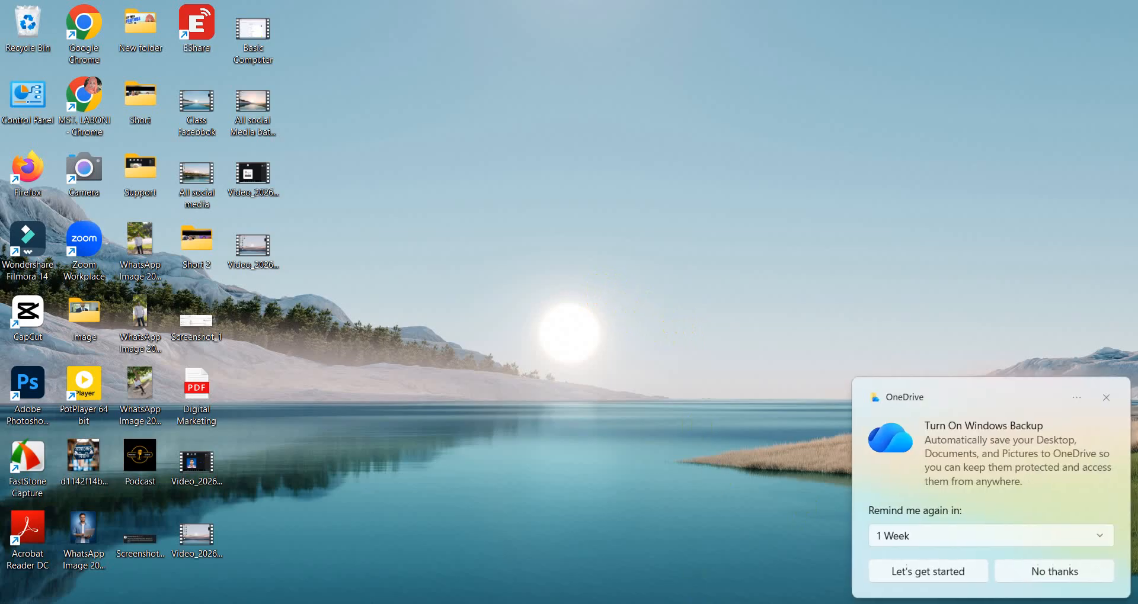
- Dismiss the OneDrive backup reminder and start creating a new Page from the Pages section of Facebook
{"action": "left_click", "coordinate": [831, 603]}
{"action": "left_click", "coordinate": [1106, 398]}
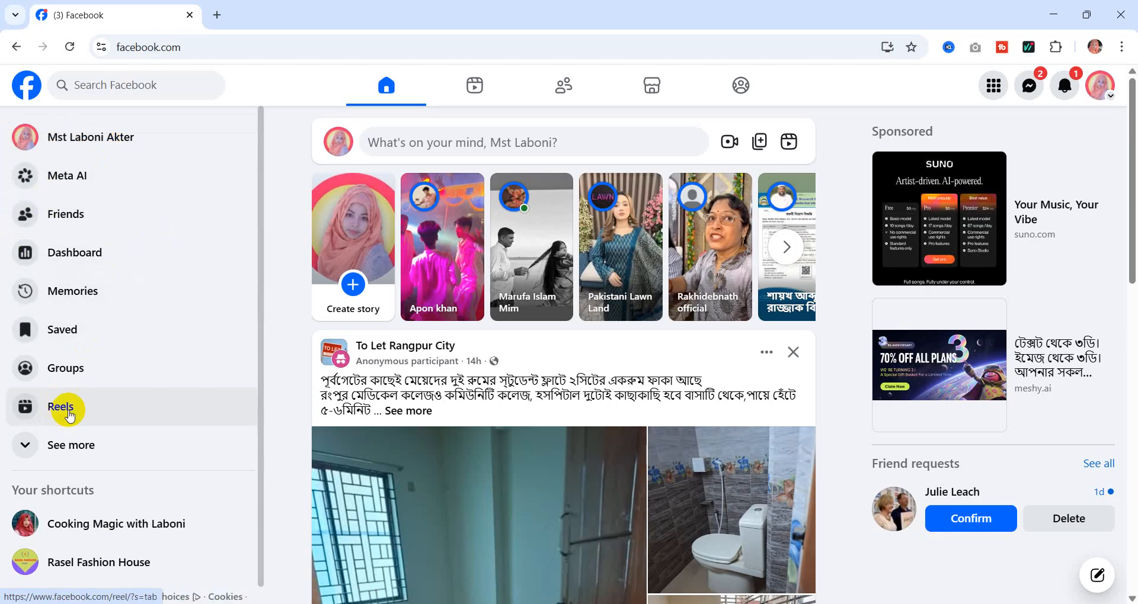
{"action": "left_click", "coordinate": [81, 454]}
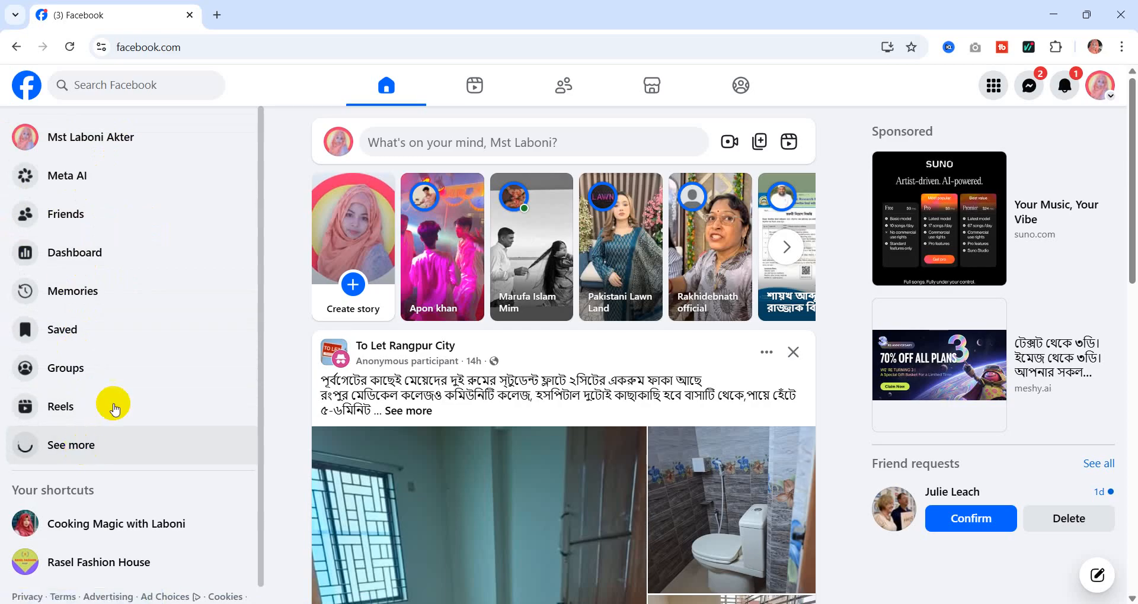
{"action": "scroll", "coordinate": [138, 273], "scroll_direction": "down", "scroll_amount": 2}
{"action": "scroll", "coordinate": [138, 273], "scroll_direction": "down", "scroll_amount": 6}
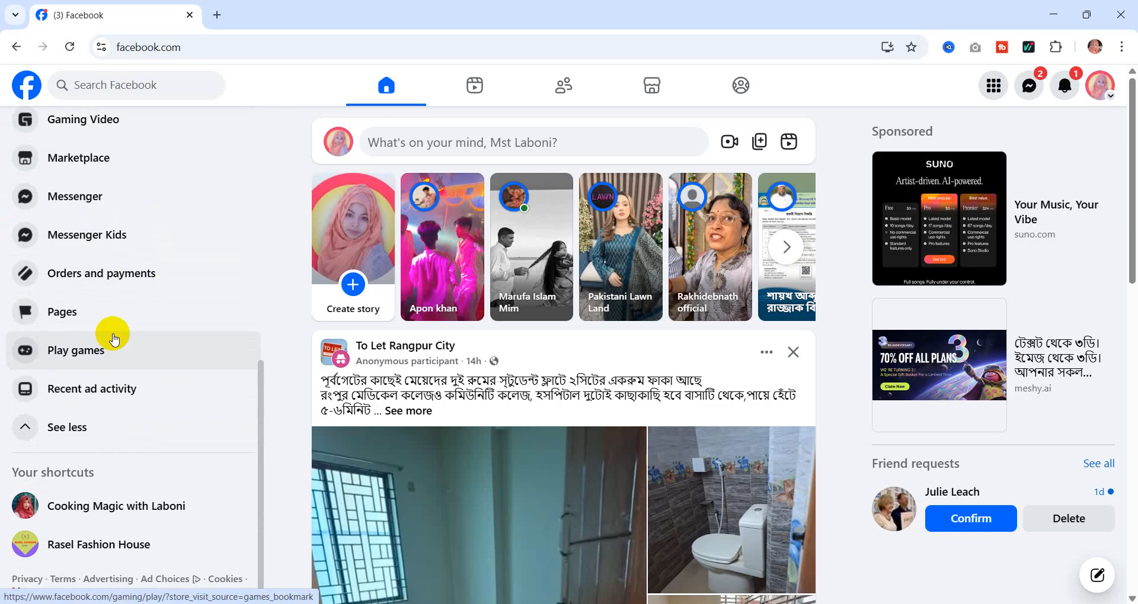
{"action": "left_click", "coordinate": [63, 314]}
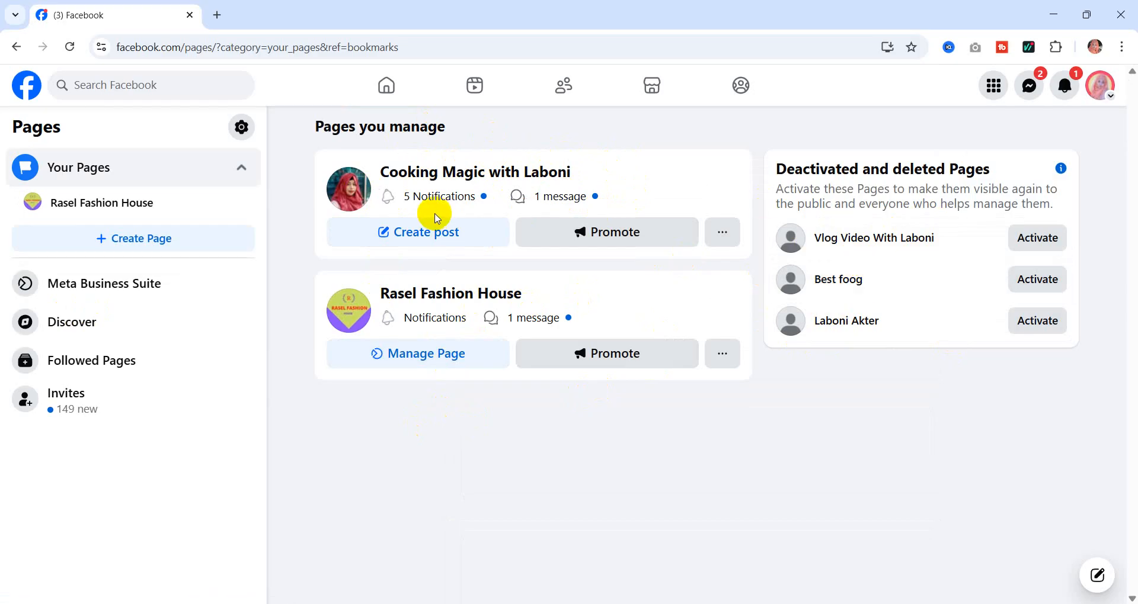
{"action": "left_click", "coordinate": [119, 241]}
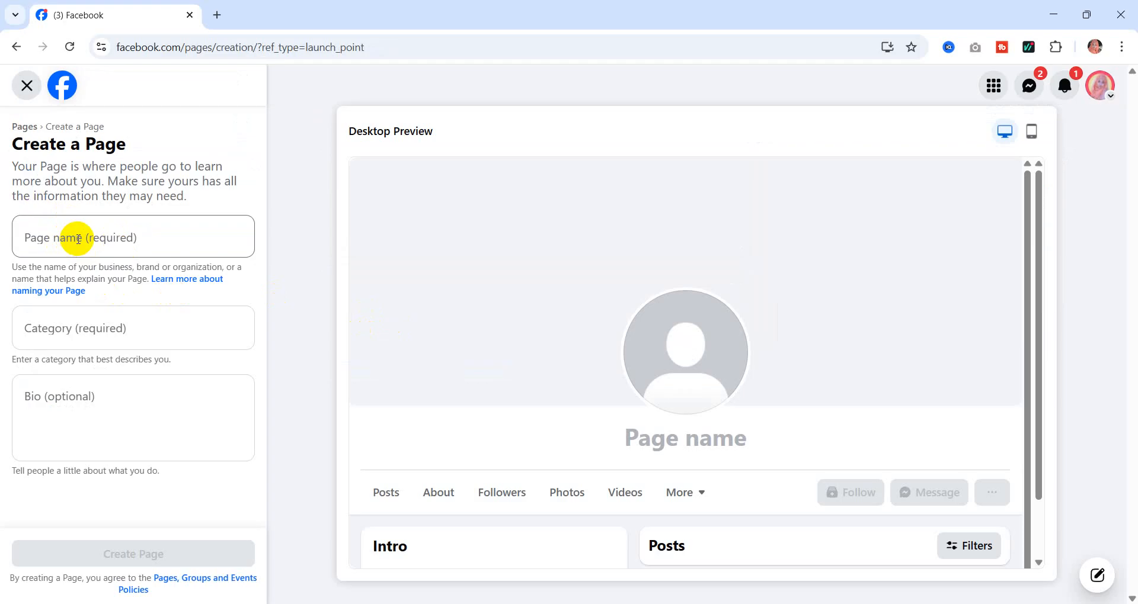
- Enter "Digital Ads" as the name of the new Page
{"action": "left_click", "coordinate": [29, 237]}
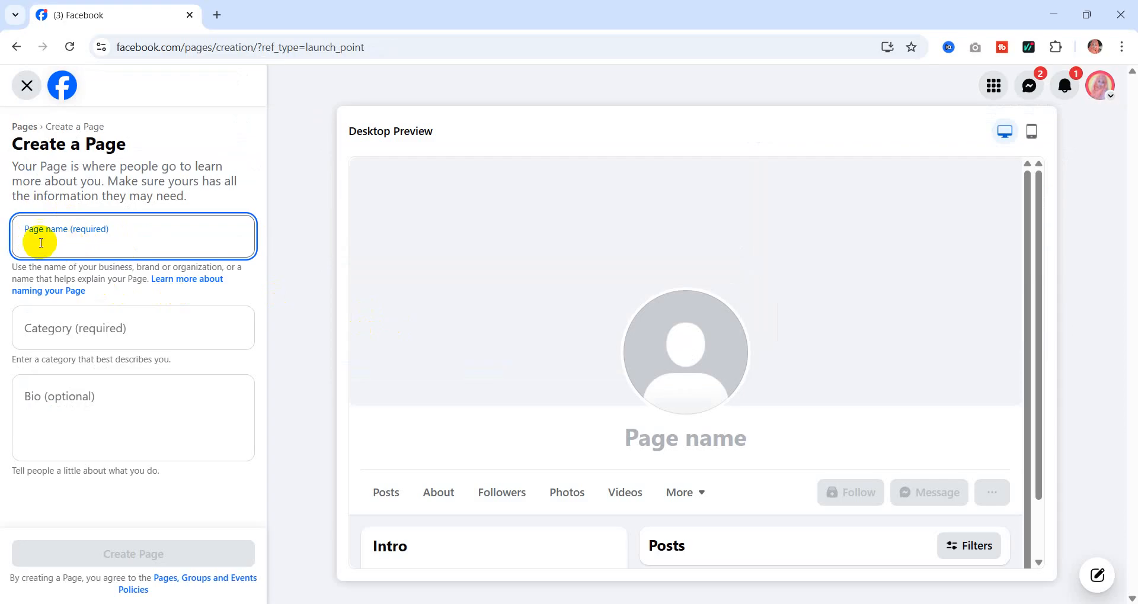
{"action": "left_click_drag", "start_coordinate": [26, 243], "coordinate": [119, 239]}
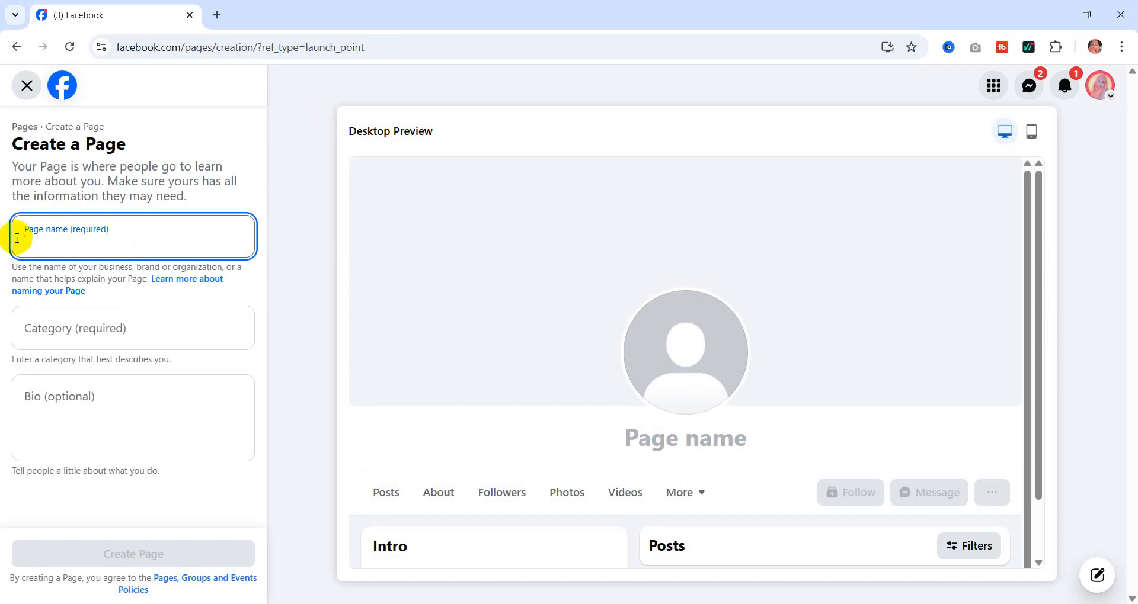
{"action": "left_click_drag", "start_coordinate": [20, 239], "coordinate": [72, 243]}
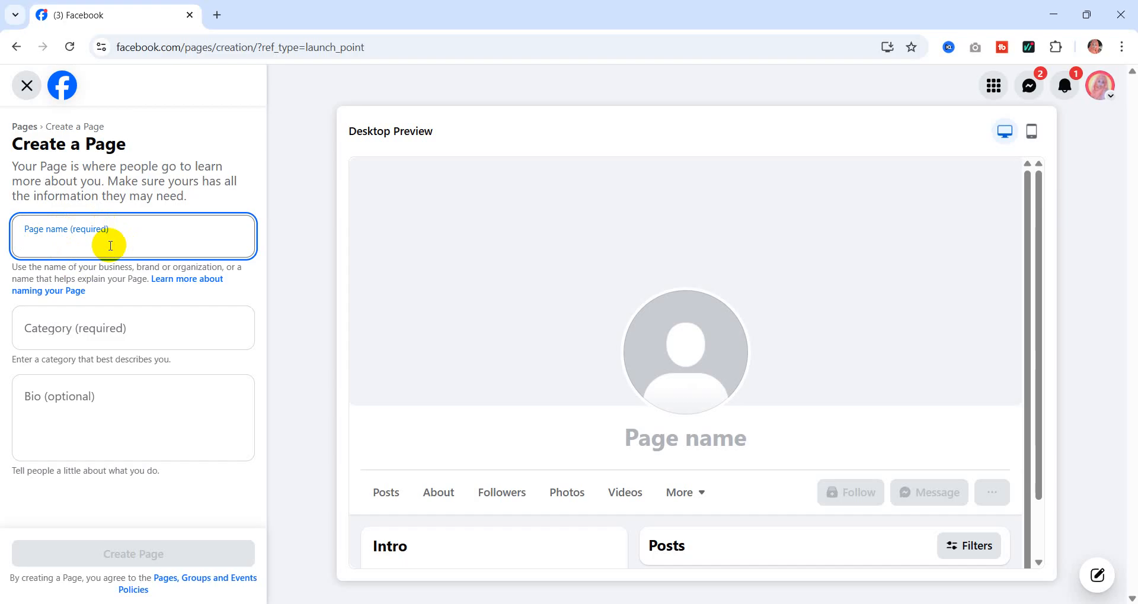
{"action": "type", "text": "D"}
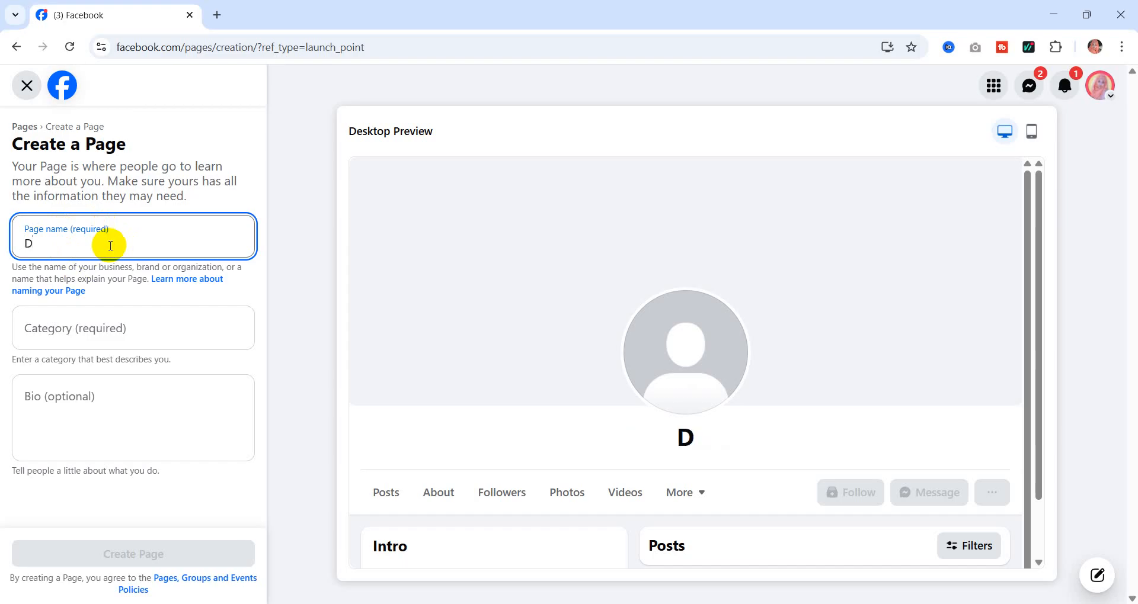
{"action": "type", "text": "igit"}
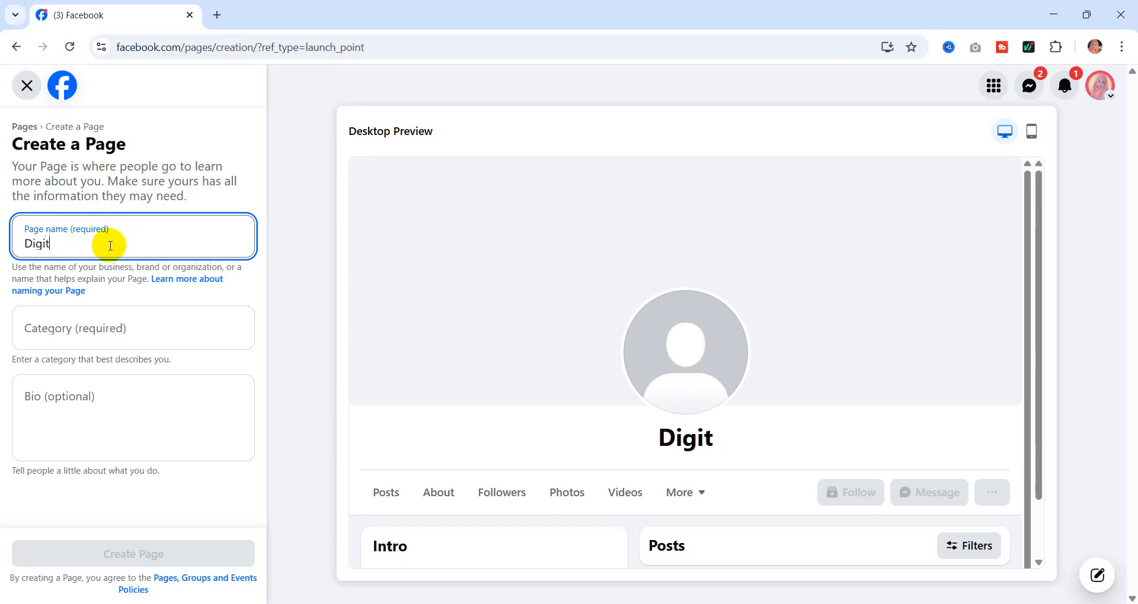
{"action": "type", "text": "al"}
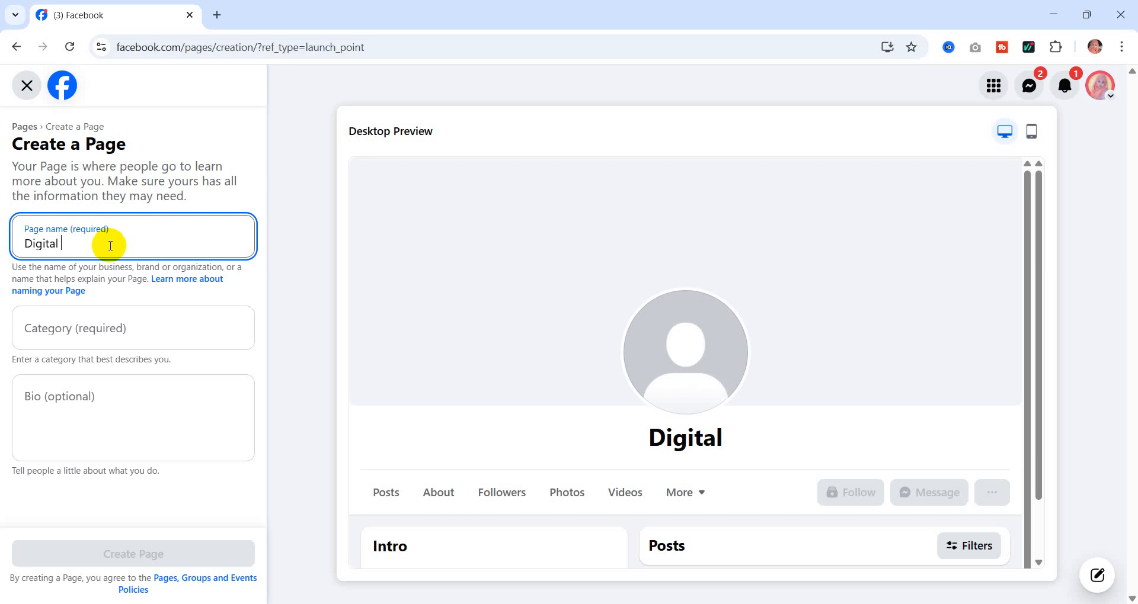
{"action": "type", "text": "Ads"}
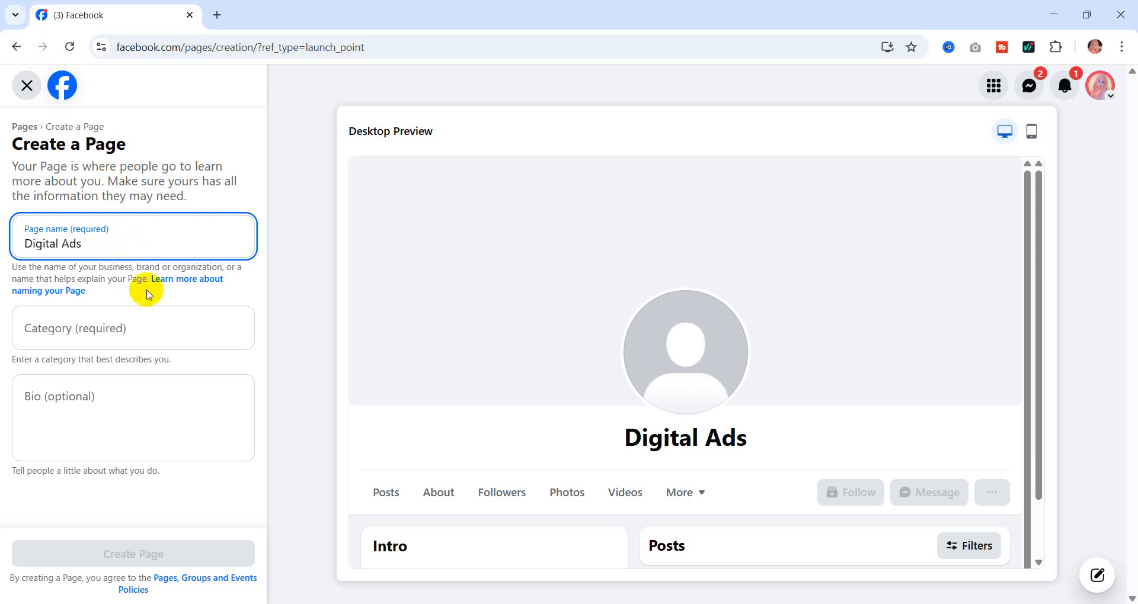
- Assign the categories Social Media Agency and Advertising/Marketing to the new Page
{"action": "left_click", "coordinate": [89, 334]}
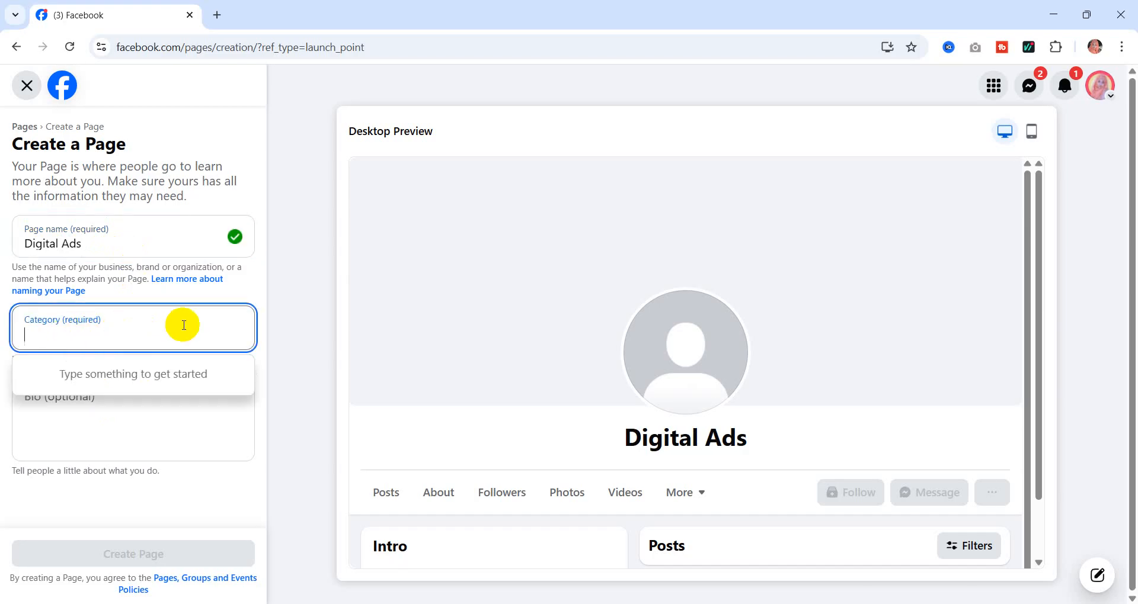
{"action": "left_click_drag", "start_coordinate": [118, 243], "coordinate": [19, 249]}
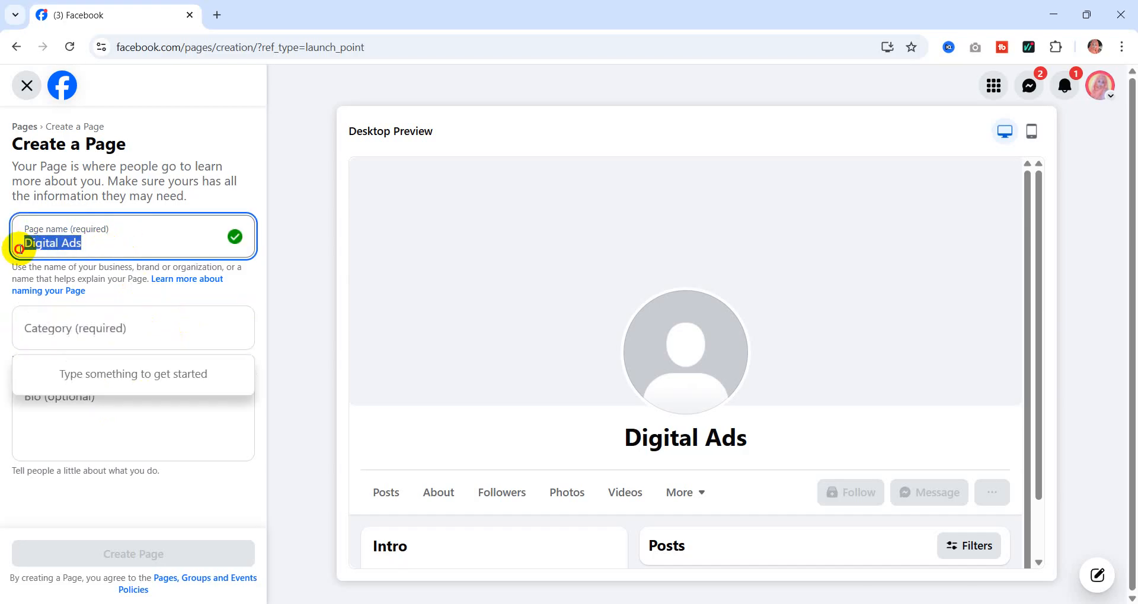
{"action": "left_click", "coordinate": [128, 331]}
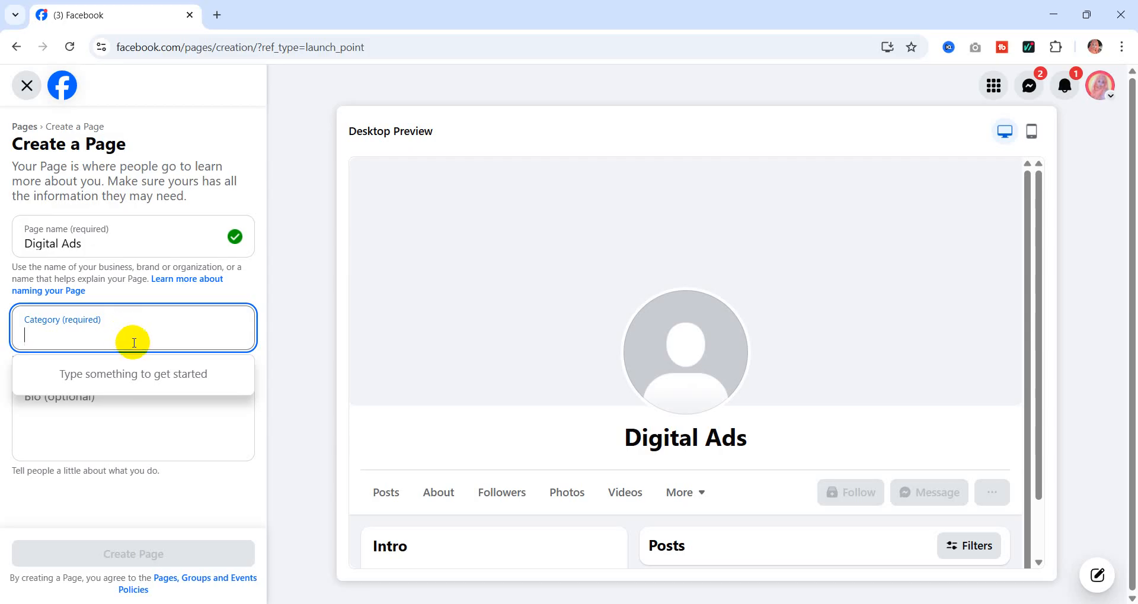
{"action": "type", "text": "agen"}
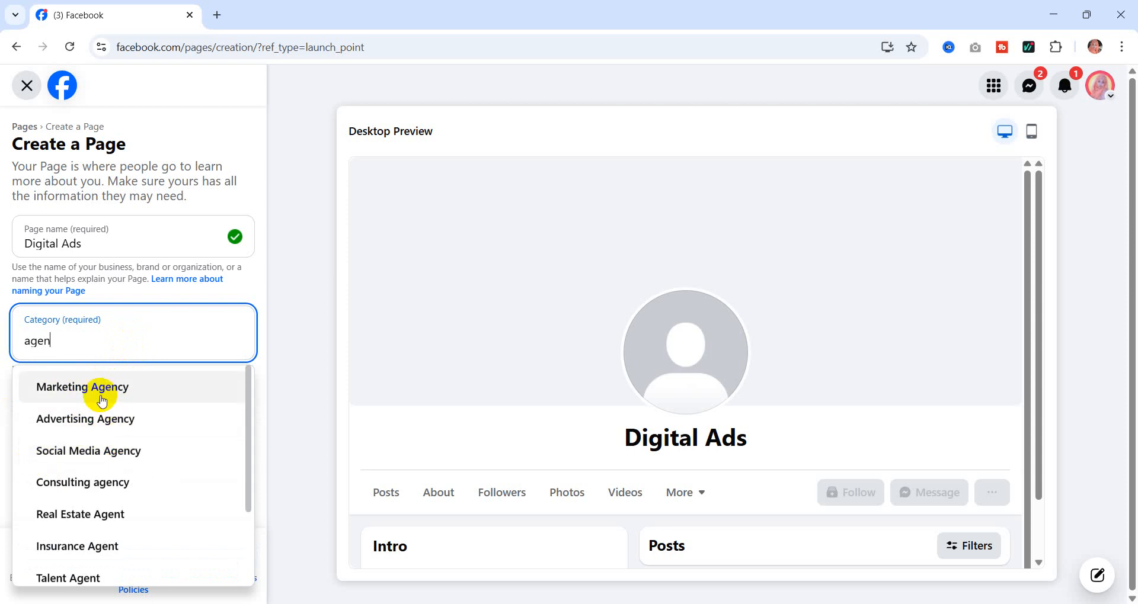
{"action": "left_click", "coordinate": [98, 457]}
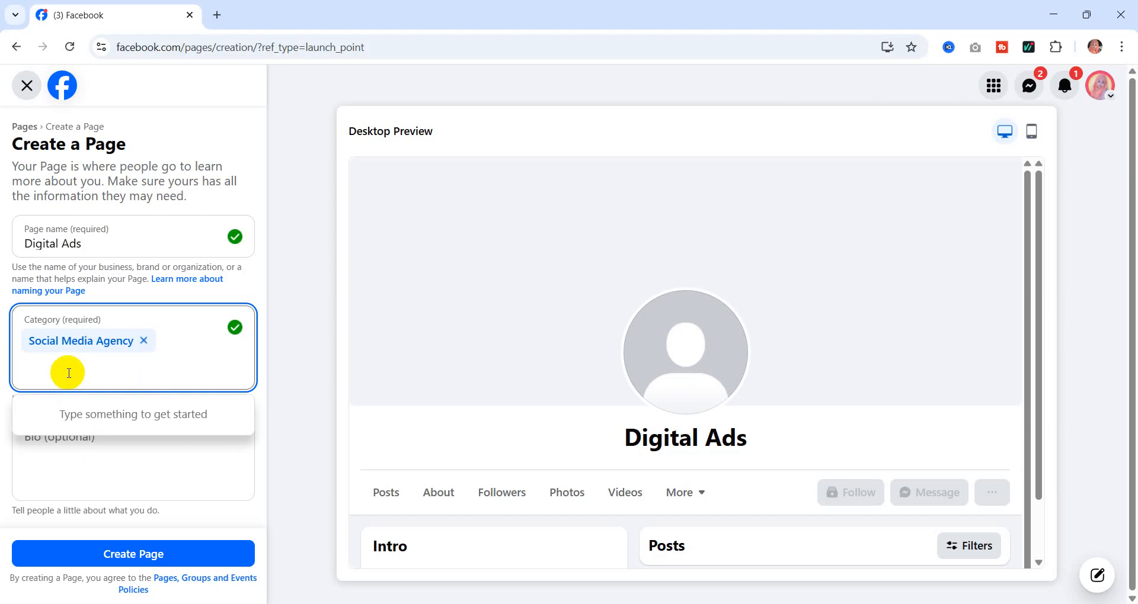
{"action": "type", "text": "a"}
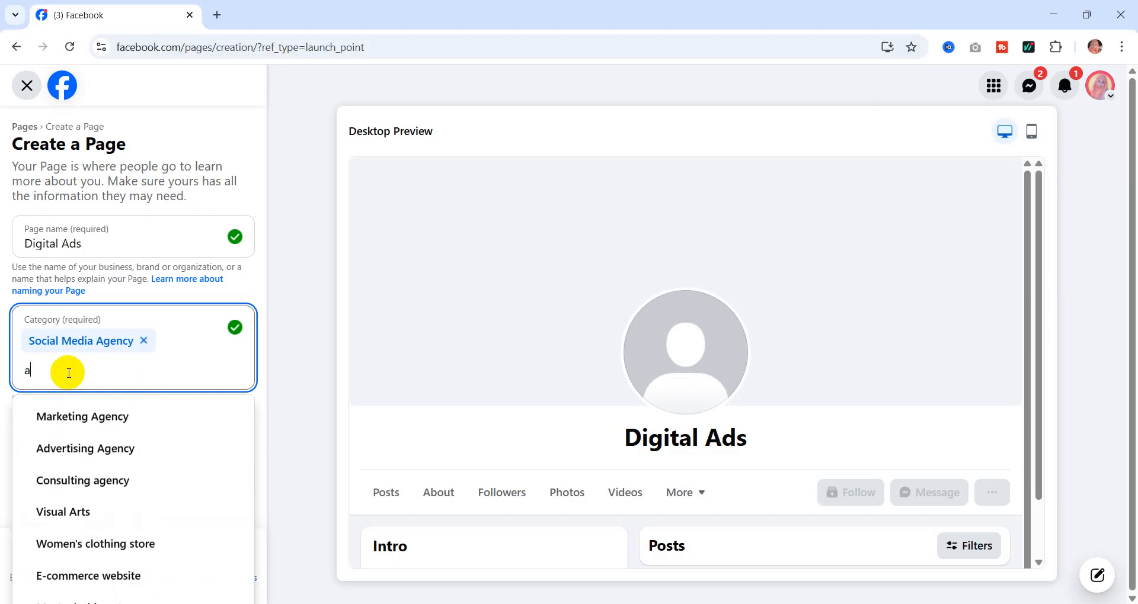
{"action": "type", "text": "d"}
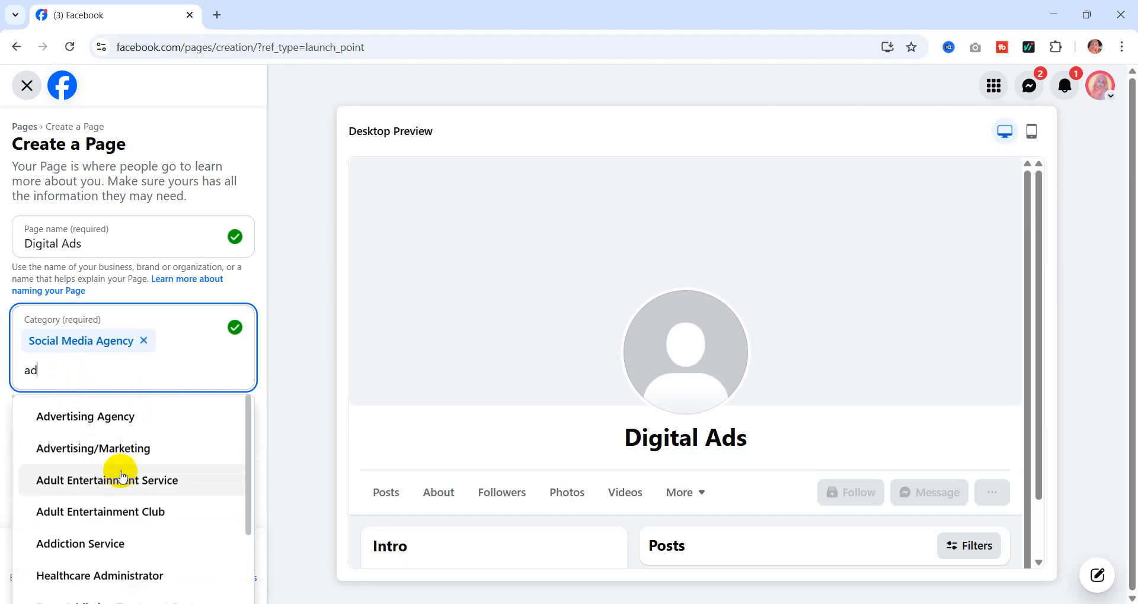
{"action": "left_click", "coordinate": [117, 451]}
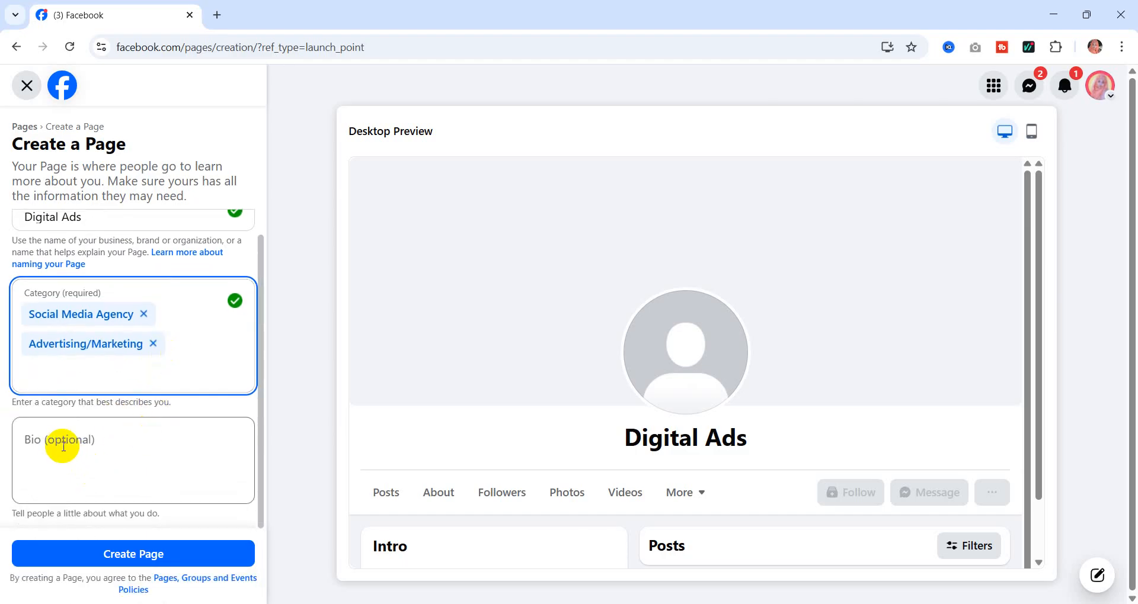
- Begin the Page bio with the text "I will help with our digital service"
{"action": "left_click", "coordinate": [30, 438]}
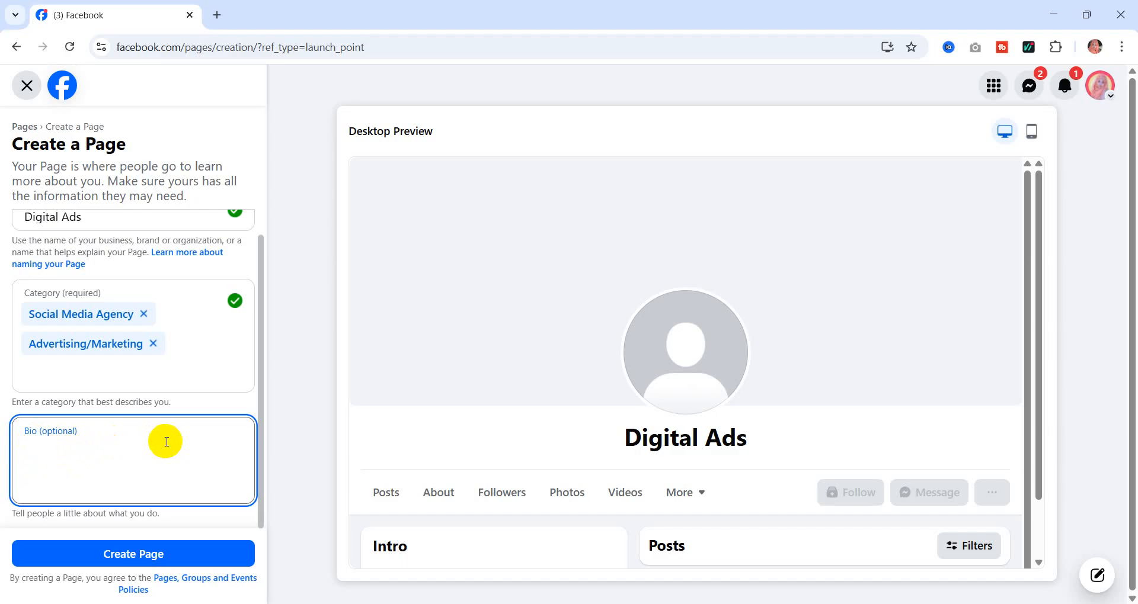
{"action": "type", "text": "I wil"}
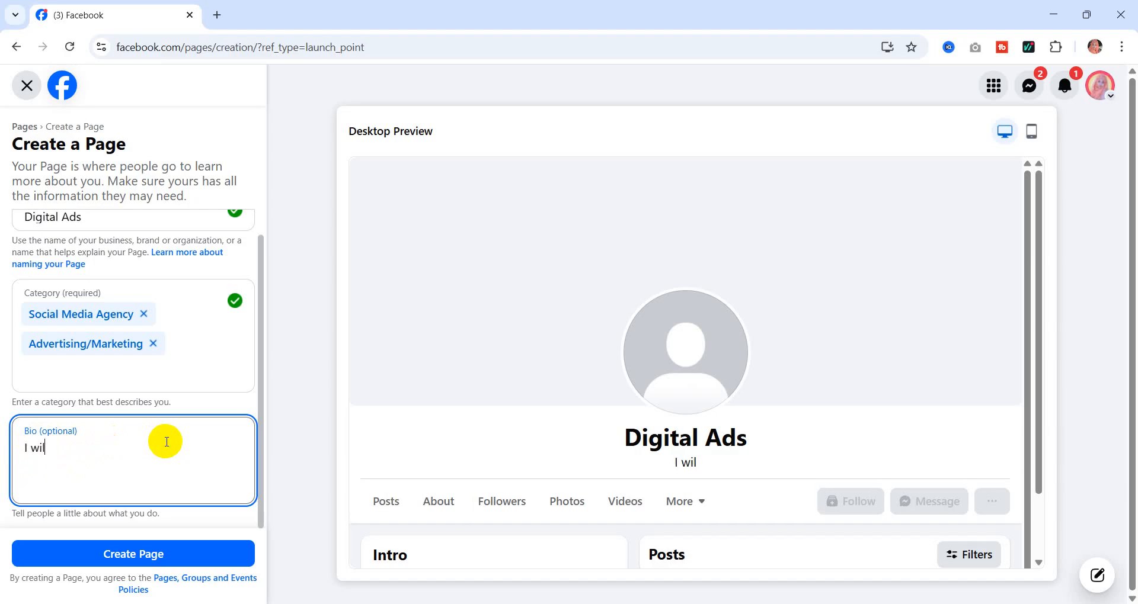
{"action": "type", "text": "l help witj"}
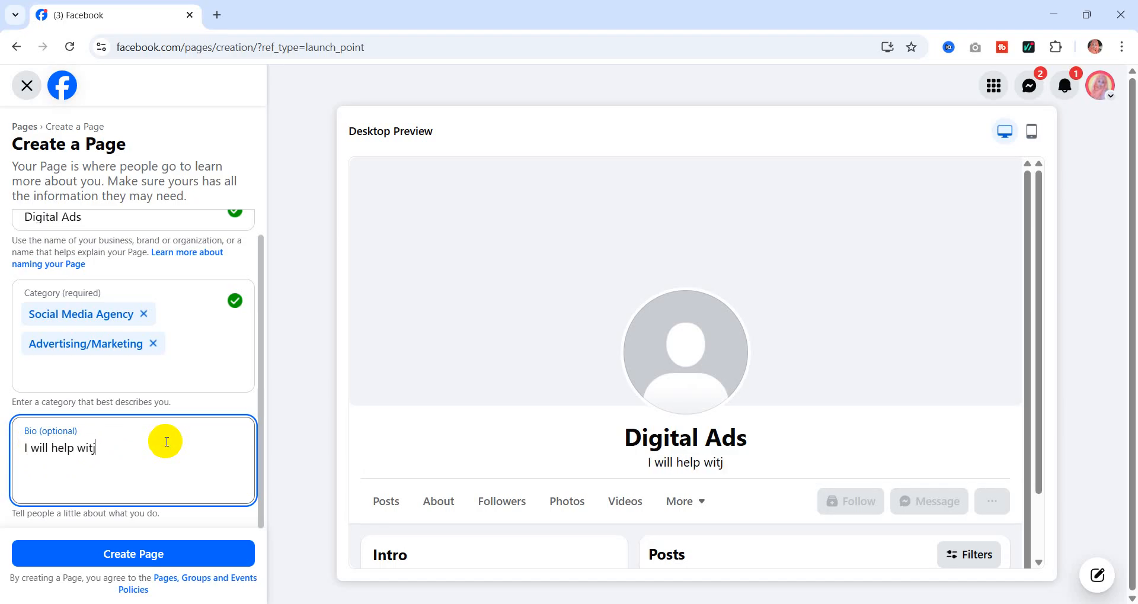
{"action": "key", "text": "BackSpace"}
{"action": "type", "text": "h"}
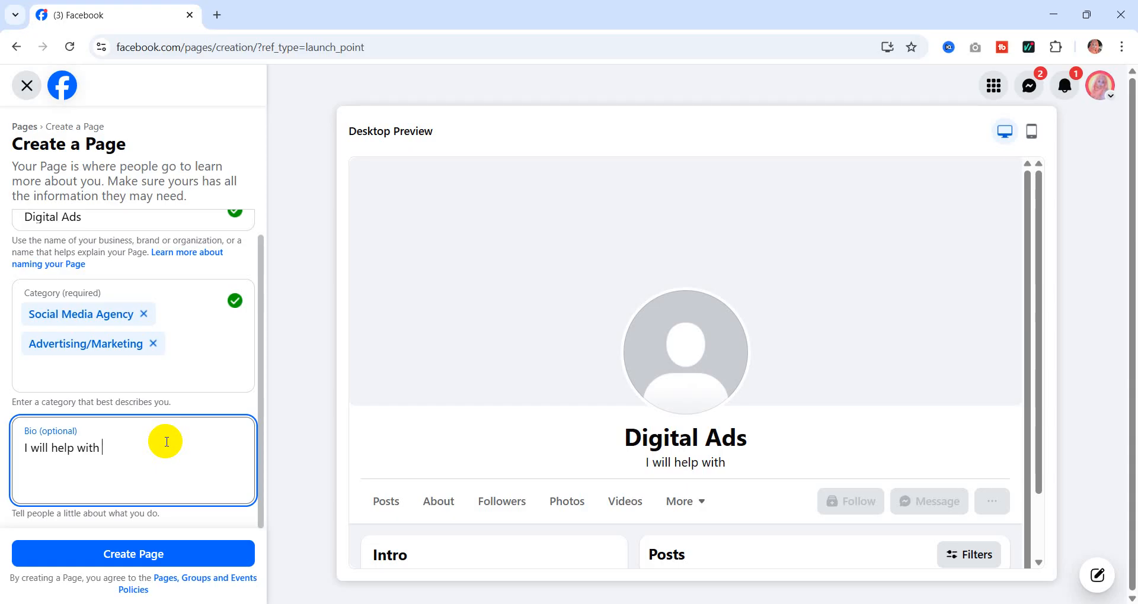
{"action": "type", "text": " o"}
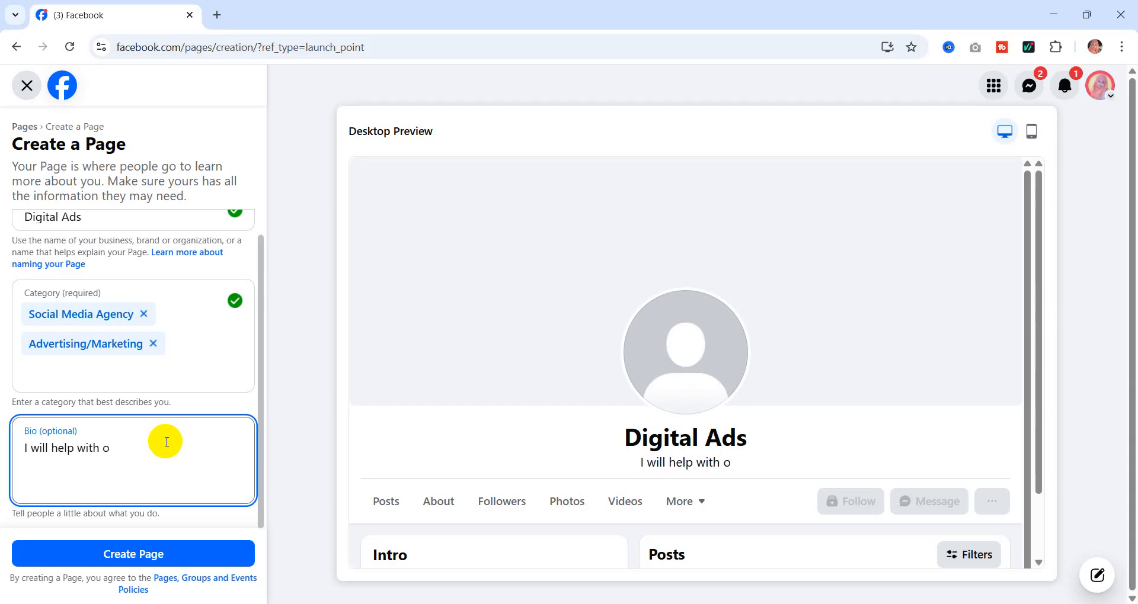
{"action": "type", "text": "ur "}
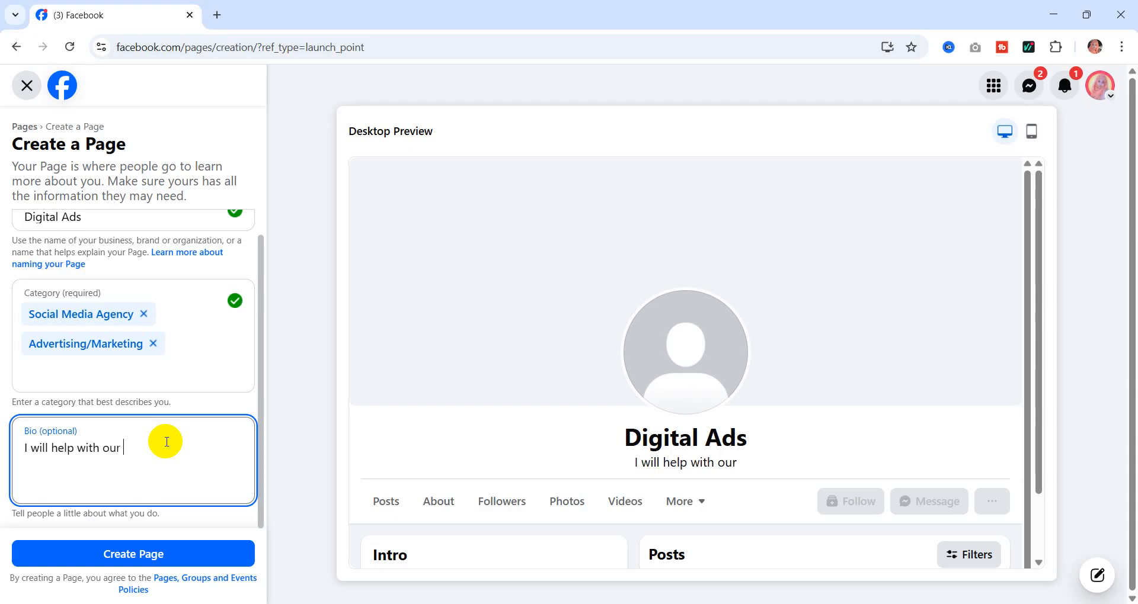
{"action": "type", "text": "d"}
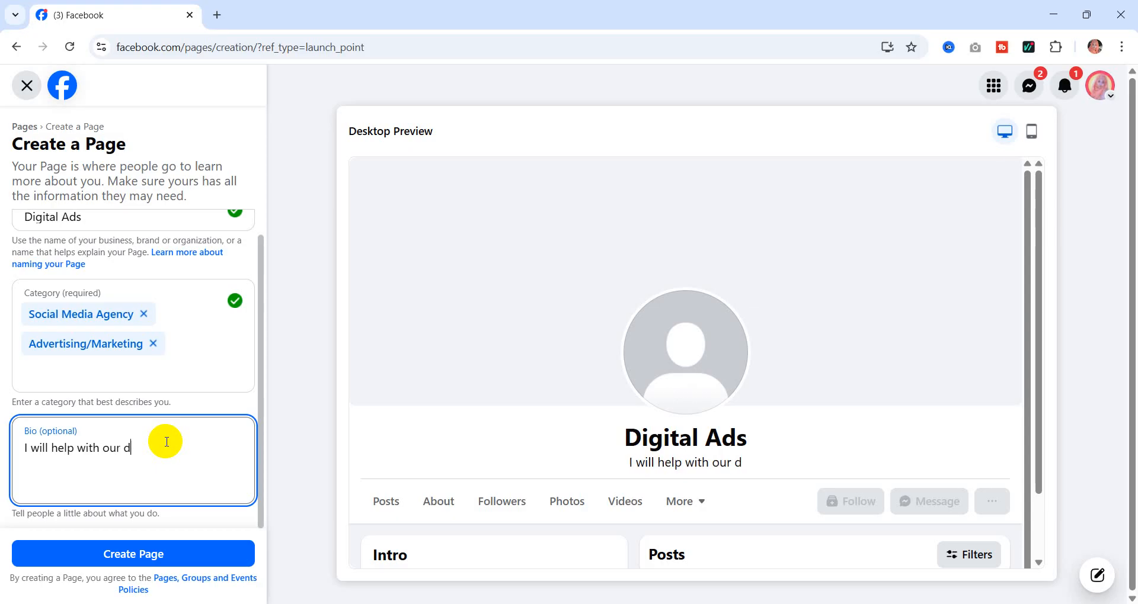
{"action": "type", "text": "itital"}
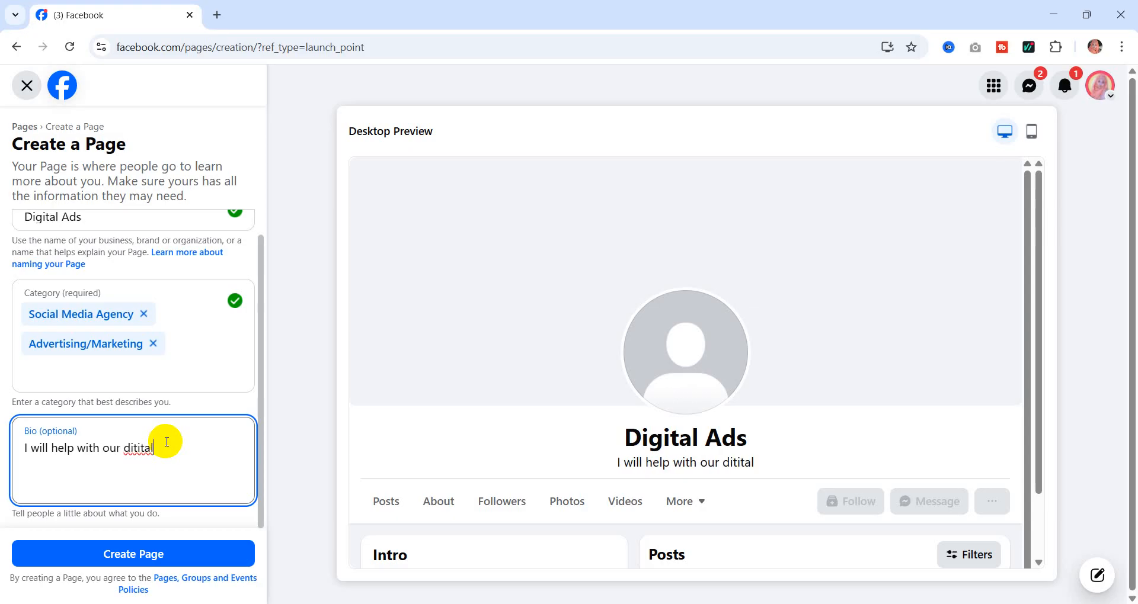
{"action": "key", "text": "BackSpace"}
{"action": "key", "text": "BackSpace"}
{"action": "key", "text": "BackSpace"}
{"action": "key", "text": "BackSpace"}
{"action": "key", "text": "BackSpace"}
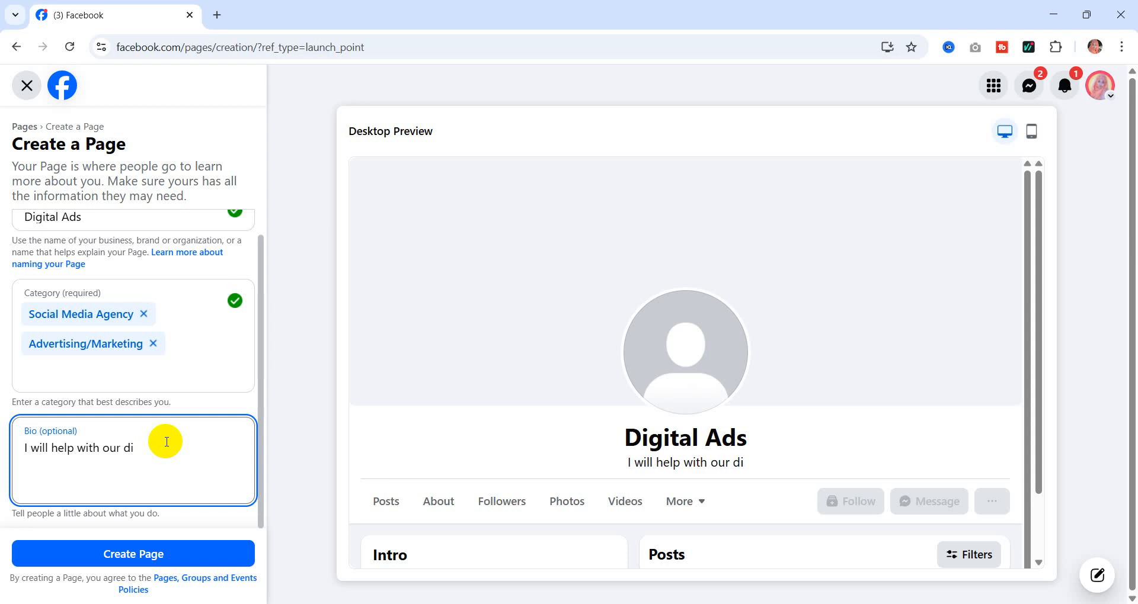
{"action": "type", "text": "gital"}
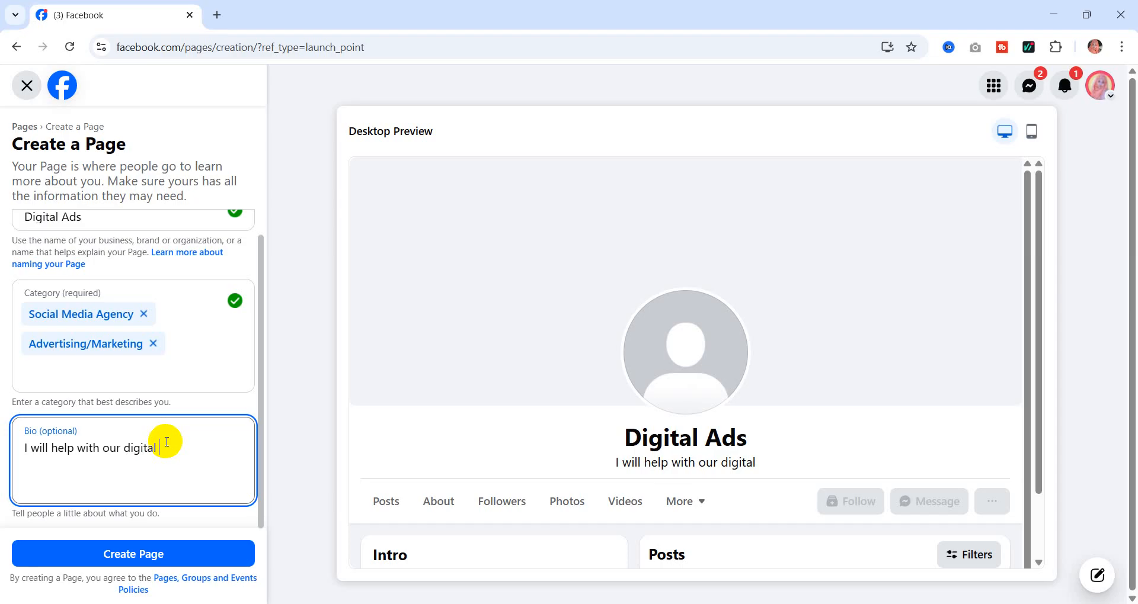
{"action": "type", "text": " serv"}
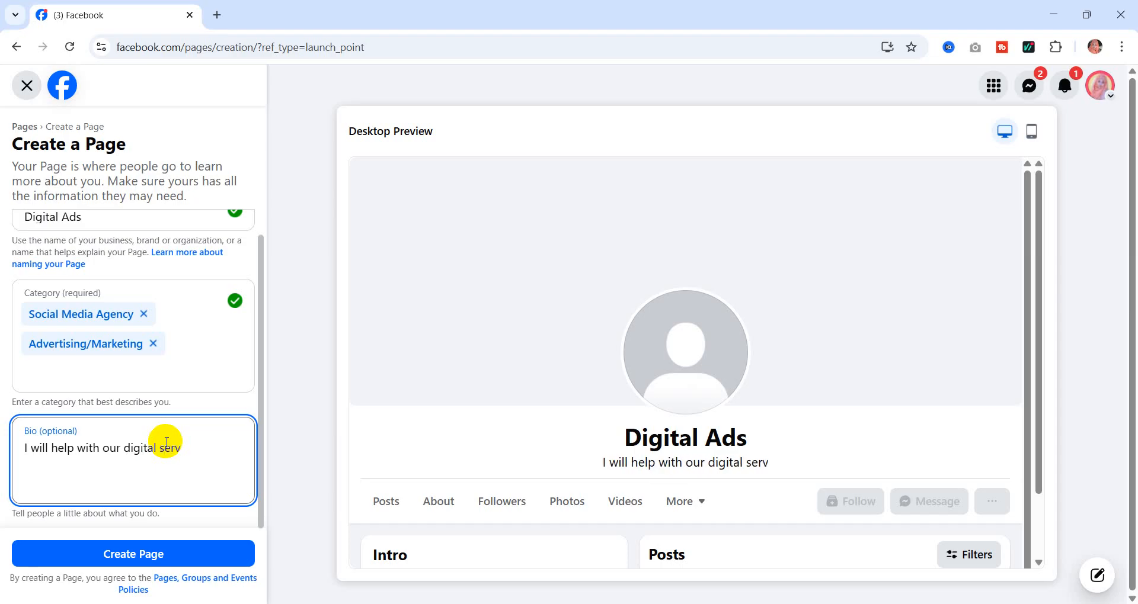
{"action": "type", "text": "ice "}
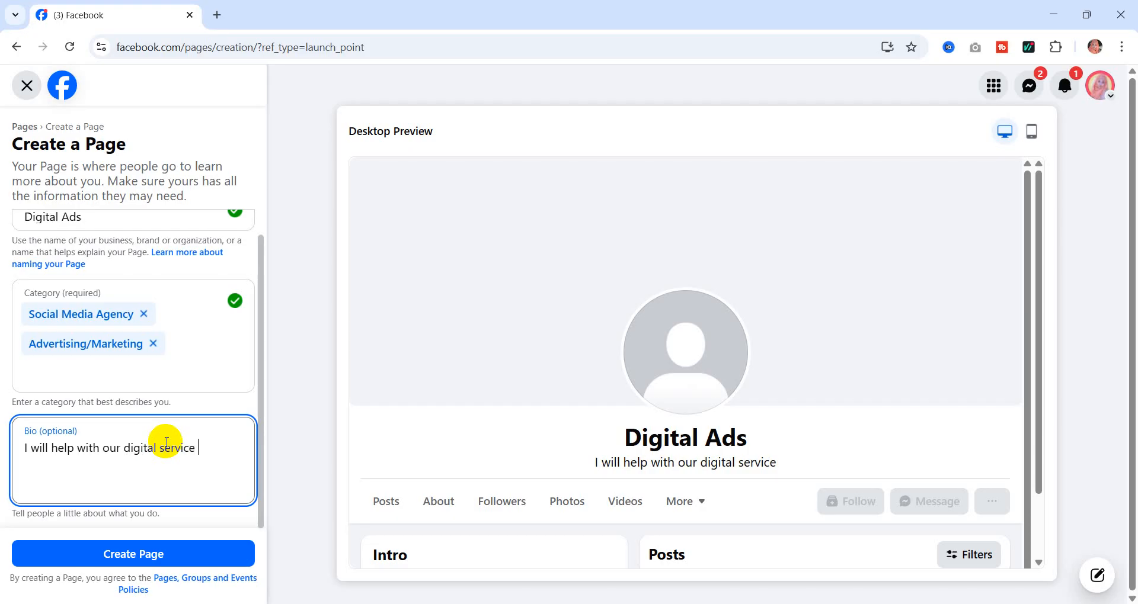
- Continue the bio text with "with small business onower"
{"action": "type", "text": "with"}
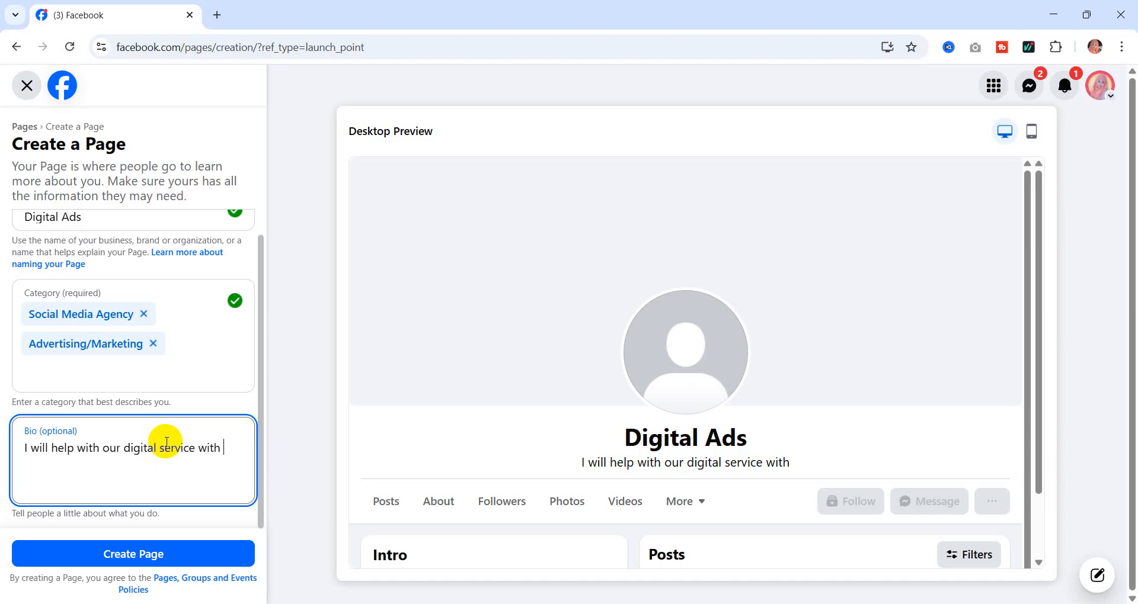
{"action": "type", "text": "s"}
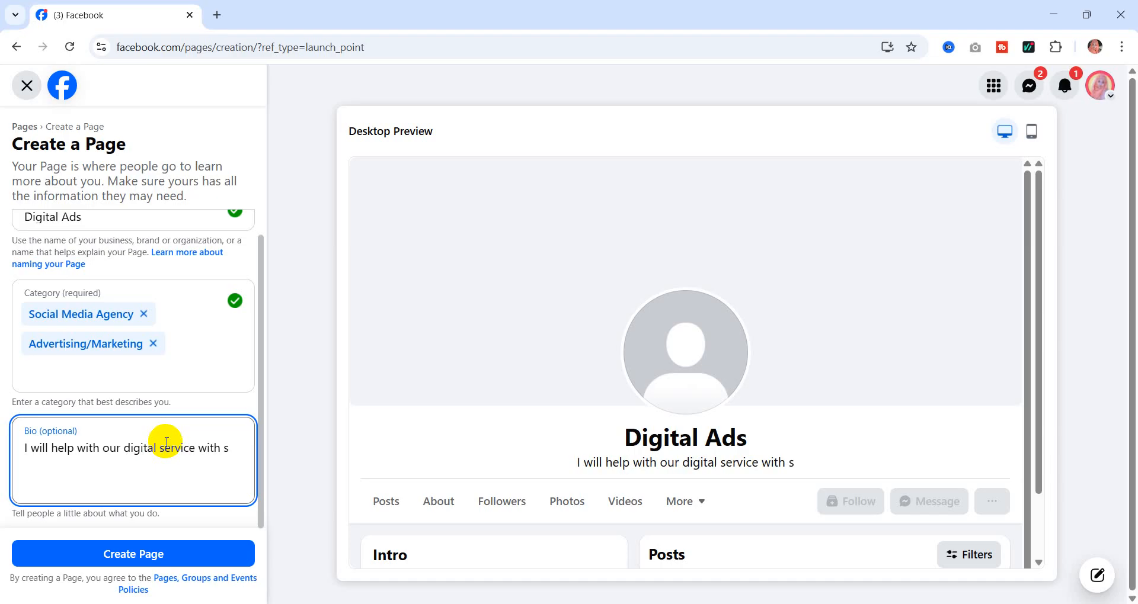
{"action": "type", "text": "mall"}
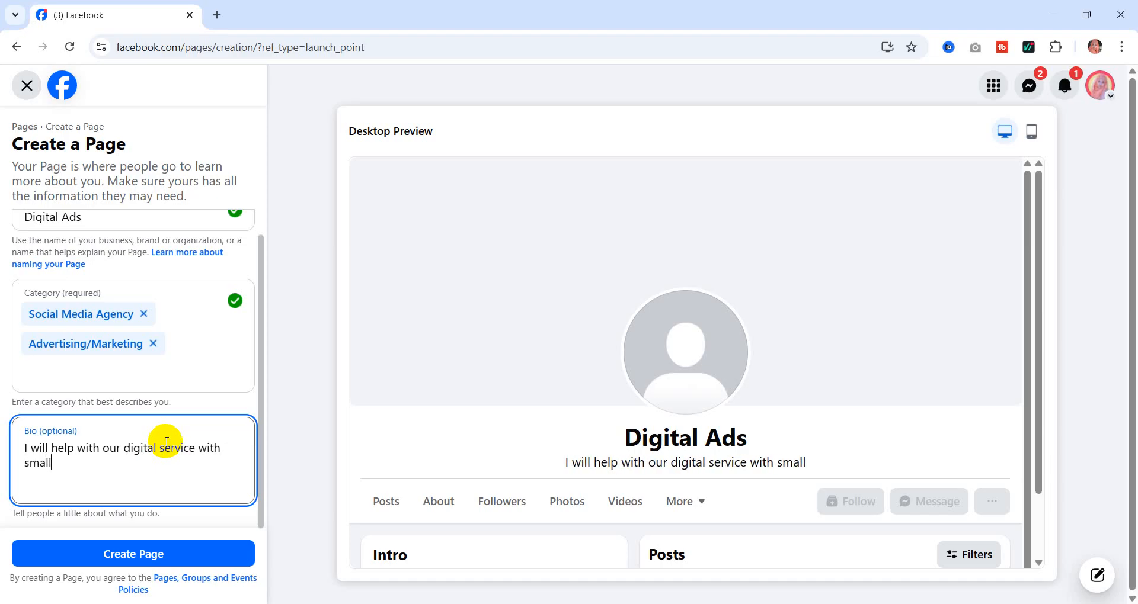
{"action": "type", "text": " bu"}
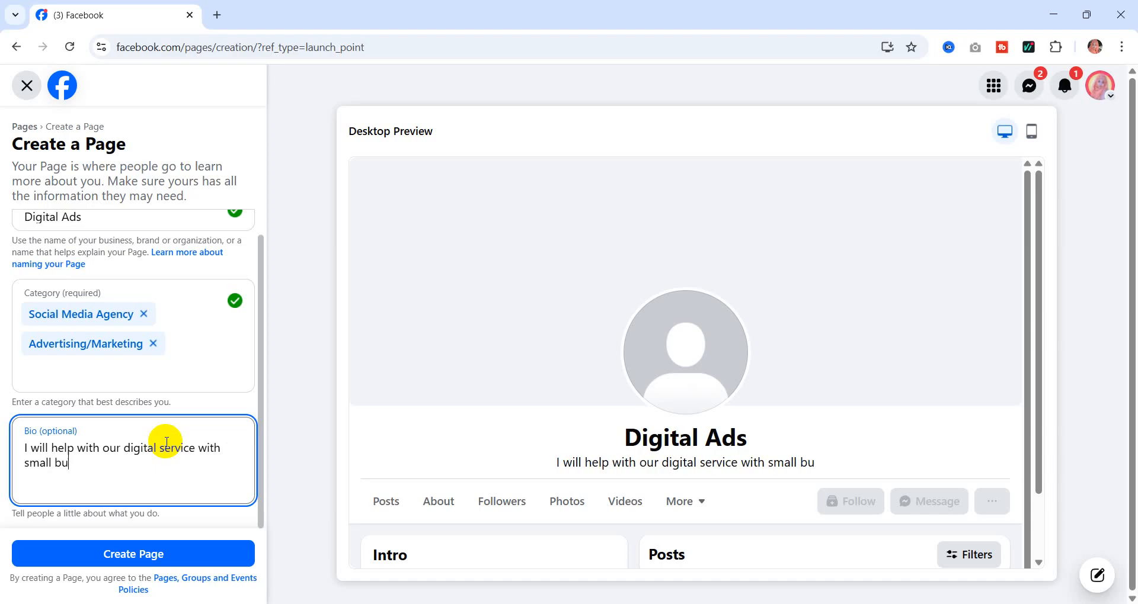
{"action": "type", "text": "siness "}
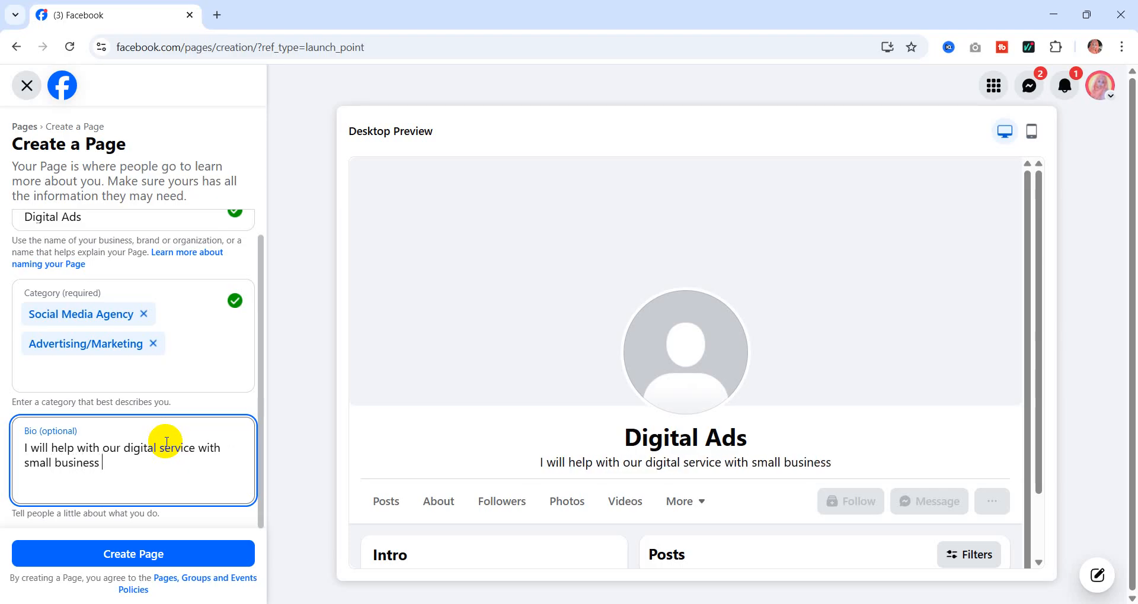
{"action": "type", "text": "on"}
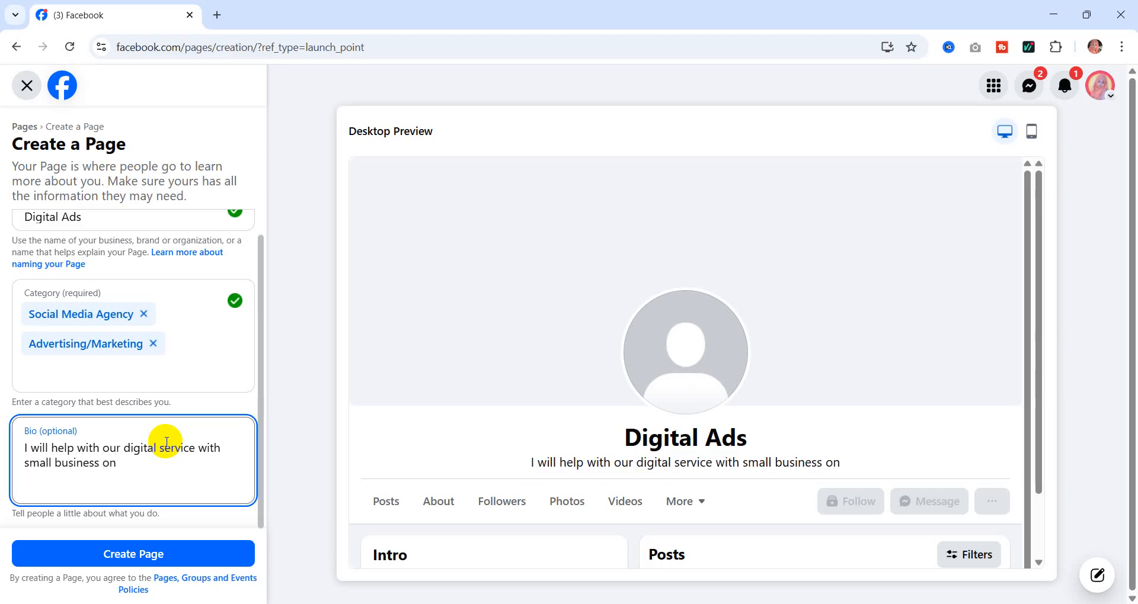
{"action": "type", "text": "ower"}
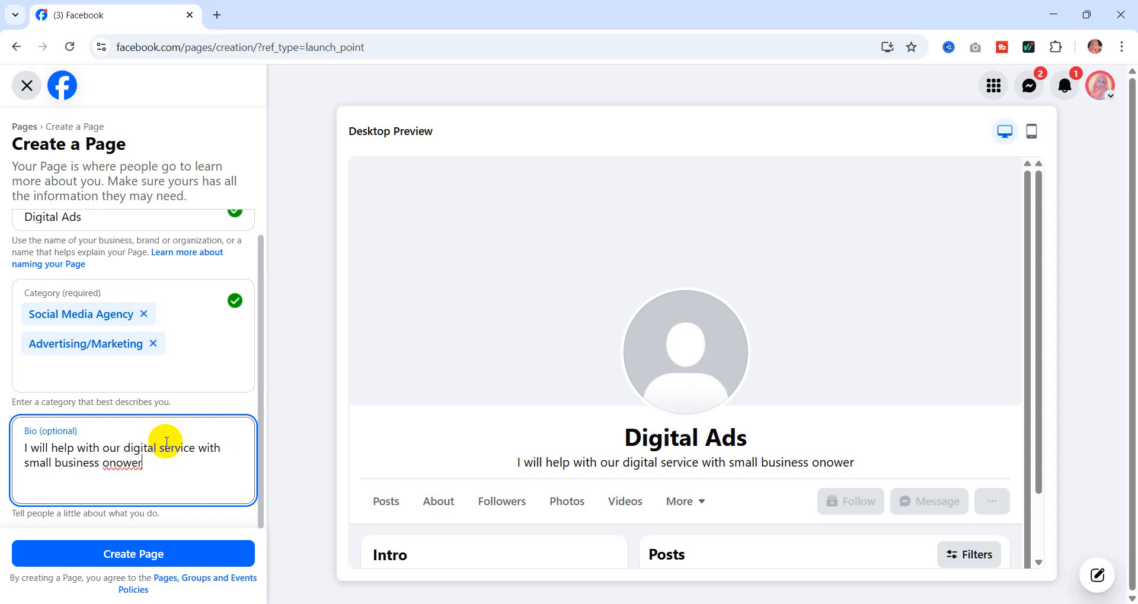
{"action": "right_click", "coordinate": [123, 464]}
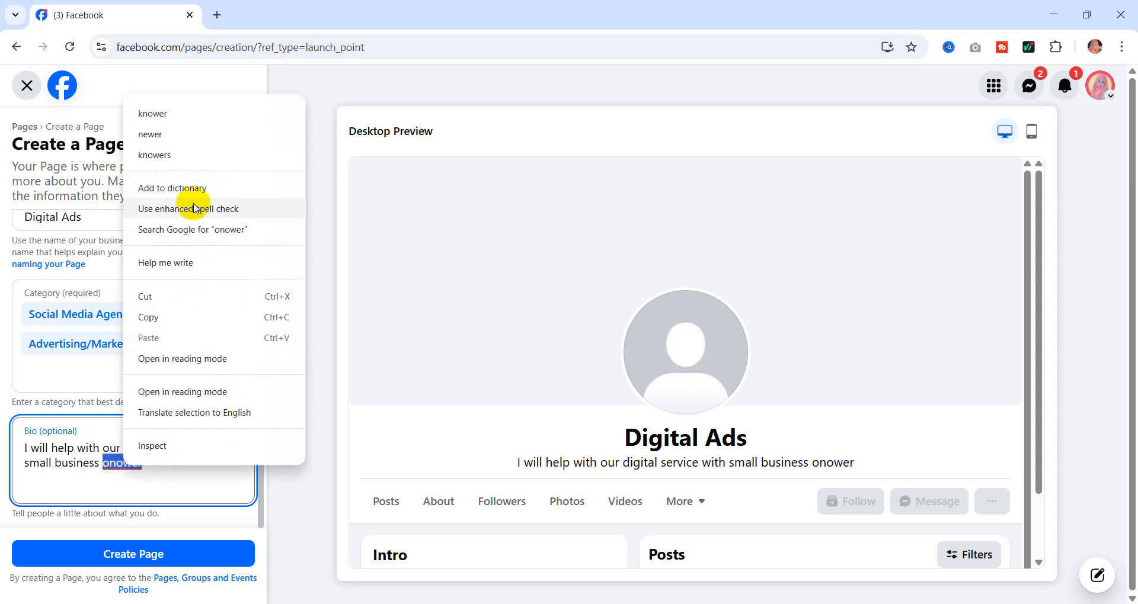
{"action": "left_click", "coordinate": [170, 472]}
{"action": "left_click", "coordinate": [122, 463]}
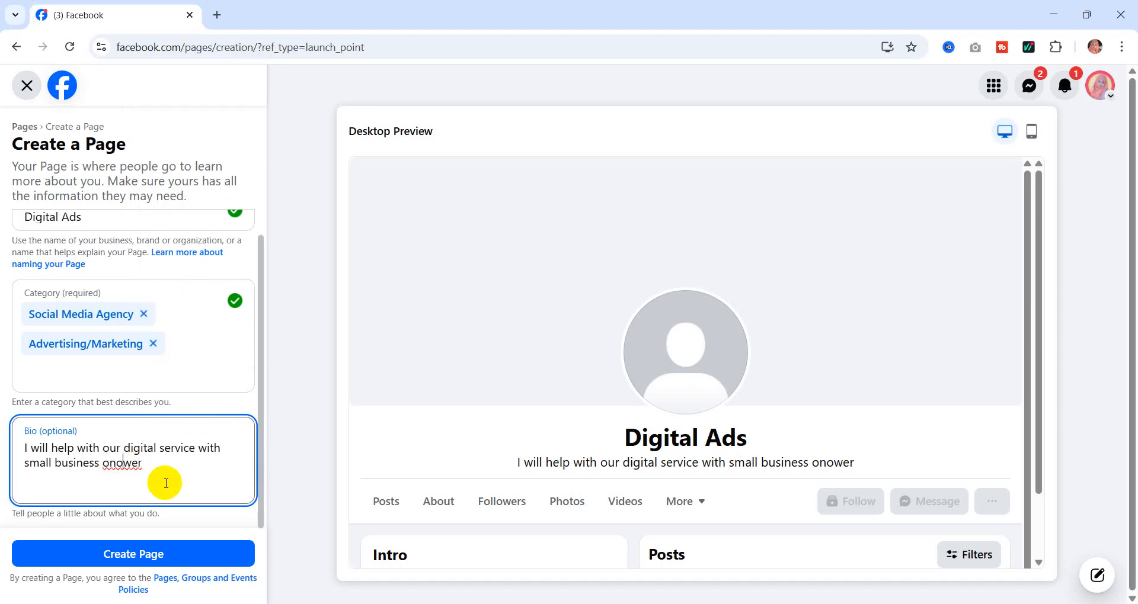
{"action": "left_click", "coordinate": [109, 463]}
{"action": "key", "text": "BackSpace"}
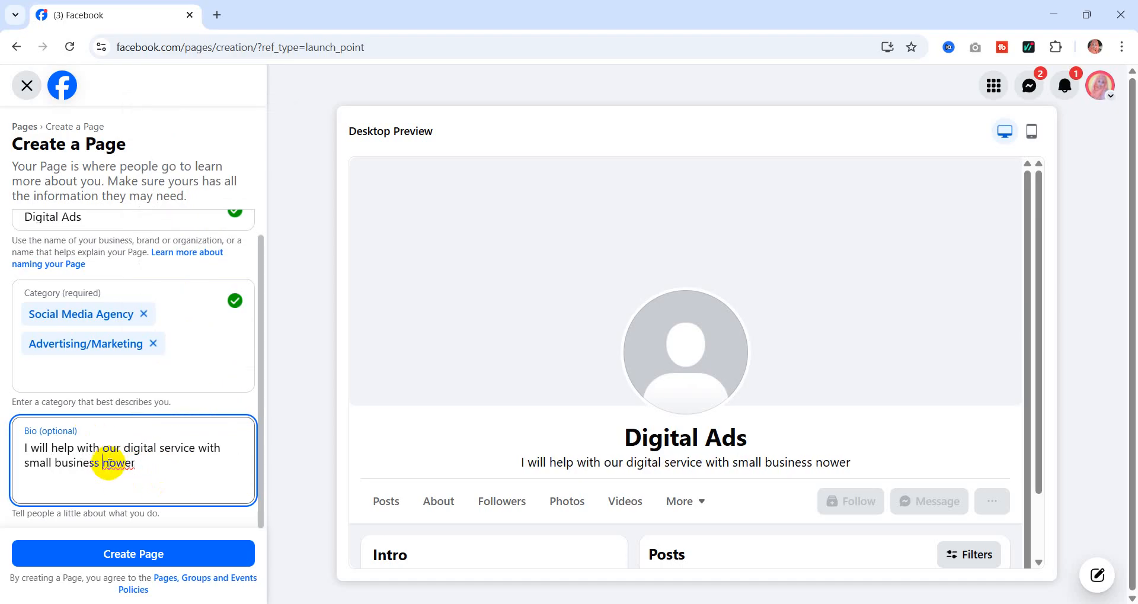
{"action": "type", "text": "a"}
- Replace the misspelled last word of the bio with "owner" and end the sentence with a period
{"action": "left_click", "coordinate": [141, 462]}
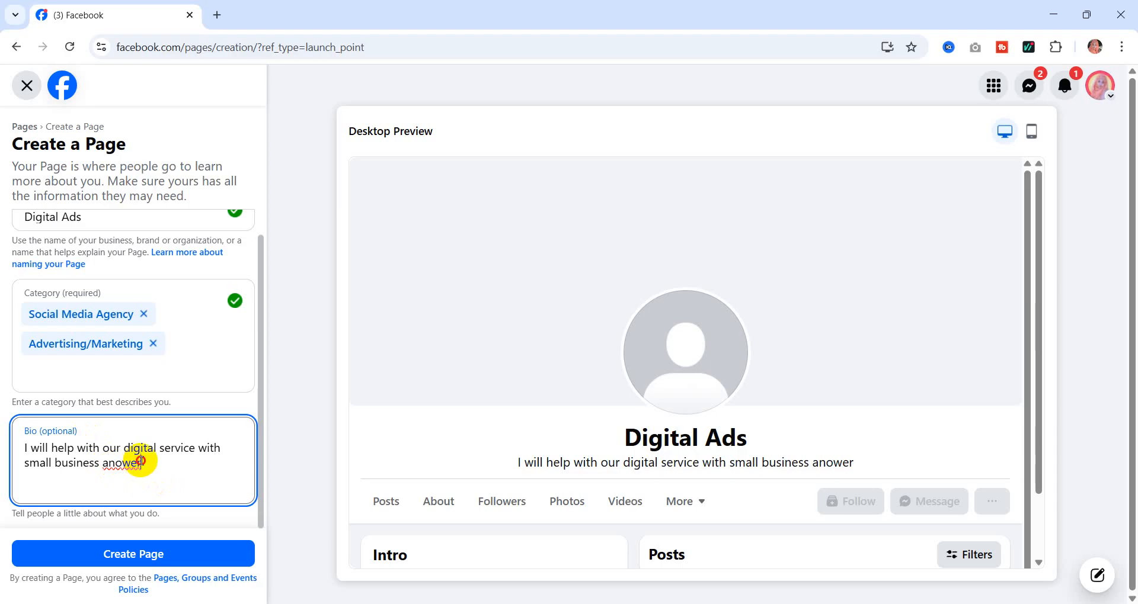
{"action": "key", "text": "BackSpace"}
{"action": "key", "text": "BackSpace"}
{"action": "key", "text": "BackSpace"}
{"action": "key", "text": "BackSpace"}
{"action": "key", "text": "BackSpace"}
{"action": "key", "text": "BackSpace"}
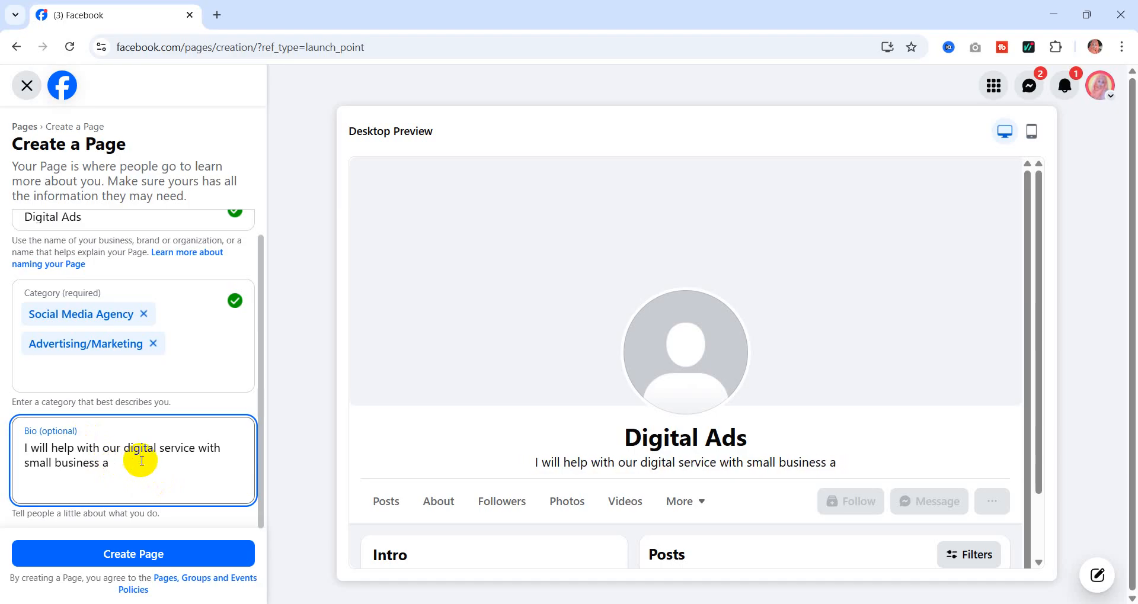
{"action": "type", "text": "onwer"}
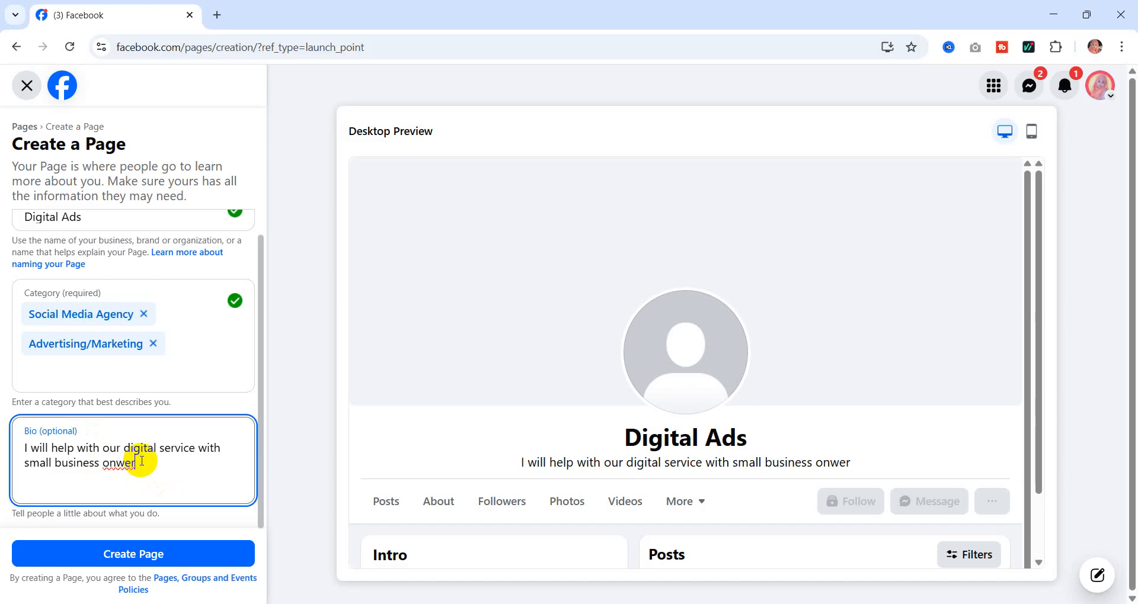
{"action": "right_click", "coordinate": [121, 463]}
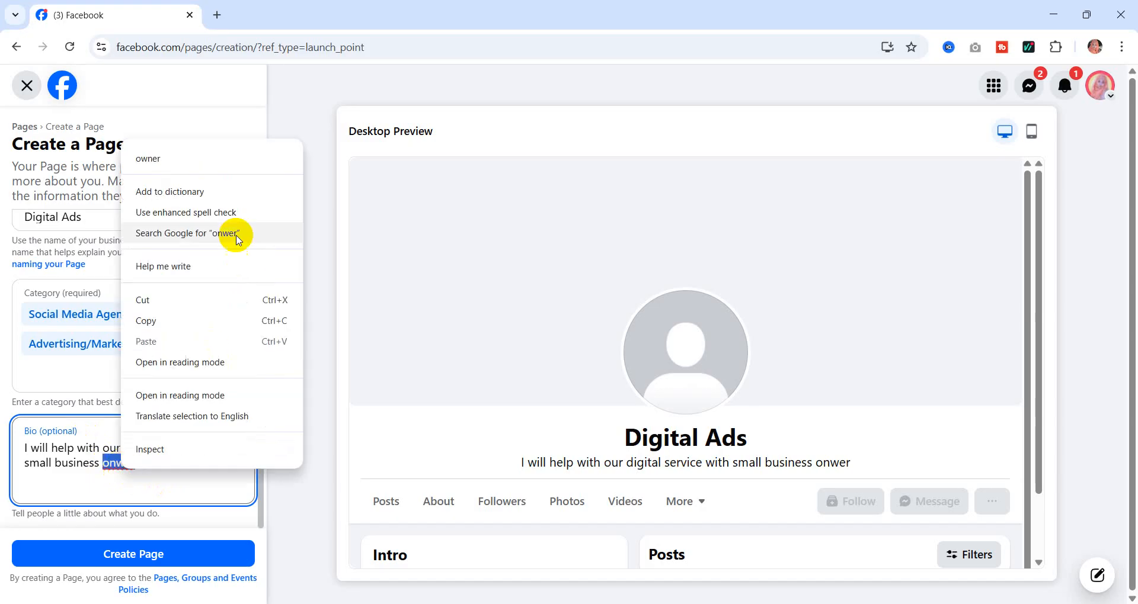
{"action": "left_click", "coordinate": [149, 159]}
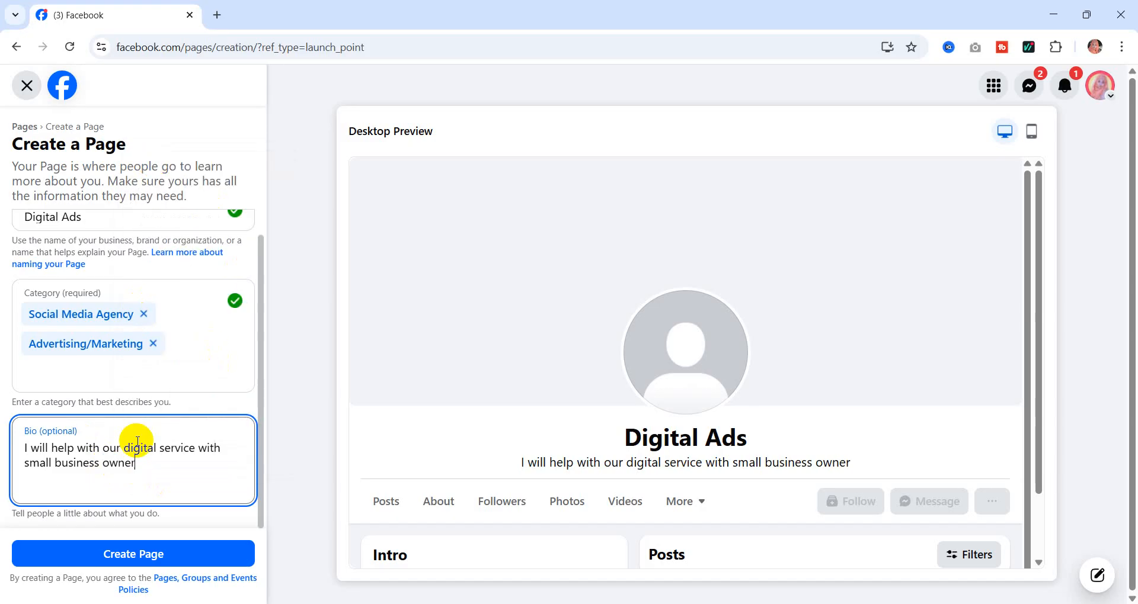
{"action": "type", "text": "."}
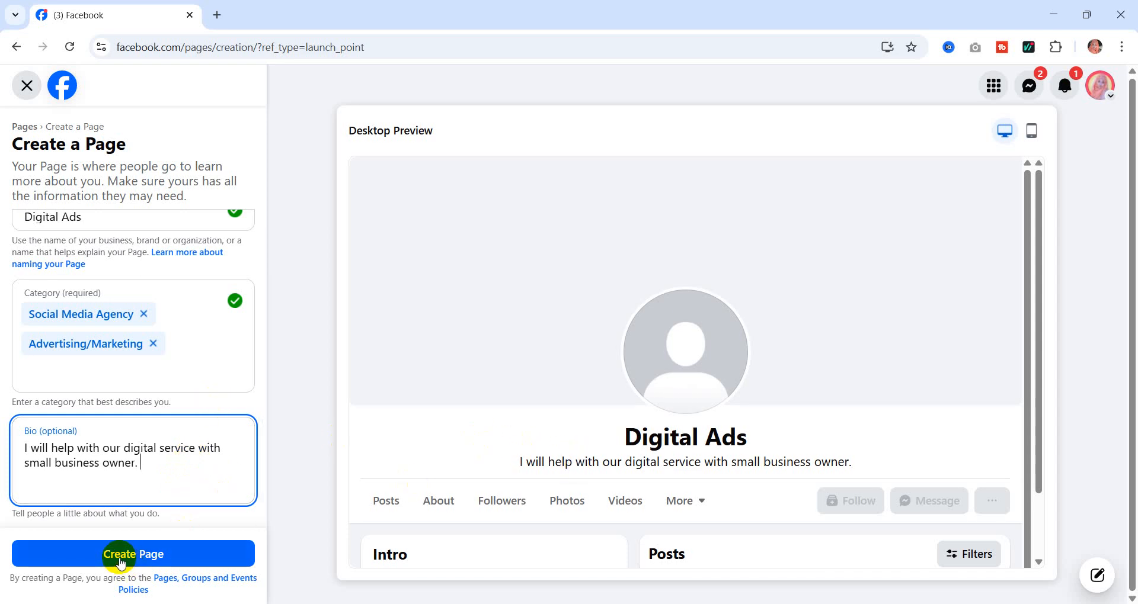
- Review the name, categories and bio, and create the Page
{"action": "scroll", "coordinate": [152, 329], "scroll_direction": "up", "scroll_amount": 1}
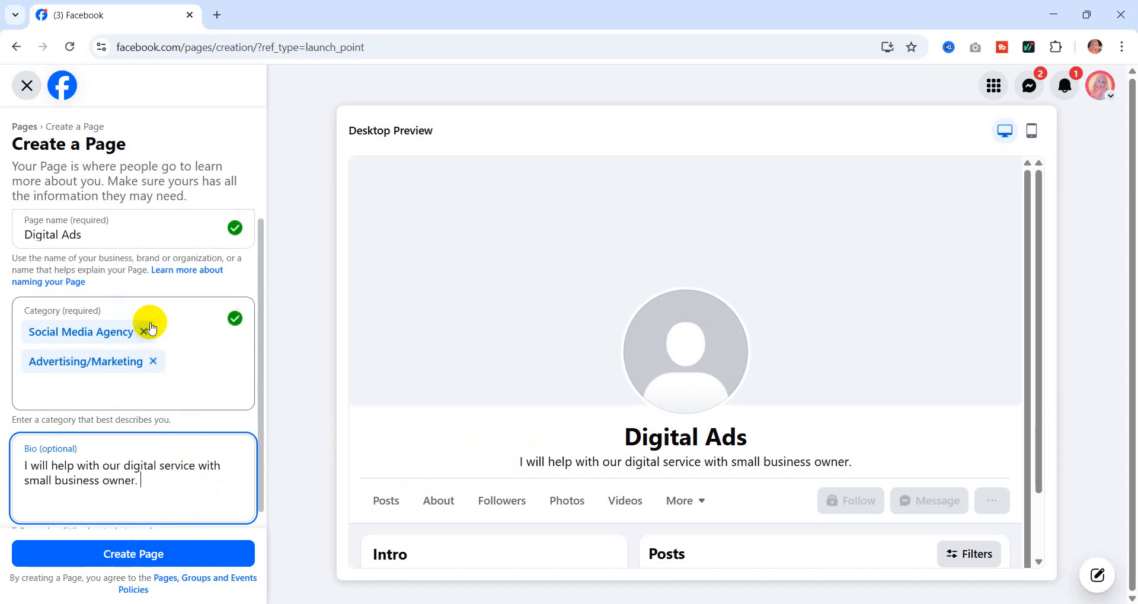
{"action": "scroll", "coordinate": [151, 329], "scroll_direction": "up", "scroll_amount": 1}
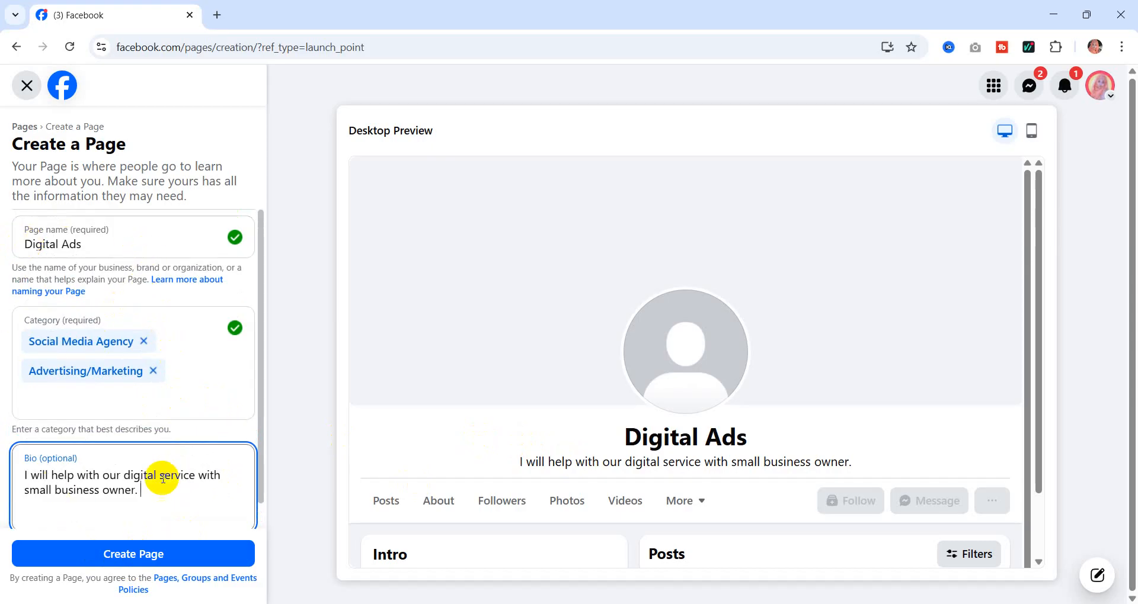
{"action": "scroll", "coordinate": [163, 476], "scroll_direction": "down", "scroll_amount": 1}
{"action": "left_click", "coordinate": [145, 557]}
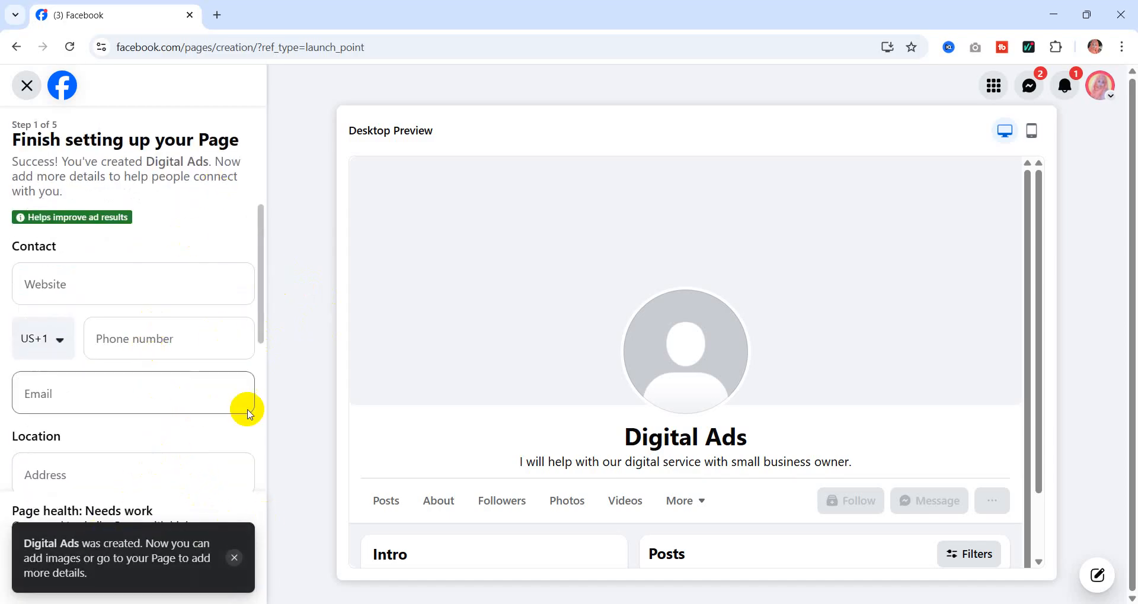
- Examine the optional contact, location and hours fields in the first Page setup stage
{"action": "scroll", "coordinate": [157, 350], "scroll_direction": "down", "scroll_amount": 5}
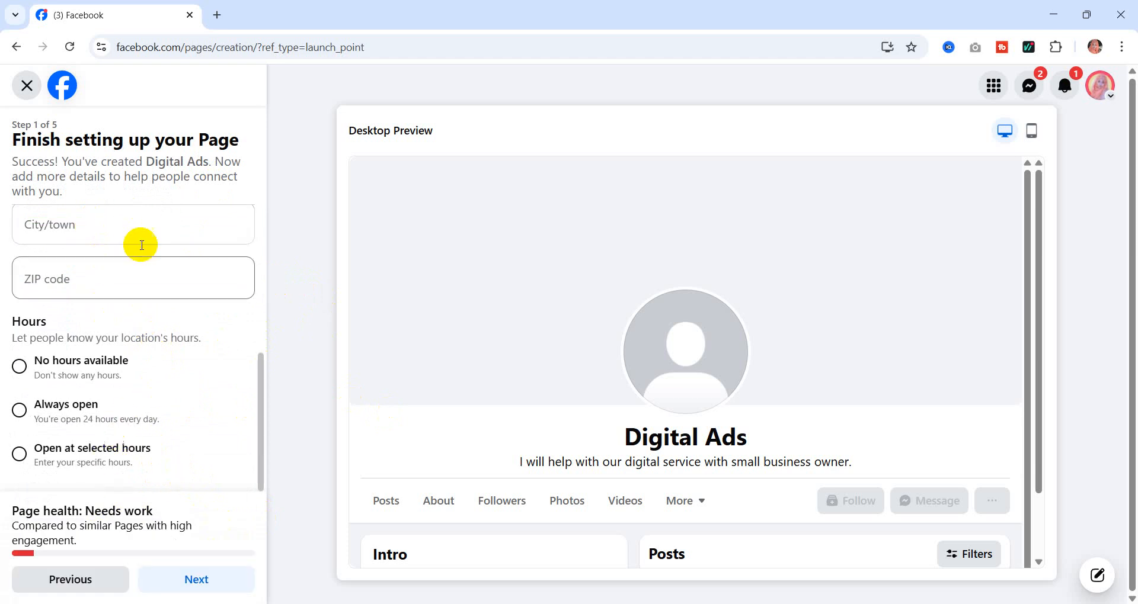
{"action": "scroll", "coordinate": [100, 351], "scroll_direction": "up", "scroll_amount": 5}
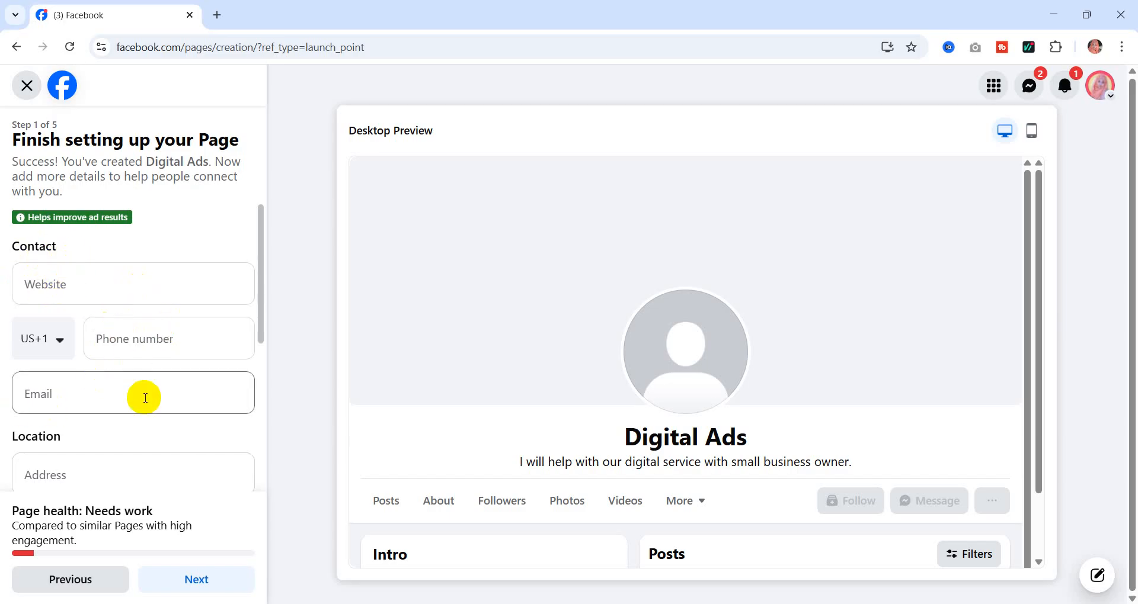
{"action": "scroll", "coordinate": [144, 394], "scroll_direction": "down", "scroll_amount": 3}
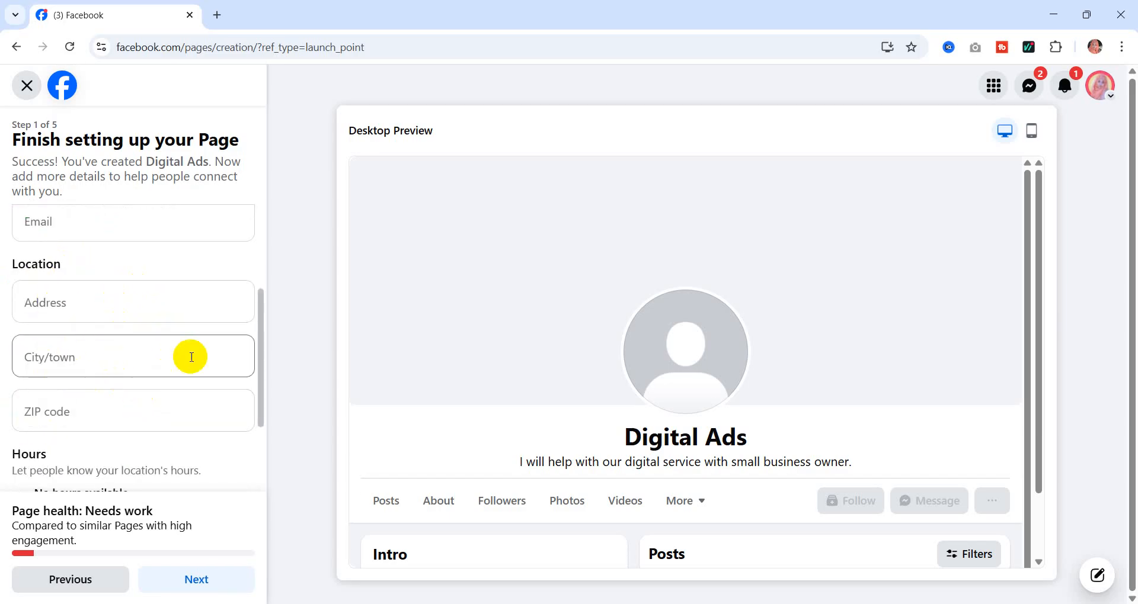
{"action": "scroll", "coordinate": [191, 401], "scroll_direction": "down", "scroll_amount": 2}
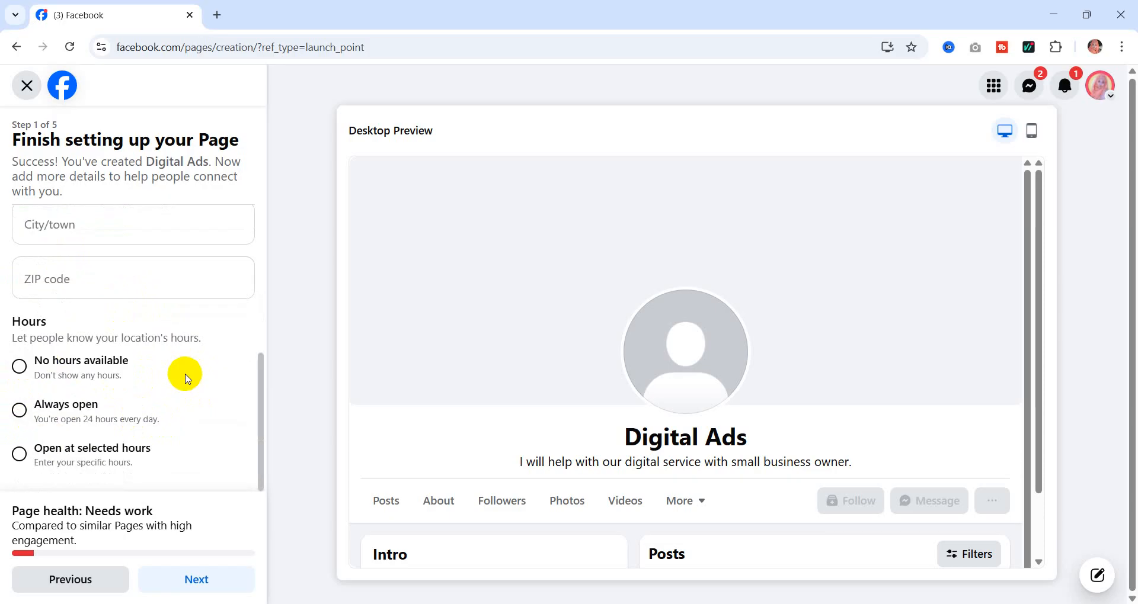
{"action": "scroll", "coordinate": [158, 351], "scroll_direction": "up", "scroll_amount": 5}
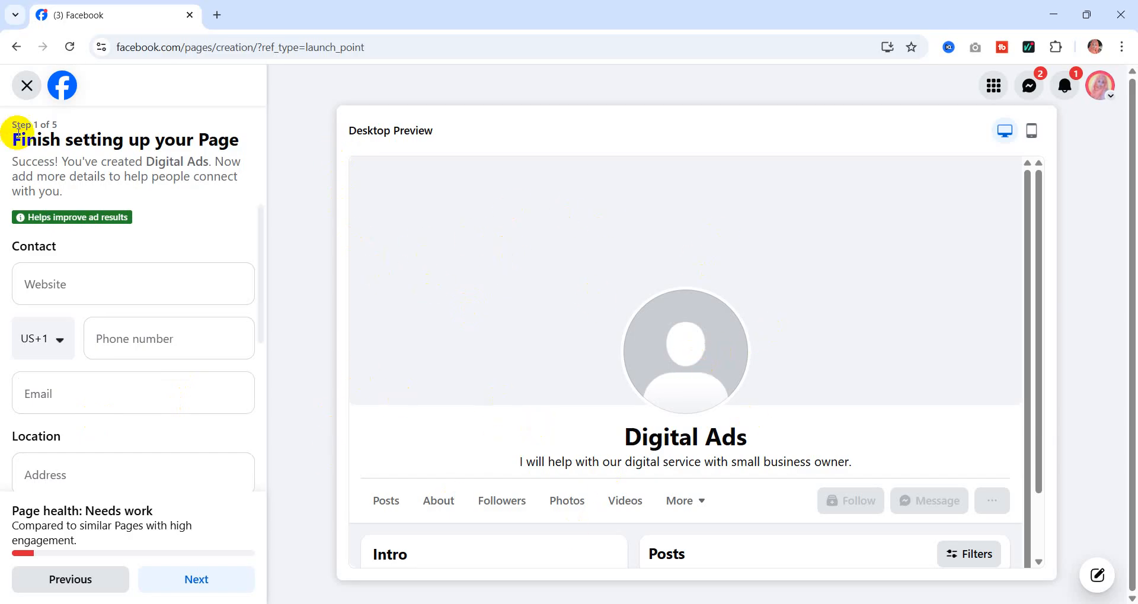
- Exit the remaining Page setup, start using the Digital Ads Page with the default profile features, and dismiss the profile-switch notice
{"action": "left_click", "coordinate": [26, 86]}
{"action": "left_click", "coordinate": [727, 379]}
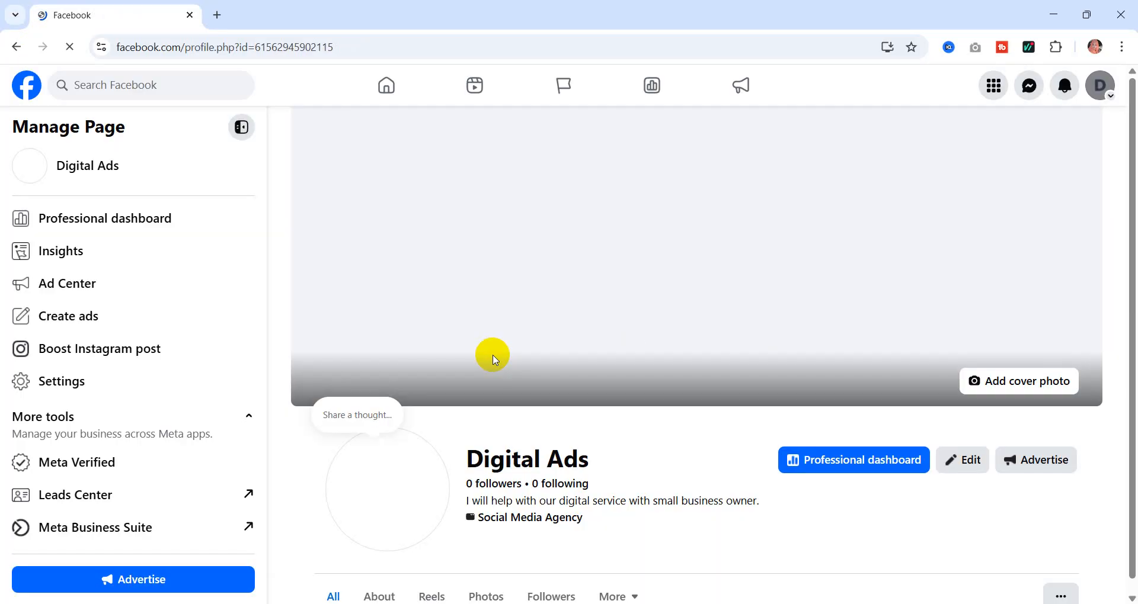
{"action": "scroll", "coordinate": [490, 356], "scroll_direction": "down", "scroll_amount": 5}
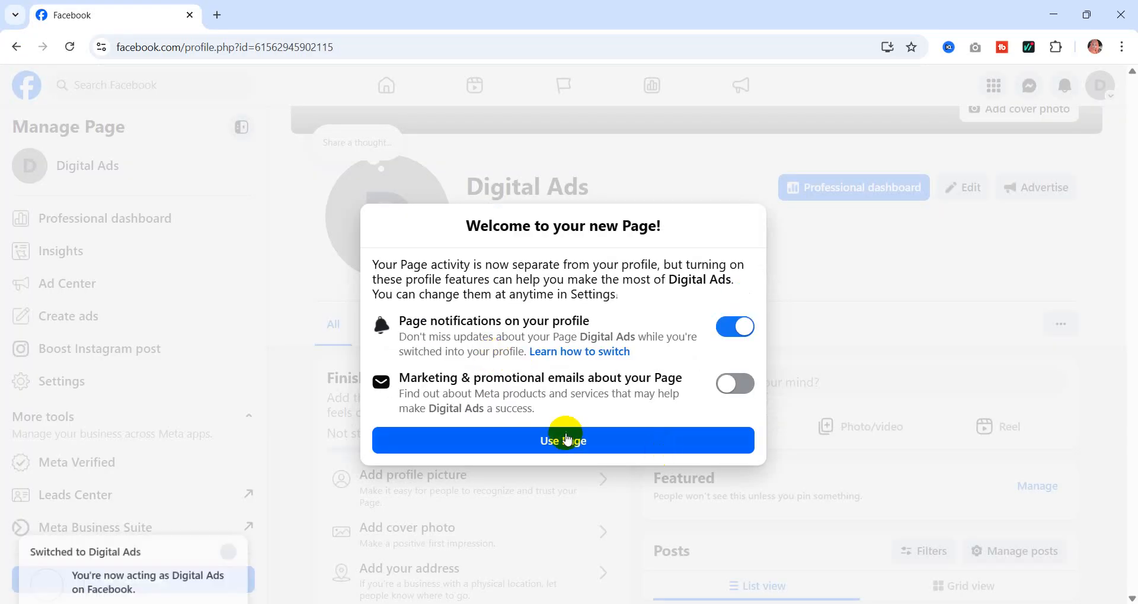
{"action": "left_click", "coordinate": [559, 444]}
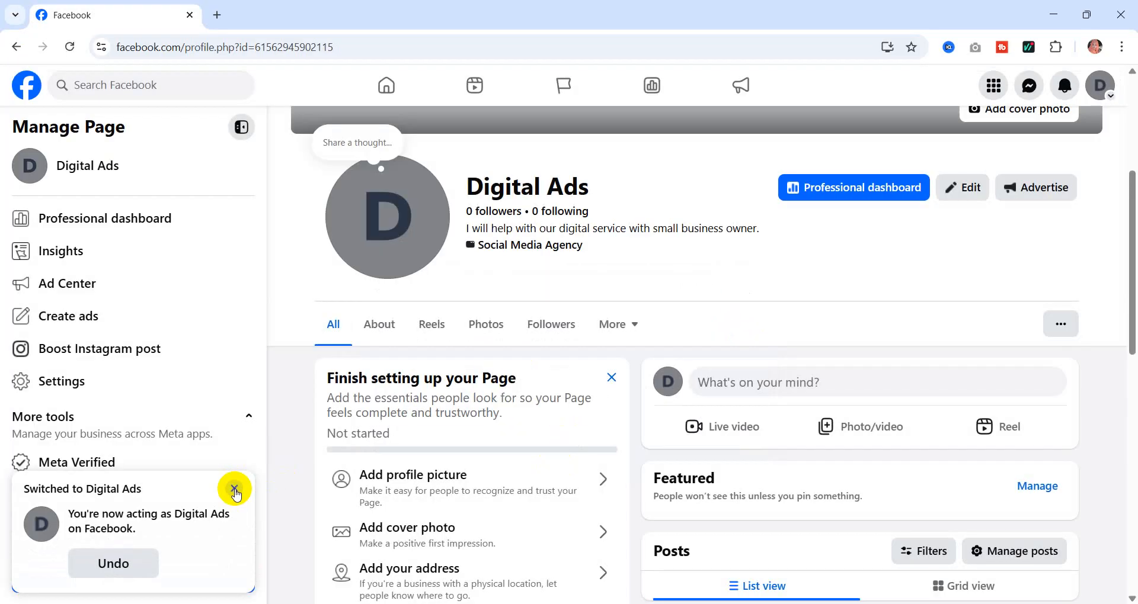
{"action": "left_click", "coordinate": [234, 491]}
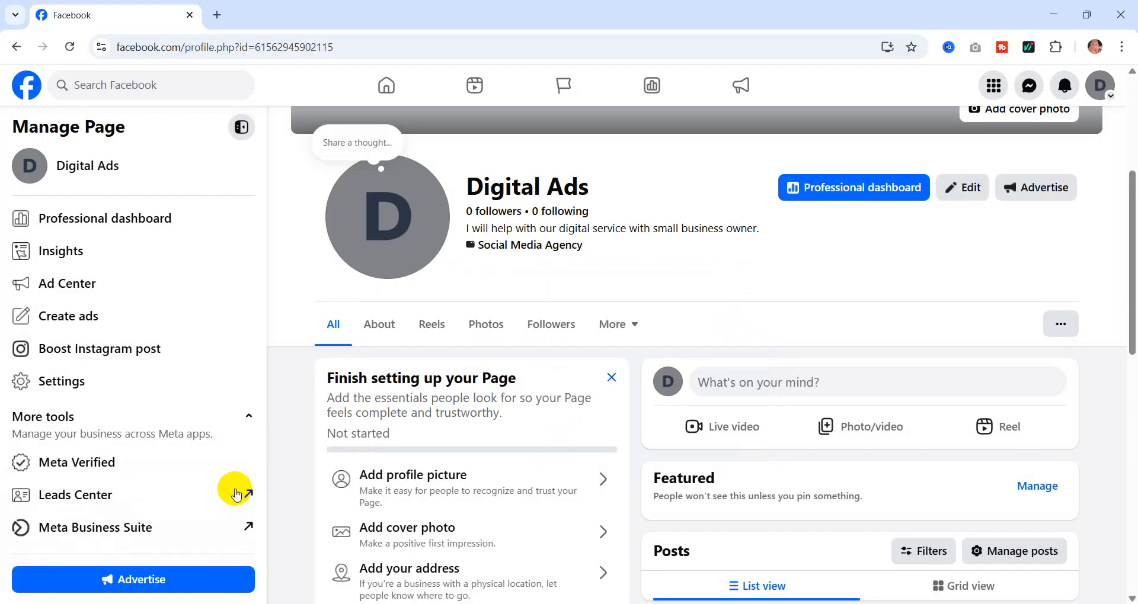
- View the Digital Ads home feed and the available profiles, and return to the Digital Ads Page
{"action": "scroll", "coordinate": [545, 347], "scroll_direction": "up", "scroll_amount": 5}
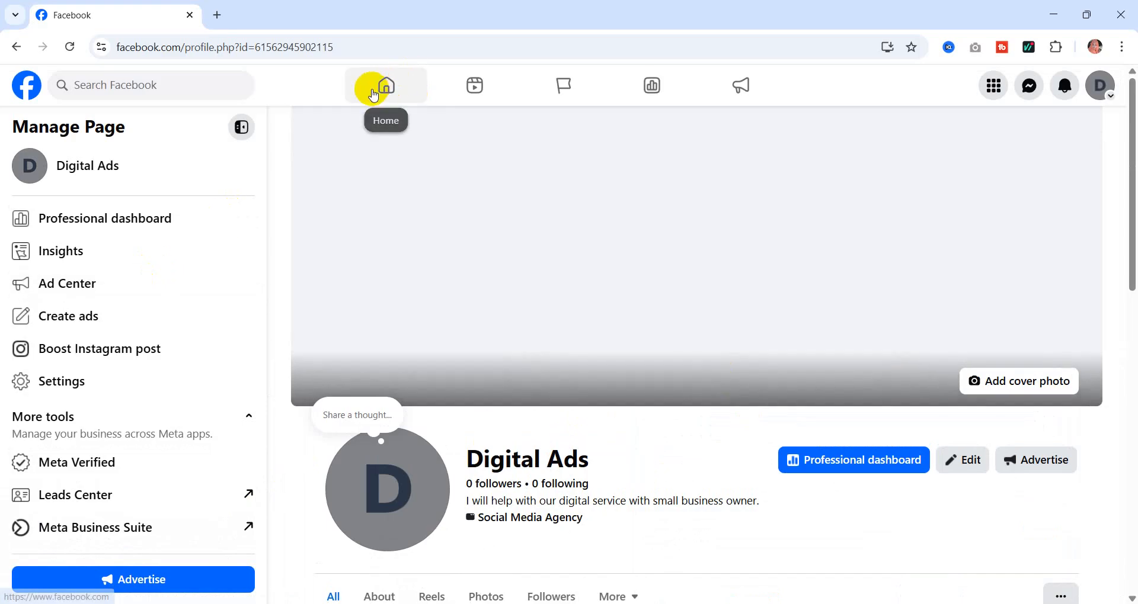
{"action": "left_click", "coordinate": [379, 87]}
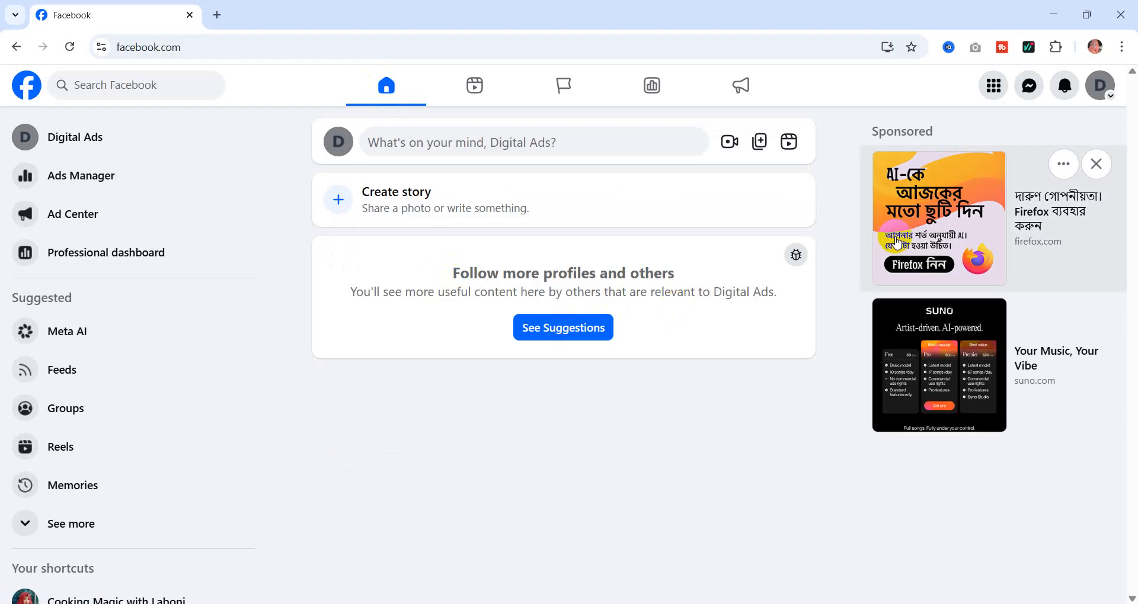
{"action": "left_click", "coordinate": [1100, 87]}
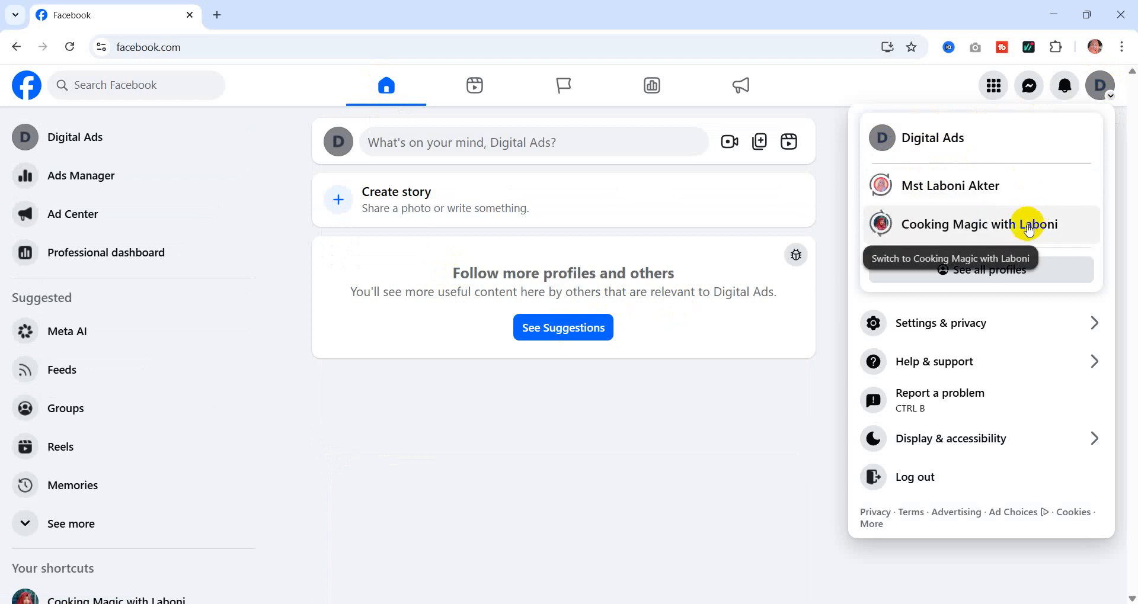
{"action": "left_click", "coordinate": [934, 143]}
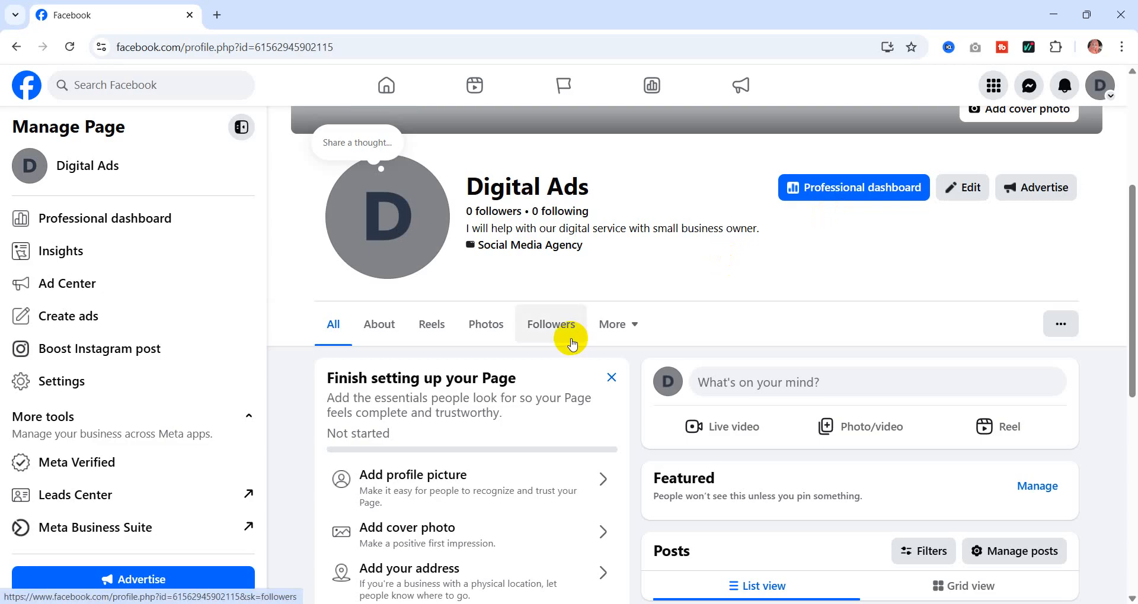
- Examine the Digital Ads Page's cover area, profile picture, bio, setup checklist and details sections
{"action": "scroll", "coordinate": [570, 344], "scroll_direction": "down", "scroll_amount": 5}
{"action": "scroll", "coordinate": [570, 344], "scroll_direction": "up", "scroll_amount": 5}
{"action": "scroll", "coordinate": [572, 344], "scroll_direction": "down", "scroll_amount": 1}
{"action": "scroll", "coordinate": [573, 344], "scroll_direction": "down", "scroll_amount": 2}
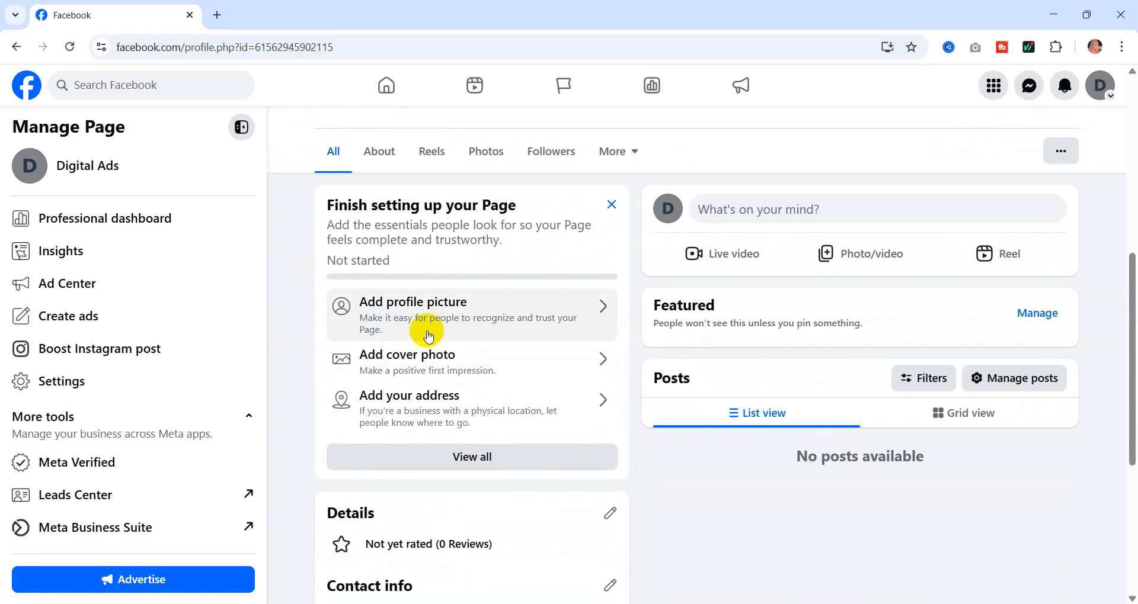
{"action": "scroll", "coordinate": [424, 326], "scroll_direction": "up", "scroll_amount": 3}
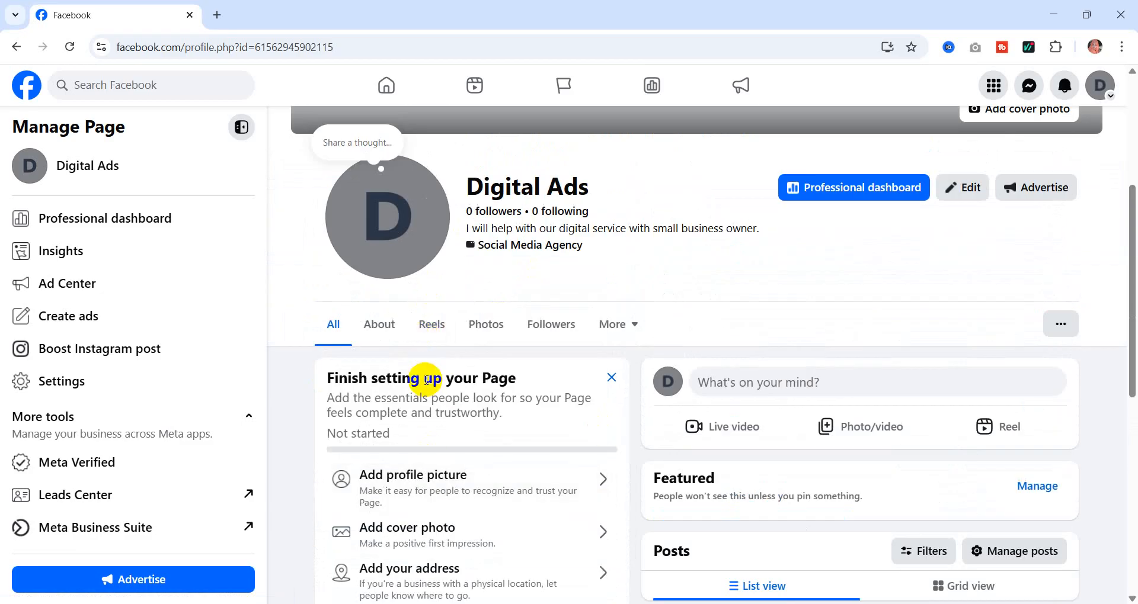
{"action": "scroll", "coordinate": [434, 376], "scroll_direction": "down", "scroll_amount": 3}
{"action": "scroll", "coordinate": [431, 386], "scroll_direction": "up", "scroll_amount": 3}
{"action": "scroll", "coordinate": [426, 386], "scroll_direction": "up", "scroll_amount": 4}
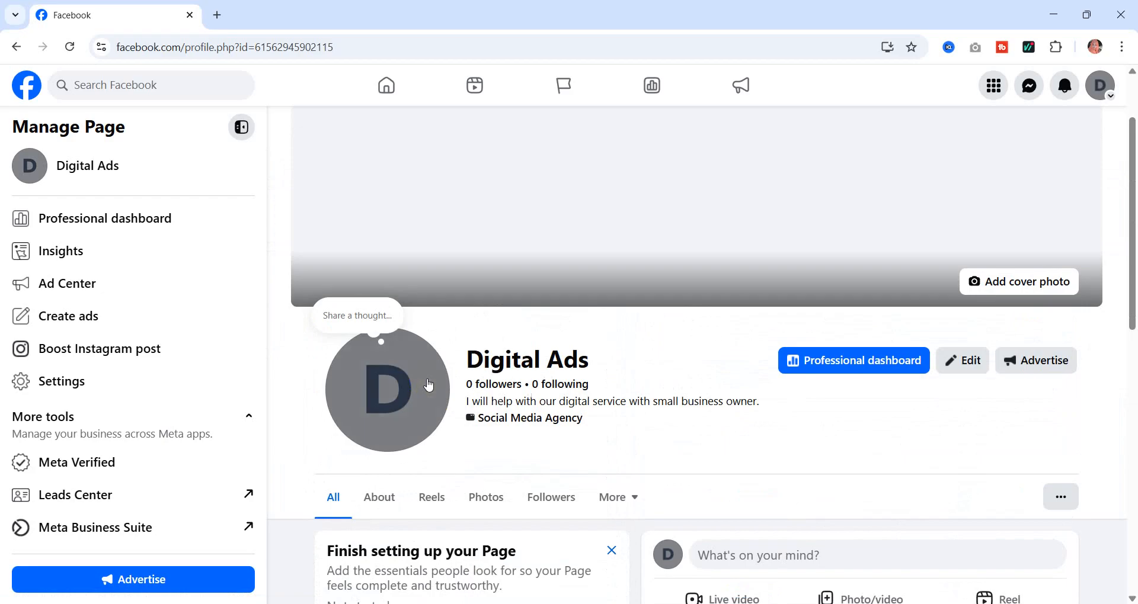
{"action": "scroll", "coordinate": [432, 381], "scroll_direction": "down", "scroll_amount": 6}
{"action": "scroll", "coordinate": [432, 371], "scroll_direction": "up", "scroll_amount": 6}
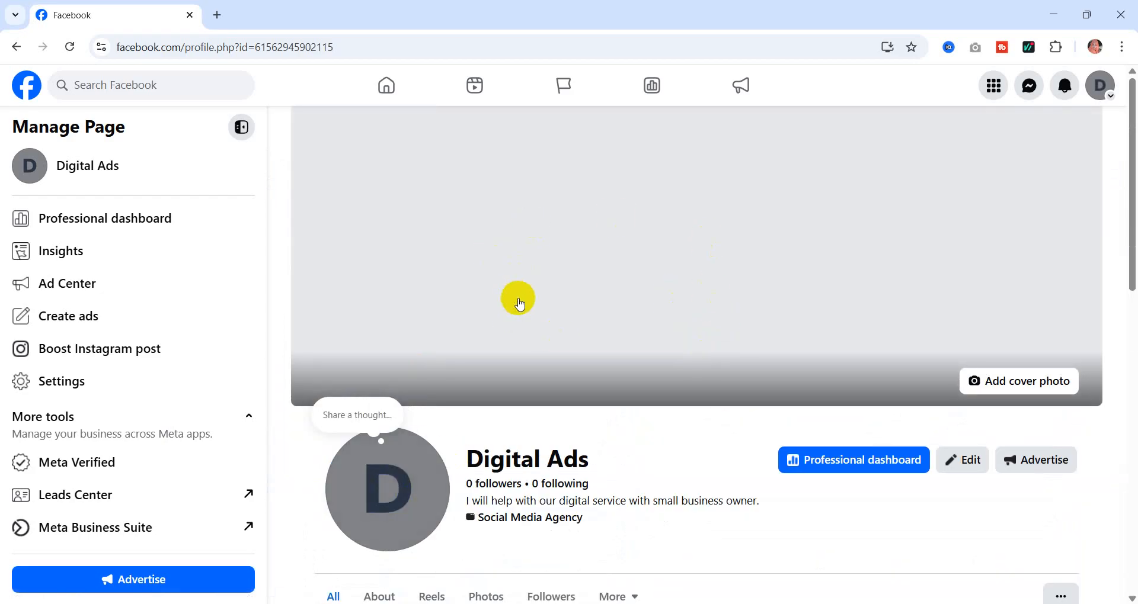
{"action": "scroll", "coordinate": [519, 302], "scroll_direction": "down", "scroll_amount": 4}
{"action": "scroll", "coordinate": [519, 303], "scroll_direction": "down", "scroll_amount": 2}
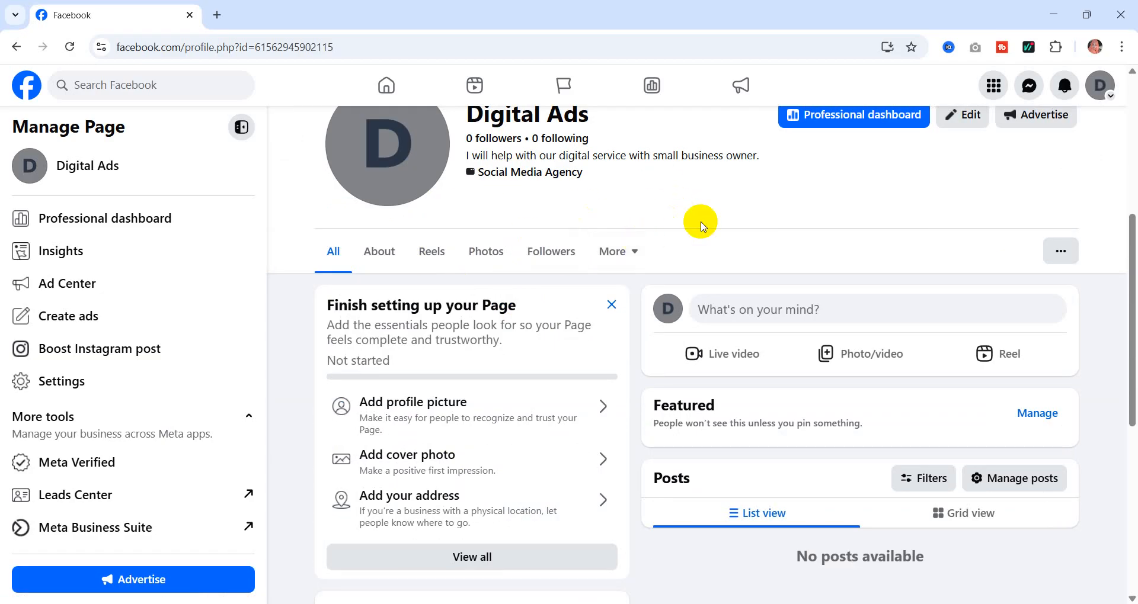
{"action": "scroll", "coordinate": [610, 238], "scroll_direction": "up", "scroll_amount": 3}
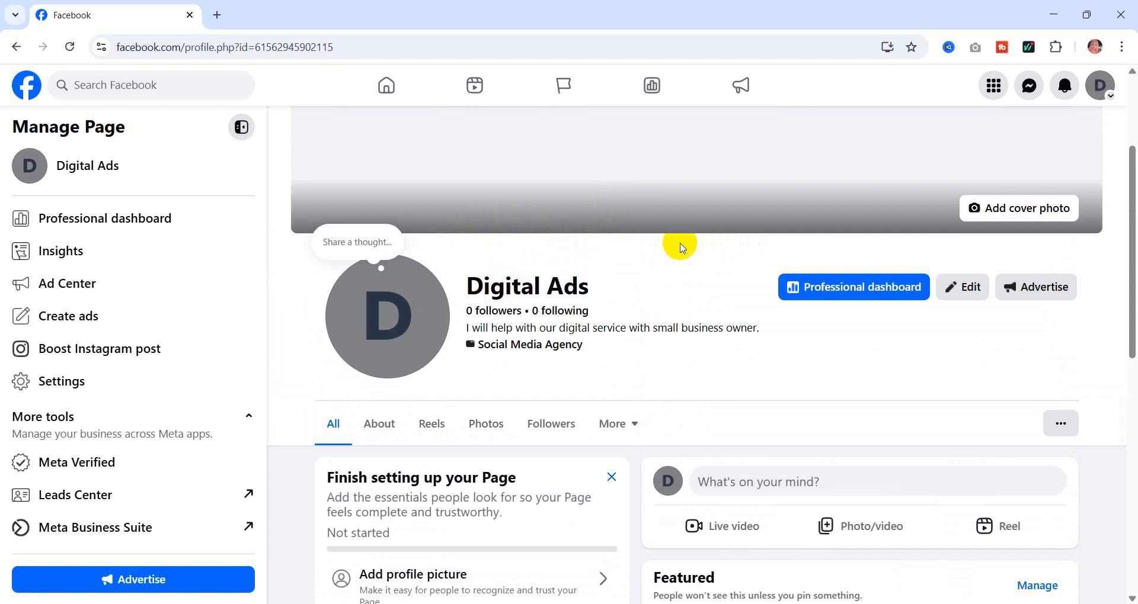
{"action": "left_click", "coordinate": [215, 12]}
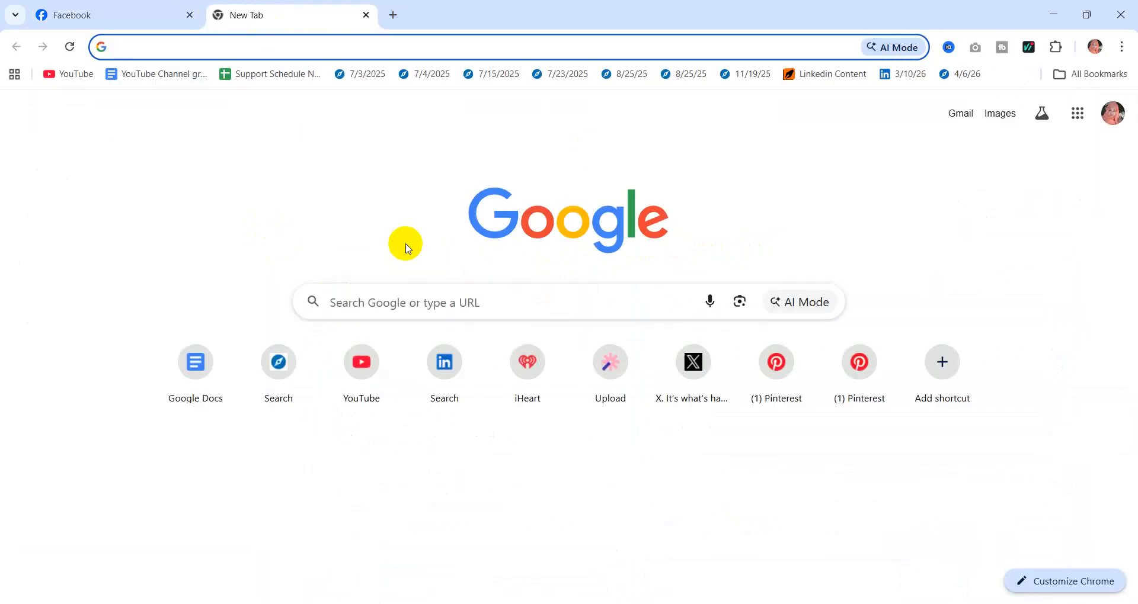
{"action": "left_click", "coordinate": [399, 296]}
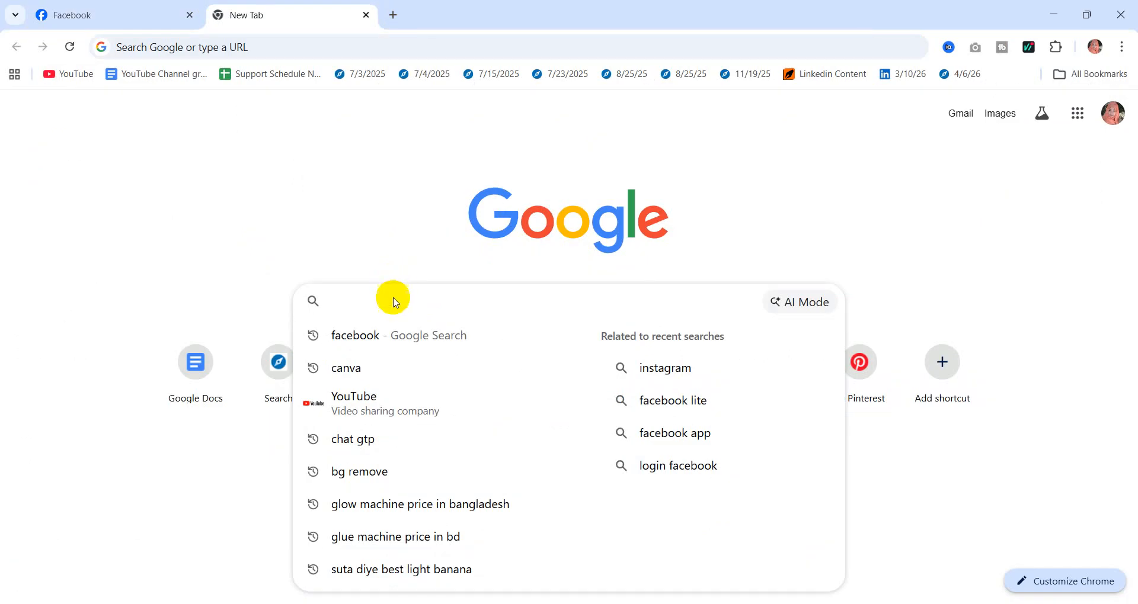
{"action": "left_click", "coordinate": [374, 380]}
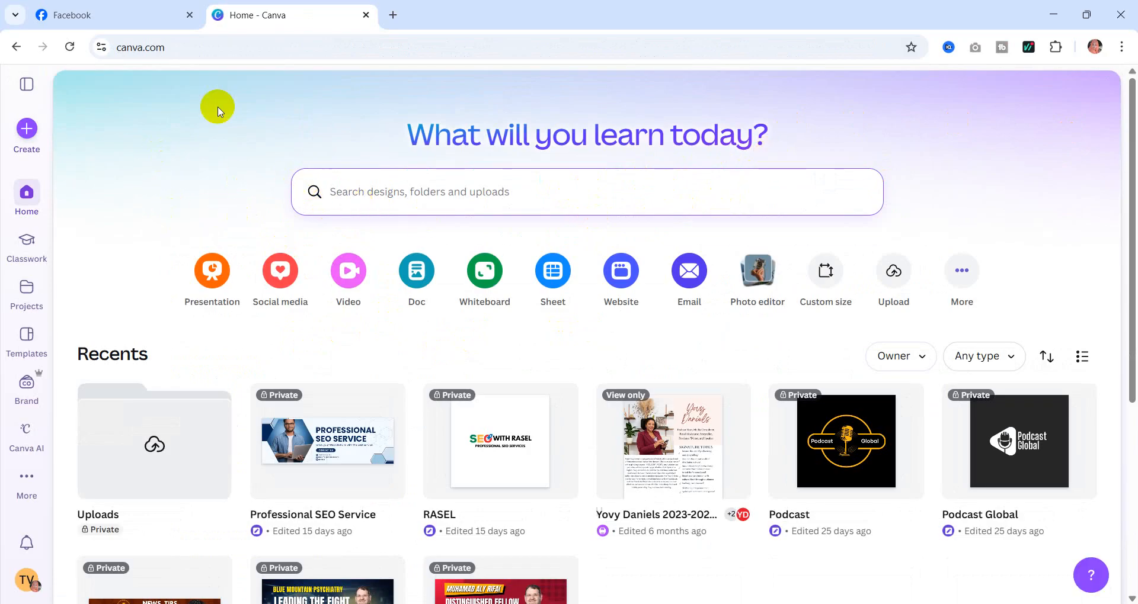
{"action": "left_click", "coordinate": [113, 13]}
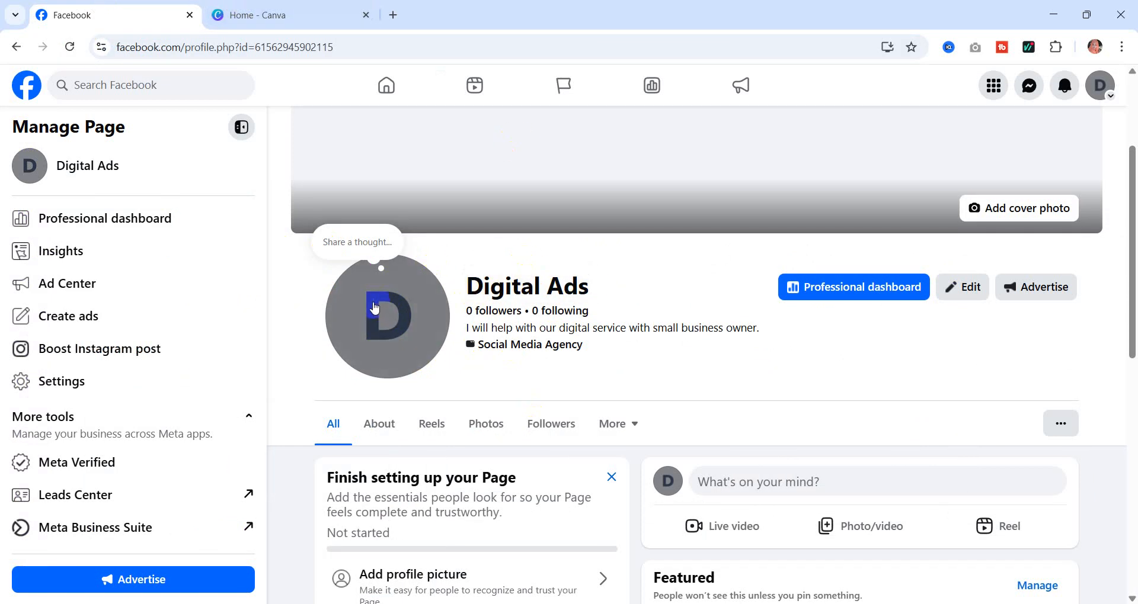
{"action": "left_click", "coordinate": [272, 16]}
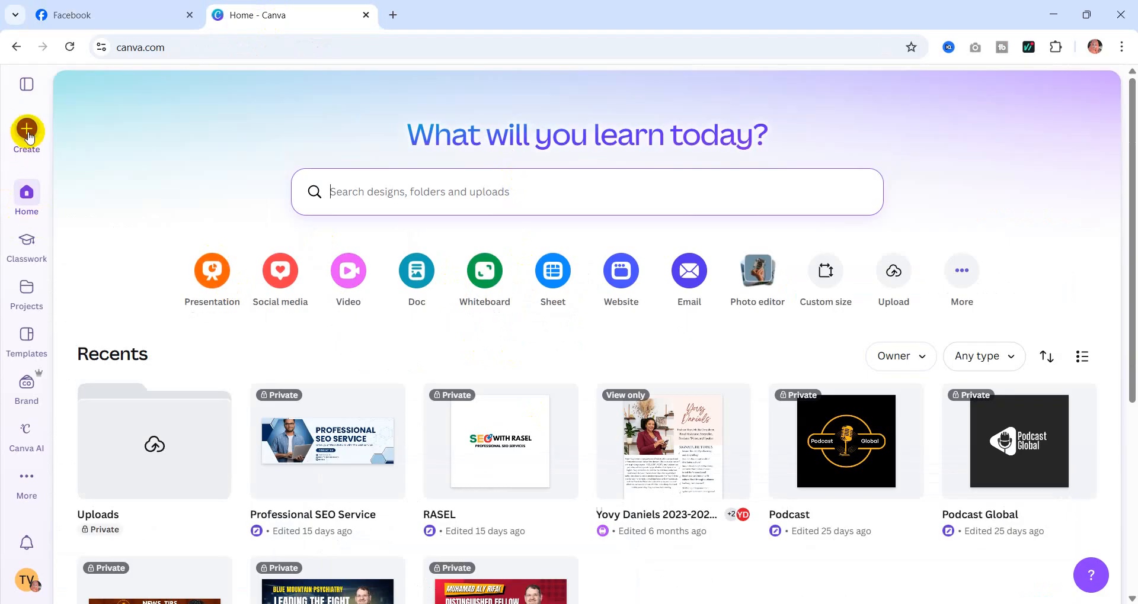
- Search Canva's design types for "Facebook Logo" and create a blank Facebook Shops Logo design
{"action": "left_click", "coordinate": [26, 132]}
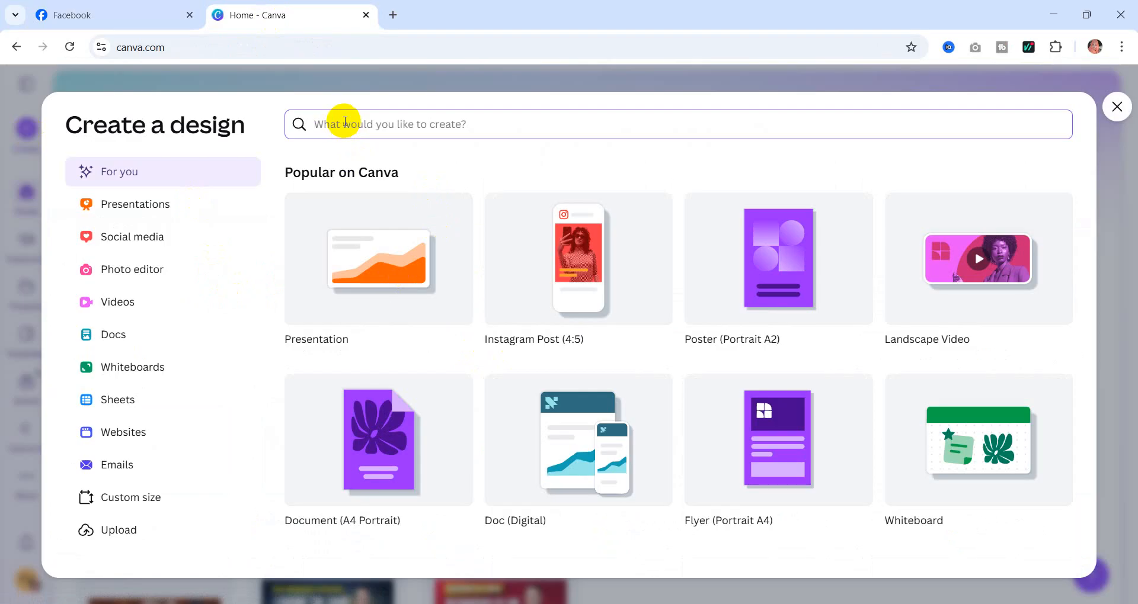
{"action": "type", "text": "F"}
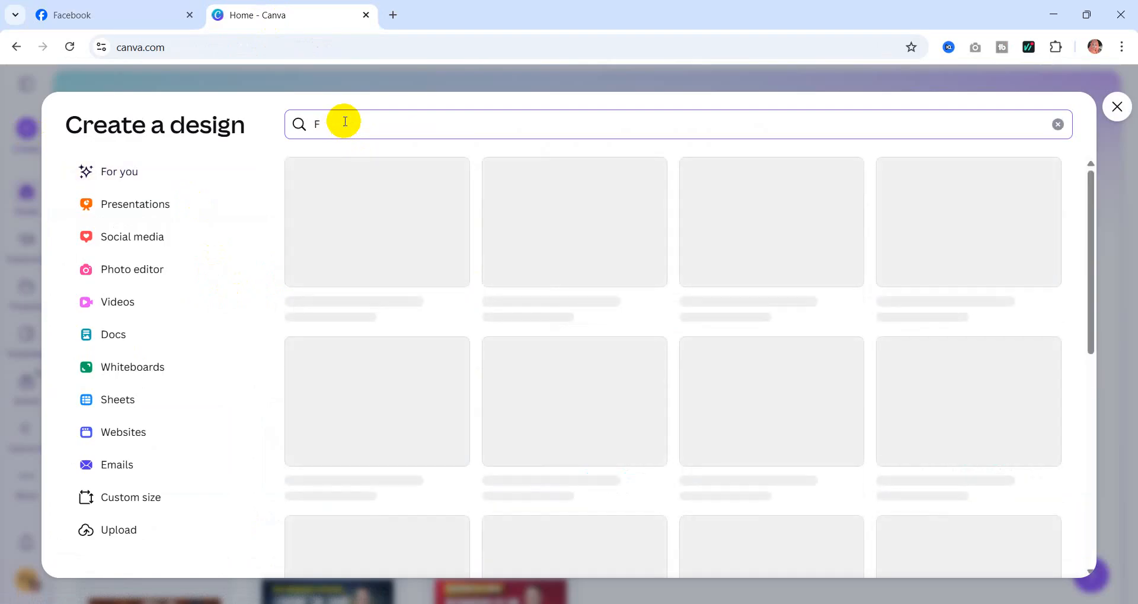
{"action": "type", "text": "ace"}
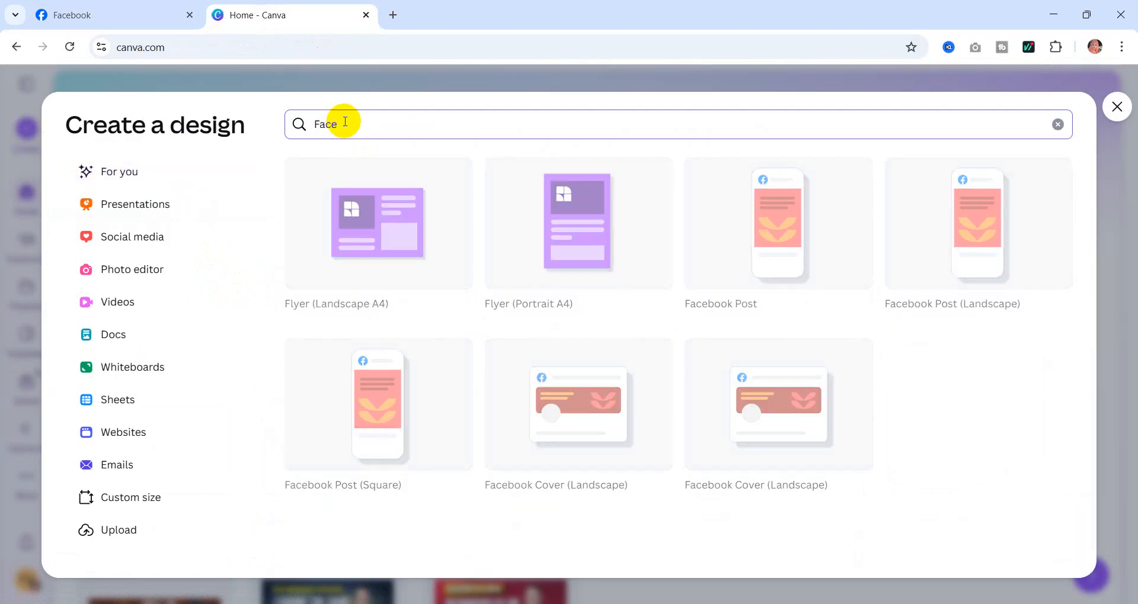
{"action": "type", "text": "book Logo"}
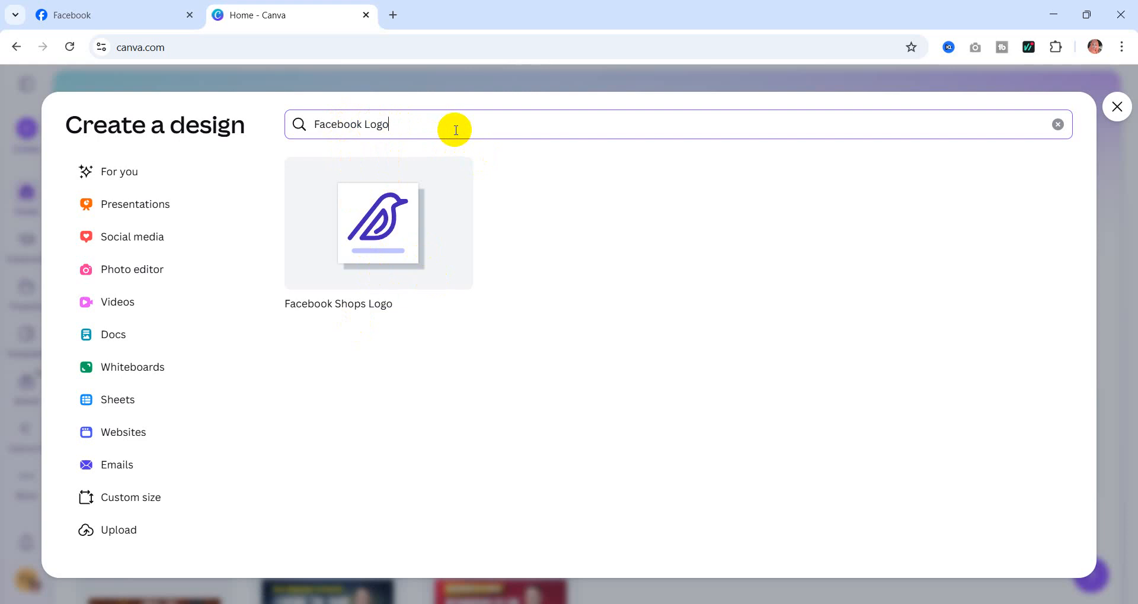
{"action": "left_click", "coordinate": [371, 237]}
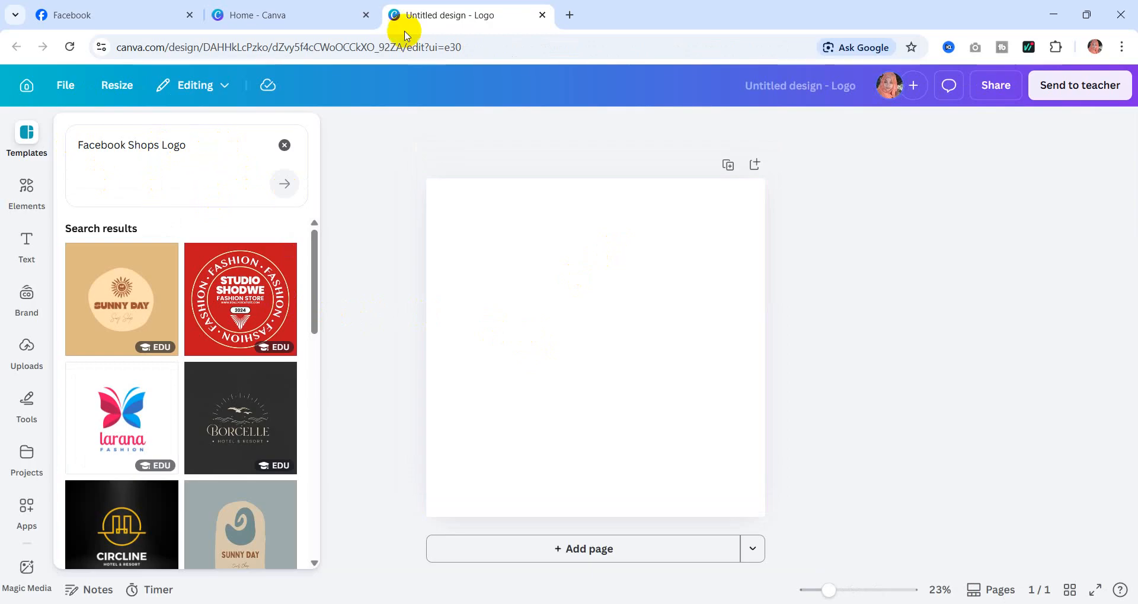
- Replace the template search with "social media" and choose the red SocialMedia Relations logo template
{"action": "left_click", "coordinate": [82, 17]}
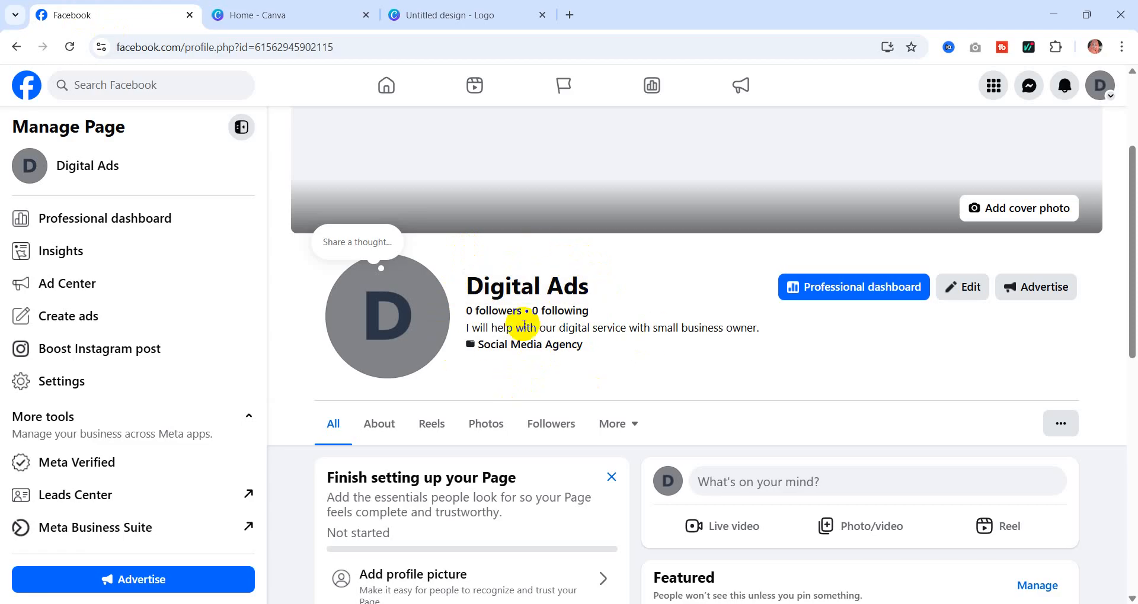
{"action": "left_click", "coordinate": [435, 12]}
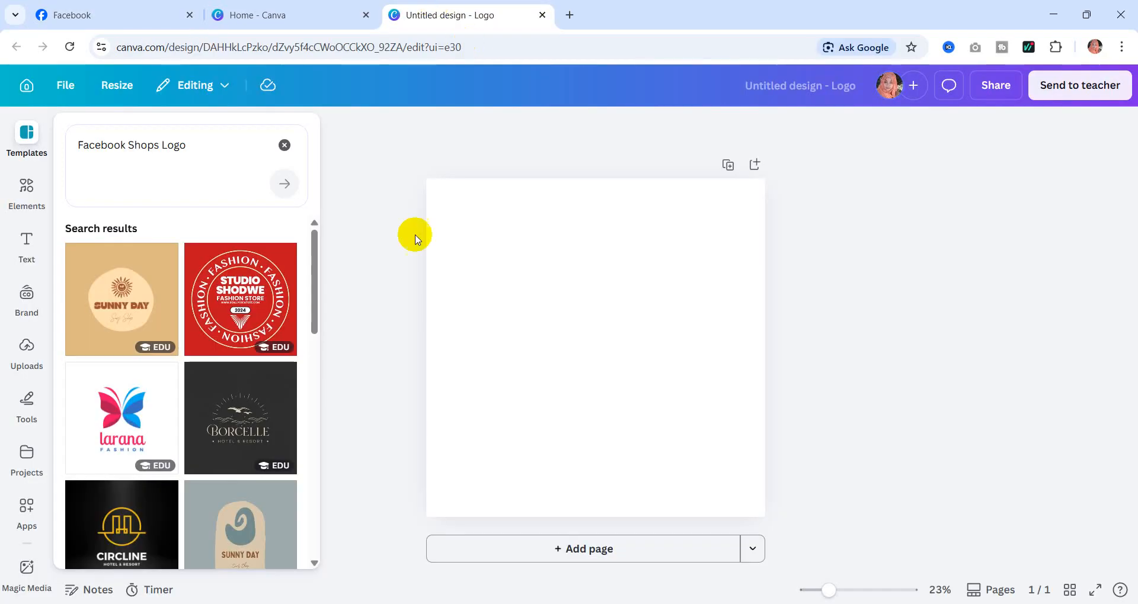
{"action": "left_click_drag", "start_coordinate": [198, 145], "coordinate": [59, 140]}
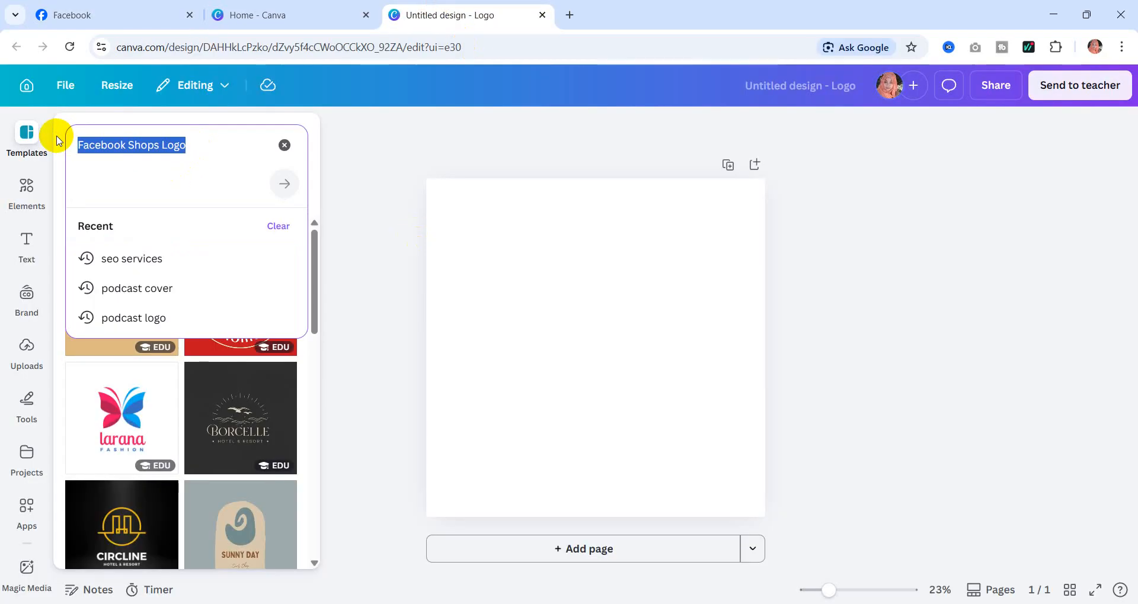
{"action": "key", "text": "BackSpace"}
{"action": "type", "text": "so"}
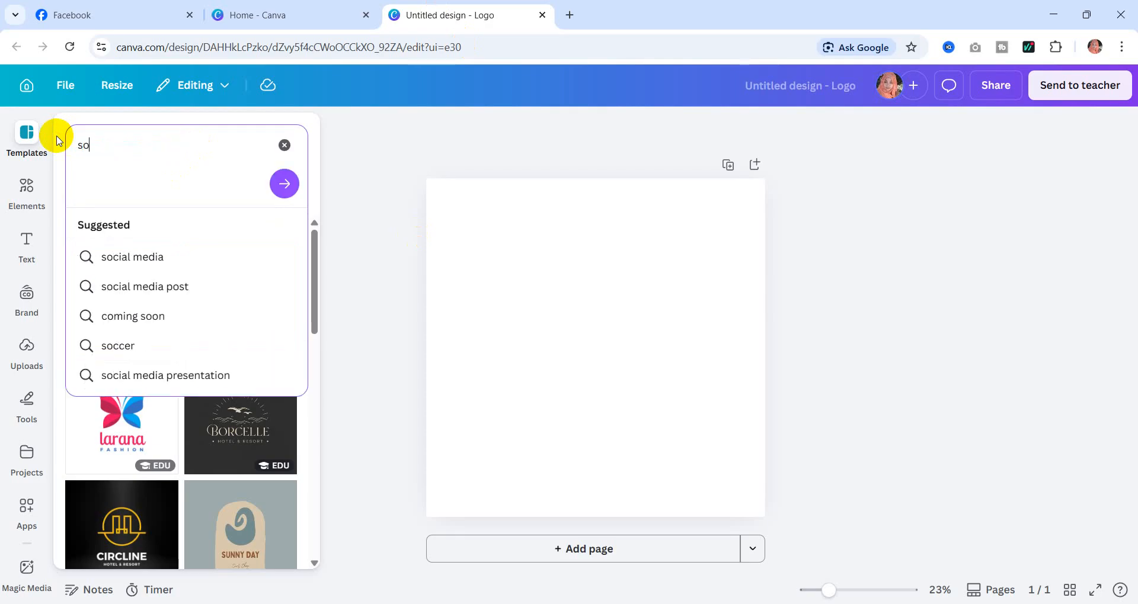
{"action": "left_click", "coordinate": [133, 257]}
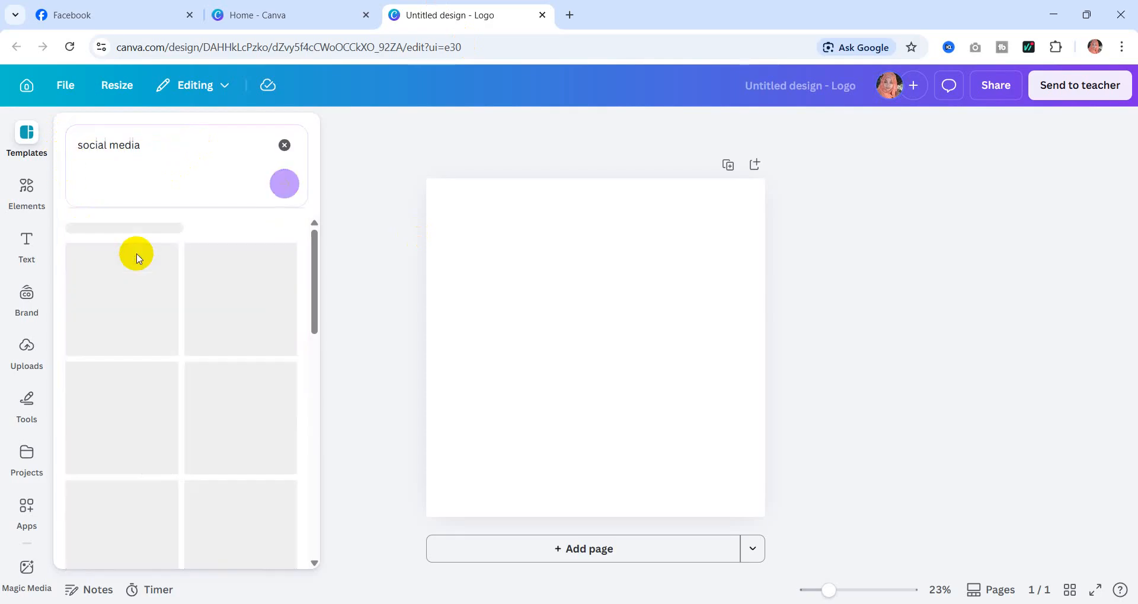
{"action": "left_click", "coordinate": [280, 306]}
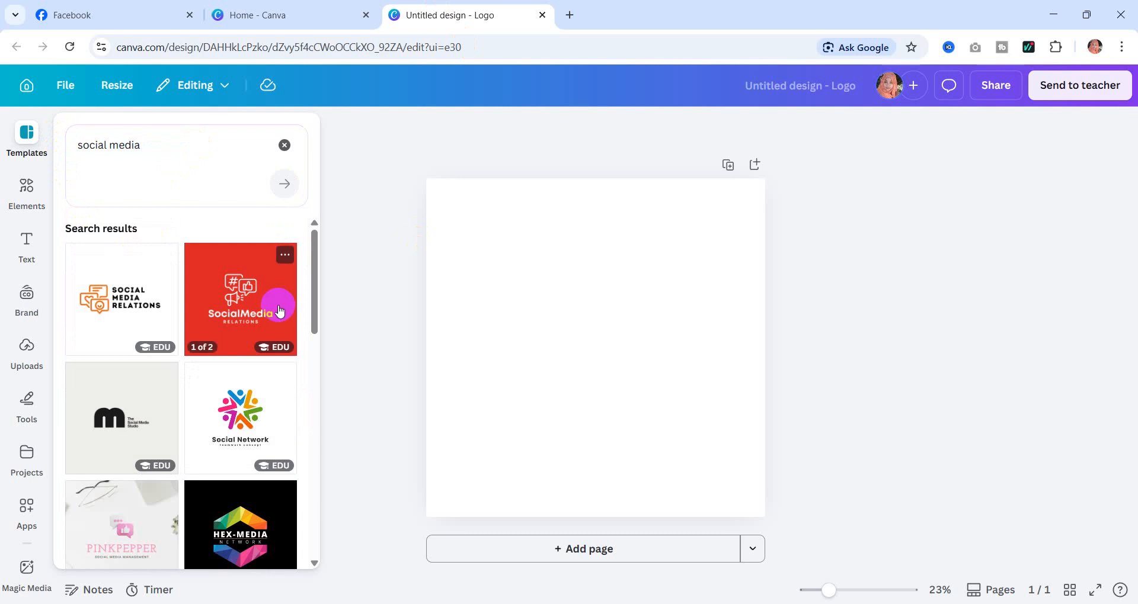
- Browse the social media logo templates for a design that suits the Digital Ads Page
{"action": "scroll", "coordinate": [279, 308], "scroll_direction": "down", "scroll_amount": 3}
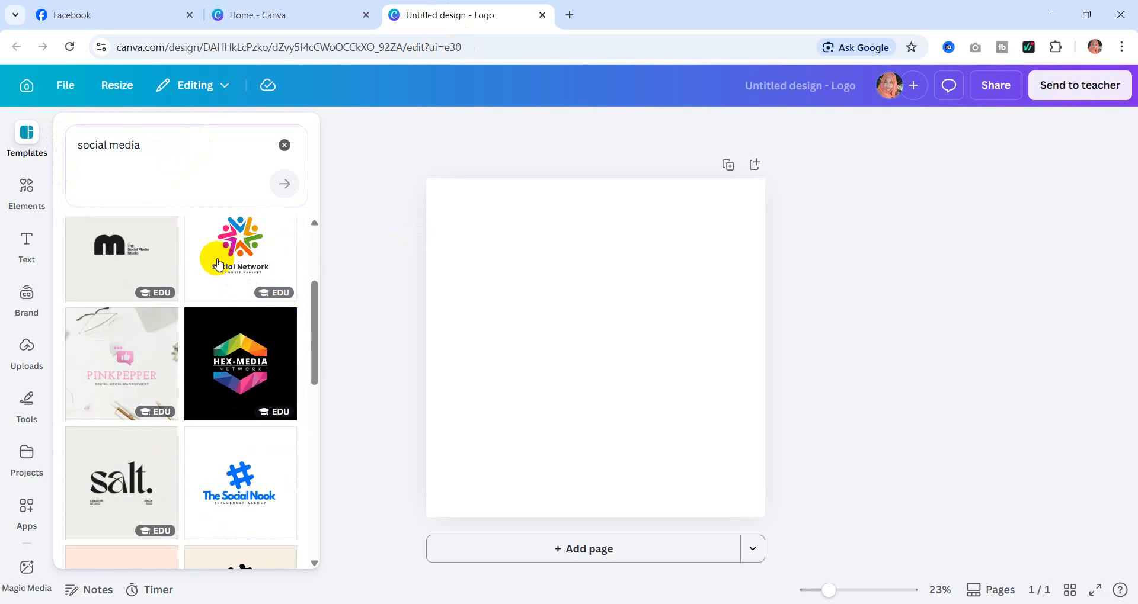
{"action": "scroll", "coordinate": [198, 320], "scroll_direction": "down", "scroll_amount": 3}
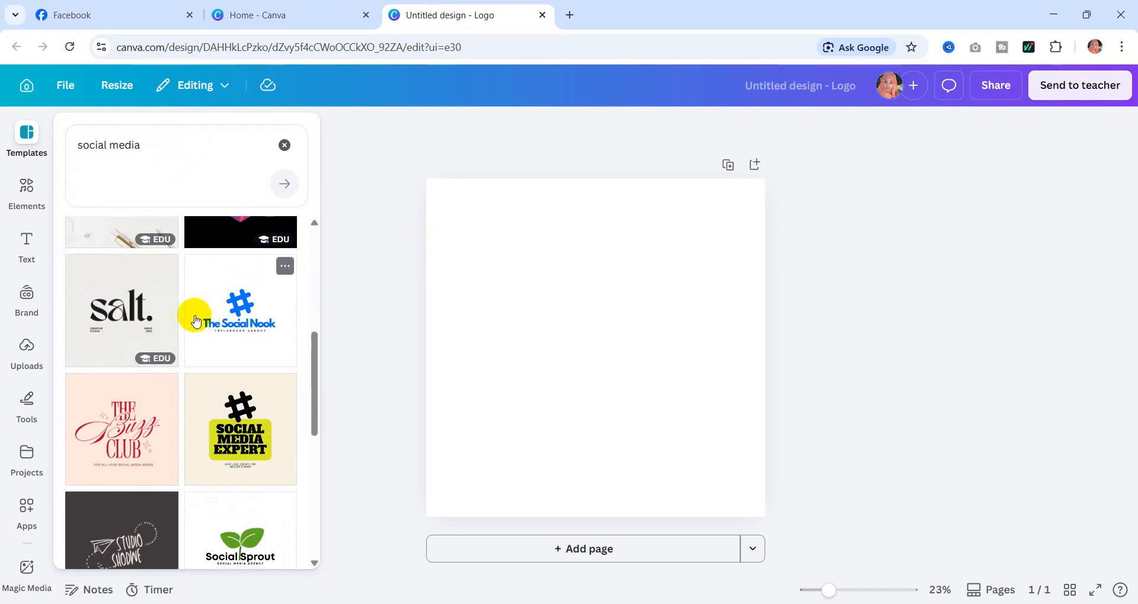
{"action": "scroll", "coordinate": [196, 320], "scroll_direction": "down", "scroll_amount": 10}
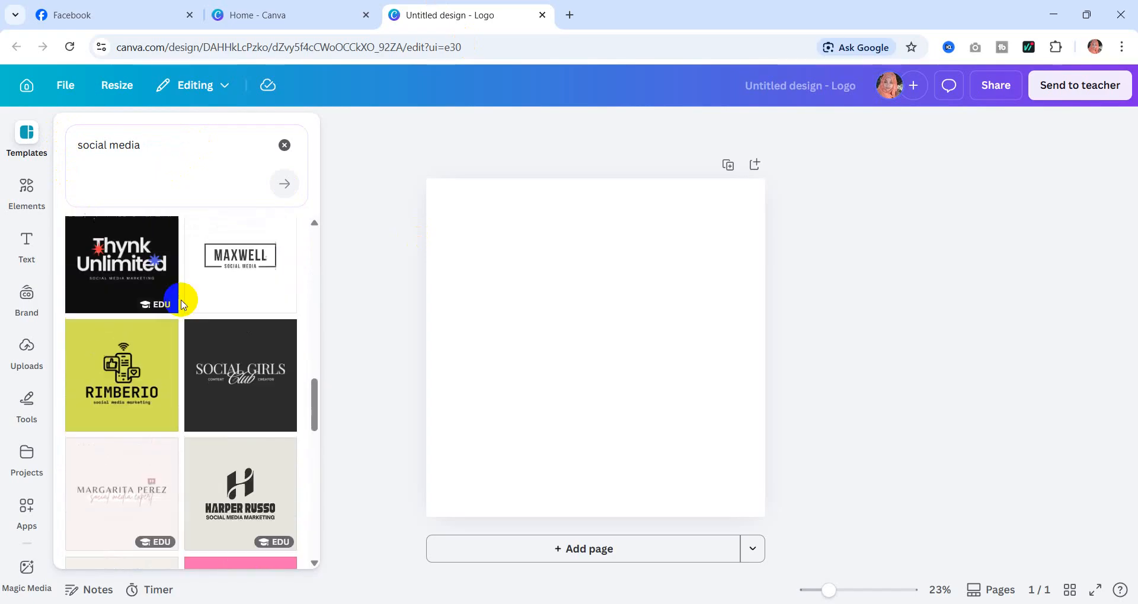
{"action": "scroll", "coordinate": [181, 305], "scroll_direction": "up", "scroll_amount": 5}
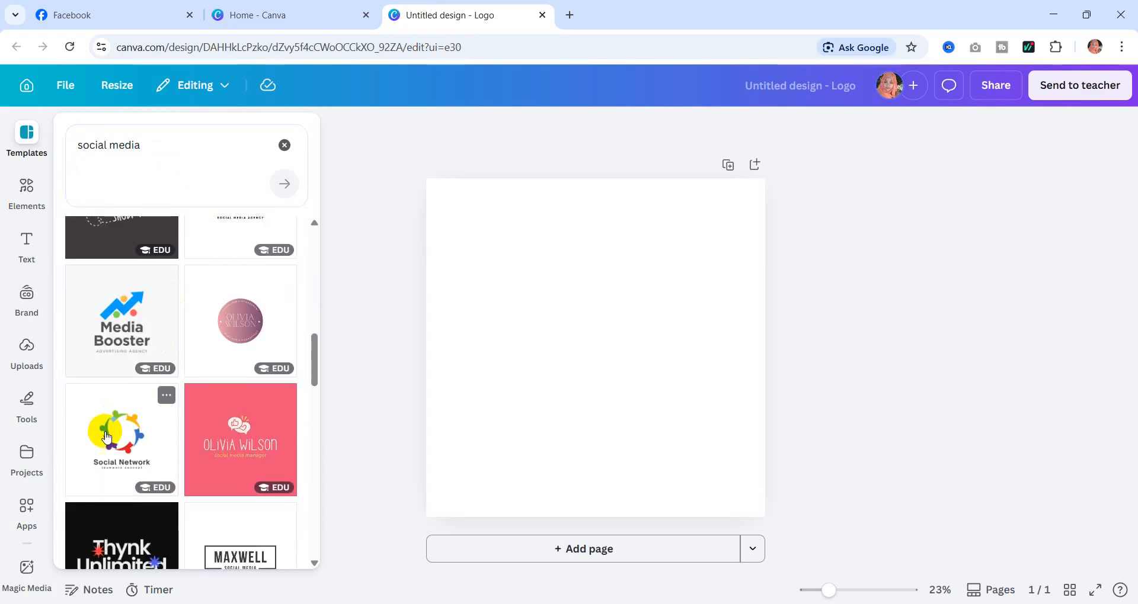
{"action": "scroll", "coordinate": [181, 323], "scroll_direction": "down", "scroll_amount": 8}
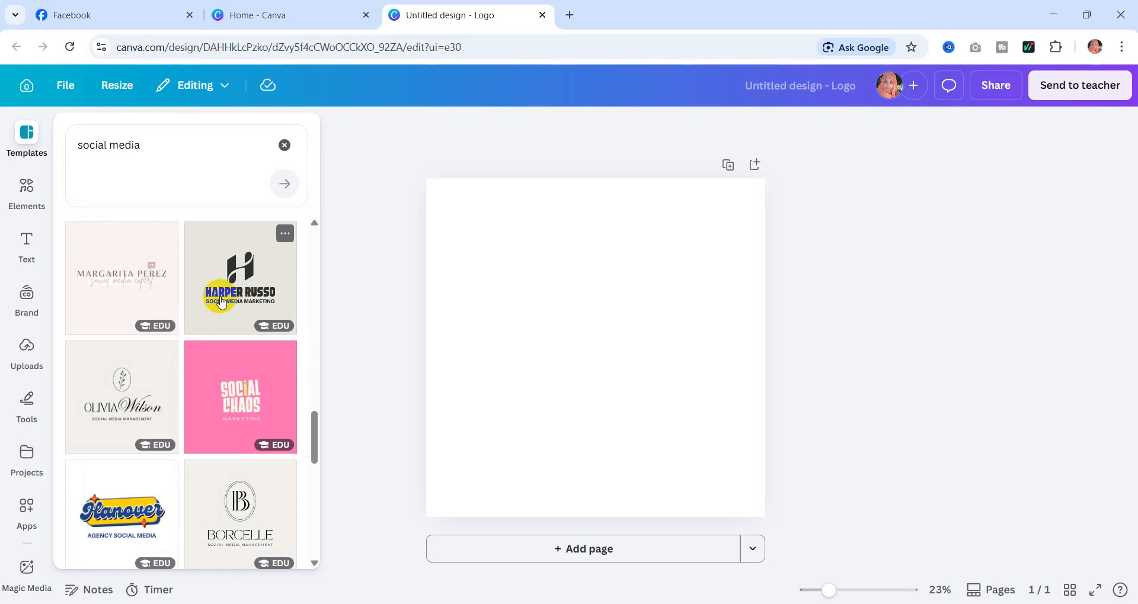
{"action": "scroll", "coordinate": [213, 299], "scroll_direction": "down", "scroll_amount": 3}
{"action": "scroll", "coordinate": [225, 376], "scroll_direction": "down", "scroll_amount": 7}
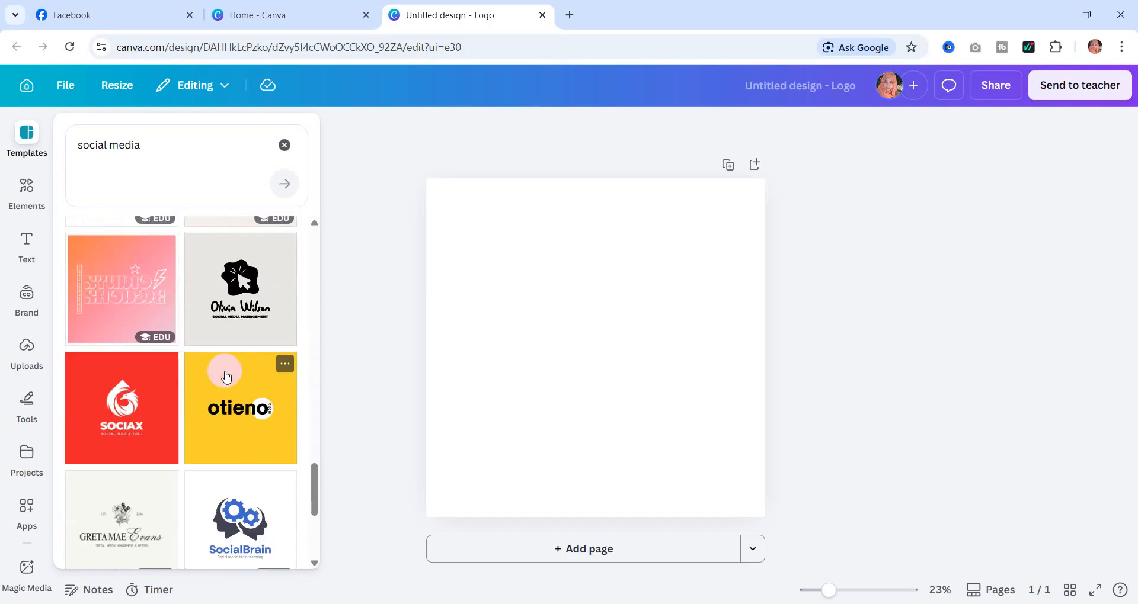
{"action": "scroll", "coordinate": [195, 361], "scroll_direction": "down", "scroll_amount": 3}
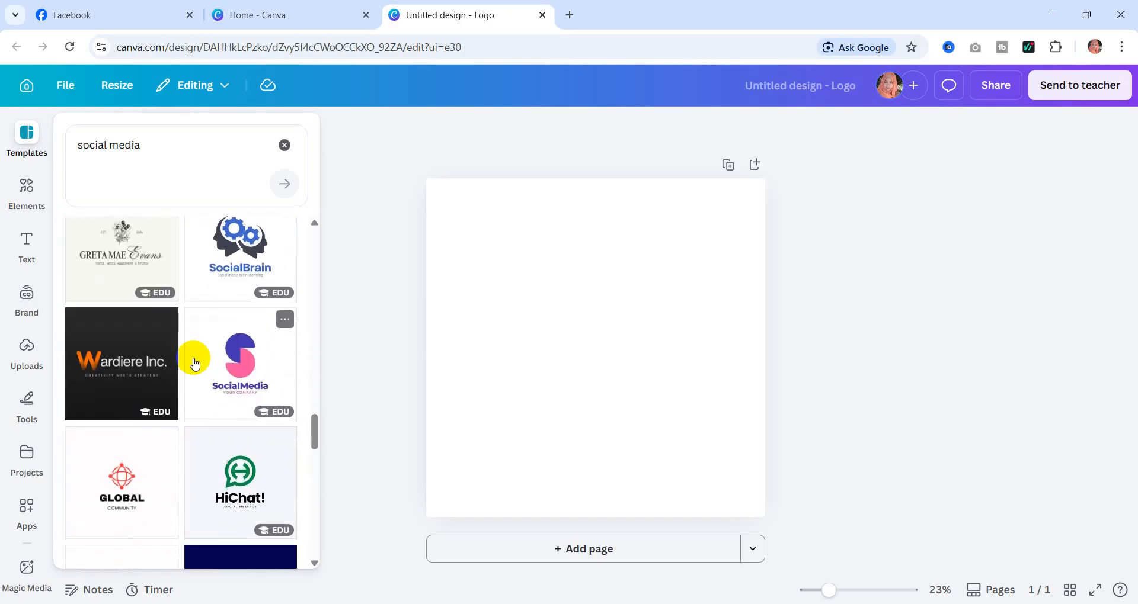
{"action": "scroll", "coordinate": [195, 362], "scroll_direction": "up", "scroll_amount": 3}
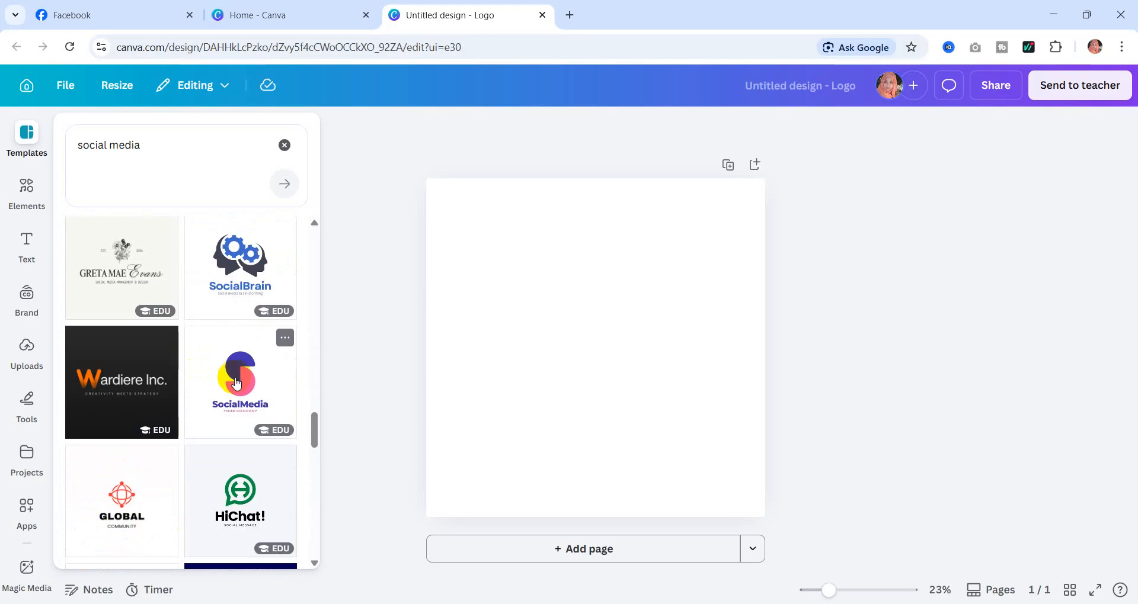
{"action": "scroll", "coordinate": [236, 383], "scroll_direction": "down", "scroll_amount": 3}
{"action": "scroll", "coordinate": [153, 402], "scroll_direction": "down", "scroll_amount": 8}
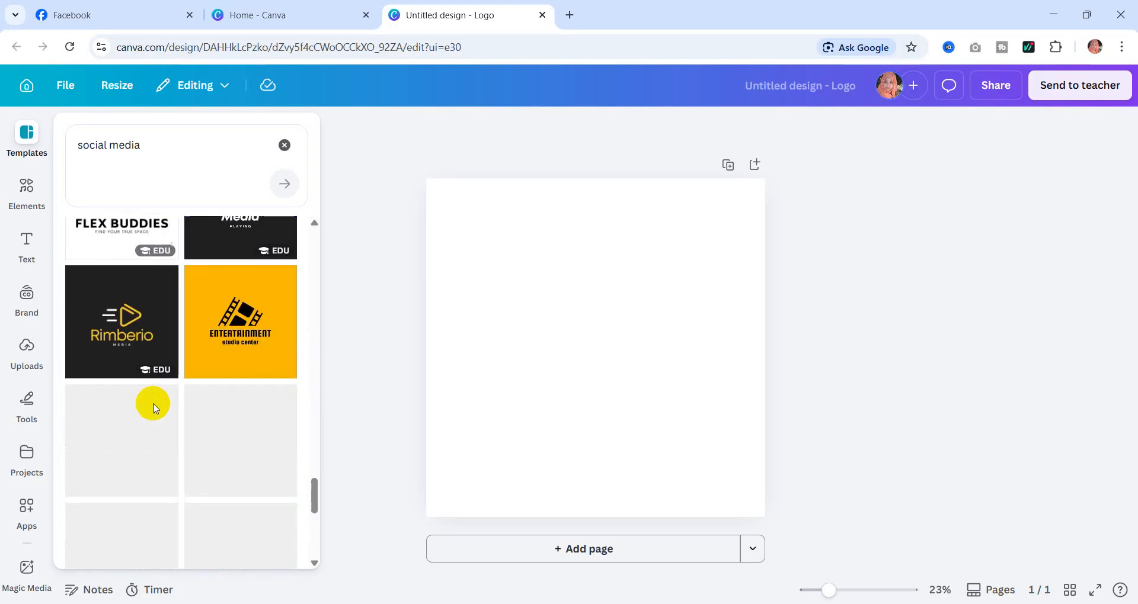
{"action": "scroll", "coordinate": [154, 406], "scroll_direction": "down", "scroll_amount": 1}
{"action": "scroll", "coordinate": [157, 407], "scroll_direction": "down", "scroll_amount": 6}
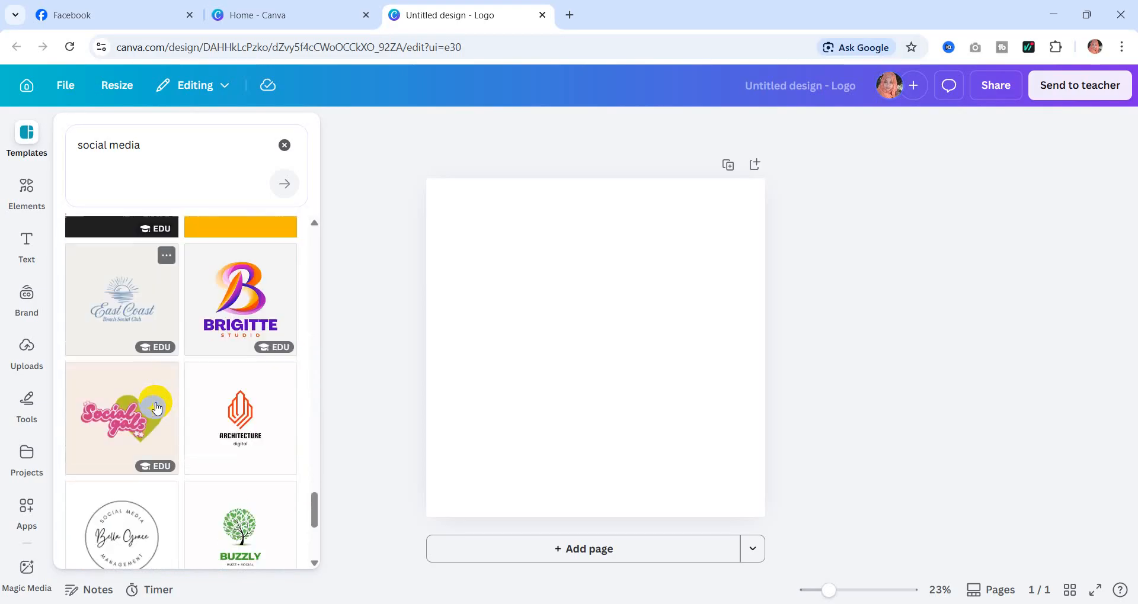
{"action": "scroll", "coordinate": [157, 407], "scroll_direction": "down", "scroll_amount": 8}
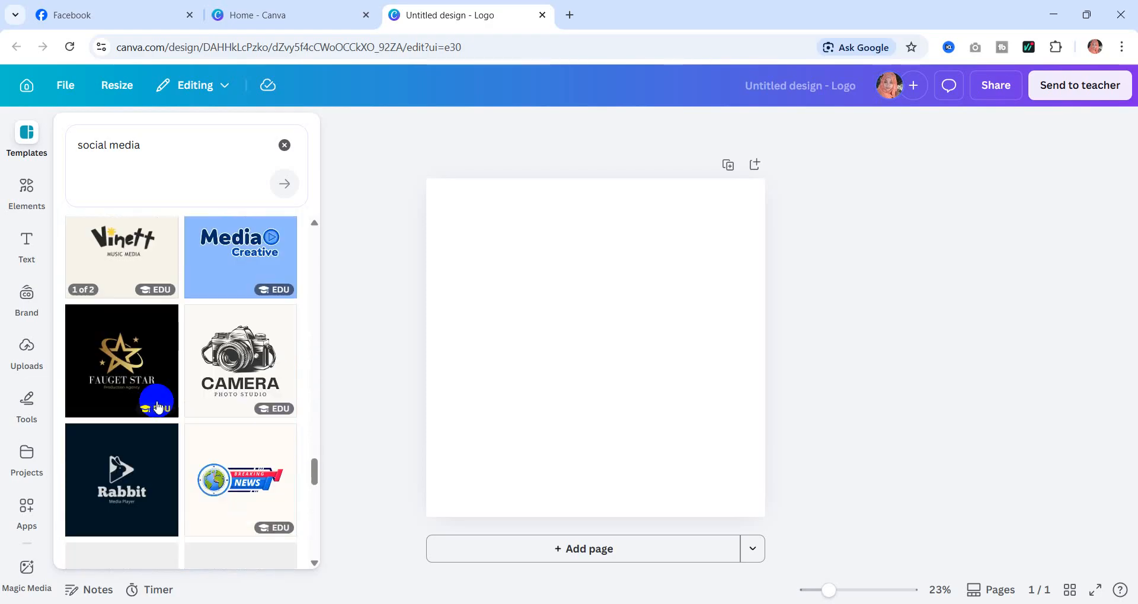
{"action": "scroll", "coordinate": [161, 404], "scroll_direction": "up", "scroll_amount": 20}
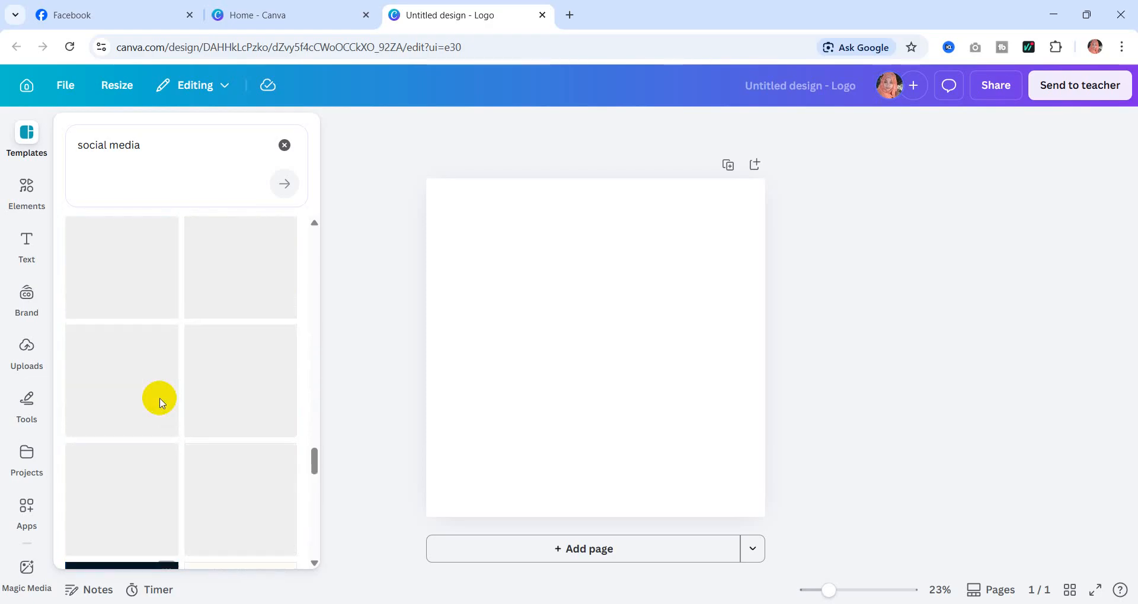
{"action": "scroll", "coordinate": [159, 397], "scroll_direction": "up", "scroll_amount": 10}
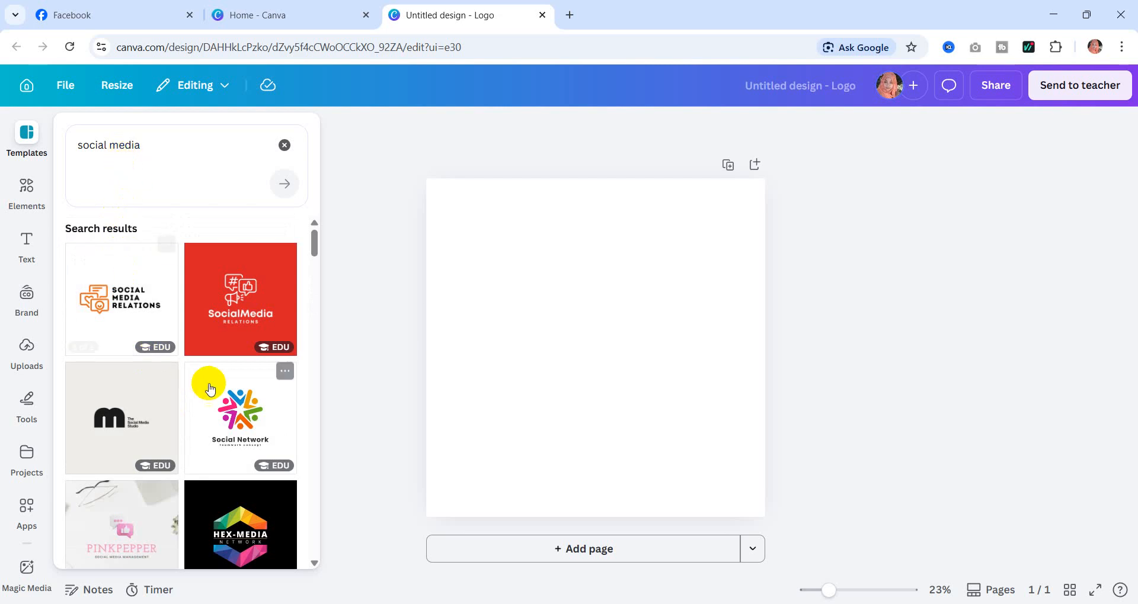
- Apply the Media Booster advertising agency logo template with the blue arrow to the blank design
{"action": "scroll", "coordinate": [223, 370], "scroll_direction": "down", "scroll_amount": 3}
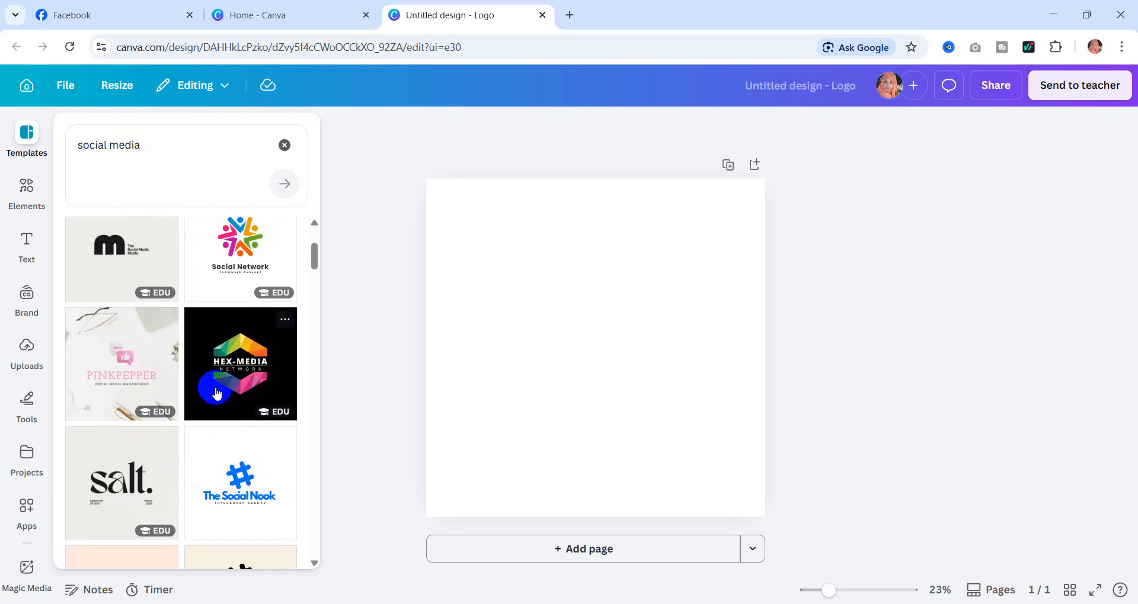
{"action": "scroll", "coordinate": [235, 386], "scroll_direction": "down", "scroll_amount": 3}
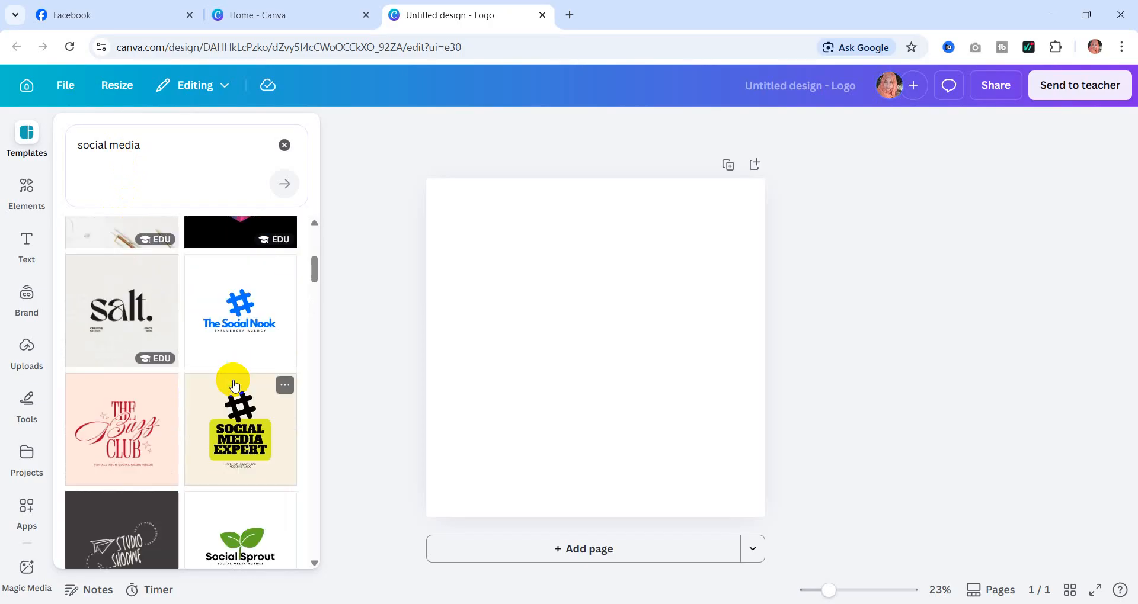
{"action": "scroll", "coordinate": [236, 386], "scroll_direction": "down", "scroll_amount": 6}
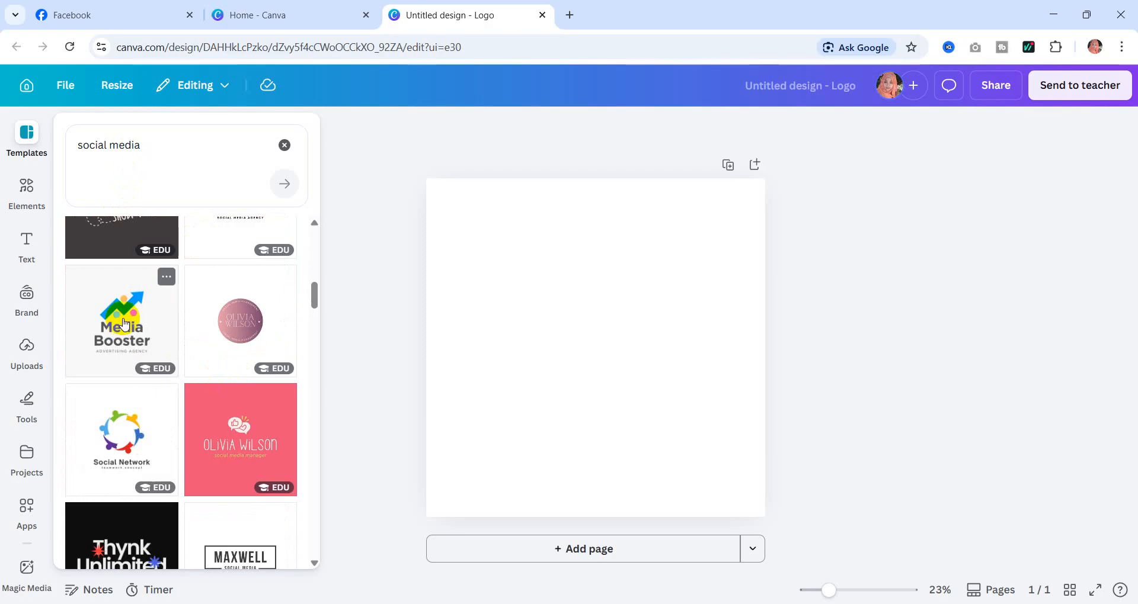
{"action": "left_click", "coordinate": [124, 324]}
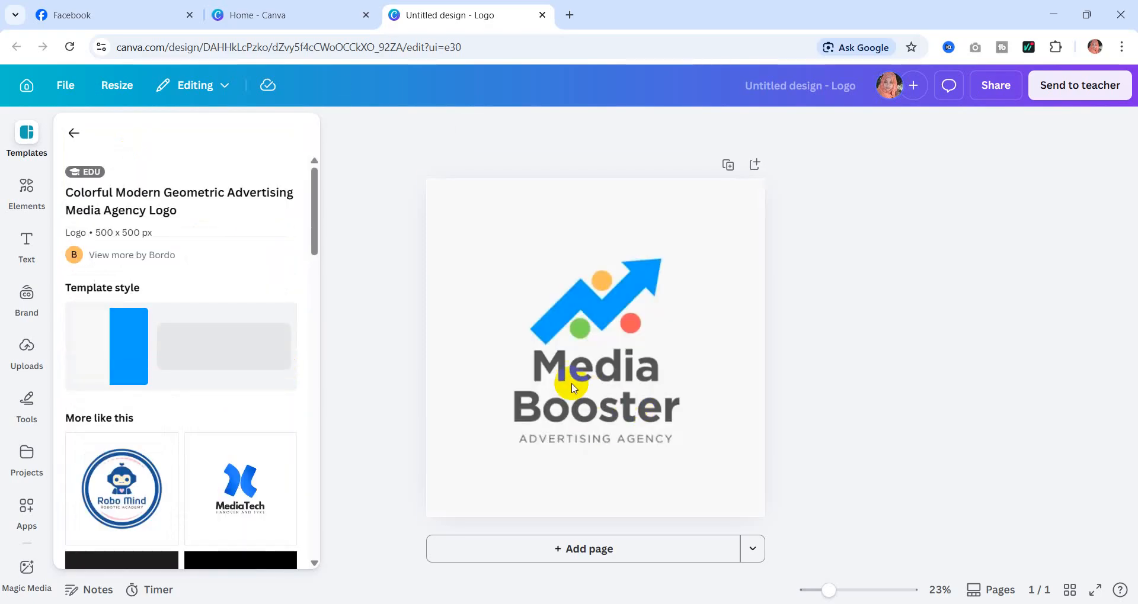
- Inspect the logo's separate elements: the background, the orange circle, the blue arrow and the main title text
{"action": "left_click", "coordinate": [558, 389]}
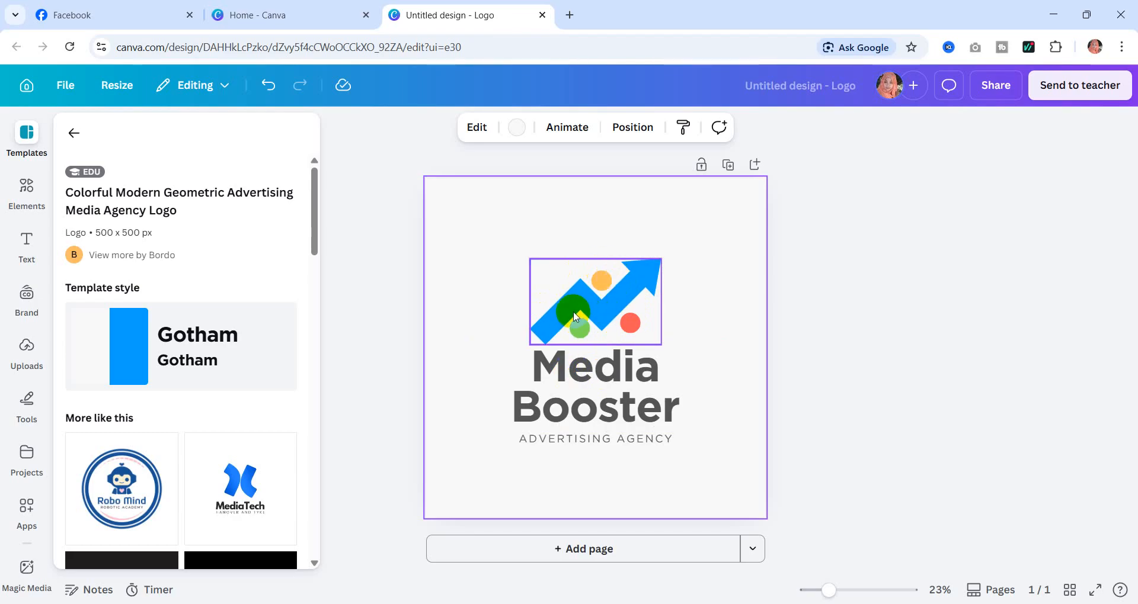
{"action": "left_click", "coordinate": [600, 281]}
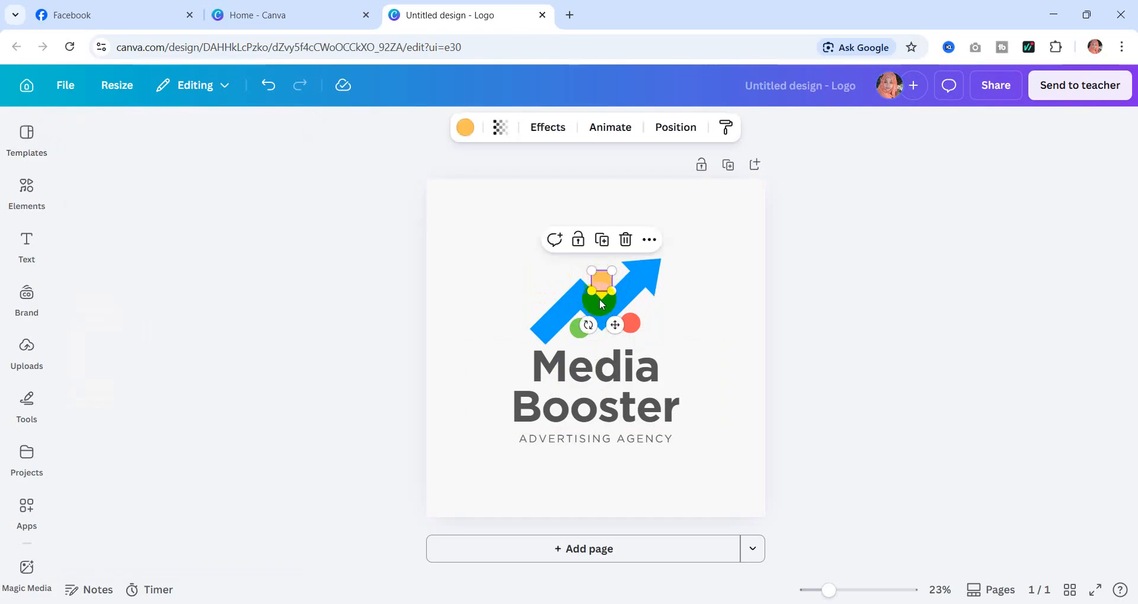
{"action": "left_click", "coordinate": [628, 304]}
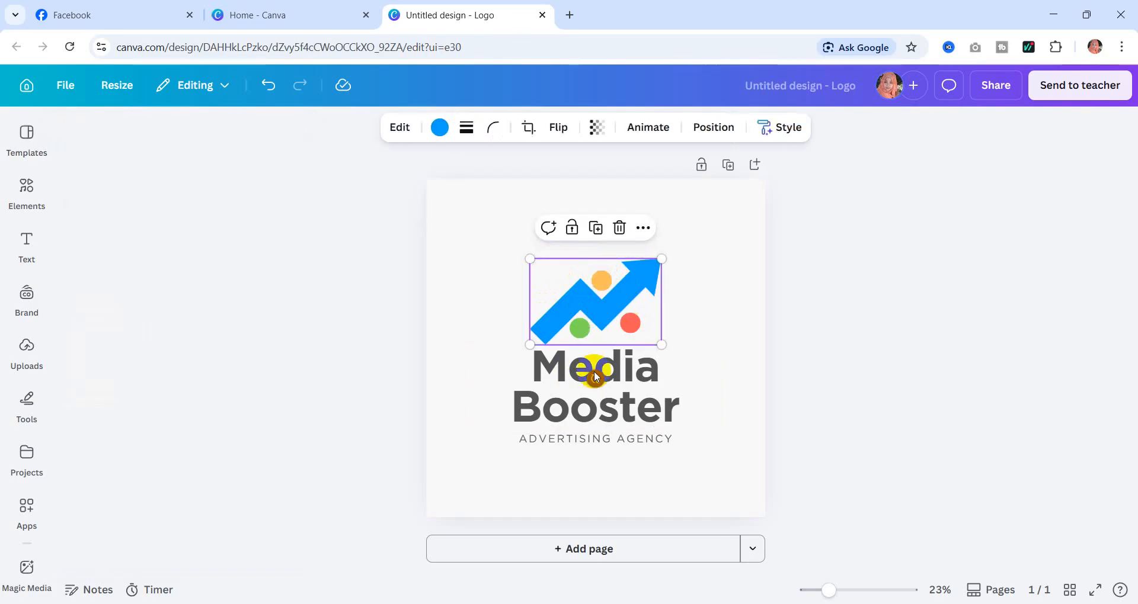
{"action": "left_click", "coordinate": [636, 379]}
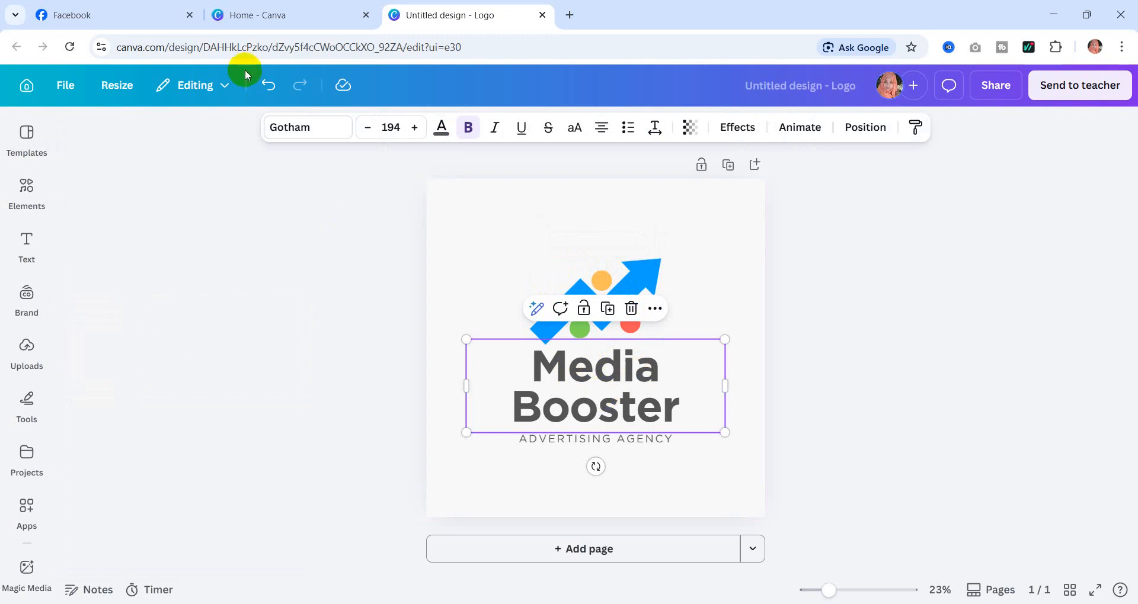
- Check the Page name on Facebook and replace the word "Media" in the Canva logo's title with "DIGITAL"
{"action": "left_click", "coordinate": [48, 13]}
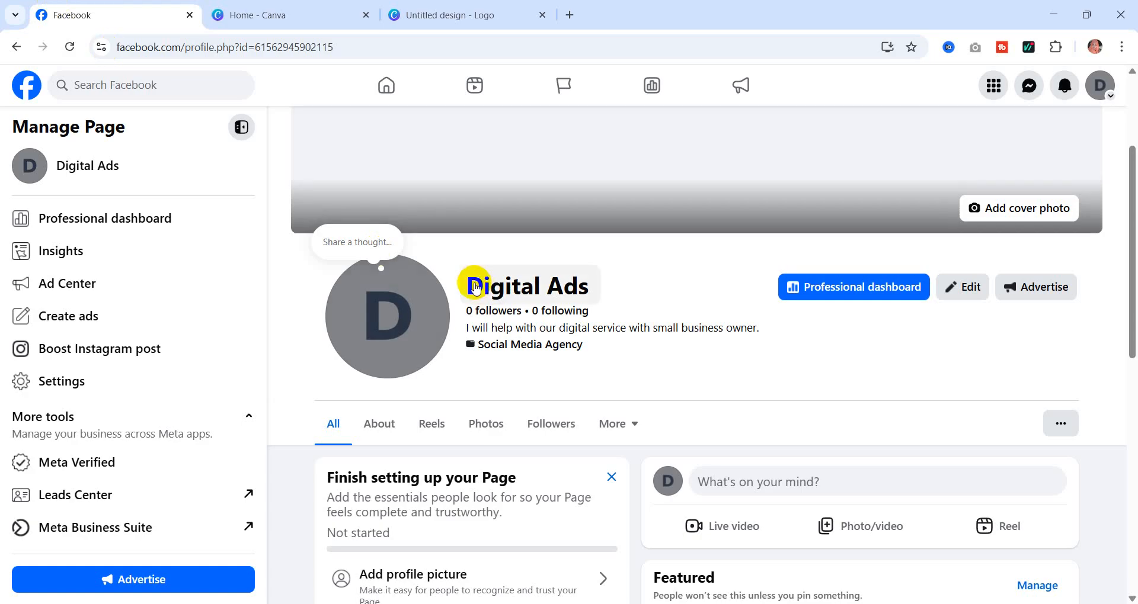
{"action": "left_click", "coordinate": [465, 17]}
{"action": "double_click", "coordinate": [644, 372]}
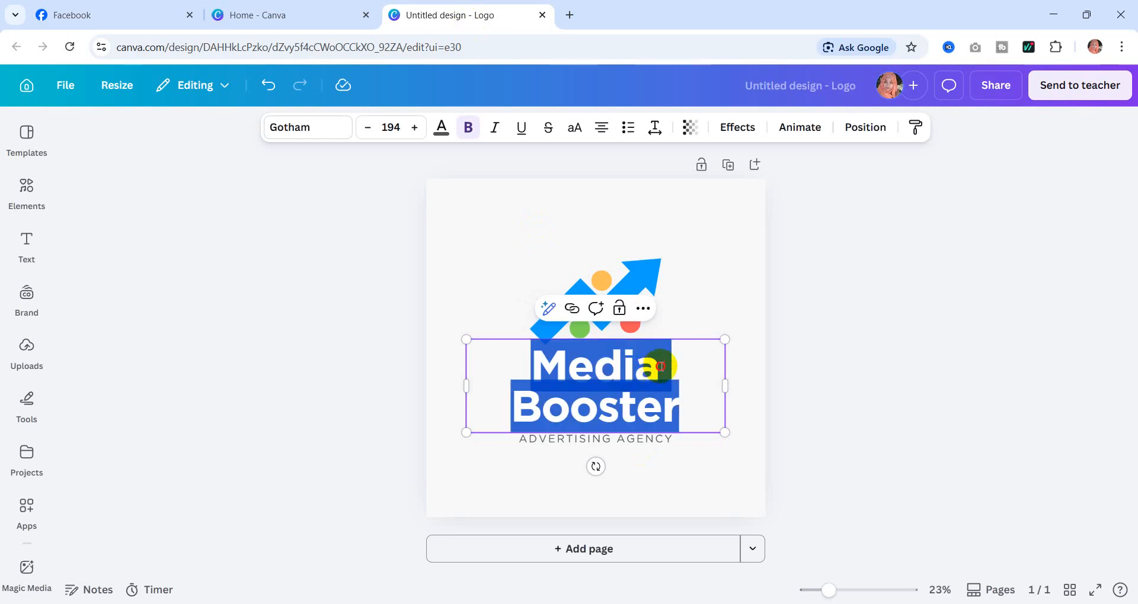
{"action": "left_click", "coordinate": [659, 367]}
{"action": "key", "text": "BackSpace"}
{"action": "key", "text": "BackSpace"}
{"action": "key", "text": "BackSpace"}
{"action": "key", "text": "BackSpace"}
{"action": "key", "text": "BackSpace"}
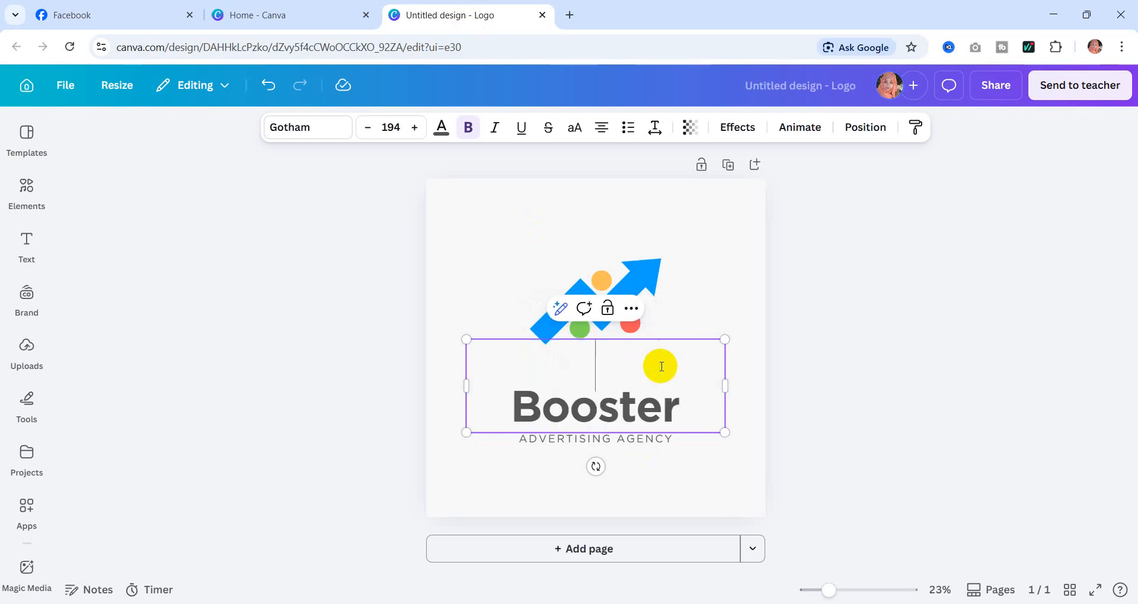
{"action": "type", "text": "D"}
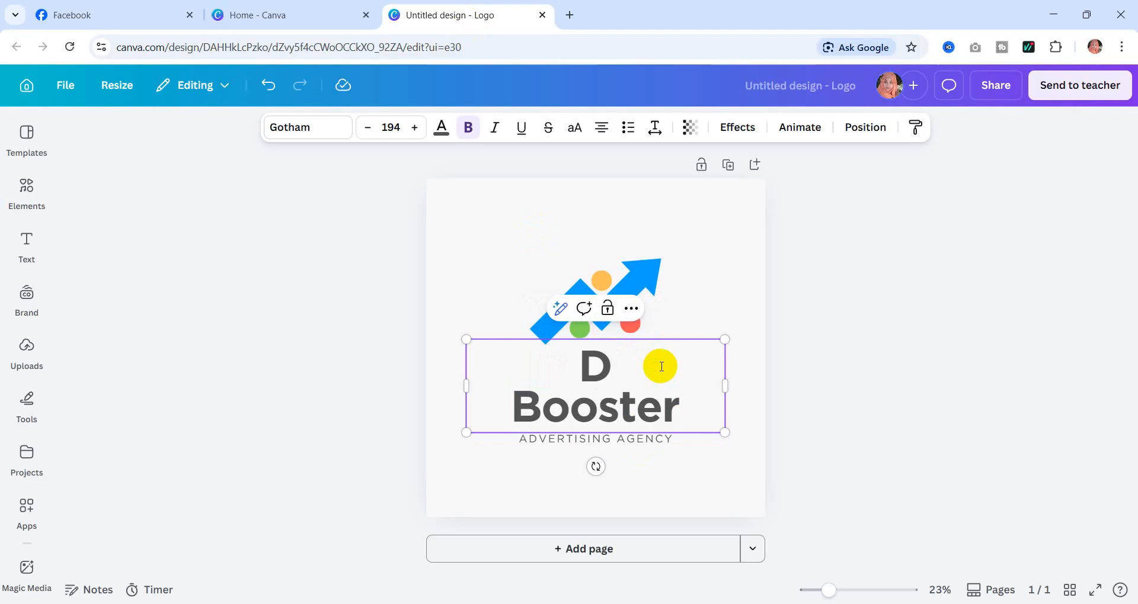
{"action": "type", "text": "I"}
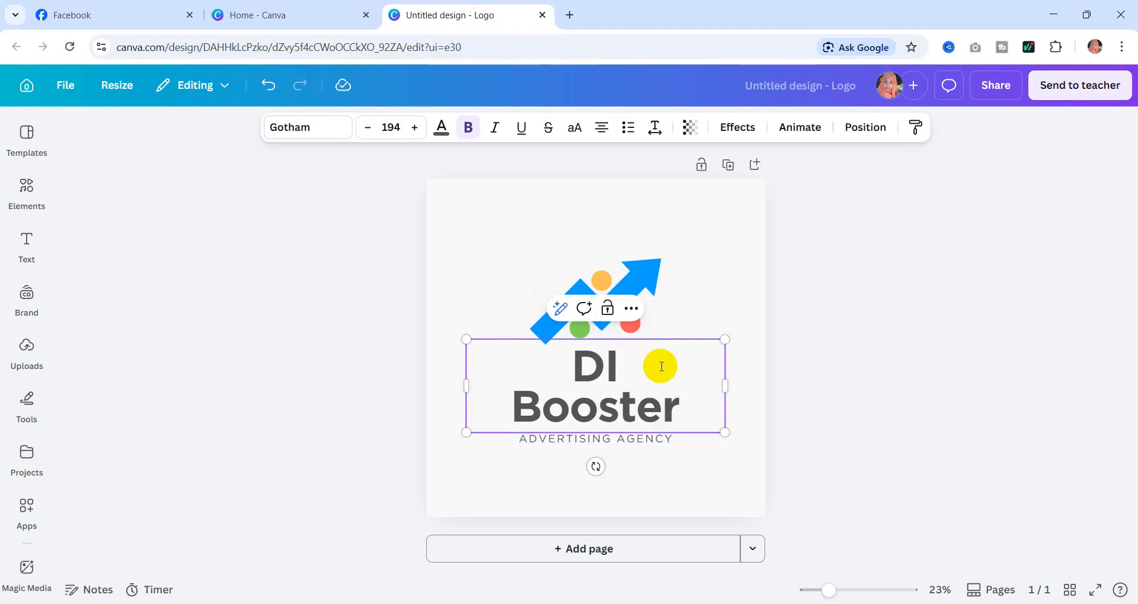
{"action": "type", "text": "GITAL"}
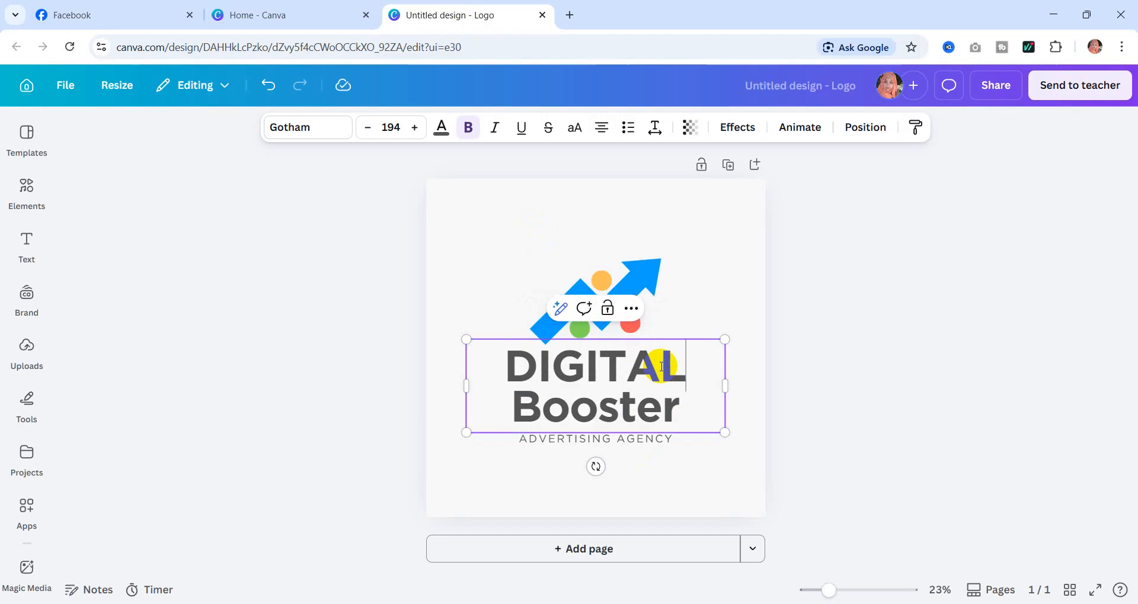
- Recheck the Facebook Page name and replace "Booster" in the Canva logo's title with "ADS"
{"action": "left_click", "coordinate": [125, 22]}
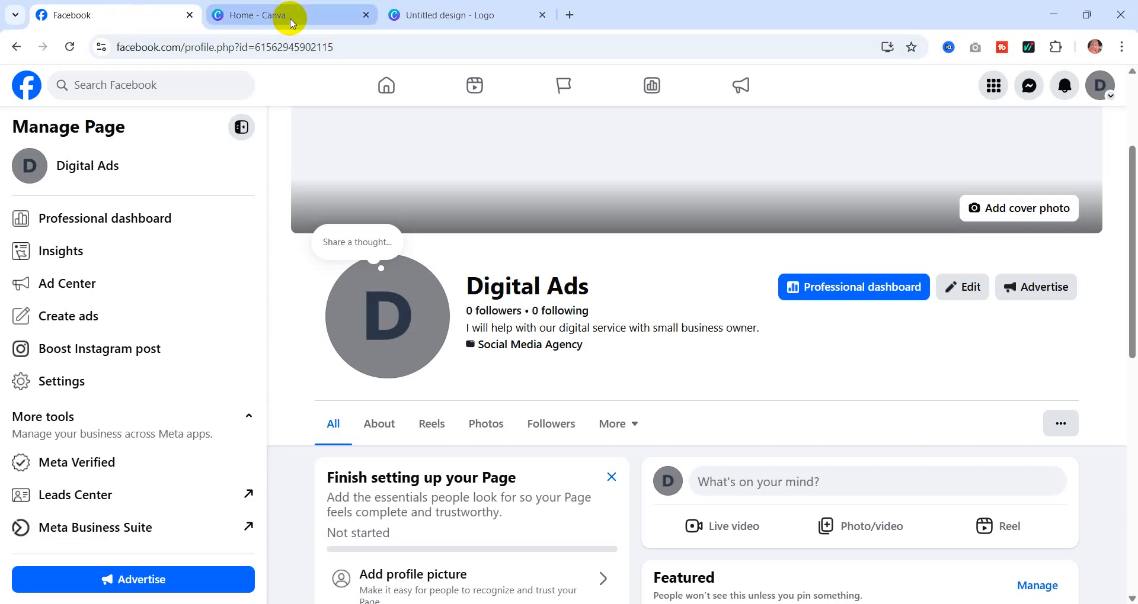
{"action": "left_click", "coordinate": [425, 13]}
{"action": "double_click", "coordinate": [680, 409]}
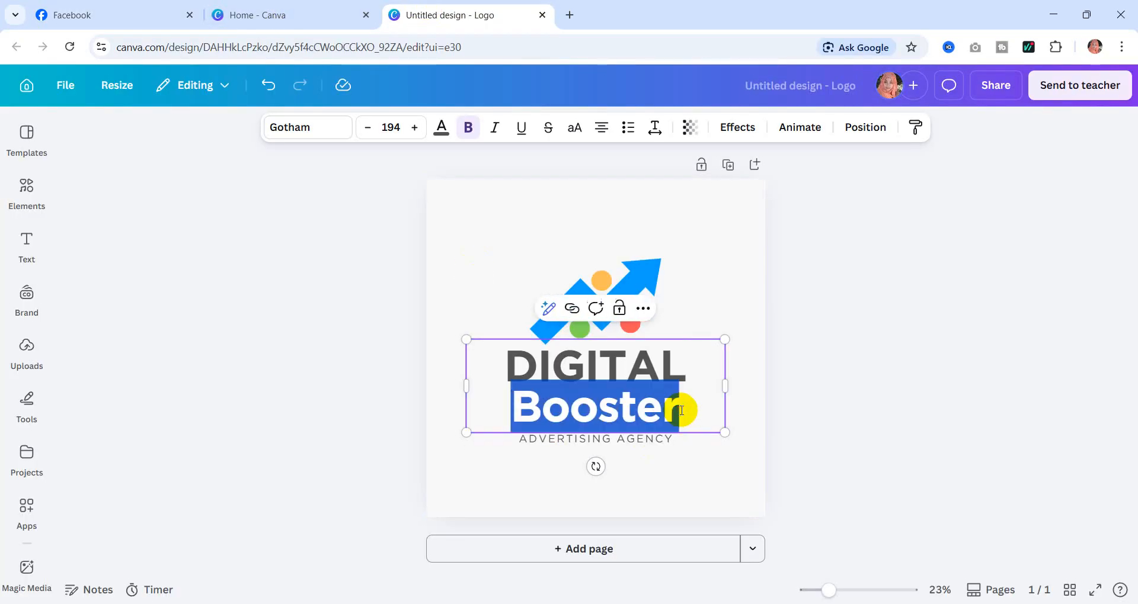
{"action": "key", "text": "BackSpace"}
{"action": "type", "text": "A"}
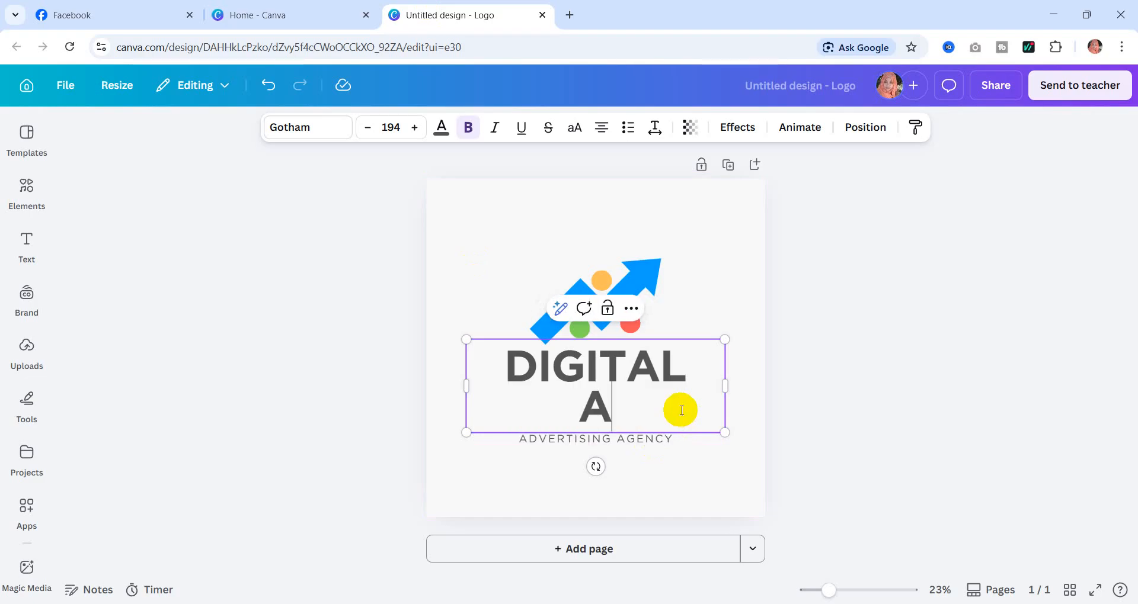
{"action": "type", "text": "DS"}
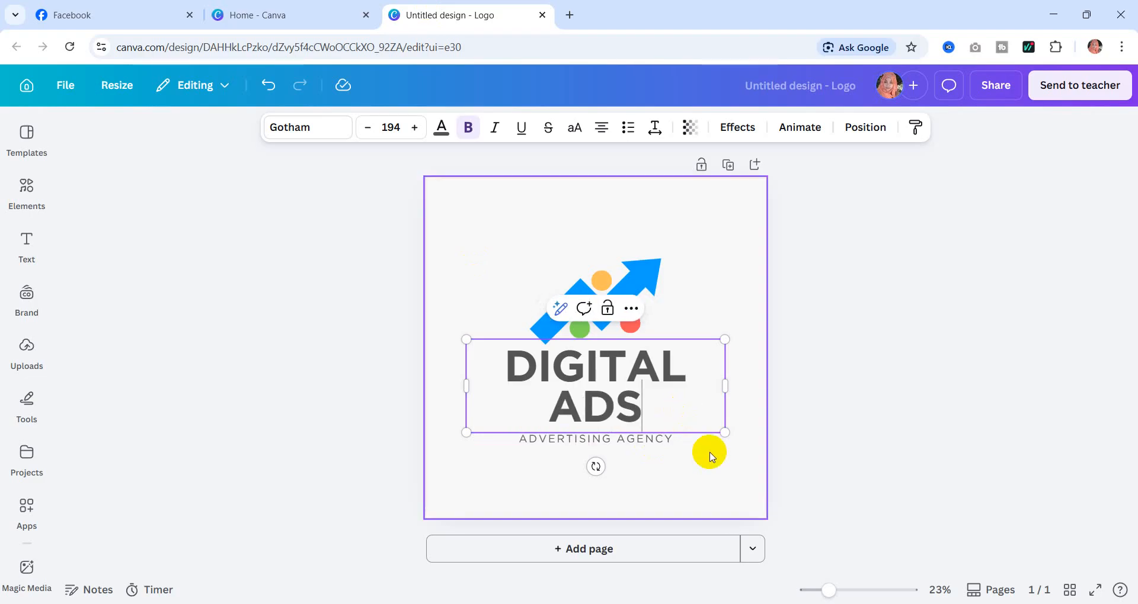
{"action": "left_click", "coordinate": [697, 482]}
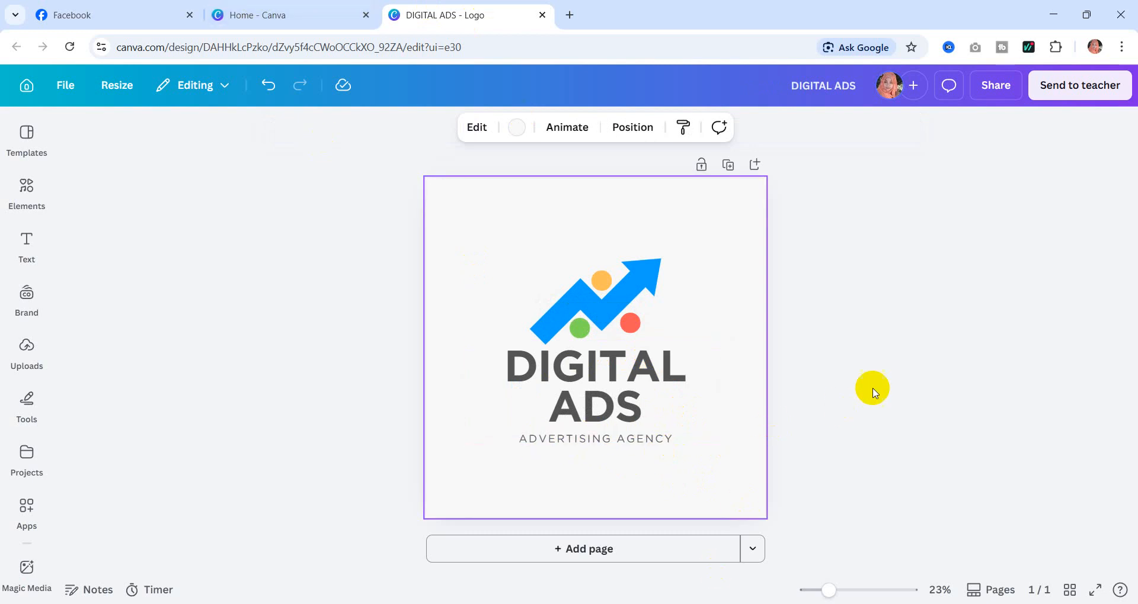
- Download the finished DIGITAL ADS logo as a JPG with the quality set to maximum
{"action": "left_click", "coordinate": [880, 381]}
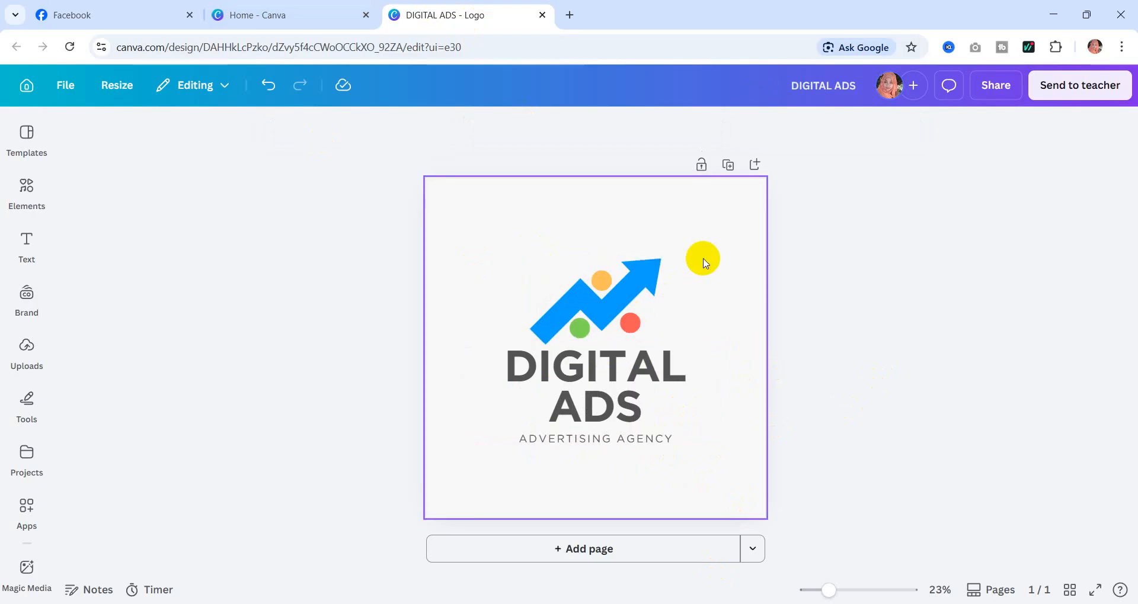
{"action": "left_click", "coordinate": [705, 263]}
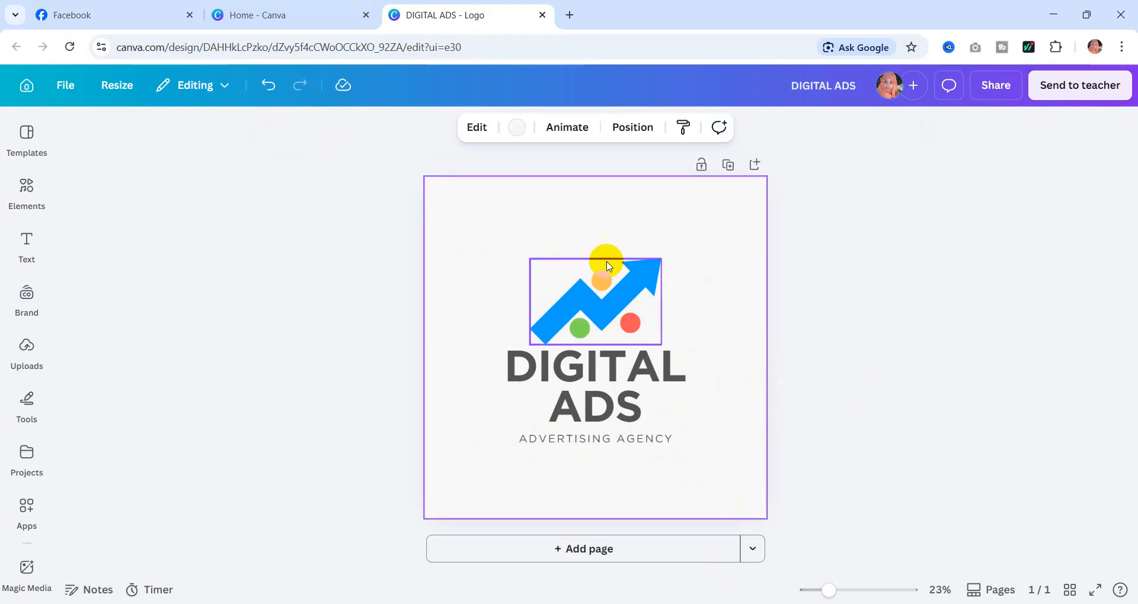
{"action": "left_click", "coordinate": [1051, 91]}
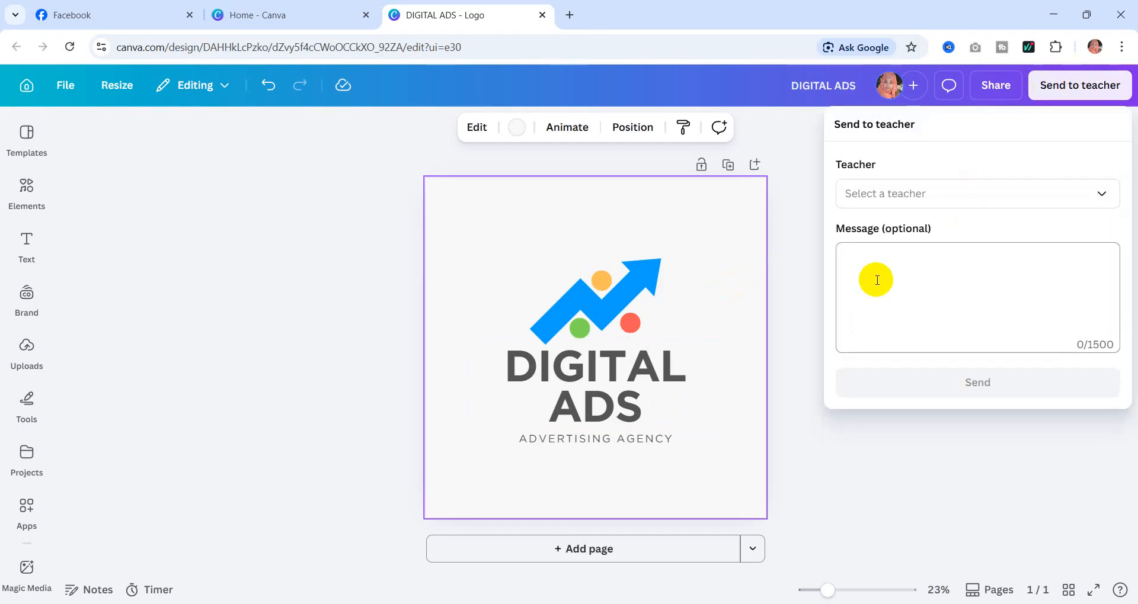
{"action": "left_click", "coordinate": [997, 89]}
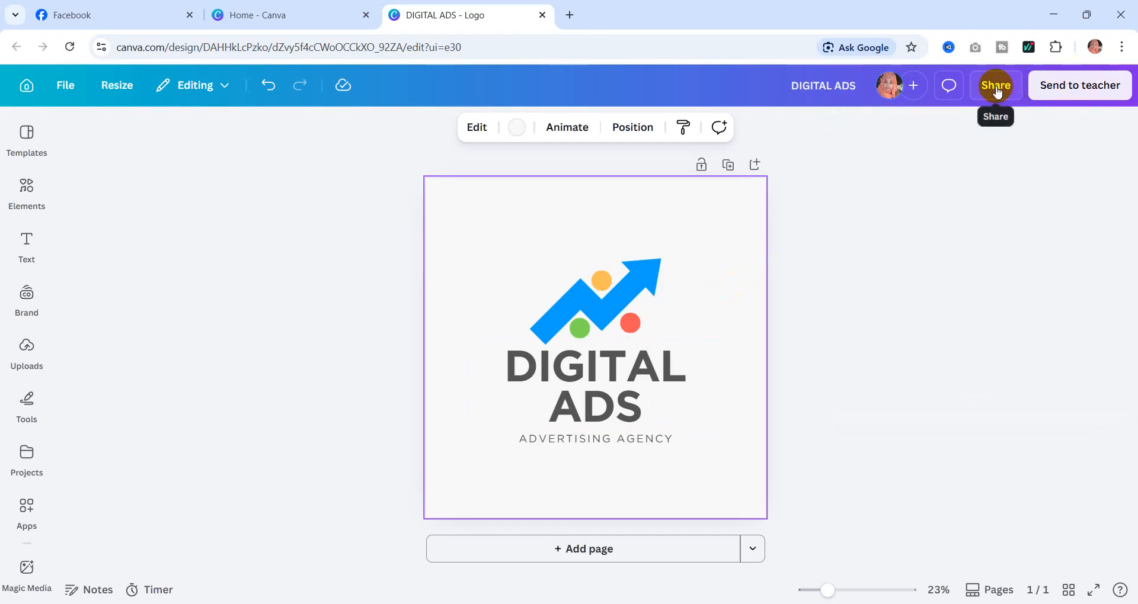
{"action": "left_click", "coordinate": [987, 92]}
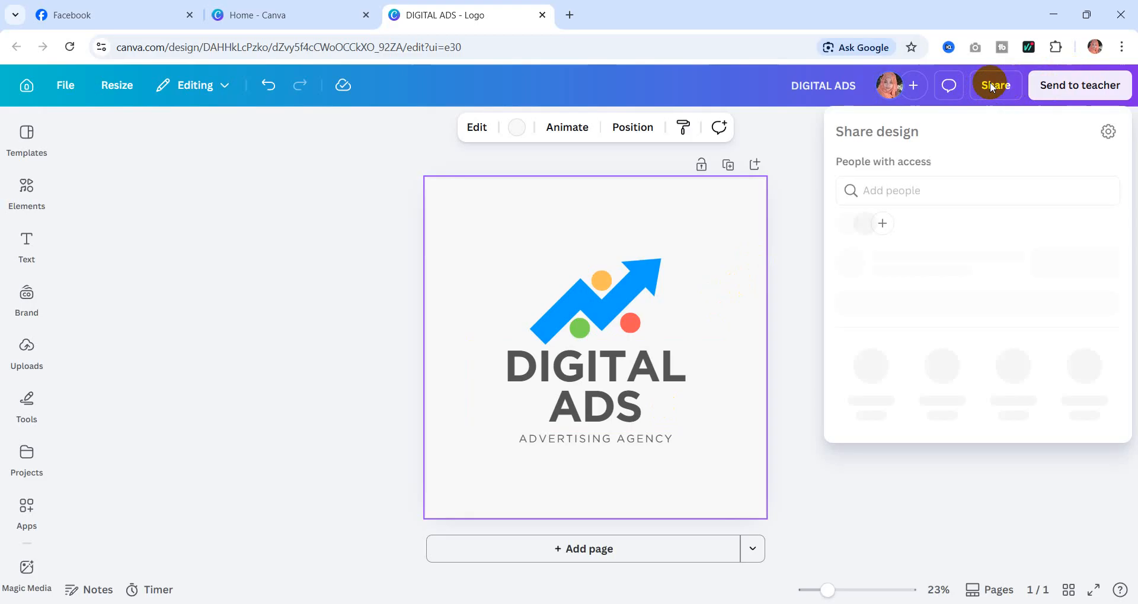
{"action": "left_click", "coordinate": [874, 431]}
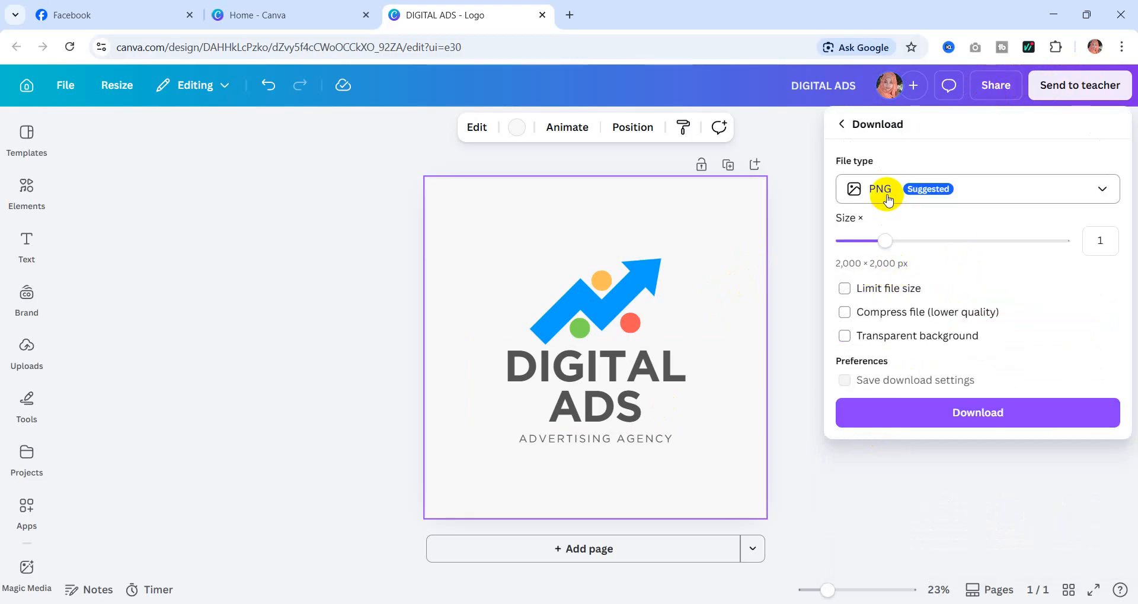
{"action": "left_click", "coordinate": [1101, 190]}
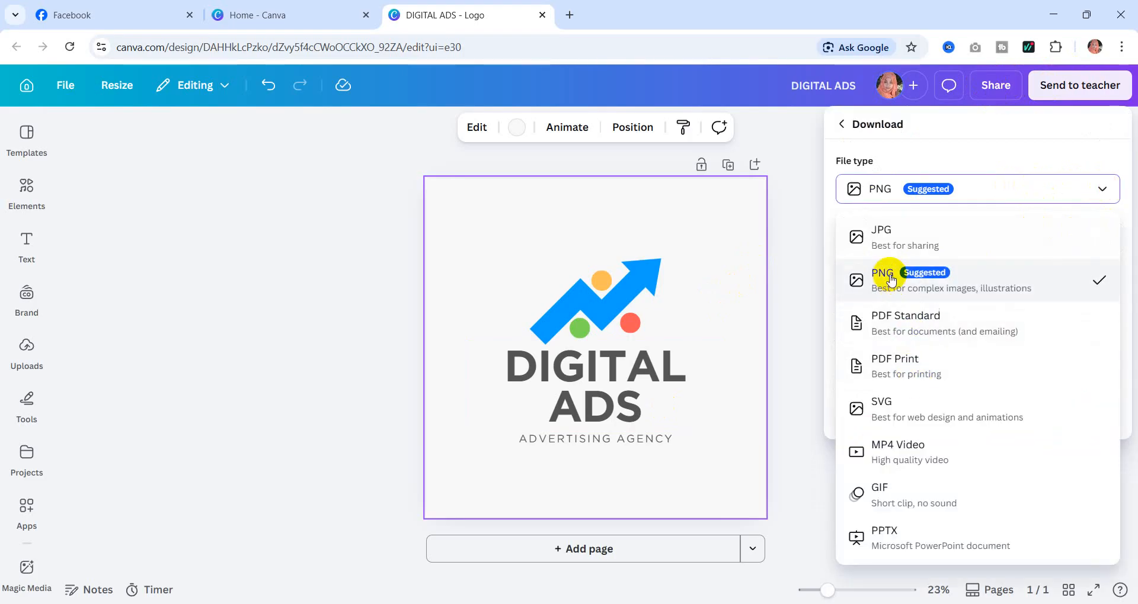
{"action": "left_click", "coordinate": [887, 249]}
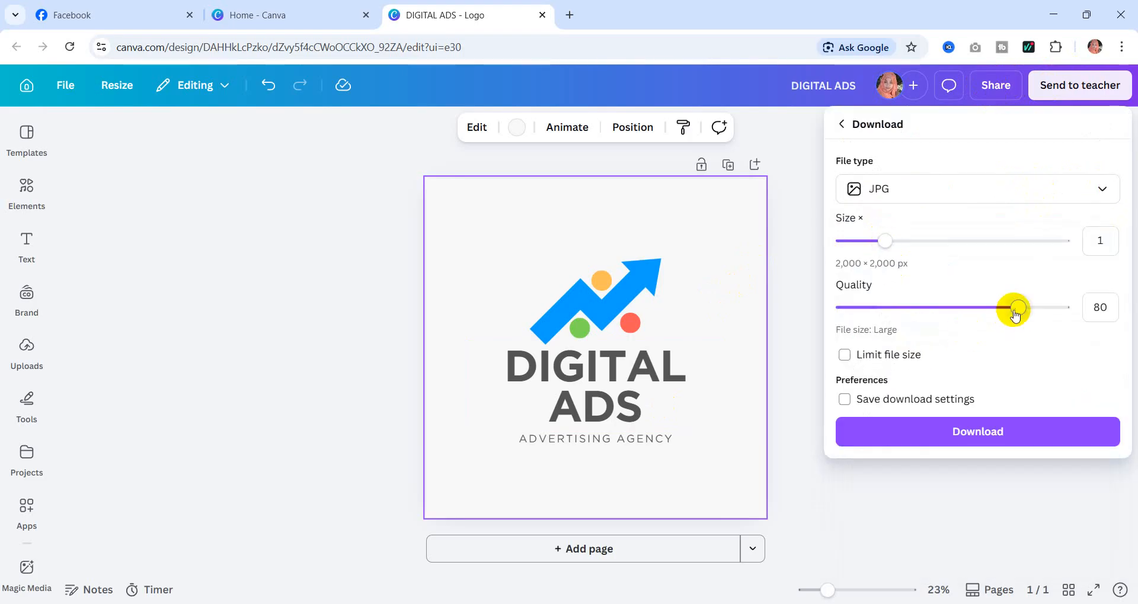
{"action": "left_click_drag", "start_coordinate": [1011, 307], "coordinate": [1108, 313]}
{"action": "left_click", "coordinate": [972, 433]}
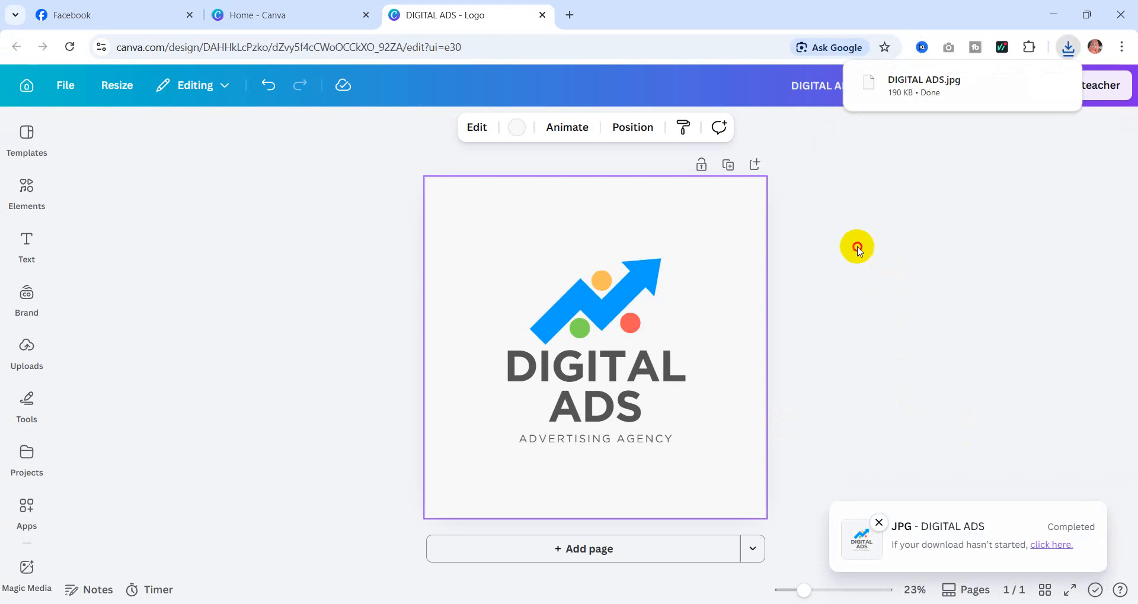
- Move the DIGITAL ADS image file from the Downloads folder to the desktop
{"action": "left_click", "coordinate": [1053, 14]}
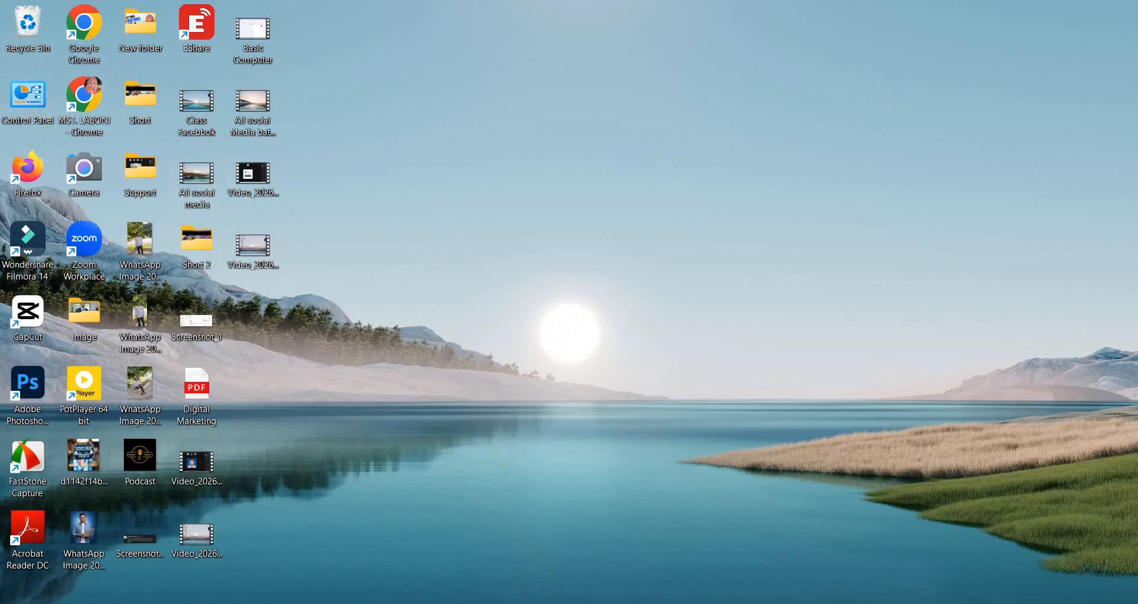
{"action": "key", "text": "super+e"}
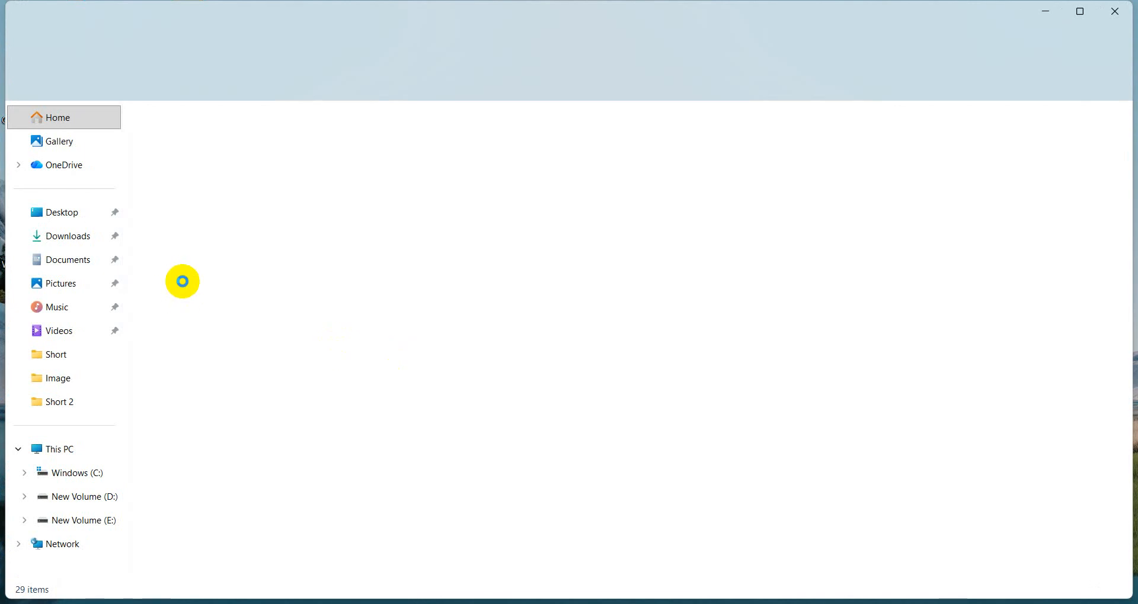
{"action": "left_click", "coordinate": [69, 238]}
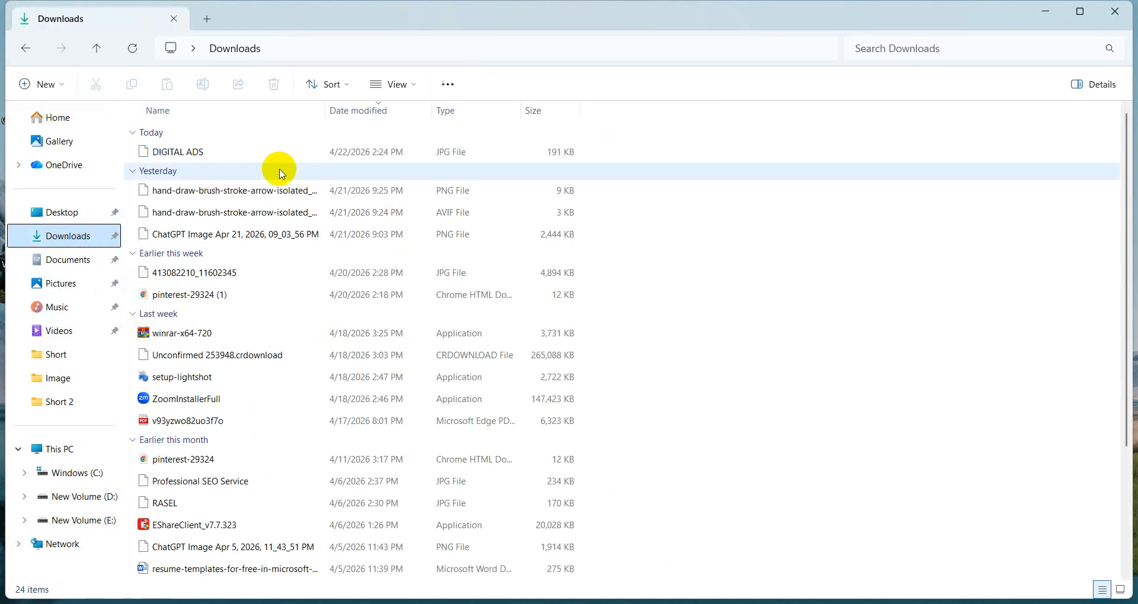
{"action": "right_click", "coordinate": [206, 155]}
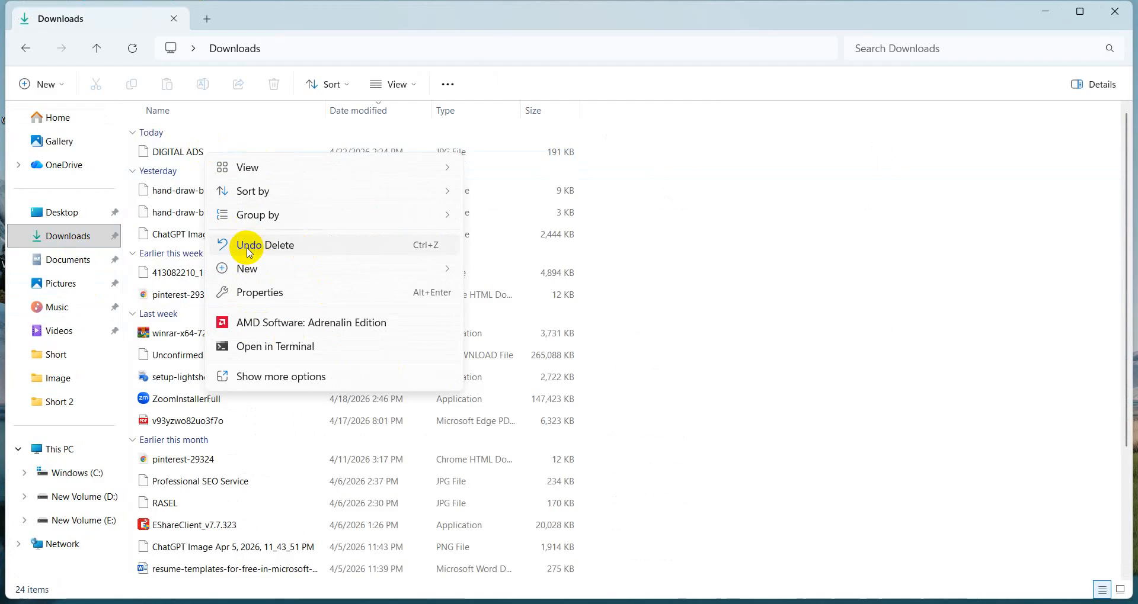
{"action": "left_click", "coordinate": [173, 153]}
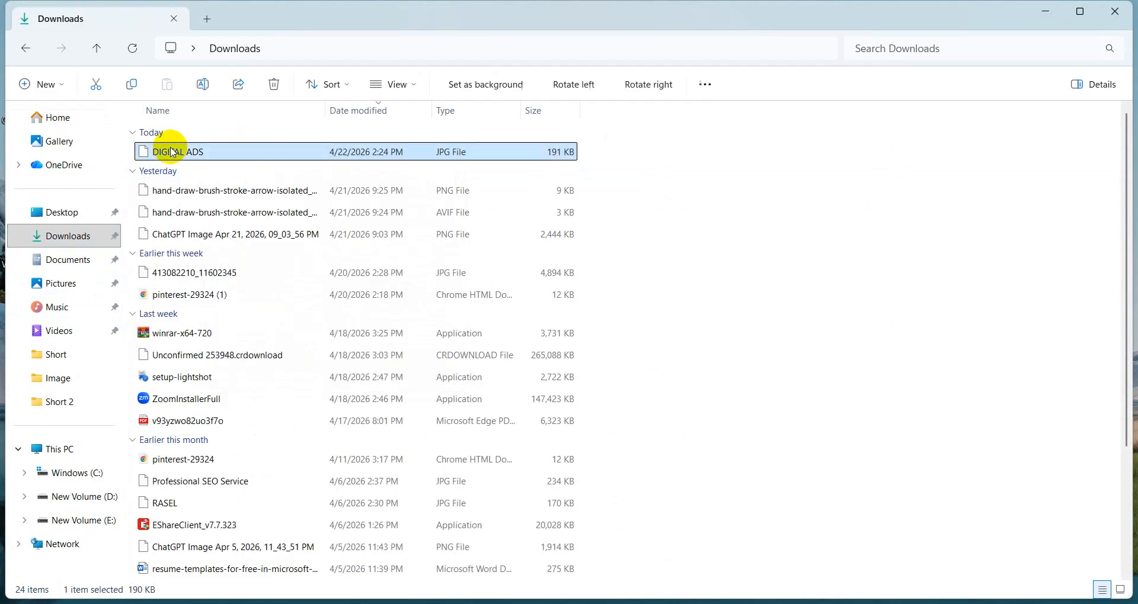
{"action": "right_click", "coordinate": [172, 152]}
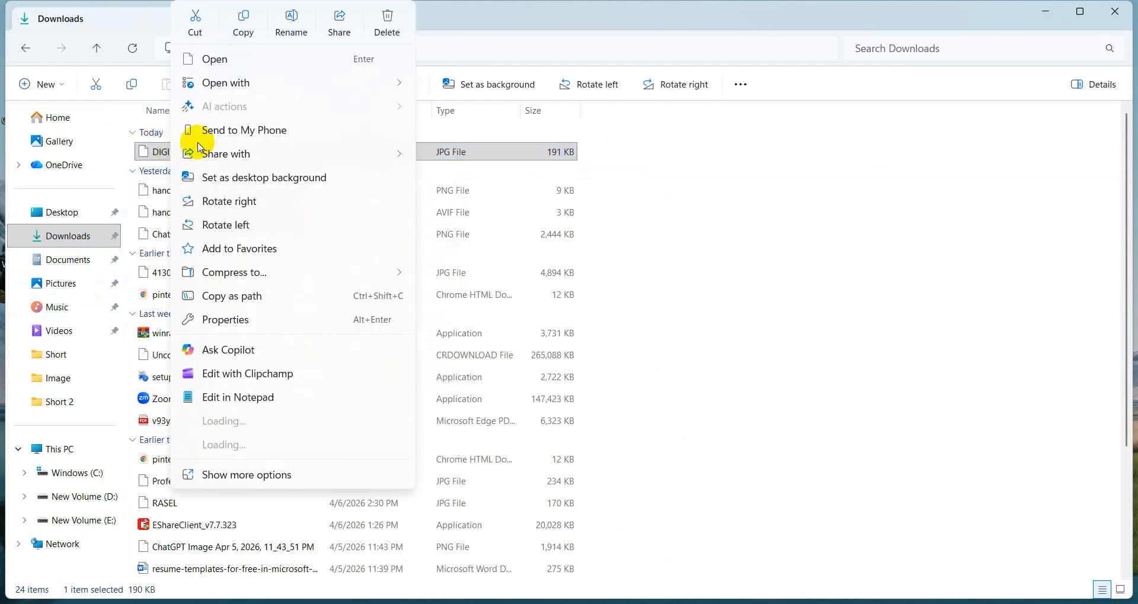
{"action": "left_click", "coordinate": [195, 24]}
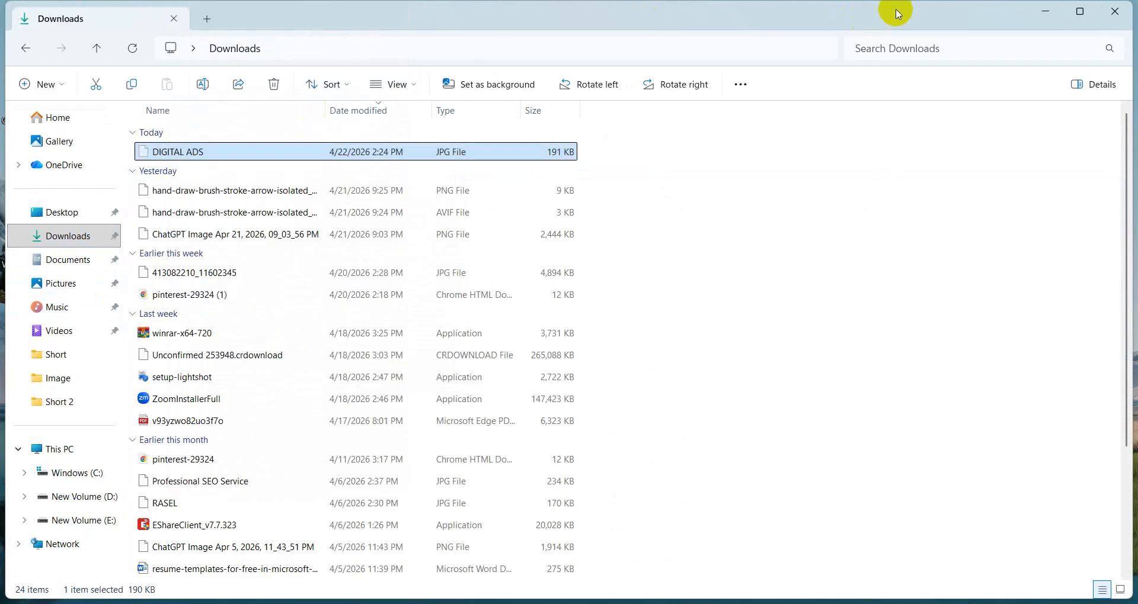
{"action": "left_click", "coordinate": [1045, 10]}
{"action": "right_click", "coordinate": [628, 104]}
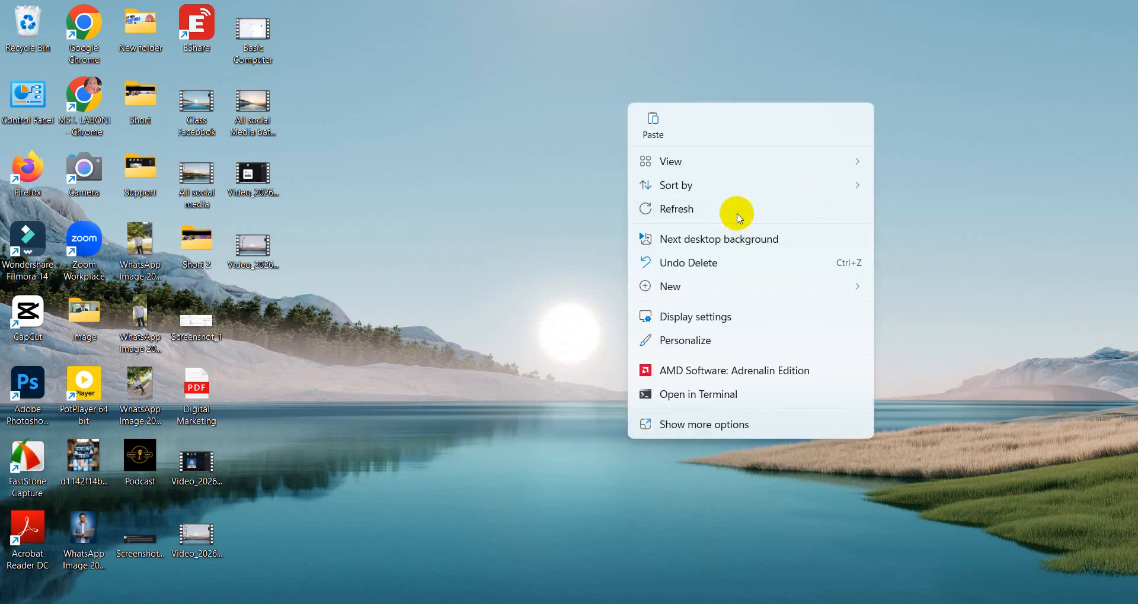
{"action": "left_click", "coordinate": [660, 118]}
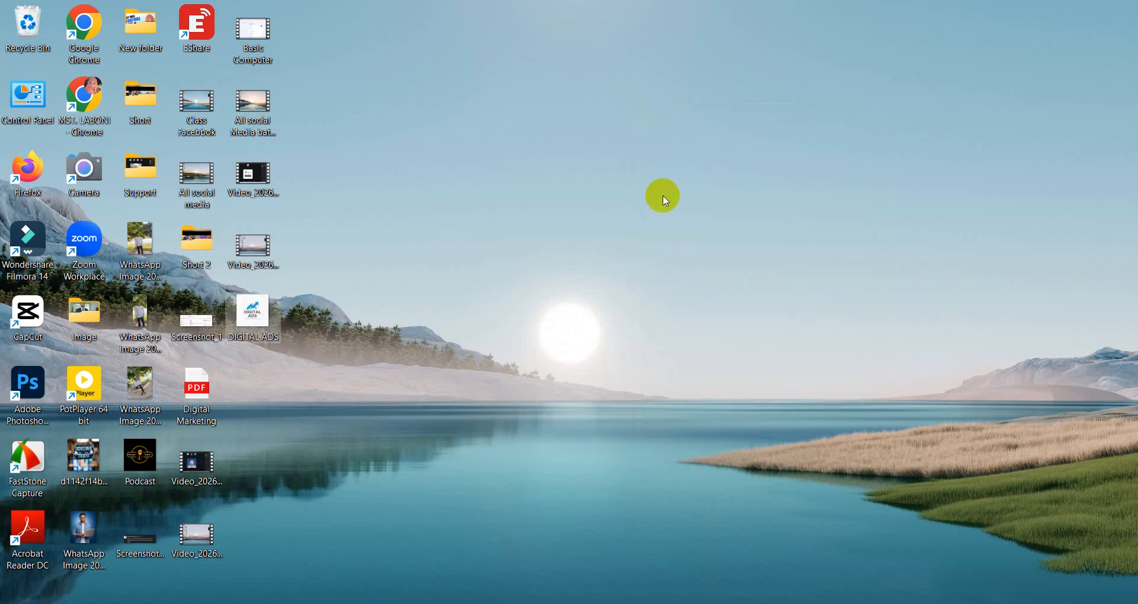
- Place the DIGITAL ADS image in an empty area of the desktop and preview the logo at full view
{"action": "left_click_drag", "start_coordinate": [255, 314], "coordinate": [768, 170]}
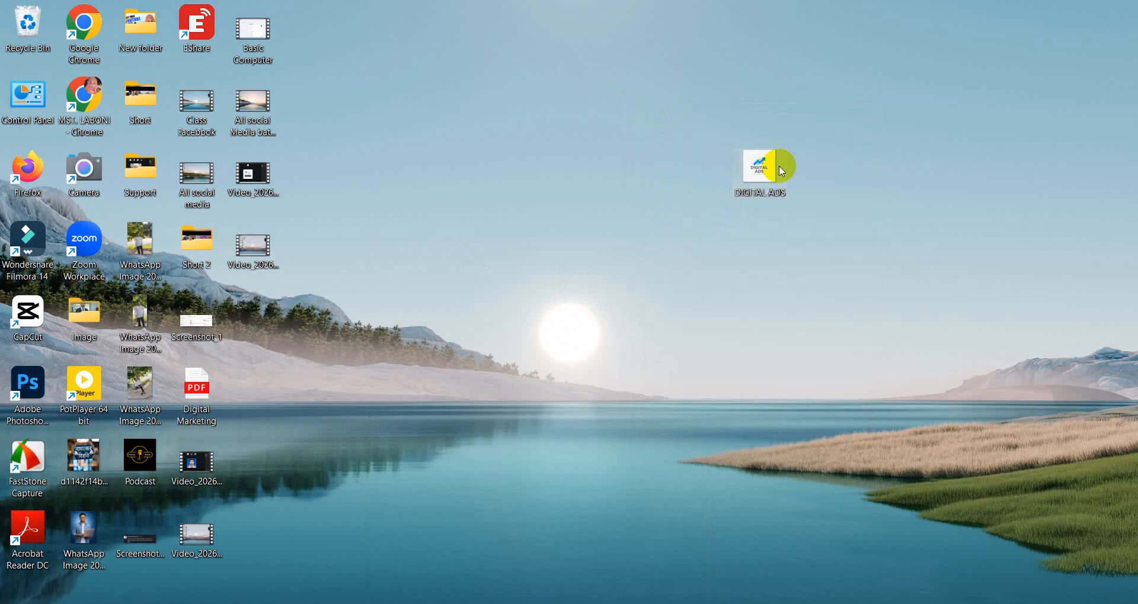
{"action": "double_click", "coordinate": [763, 170]}
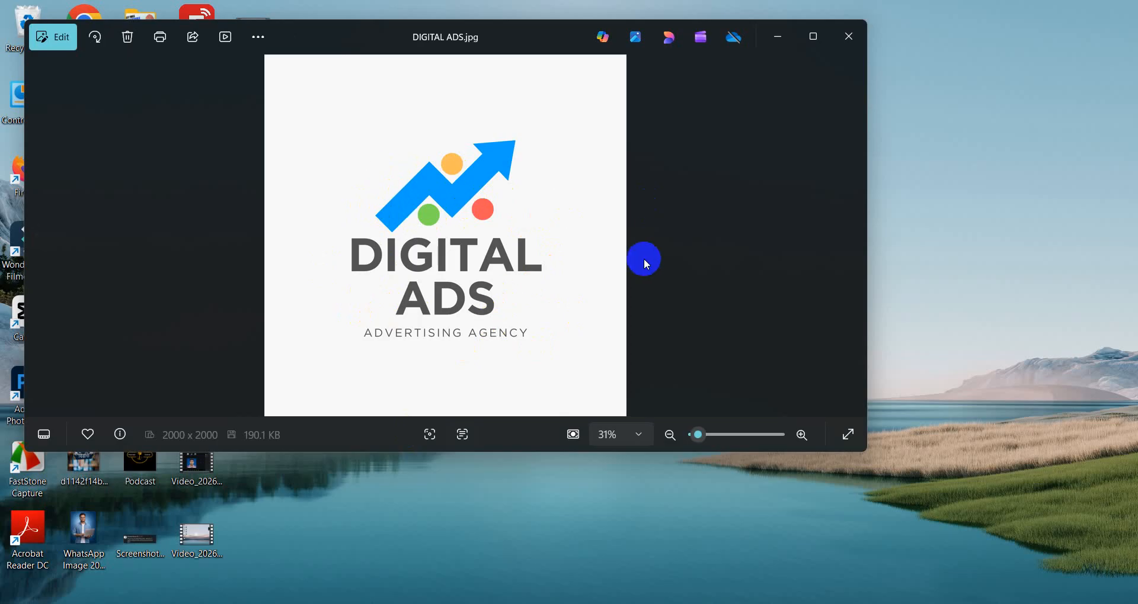
{"action": "left_click", "coordinate": [849, 39]}
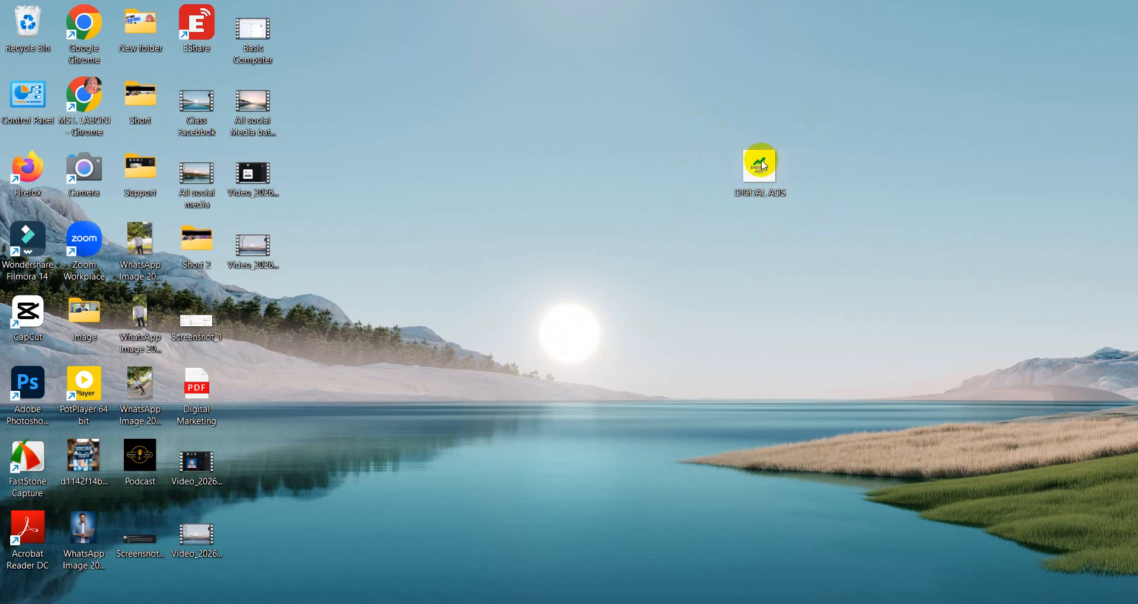
- Open the detailed file properties of the DIGITAL ADS image and set its title to "Digital Ads"
{"action": "mouse_move", "coordinate": [764, 165]}
{"action": "right_click", "coordinate": [762, 170]}
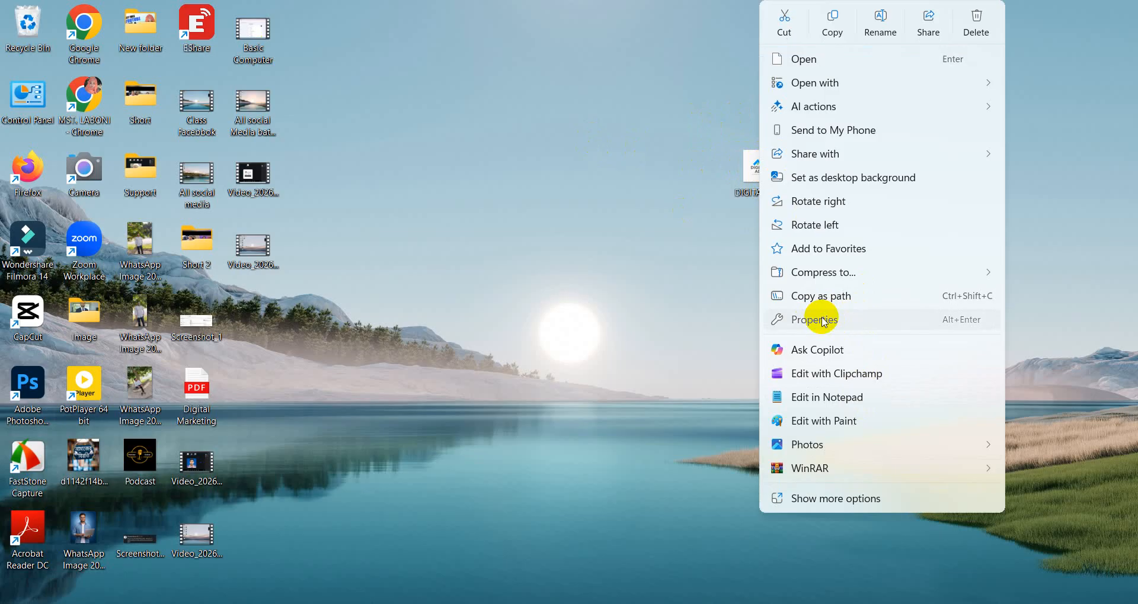
{"action": "left_click", "coordinate": [823, 322]}
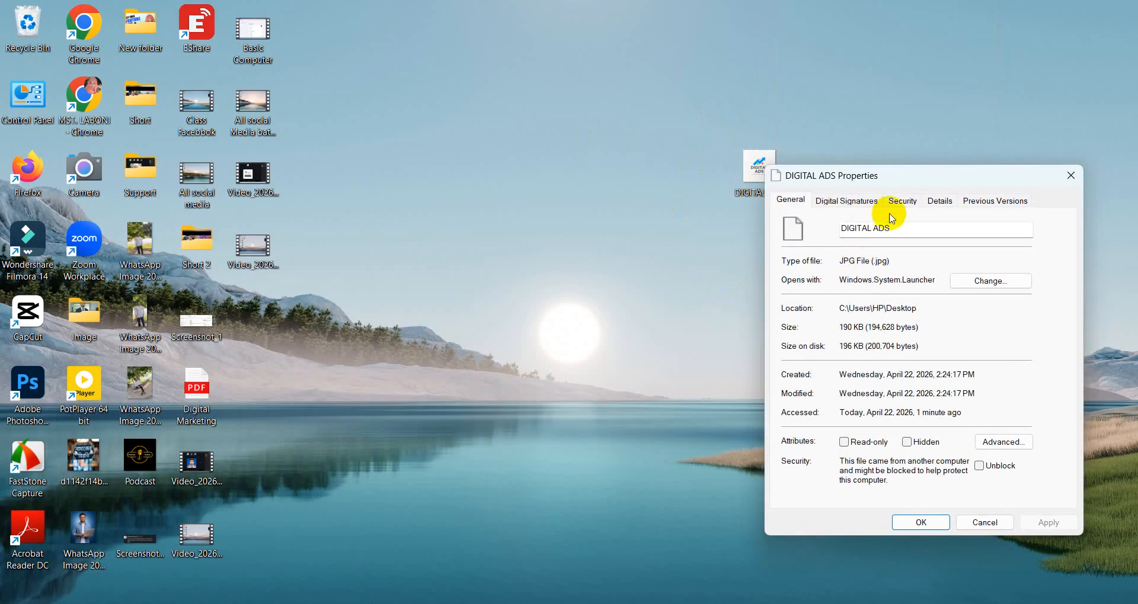
{"action": "left_click", "coordinate": [939, 200]}
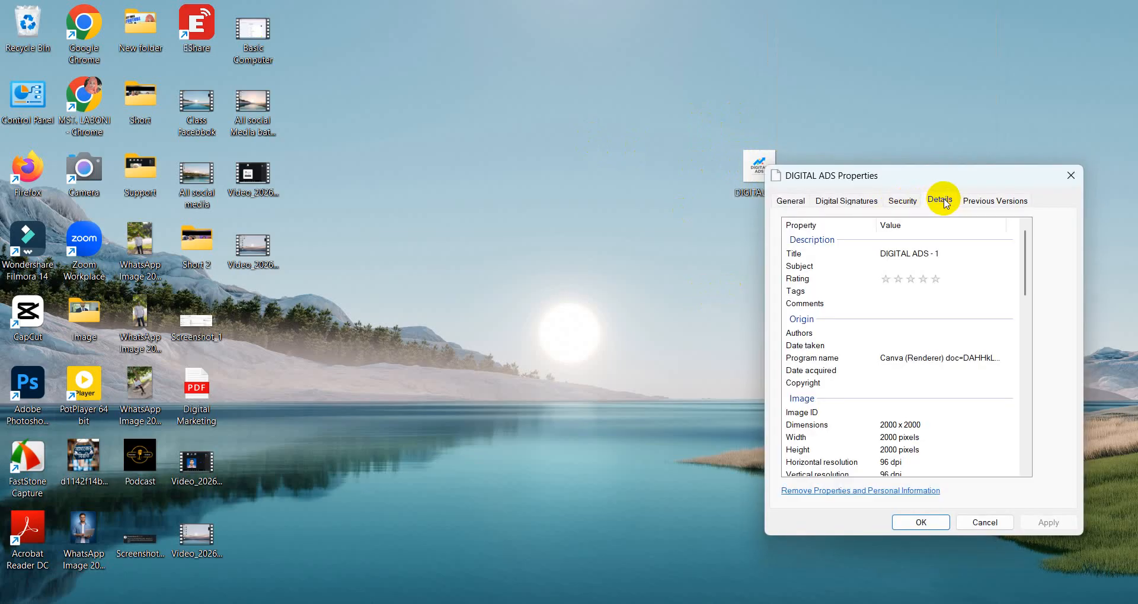
{"action": "left_click", "coordinate": [800, 258]}
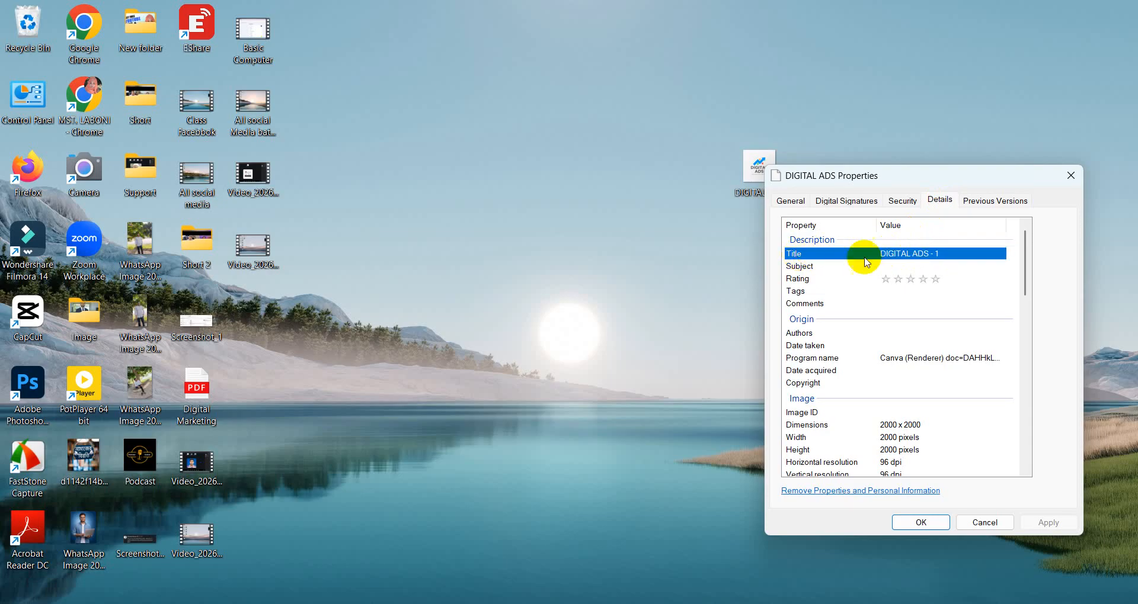
{"action": "left_click", "coordinate": [945, 254]}
{"action": "left_click", "coordinate": [958, 249]}
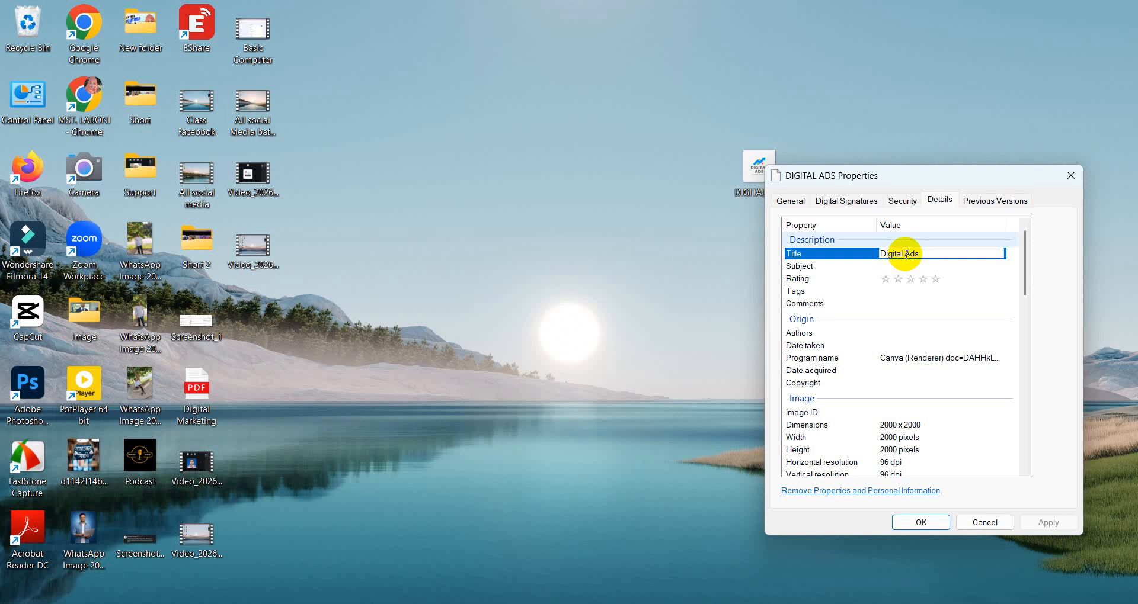
{"action": "left_click", "coordinate": [898, 266]}
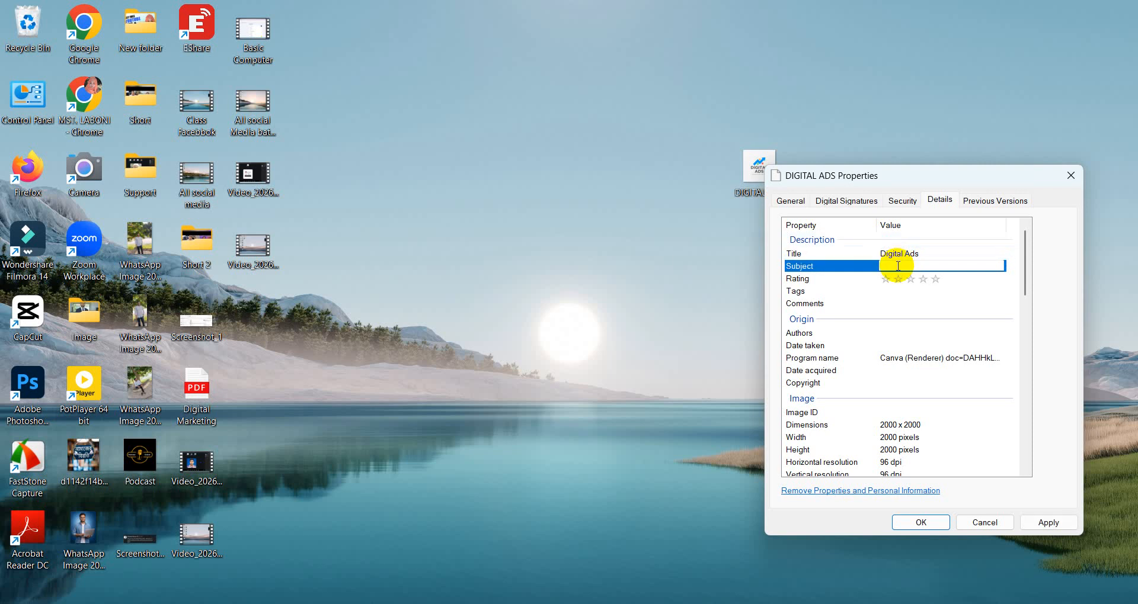
- Copy the title "Digital Ads" into the image's Subject property and give the file a five-star rating
{"action": "left_click", "coordinate": [930, 255]}
{"action": "left_click", "coordinate": [900, 253]}
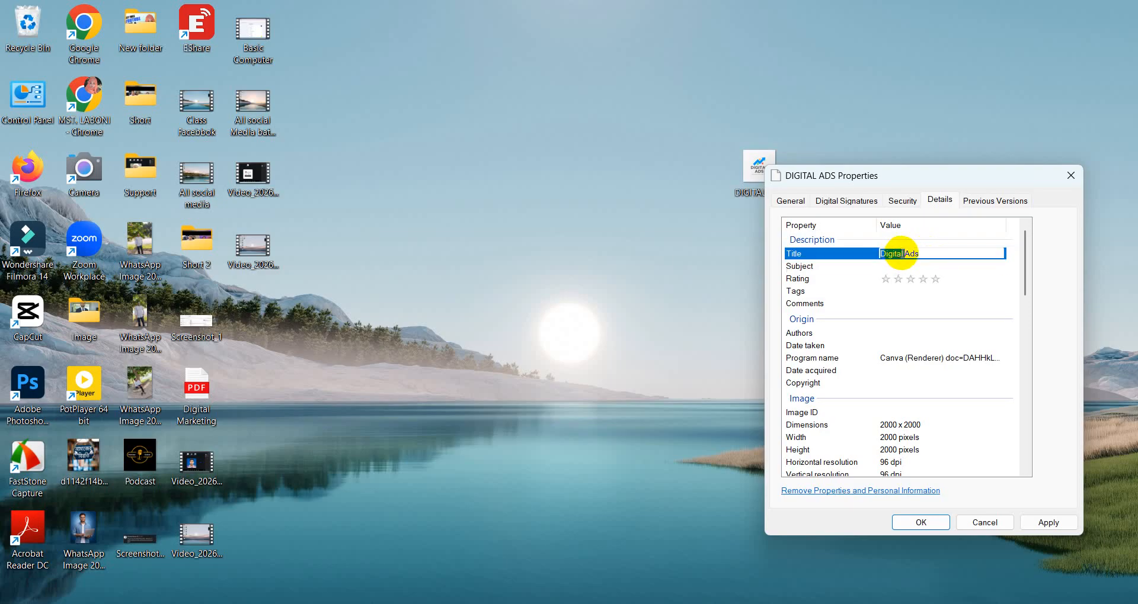
{"action": "left_click_drag", "start_coordinate": [919, 251], "coordinate": [878, 252]}
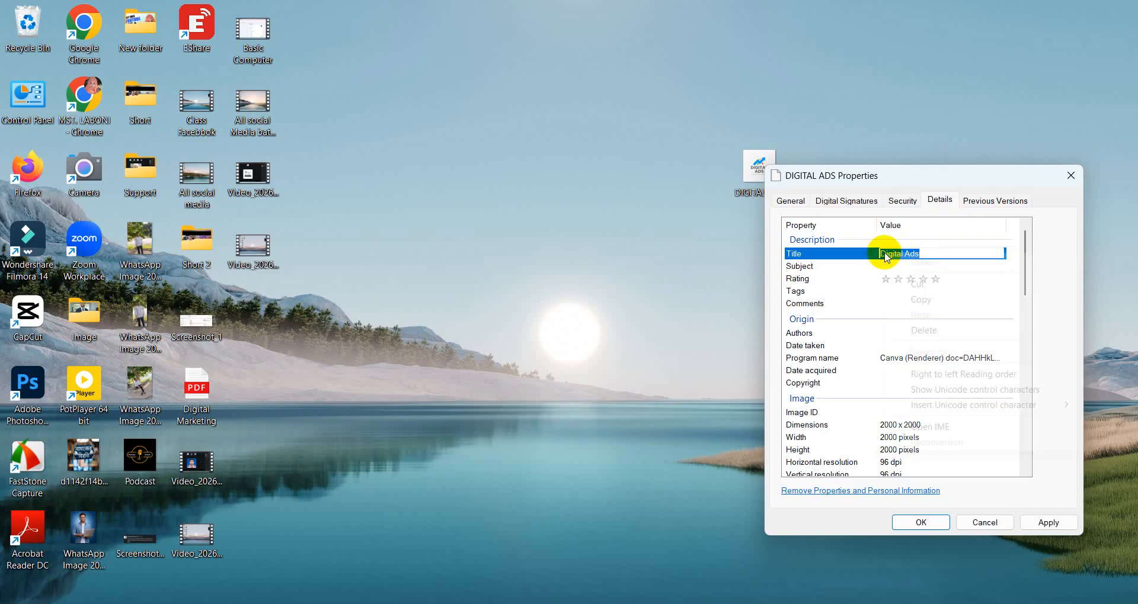
{"action": "right_click", "coordinate": [883, 253]}
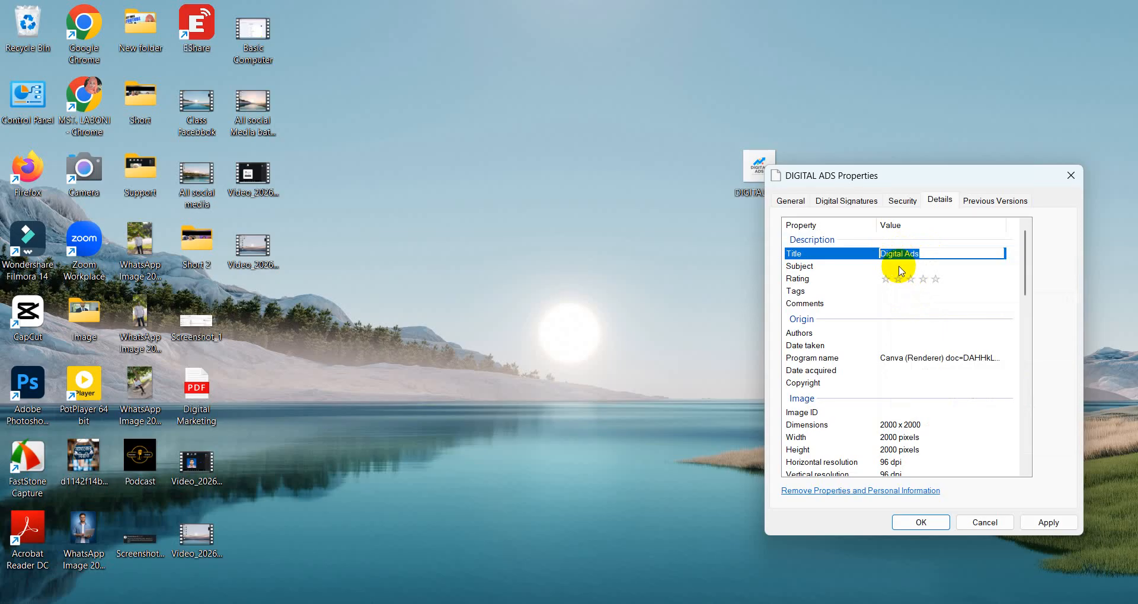
{"action": "left_click", "coordinate": [895, 266]}
{"action": "right_click", "coordinate": [896, 270]}
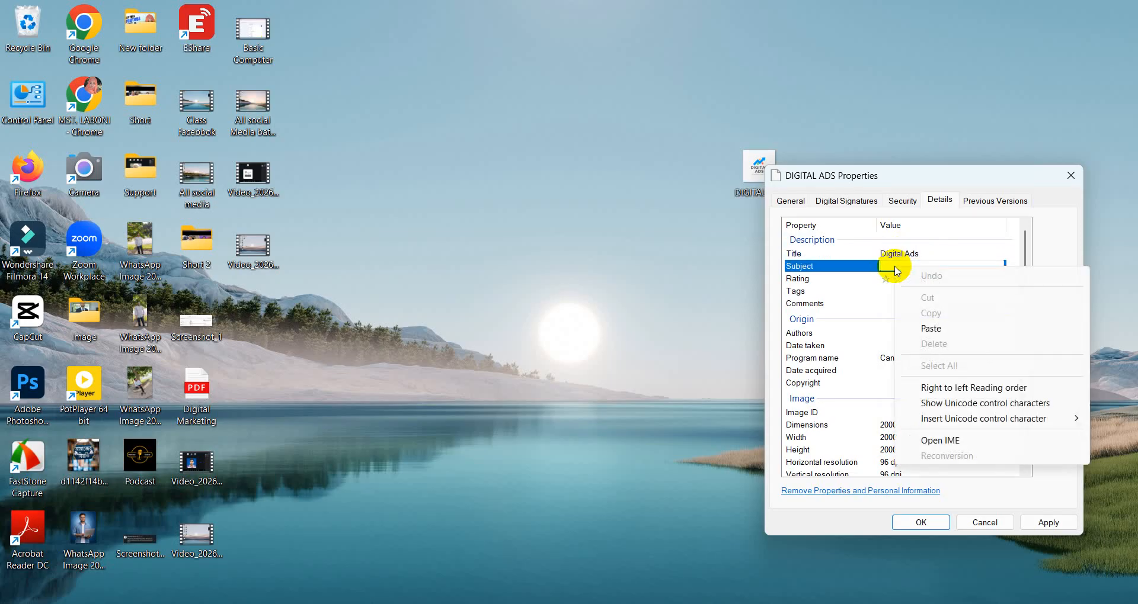
{"action": "left_click", "coordinate": [930, 327]}
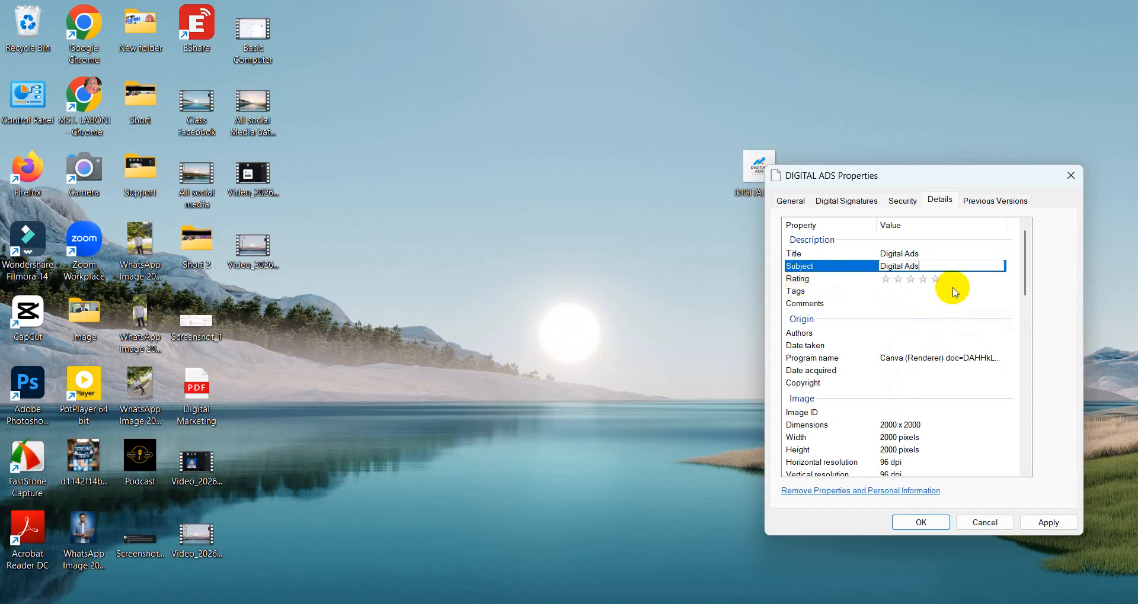
{"action": "left_click", "coordinate": [936, 279]}
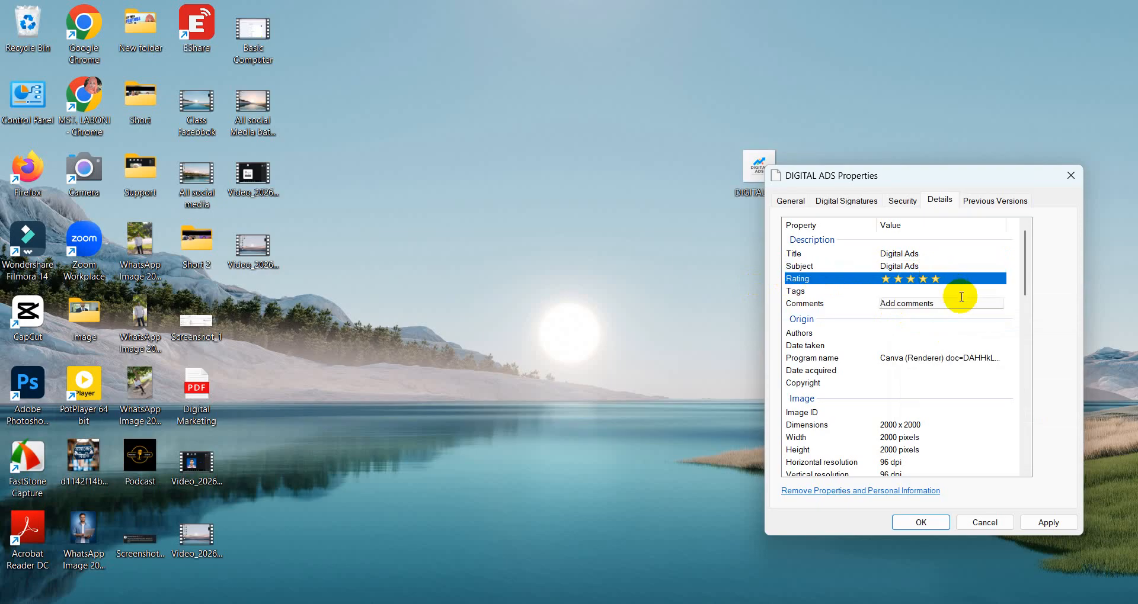
- Add the tags SEO, Google Ads, Facebook Ads and Social Media to the DIGITAL ADS image properties
{"action": "left_click", "coordinate": [909, 291]}
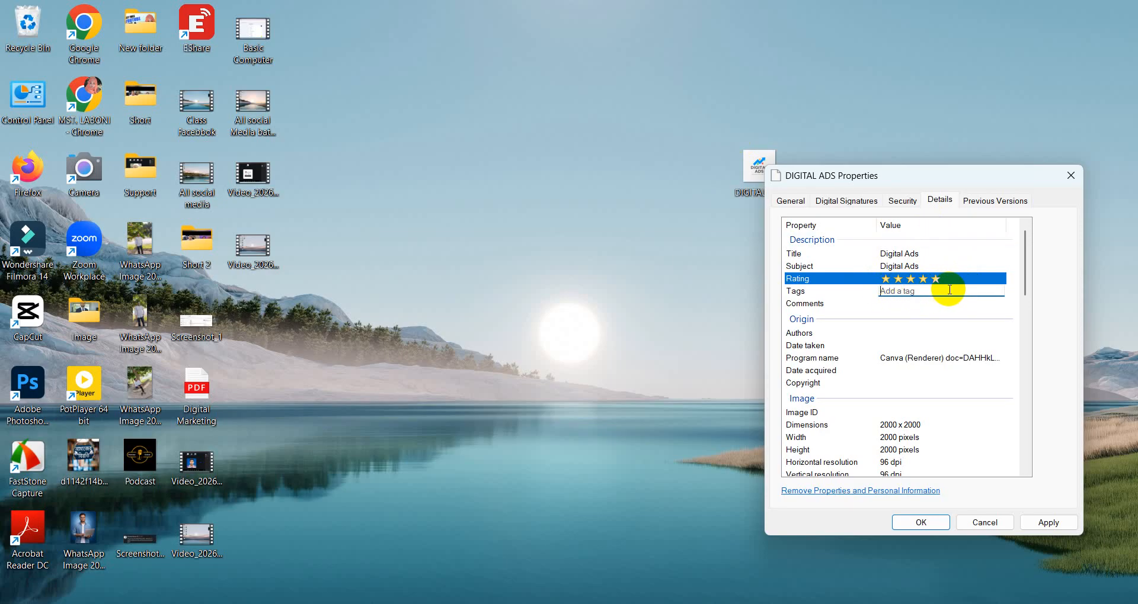
{"action": "type", "text": "SE"}
{"action": "type", "text": "Goo"}
{"action": "type", "text": "g"}
{"action": "type", "text": "le Ad"}
{"action": "type", "text": "s; "}
{"action": "type", "text": "Facebo"}
{"action": "type", "text": "ok"}
{"action": "type", "text": " Ads"}
{"action": "type", "text": ","}
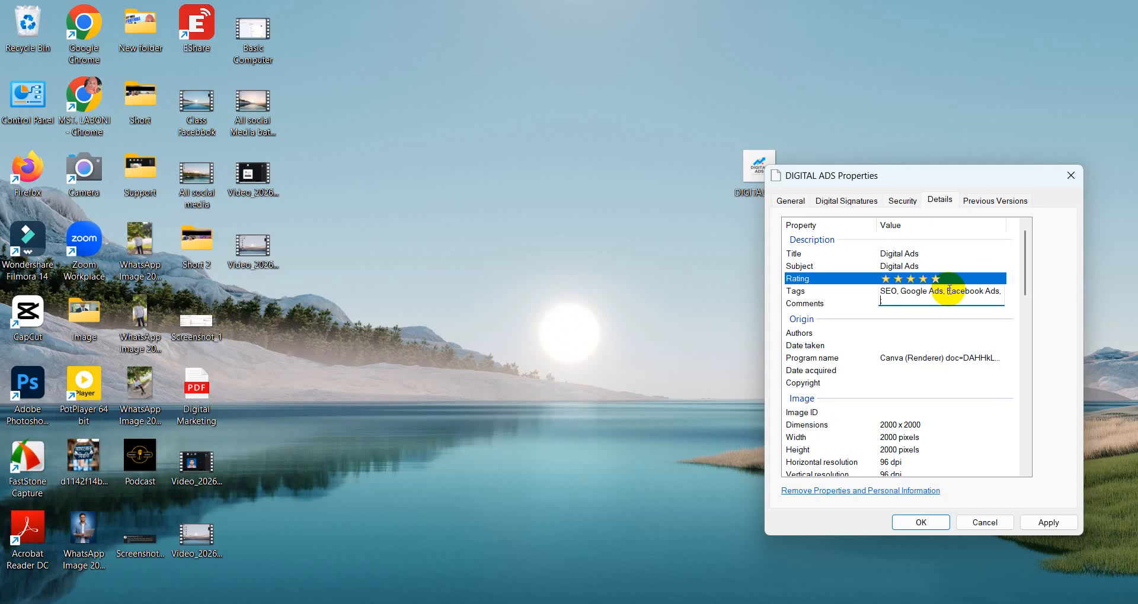
{"action": "type", "text": "Social Media"}
- Examine the image's remaining metadata fields, including Comments, Authors, Copyright, Image ID and the camera details
{"action": "left_click", "coordinate": [920, 308]}
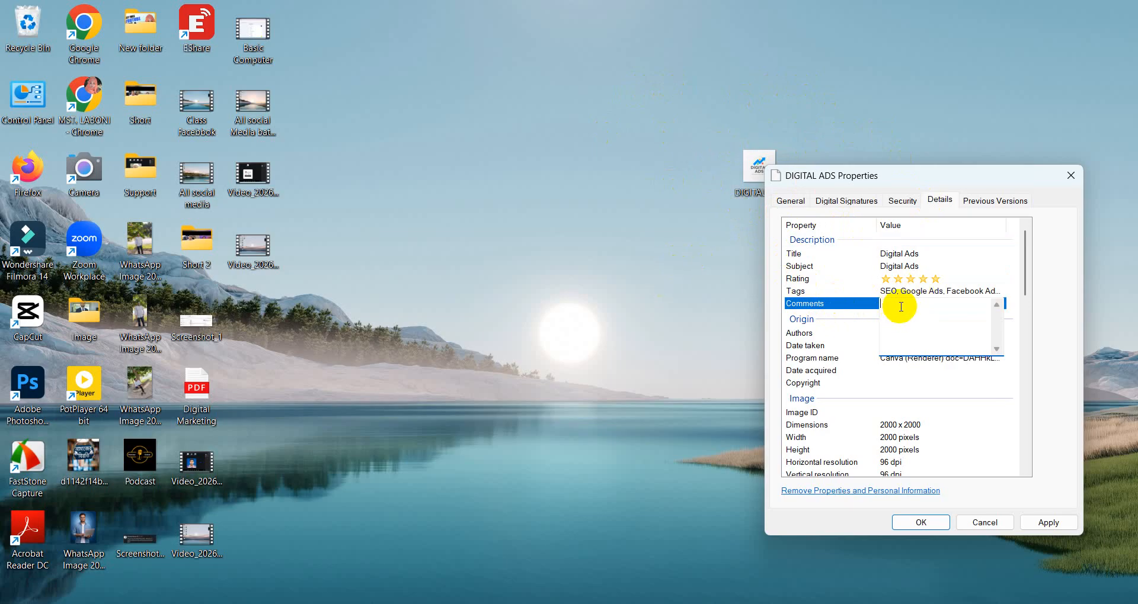
{"action": "scroll", "coordinate": [846, 403], "scroll_direction": "down", "scroll_amount": 2}
{"action": "scroll", "coordinate": [846, 403], "scroll_direction": "down", "scroll_amount": 8}
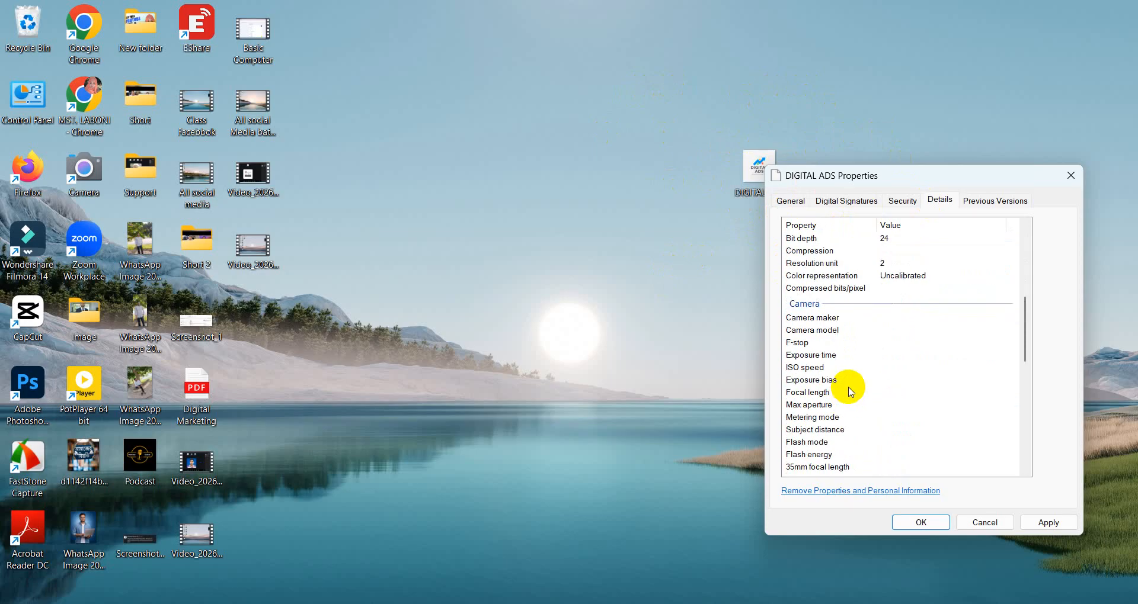
{"action": "scroll", "coordinate": [880, 402], "scroll_direction": "up", "scroll_amount": 6}
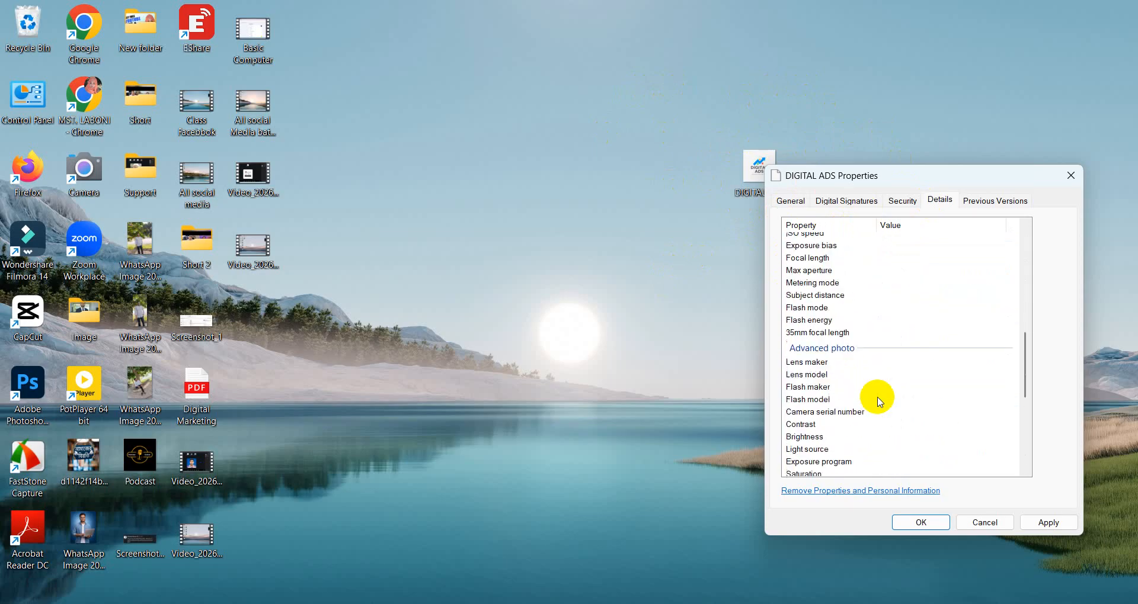
{"action": "scroll", "coordinate": [879, 403], "scroll_direction": "up", "scroll_amount": 4}
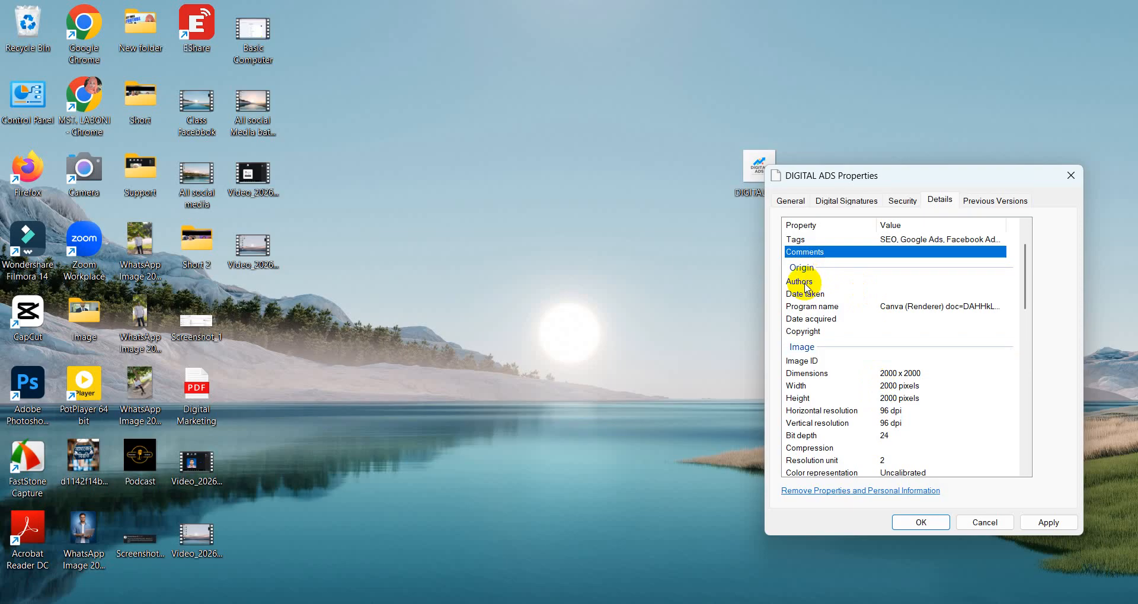
{"action": "left_click", "coordinate": [893, 282]}
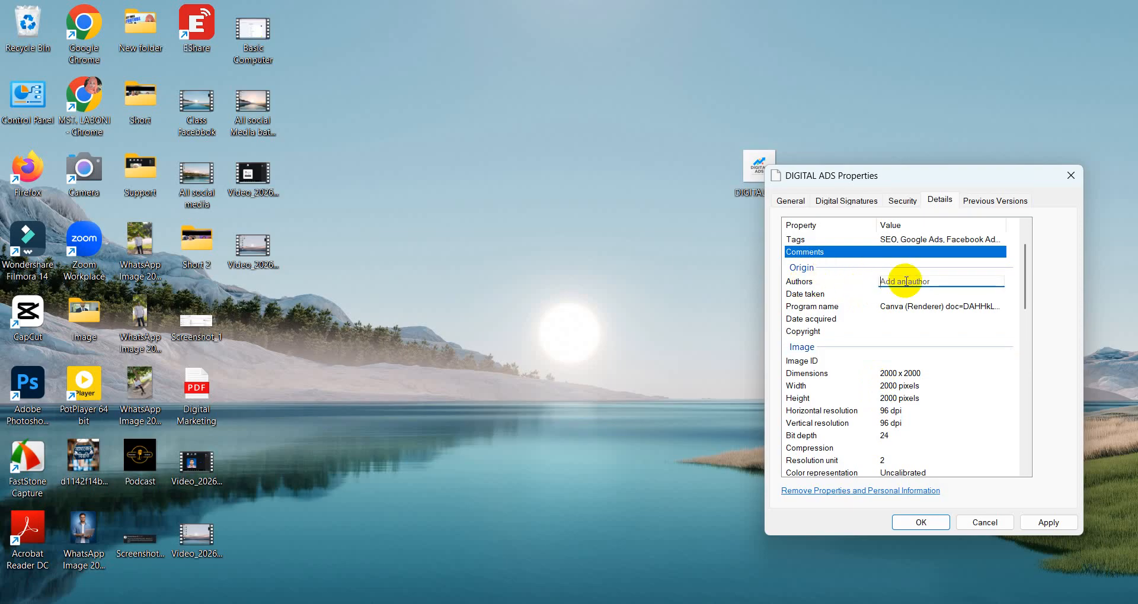
{"action": "left_click", "coordinate": [885, 330]}
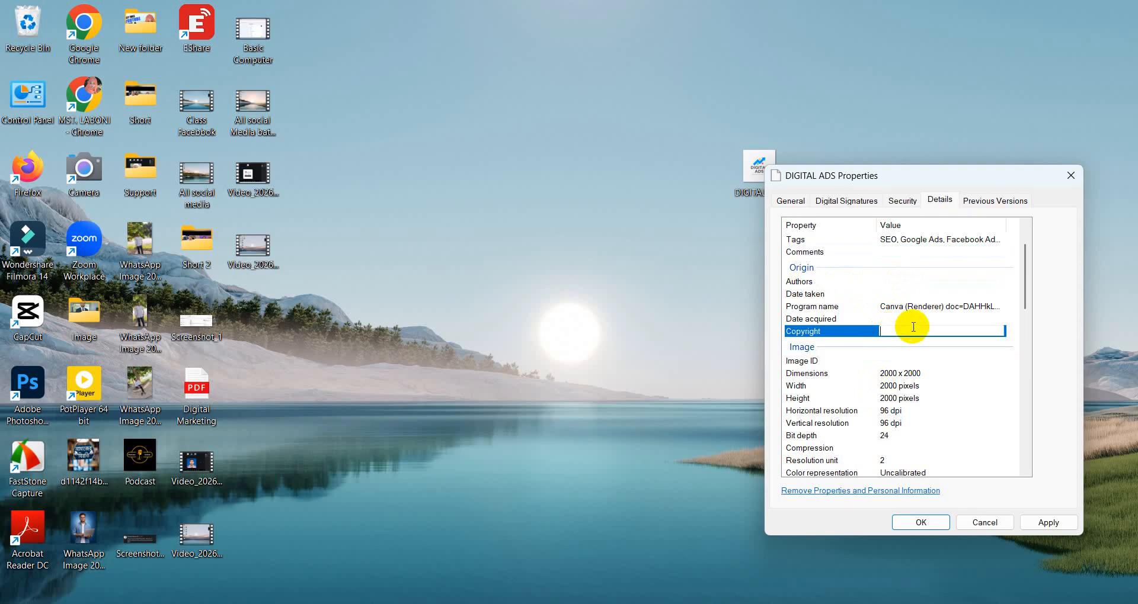
{"action": "left_click", "coordinate": [912, 327]}
{"action": "left_click", "coordinate": [887, 361]}
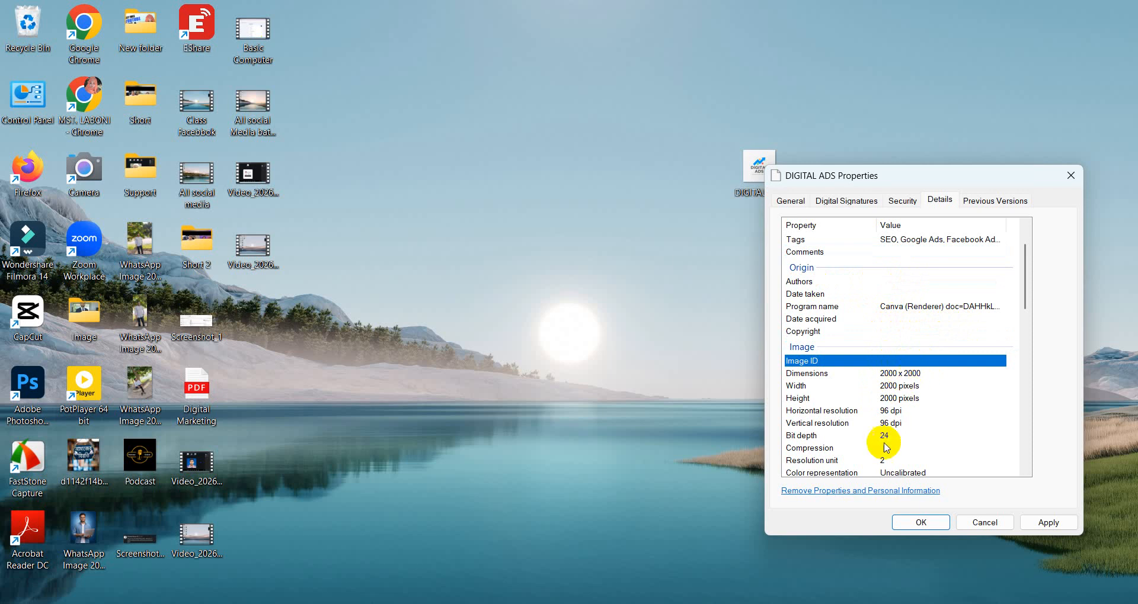
{"action": "scroll", "coordinate": [900, 415], "scroll_direction": "down", "scroll_amount": 7}
{"action": "scroll", "coordinate": [895, 395], "scroll_direction": "down", "scroll_amount": 5}
{"action": "scroll", "coordinate": [898, 391], "scroll_direction": "up", "scroll_amount": 15}
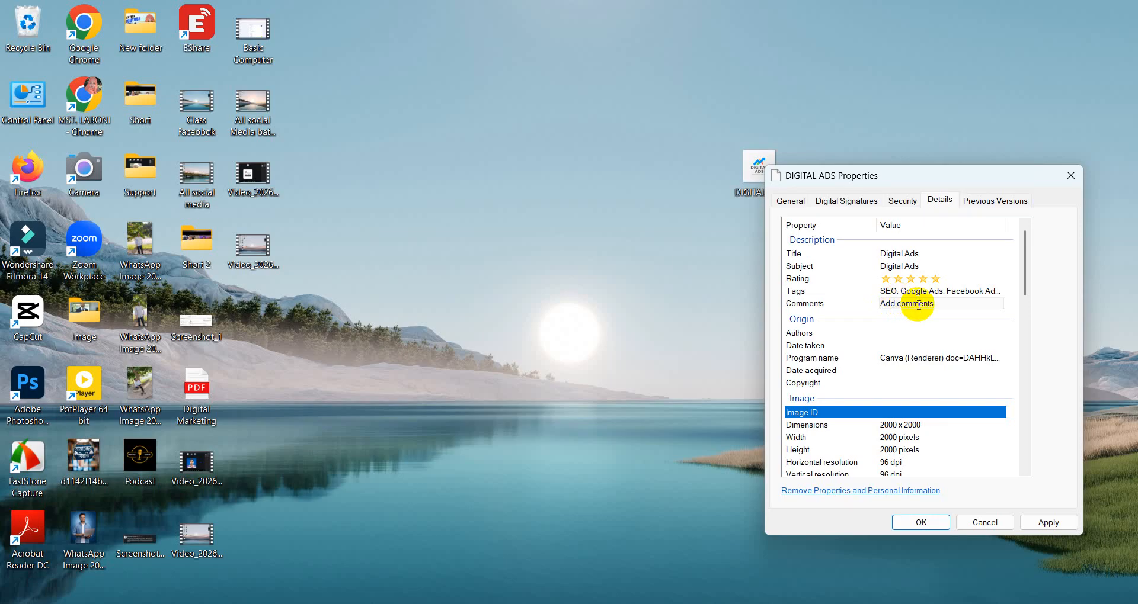
- Apply the edited image properties, close the properties dialog and refresh the desktop
{"action": "left_click", "coordinate": [1053, 525]}
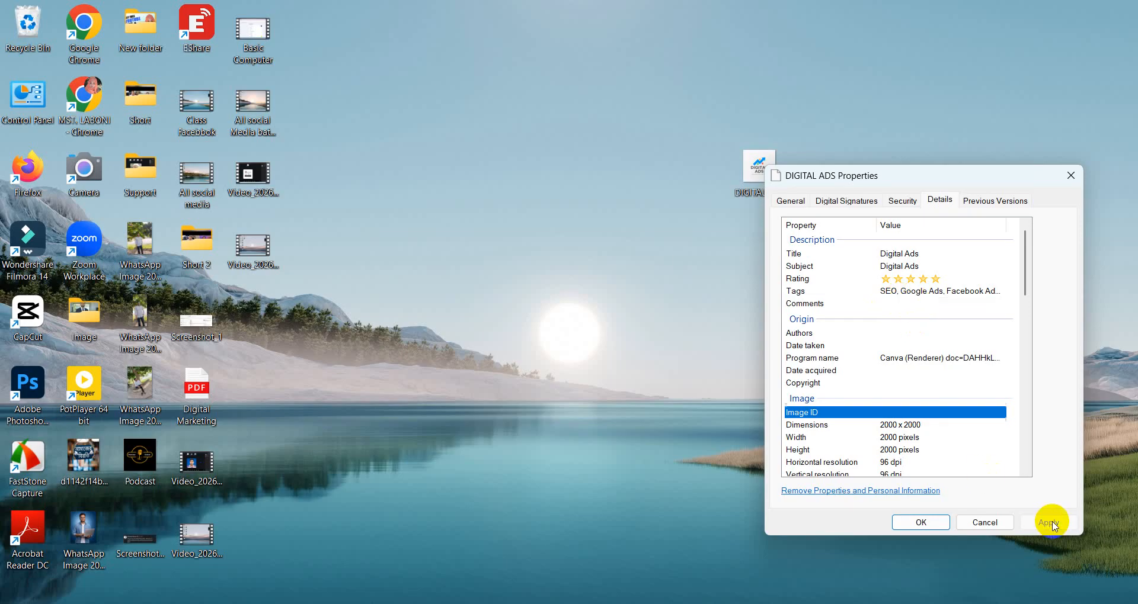
{"action": "left_click", "coordinate": [919, 524]}
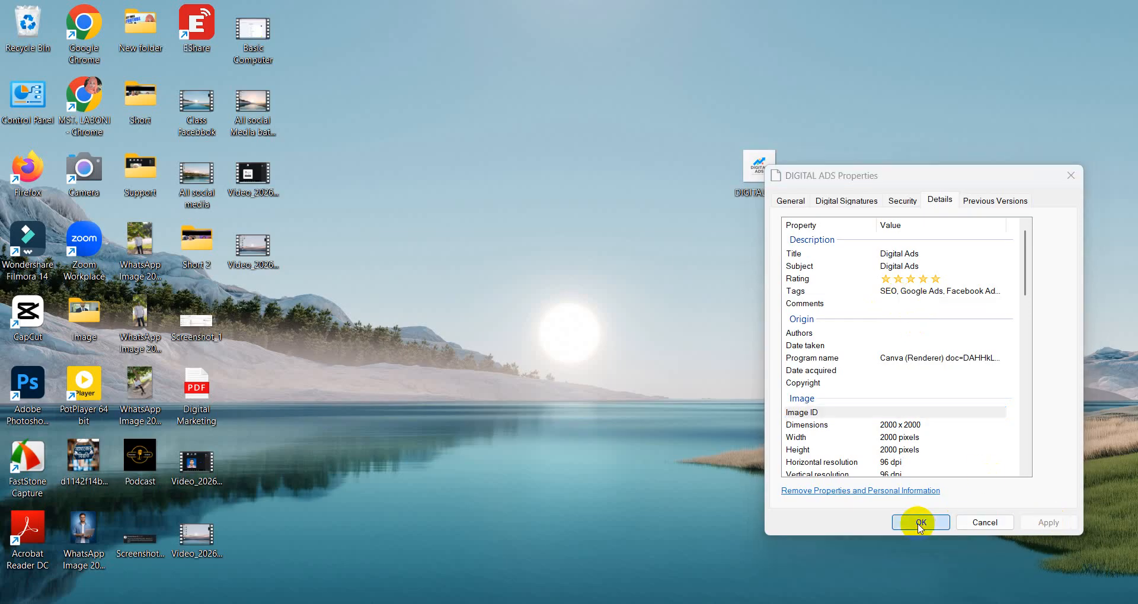
{"action": "right_click", "coordinate": [598, 186]}
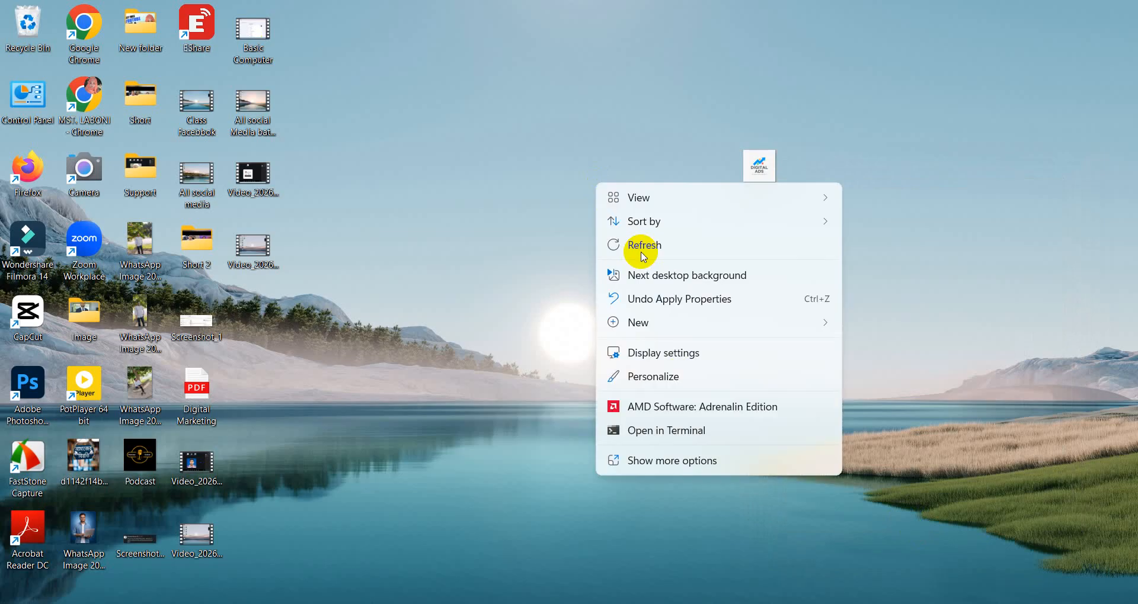
{"action": "left_click", "coordinate": [643, 255]}
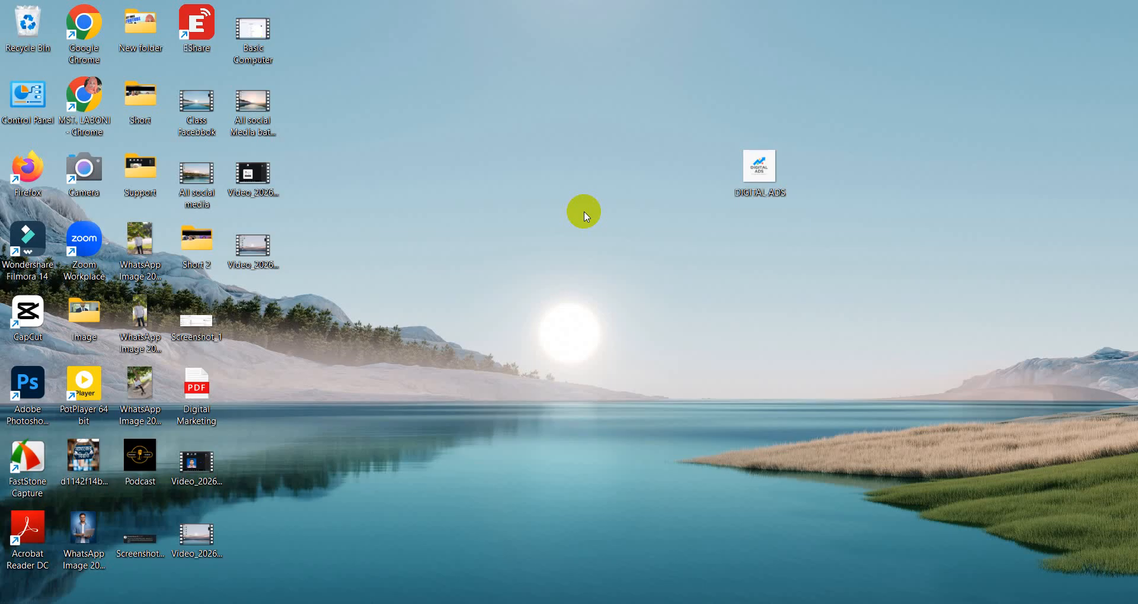
{"action": "right_click", "coordinate": [527, 121]}
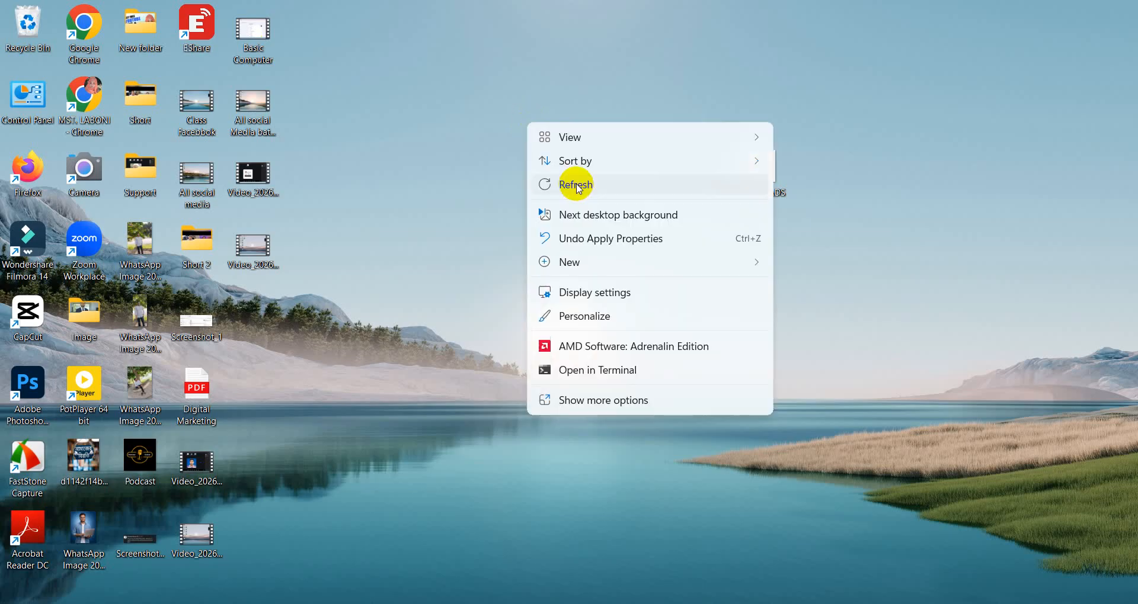
{"action": "left_click", "coordinate": [577, 187]}
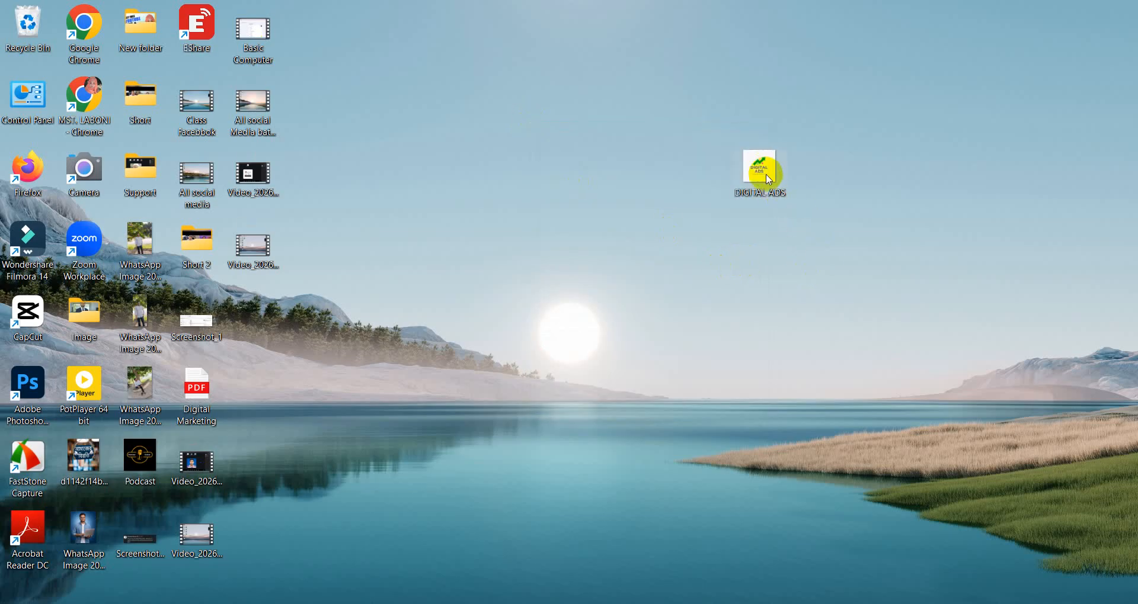
- Switch to the Digital Ads Facebook Page in Chrome and upload the DIGITAL ADS image from the desktop for its profile picture
{"action": "mouse_move", "coordinate": [768, 178]}
{"action": "left_click", "coordinate": [831, 603]}
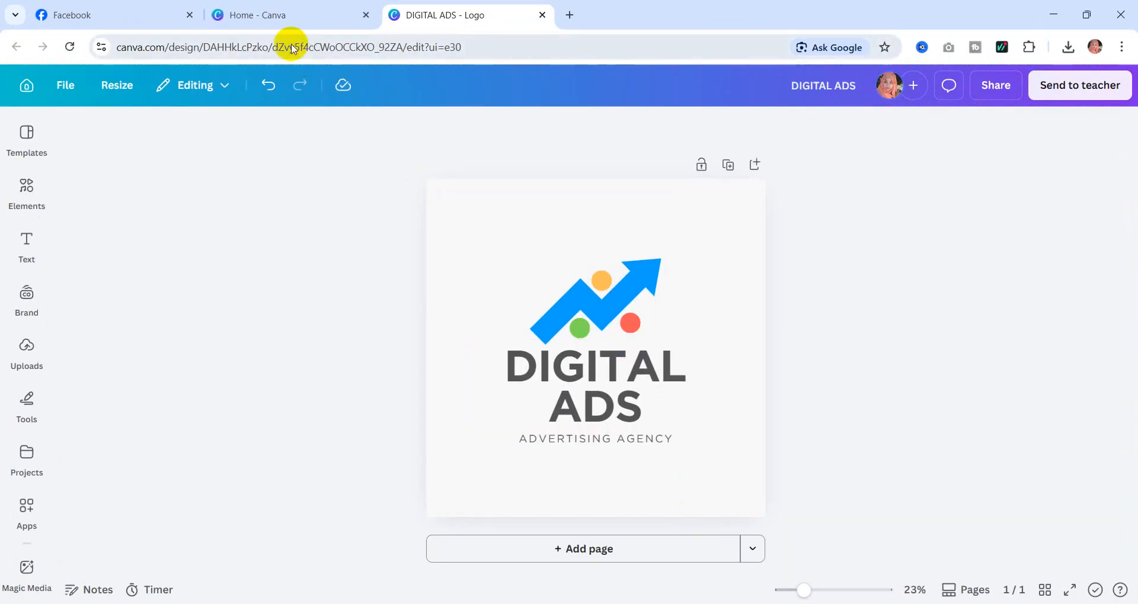
{"action": "left_click", "coordinate": [122, 15]}
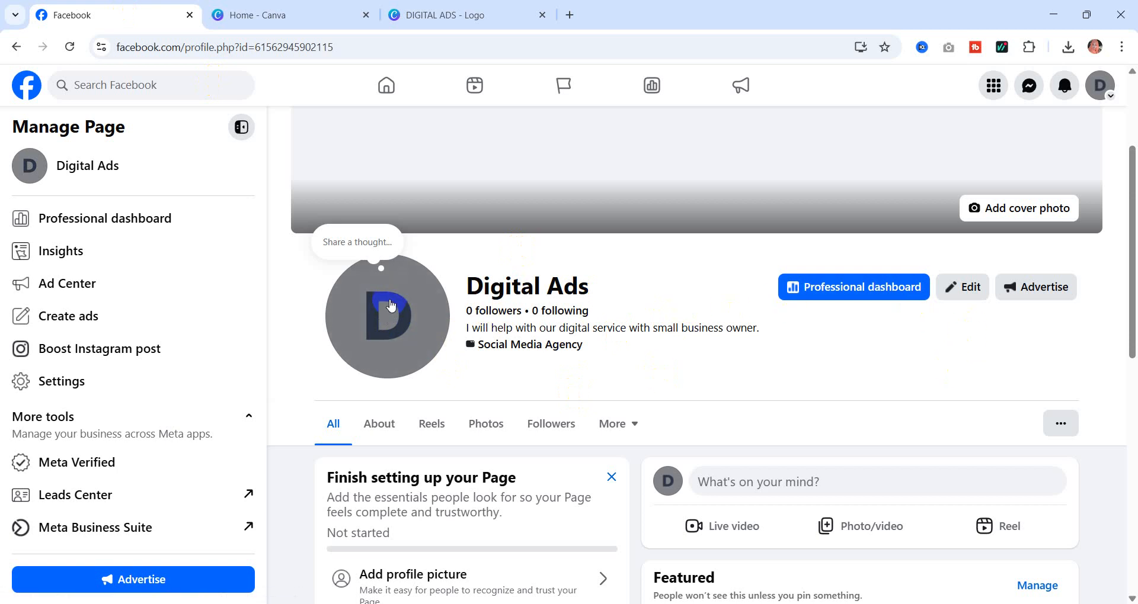
{"action": "left_click", "coordinate": [398, 326]}
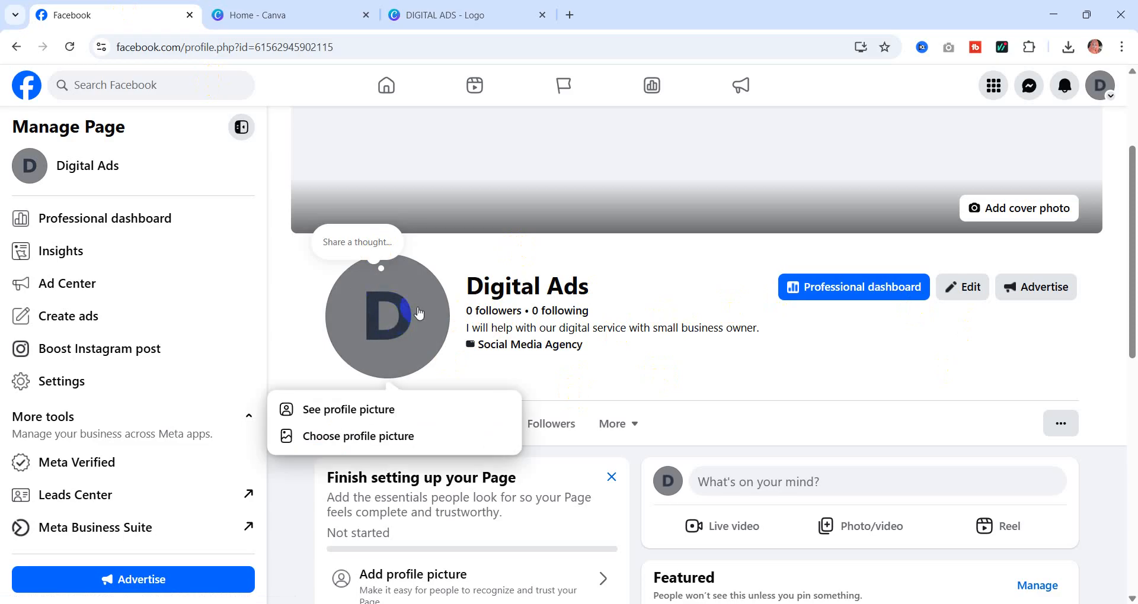
{"action": "left_click", "coordinate": [323, 438]}
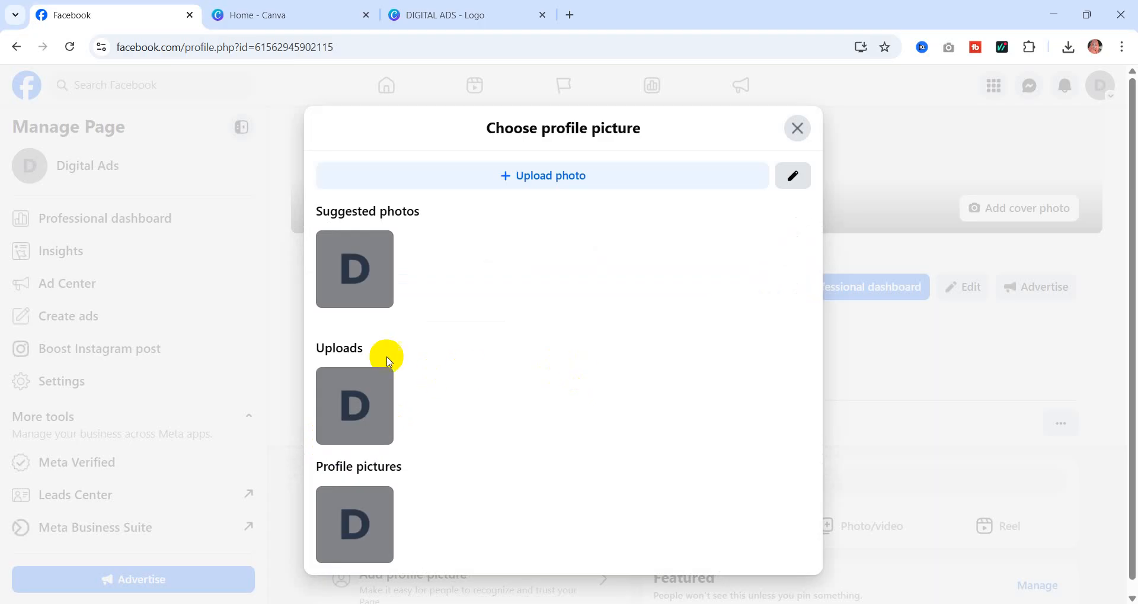
{"action": "left_click", "coordinate": [551, 178]}
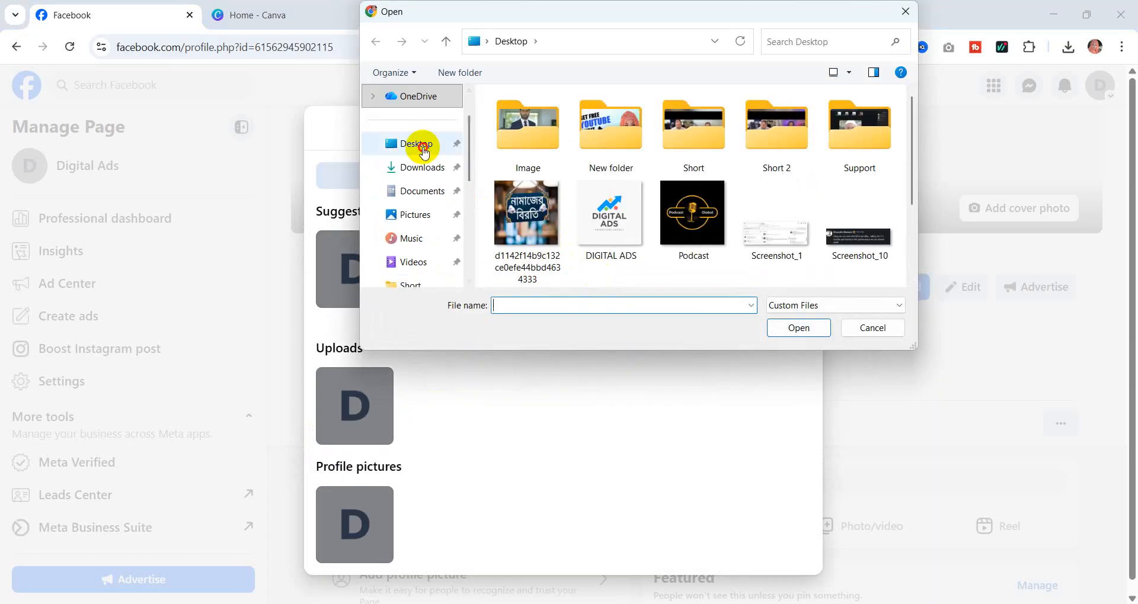
{"action": "left_click", "coordinate": [427, 149]}
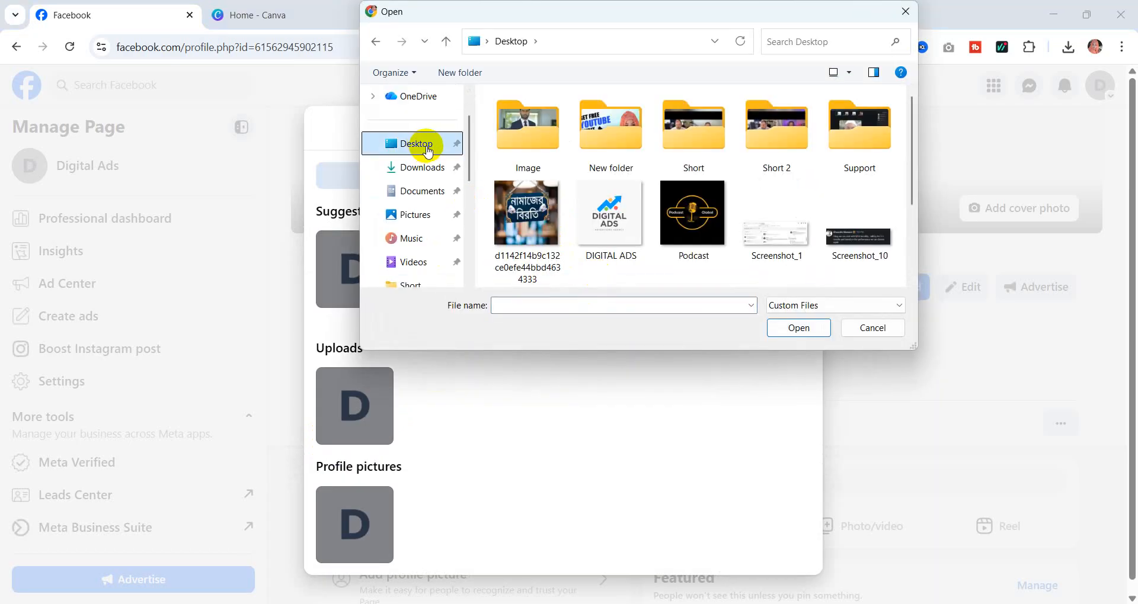
{"action": "left_click", "coordinate": [608, 204]}
{"action": "left_click", "coordinate": [799, 329]}
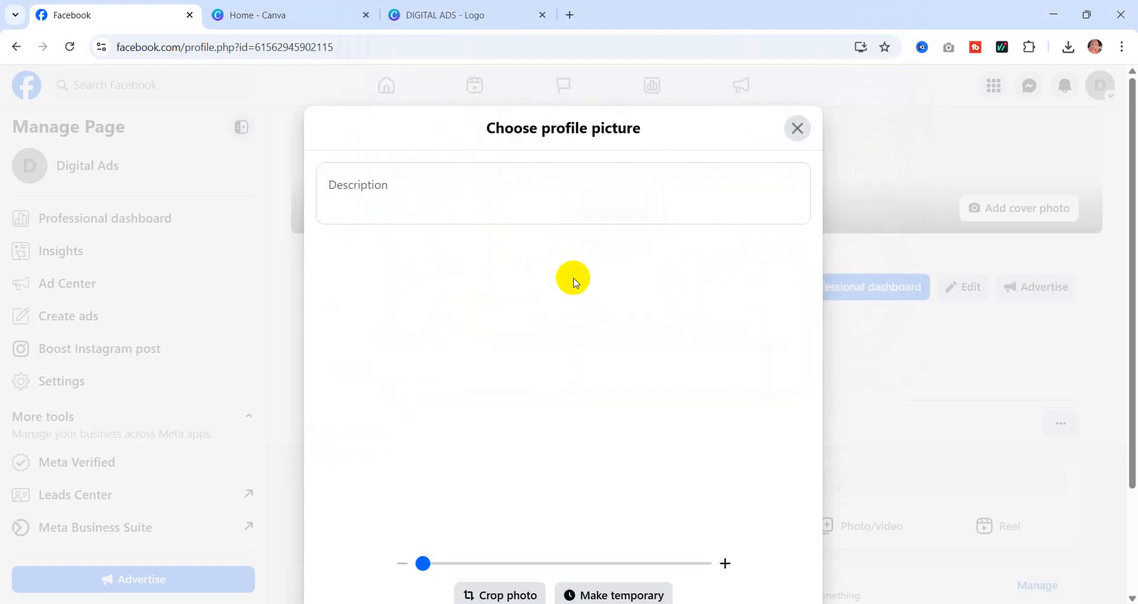
{"action": "scroll", "coordinate": [740, 410], "scroll_direction": "down", "scroll_amount": 2}
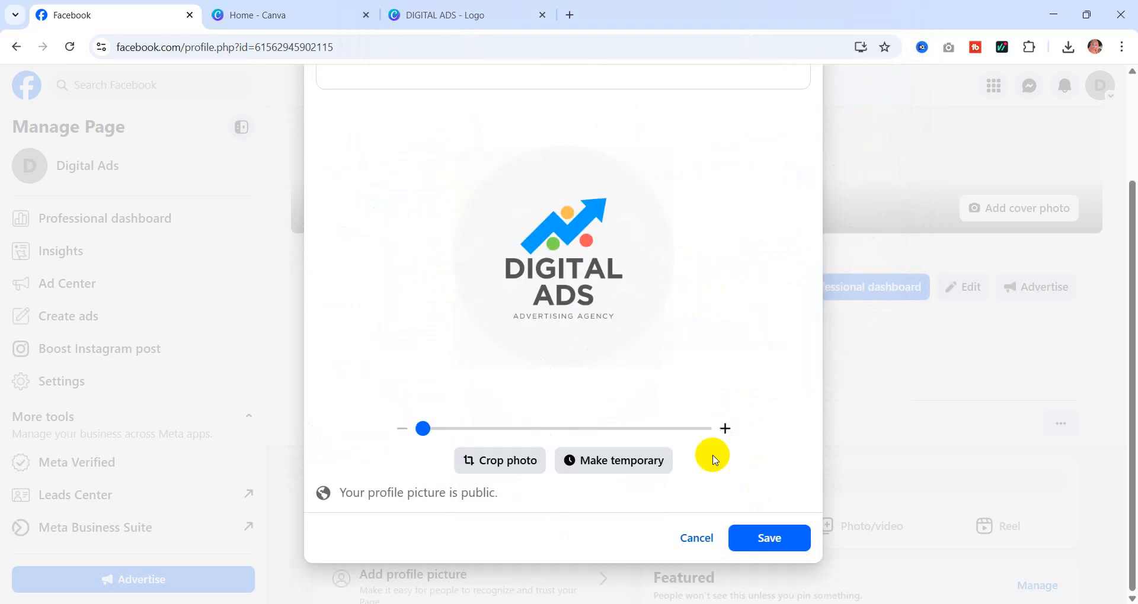
{"action": "mouse_move", "coordinate": [420, 428]}
{"action": "left_mouse_down"}
{"action": "mouse_move", "coordinate": [408, 428]}
{"action": "mouse_move", "coordinate": [425, 432]}
{"action": "left_mouse_up"}
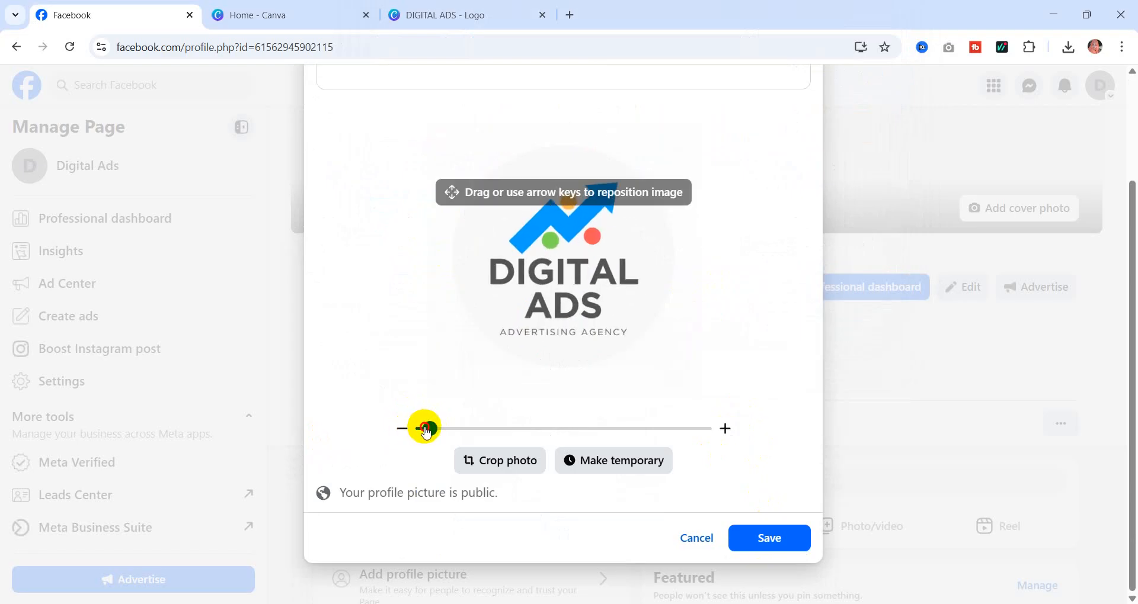
{"action": "left_click", "coordinate": [764, 538]}
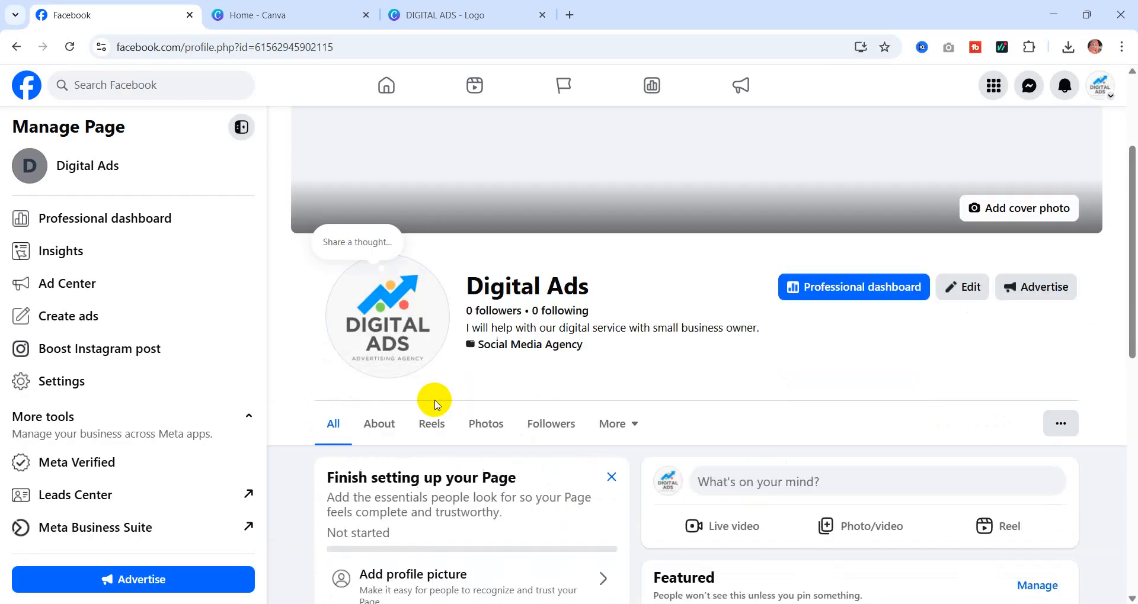
{"action": "scroll", "coordinate": [440, 405], "scroll_direction": "up", "scroll_amount": 3}
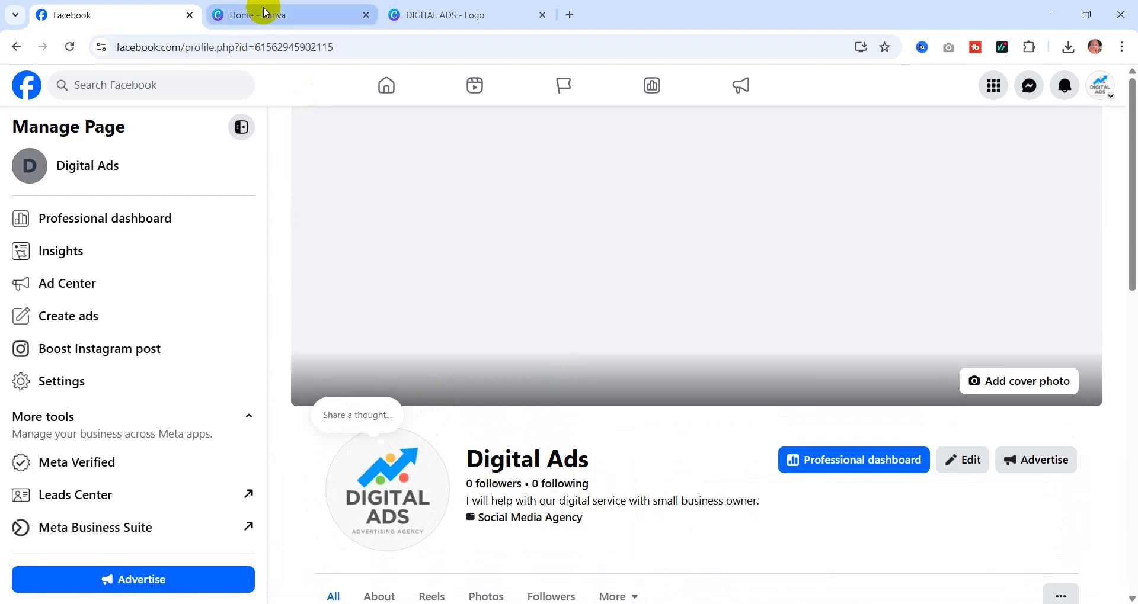
- Search Canva's design types for "Facebook banner" and create a Facebook Cover (Landscape) design of 1640 × 924 px
{"action": "left_click", "coordinate": [315, 15]}
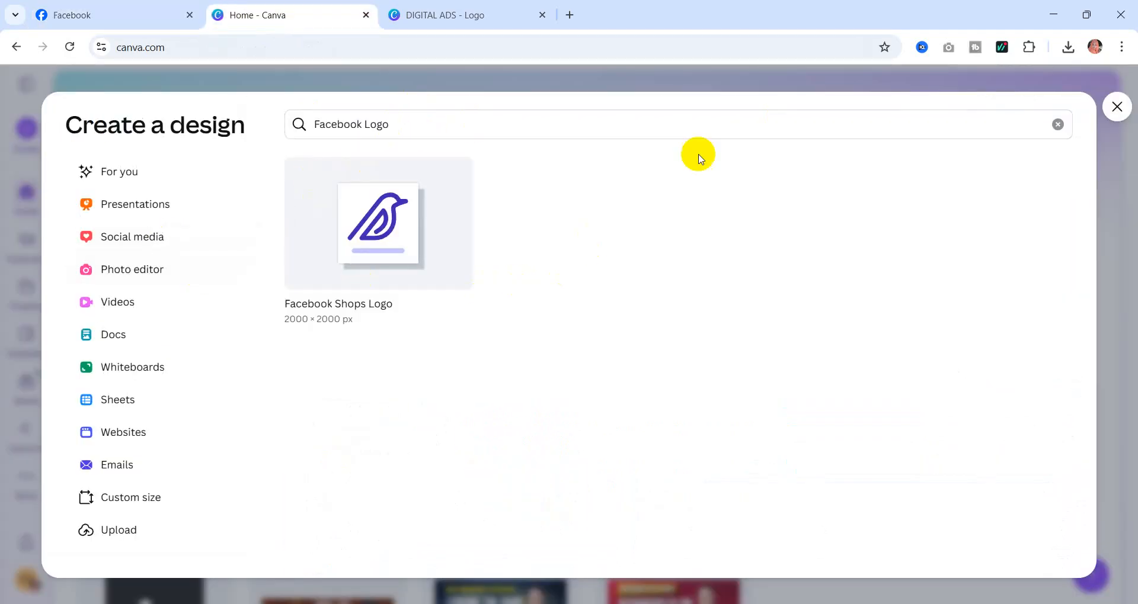
{"action": "left_click", "coordinate": [426, 127]}
{"action": "key", "text": "BackSpace"}
{"action": "key", "text": "BackSpace"}
{"action": "key", "text": "BackSpace"}
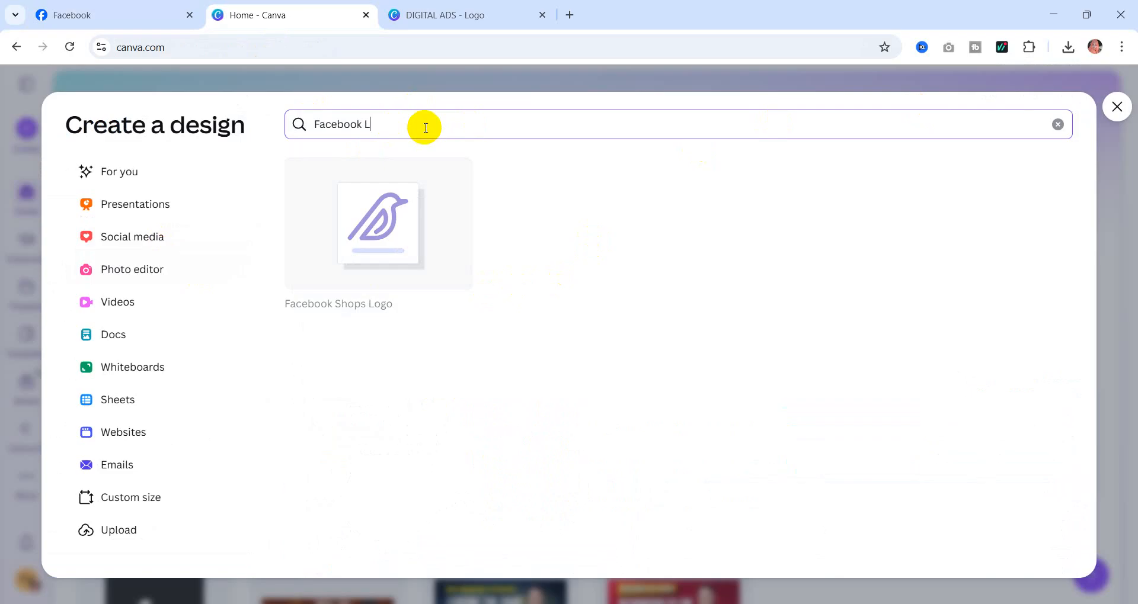
{"action": "type", "text": "banner"}
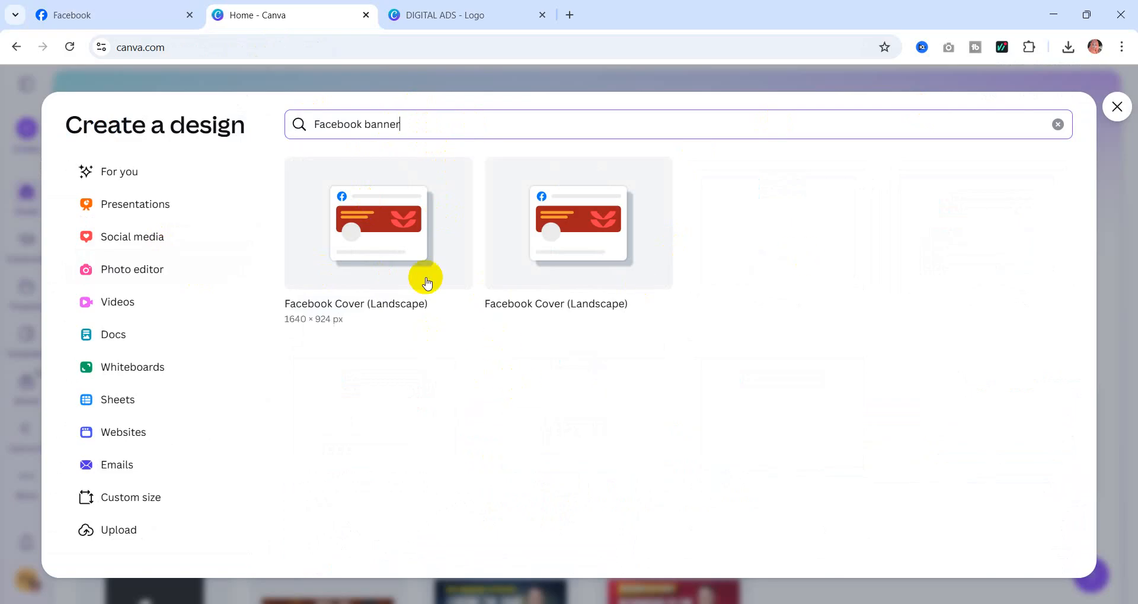
{"action": "left_click", "coordinate": [389, 239]}
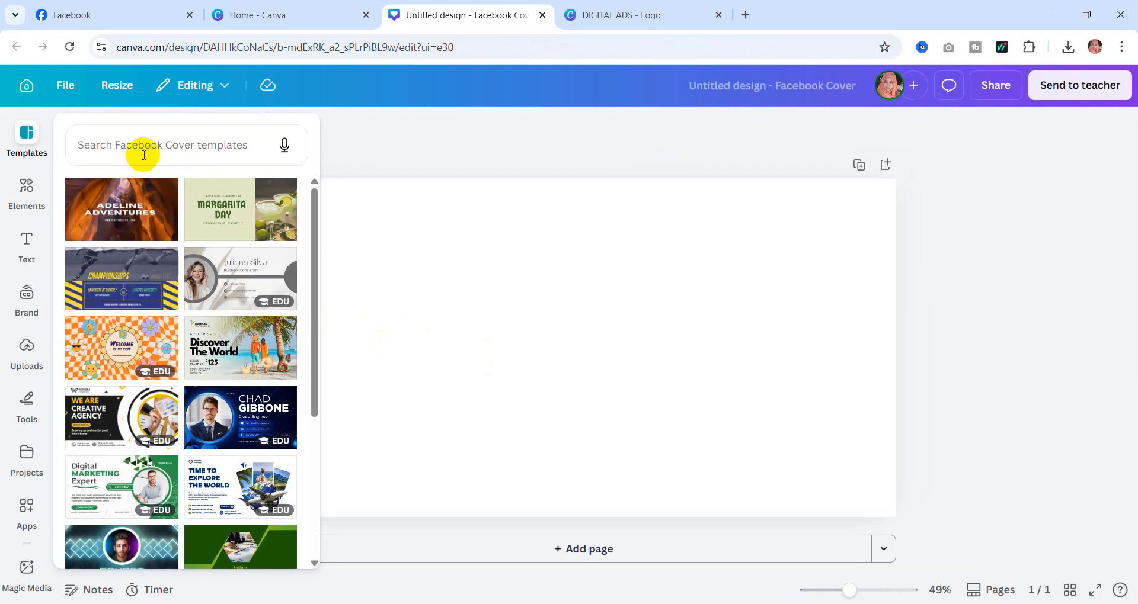
- Search the Facebook Cover templates for "social media" and apply the White Blue Modern Social Media Marketing template to the blank page
{"action": "left_click", "coordinate": [144, 153]}
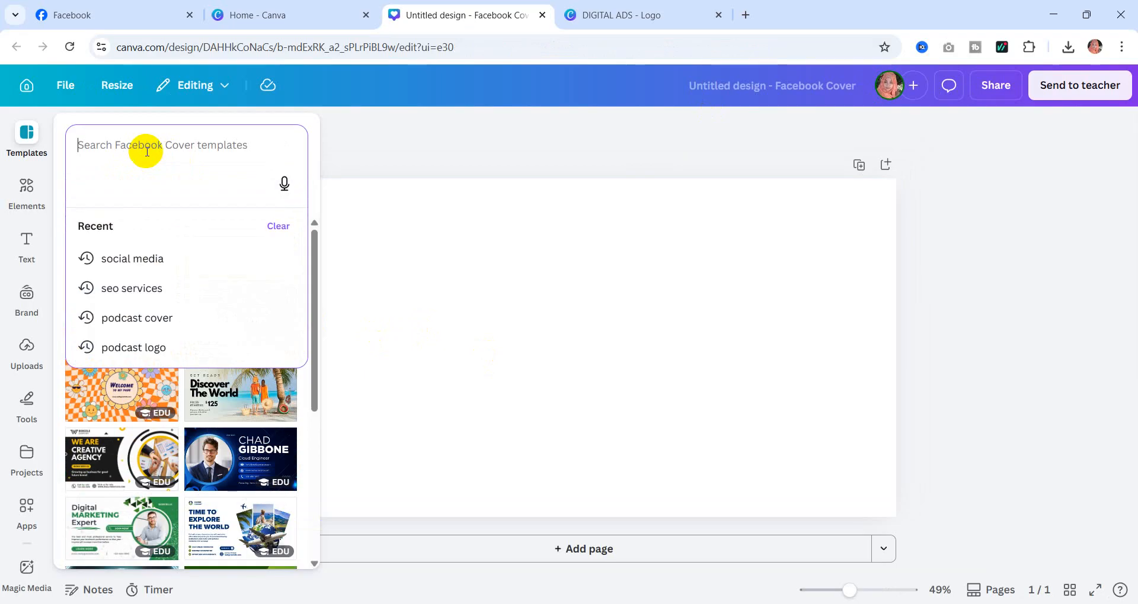
{"action": "left_click", "coordinate": [127, 258]}
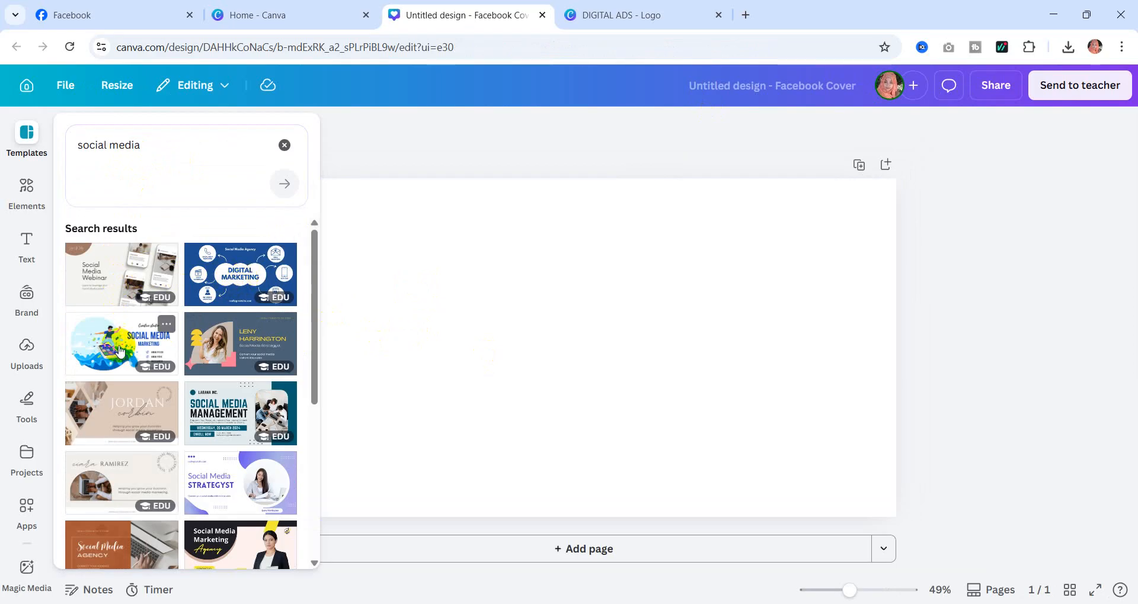
{"action": "scroll", "coordinate": [138, 345], "scroll_direction": "down", "scroll_amount": 3}
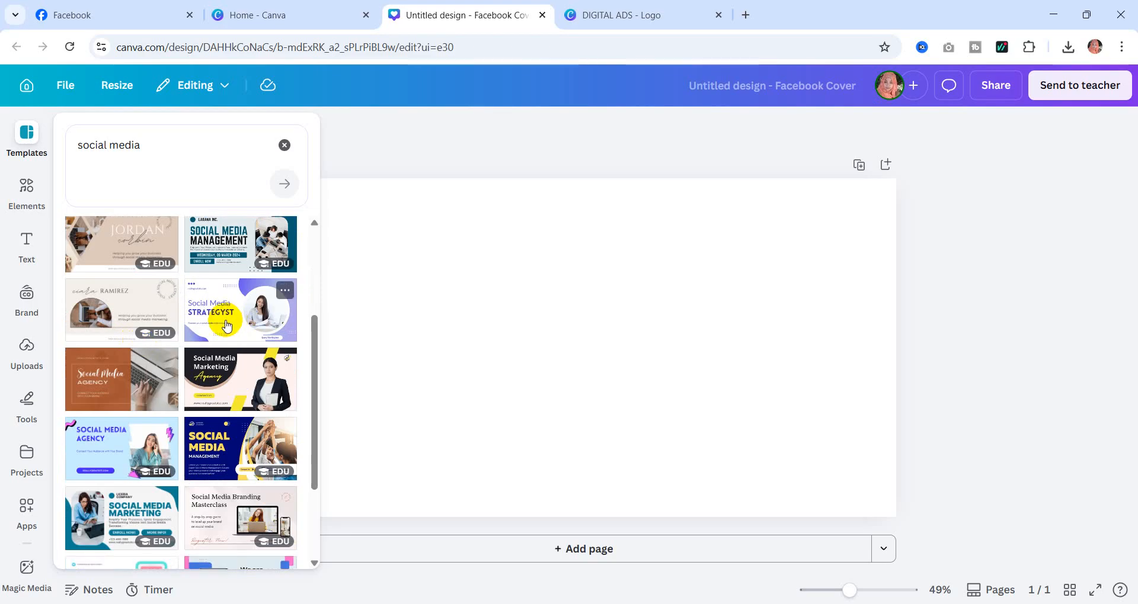
{"action": "scroll", "coordinate": [227, 325], "scroll_direction": "down", "scroll_amount": 2}
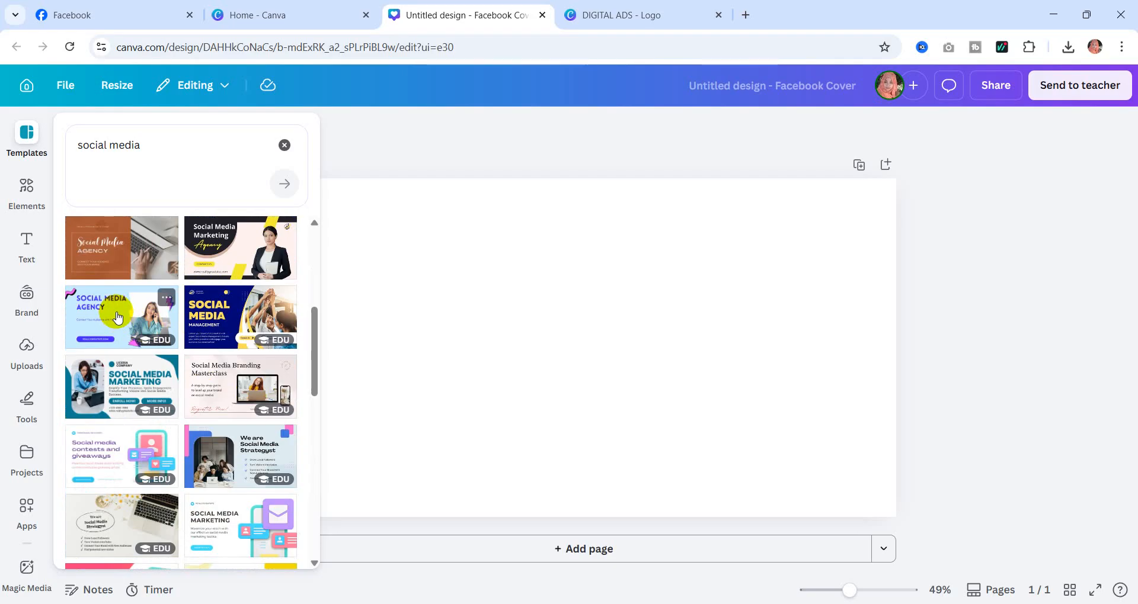
{"action": "left_click", "coordinate": [130, 392]}
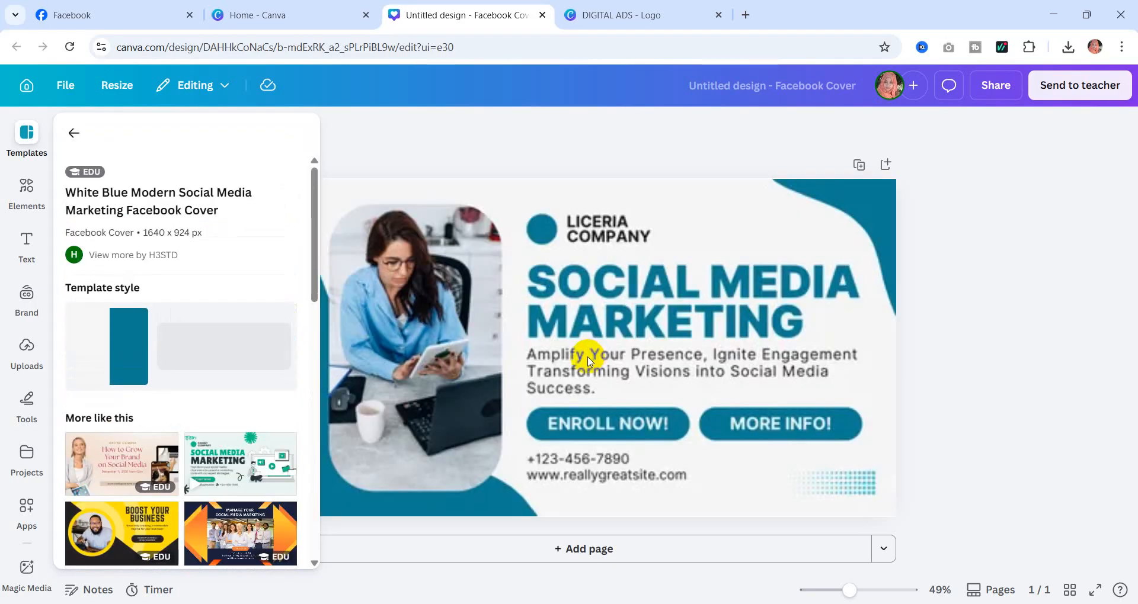
{"action": "left_click", "coordinate": [1070, 289]}
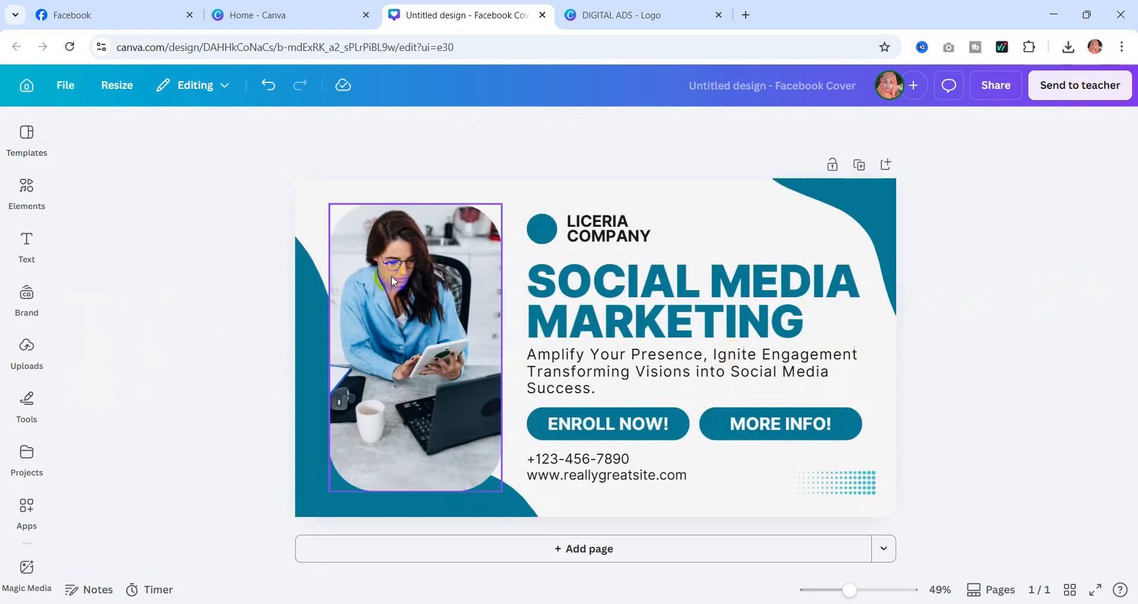
- Replace the woman's photo in the rounded frame with the uploaded image of the man holding a laptop
{"action": "left_click", "coordinate": [431, 281]}
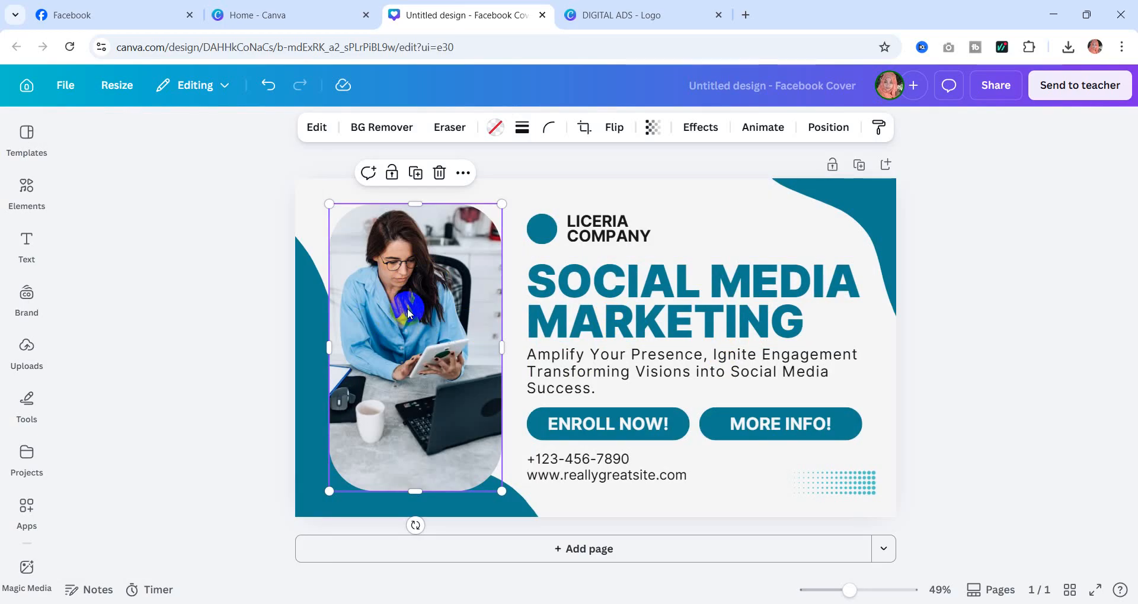
{"action": "left_click", "coordinate": [27, 452]}
{"action": "left_click", "coordinate": [35, 366]}
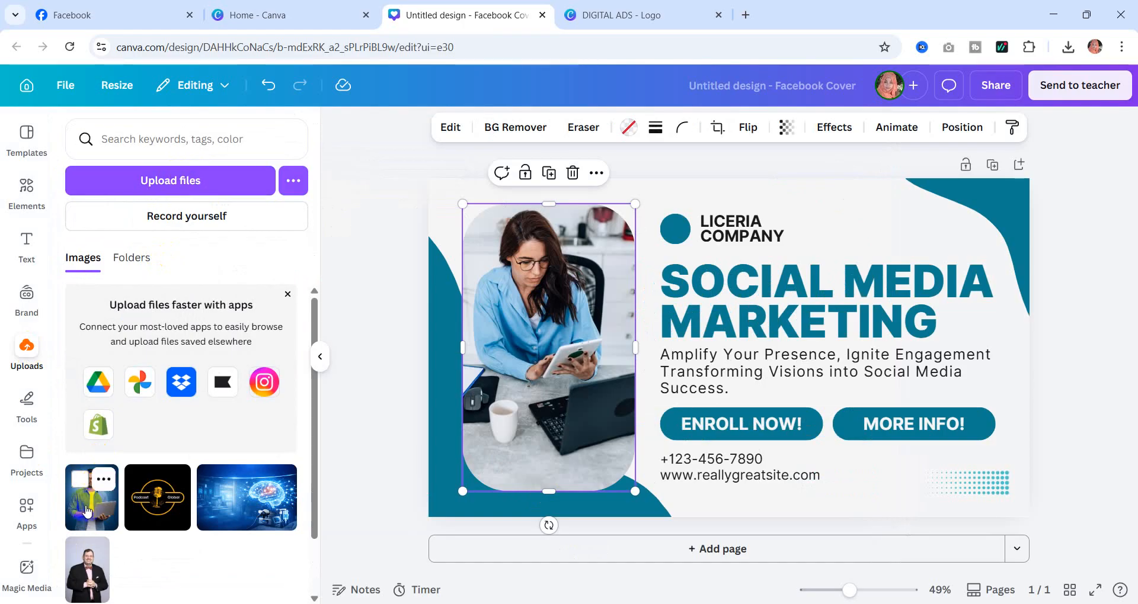
{"action": "left_click_drag", "start_coordinate": [87, 508], "coordinate": [432, 361]}
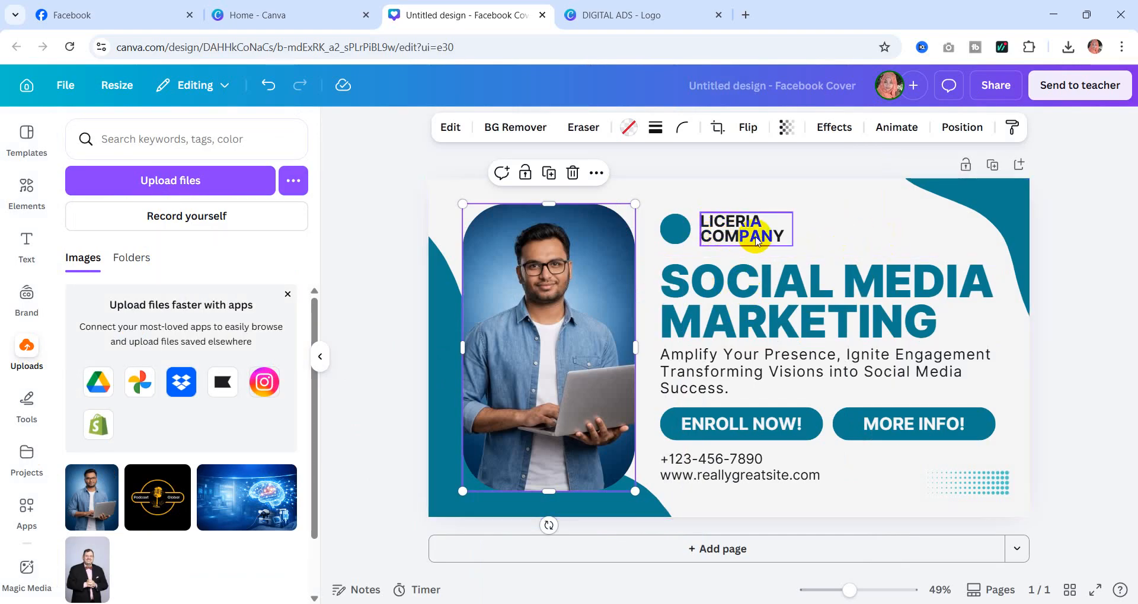
- Switch to the Facebook Page and copy the name "Digital Ads" from its page information dialog
{"action": "left_click", "coordinate": [115, 15]}
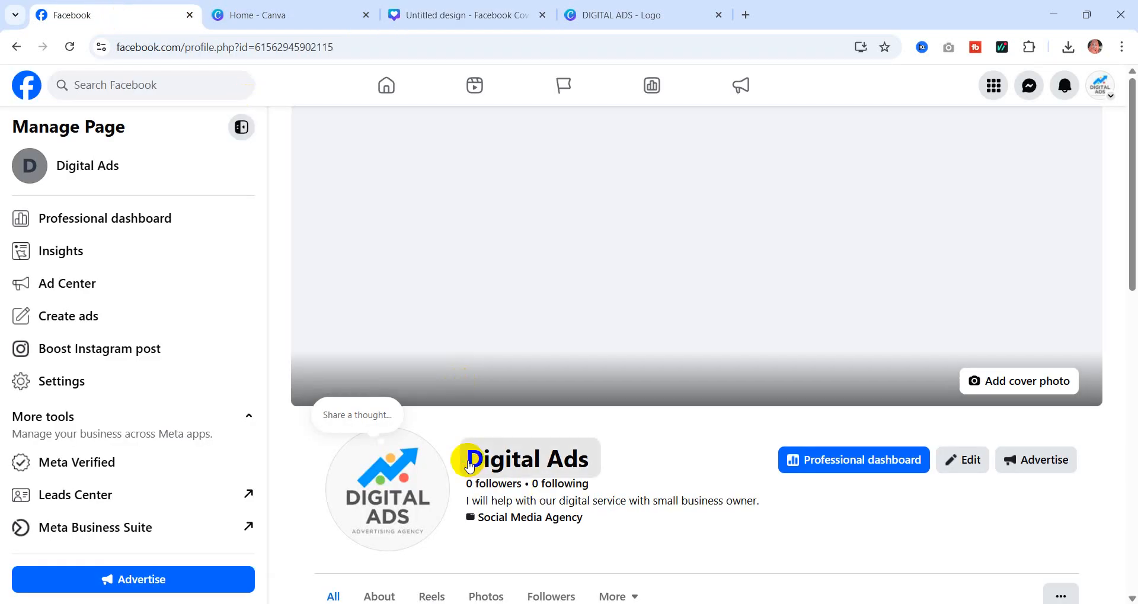
{"action": "left_click", "coordinate": [467, 458]}
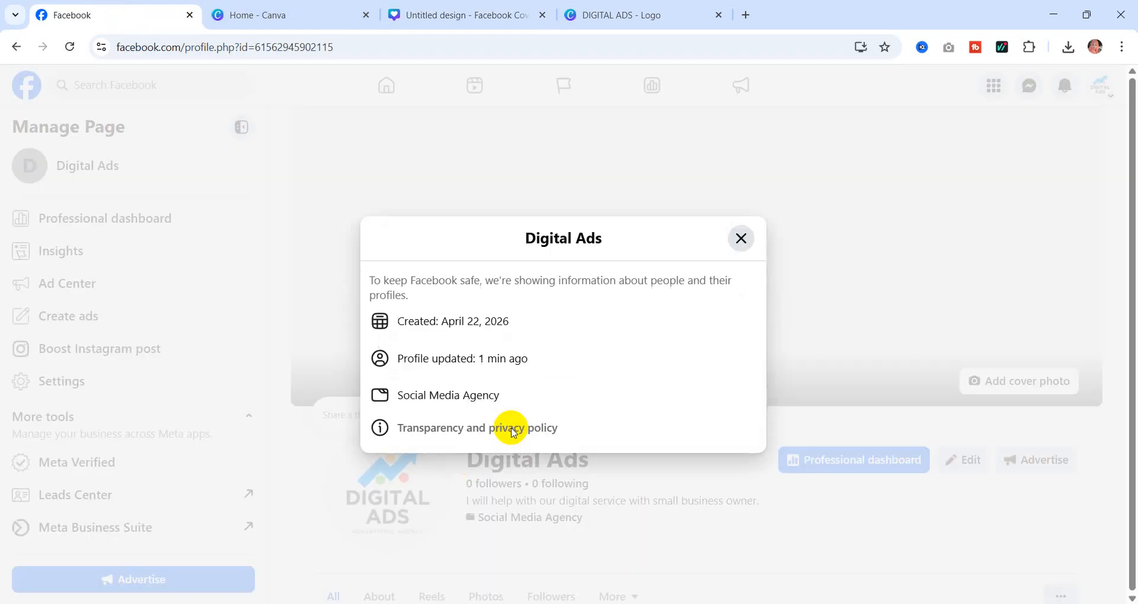
{"action": "left_click_drag", "start_coordinate": [521, 242], "coordinate": [617, 242]}
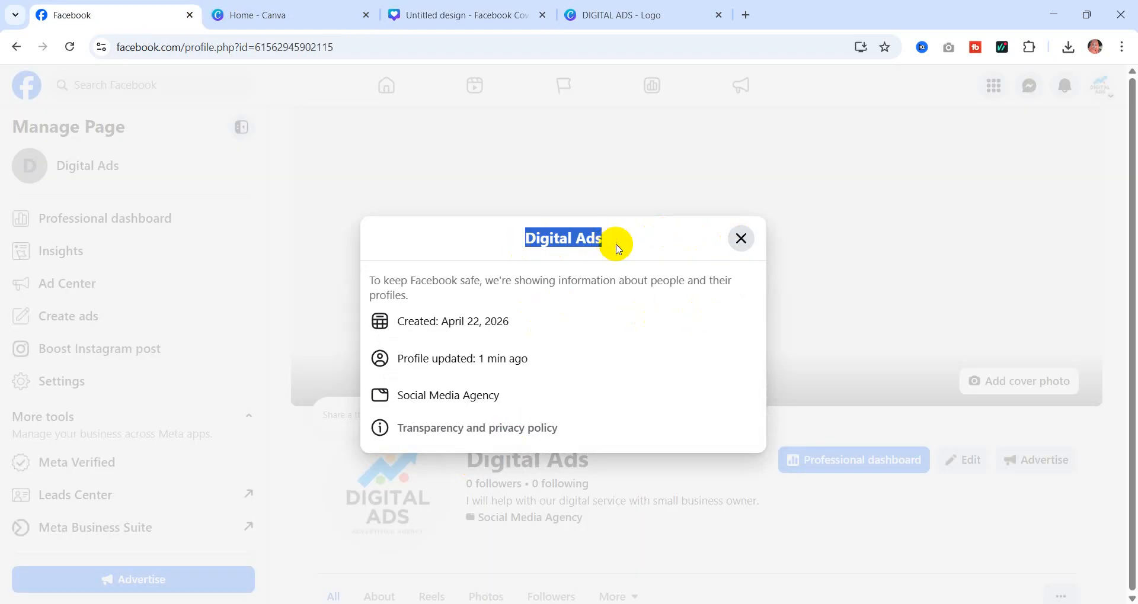
{"action": "right_click", "coordinate": [557, 237]}
{"action": "left_click", "coordinate": [587, 251]}
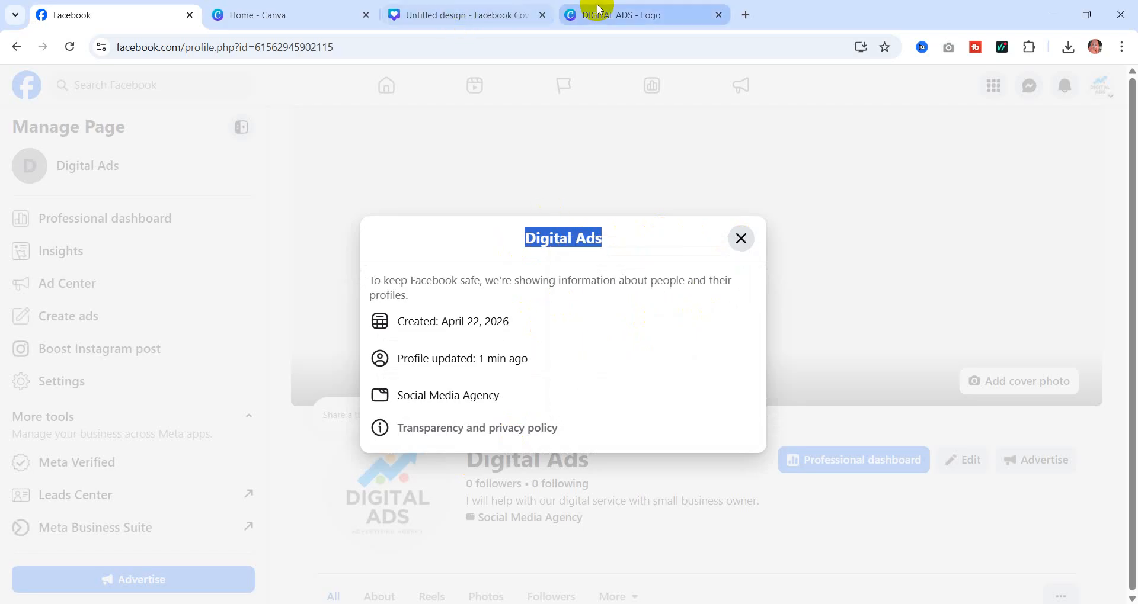
- Return to the Canva cover design and replace the LICERIA COMPANY text with the copied Page name
{"action": "left_click", "coordinate": [611, 15]}
{"action": "left_click", "coordinate": [330, 10]}
{"action": "left_click", "coordinate": [459, 15]}
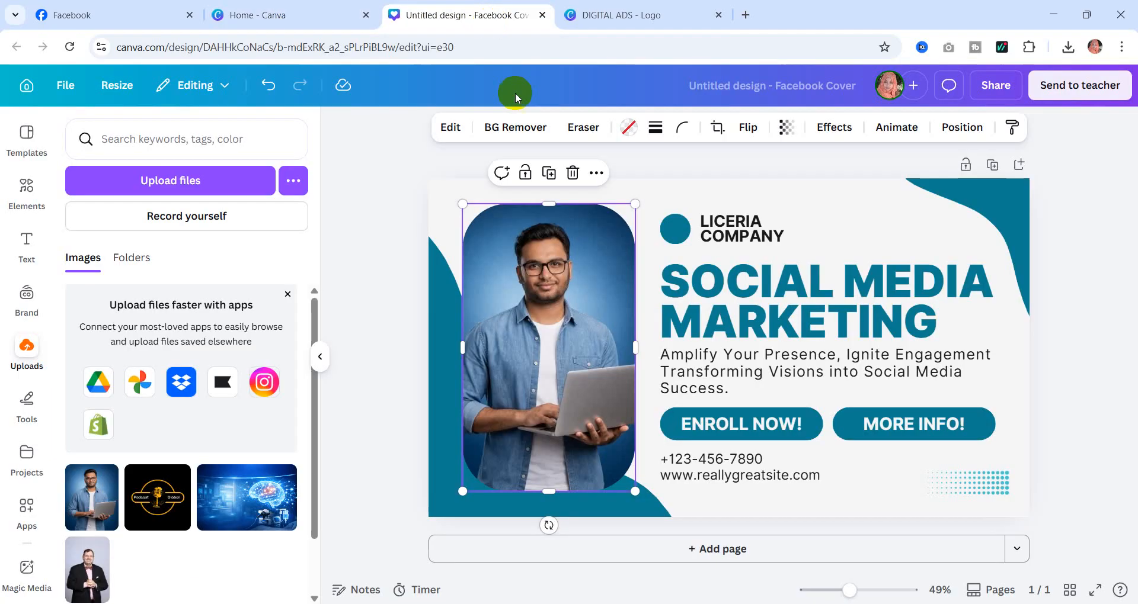
{"action": "double_click", "coordinate": [720, 233]}
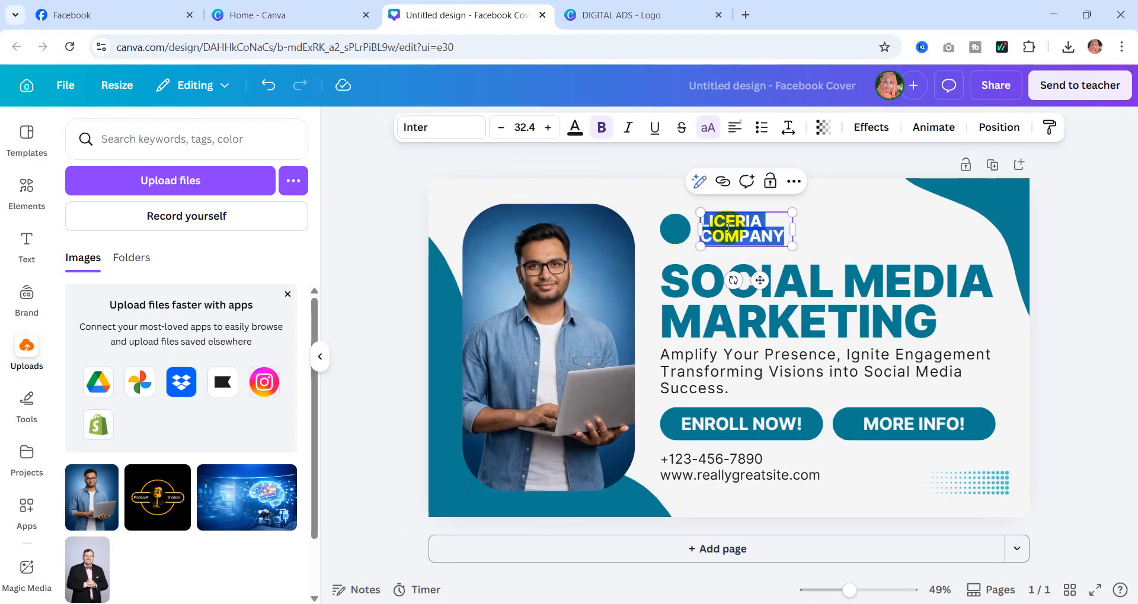
{"action": "key", "text": "ctrl+v"}
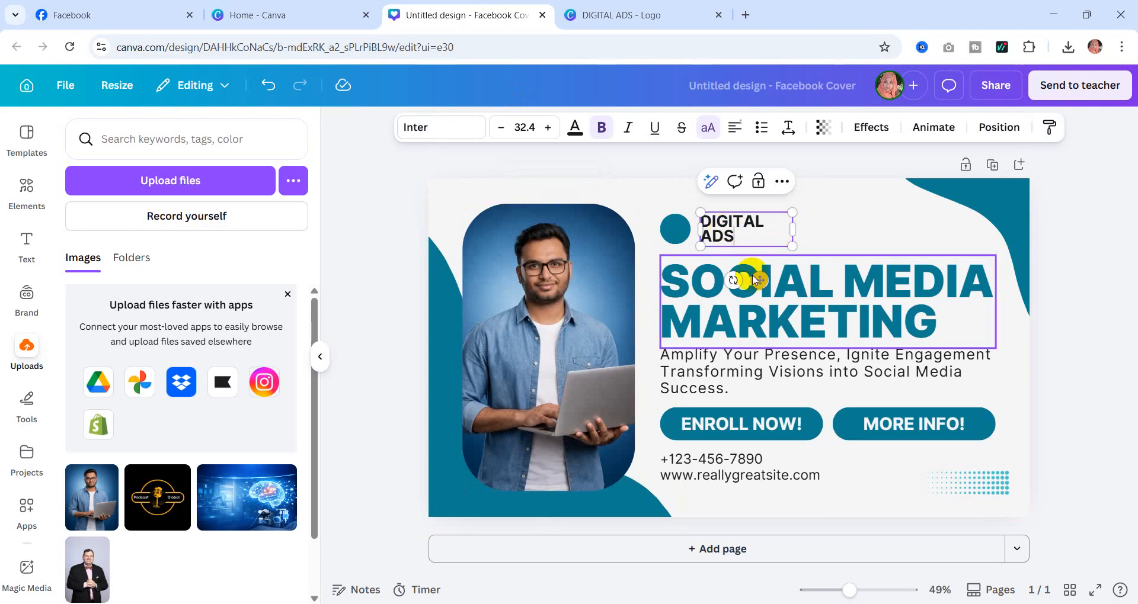
{"action": "left_click", "coordinate": [786, 321]}
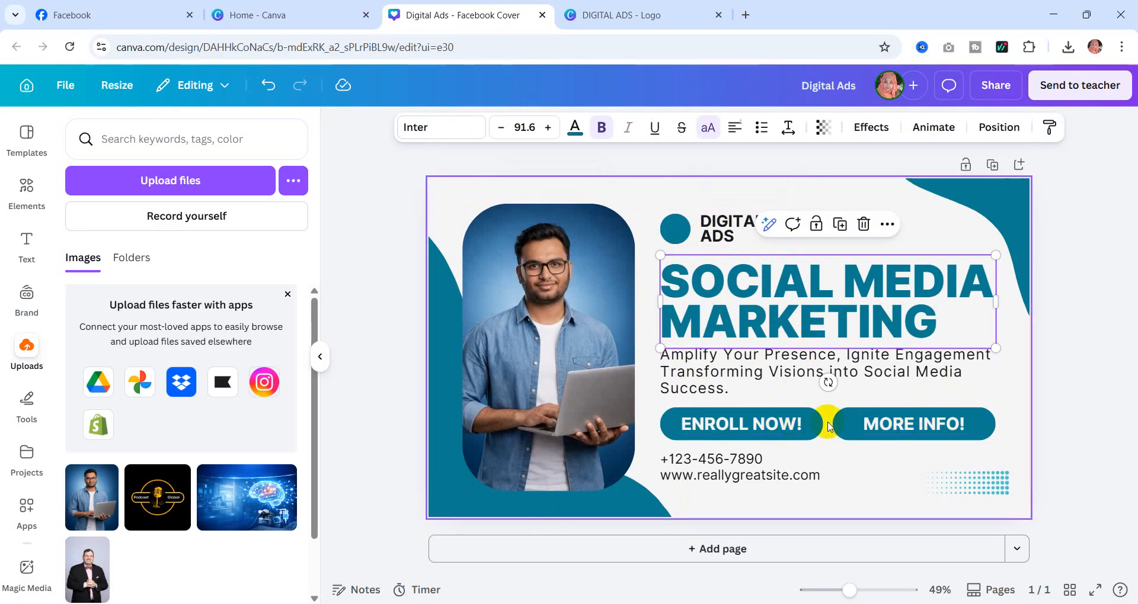
- Delete the ENROLL NOW! and MORE INFO! buttons and the placeholder phone number and website lines from the cover
{"action": "left_click", "coordinate": [818, 426]}
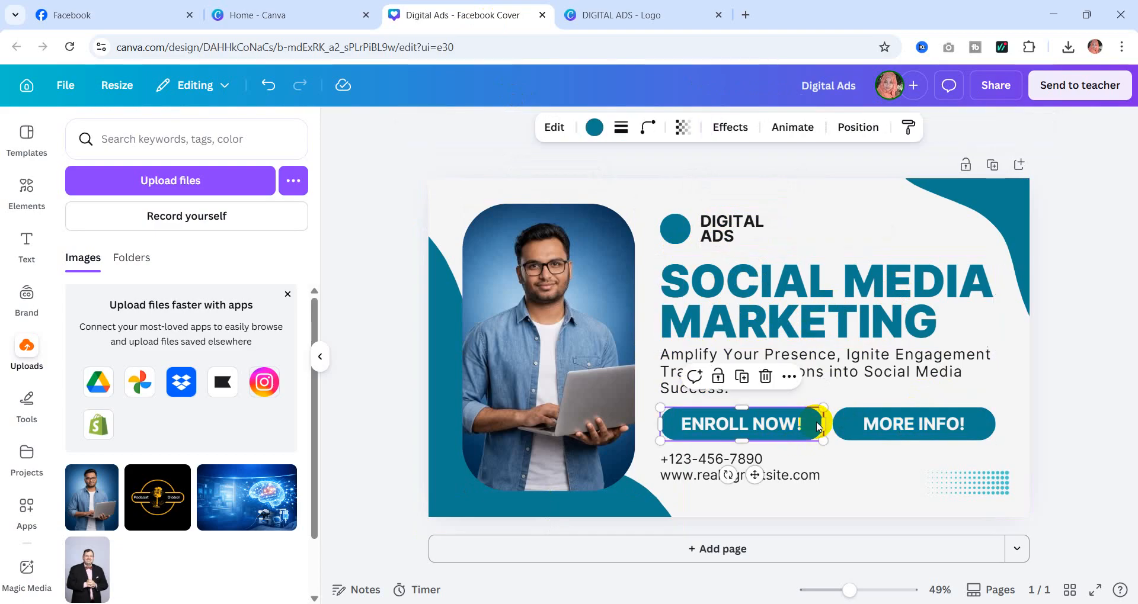
{"action": "key", "text": "Delete"}
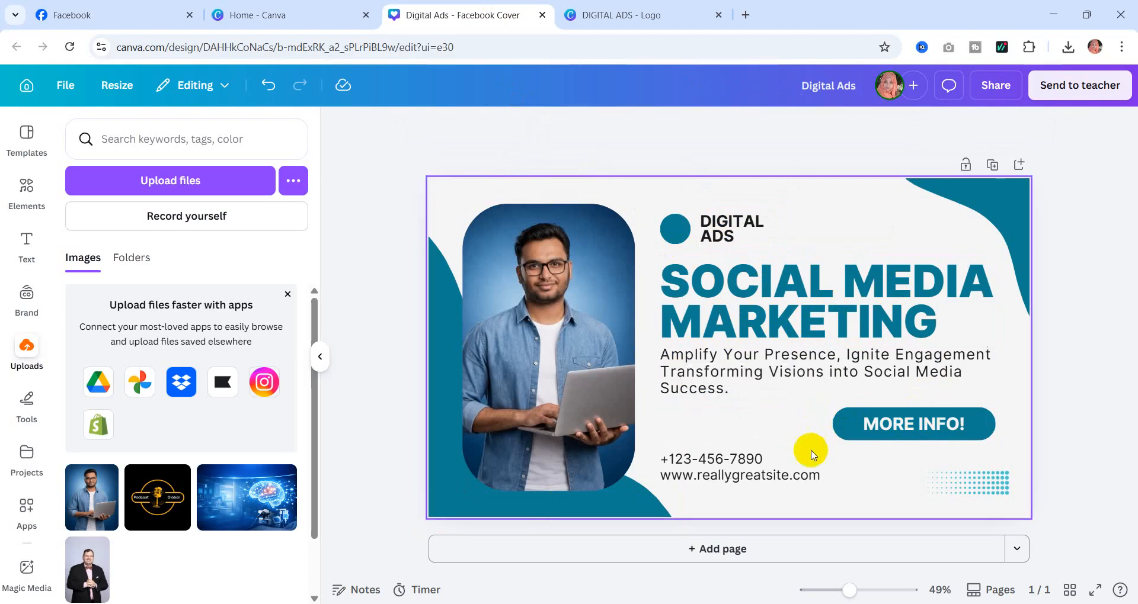
{"action": "left_click", "coordinate": [990, 423]}
{"action": "key", "text": "Delete"}
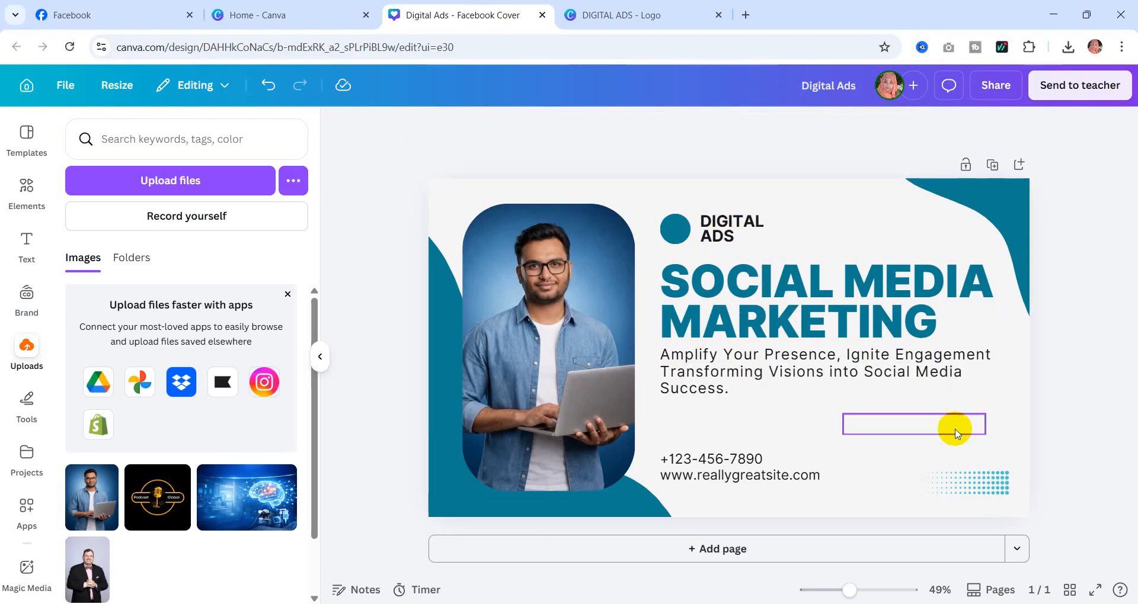
{"action": "left_click", "coordinate": [763, 461]}
{"action": "key", "text": "Delete"}
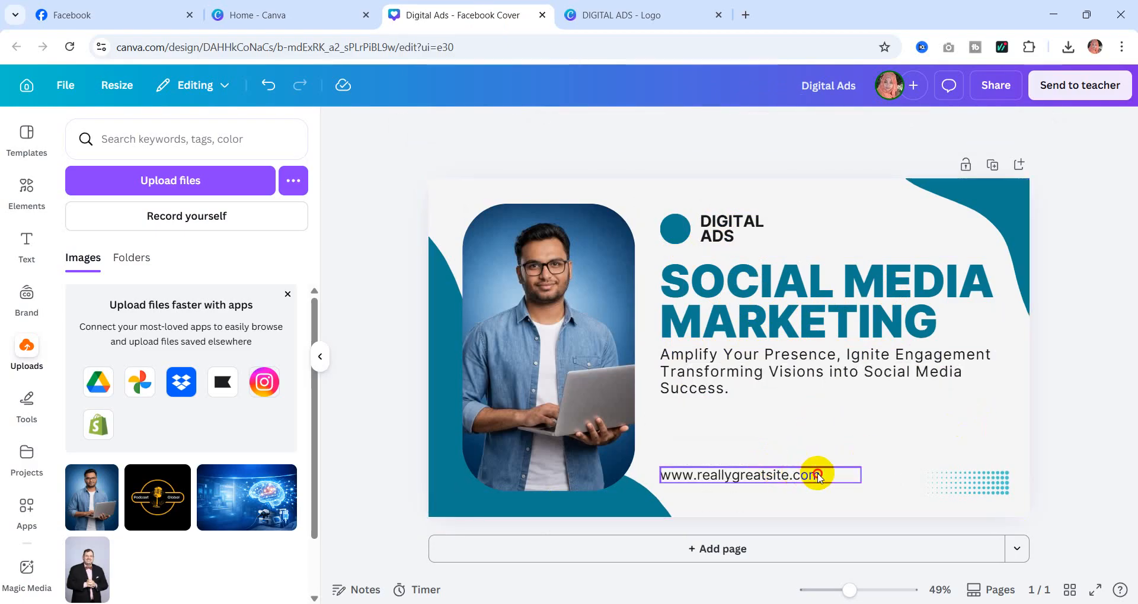
{"action": "left_click", "coordinate": [812, 472]}
{"action": "key", "text": "Delete"}
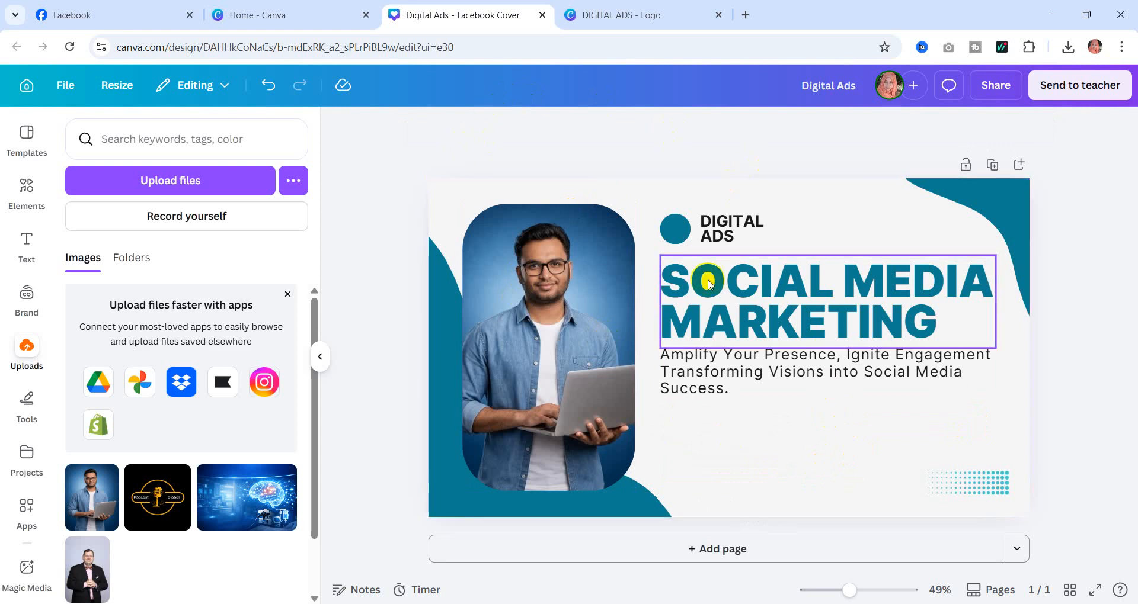
- Download the cover design as a JPG at size 1 with the quality raised to the maximum
{"action": "left_click", "coordinate": [989, 83]}
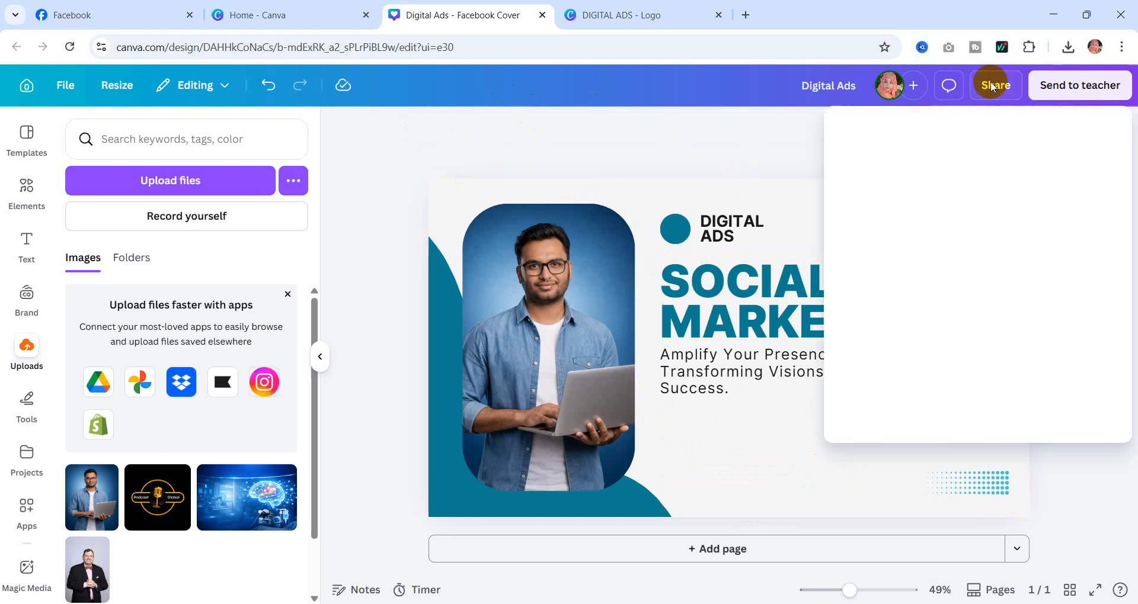
{"action": "left_click", "coordinate": [869, 430]}
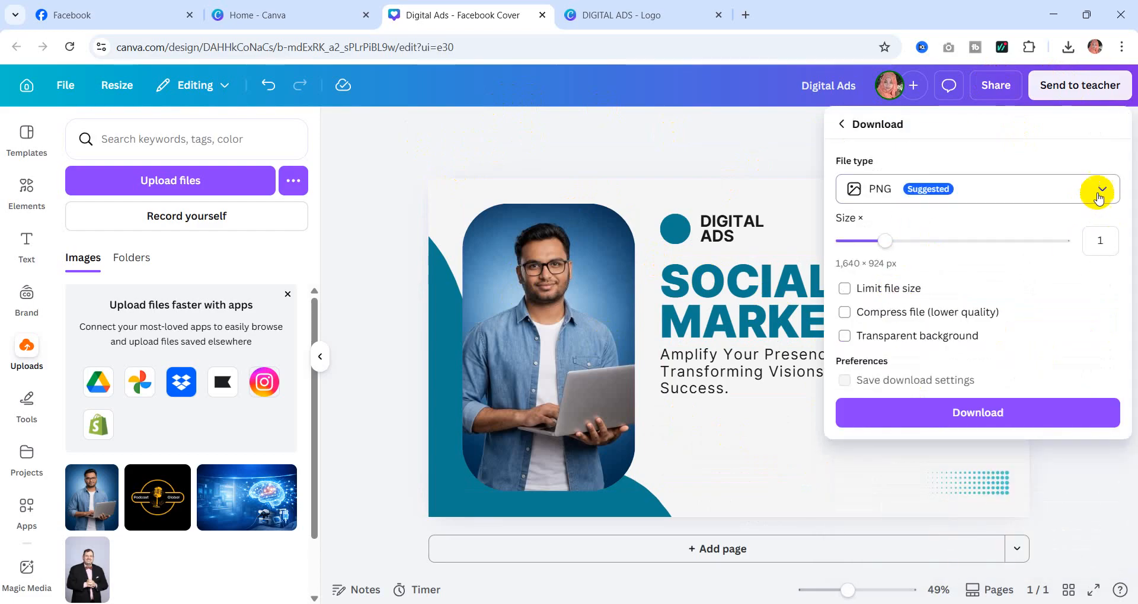
{"action": "left_click", "coordinate": [1101, 190]}
{"action": "left_click", "coordinate": [889, 234]}
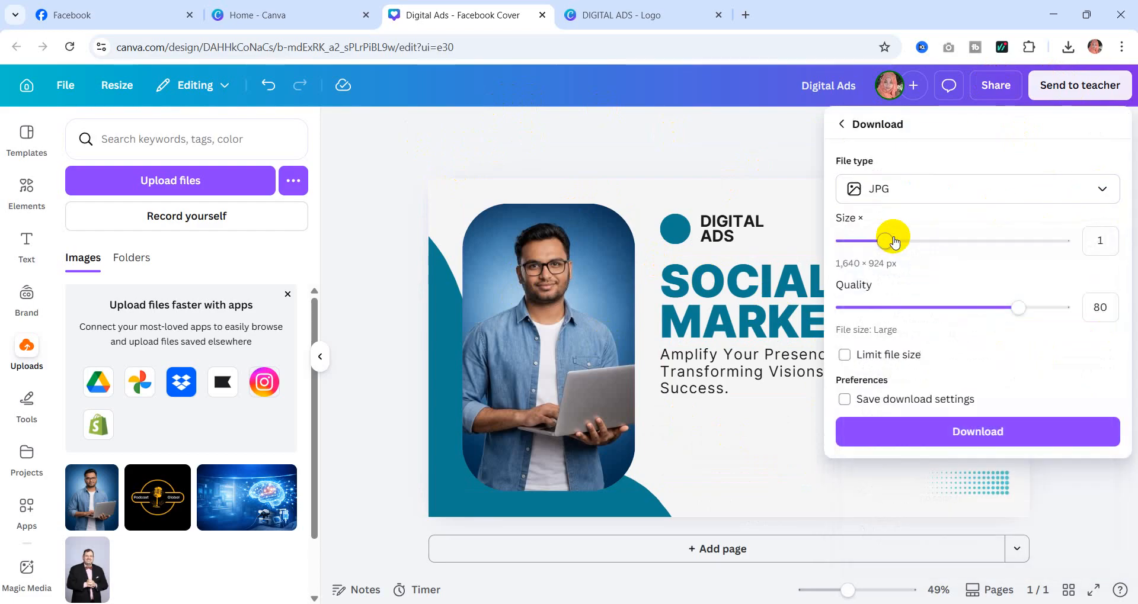
{"action": "left_click_drag", "start_coordinate": [1043, 309], "coordinate": [1069, 307]}
{"action": "left_click", "coordinate": [977, 431]}
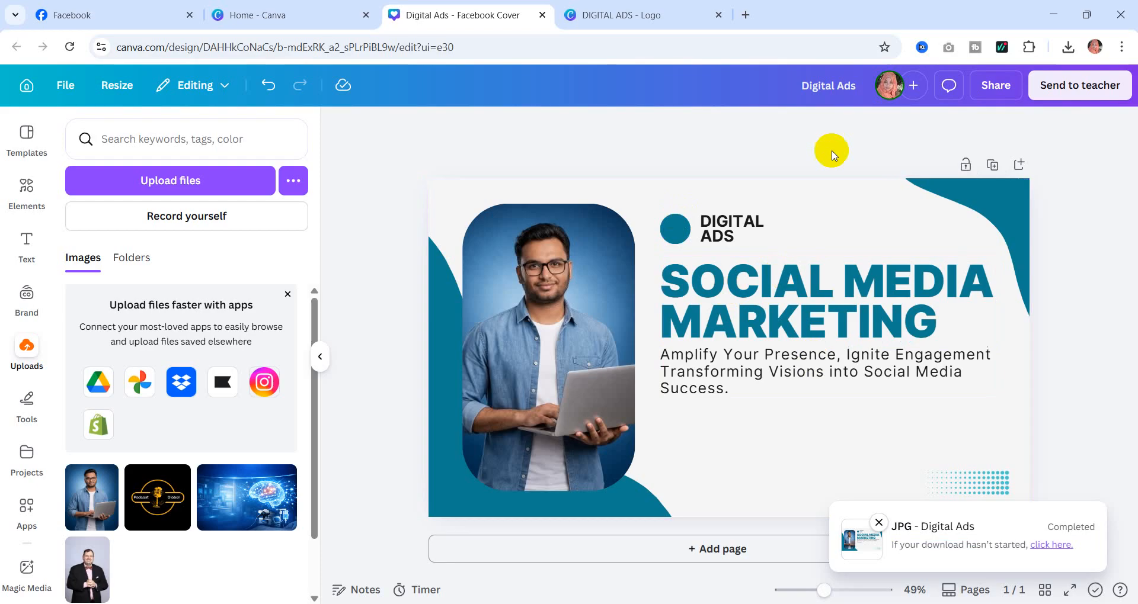
- Switch to the Digital Ads Facebook Page and close its page information dialog
{"action": "left_click", "coordinate": [1053, 16]}
{"action": "left_click", "coordinate": [1053, 16]}
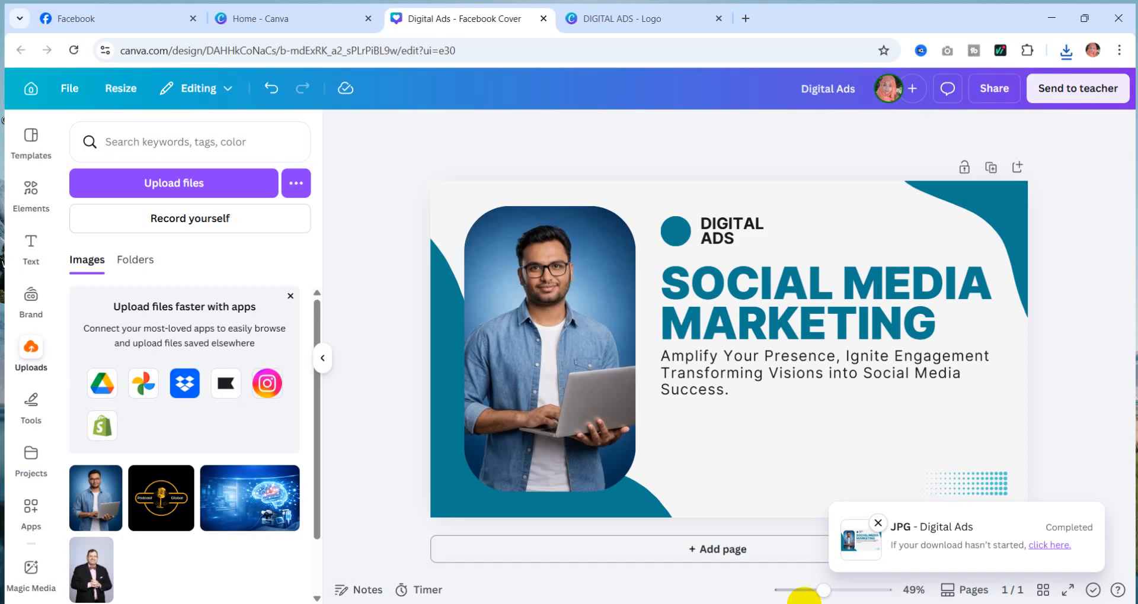
{"action": "left_click", "coordinate": [89, 12]}
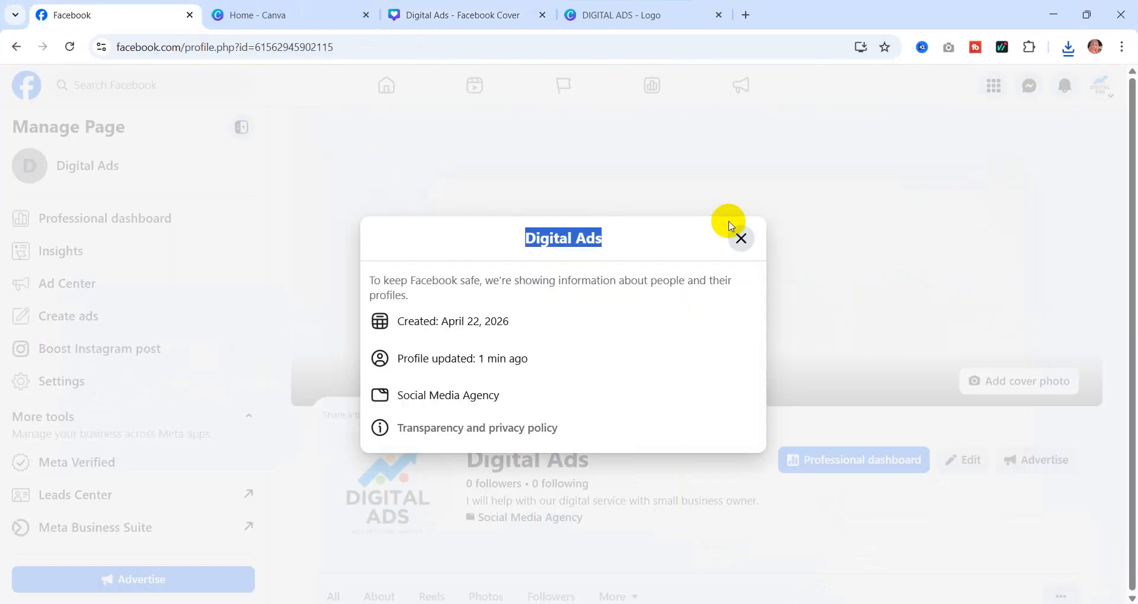
{"action": "left_click", "coordinate": [741, 238]}
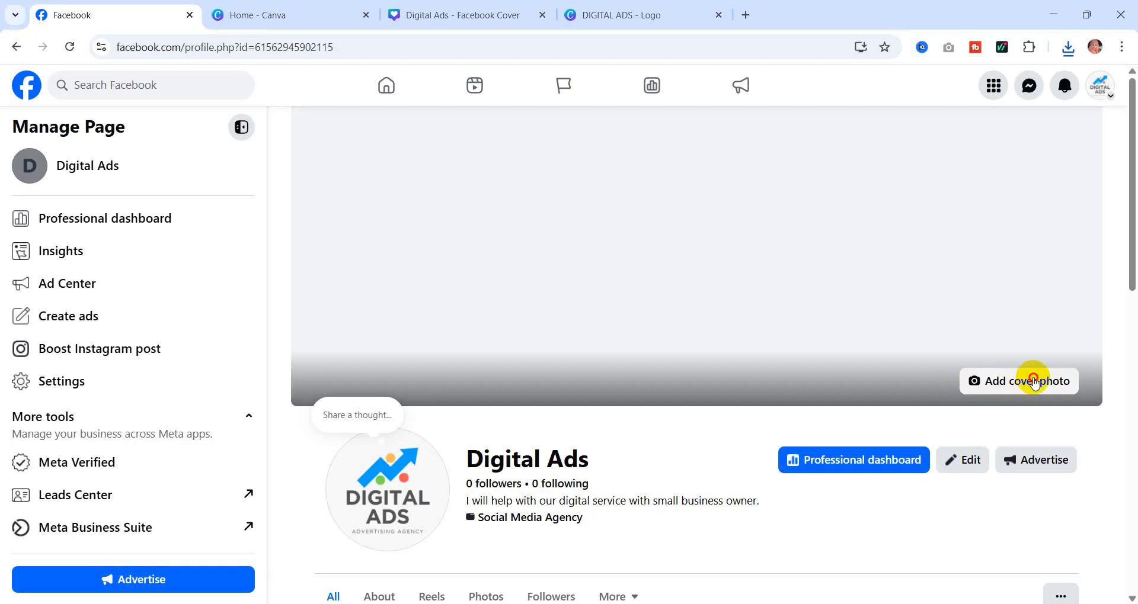
- Upload the Digital Ads JPG from the Downloads folder as the Page's cover photo and save the change
{"action": "left_click", "coordinate": [1034, 382]}
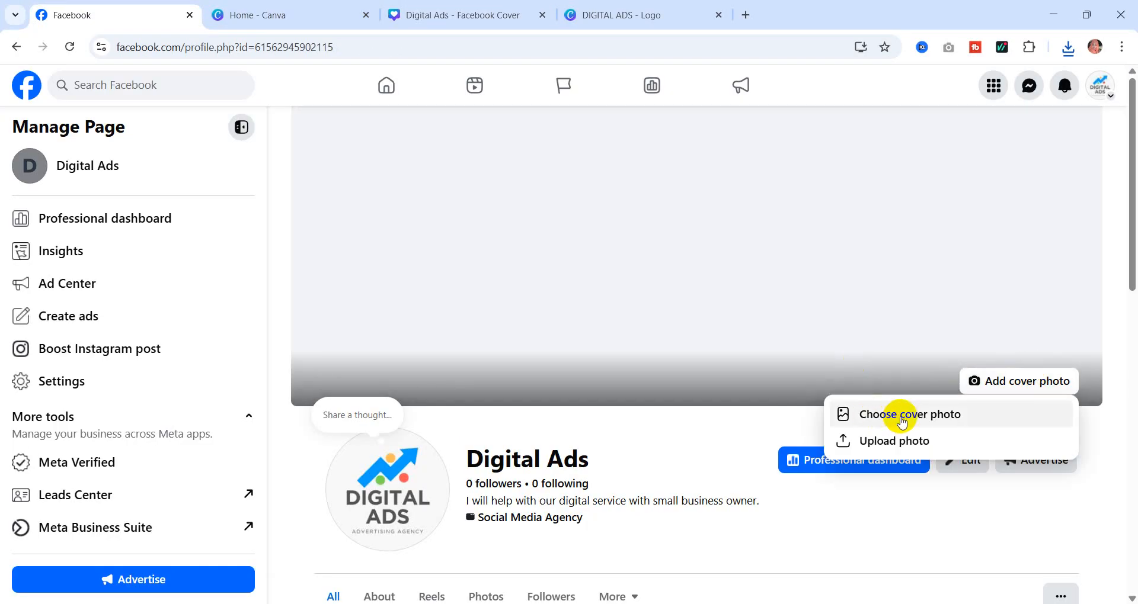
{"action": "left_click", "coordinate": [894, 442]}
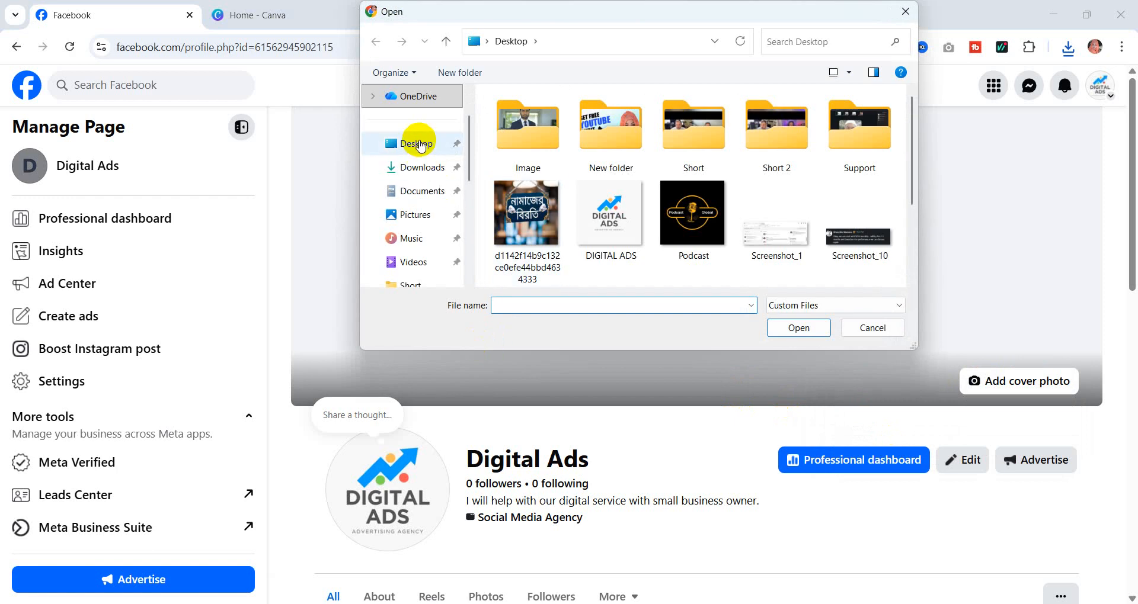
{"action": "left_click", "coordinate": [418, 168]}
{"action": "left_click", "coordinate": [537, 137]}
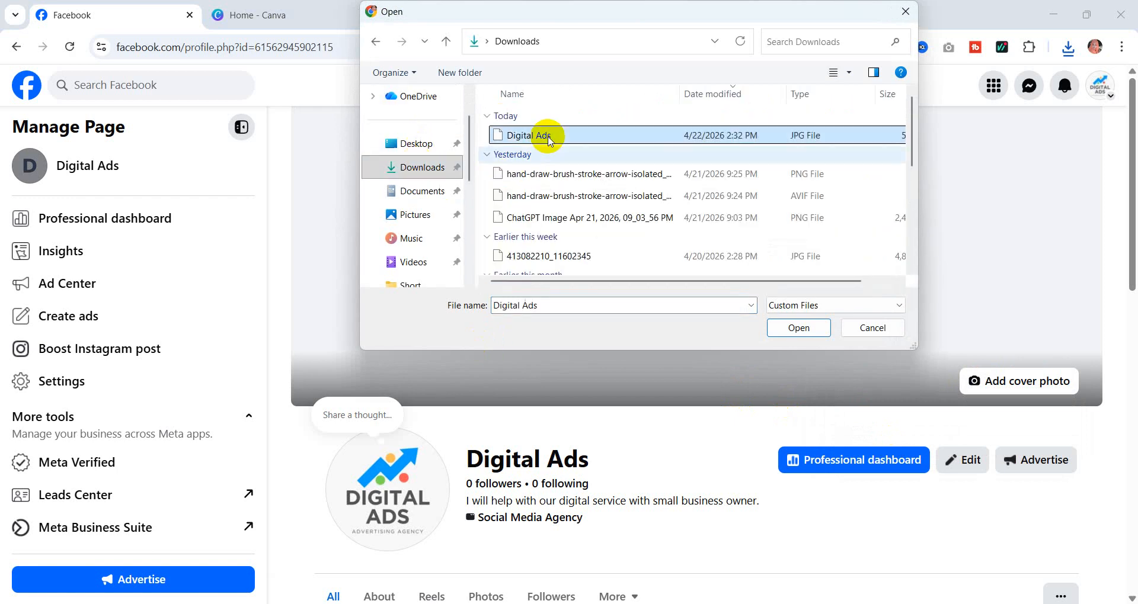
{"action": "left_click", "coordinate": [801, 328]}
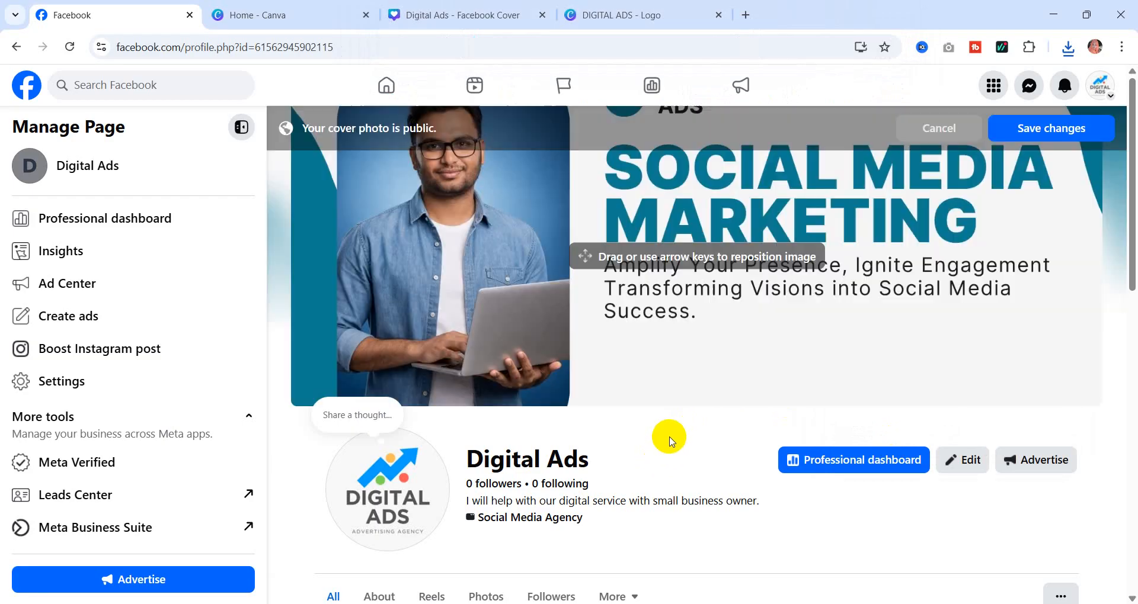
{"action": "left_click", "coordinate": [1062, 129]}
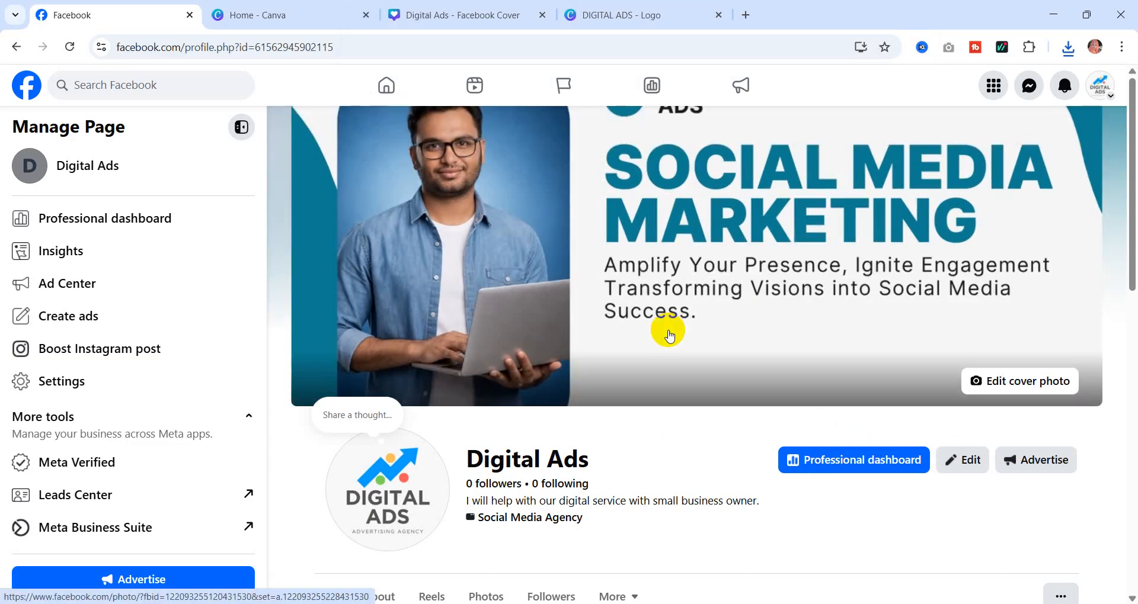
{"action": "scroll", "coordinate": [677, 334], "scroll_direction": "down", "scroll_amount": 6}
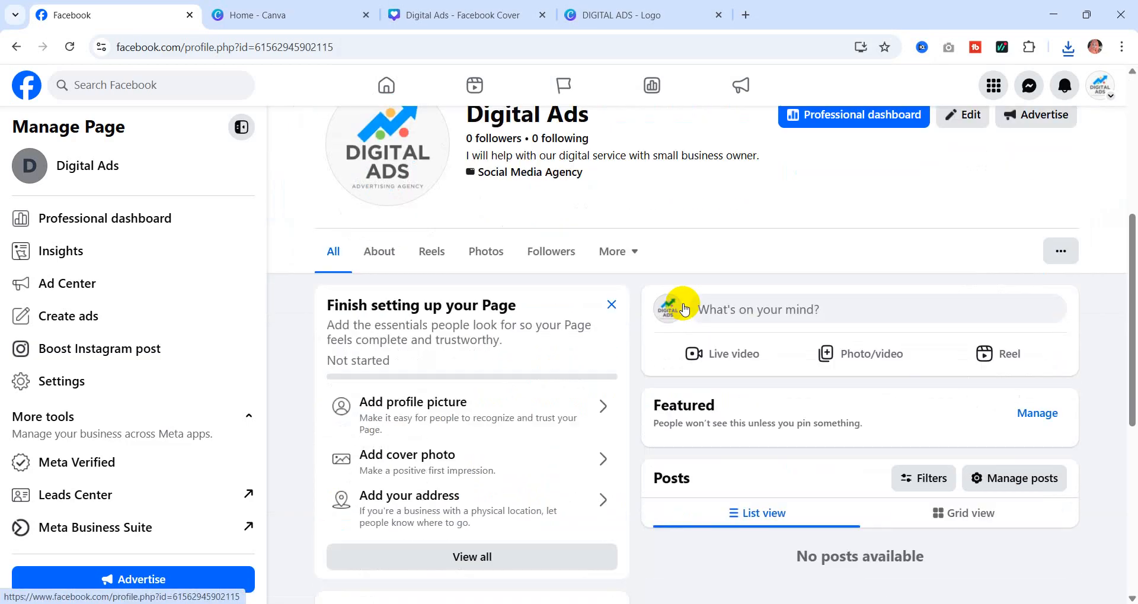
- Look through the Digital Ads Page's About section and its categories, and return to the Page's full overview
{"action": "scroll", "coordinate": [681, 300], "scroll_direction": "up", "scroll_amount": 4}
{"action": "scroll", "coordinate": [680, 302], "scroll_direction": "down", "scroll_amount": 3}
{"action": "scroll", "coordinate": [627, 298], "scroll_direction": "down", "scroll_amount": 1}
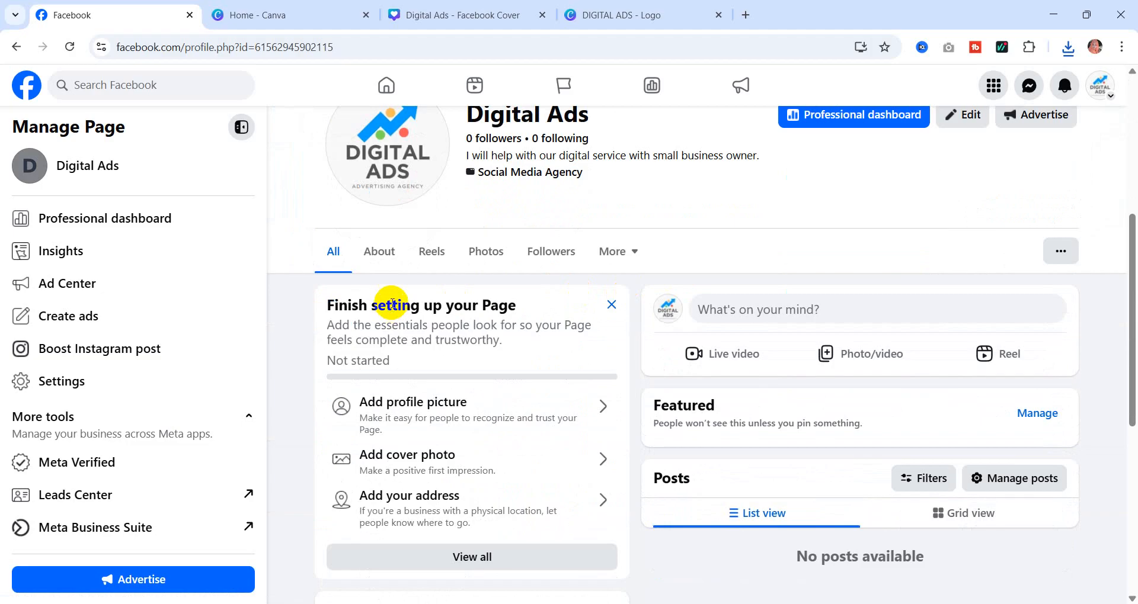
{"action": "left_click", "coordinate": [385, 254]}
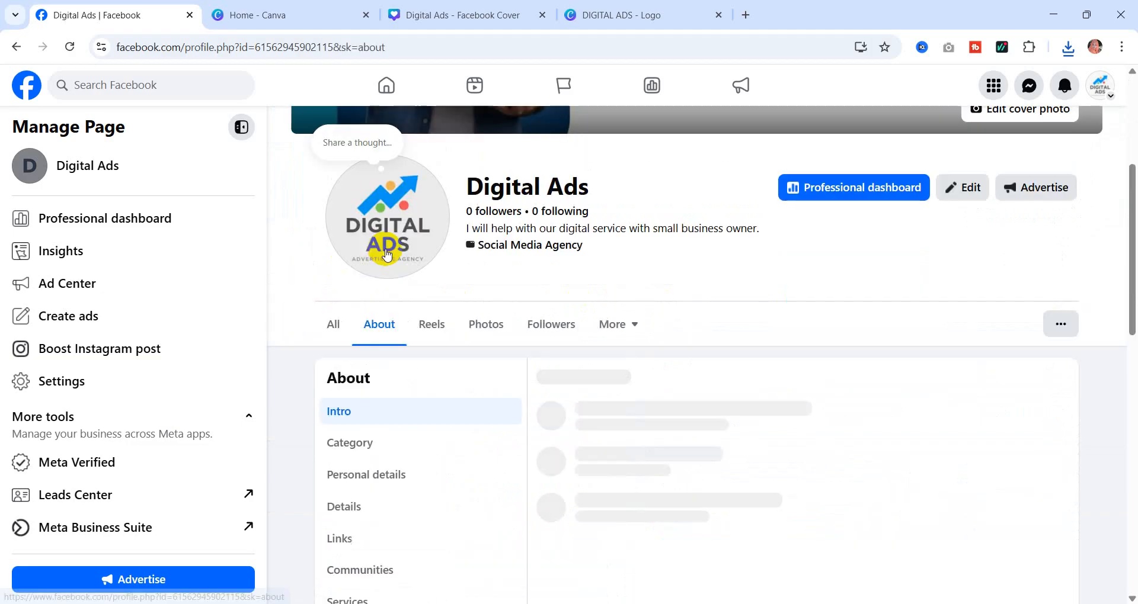
{"action": "scroll", "coordinate": [538, 300], "scroll_direction": "down", "scroll_amount": 6}
{"action": "scroll", "coordinate": [515, 290], "scroll_direction": "down", "scroll_amount": 6}
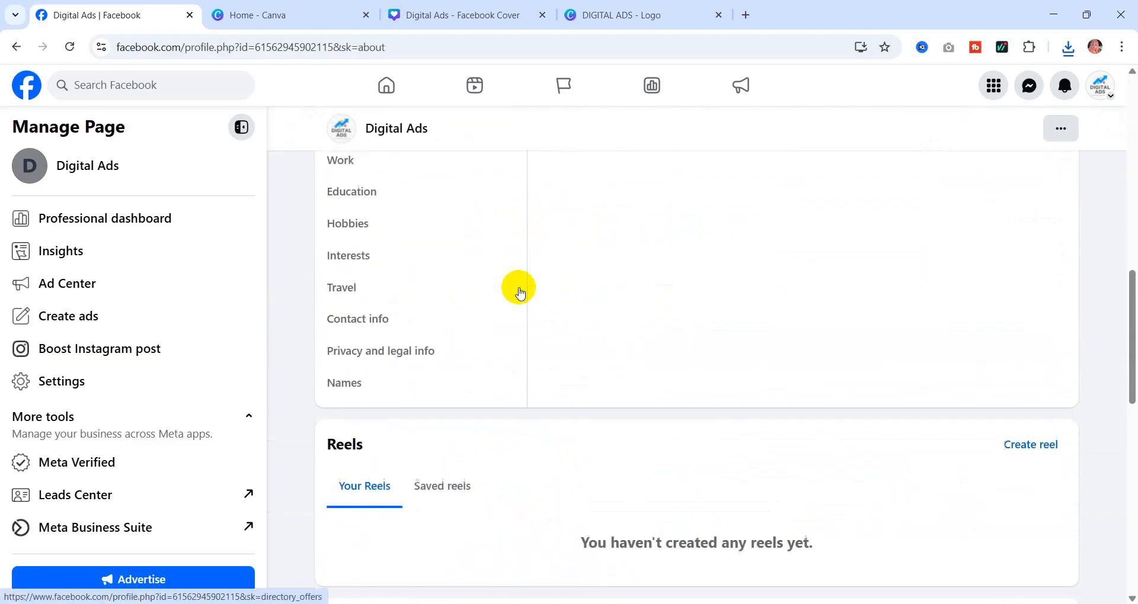
{"action": "scroll", "coordinate": [635, 360], "scroll_direction": "up", "scroll_amount": 14}
{"action": "scroll", "coordinate": [659, 358], "scroll_direction": "down", "scroll_amount": 6}
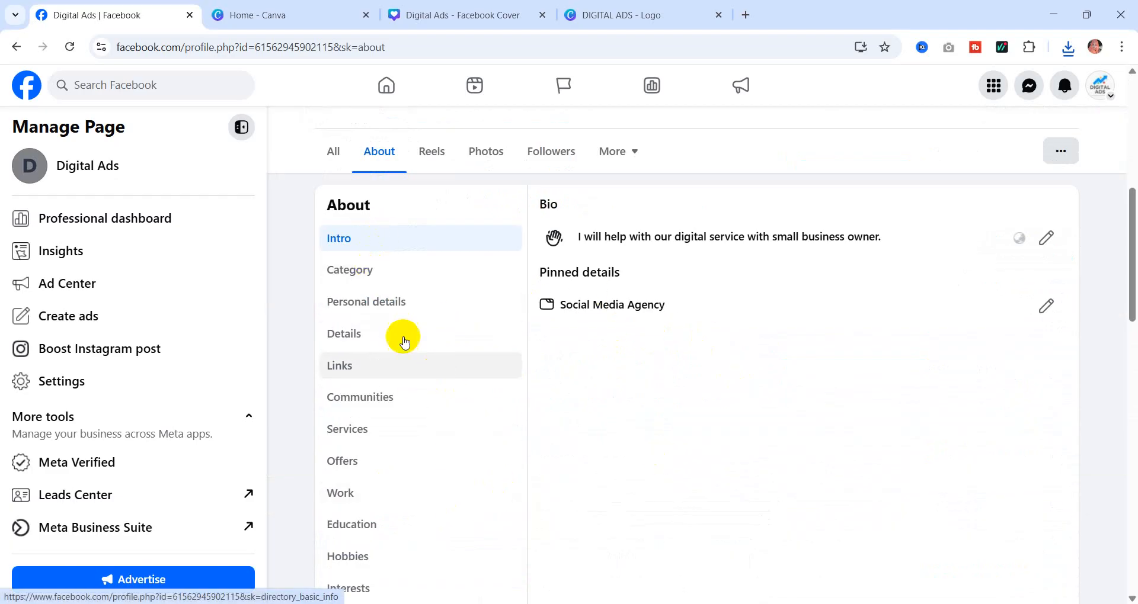
{"action": "left_click", "coordinate": [333, 154]}
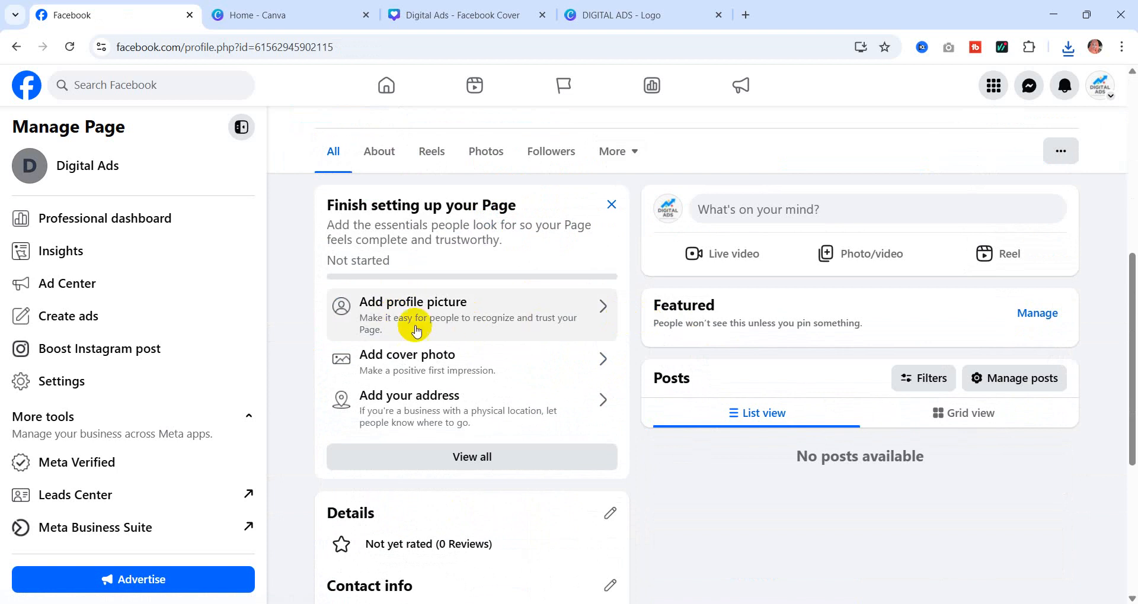
- Reload the Page and review its setup prompts, details, contact info and recent posts
{"action": "left_click", "coordinate": [69, 46]}
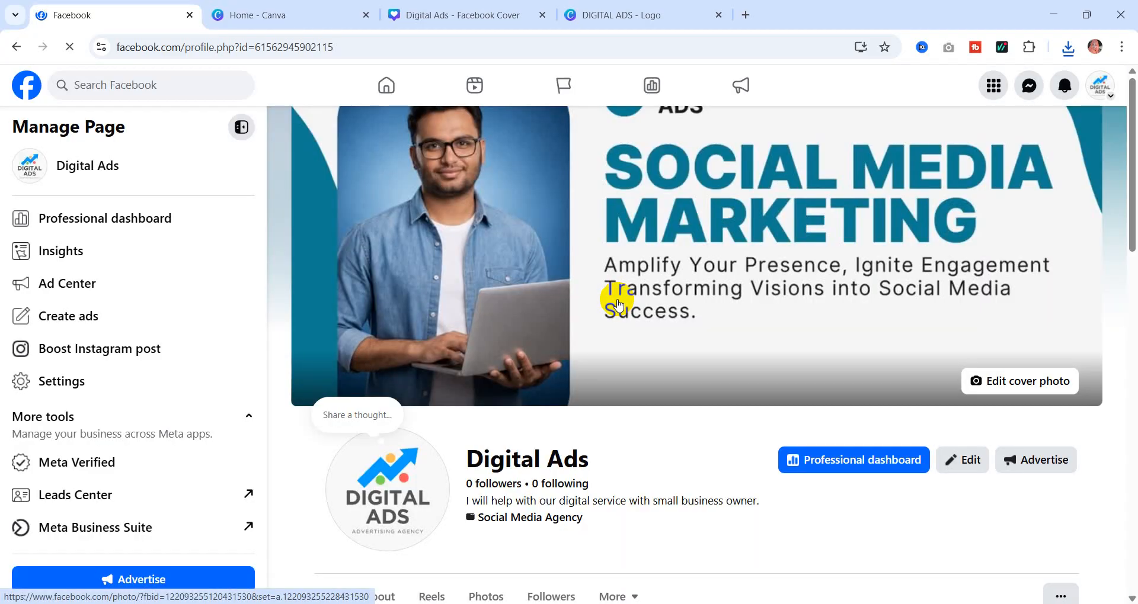
{"action": "scroll", "coordinate": [618, 301], "scroll_direction": "down", "scroll_amount": 5}
{"action": "scroll", "coordinate": [618, 300], "scroll_direction": "down", "scroll_amount": 3}
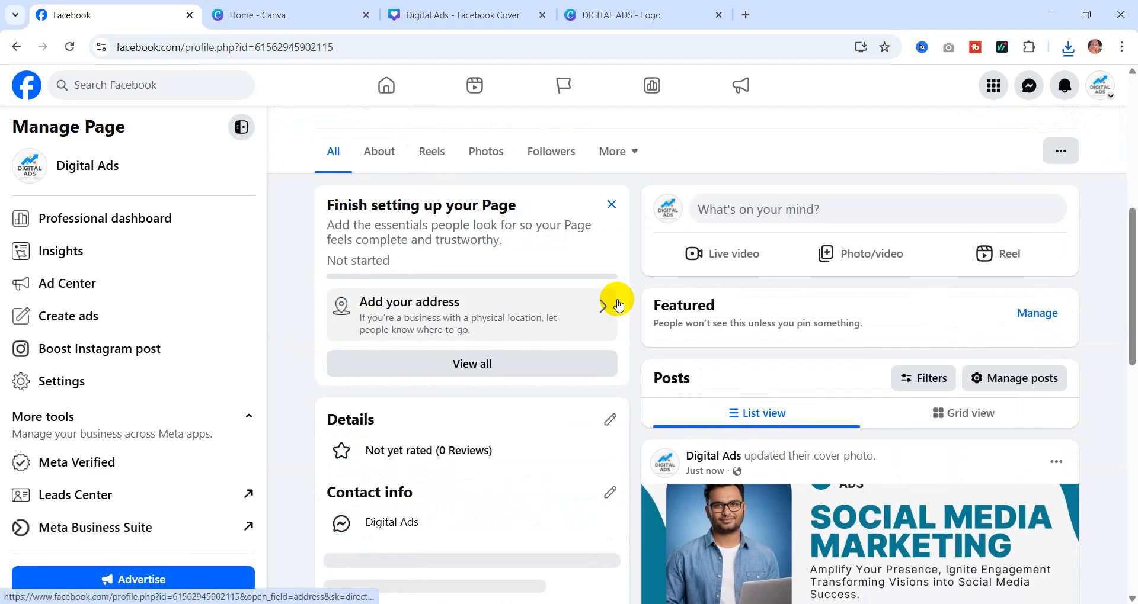
{"action": "scroll", "coordinate": [618, 301], "scroll_direction": "down", "scroll_amount": 3}
{"action": "scroll", "coordinate": [592, 293], "scroll_direction": "down", "scroll_amount": 1}
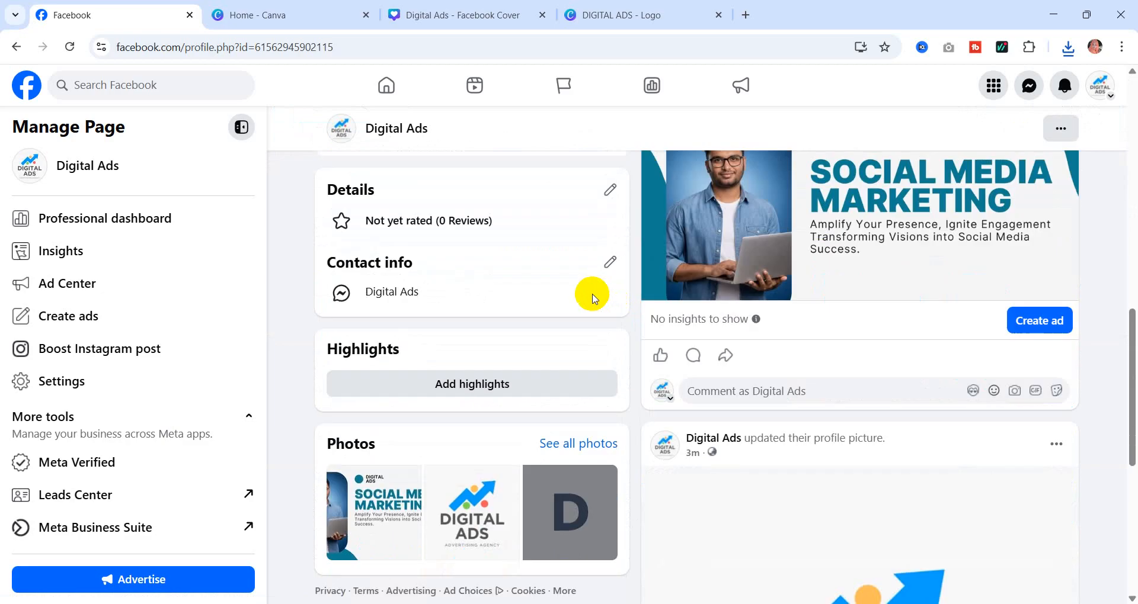
{"action": "scroll", "coordinate": [480, 309], "scroll_direction": "up", "scroll_amount": 3}
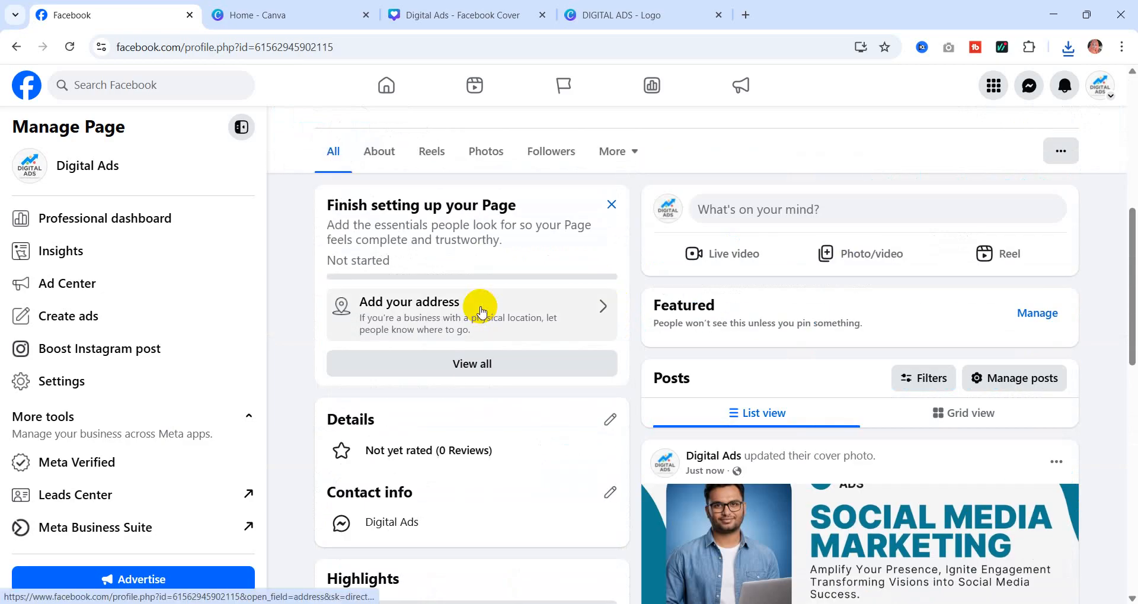
- Open the complete list of Page setup tasks and review both the remaining and the completed ones
{"action": "left_click", "coordinate": [473, 372]}
{"action": "scroll", "coordinate": [628, 335], "scroll_direction": "down", "scroll_amount": 3}
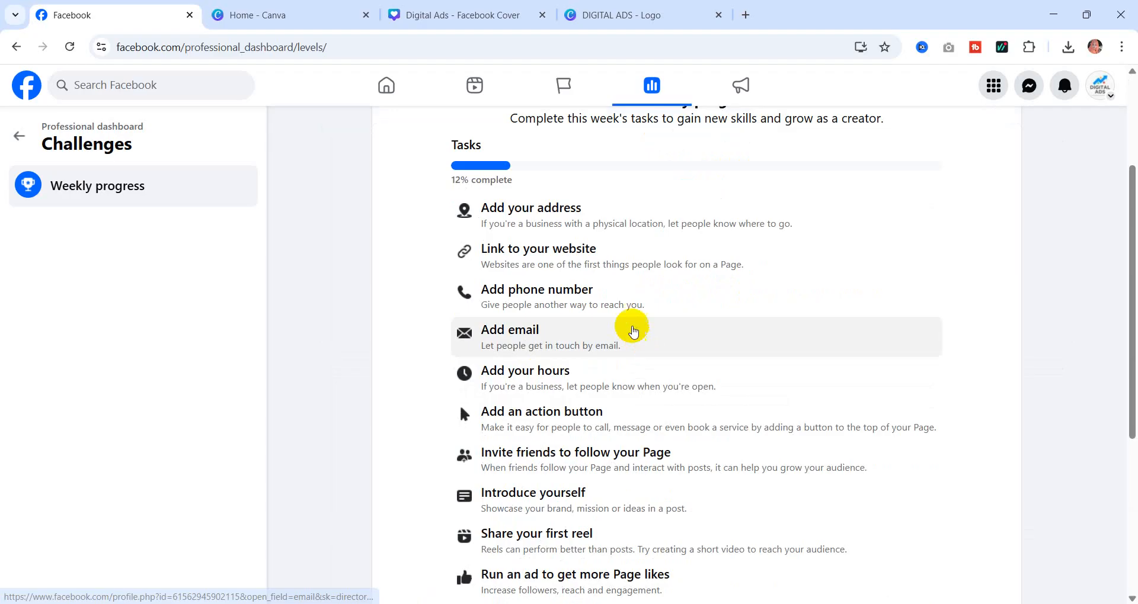
{"action": "scroll", "coordinate": [564, 249], "scroll_direction": "down", "scroll_amount": 3}
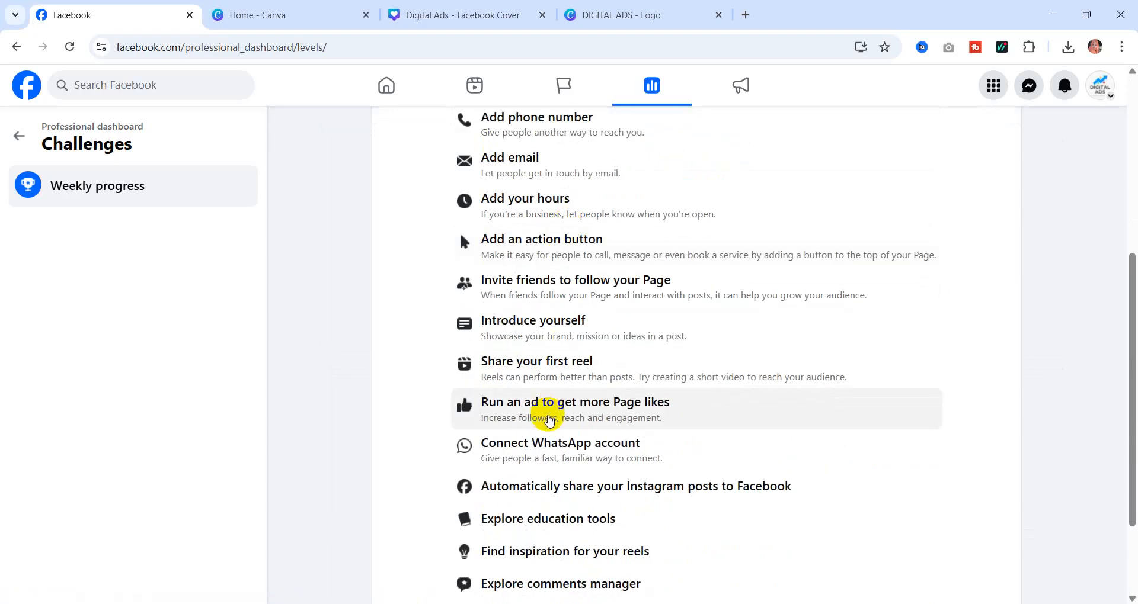
{"action": "scroll", "coordinate": [549, 421], "scroll_direction": "down", "scroll_amount": 2}
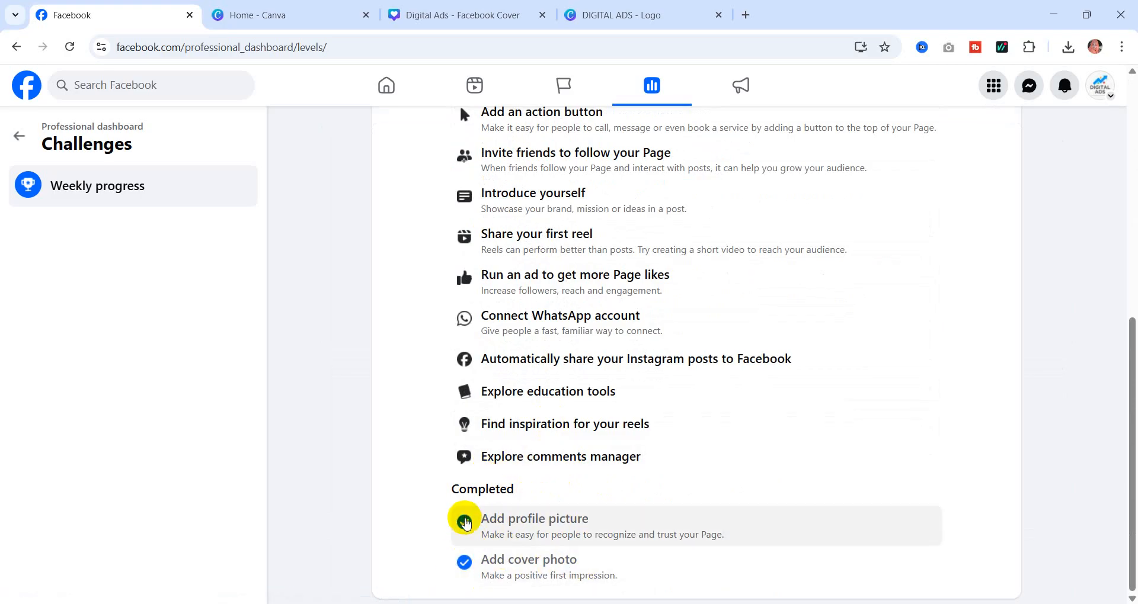
{"action": "scroll", "coordinate": [467, 519], "scroll_direction": "up", "scroll_amount": 8}
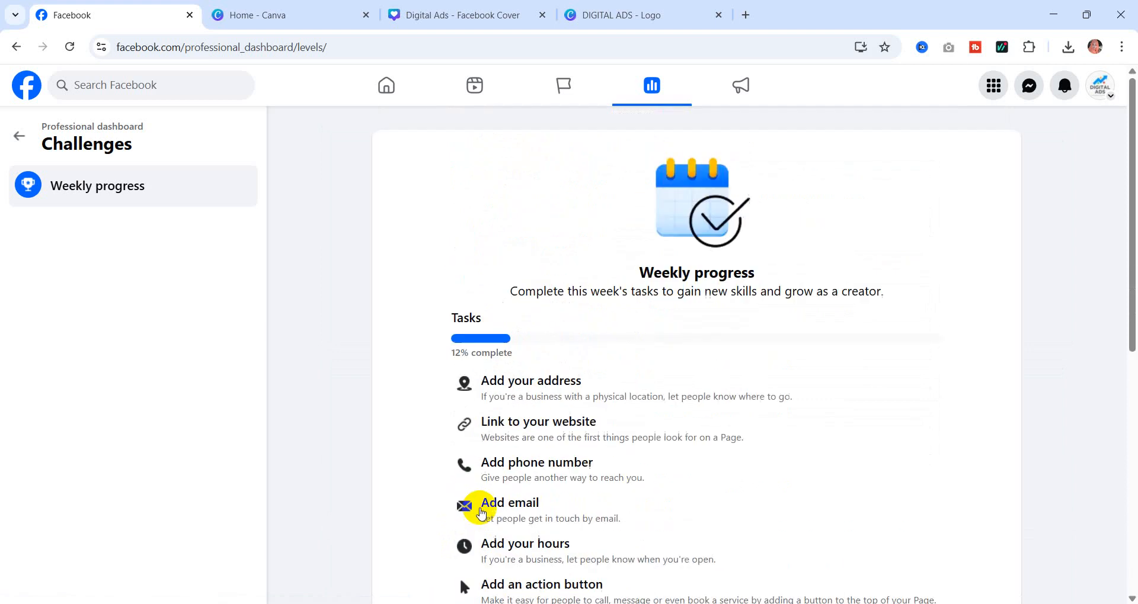
{"action": "scroll", "coordinate": [613, 319], "scroll_direction": "down", "scroll_amount": 3}
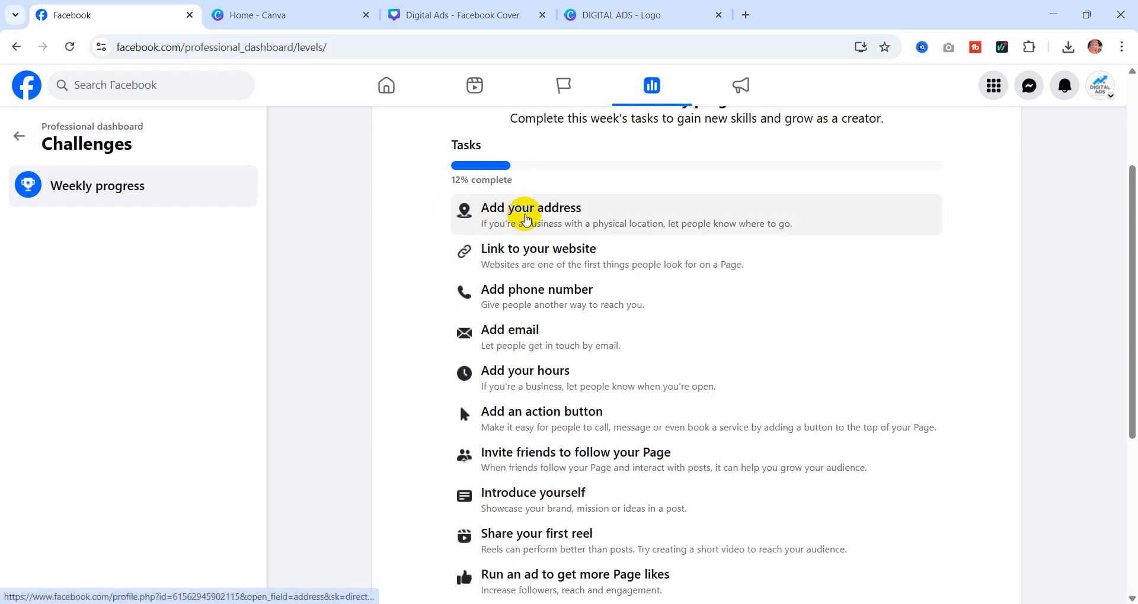
- Start the task for adding the business address and fill in the address and the matching suggested city in the Page's details
{"action": "left_click", "coordinate": [560, 210]}
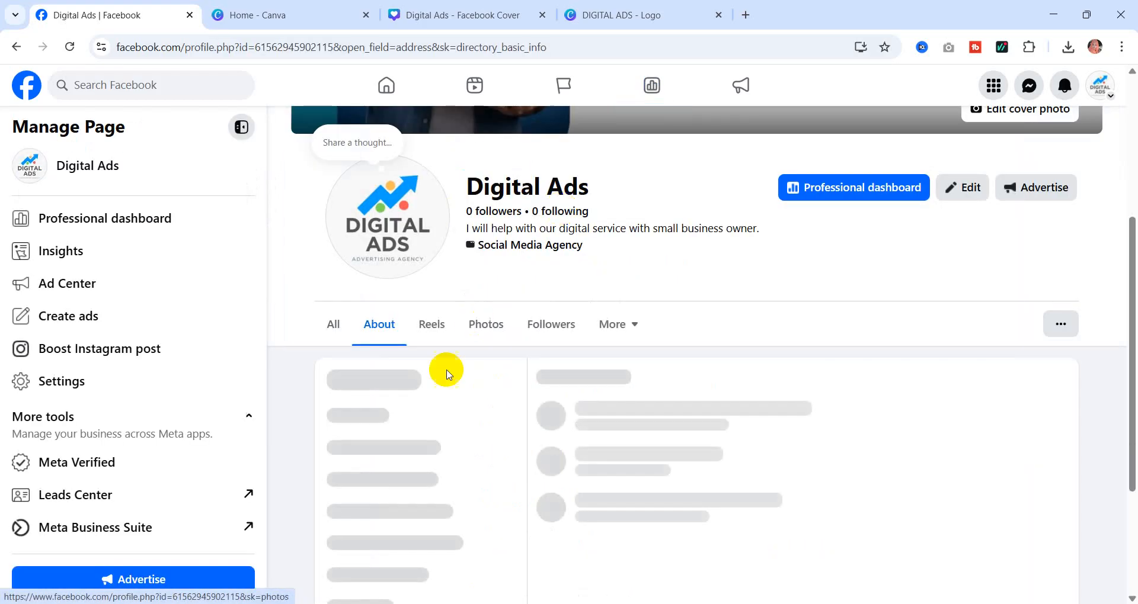
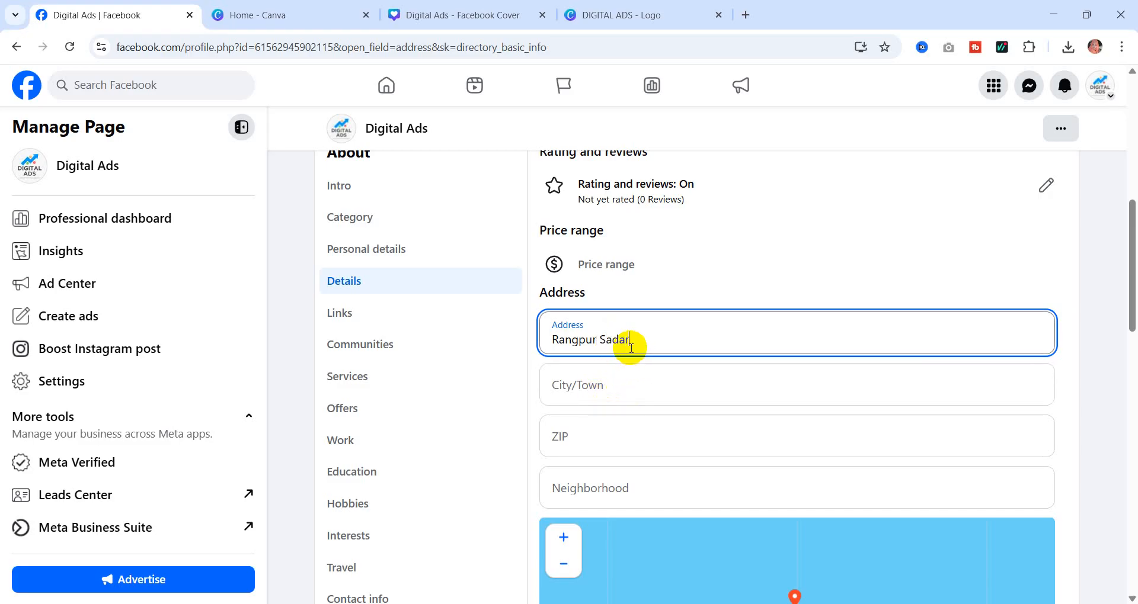
{"action": "left_click", "coordinate": [619, 382]}
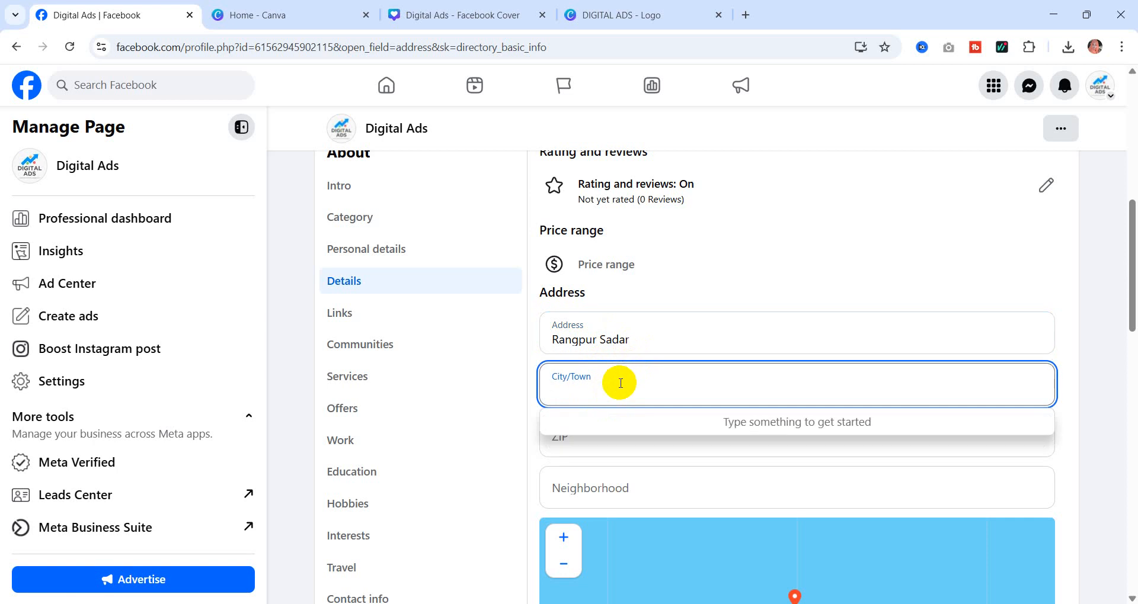
{"action": "type", "text": "Ra"}
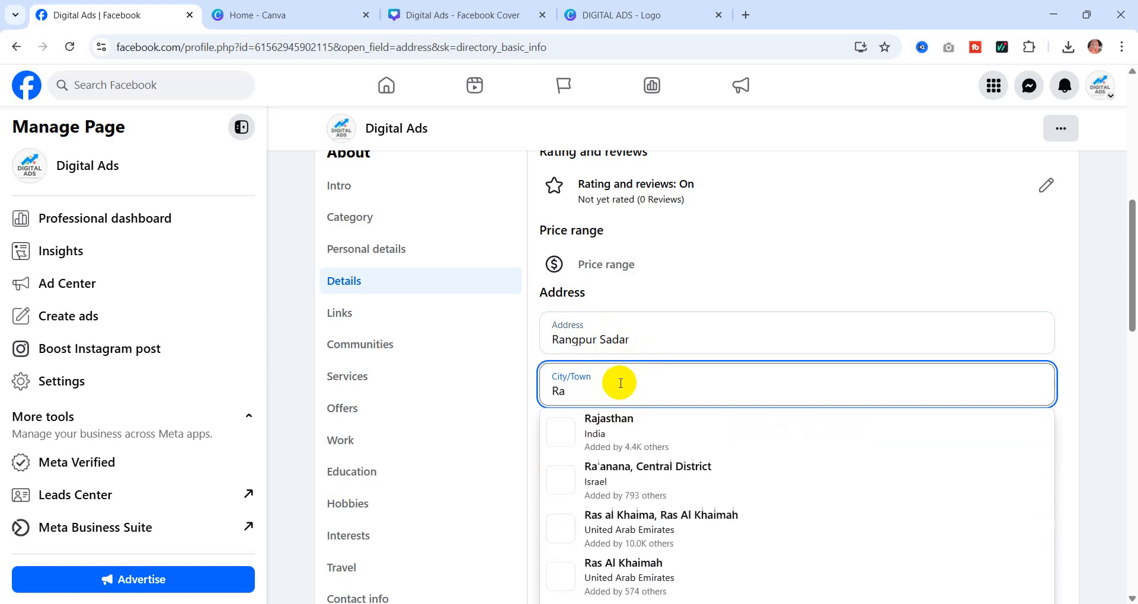
{"action": "type", "text": "n"}
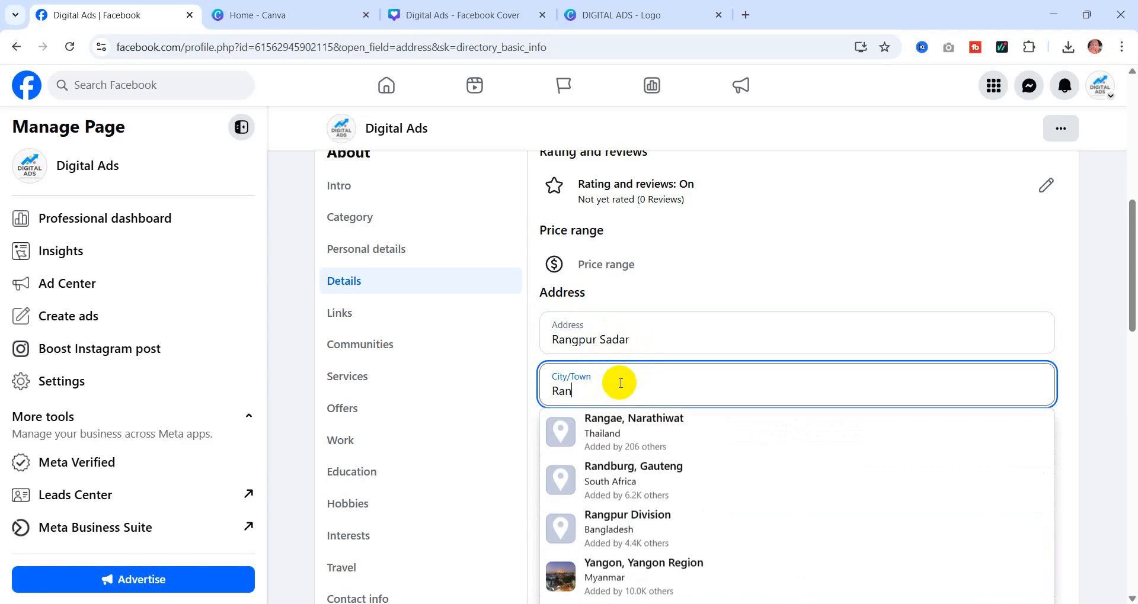
{"action": "type", "text": "gpu"}
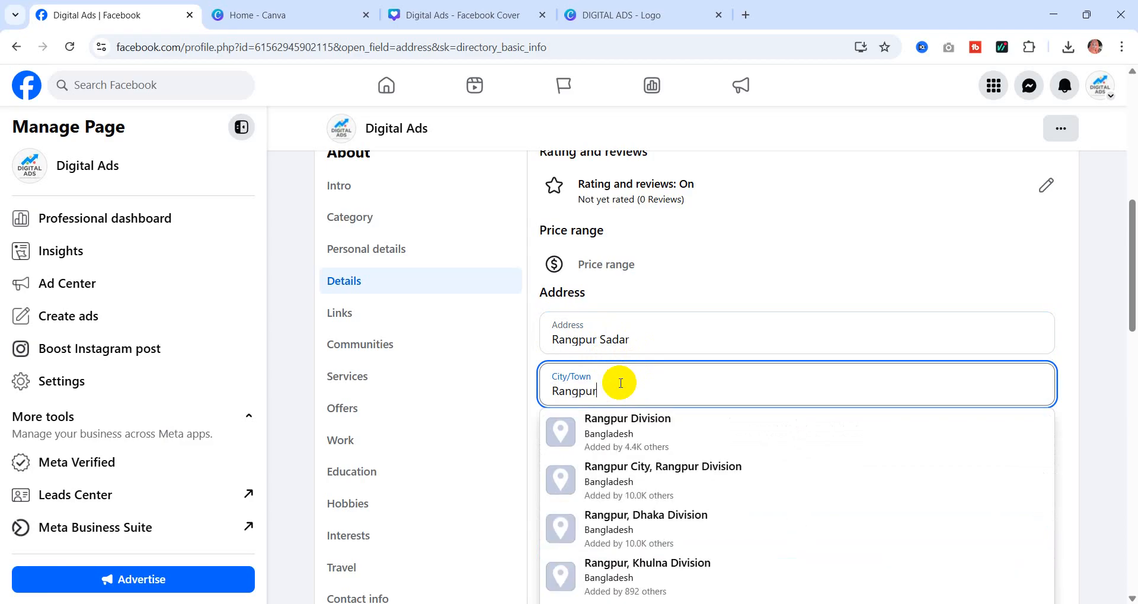
{"action": "type", "text": "r"}
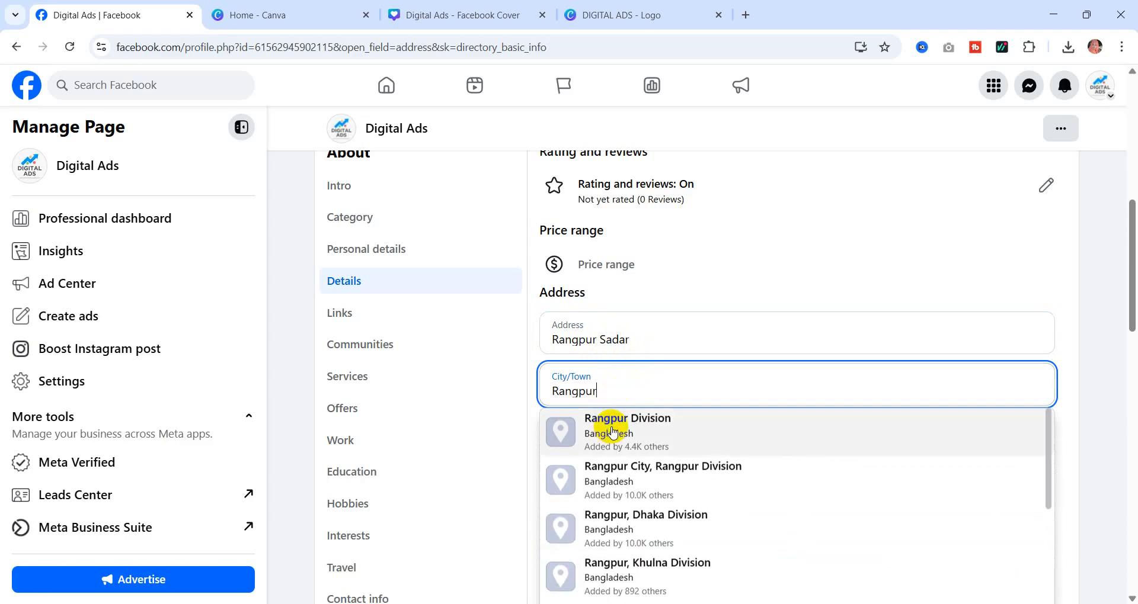
{"action": "left_click", "coordinate": [648, 483]}
{"action": "scroll", "coordinate": [786, 296], "scroll_direction": "down", "scroll_amount": 3}
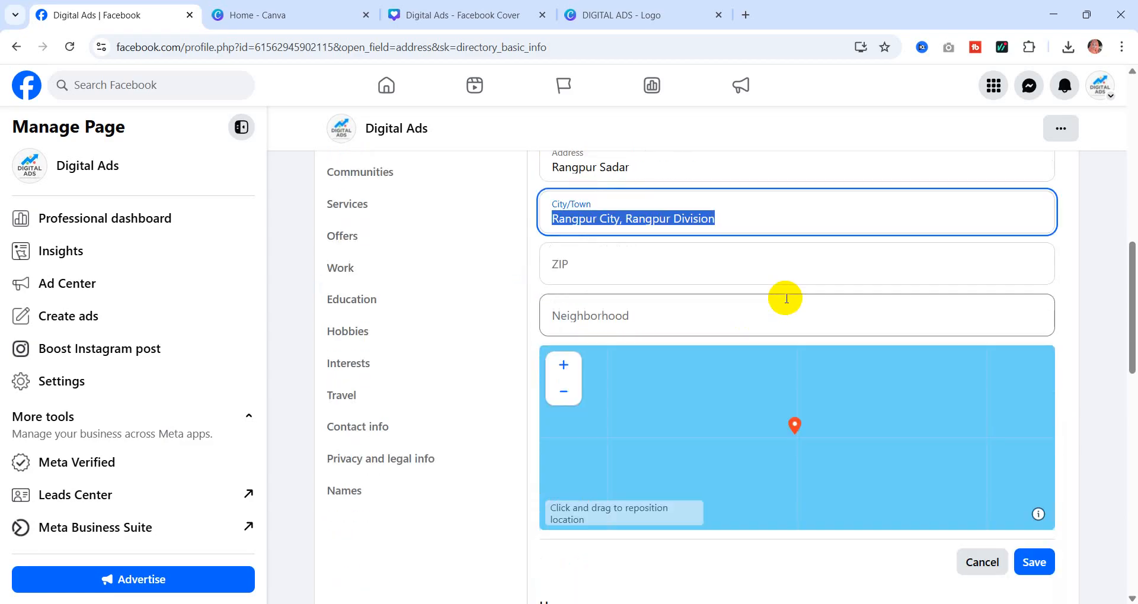
- Search Google in a new browser tab for the business city's zip code and examine the results
{"action": "left_click", "coordinate": [637, 266]}
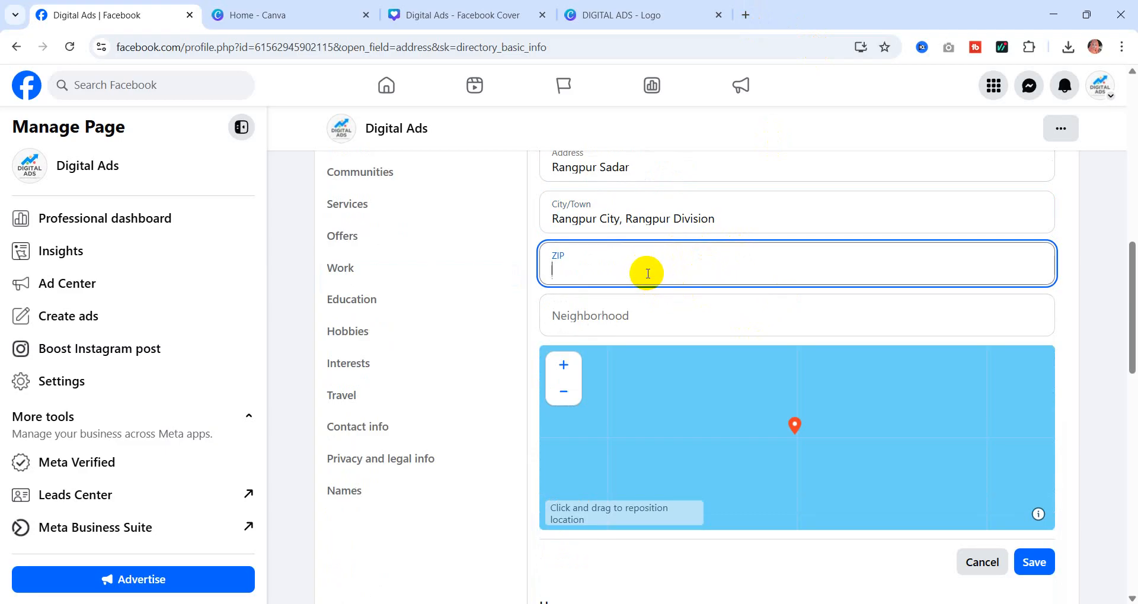
{"action": "left_click", "coordinate": [745, 16]}
{"action": "left_click", "coordinate": [440, 298]}
{"action": "type", "text": "r"}
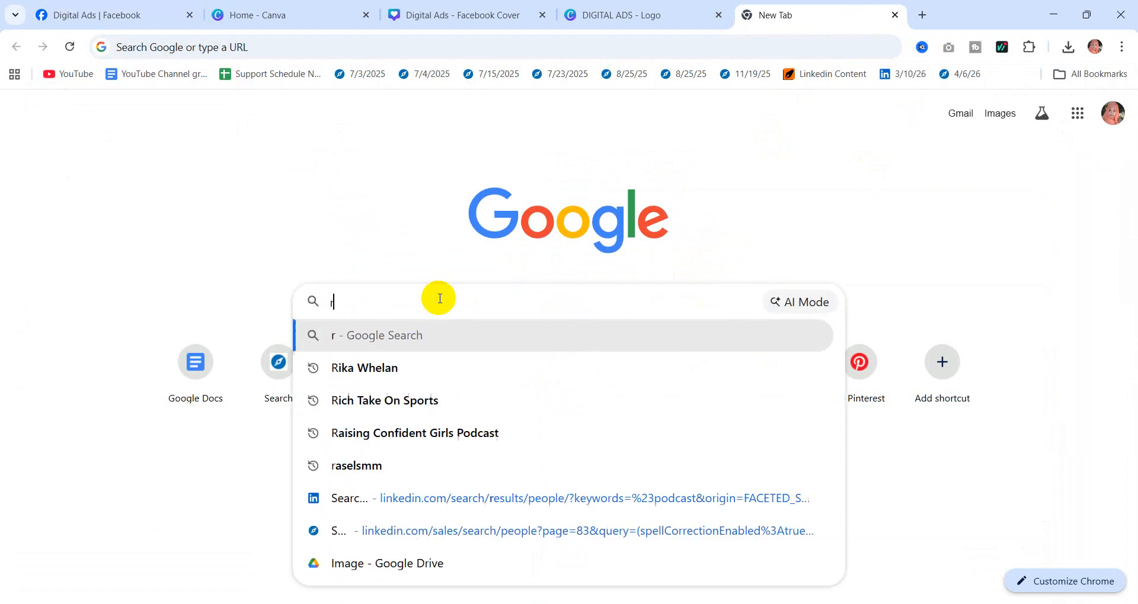
{"action": "type", "text": "angpur"}
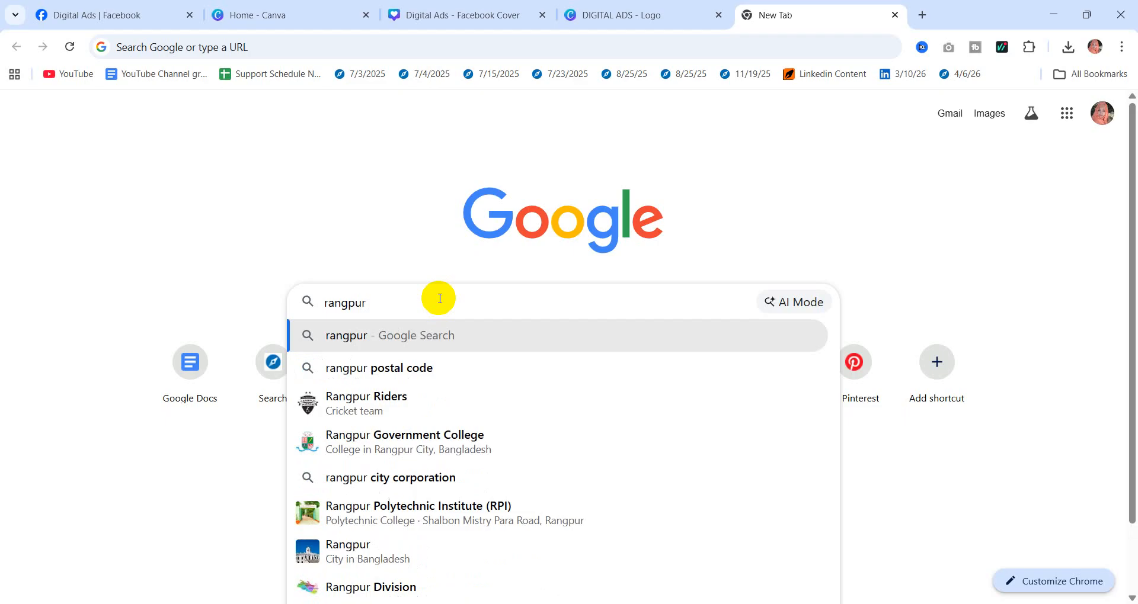
{"action": "type", "text": " zip c"}
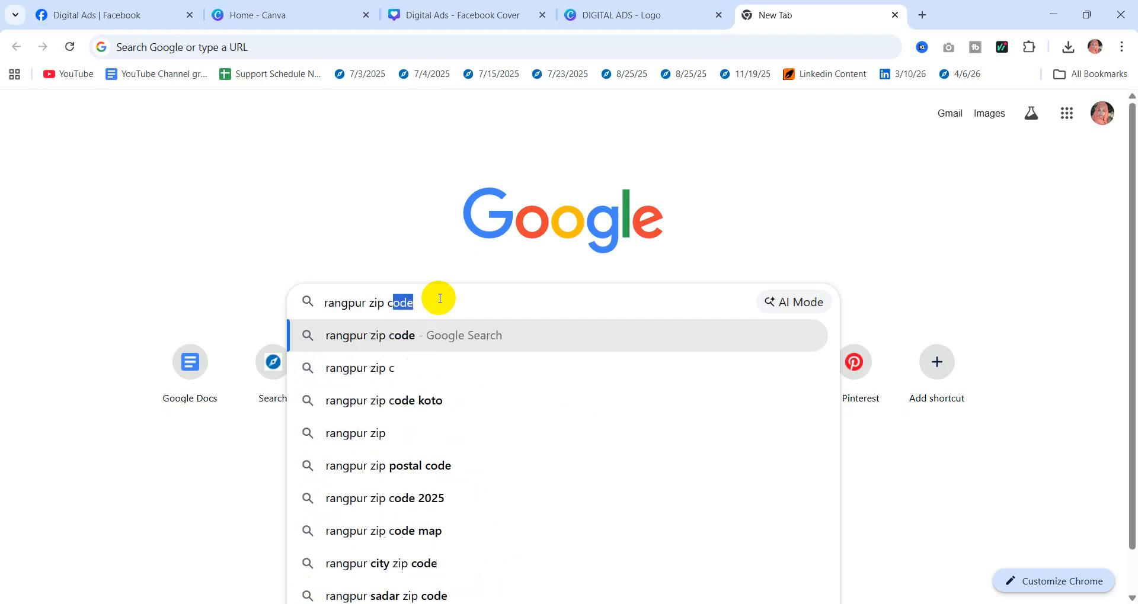
{"action": "type", "text": "ode"}
{"action": "key", "text": "Return"}
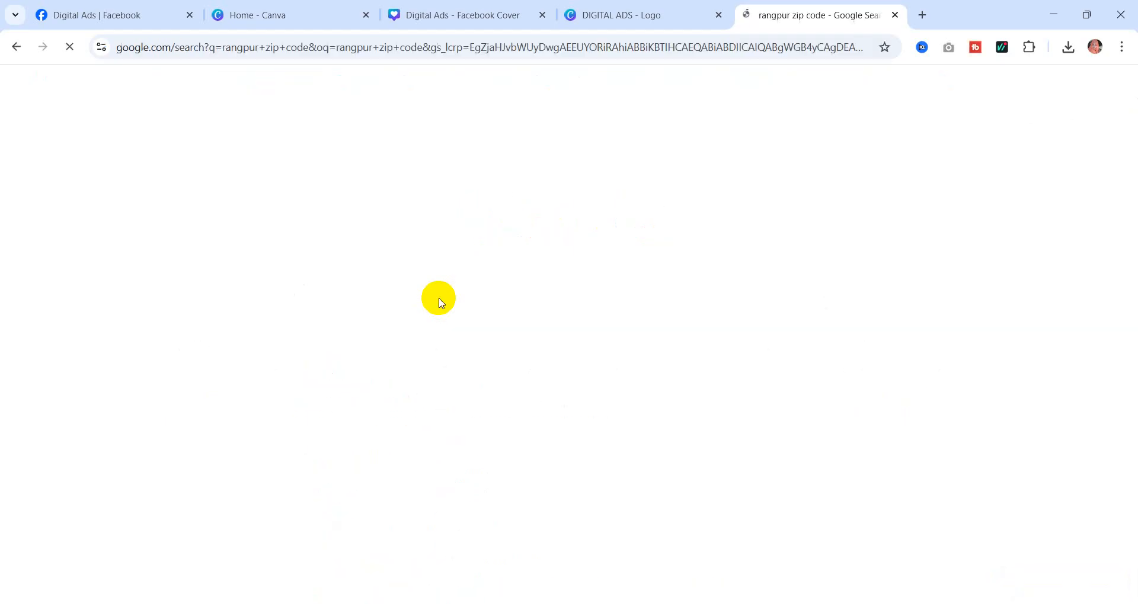
{"action": "scroll", "coordinate": [439, 305], "scroll_direction": "down", "scroll_amount": 3}
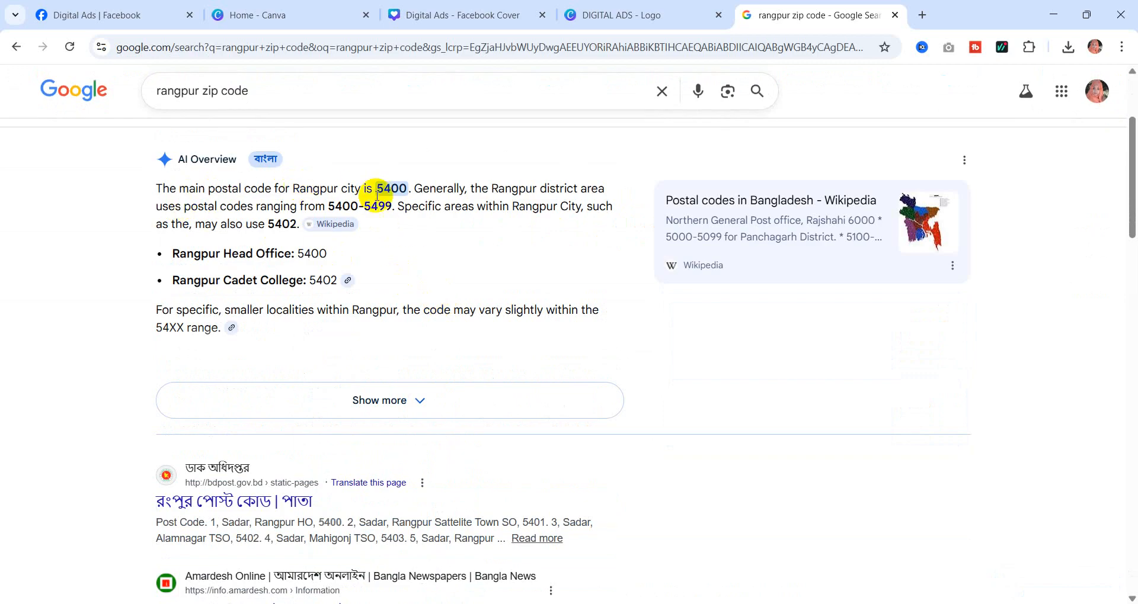
{"action": "left_click_drag", "start_coordinate": [380, 188], "coordinate": [409, 187]}
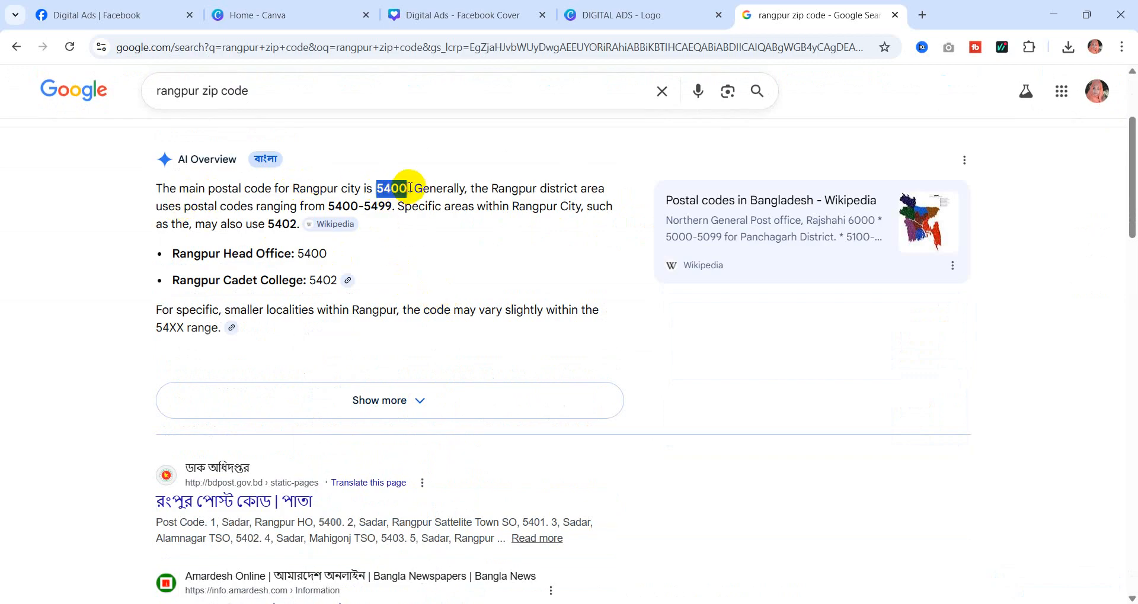
{"action": "scroll", "coordinate": [402, 196], "scroll_direction": "down", "scroll_amount": 3}
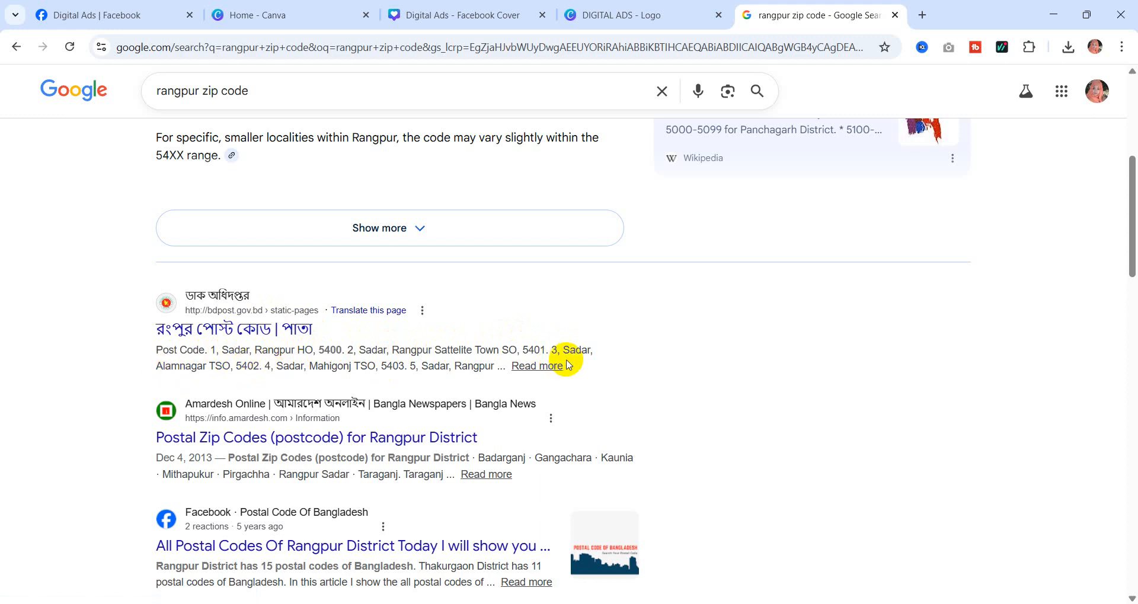
{"action": "scroll", "coordinate": [483, 356], "scroll_direction": "up", "scroll_amount": 6}
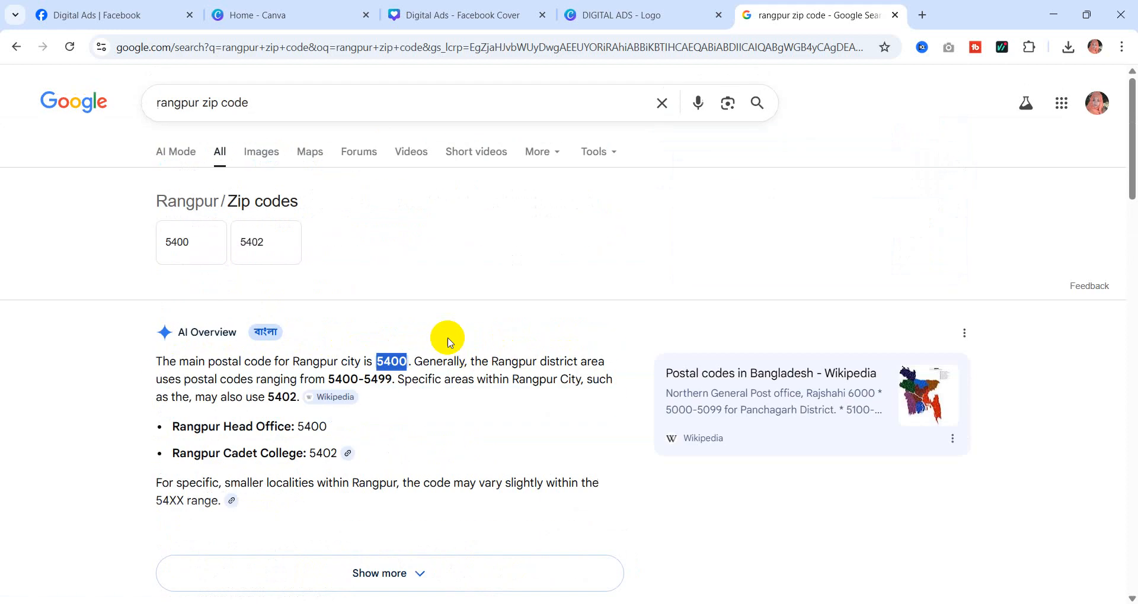
- Copy the city's main postal code from the search results into the ZIP field of the Page's address form
{"action": "double_click", "coordinate": [390, 361]}
{"action": "right_click", "coordinate": [387, 359]}
{"action": "left_click", "coordinate": [412, 376]}
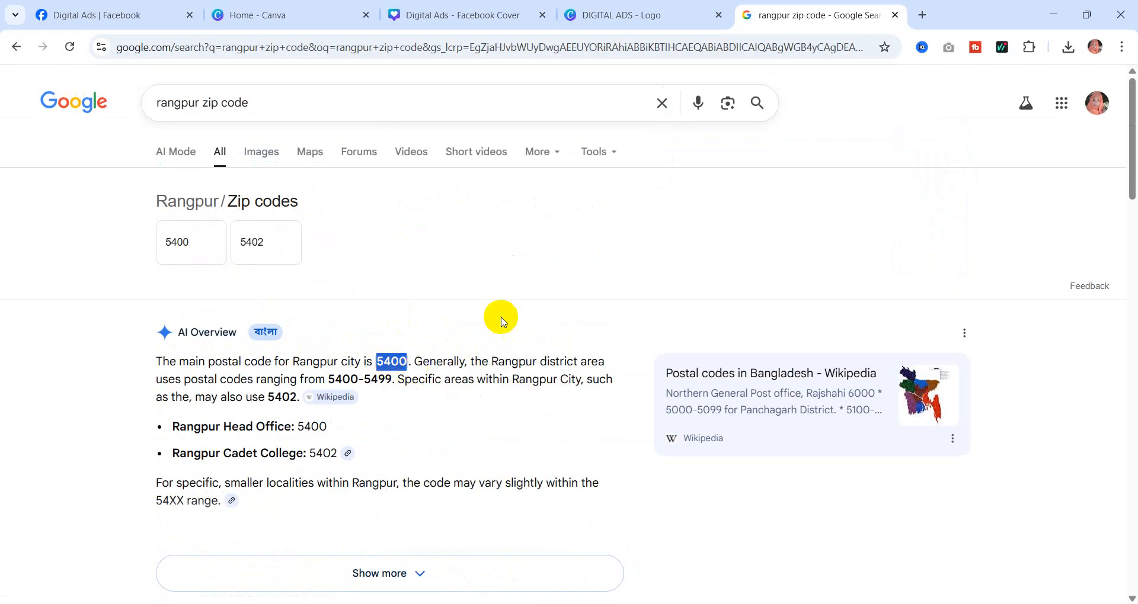
{"action": "left_click", "coordinate": [101, 14]}
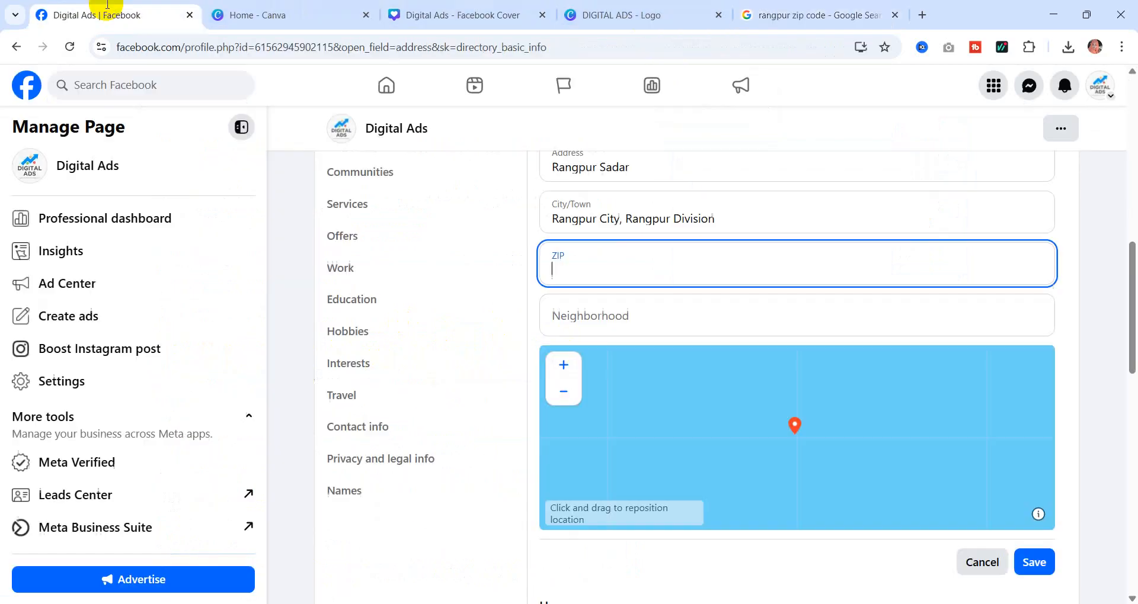
{"action": "right_click", "coordinate": [588, 267]}
{"action": "left_click", "coordinate": [643, 434]}
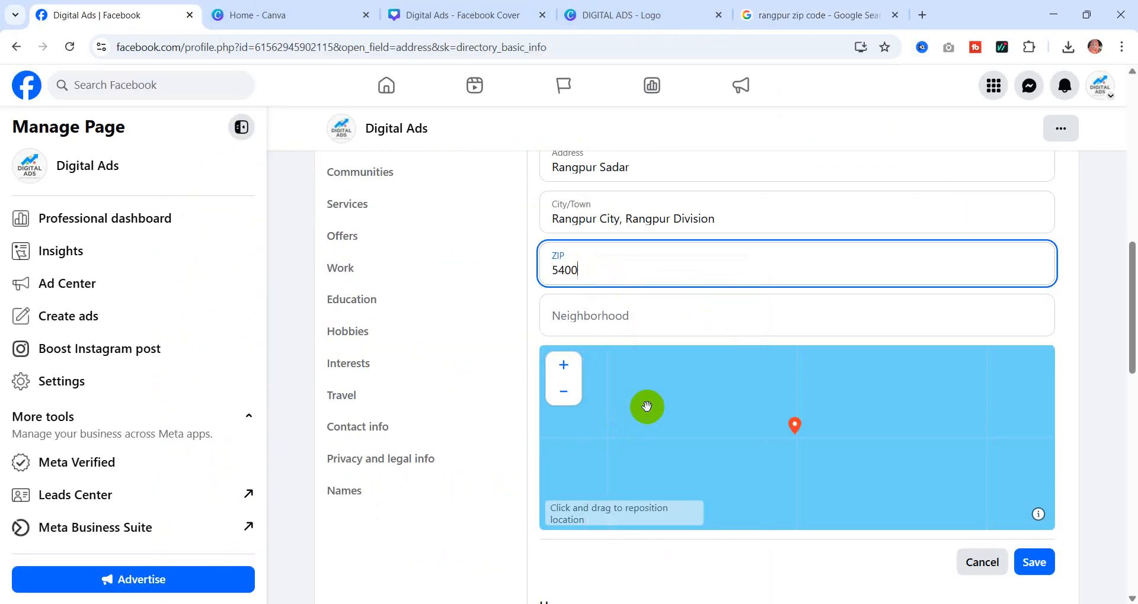
{"action": "left_click", "coordinate": [801, 438]}
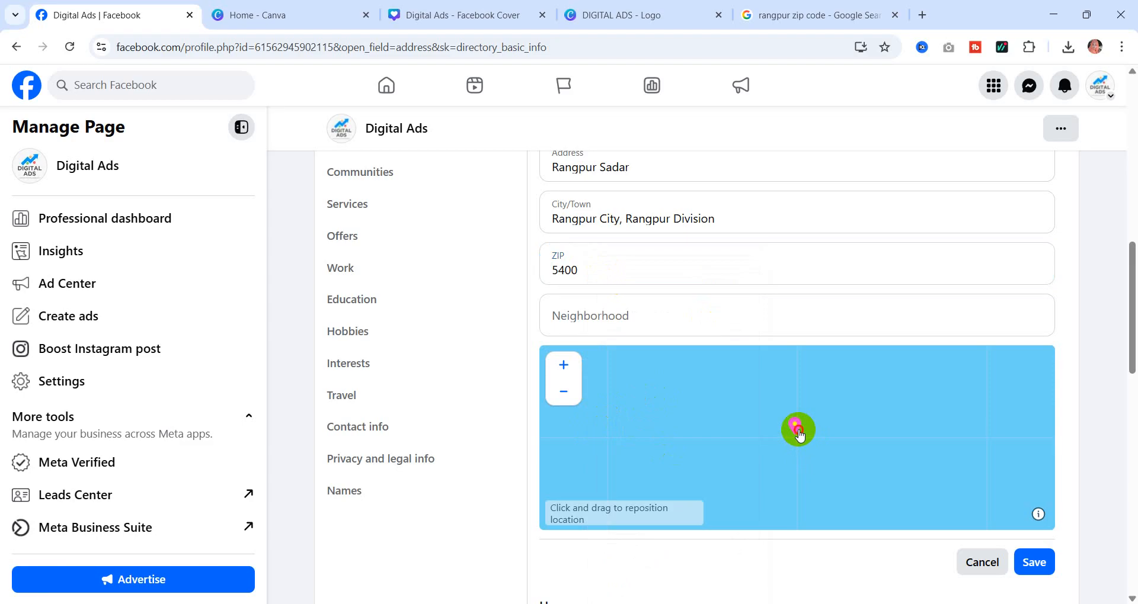
- Copy the City/Town entry of the Page's address into the Neighborhood field and save the address
{"action": "left_click_drag", "start_coordinate": [799, 435], "coordinate": [649, 450]}
{"action": "left_click", "coordinate": [584, 318]}
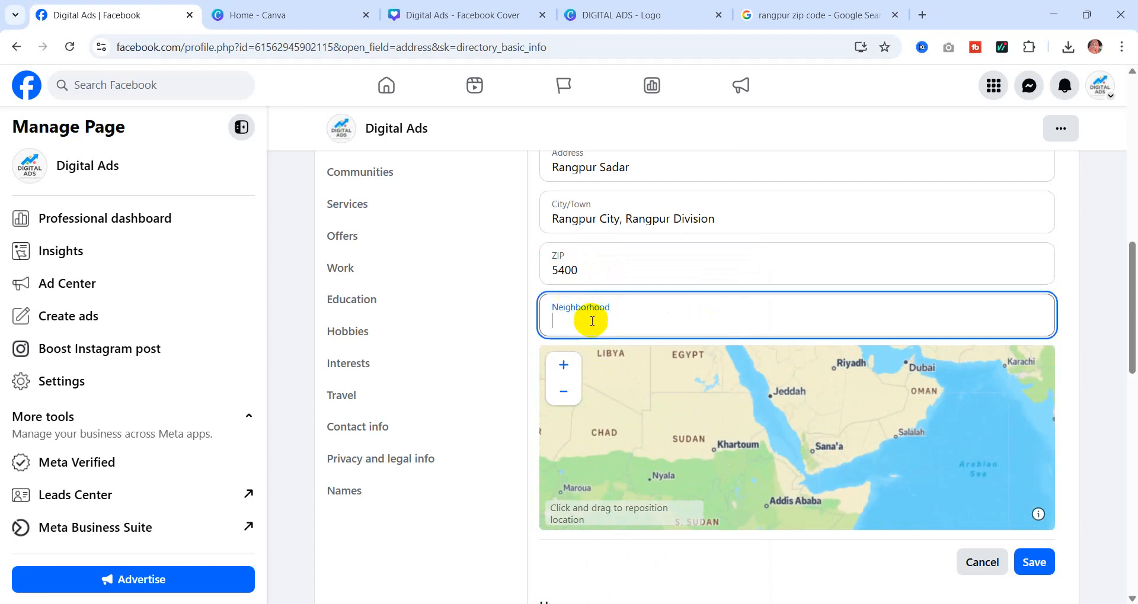
{"action": "left_click_drag", "start_coordinate": [775, 409], "coordinate": [734, 419]}
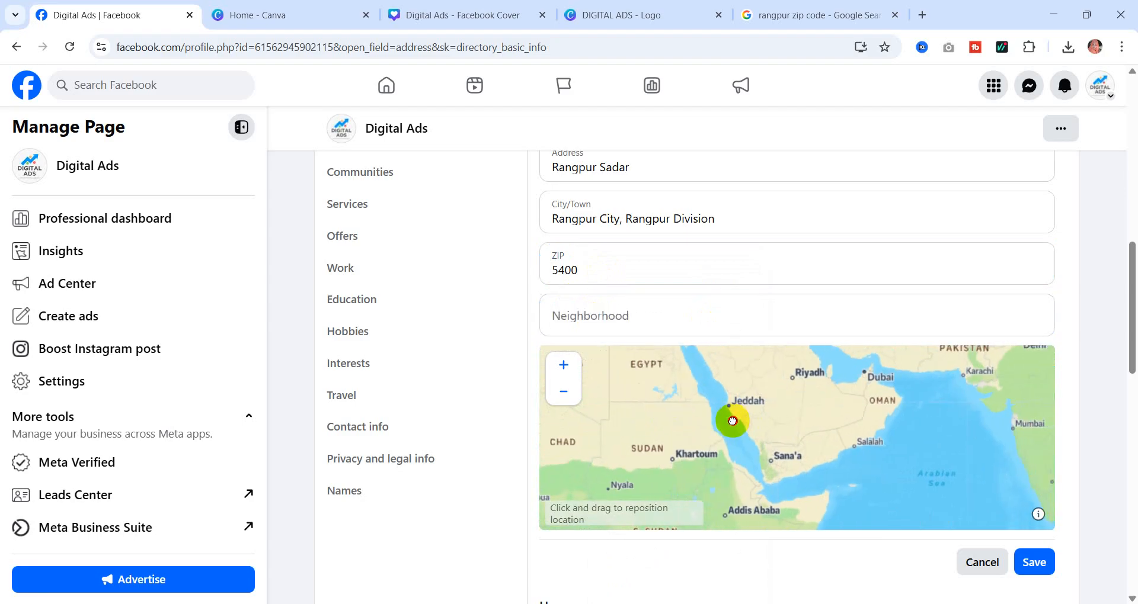
{"action": "left_click_drag", "start_coordinate": [764, 220], "coordinate": [645, 231]}
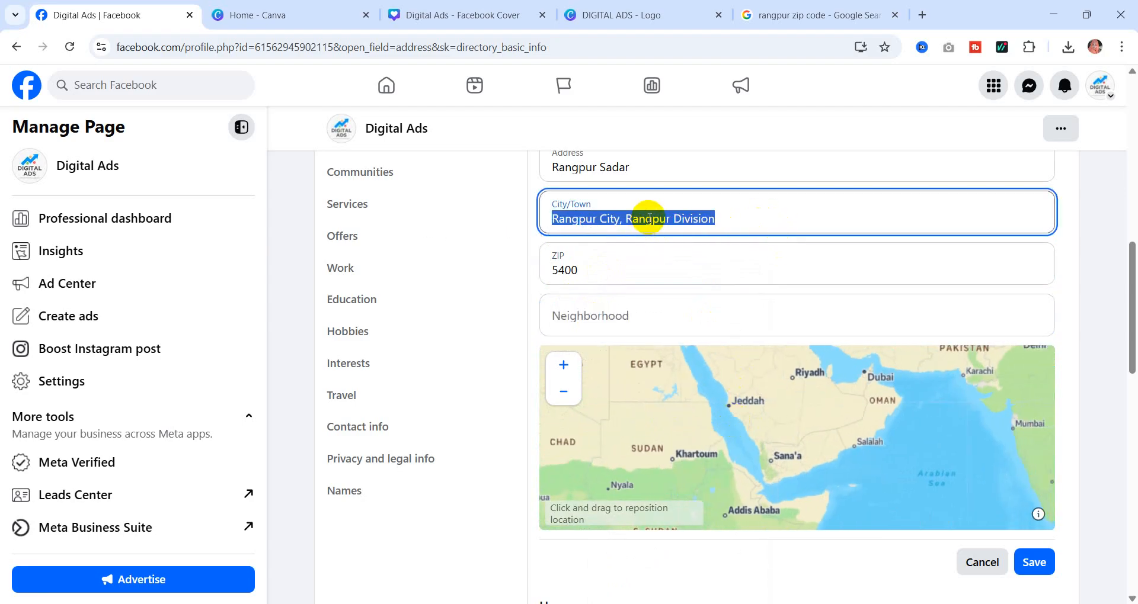
{"action": "right_click", "coordinate": [589, 220]}
{"action": "left_click", "coordinate": [610, 320]}
{"action": "right_click", "coordinate": [597, 312]}
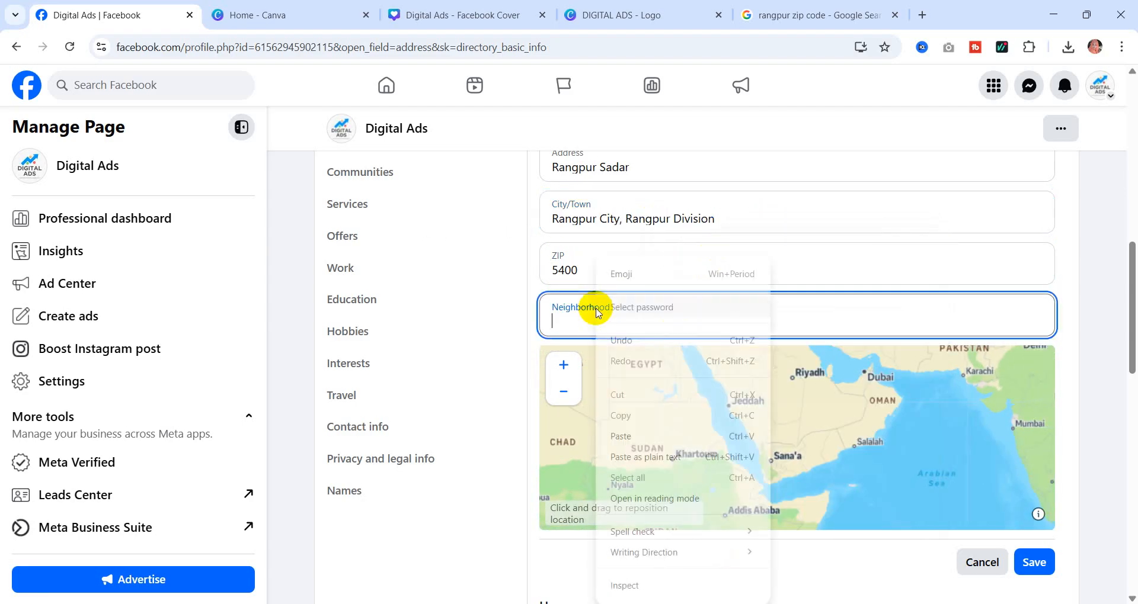
{"action": "left_click", "coordinate": [621, 437]}
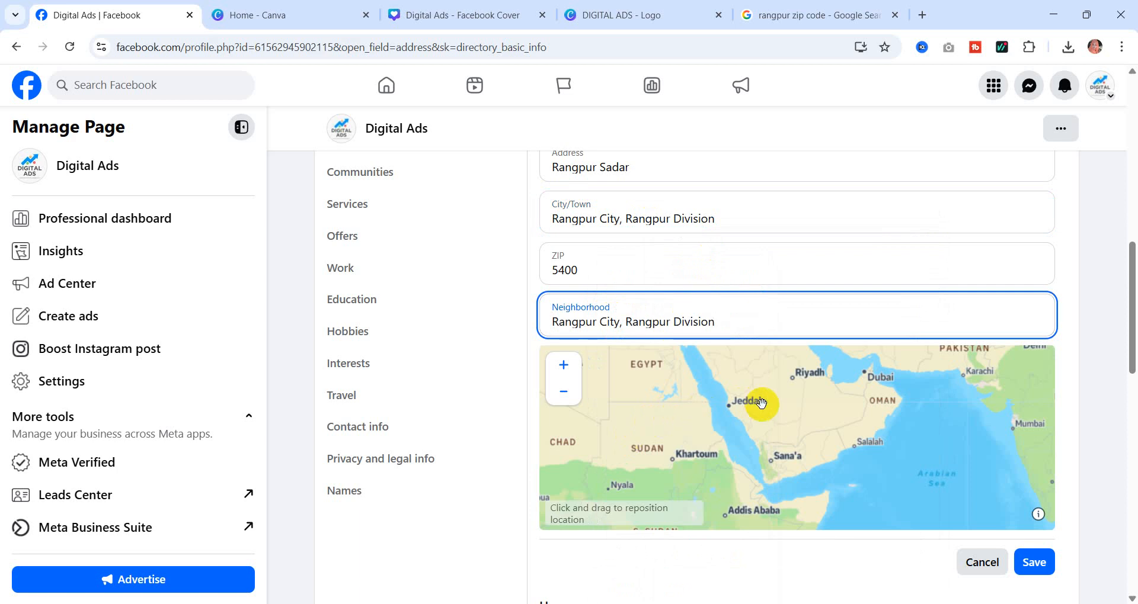
{"action": "left_click", "coordinate": [1030, 561]}
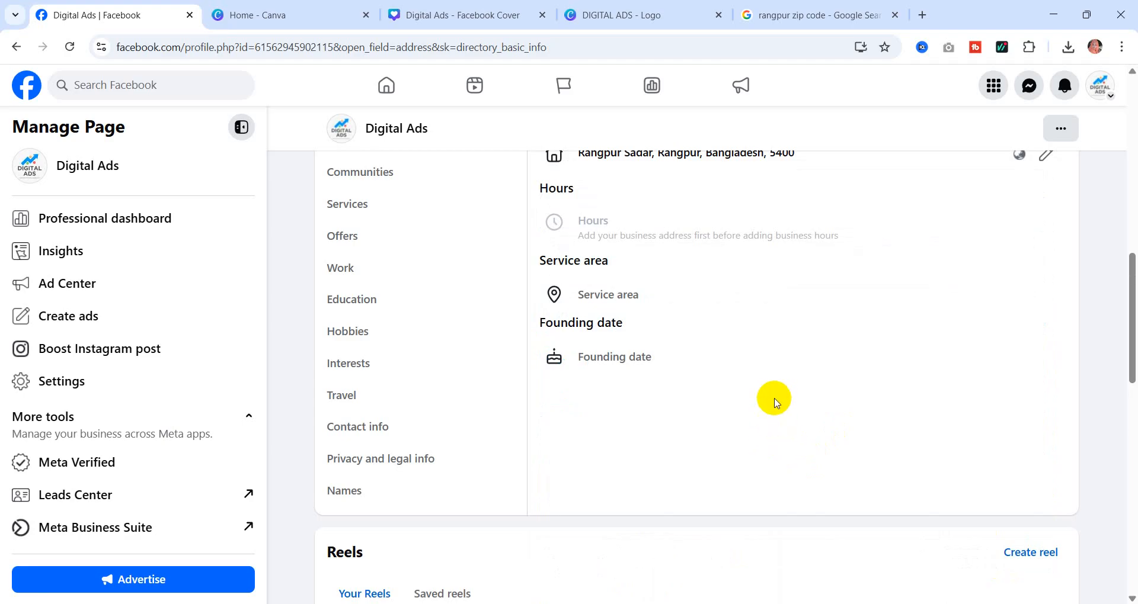
- Reopen the Page's saved address for editing and relocate its map pin from the ocean off Africa to the area around Dhaka
{"action": "scroll", "coordinate": [774, 398], "scroll_direction": "up", "scroll_amount": 3}
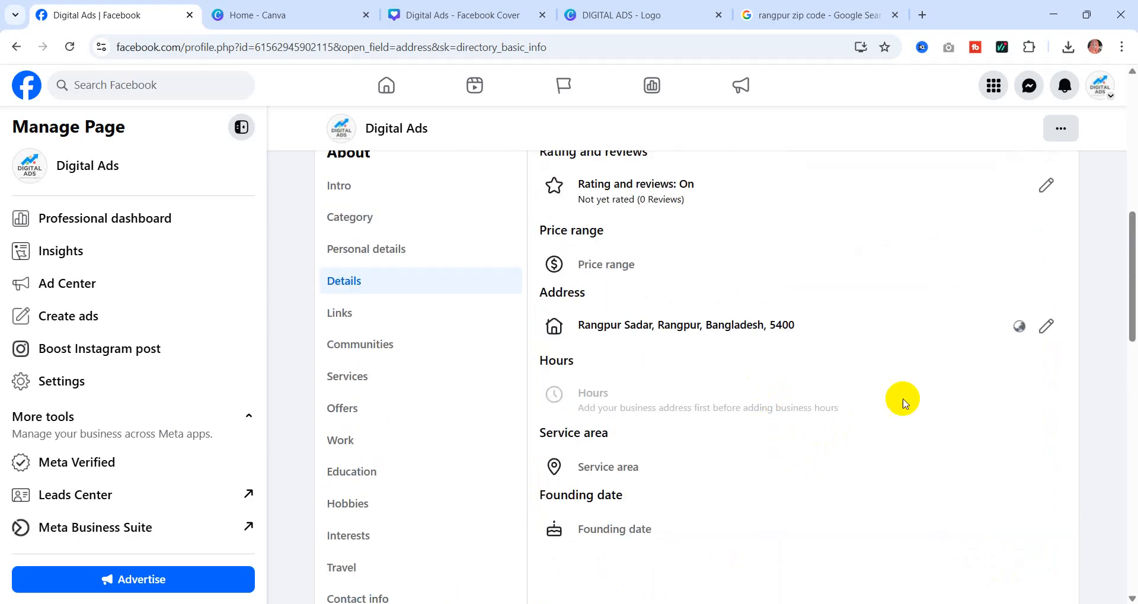
{"action": "scroll", "coordinate": [764, 403], "scroll_direction": "down", "scroll_amount": 5}
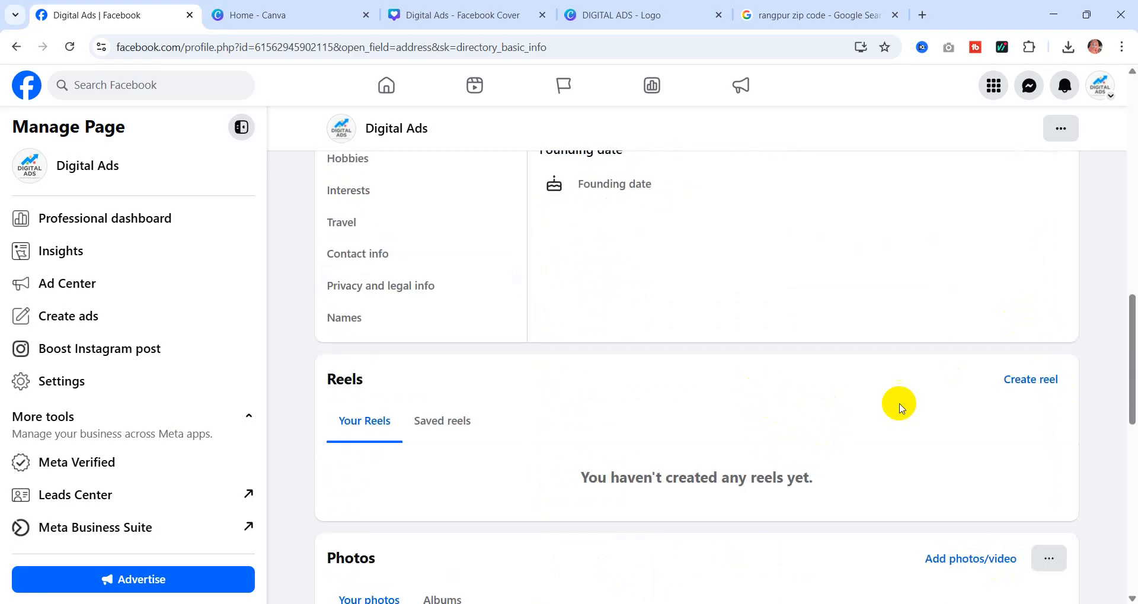
{"action": "scroll", "coordinate": [953, 382], "scroll_direction": "up", "scroll_amount": 3}
{"action": "scroll", "coordinate": [1016, 249], "scroll_direction": "up", "scroll_amount": 3}
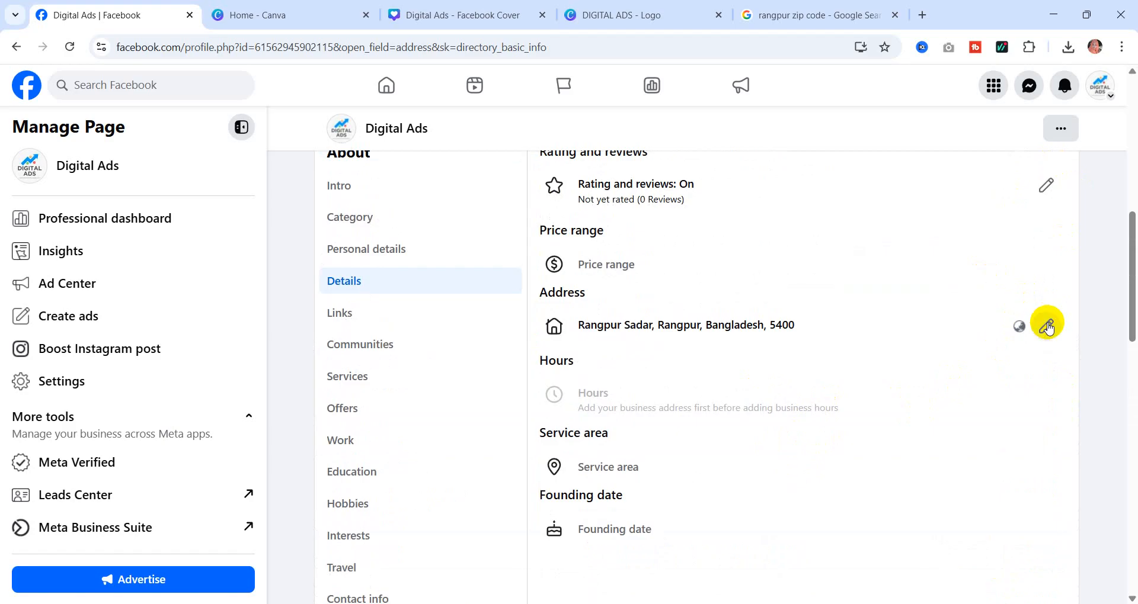
{"action": "left_click", "coordinate": [1045, 321]}
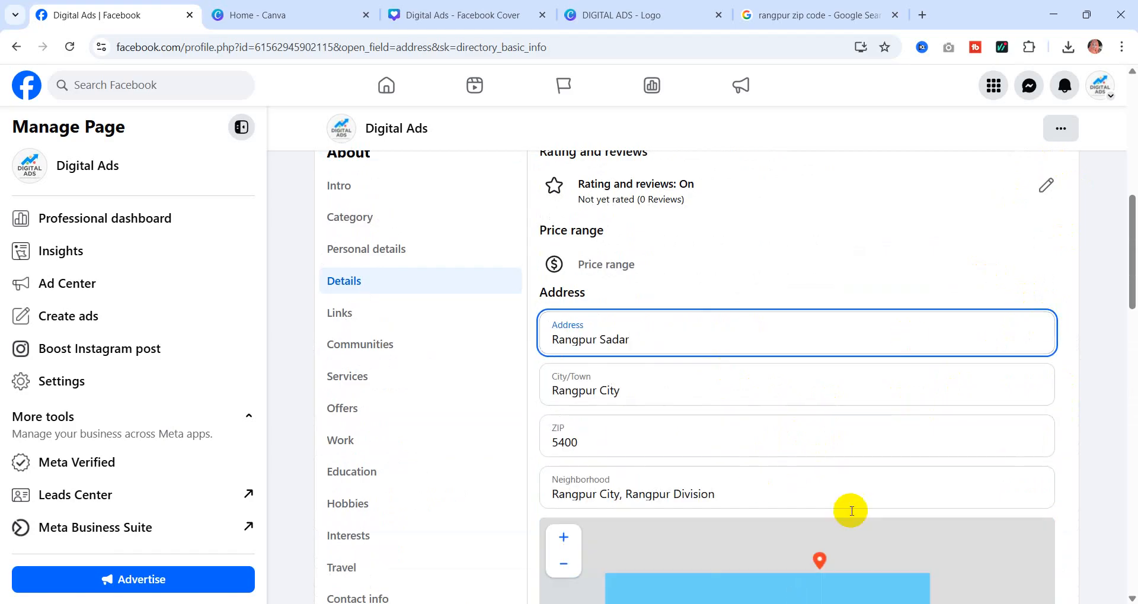
{"action": "scroll", "coordinate": [1128, 386], "scroll_direction": "down", "scroll_amount": 3}
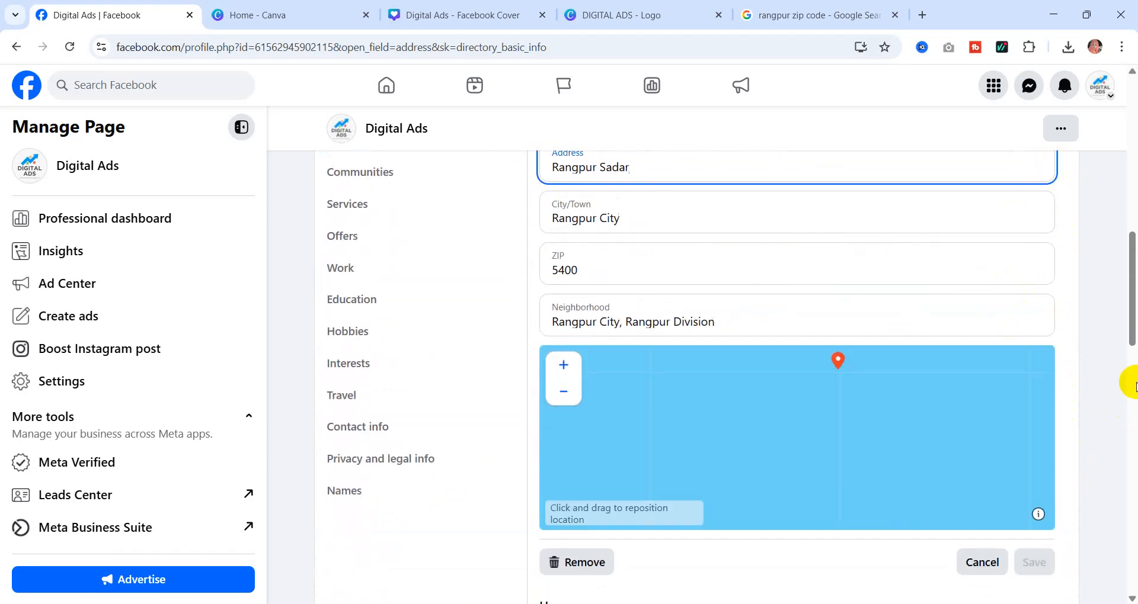
{"action": "left_click_drag", "start_coordinate": [846, 428], "coordinate": [687, 464]}
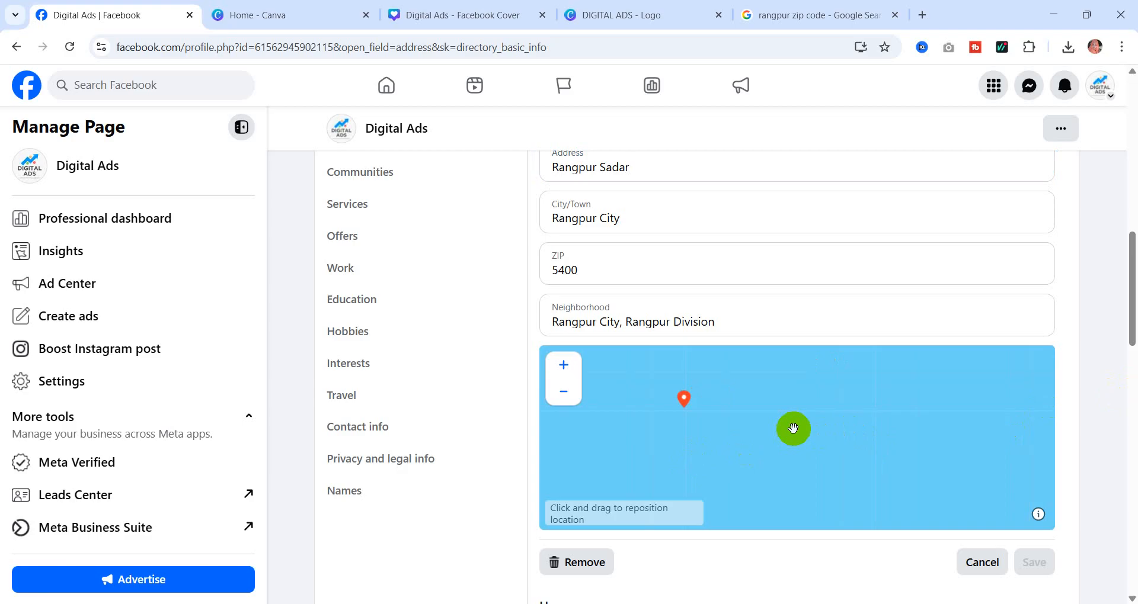
{"action": "scroll", "coordinate": [794, 429], "scroll_direction": "down", "scroll_amount": 3}
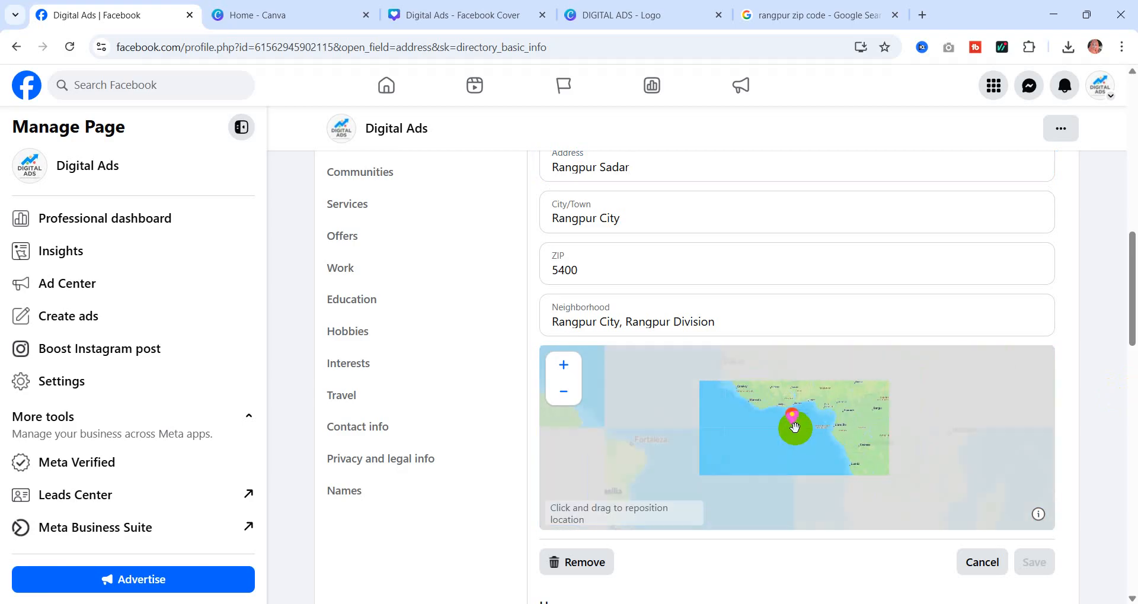
{"action": "left_click_drag", "start_coordinate": [770, 449], "coordinate": [646, 483]}
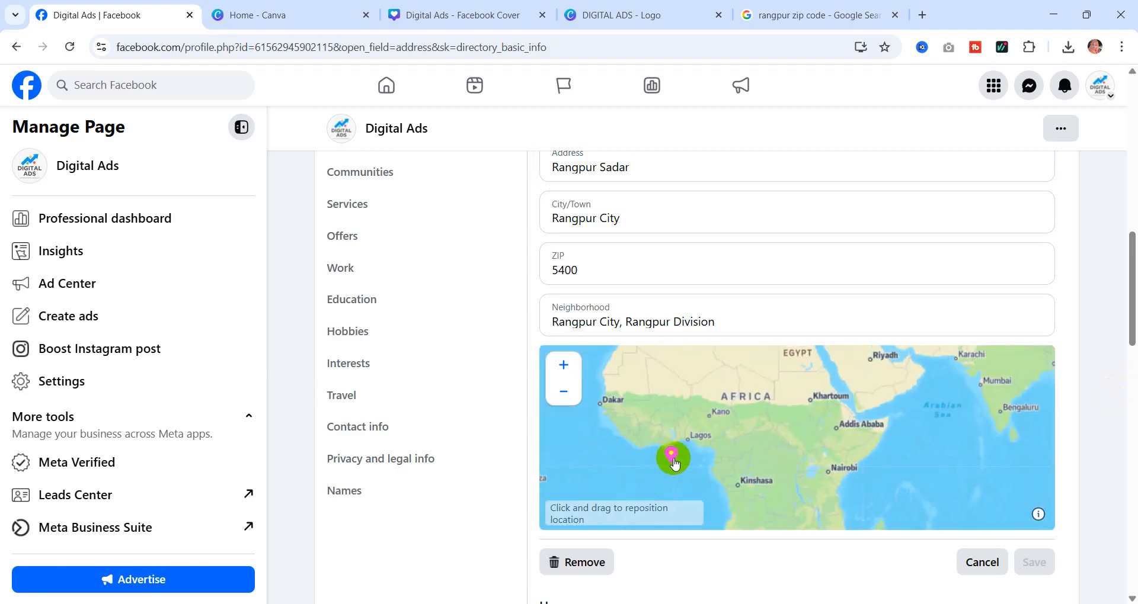
{"action": "left_click_drag", "start_coordinate": [859, 432], "coordinate": [780, 424]}
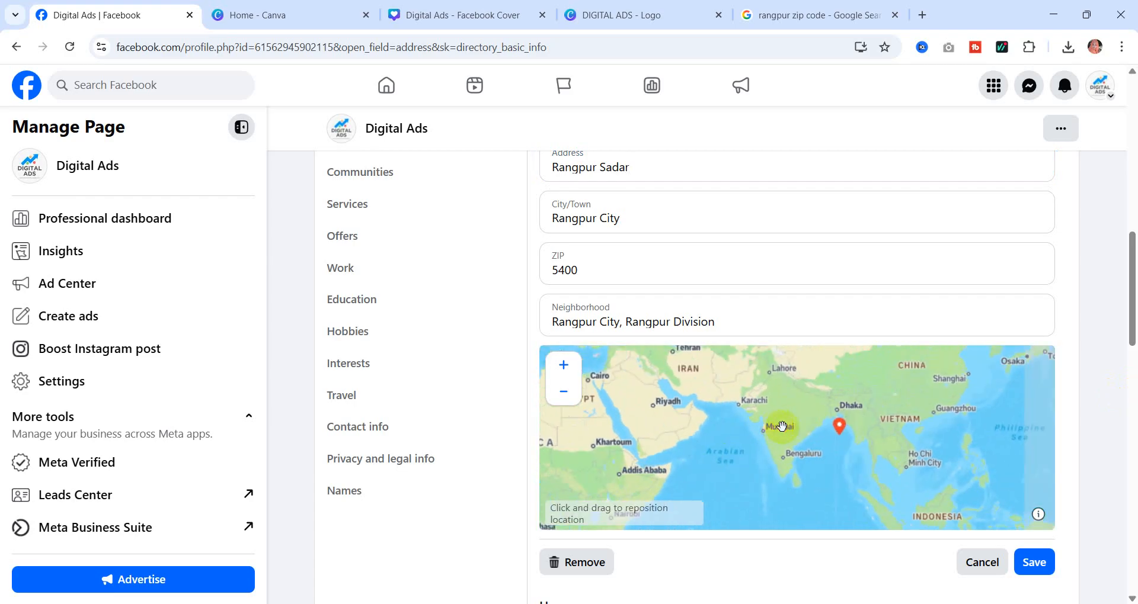
{"action": "left_click_drag", "start_coordinate": [848, 407], "coordinate": [810, 409]}
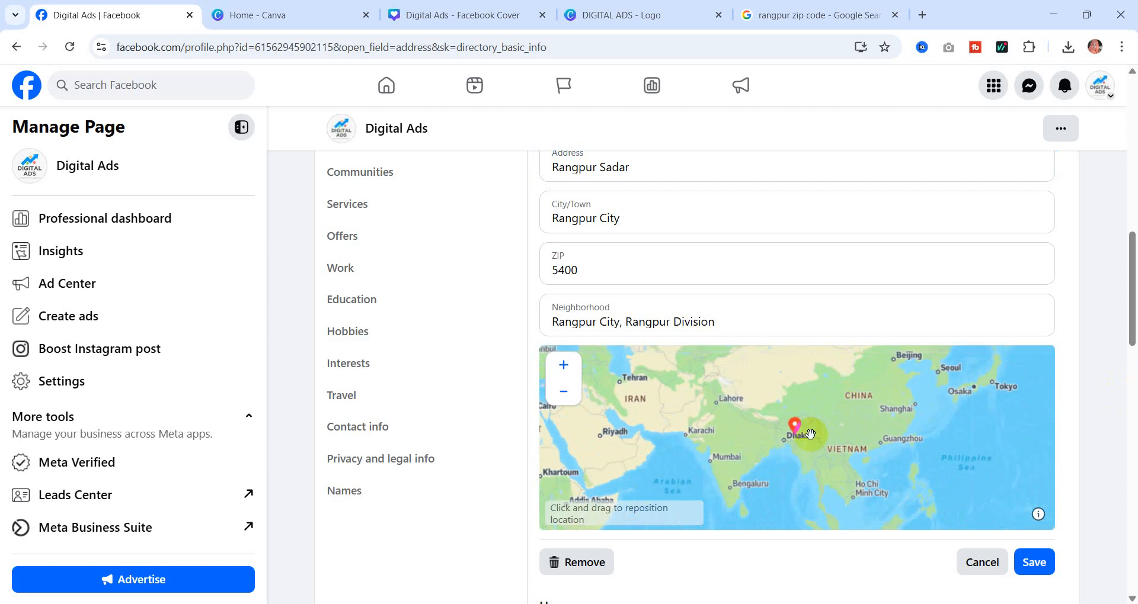
- Reposition the address map pin from the Dhaka area northwest through Bangladesh to the business city's label
{"action": "scroll", "coordinate": [810, 434], "scroll_direction": "up", "scroll_amount": 4}
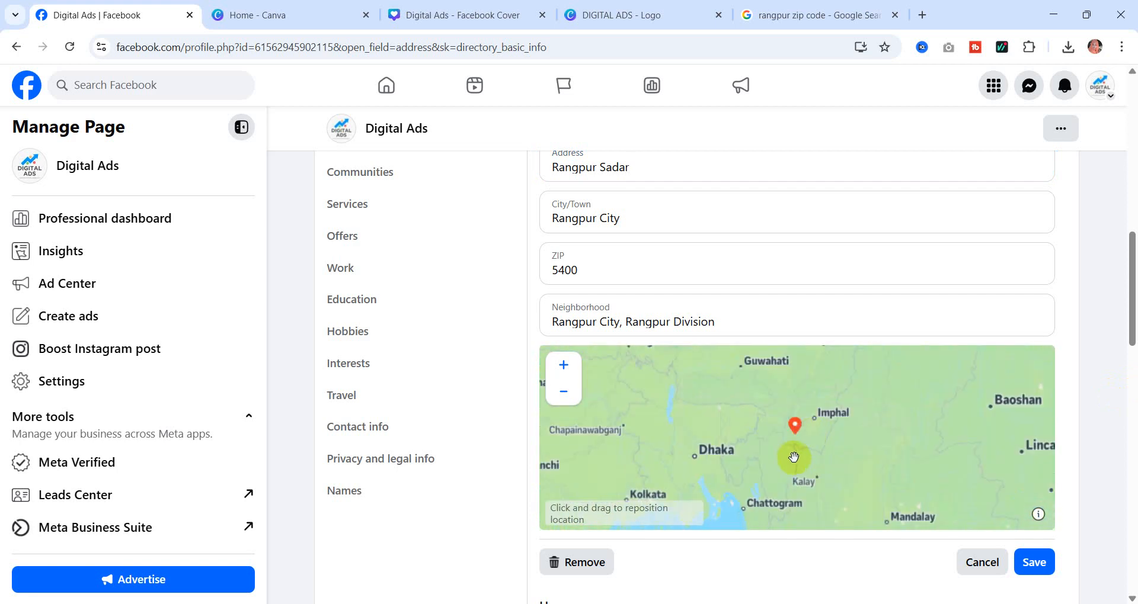
{"action": "left_click", "coordinate": [719, 456]}
{"action": "scroll", "coordinate": [799, 454], "scroll_direction": "up", "scroll_amount": 4}
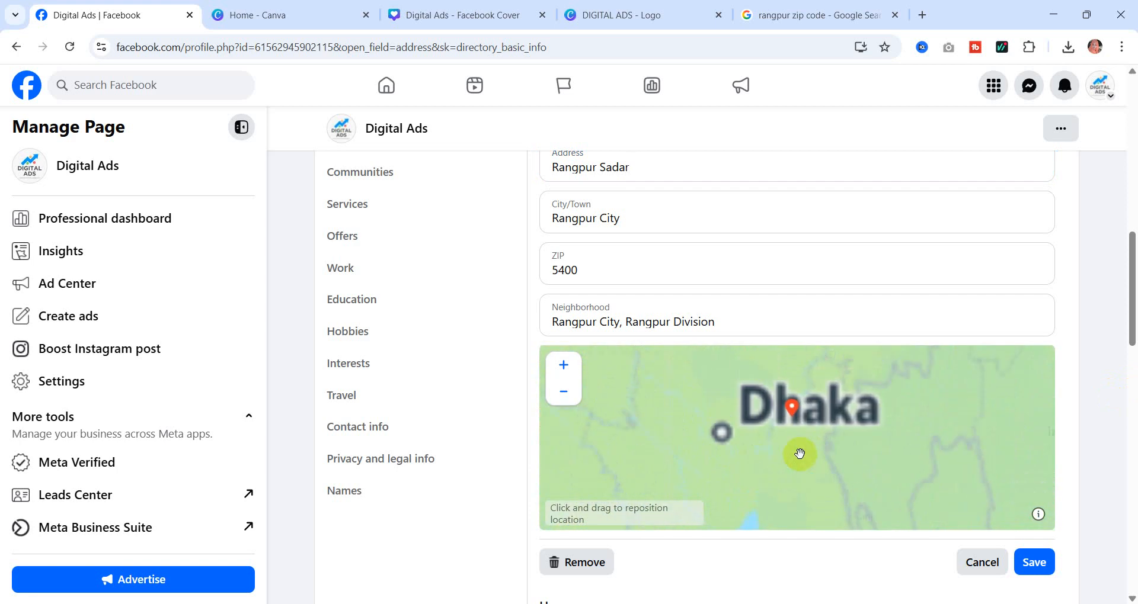
{"action": "mouse_move", "coordinate": [841, 437]}
{"action": "left_mouse_down"}
{"action": "mouse_move", "coordinate": [893, 439]}
{"action": "mouse_move", "coordinate": [902, 499]}
{"action": "left_mouse_up"}
{"action": "mouse_move", "coordinate": [881, 425]}
{"action": "left_mouse_down"}
{"action": "mouse_move", "coordinate": [905, 471]}
{"action": "mouse_move", "coordinate": [907, 442]}
{"action": "mouse_move", "coordinate": [930, 467]}
{"action": "left_mouse_up"}
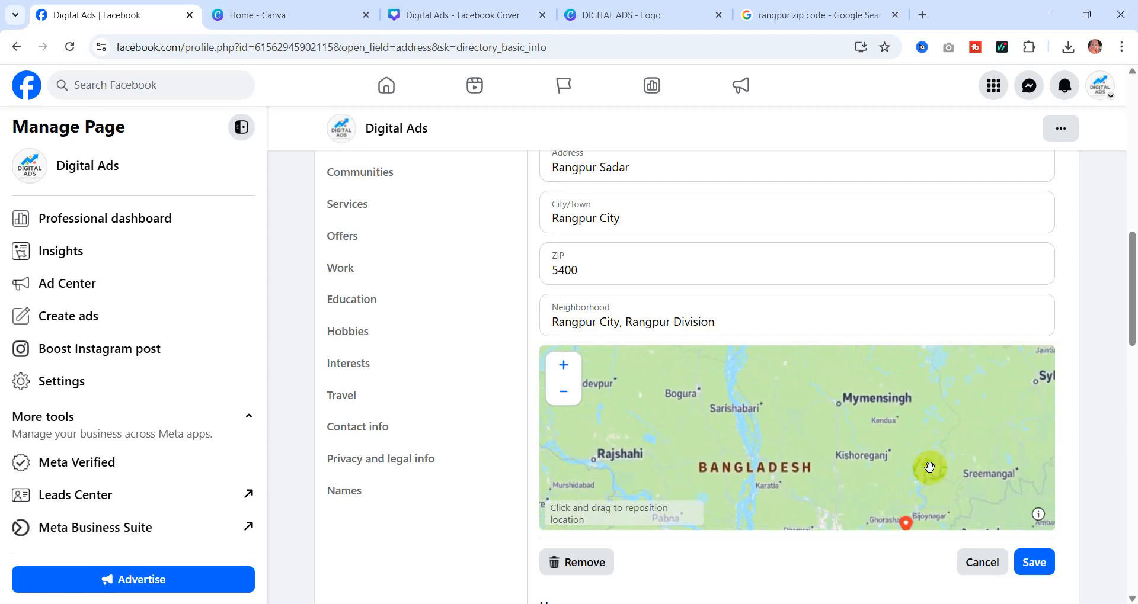
{"action": "left_click", "coordinate": [681, 393]}
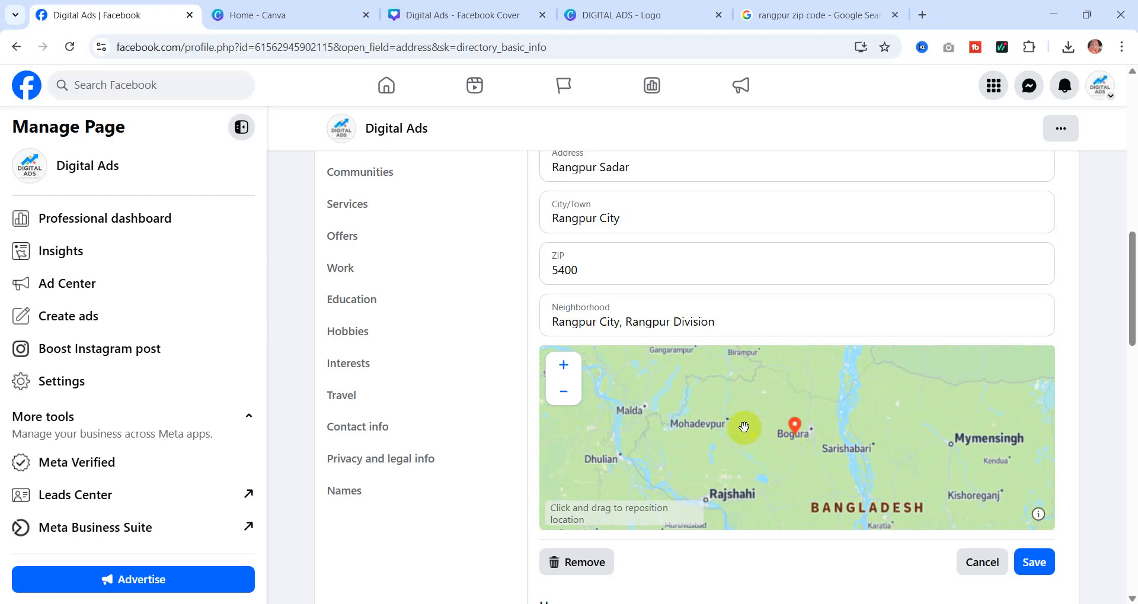
{"action": "left_click_drag", "start_coordinate": [711, 393], "coordinate": [821, 470]}
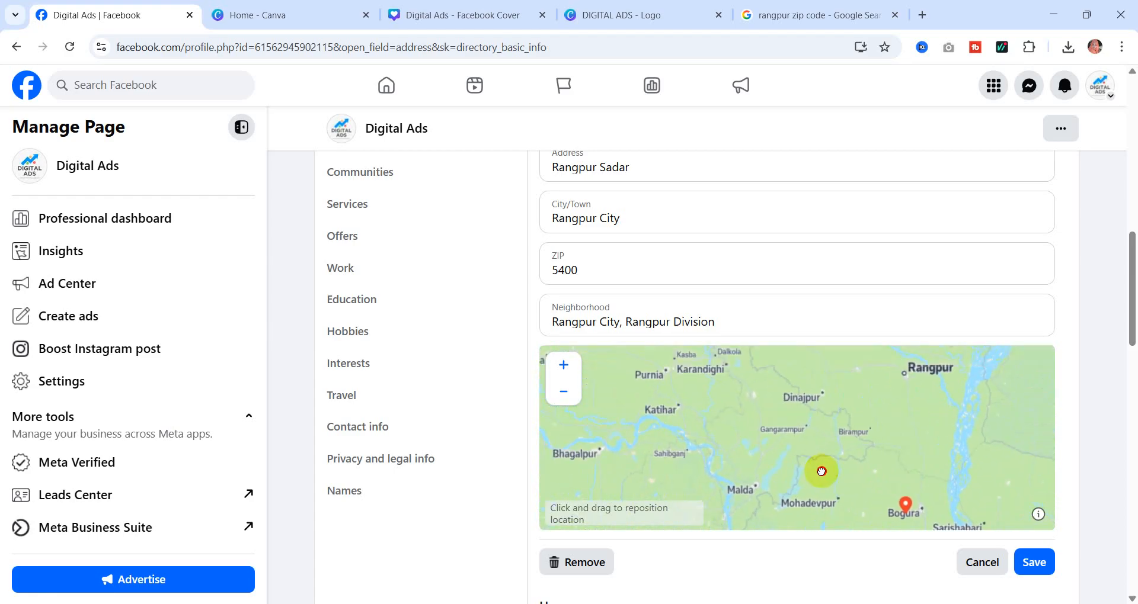
{"action": "left_click", "coordinate": [933, 369]}
- Fine-tune the map pin so it sits on the business city's center and save the address
{"action": "scroll", "coordinate": [853, 436], "scroll_direction": "down", "scroll_amount": 2}
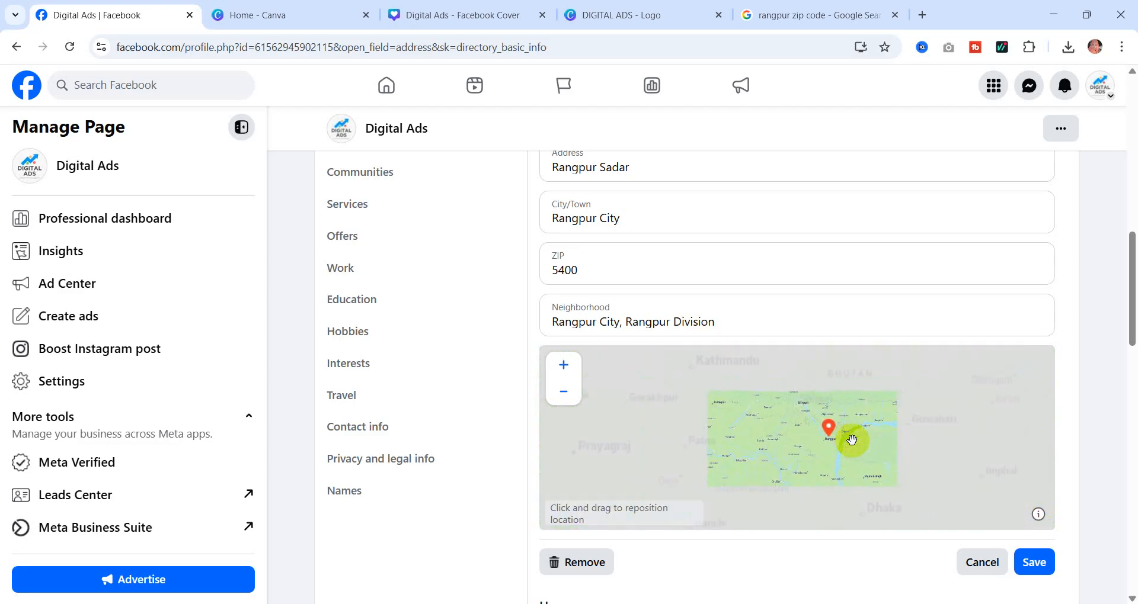
{"action": "scroll", "coordinate": [846, 442], "scroll_direction": "up", "scroll_amount": 3}
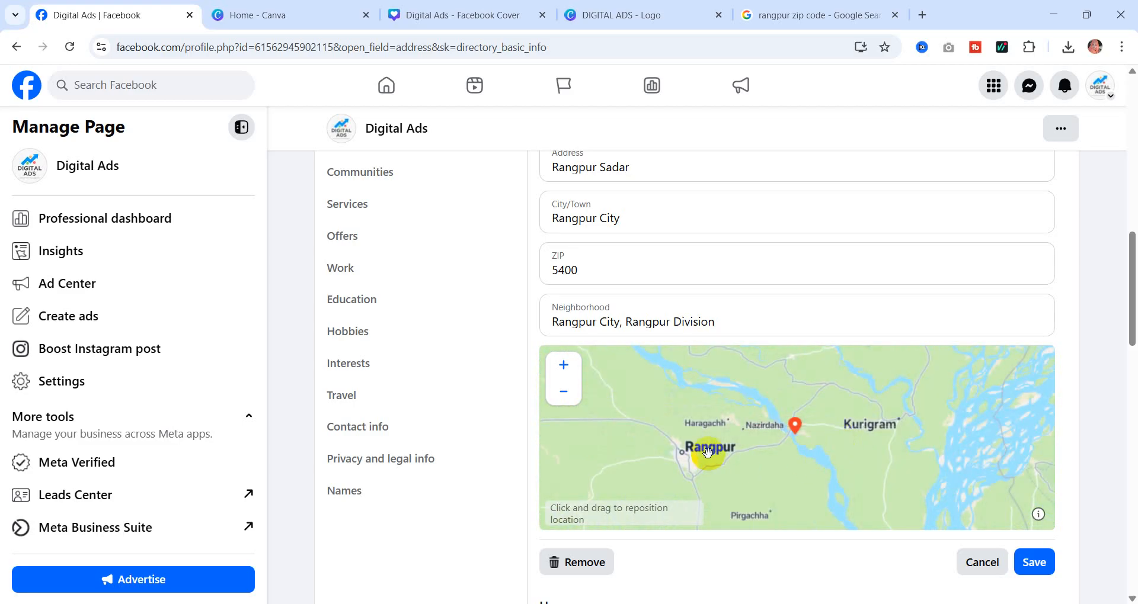
{"action": "left_click_drag", "start_coordinate": [681, 449], "coordinate": [805, 453]}
{"action": "scroll", "coordinate": [904, 454], "scroll_direction": "up", "scroll_amount": 2}
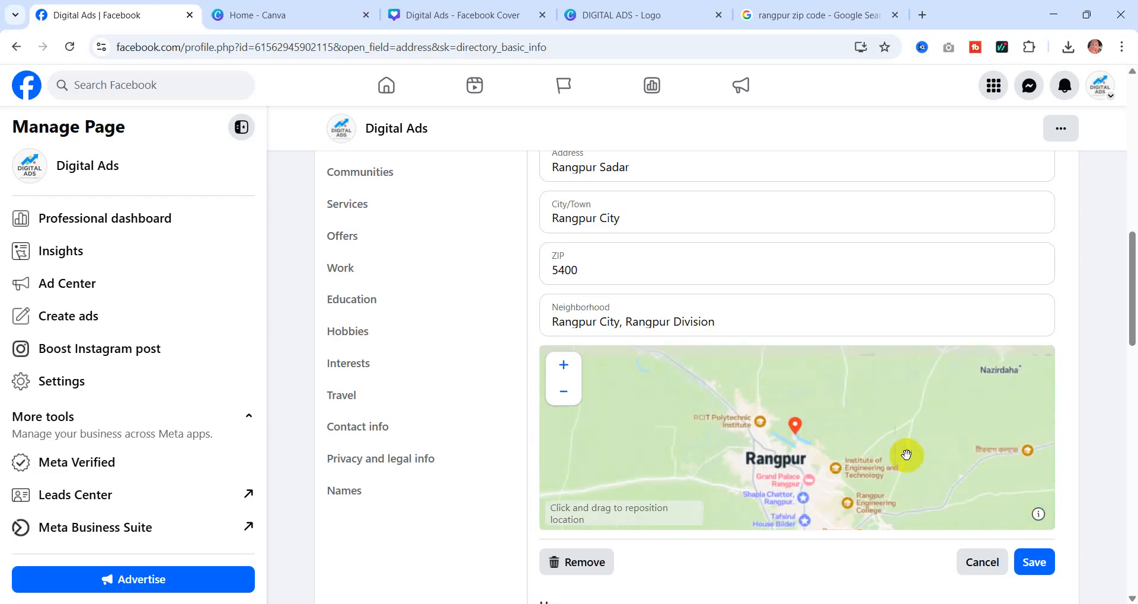
{"action": "scroll", "coordinate": [909, 426], "scroll_direction": "up", "scroll_amount": 3}
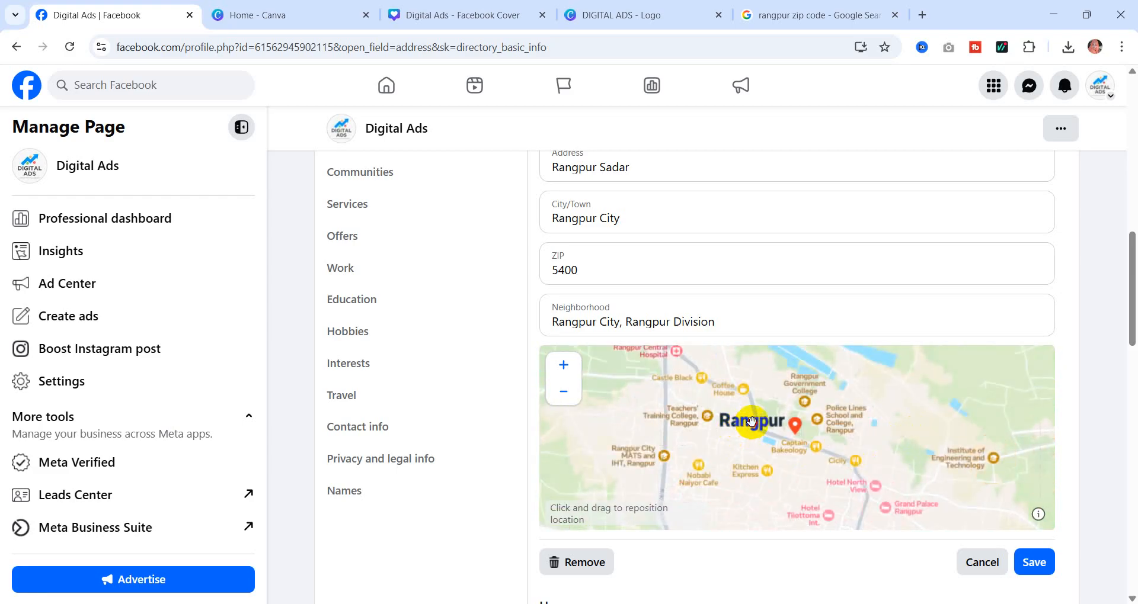
{"action": "left_click_drag", "start_coordinate": [751, 423], "coordinate": [797, 439]}
{"action": "left_click", "coordinate": [1034, 563]}
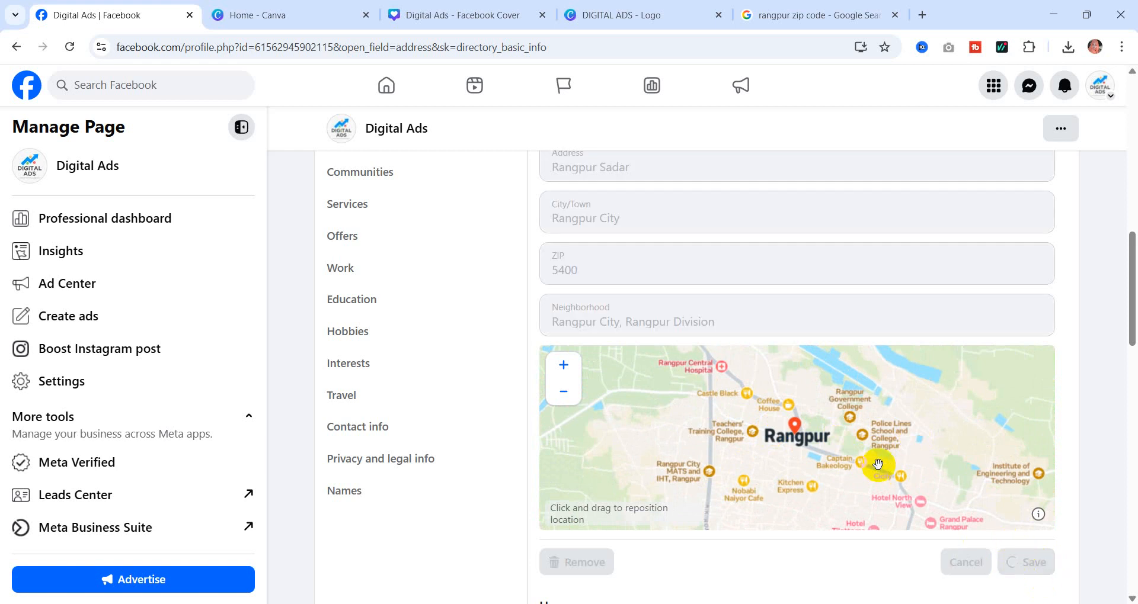
- Open the business hours options in the Page's details
{"action": "scroll", "coordinate": [838, 394], "scroll_direction": "up", "scroll_amount": 3}
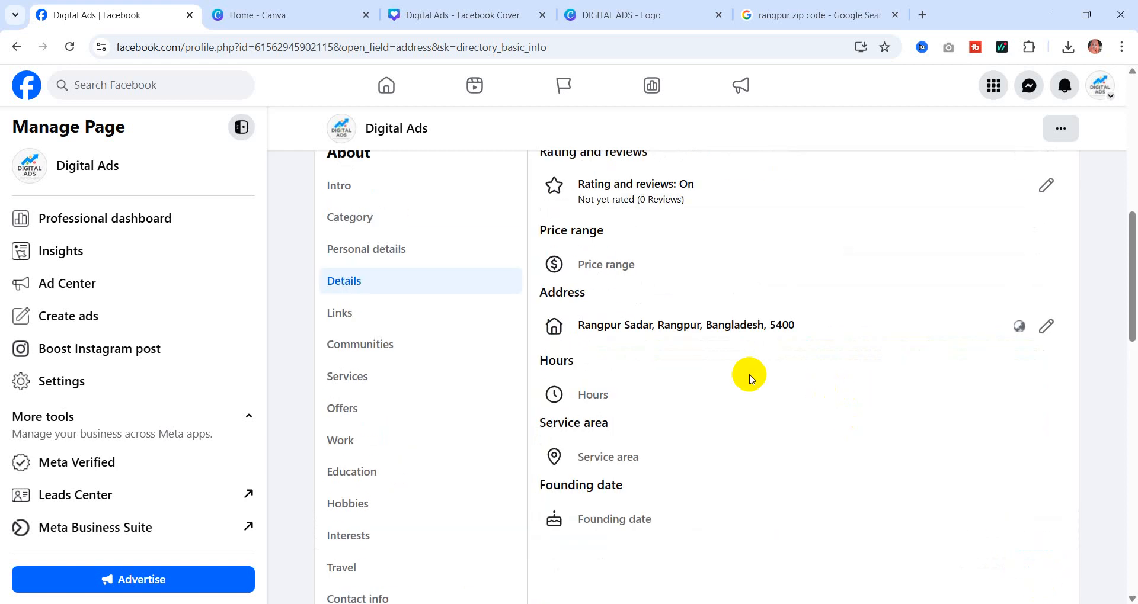
{"action": "left_click", "coordinate": [589, 396]}
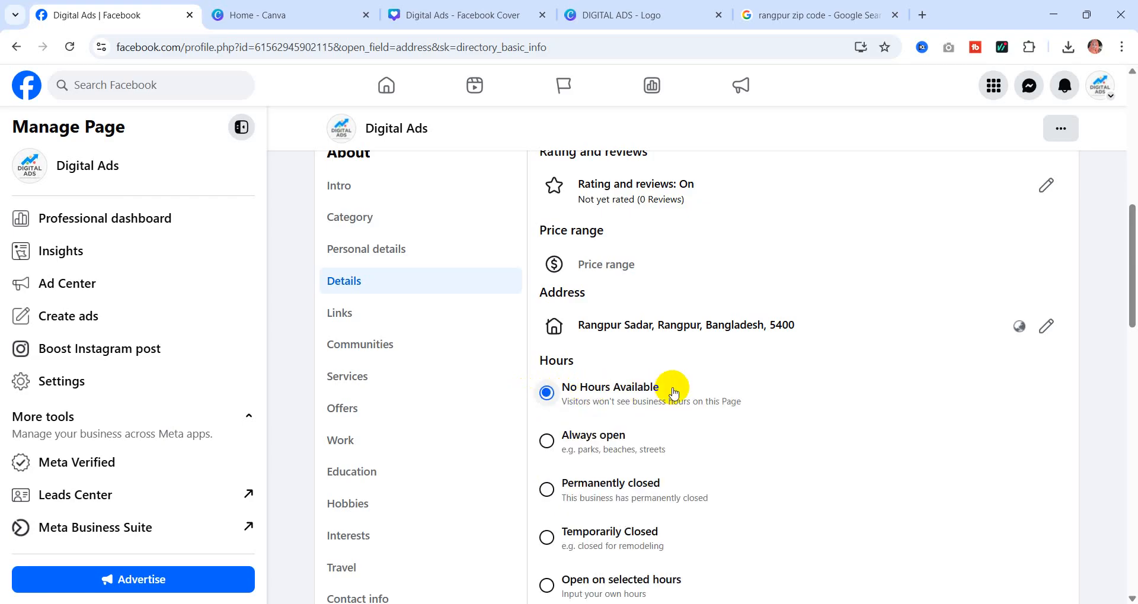
- Try setting the page's hours to open on selected hours, with Monday from 12:00 AM to 5:00 AM
{"action": "scroll", "coordinate": [675, 385], "scroll_direction": "down", "scroll_amount": 3}
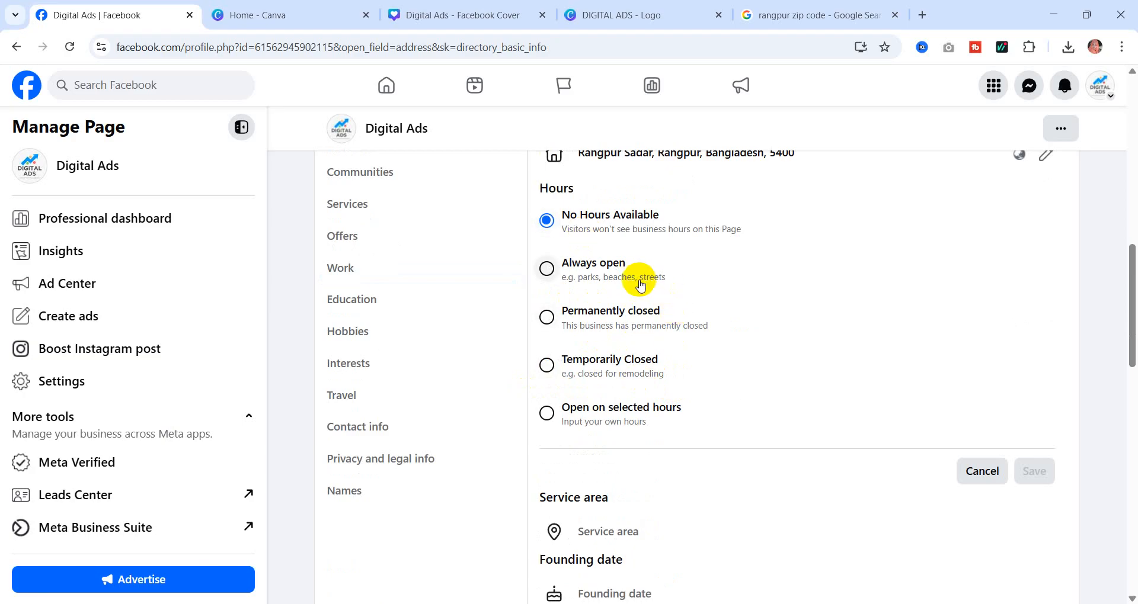
{"action": "left_click", "coordinate": [548, 272]}
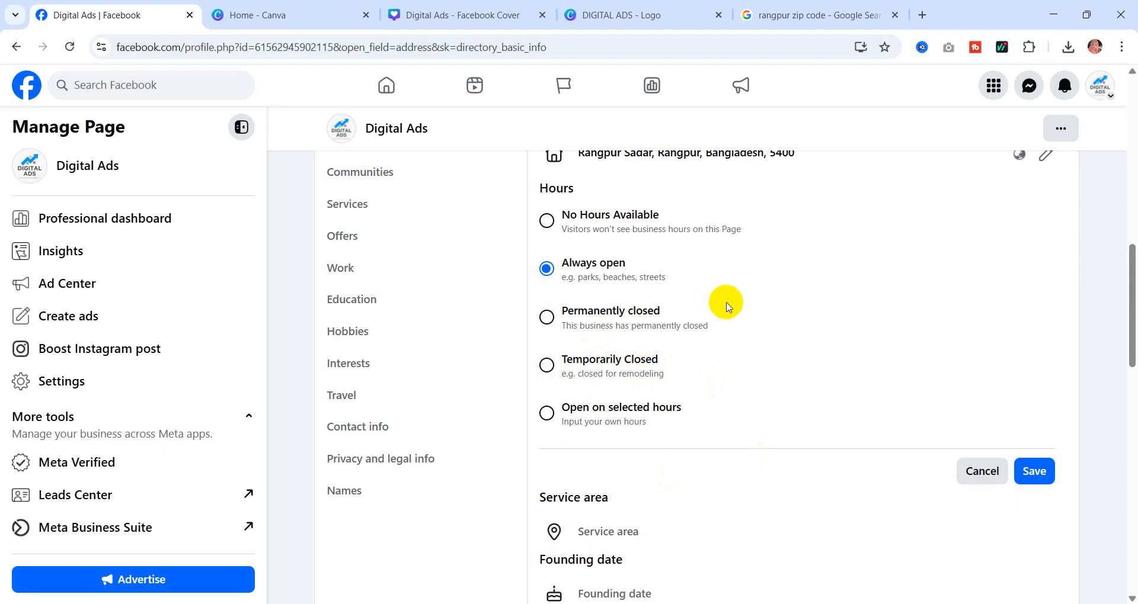
{"action": "left_click", "coordinate": [547, 414]}
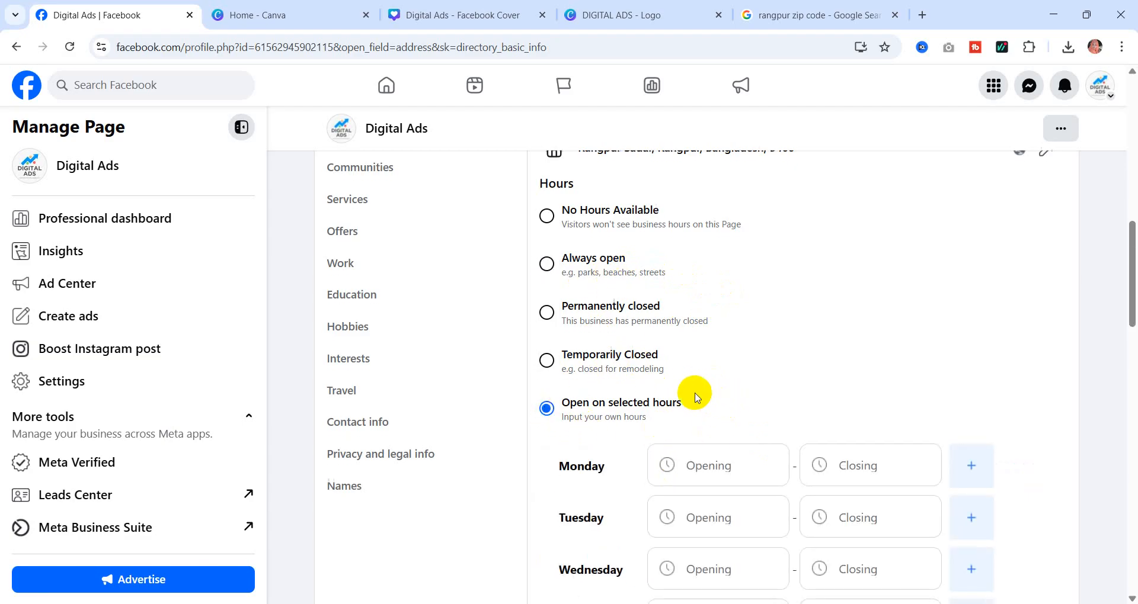
{"action": "scroll", "coordinate": [694, 392], "scroll_direction": "down", "scroll_amount": 3}
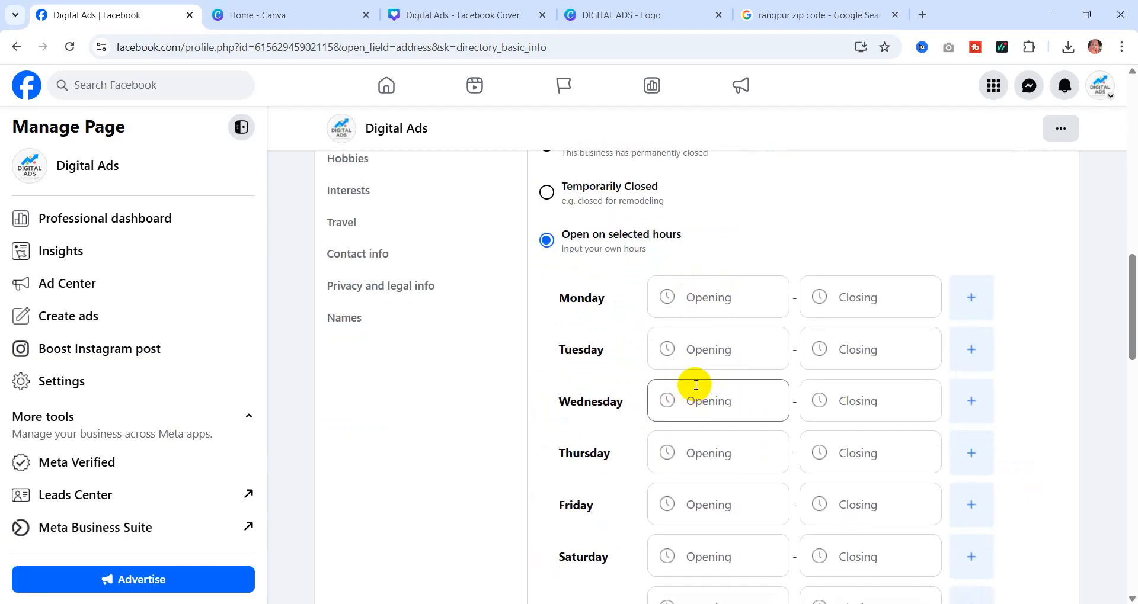
{"action": "left_click", "coordinate": [704, 299]}
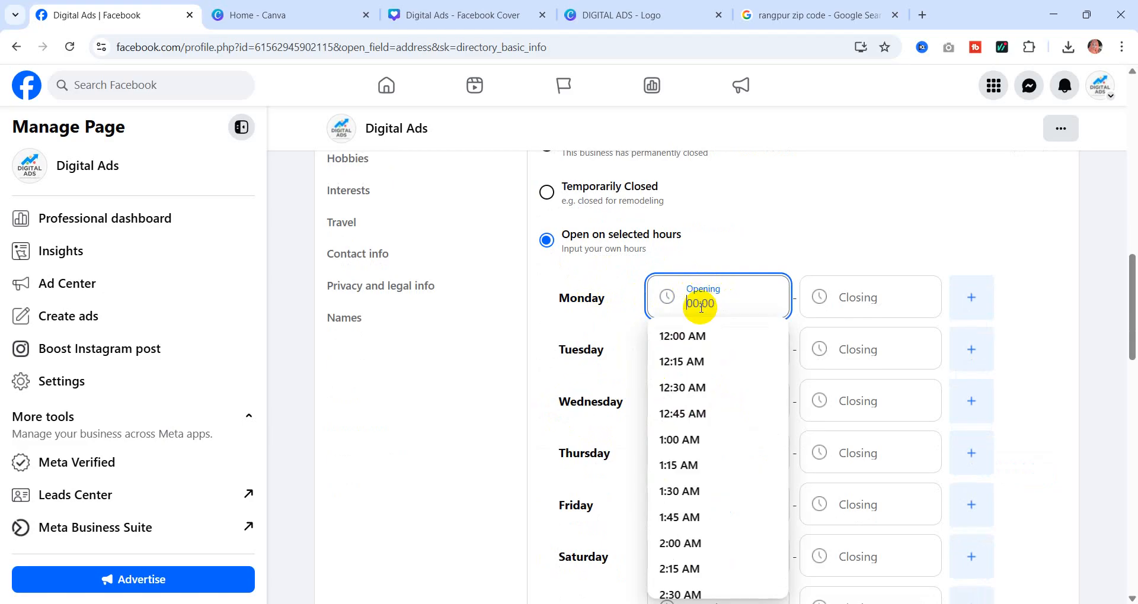
{"action": "left_click", "coordinate": [678, 335]}
{"action": "left_click", "coordinate": [874, 300]}
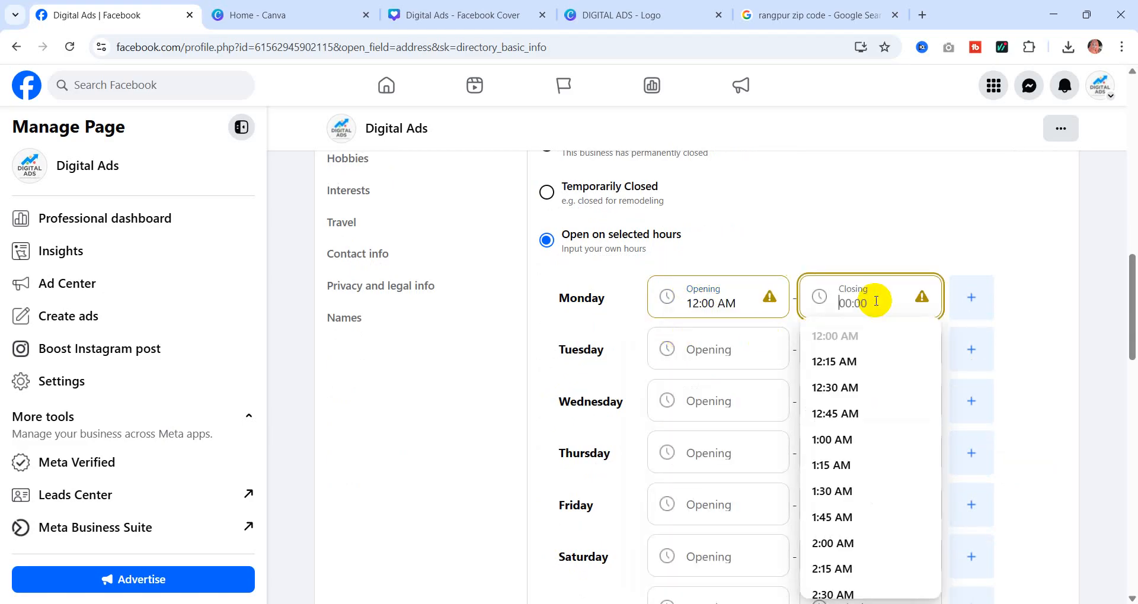
{"action": "scroll", "coordinate": [842, 465], "scroll_direction": "down", "scroll_amount": 3}
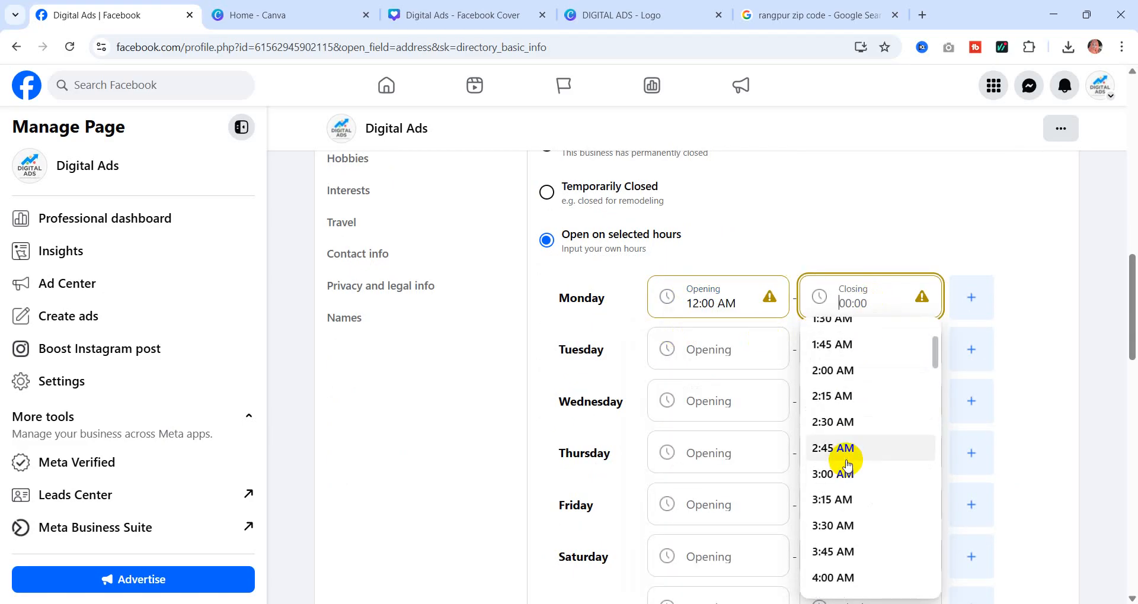
{"action": "scroll", "coordinate": [848, 466], "scroll_direction": "down", "scroll_amount": 3}
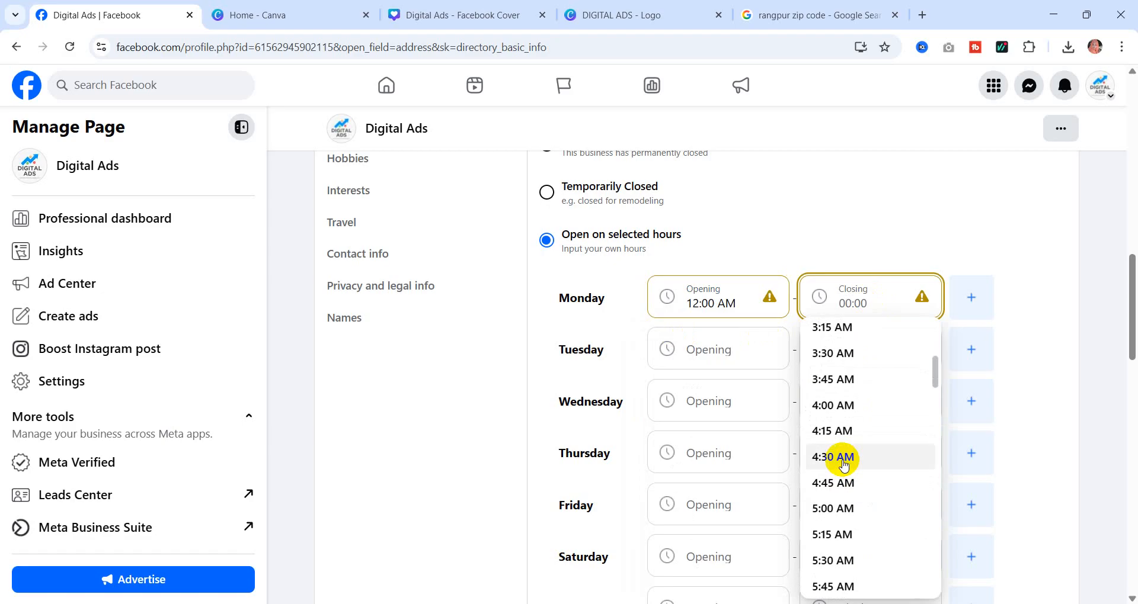
{"action": "left_click", "coordinate": [839, 513]}
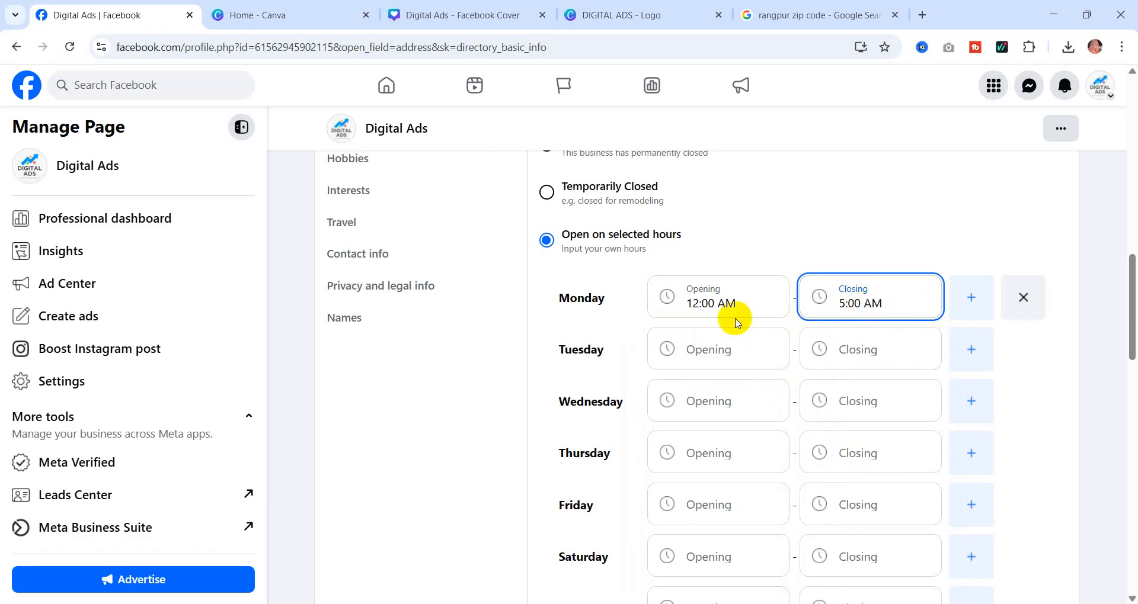
- Set the page's business hours to Always open and save them
{"action": "scroll", "coordinate": [701, 381], "scroll_direction": "down", "scroll_amount": 3}
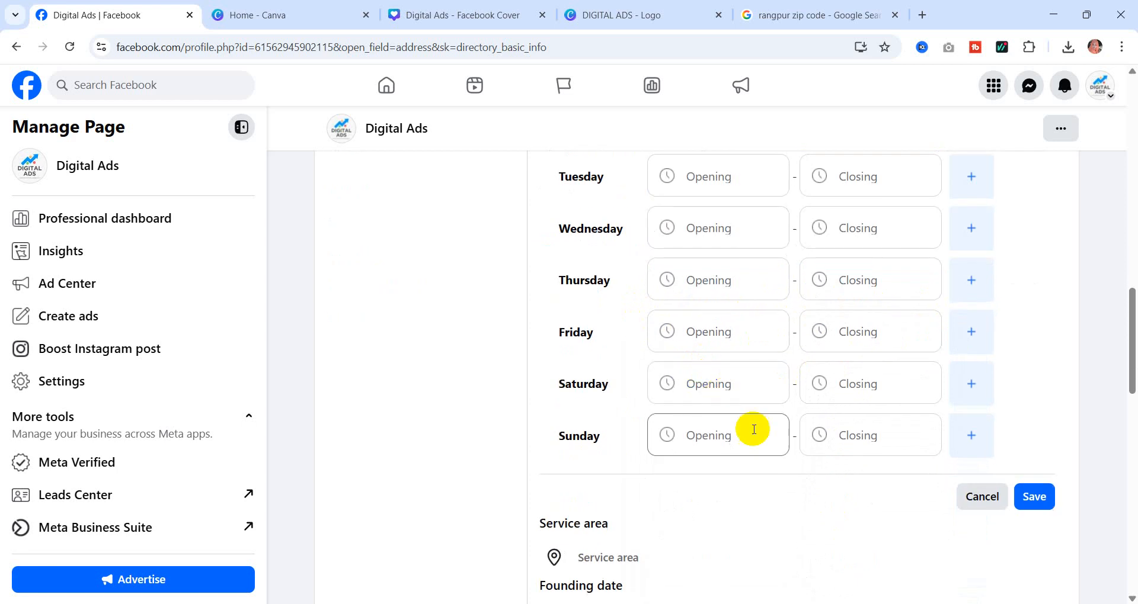
{"action": "scroll", "coordinate": [705, 308], "scroll_direction": "up", "scroll_amount": 3}
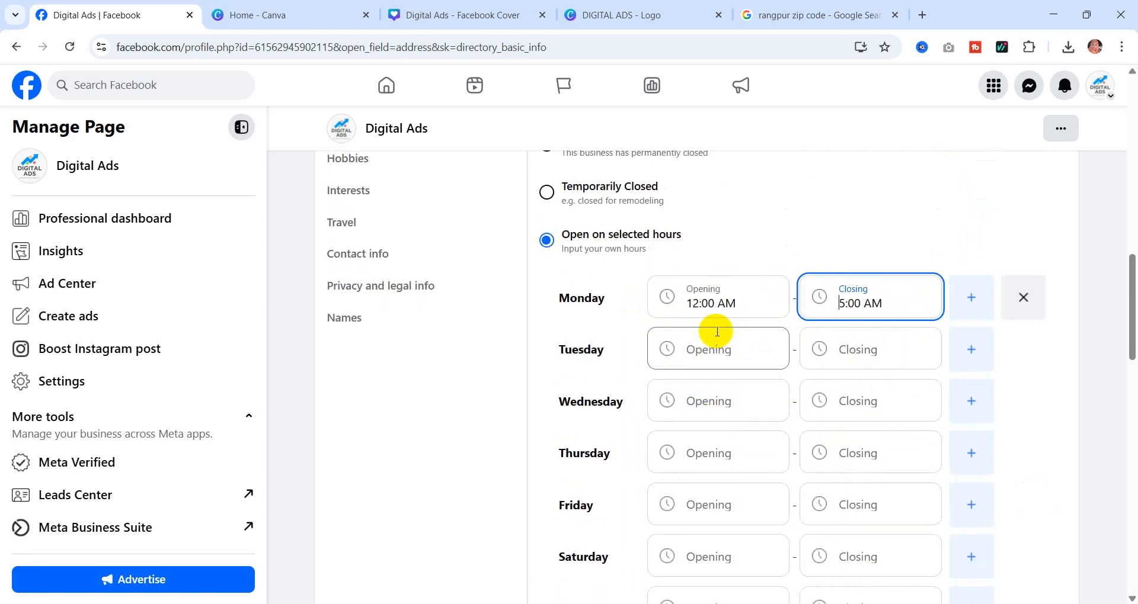
{"action": "scroll", "coordinate": [717, 332], "scroll_direction": "up", "scroll_amount": 3}
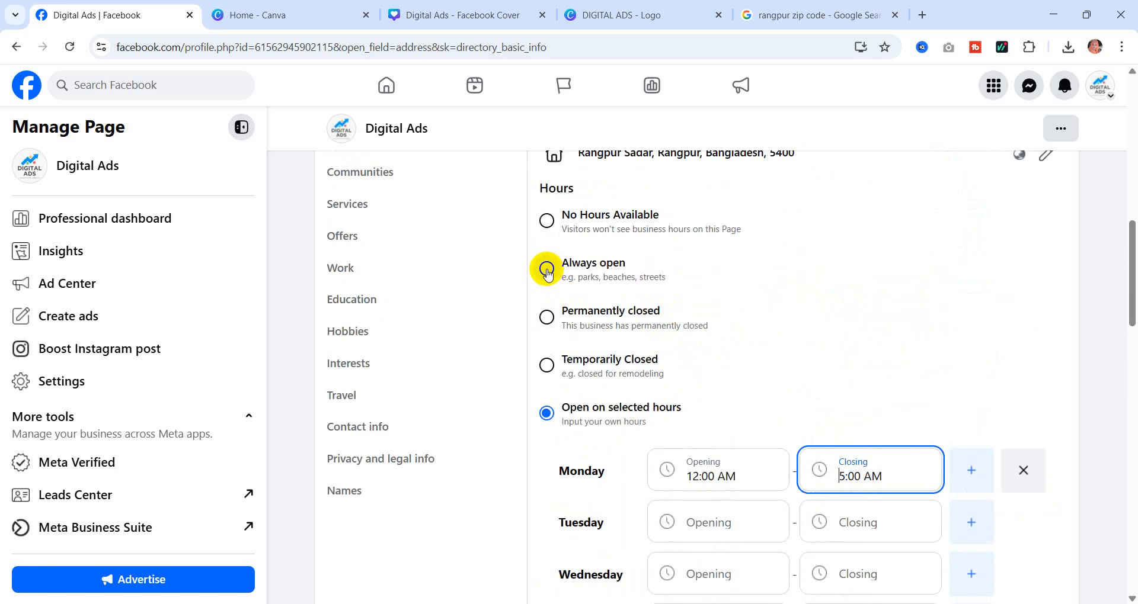
{"action": "left_click", "coordinate": [547, 270]}
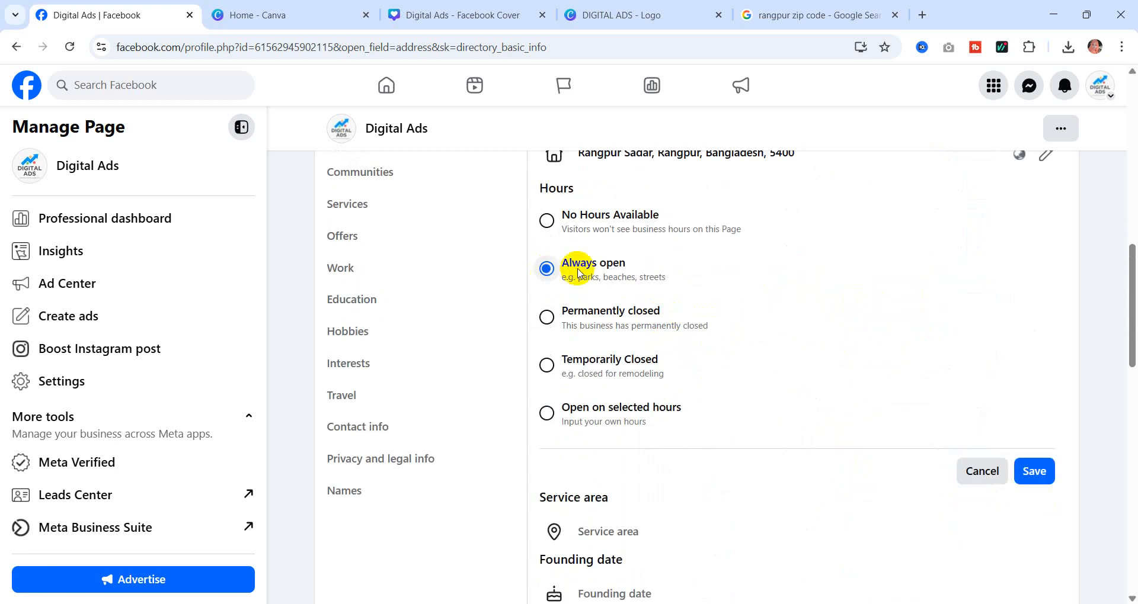
{"action": "left_click", "coordinate": [1034, 472]}
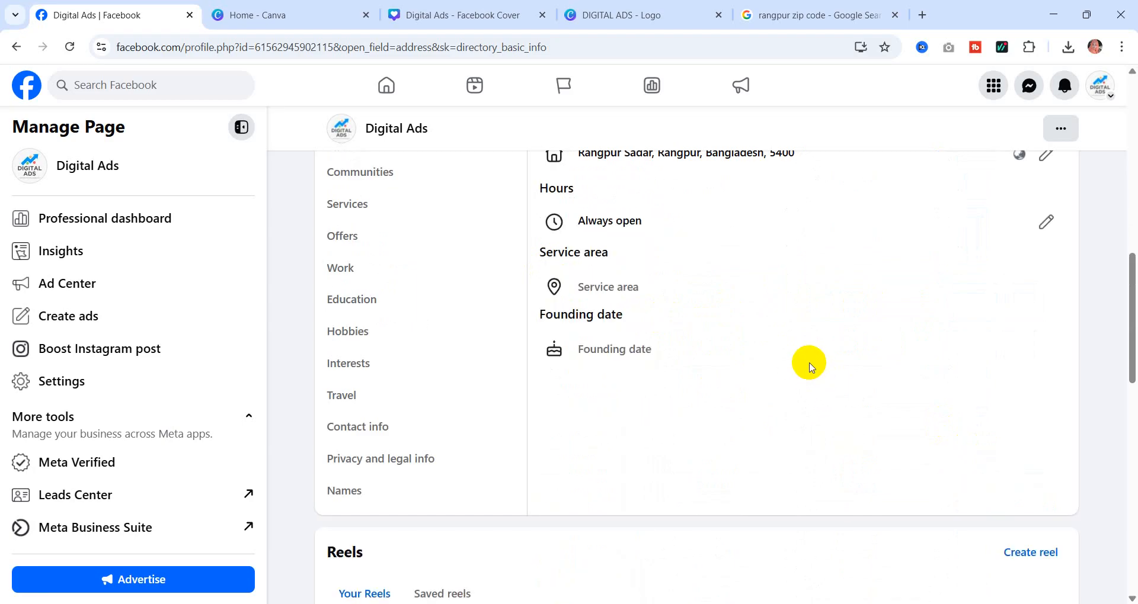
- Add Rangpur, Rangpur Division, Bangladesh and Dhaka, Dhaka Division, Bangladesh to the page's service area
{"action": "scroll", "coordinate": [809, 368], "scroll_direction": "up", "scroll_amount": 3}
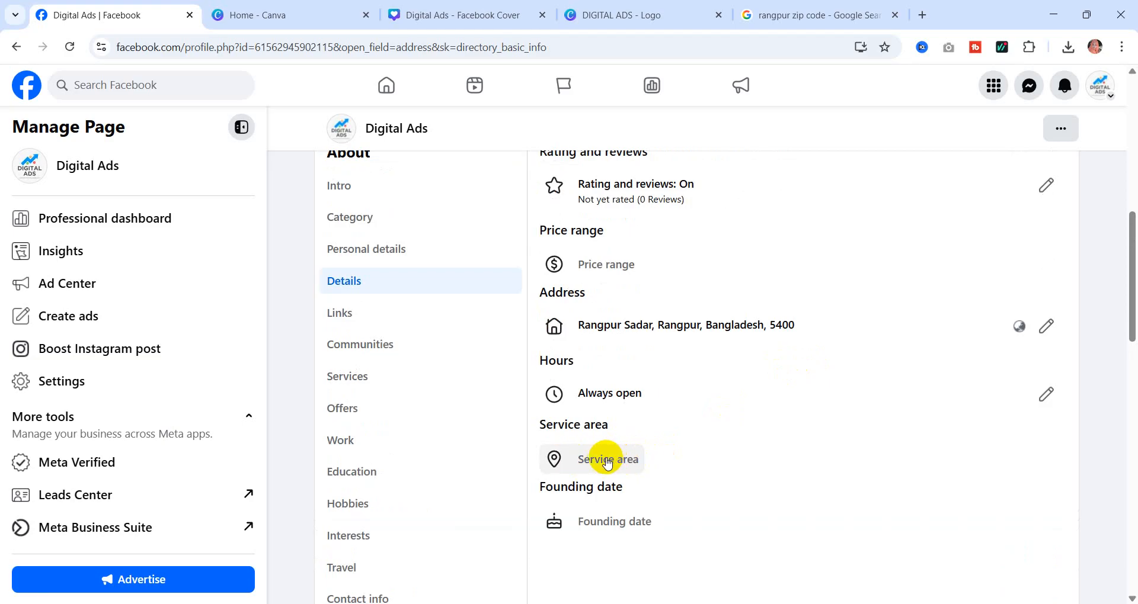
{"action": "left_click", "coordinate": [608, 464]}
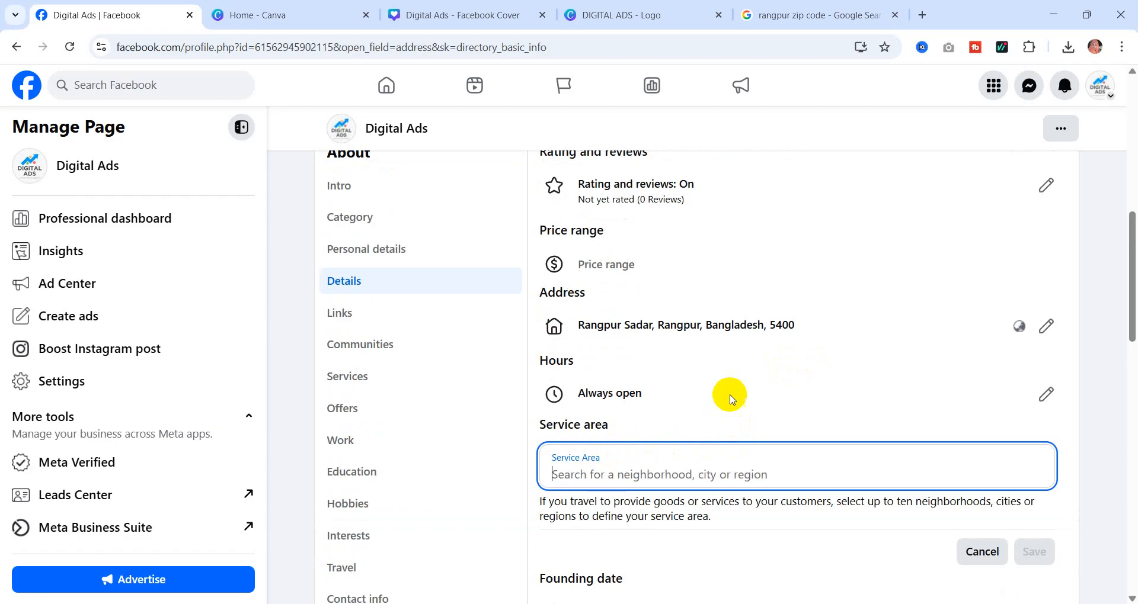
{"action": "scroll", "coordinate": [730, 395], "scroll_direction": "down", "scroll_amount": 3}
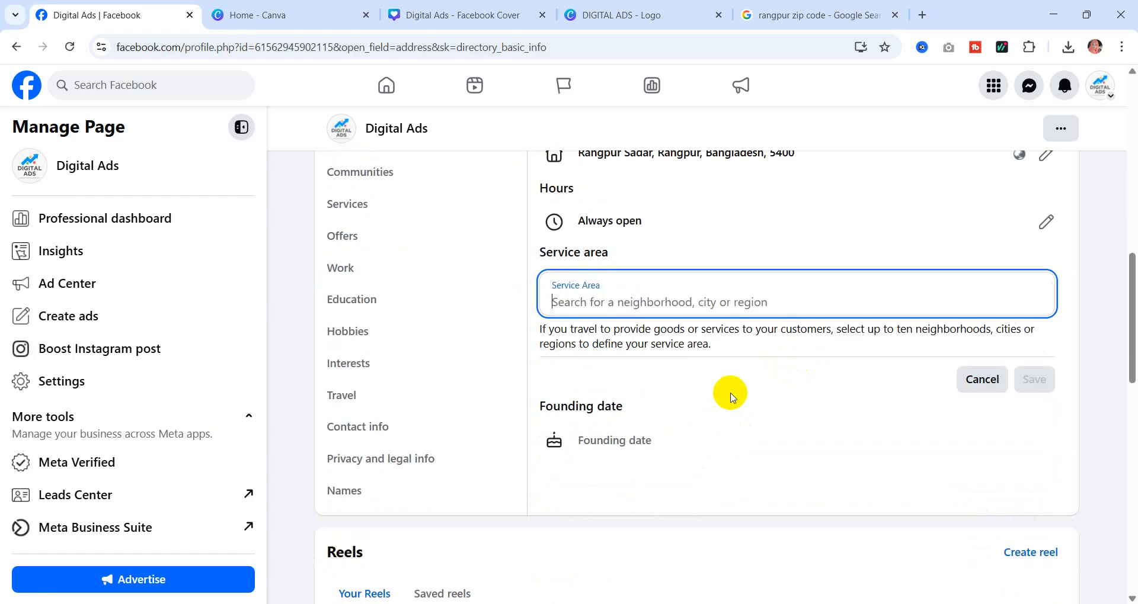
{"action": "left_click", "coordinate": [609, 304]}
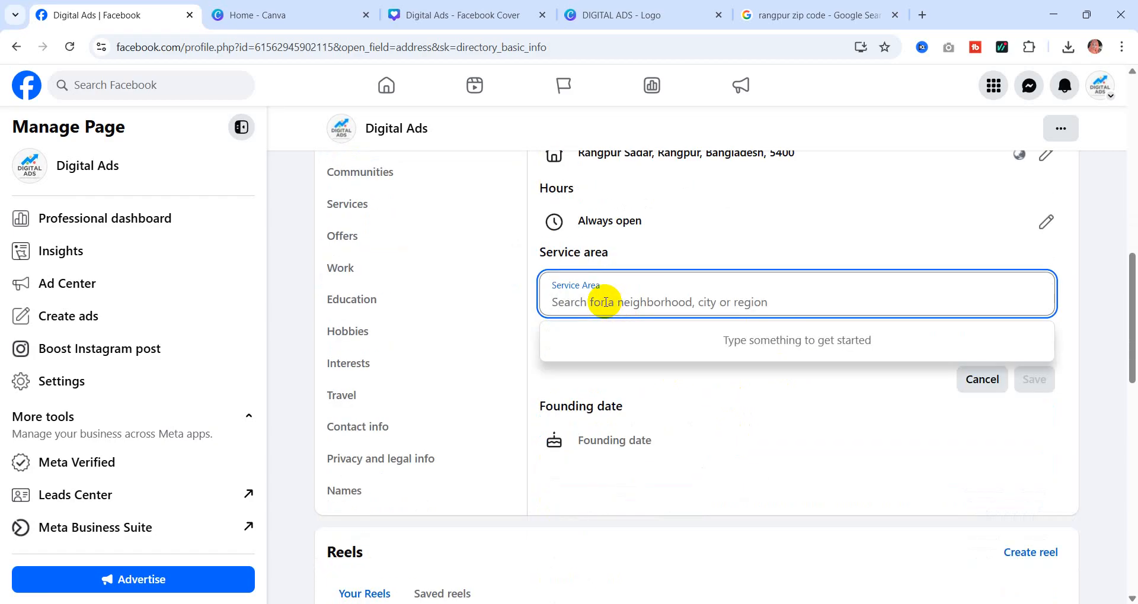
{"action": "type", "text": "Ran"}
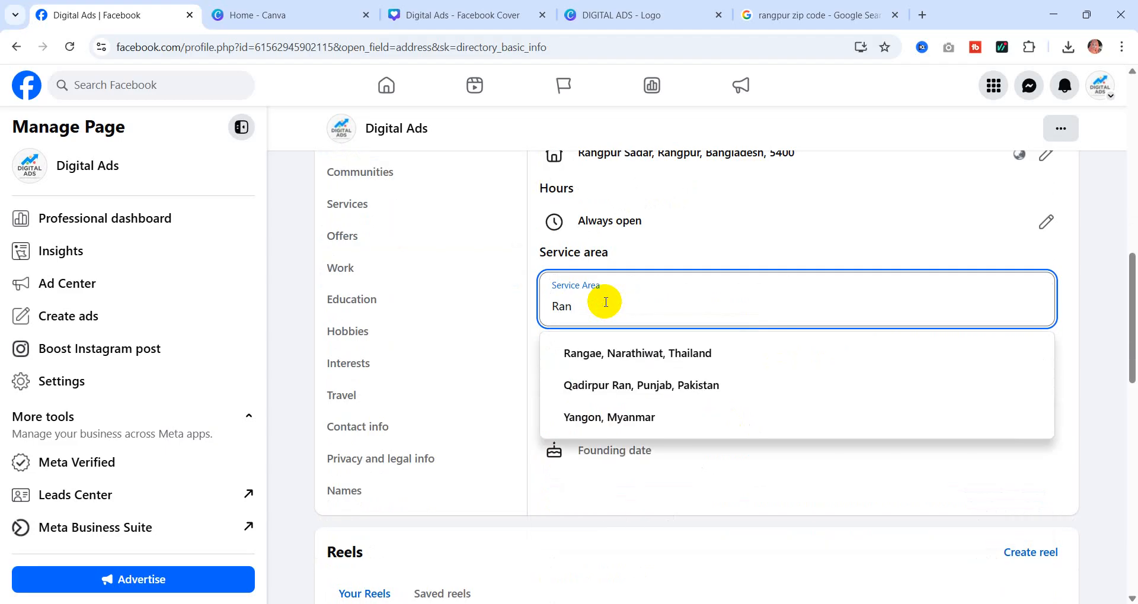
{"action": "type", "text": "gpur"}
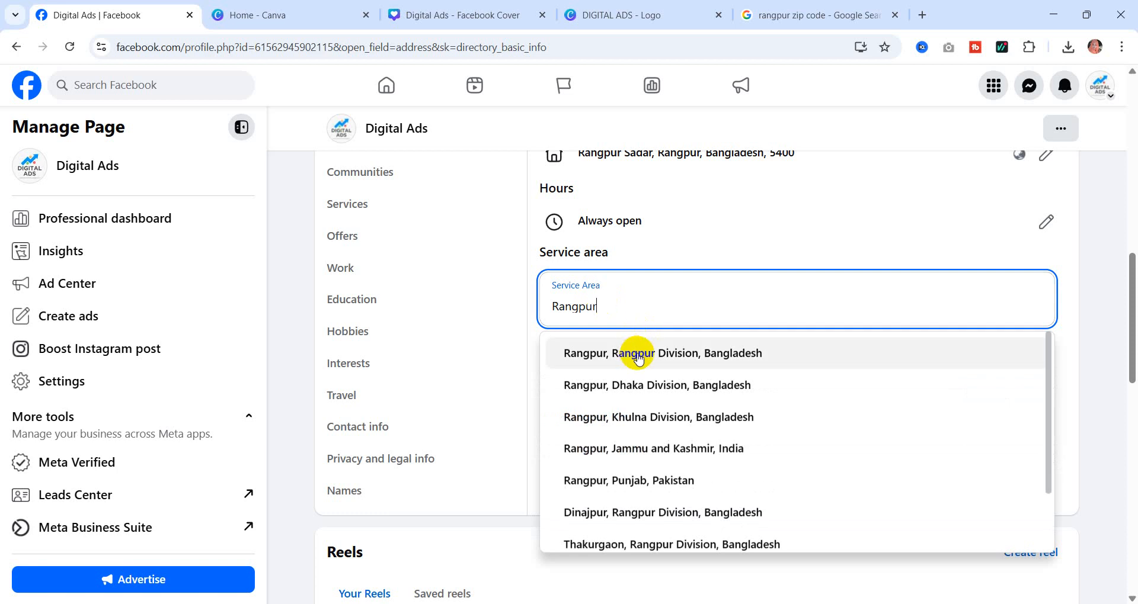
{"action": "left_click", "coordinate": [599, 353]}
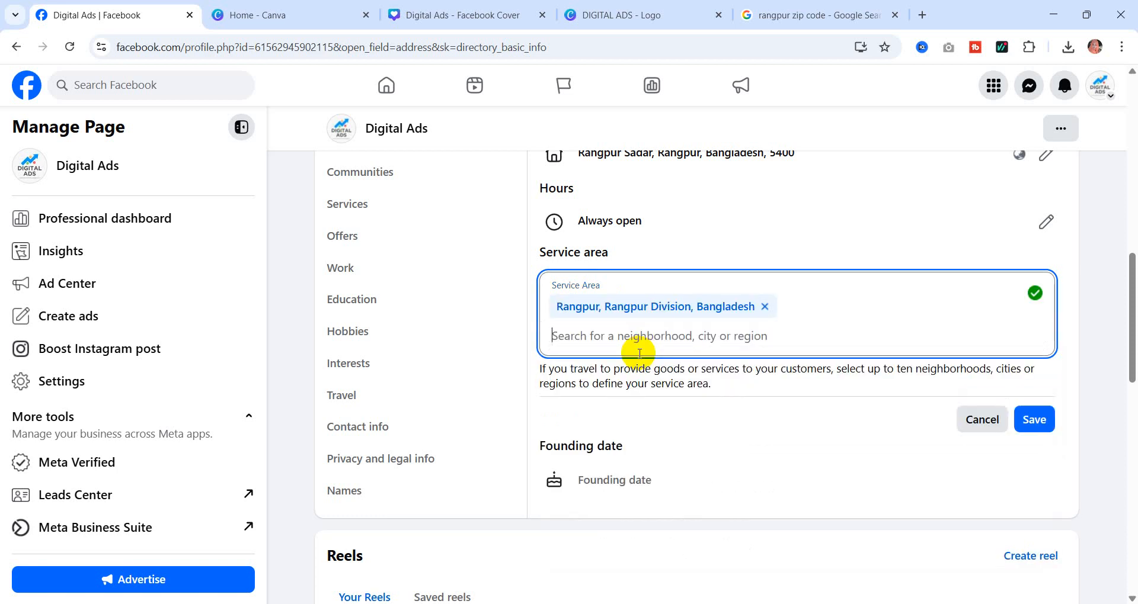
{"action": "left_click", "coordinate": [638, 341]}
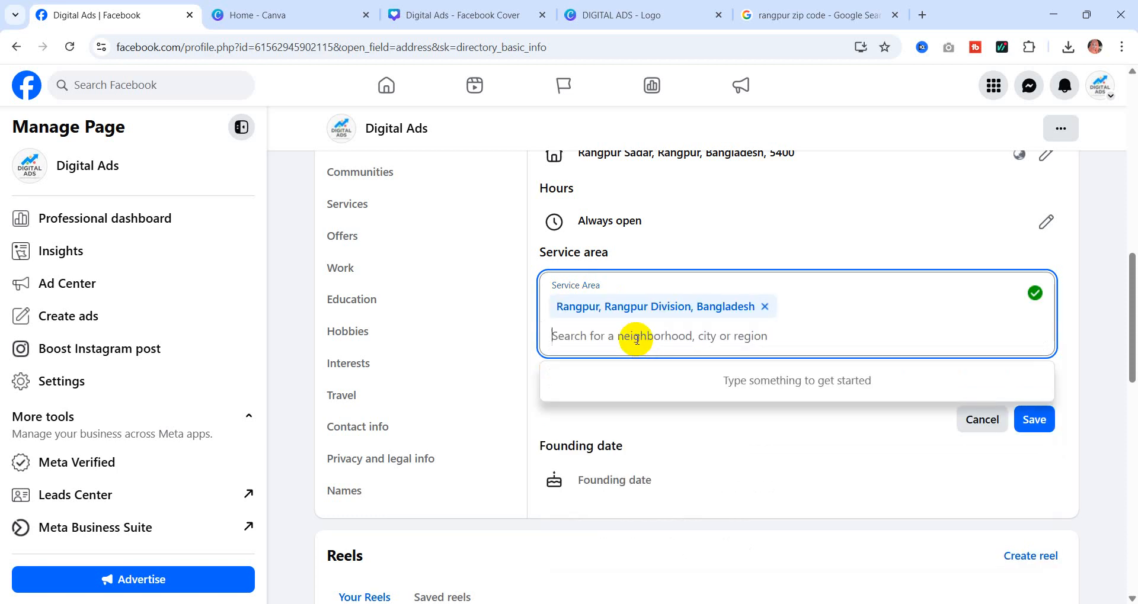
{"action": "type", "text": "Dhaka"}
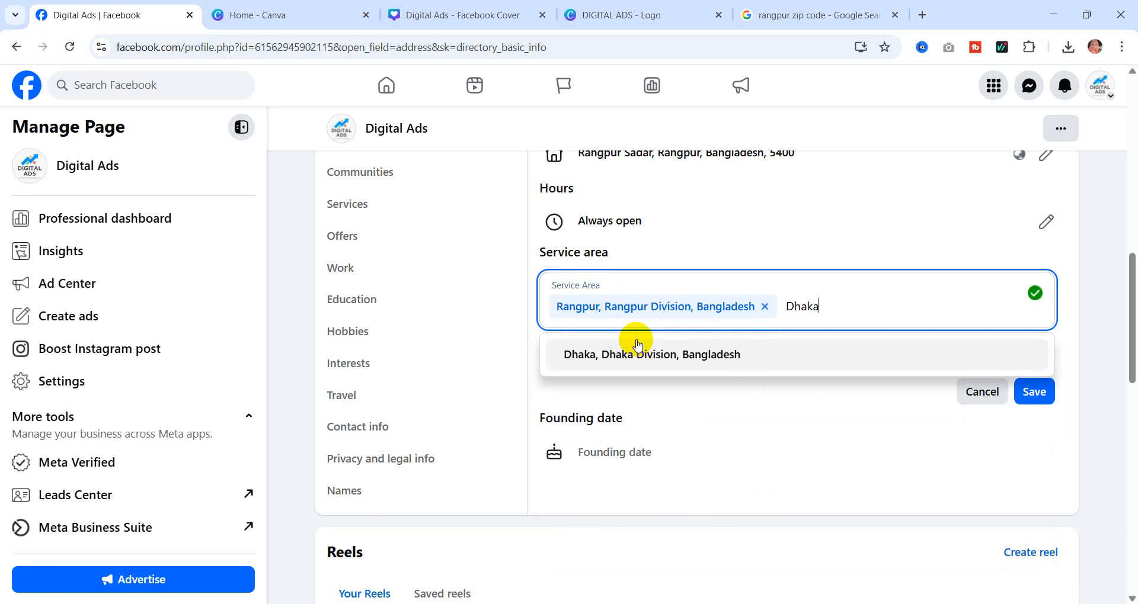
{"action": "left_click", "coordinate": [646, 353]}
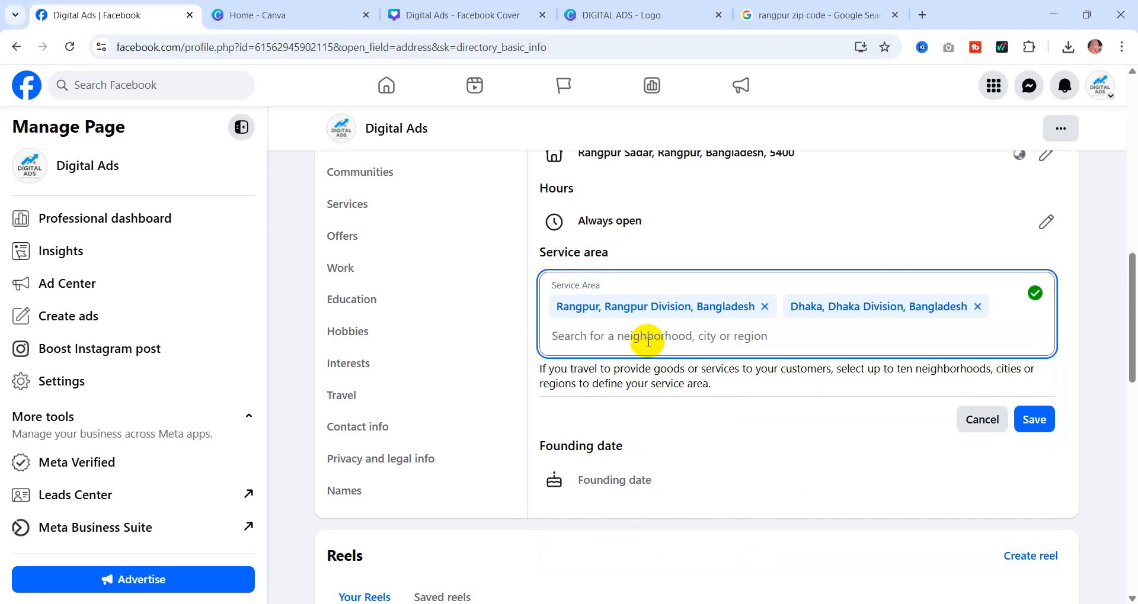
- Add London, UK as a further service area and save the service area list
{"action": "left_click", "coordinate": [648, 338]}
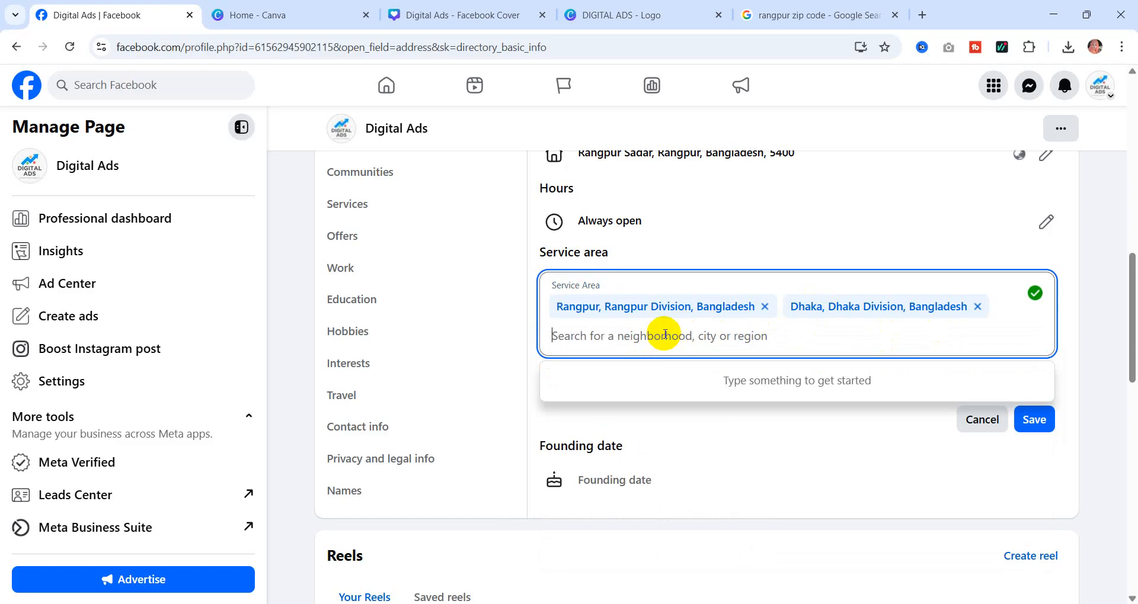
{"action": "type", "text": "USA"}
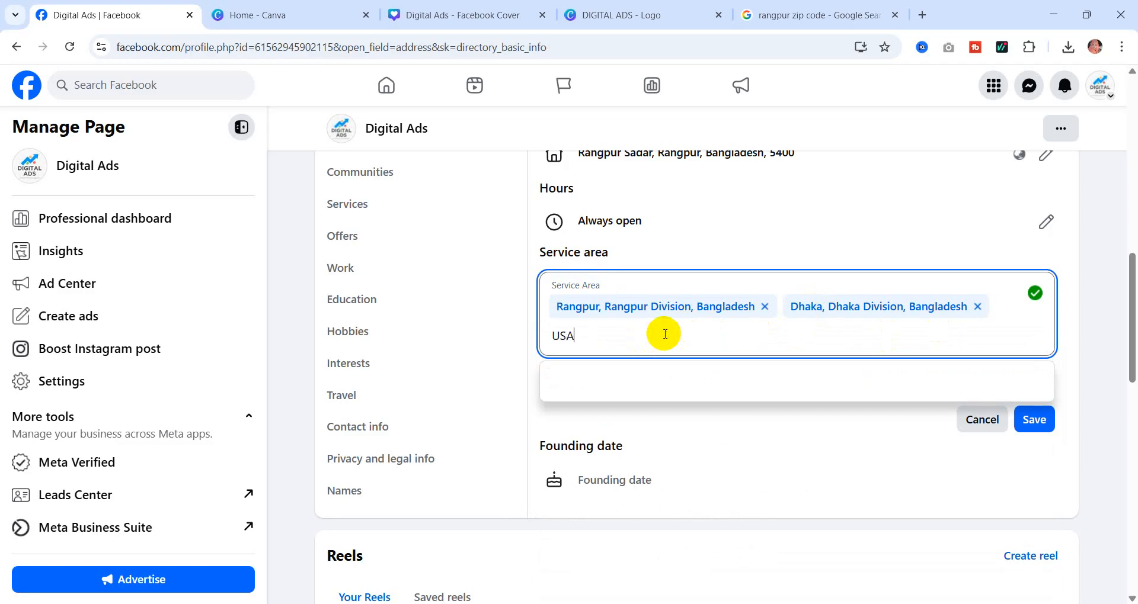
{"action": "key", "text": "BackSpace"}
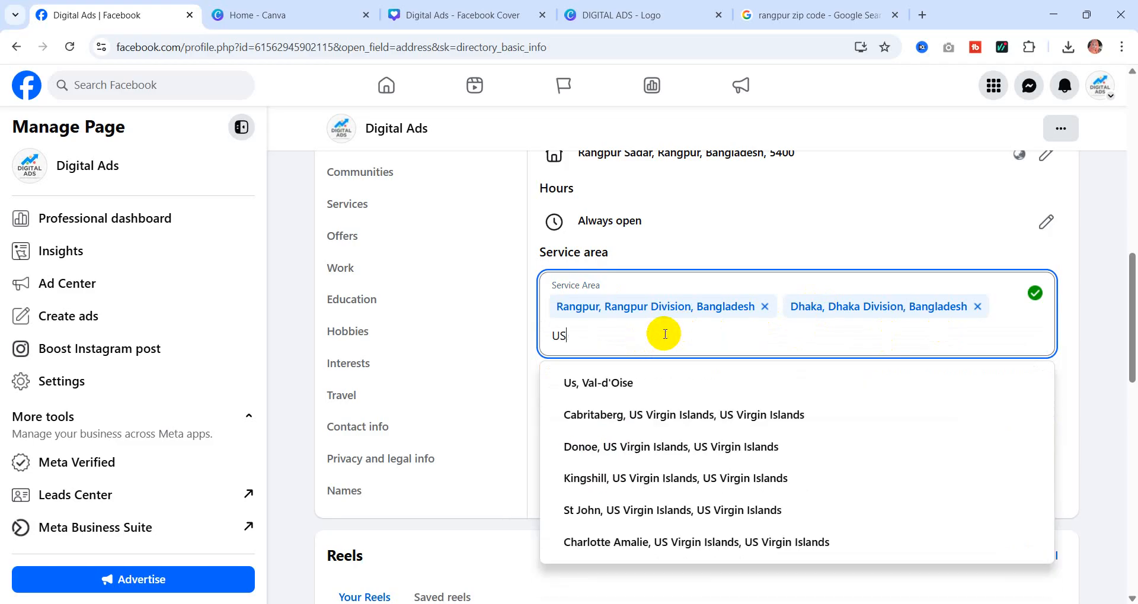
{"action": "key", "text": "BackSpace"}
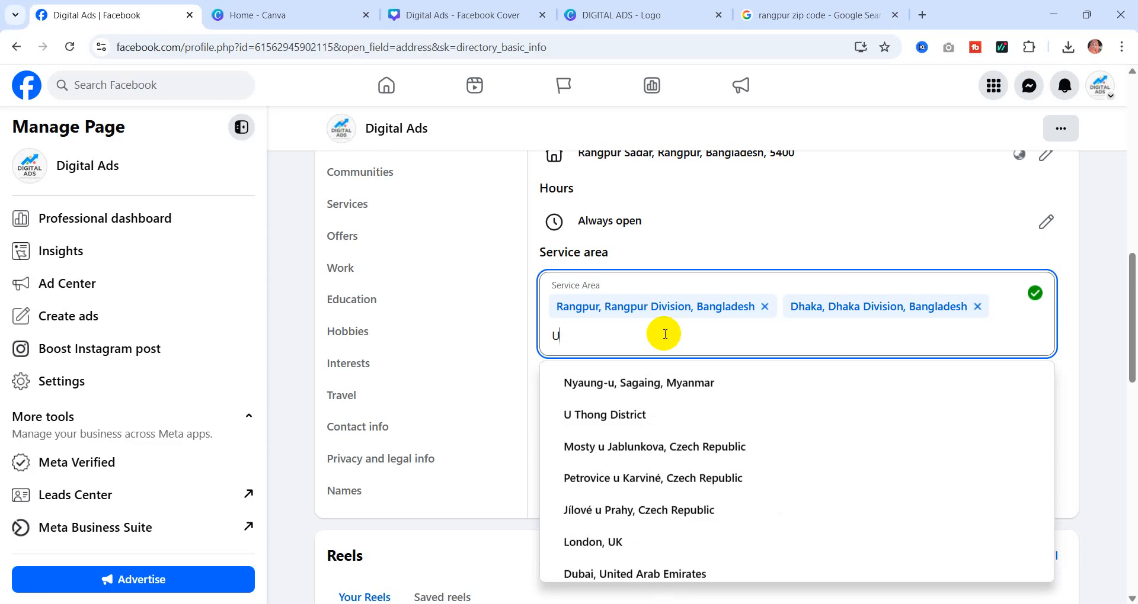
{"action": "left_click", "coordinate": [610, 540]}
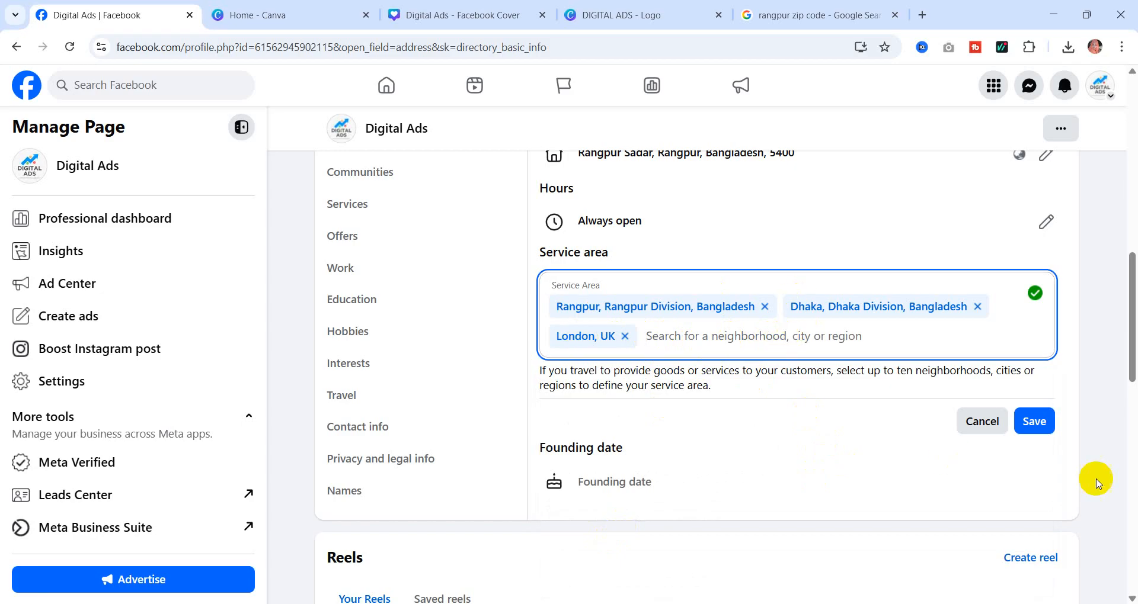
{"action": "left_click", "coordinate": [1036, 423]}
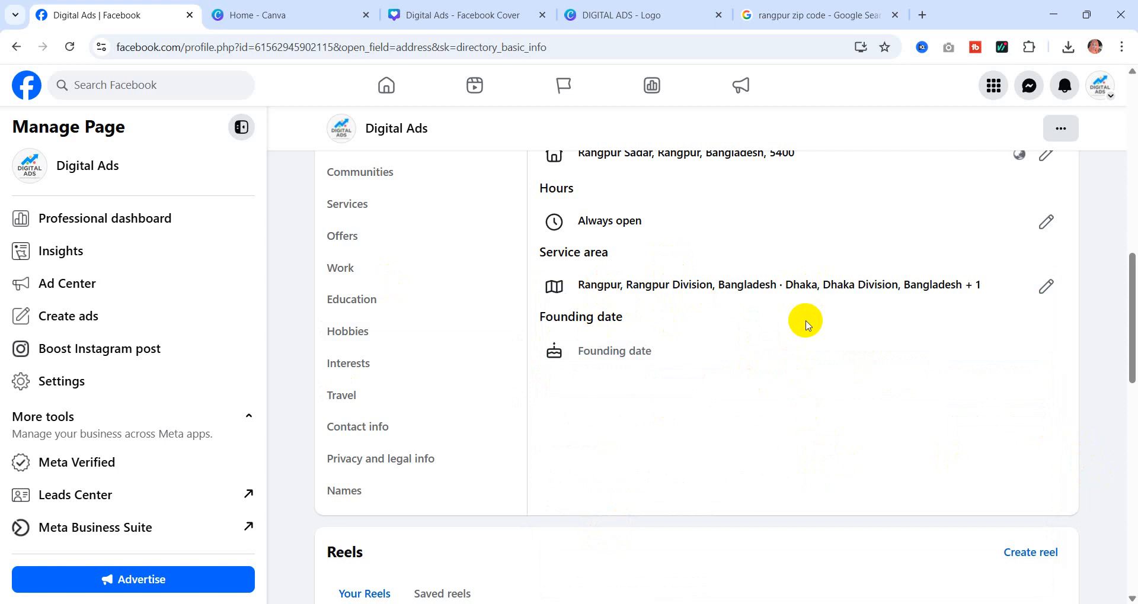
- Set the page's price range to $$$ (Expensive) and save it
{"action": "scroll", "coordinate": [694, 474], "scroll_direction": "up", "scroll_amount": 3}
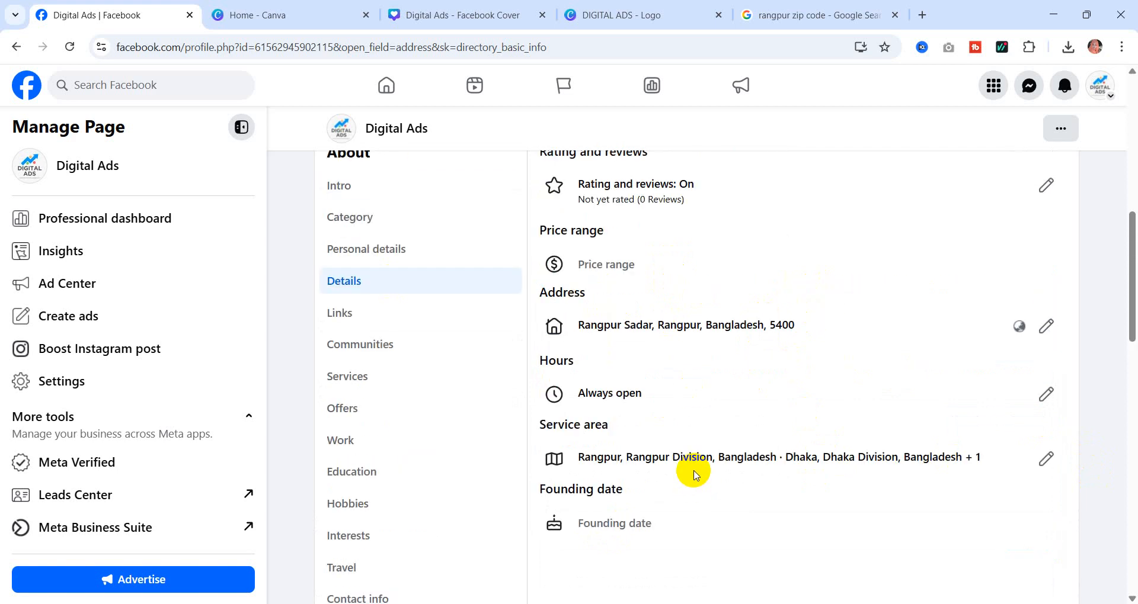
{"action": "scroll", "coordinate": [694, 474], "scroll_direction": "up", "scroll_amount": 3}
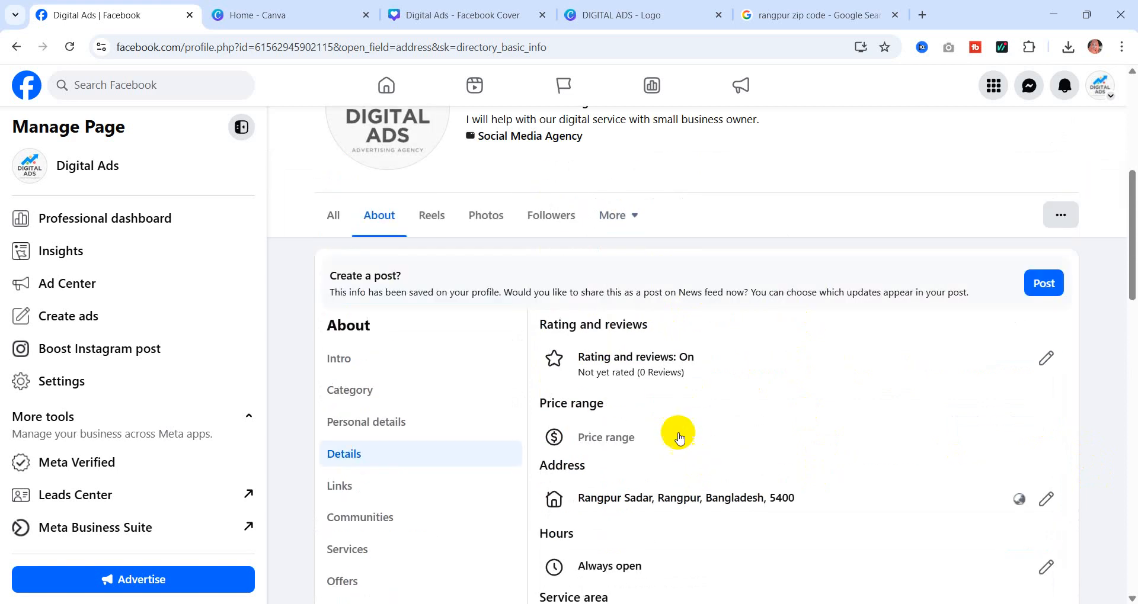
{"action": "left_click", "coordinate": [610, 439]}
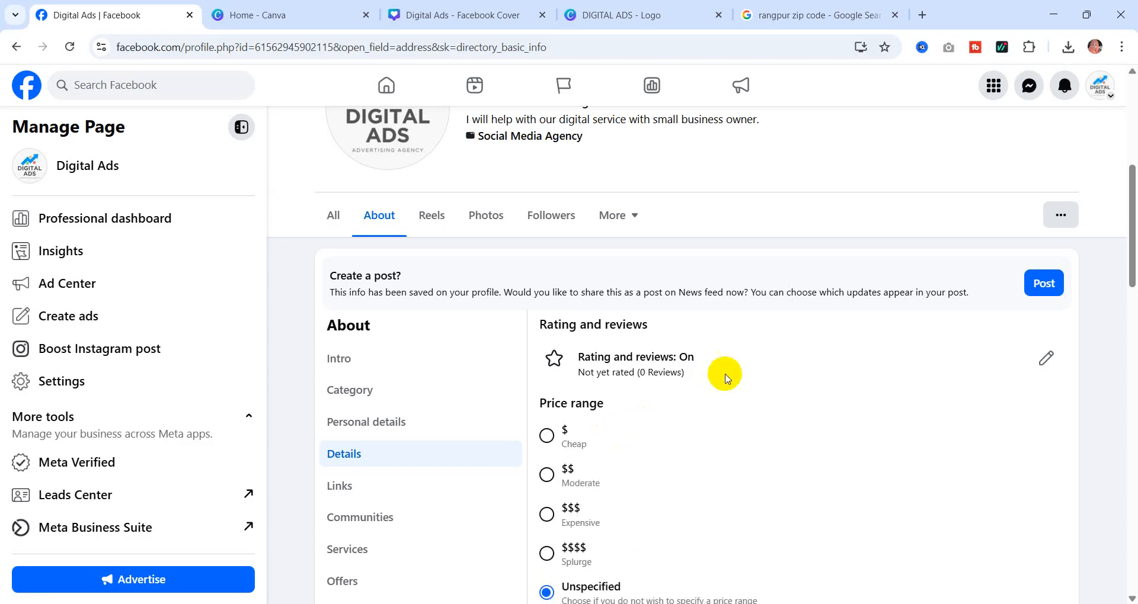
{"action": "scroll", "coordinate": [726, 376], "scroll_direction": "down", "scroll_amount": 3}
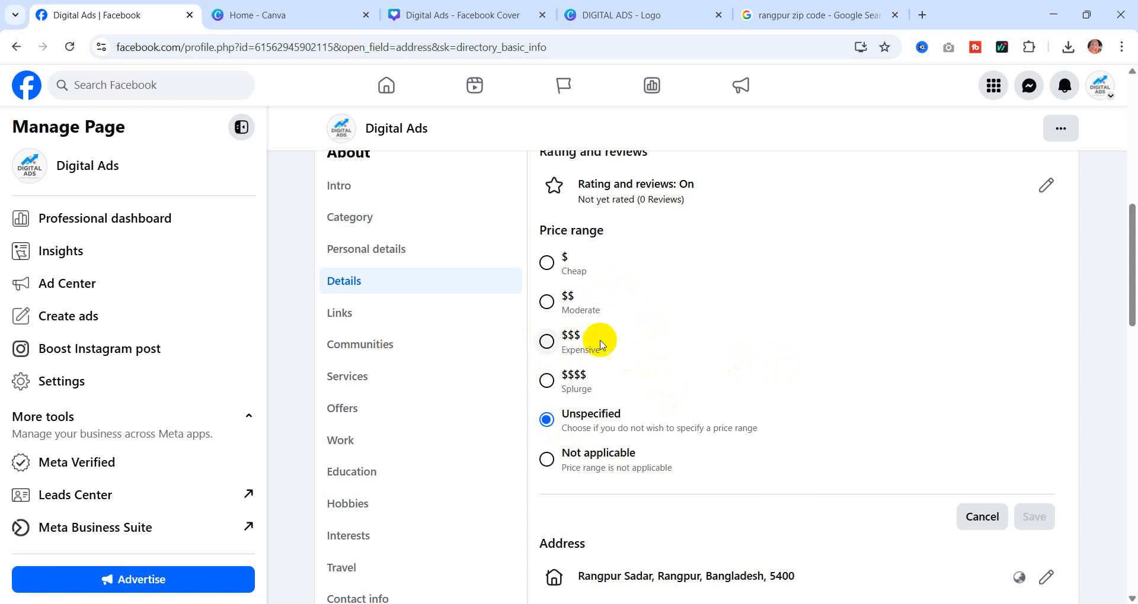
{"action": "left_click", "coordinate": [548, 341]}
{"action": "scroll", "coordinate": [772, 333], "scroll_direction": "down", "scroll_amount": 3}
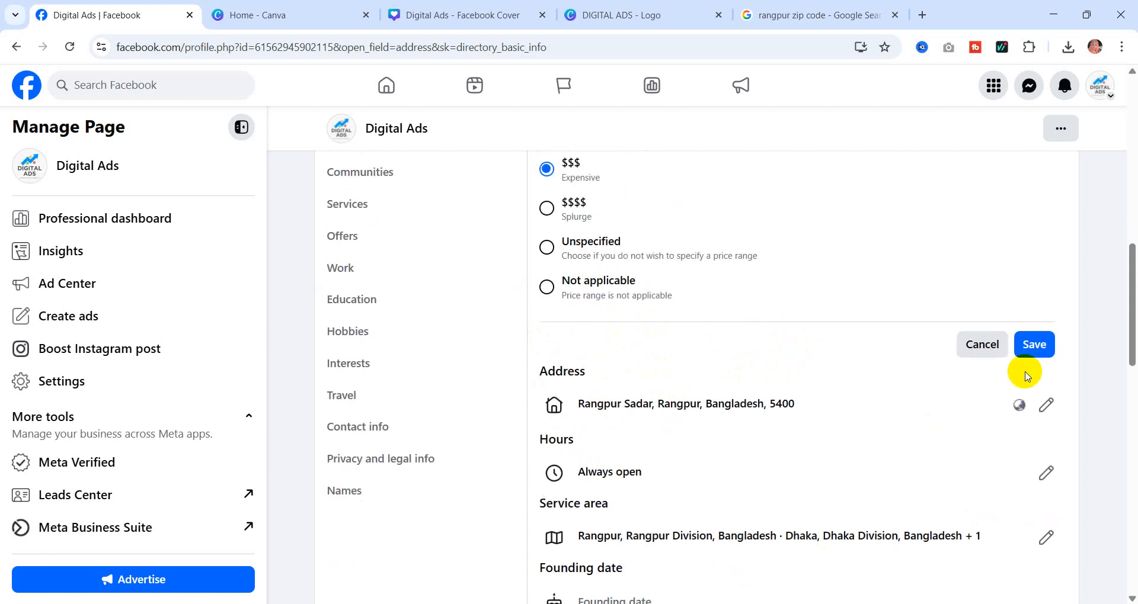
{"action": "left_click", "coordinate": [1035, 346]}
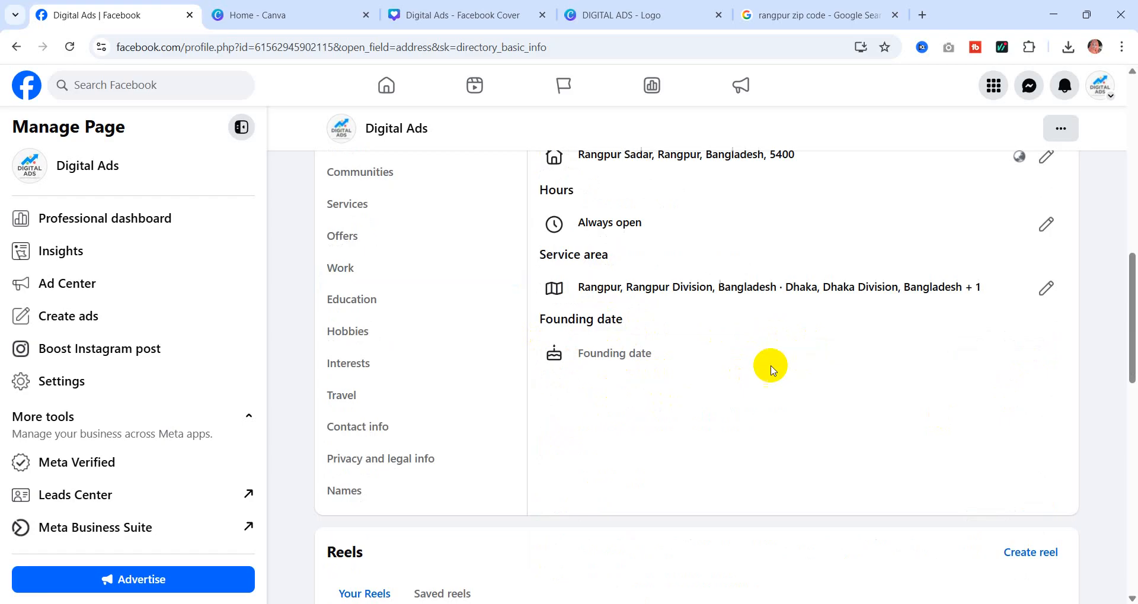
{"action": "scroll", "coordinate": [770, 365], "scroll_direction": "up", "scroll_amount": 3}
{"action": "scroll", "coordinate": [723, 371], "scroll_direction": "up", "scroll_amount": 2}
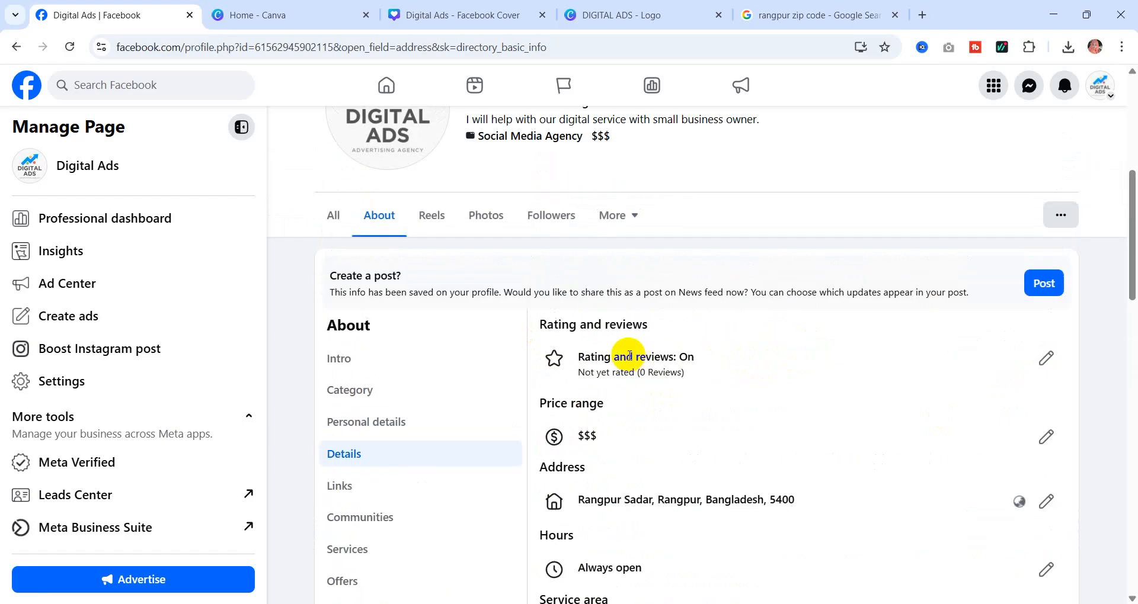
- In the personal details, set the current city to Rangpur Division and save it
{"action": "scroll", "coordinate": [506, 306], "scroll_direction": "down", "scroll_amount": 3}
{"action": "left_click", "coordinate": [334, 244]}
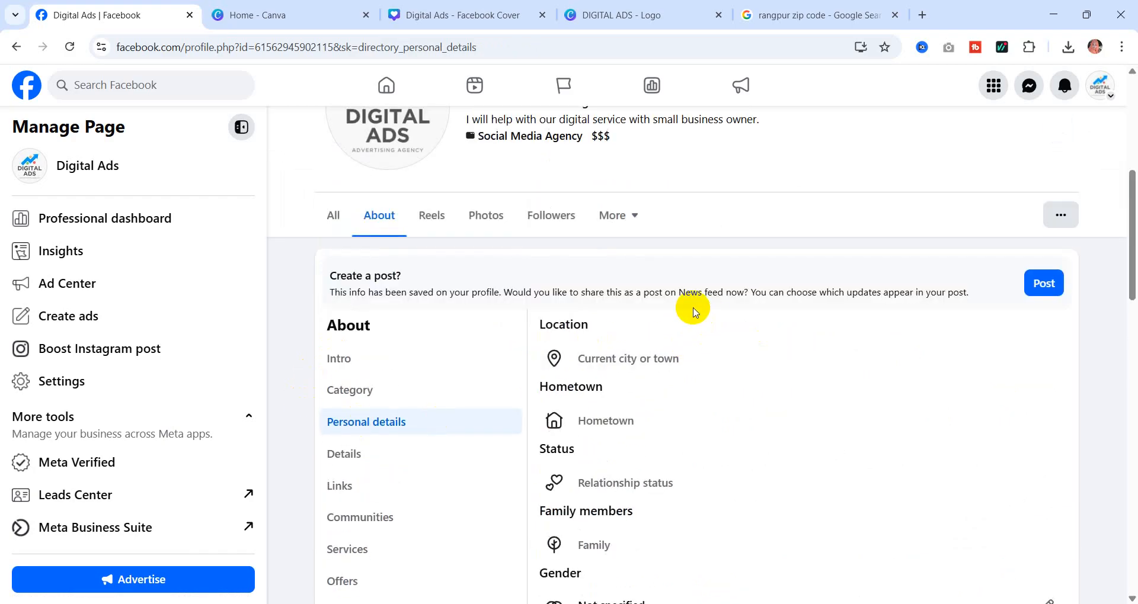
{"action": "left_click", "coordinate": [617, 360]}
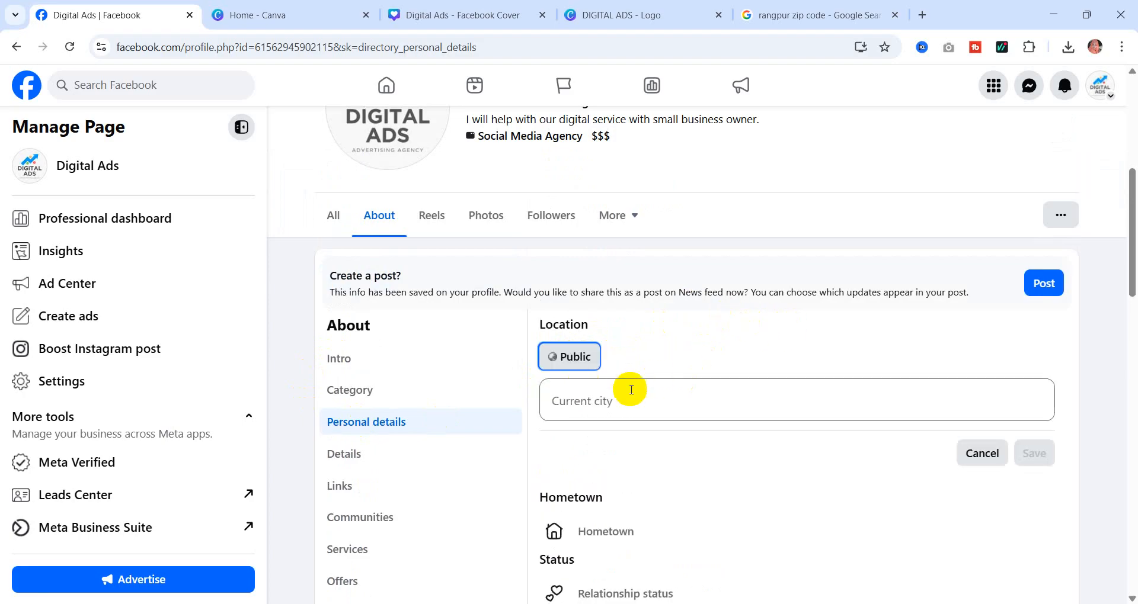
{"action": "scroll", "coordinate": [645, 349], "scroll_direction": "down", "scroll_amount": 3}
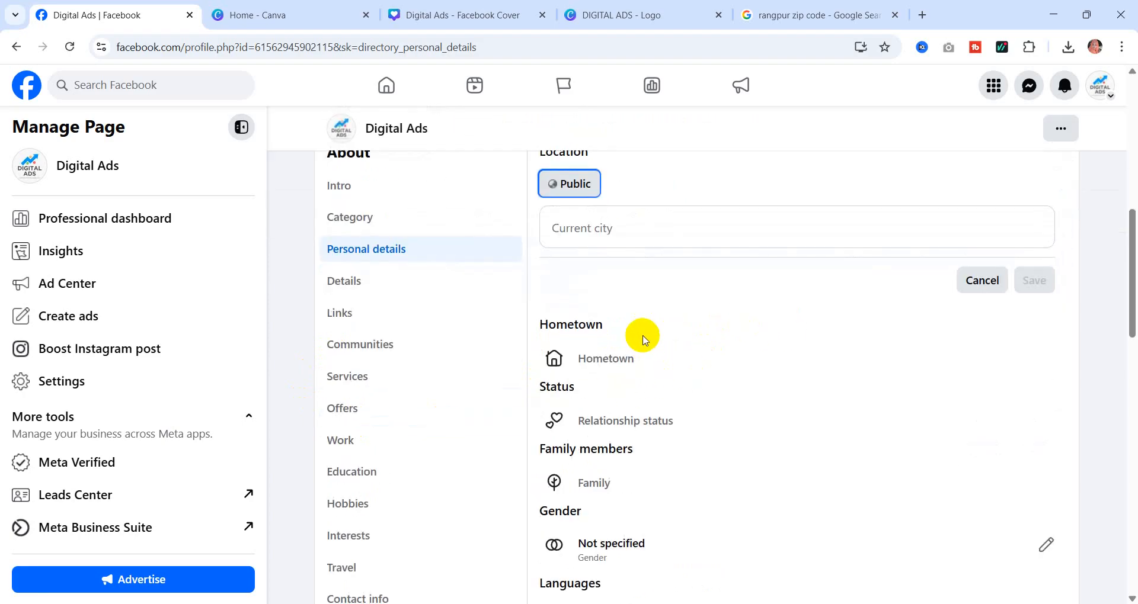
{"action": "left_click", "coordinate": [607, 229]}
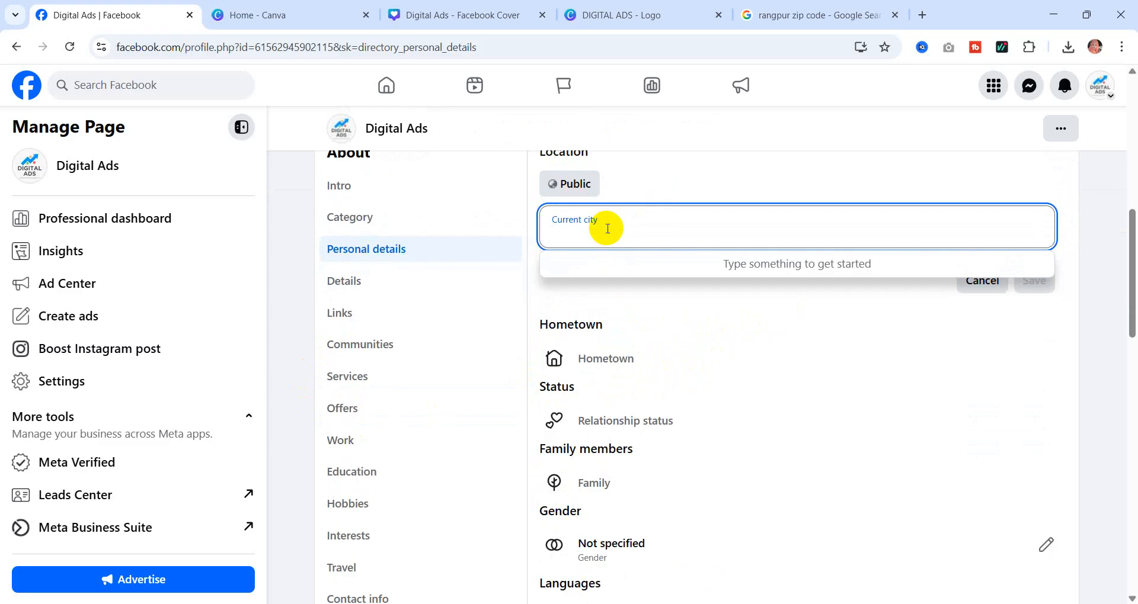
{"action": "type", "text": "R"}
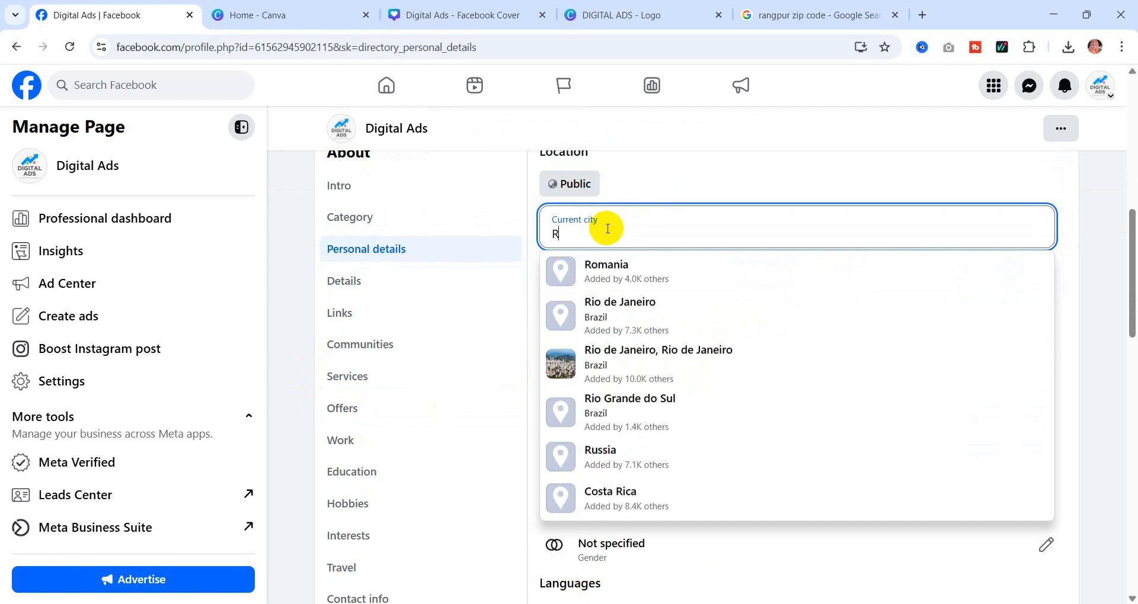
{"action": "type", "text": "ang"}
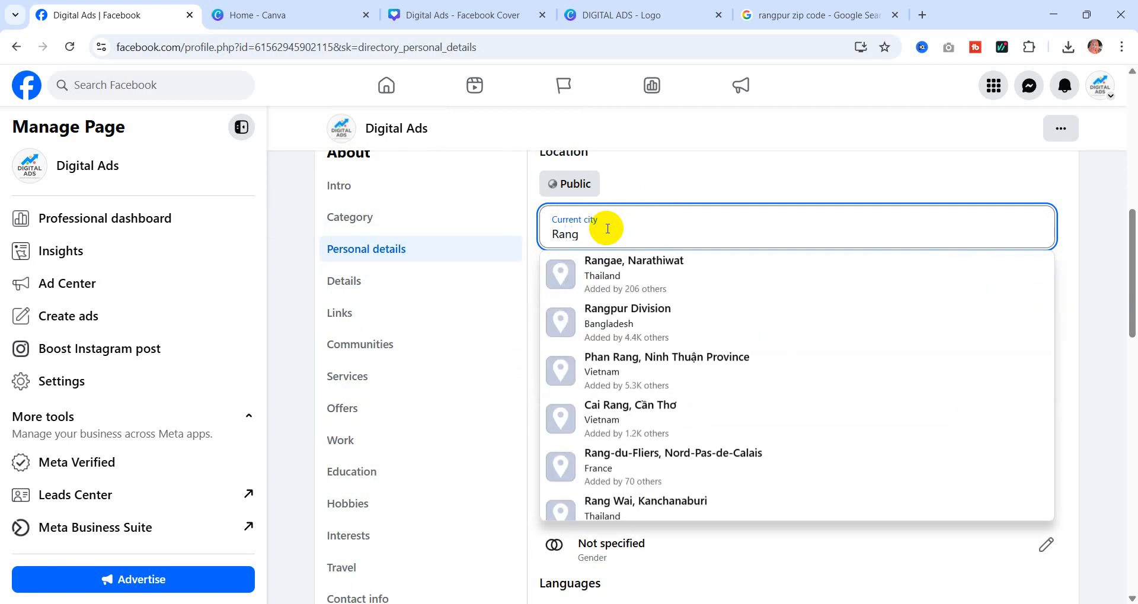
{"action": "scroll", "coordinate": [607, 230], "scroll_direction": "up", "scroll_amount": 3}
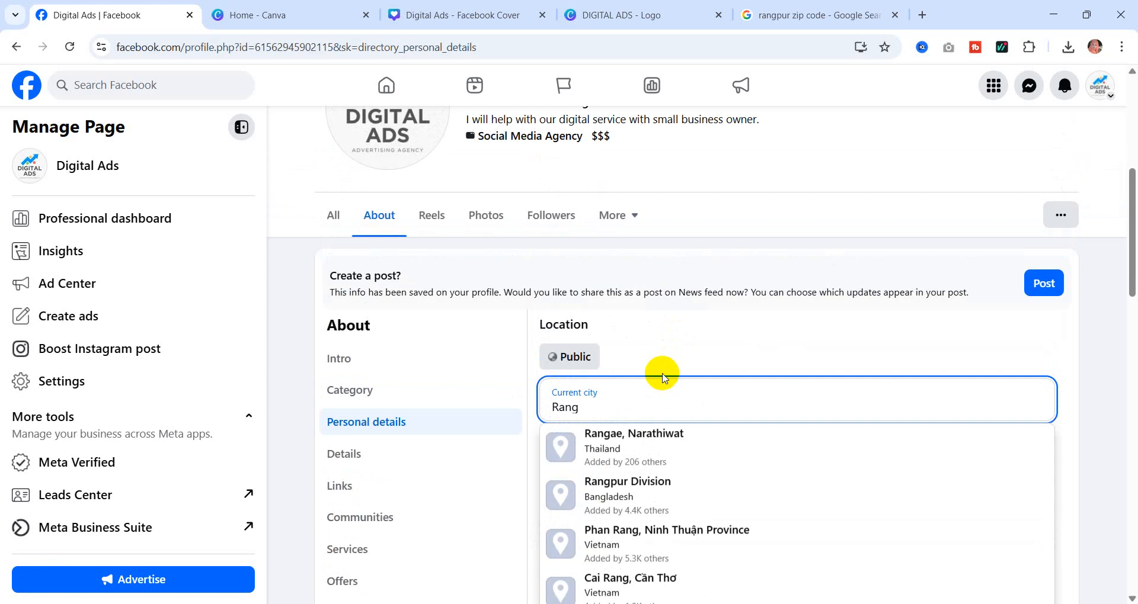
{"action": "scroll", "coordinate": [662, 372], "scroll_direction": "down", "scroll_amount": 3}
{"action": "left_click", "coordinate": [626, 317]}
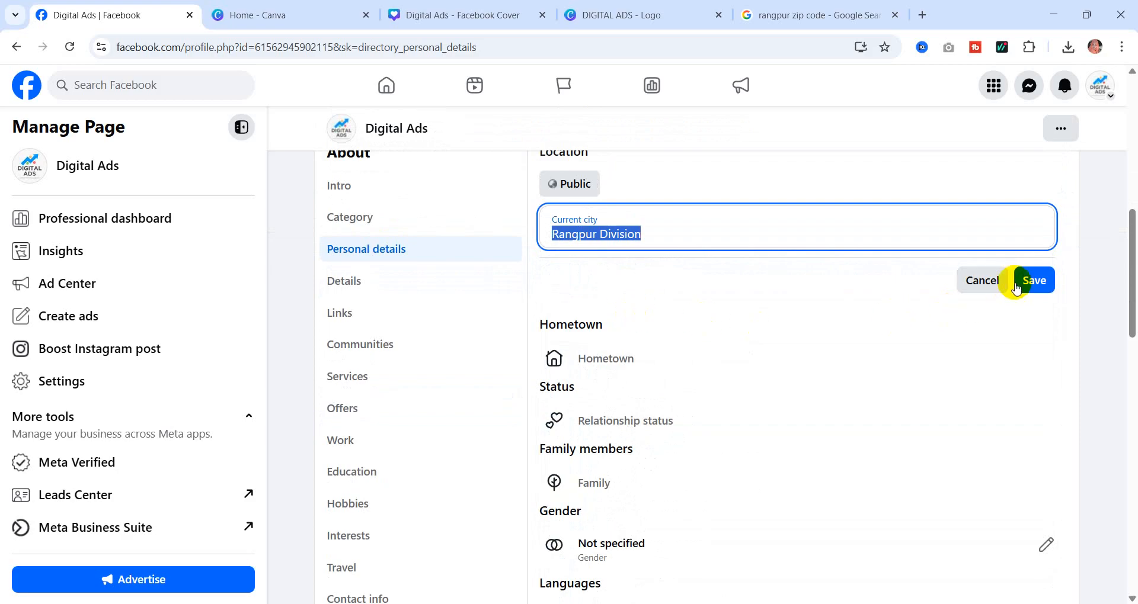
{"action": "left_click", "coordinate": [1021, 281]}
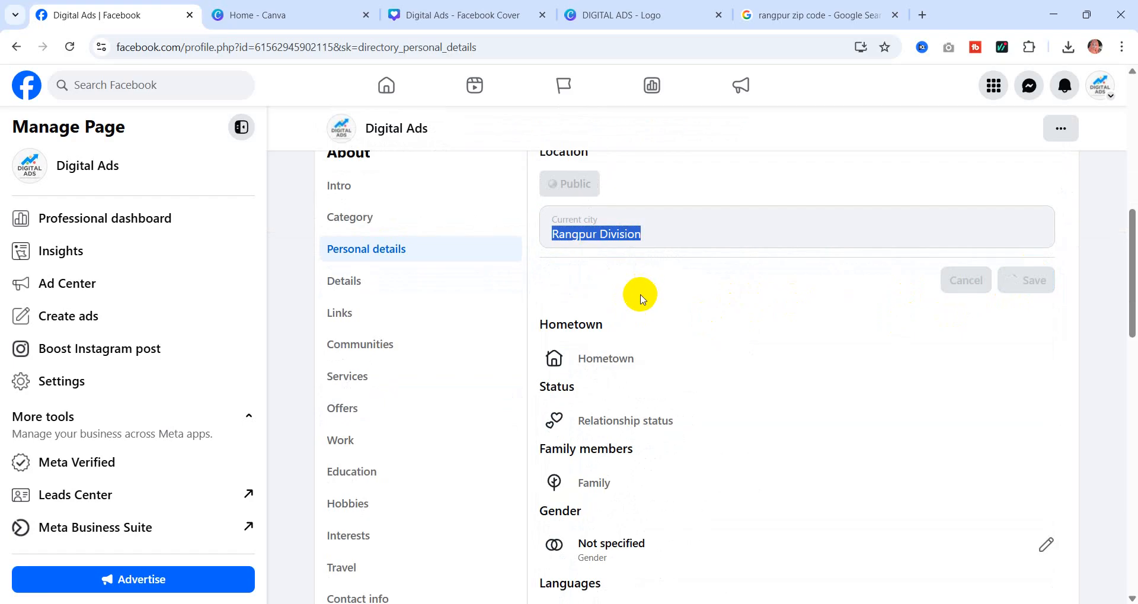
{"action": "left_click", "coordinate": [685, 232]}
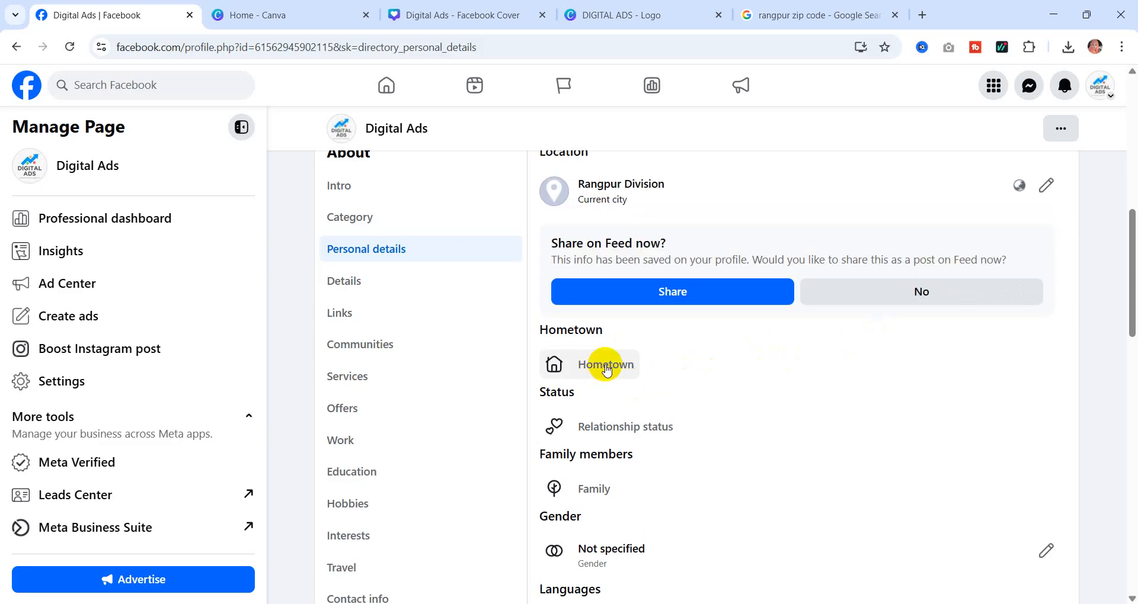
- Set the page's hometown to Rangpur Division, Bangladesh and save it
{"action": "left_click", "coordinate": [607, 368]}
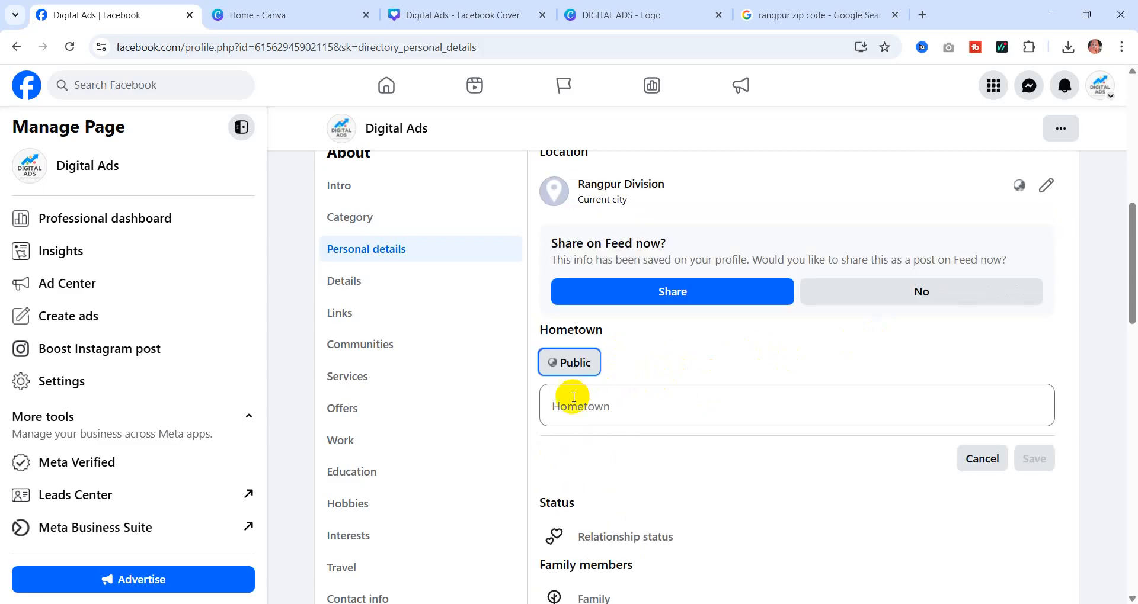
{"action": "left_click", "coordinate": [586, 401]}
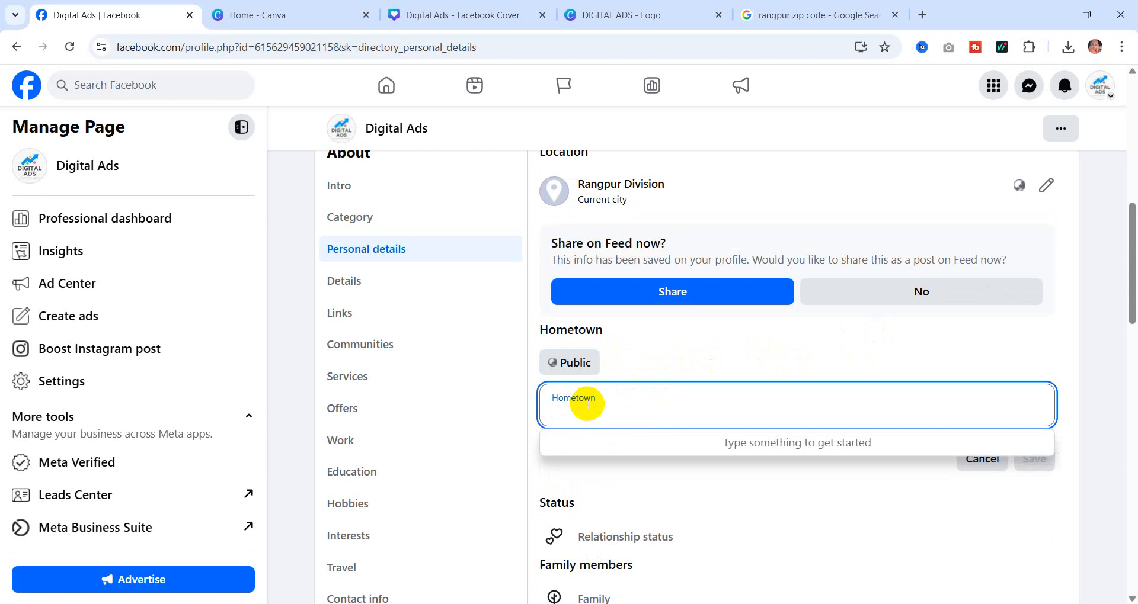
{"action": "type", "text": "Rang"}
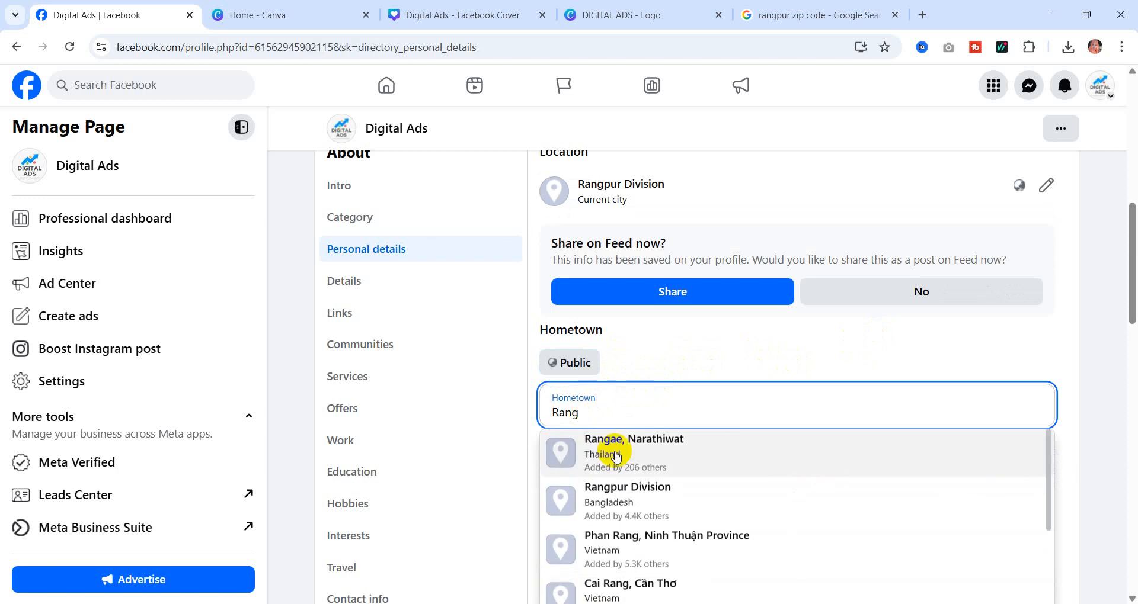
{"action": "left_click", "coordinate": [622, 489]}
{"action": "left_click", "coordinate": [1030, 458]}
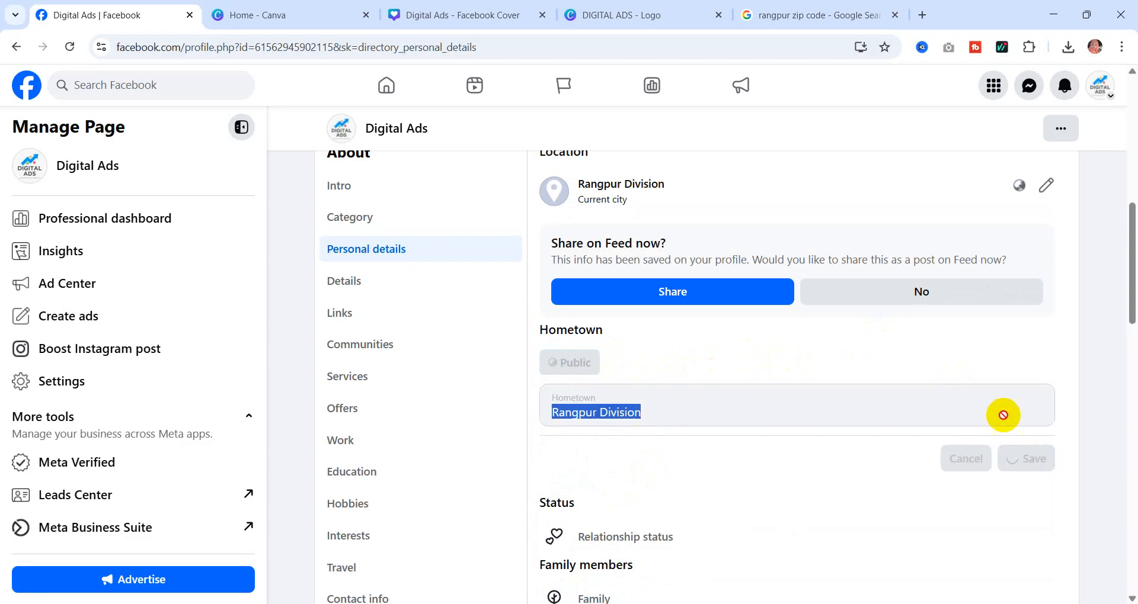
- Open the relationship status for editing and review the available status options
{"action": "scroll", "coordinate": [859, 336], "scroll_direction": "down", "scroll_amount": 3}
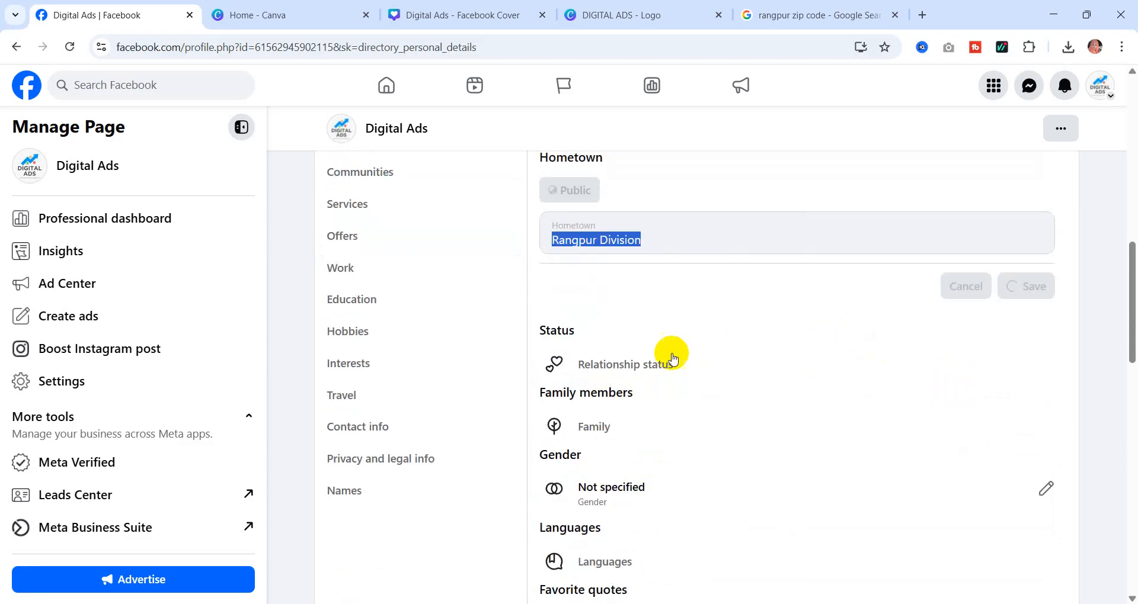
{"action": "left_click", "coordinate": [610, 367]}
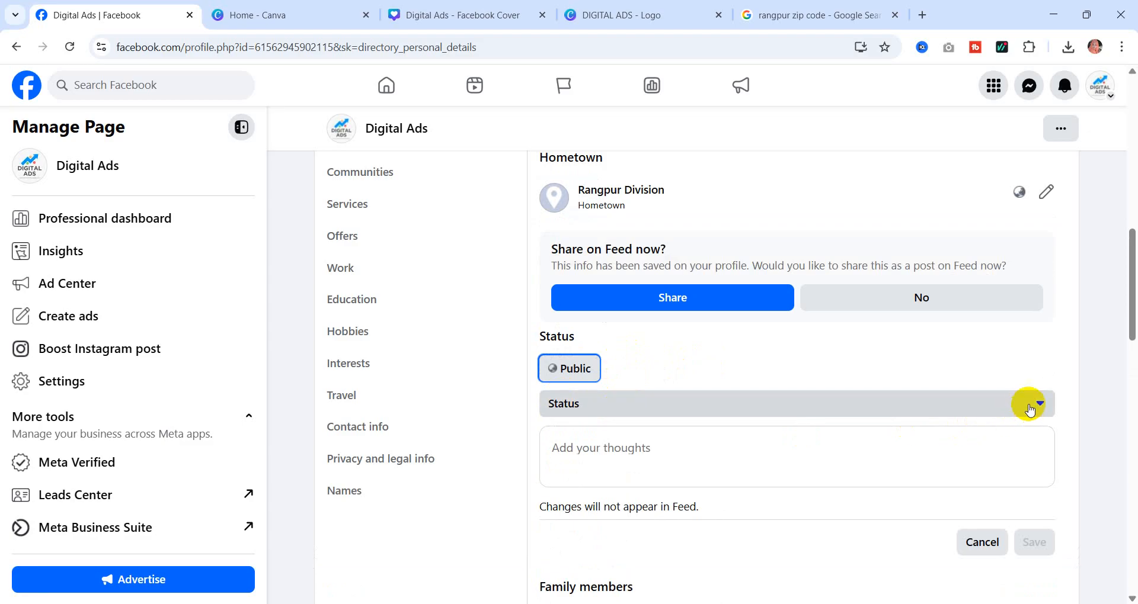
{"action": "left_click", "coordinate": [1031, 403]}
{"action": "scroll", "coordinate": [628, 287], "scroll_direction": "down", "scroll_amount": 2}
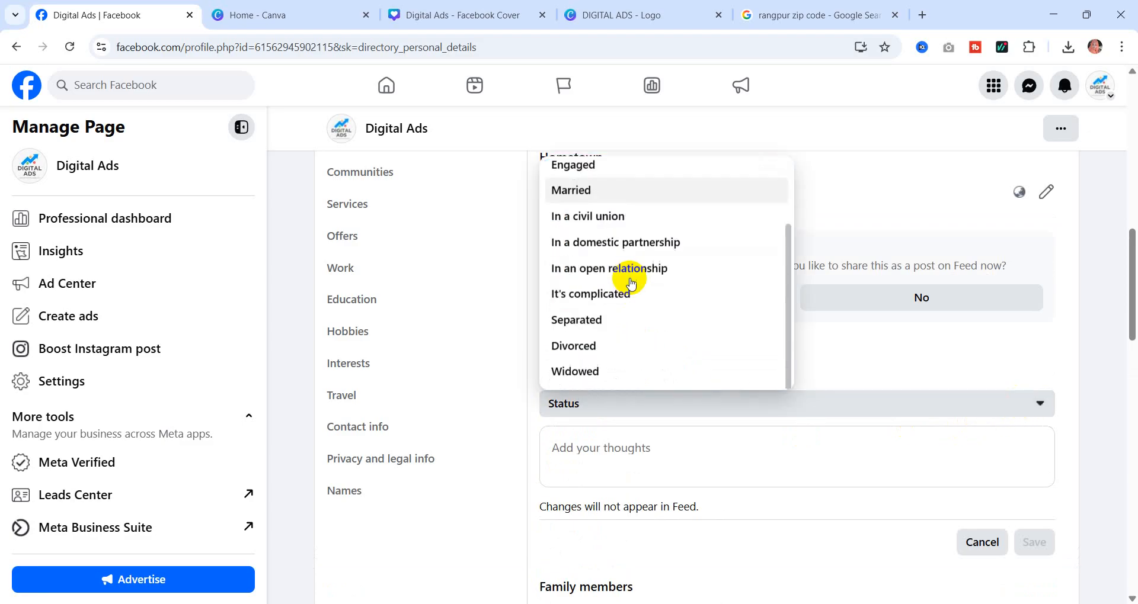
{"action": "scroll", "coordinate": [596, 332], "scroll_direction": "up", "scroll_amount": 2}
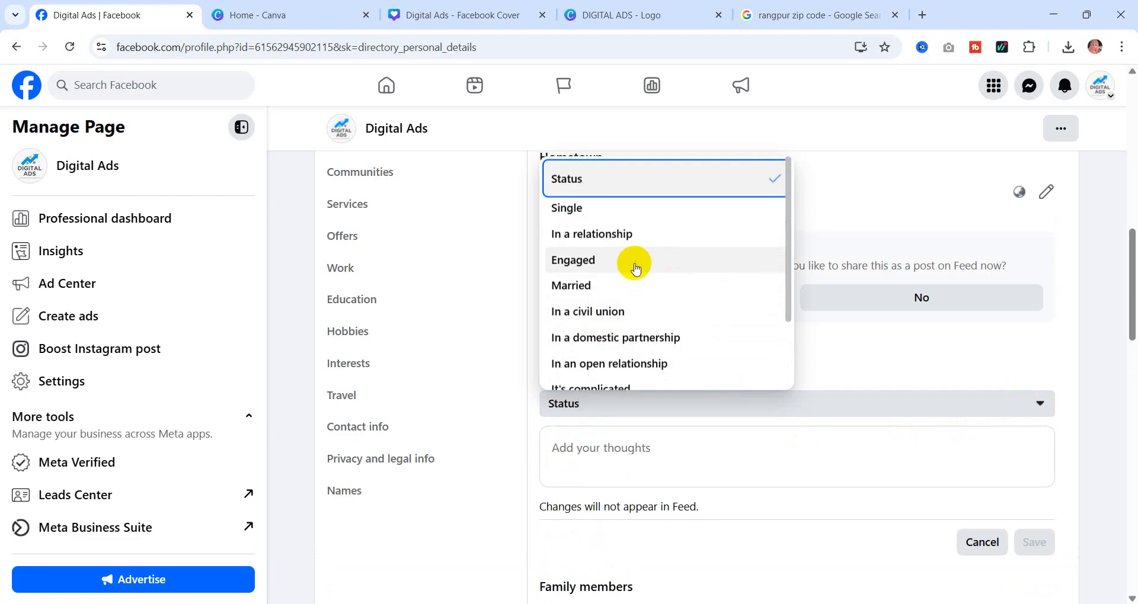
{"action": "left_click", "coordinate": [1089, 299]}
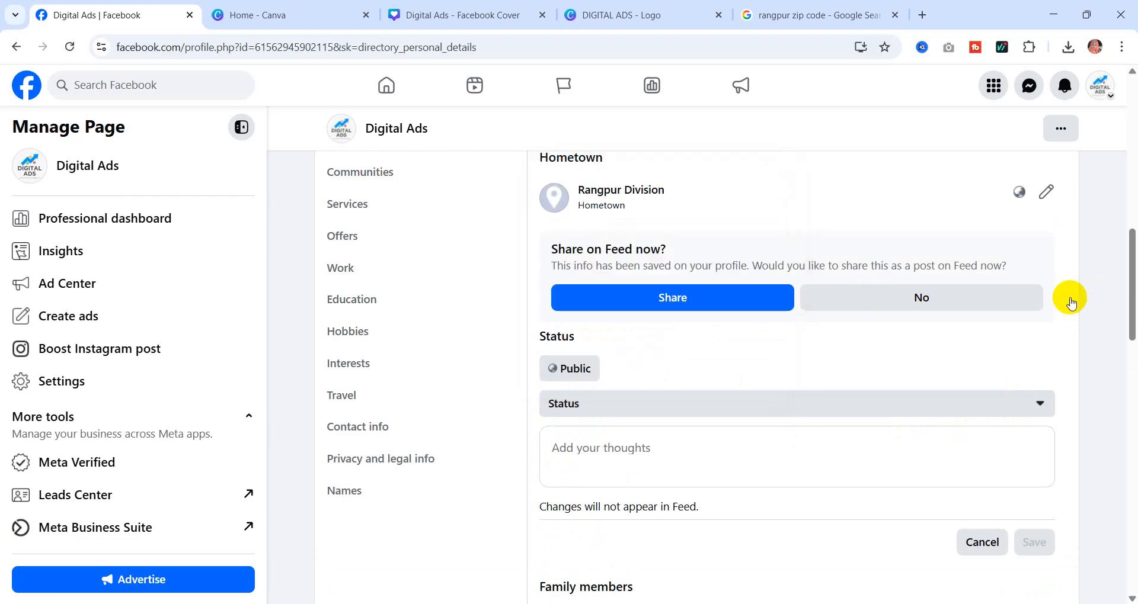
- Start a family entry in the personal details and set its type to Family member
{"action": "scroll", "coordinate": [708, 333], "scroll_direction": "down", "scroll_amount": 3}
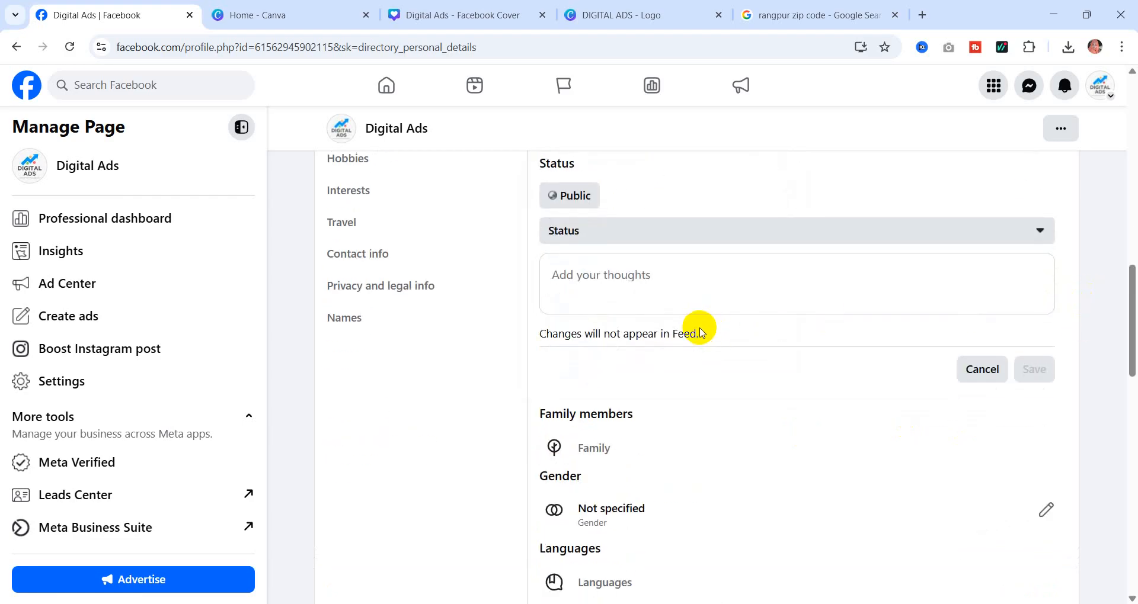
{"action": "scroll", "coordinate": [699, 329], "scroll_direction": "down", "scroll_amount": 3}
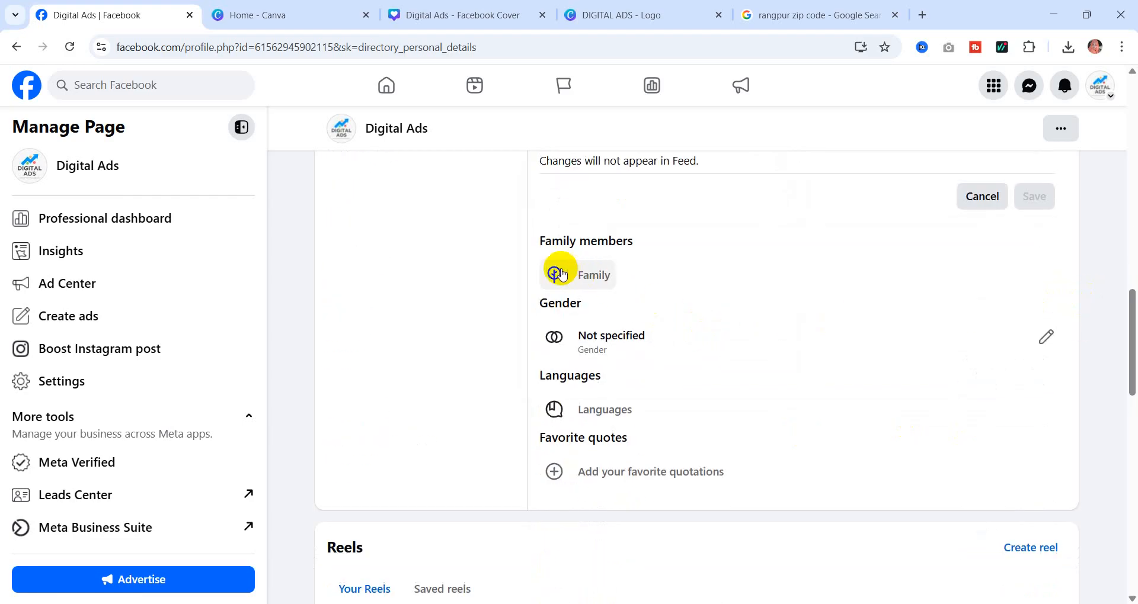
{"action": "left_click", "coordinate": [591, 273]}
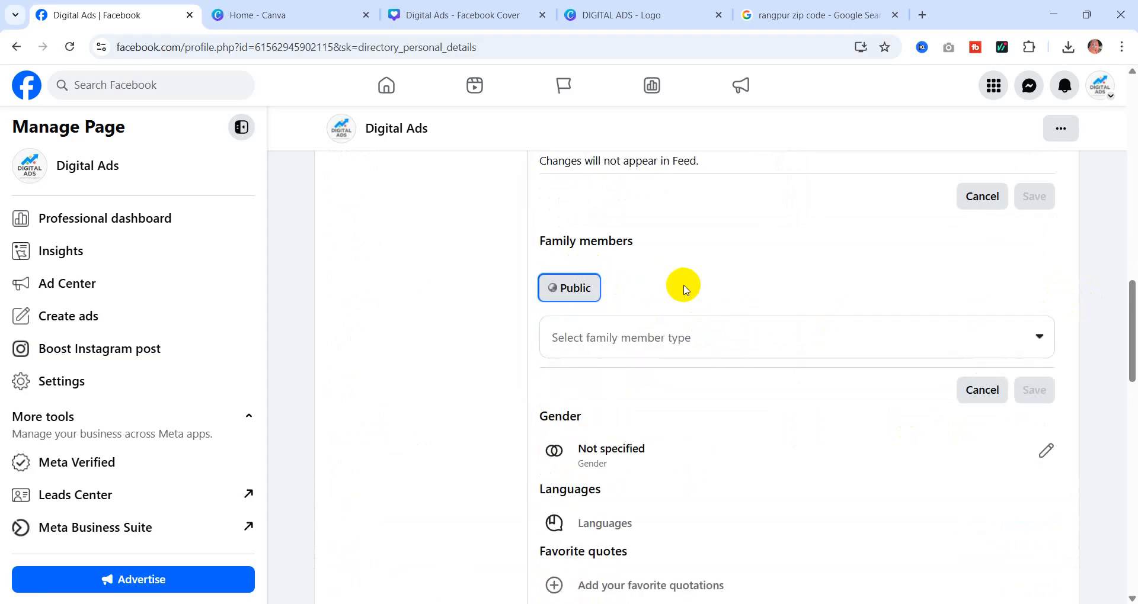
{"action": "left_click", "coordinate": [1038, 338]}
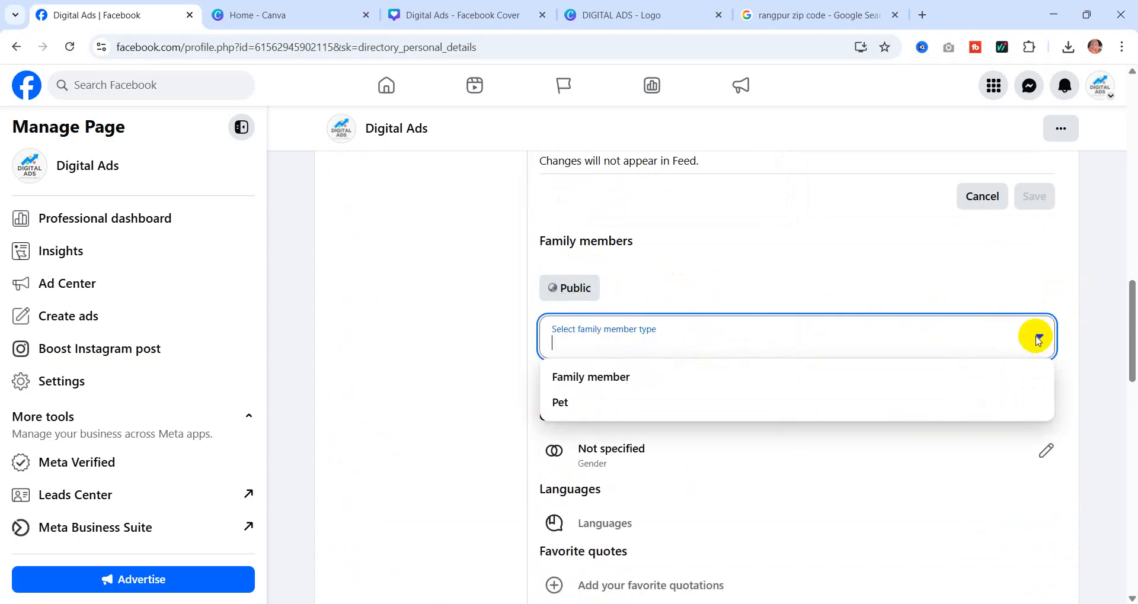
{"action": "left_click", "coordinate": [600, 375]}
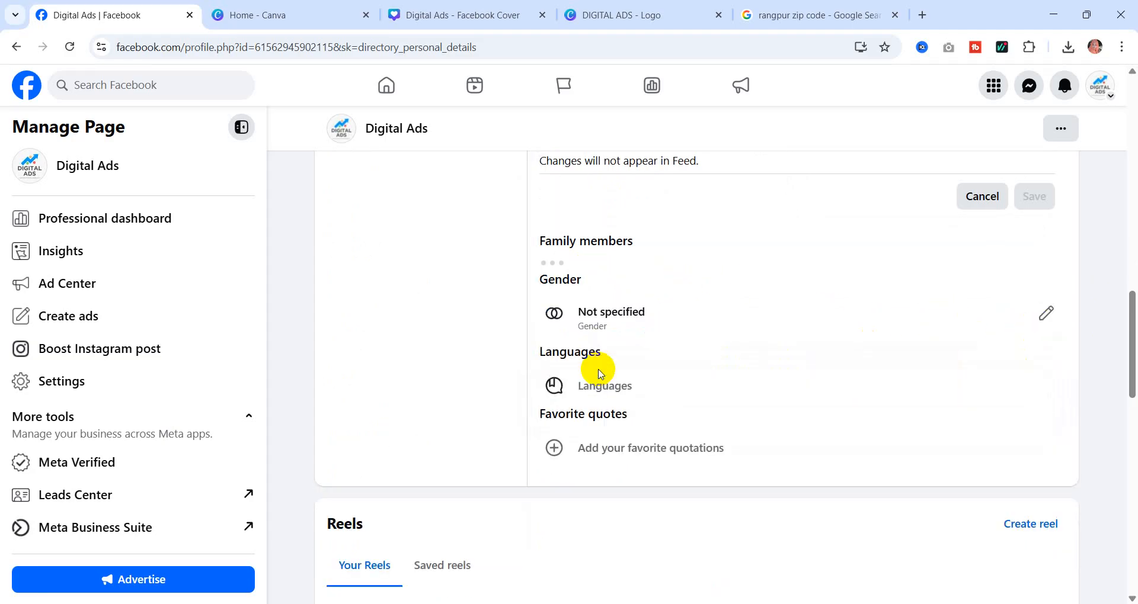
{"action": "left_click", "coordinate": [592, 396]}
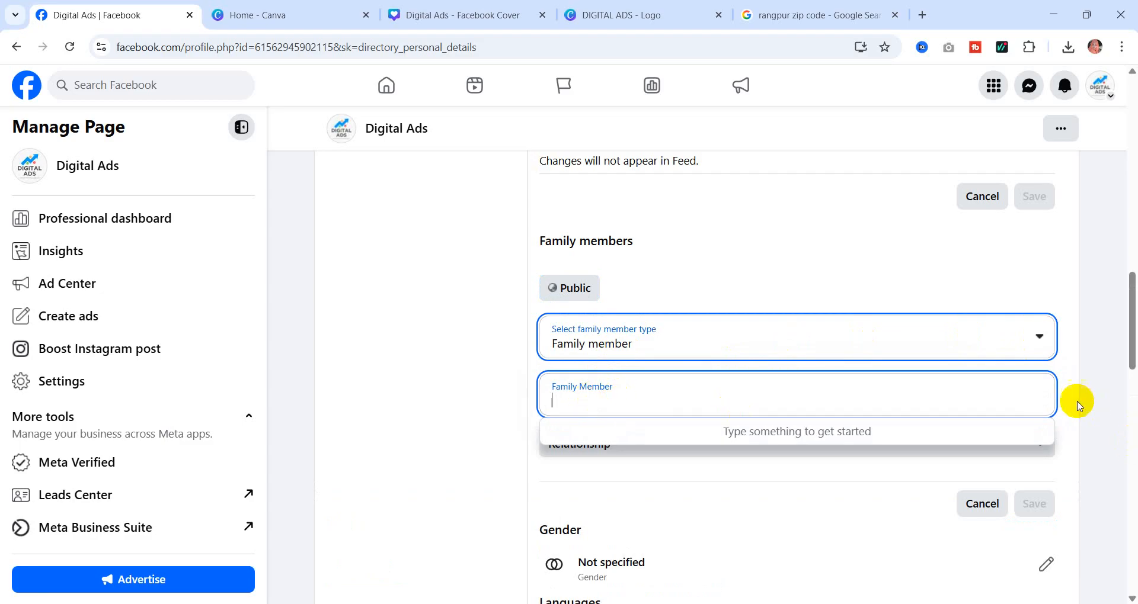
{"action": "left_click", "coordinate": [1057, 396]}
- Open the gender entry in the personal details for editing
{"action": "scroll", "coordinate": [783, 344], "scroll_direction": "down", "scroll_amount": 9}
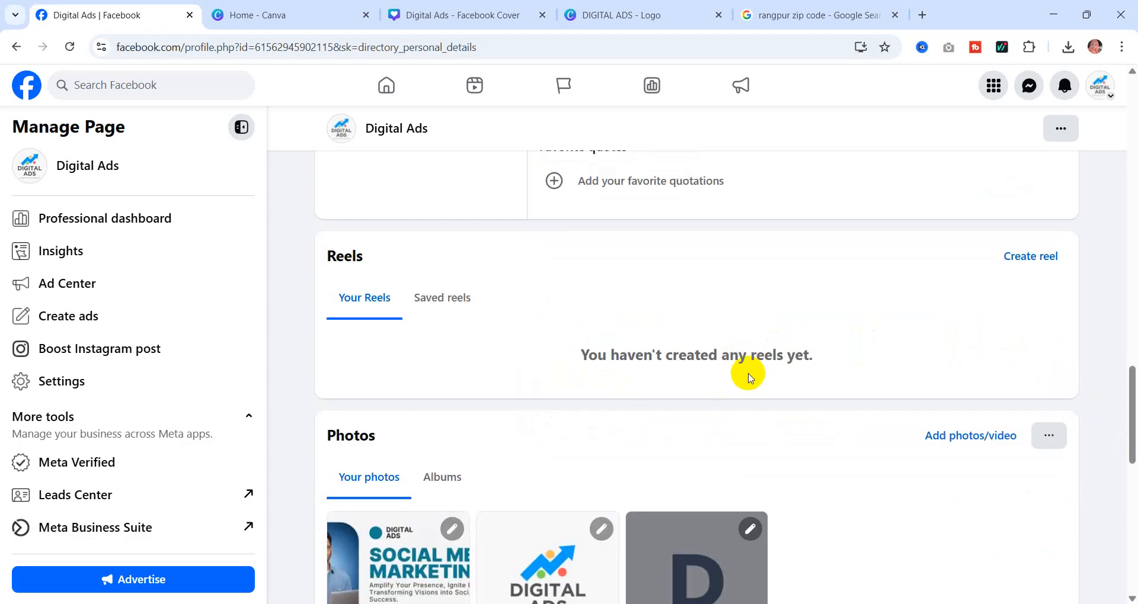
{"action": "scroll", "coordinate": [744, 373], "scroll_direction": "up", "scroll_amount": 3}
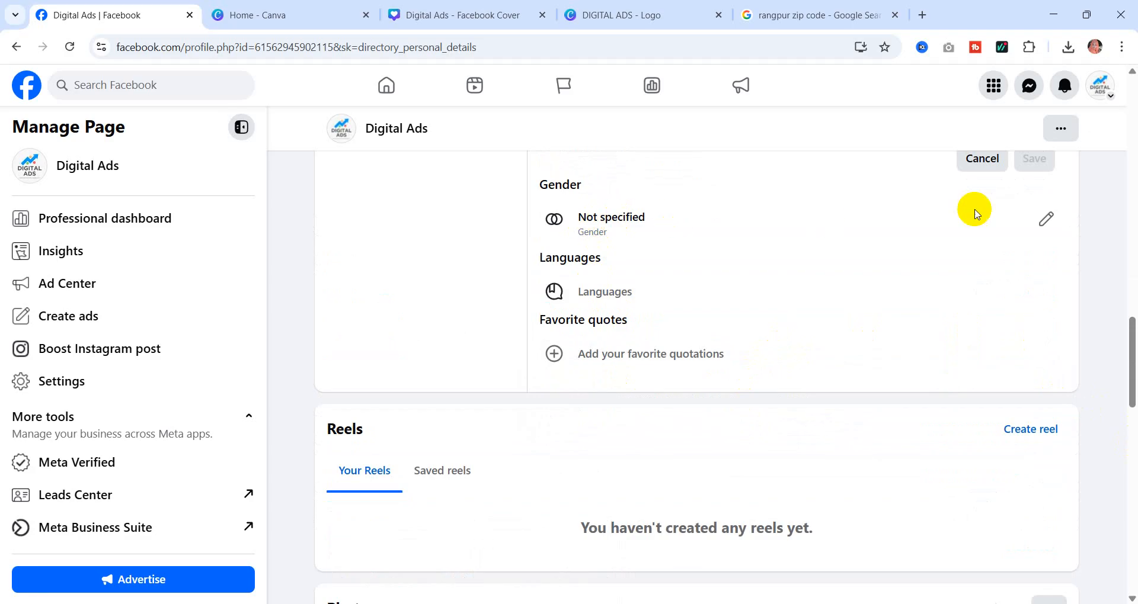
{"action": "left_click", "coordinate": [1046, 219]}
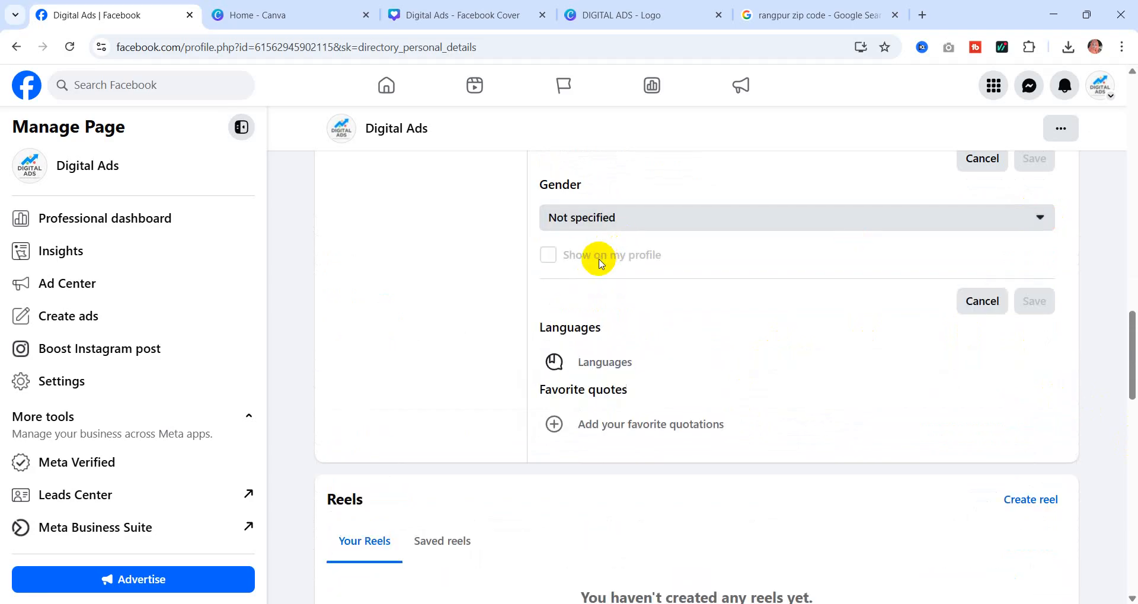
- Try to add English to the page's languages, and clear the search text
{"action": "left_click", "coordinate": [594, 367]}
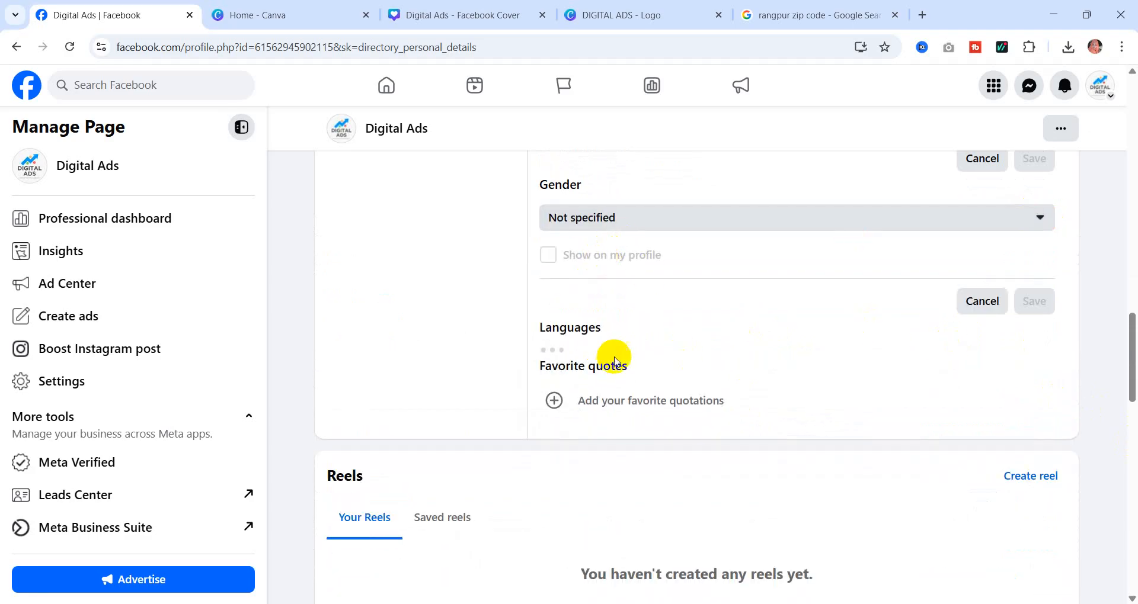
{"action": "left_click", "coordinate": [588, 407]}
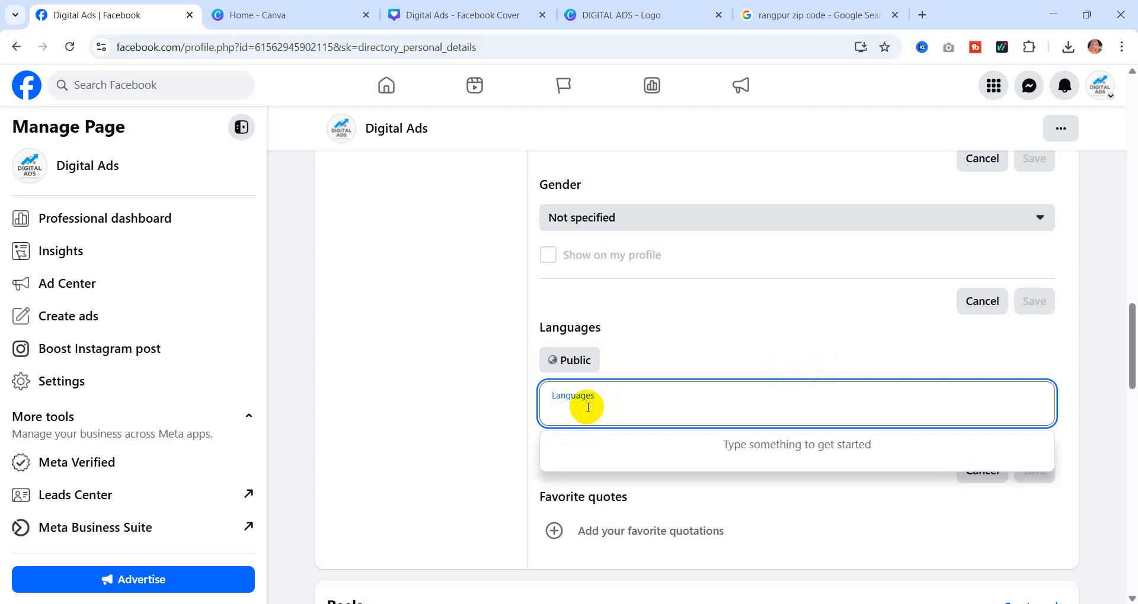
{"action": "type", "text": "ena"}
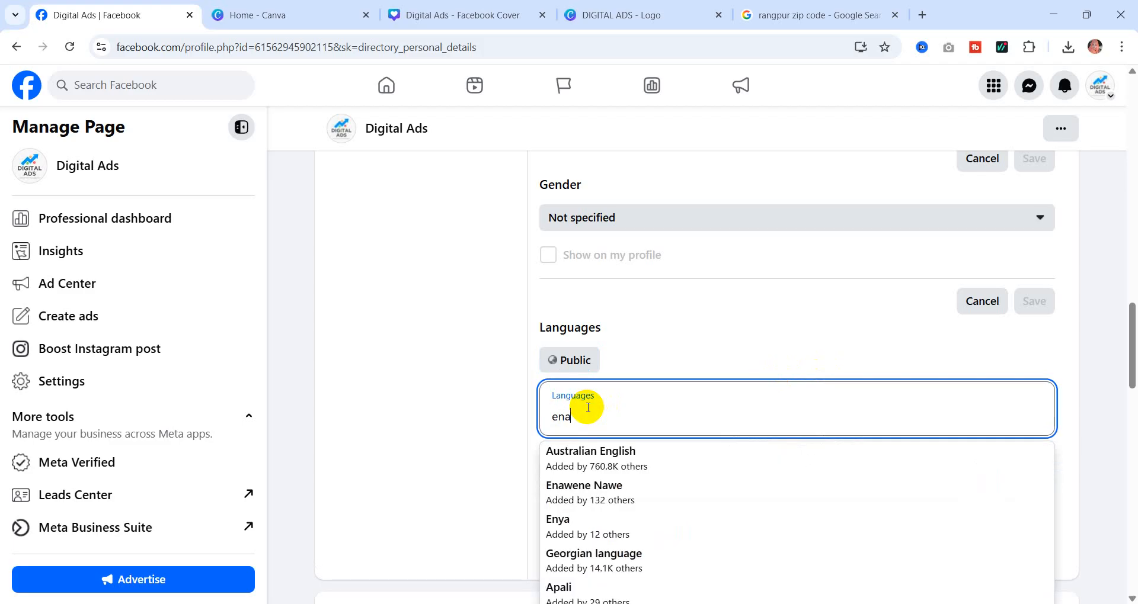
{"action": "type", "text": "glish"}
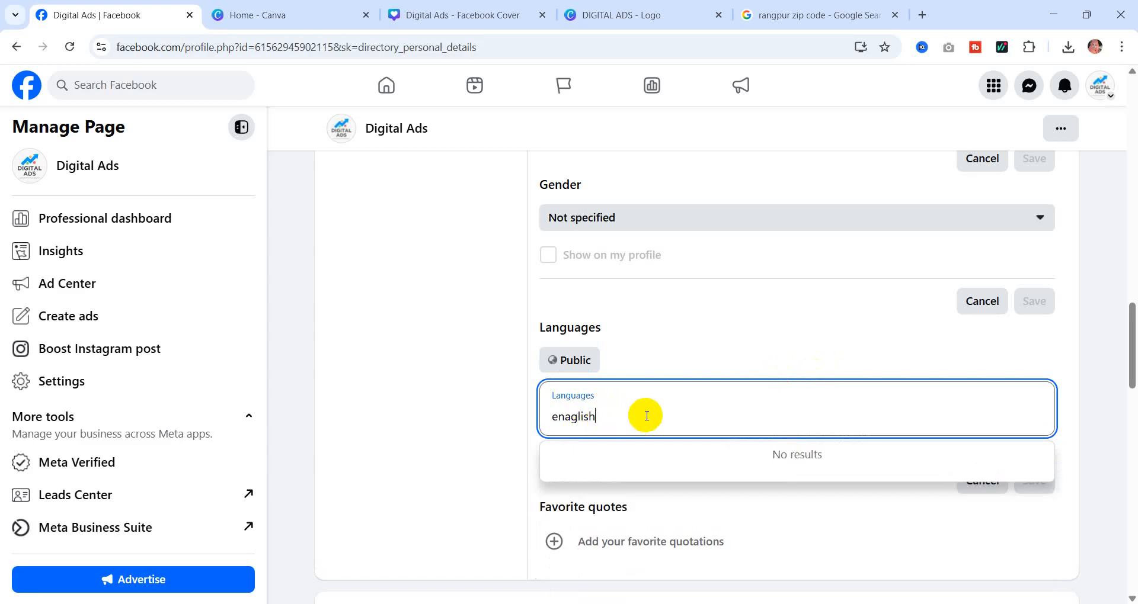
{"action": "key", "text": "ctrl+a"}
{"action": "key", "text": "BackSpace"}
{"action": "scroll", "coordinate": [637, 410], "scroll_direction": "down", "scroll_amount": 3}
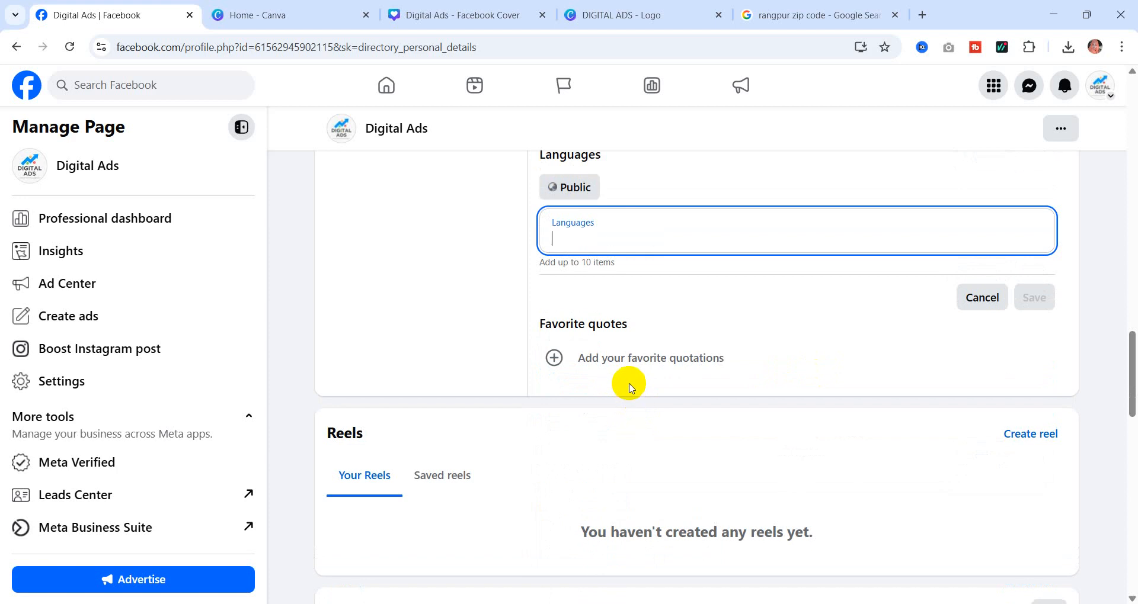
- Start a new entry in the page's Links section and set its link description to Instagram
{"action": "scroll", "coordinate": [628, 380], "scroll_direction": "up", "scroll_amount": 12}
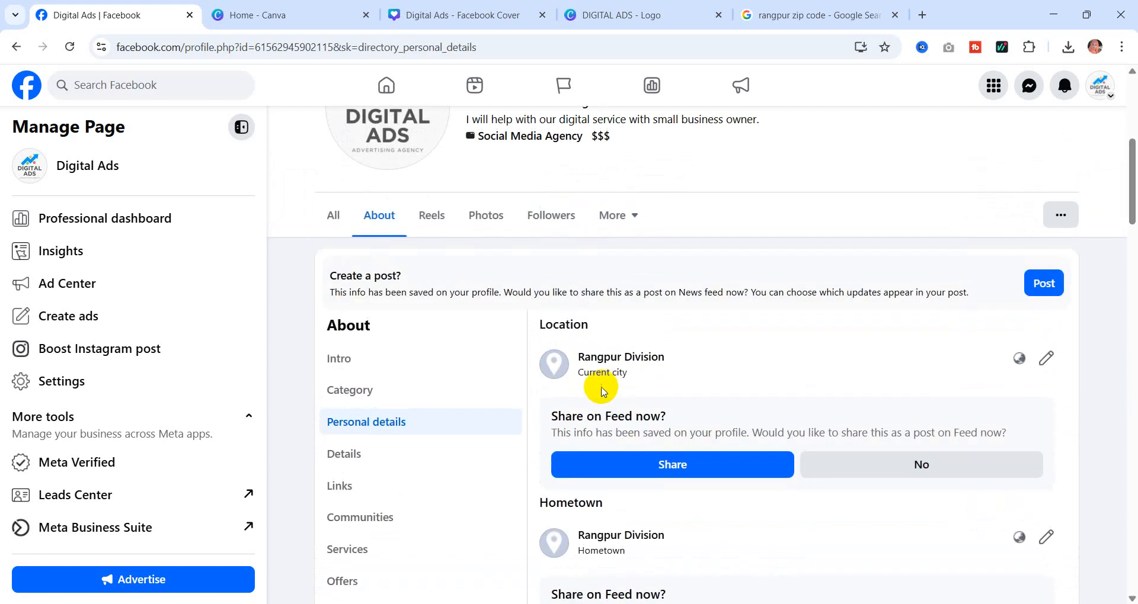
{"action": "scroll", "coordinate": [616, 382], "scroll_direction": "down", "scroll_amount": 3}
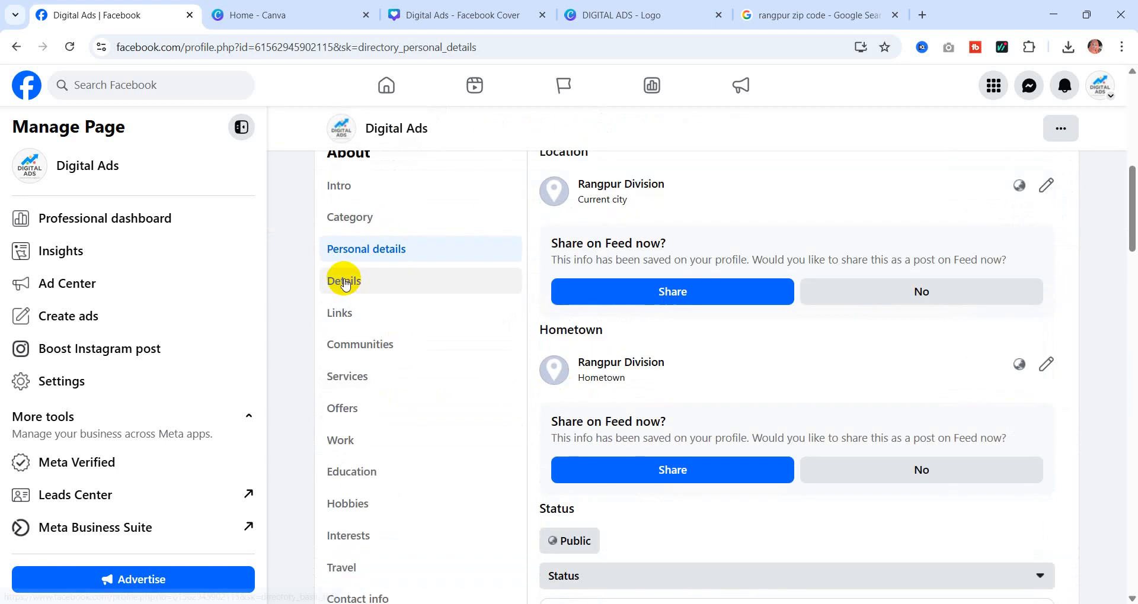
{"action": "left_click", "coordinate": [348, 317]}
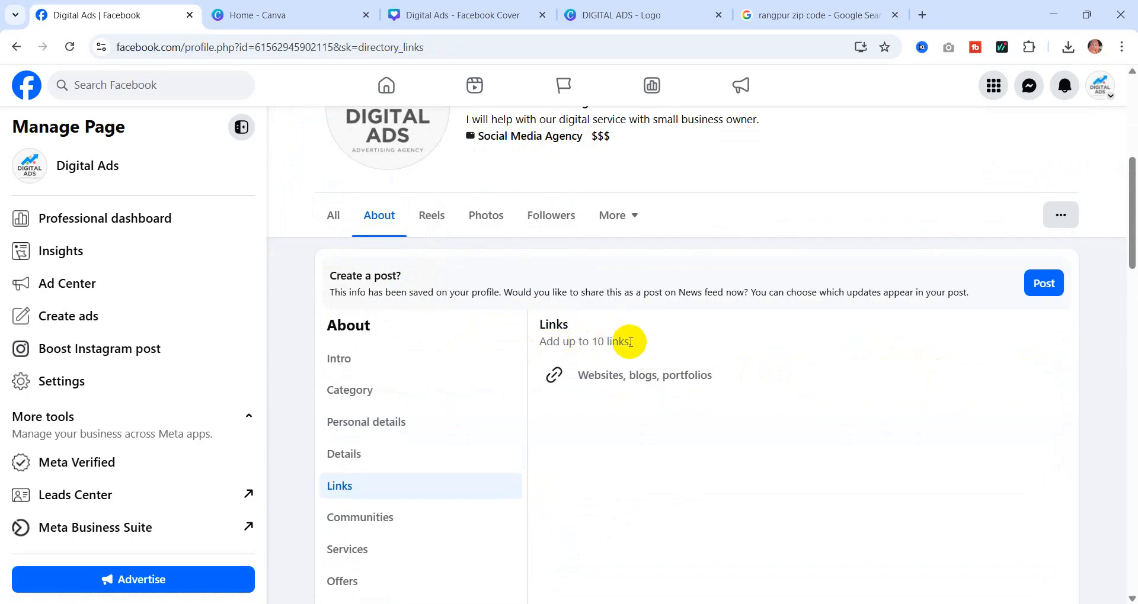
{"action": "left_click", "coordinate": [630, 383]}
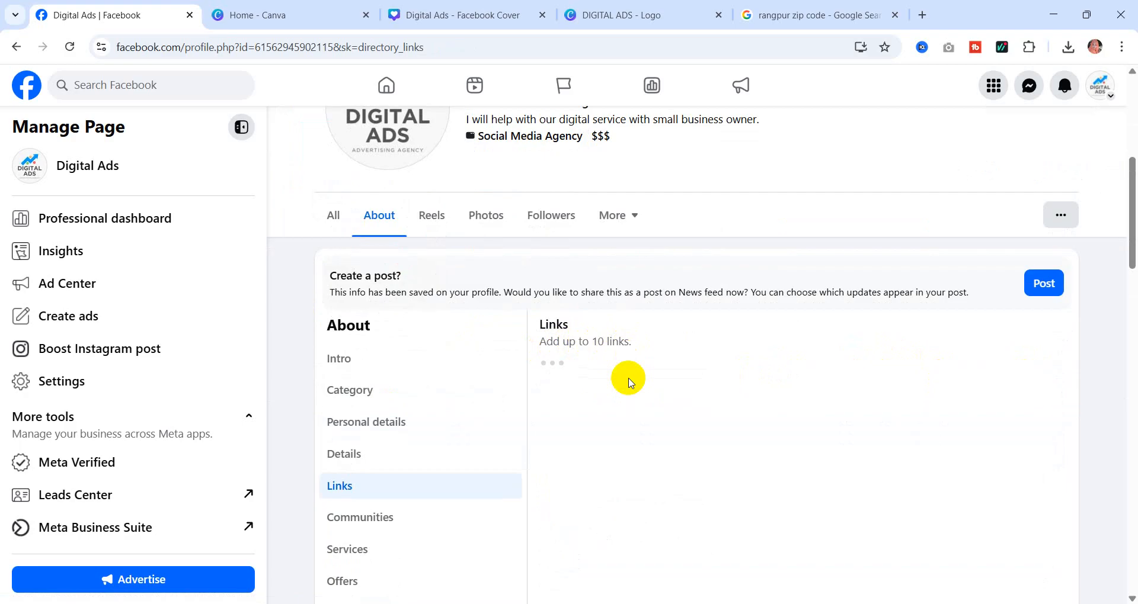
{"action": "scroll", "coordinate": [682, 376], "scroll_direction": "down", "scroll_amount": 3}
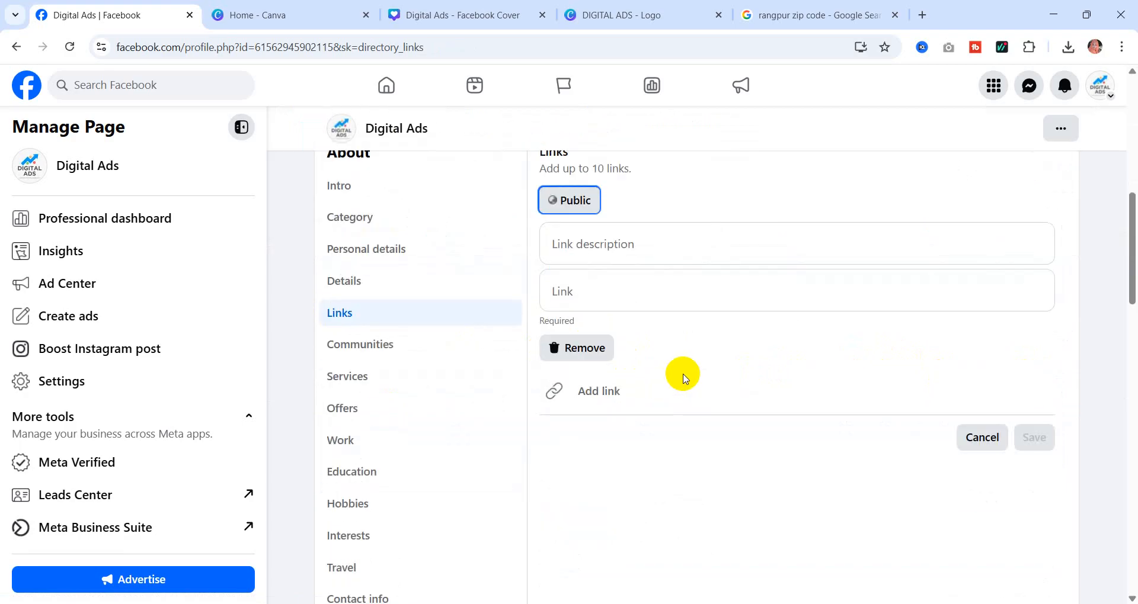
{"action": "scroll", "coordinate": [682, 375], "scroll_direction": "up", "scroll_amount": 3}
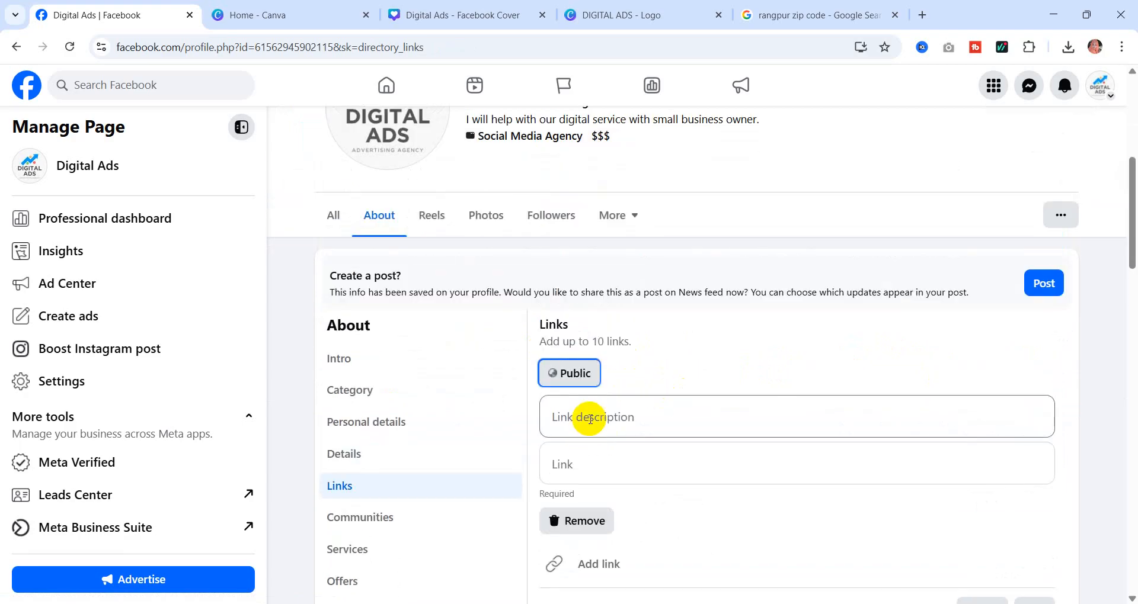
{"action": "left_click", "coordinate": [590, 405]}
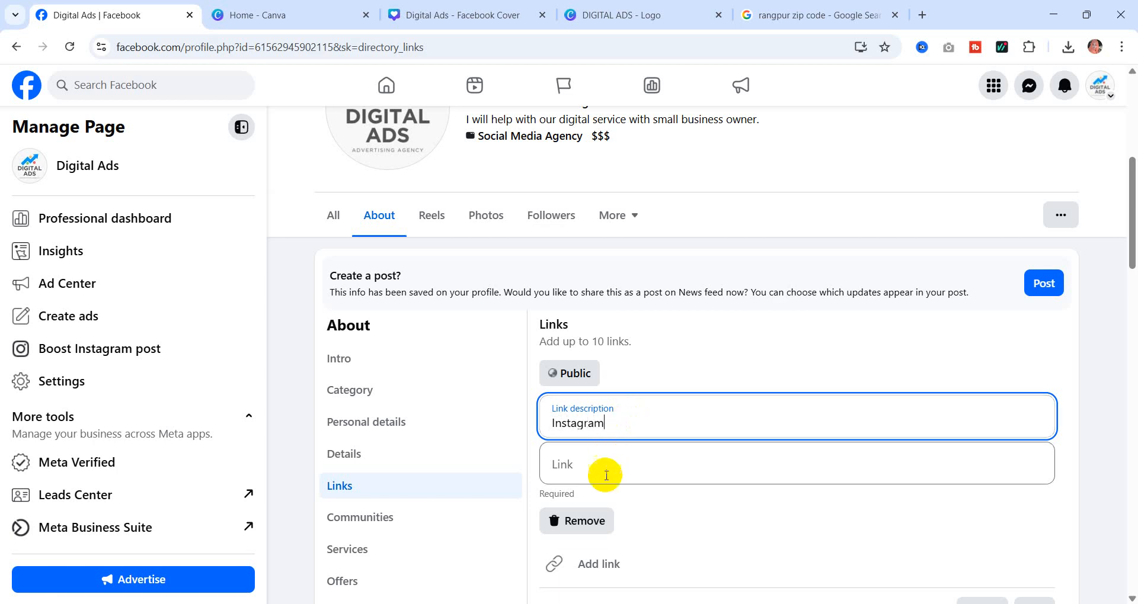
{"action": "left_click", "coordinate": [602, 471]}
- Search for Instagram in a new browser tab, open the site and go to the signed-in account's profile page
{"action": "left_click", "coordinate": [928, 12]}
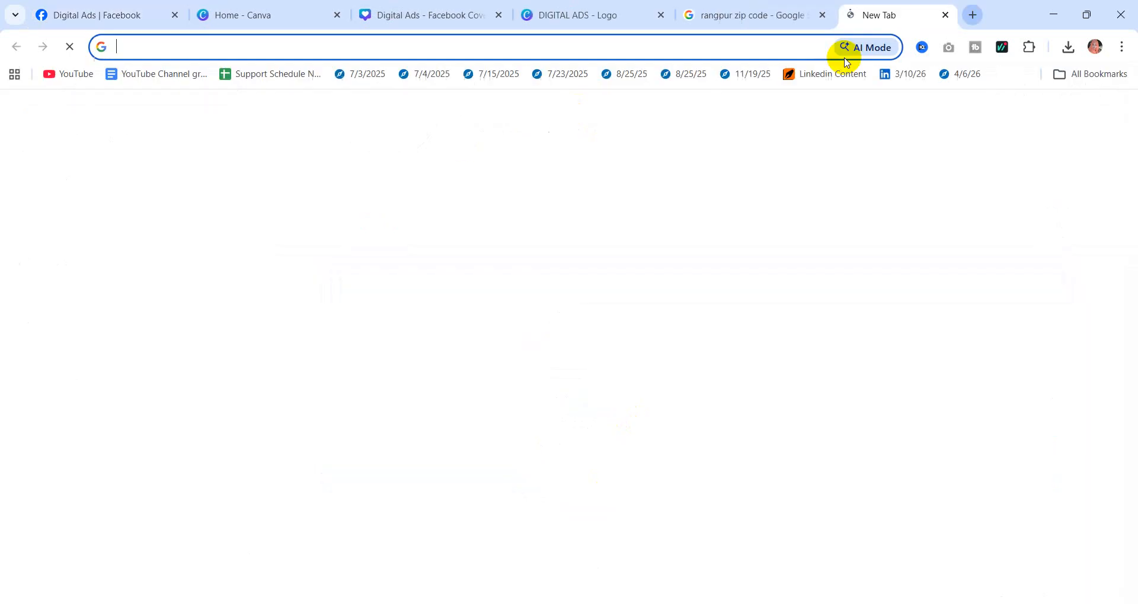
{"action": "left_click", "coordinate": [456, 300]}
{"action": "type", "text": "Instagram"}
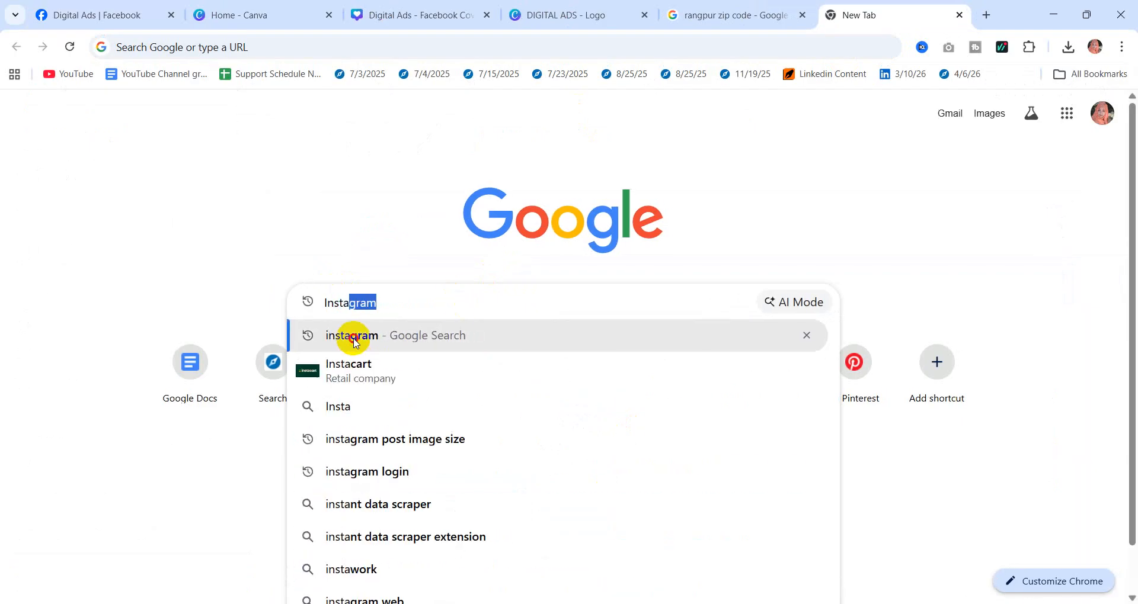
{"action": "left_click", "coordinate": [350, 336]}
{"action": "left_click", "coordinate": [198, 231]}
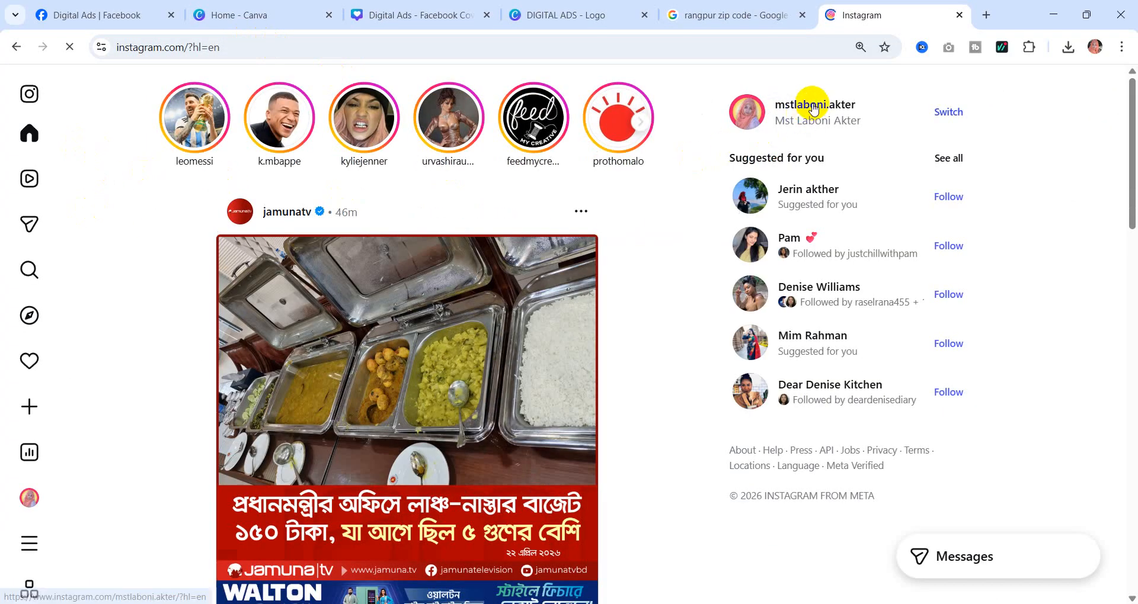
{"action": "left_click", "coordinate": [813, 109]}
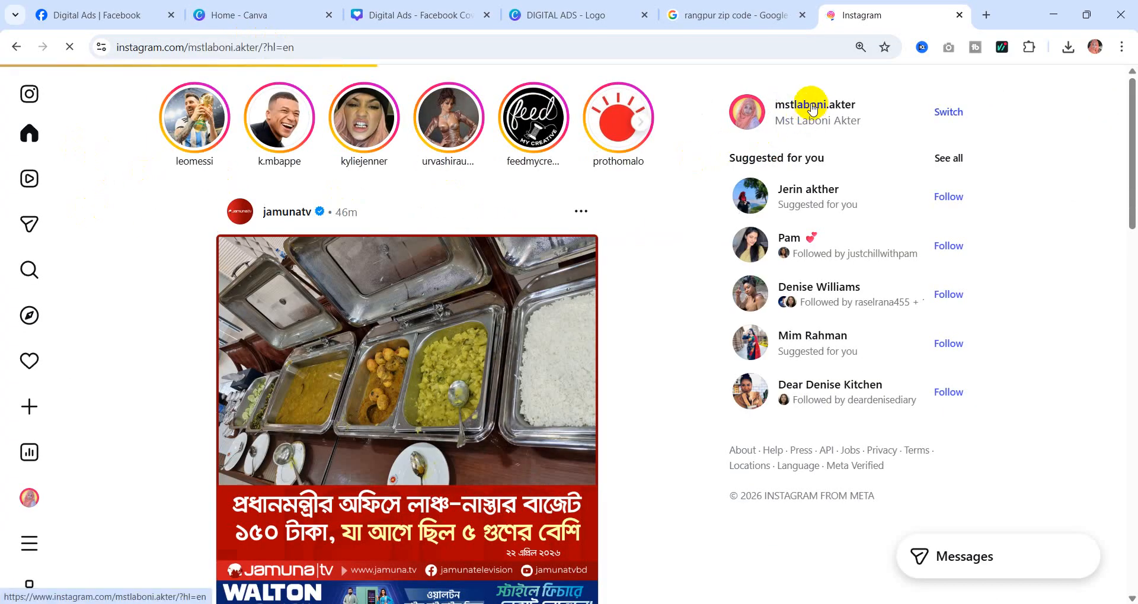
- Copy the full web address of the Instagram profile page
{"action": "left_click", "coordinate": [355, 42]}
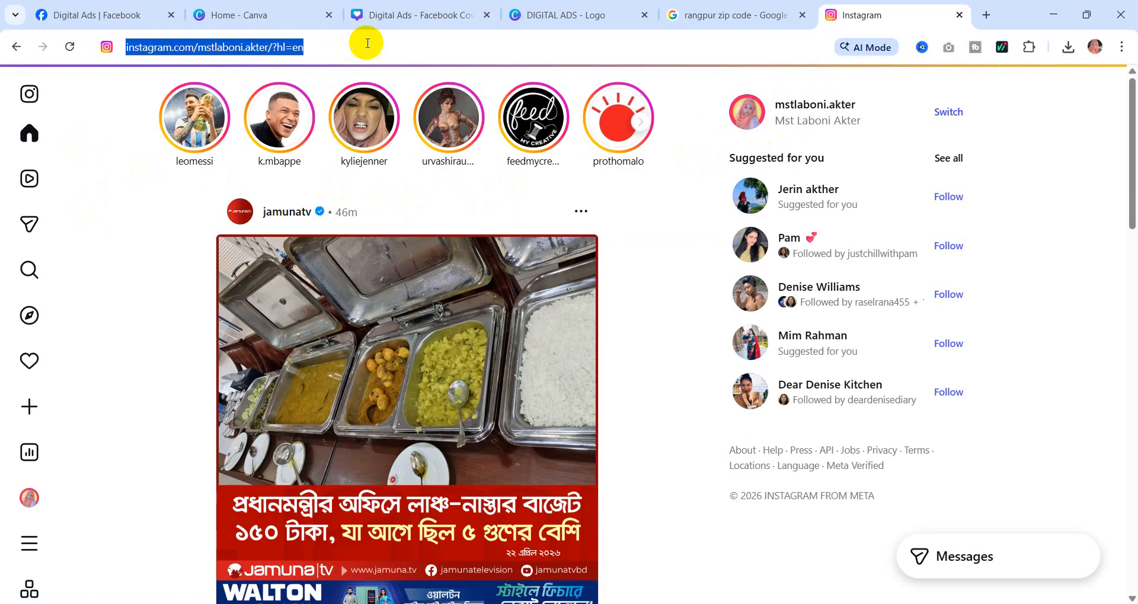
{"action": "left_click_drag", "start_coordinate": [419, 41], "coordinate": [111, 43]}
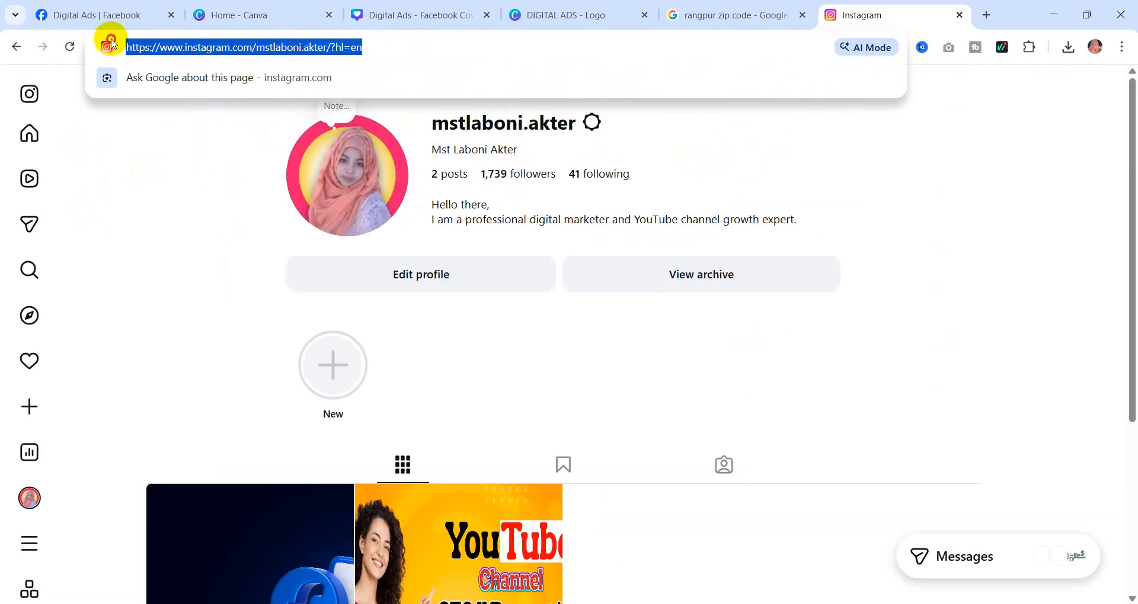
{"action": "right_click", "coordinate": [152, 45]}
{"action": "left_click", "coordinate": [217, 189]}
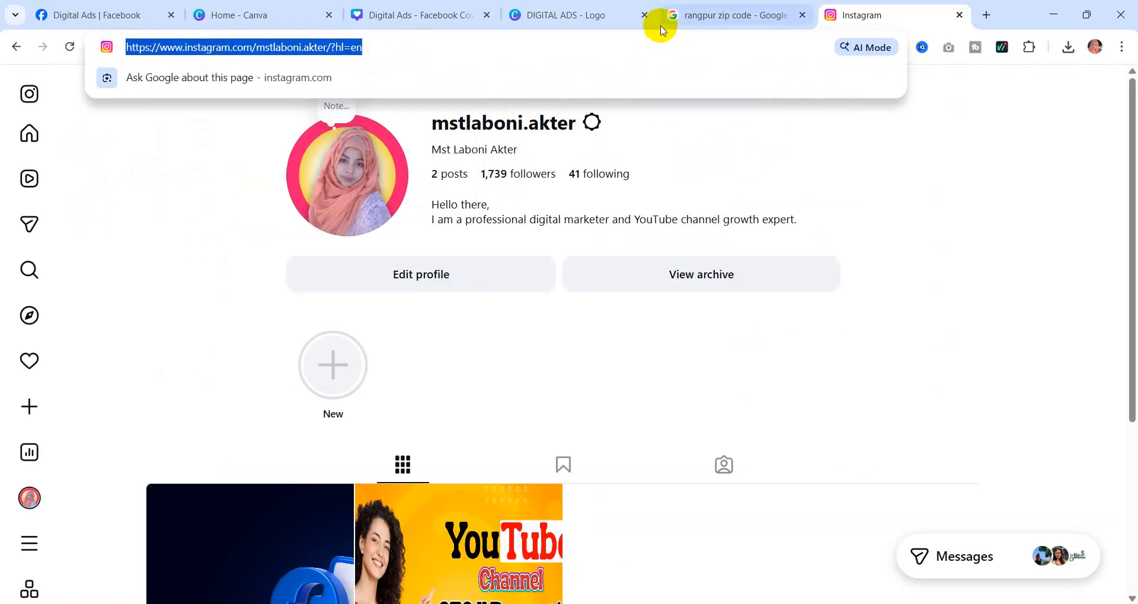
- Return to the Facebook page, paste the copied profile address as the Instagram entry's link and save it
{"action": "left_click", "coordinate": [556, 16]}
{"action": "left_click", "coordinate": [113, 15]}
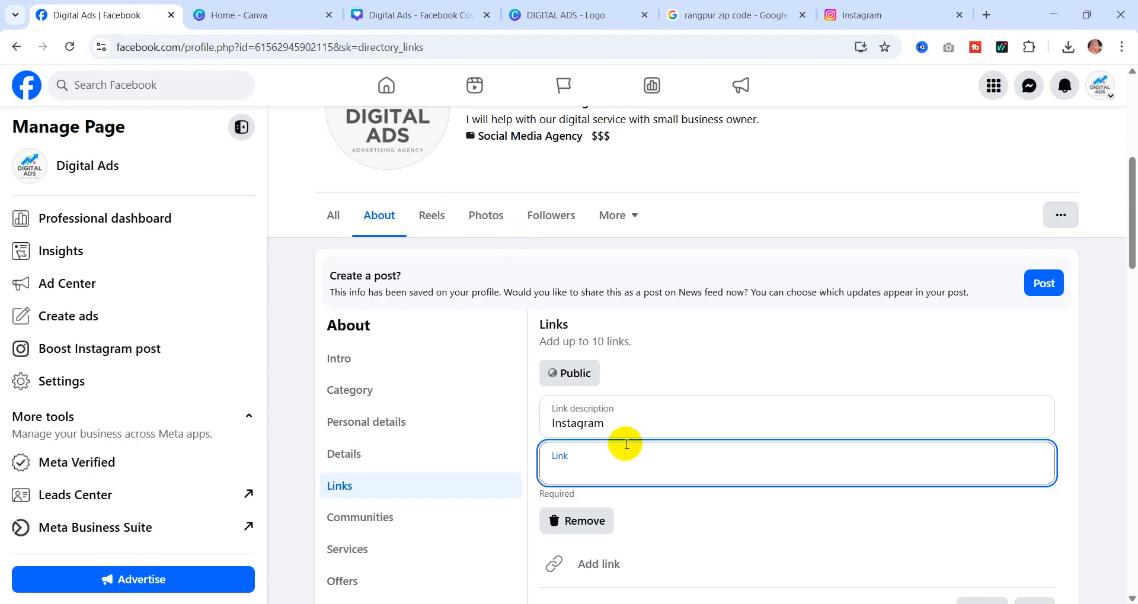
{"action": "key", "text": "ctrl+v"}
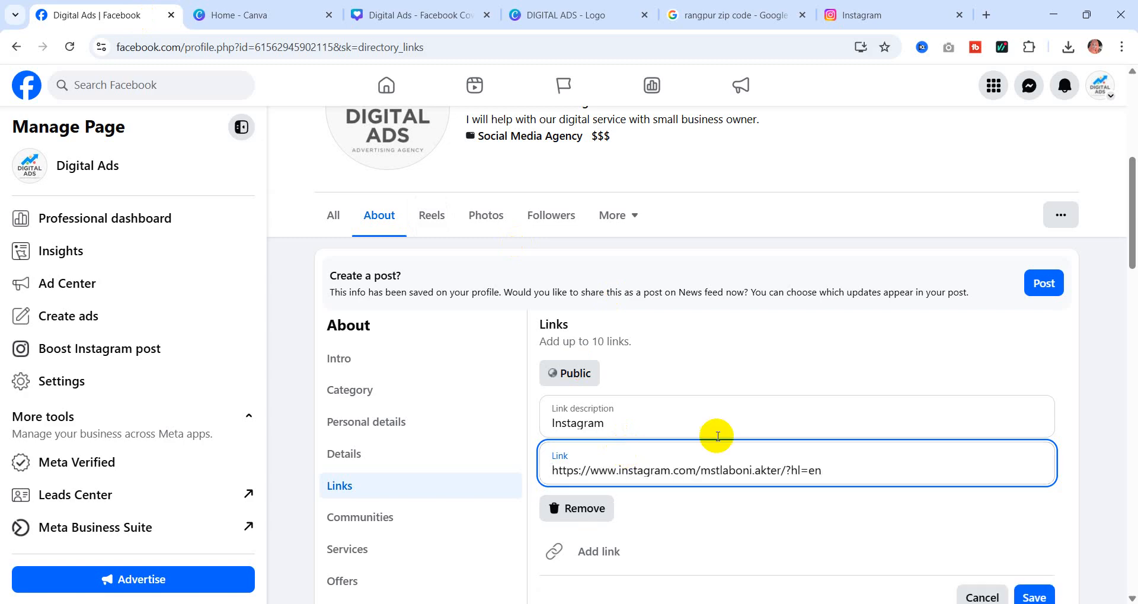
{"action": "scroll", "coordinate": [750, 375], "scroll_direction": "down", "scroll_amount": 3}
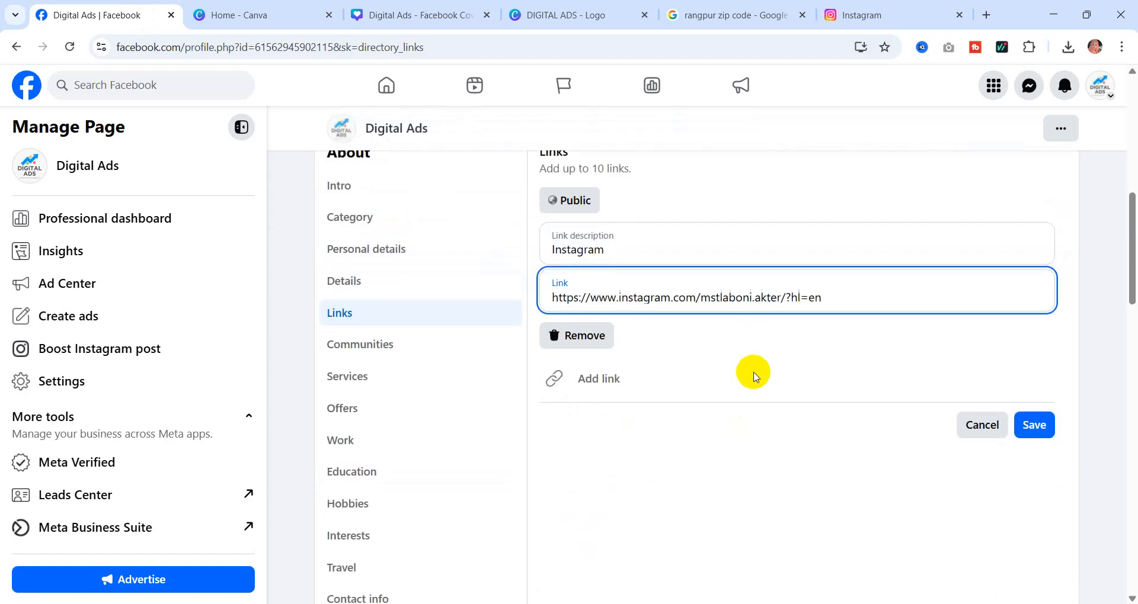
{"action": "left_click", "coordinate": [1037, 425]}
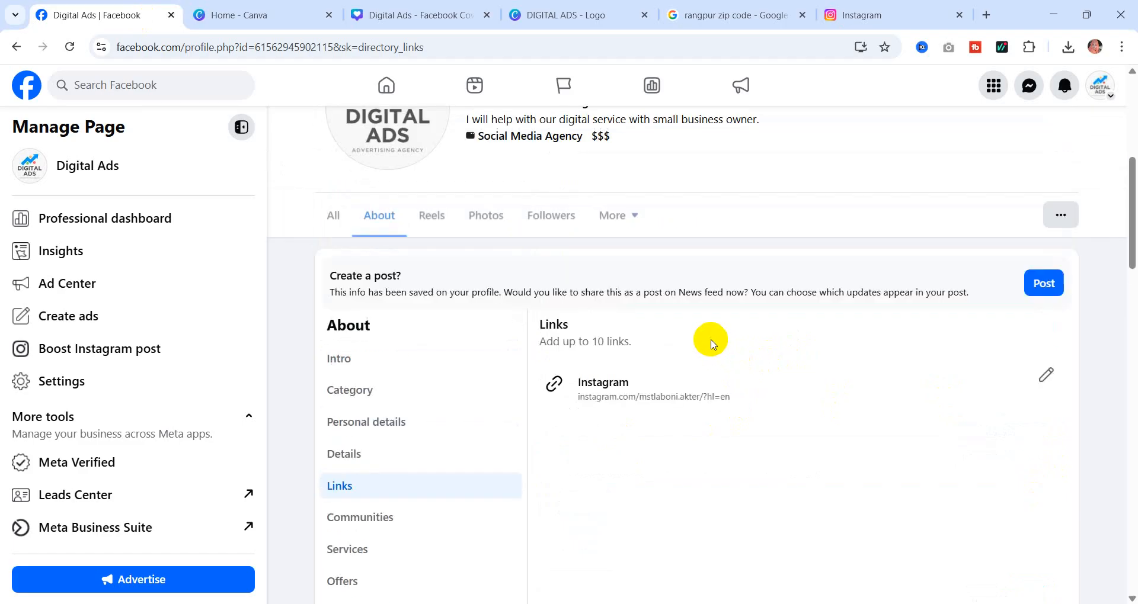
- Reopen the page's links for editing and add a second link entry with the description X
{"action": "scroll", "coordinate": [646, 330], "scroll_direction": "down", "scroll_amount": 2}
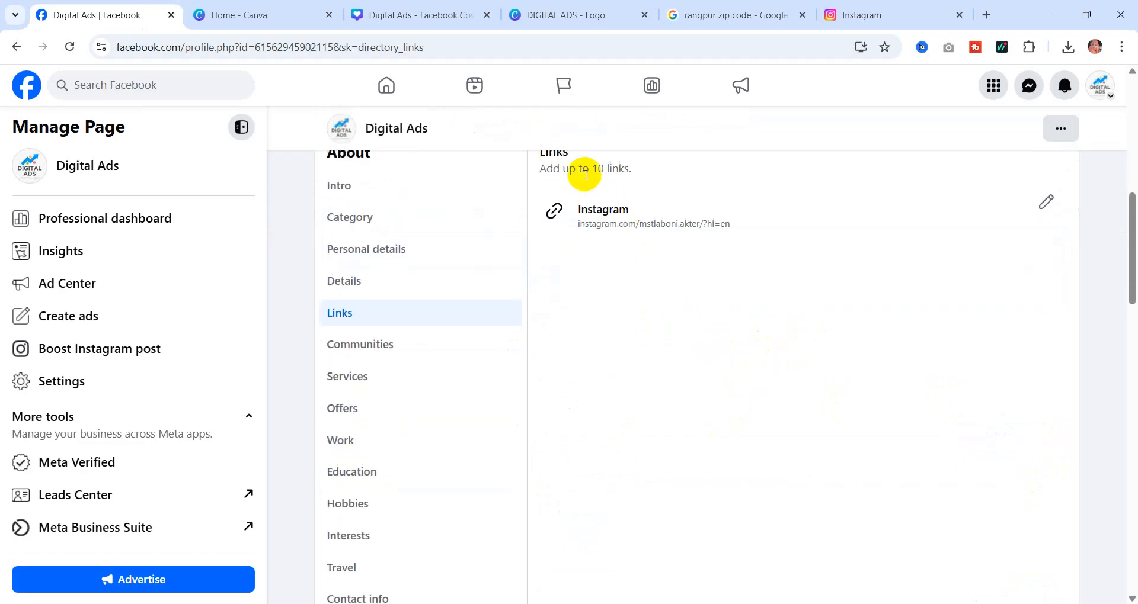
{"action": "scroll", "coordinate": [714, 291], "scroll_direction": "down", "scroll_amount": 3}
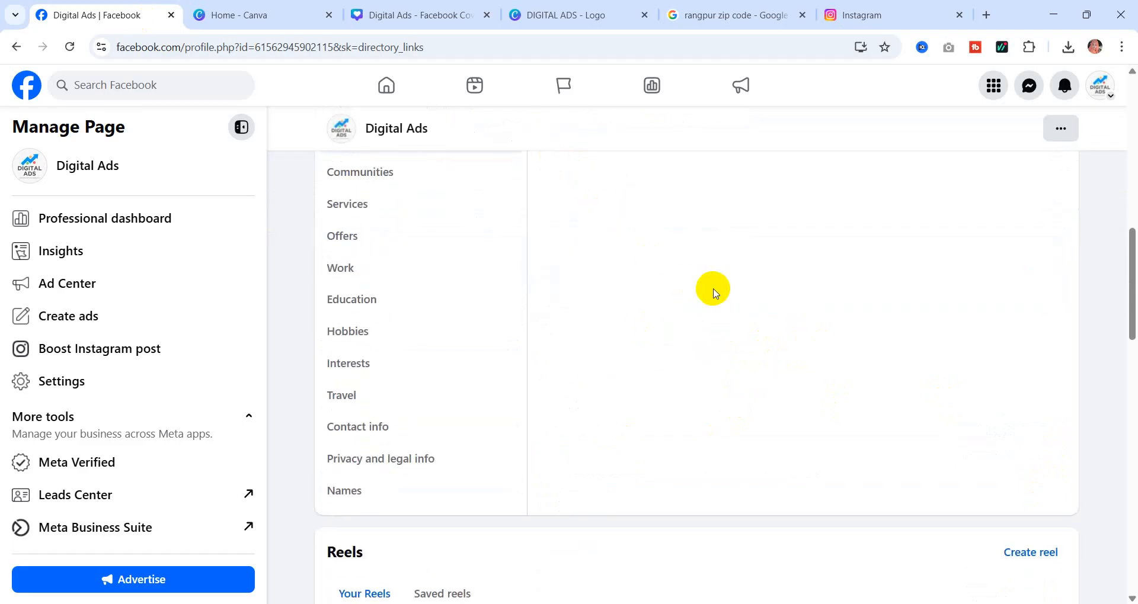
{"action": "scroll", "coordinate": [714, 290], "scroll_direction": "up", "scroll_amount": 3}
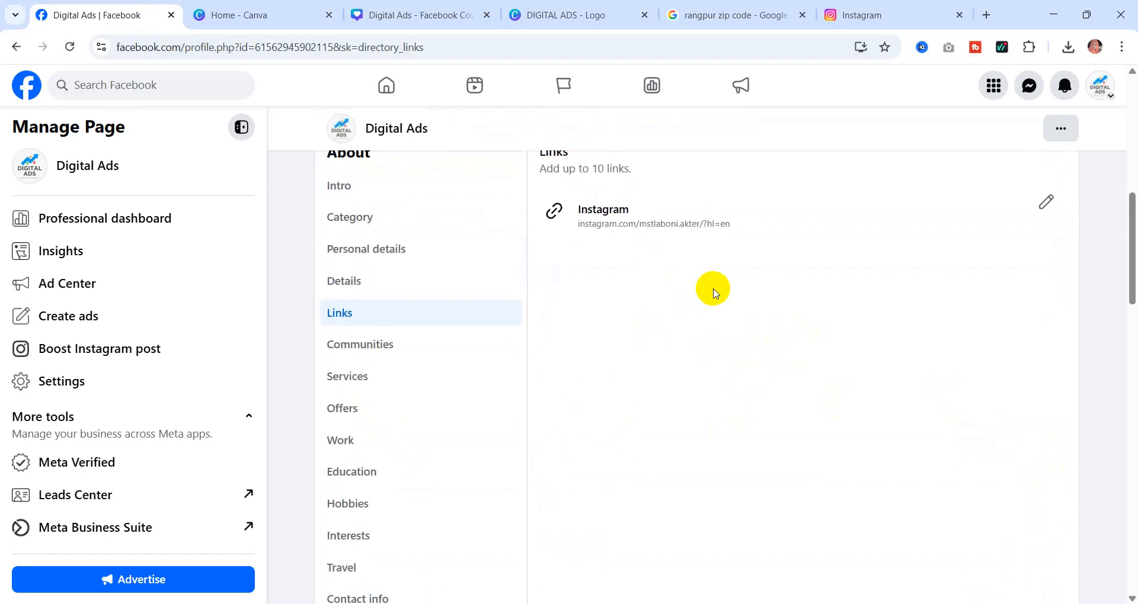
{"action": "left_click", "coordinate": [1041, 202]}
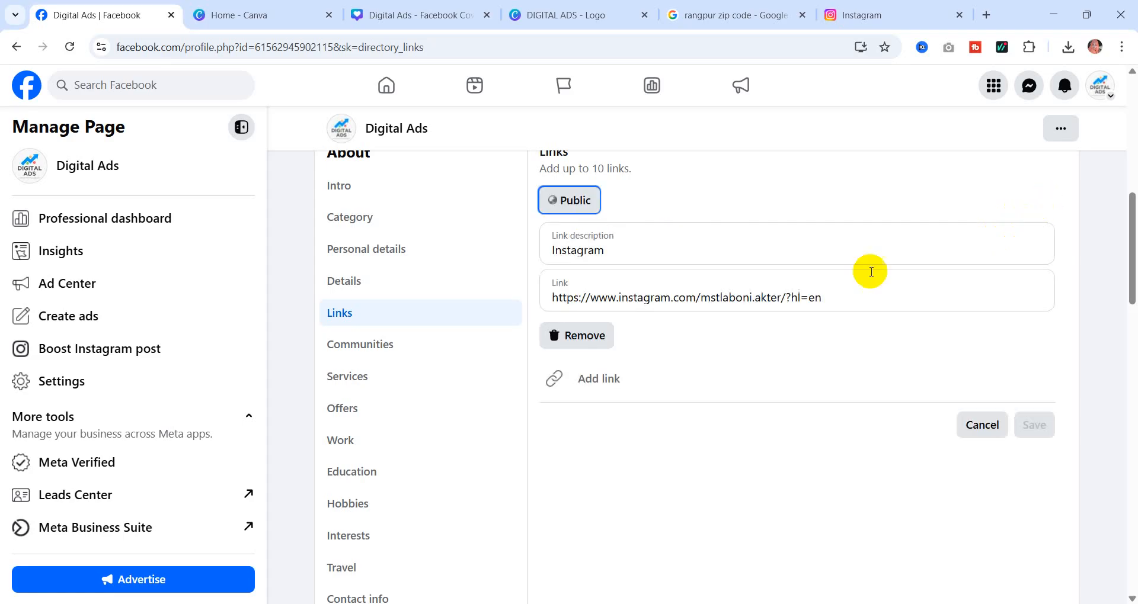
{"action": "left_click", "coordinate": [595, 382]}
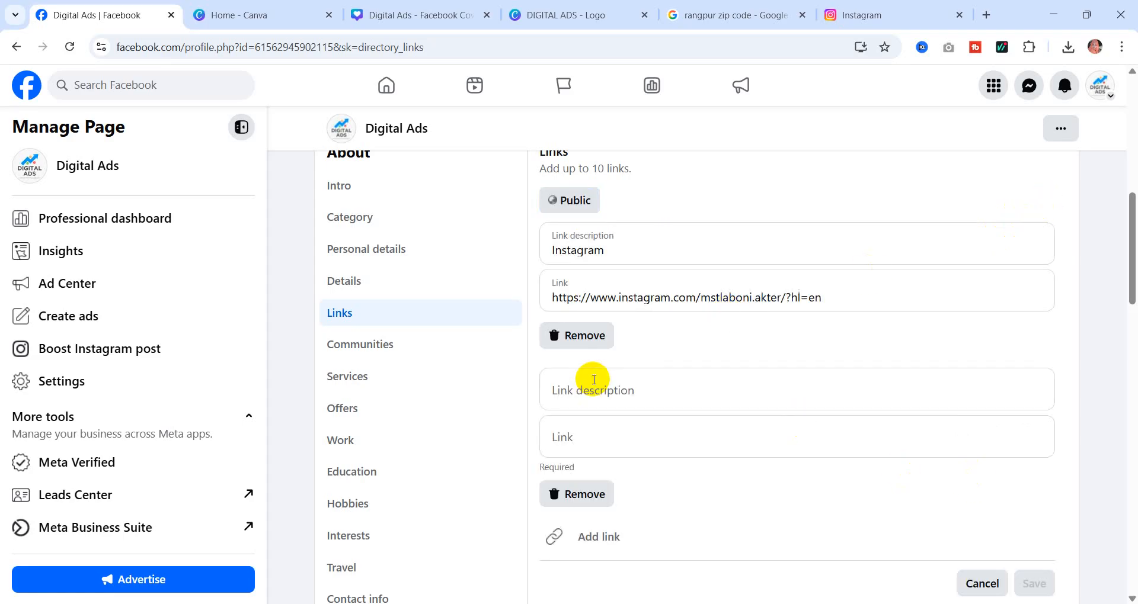
{"action": "left_click", "coordinate": [589, 396]}
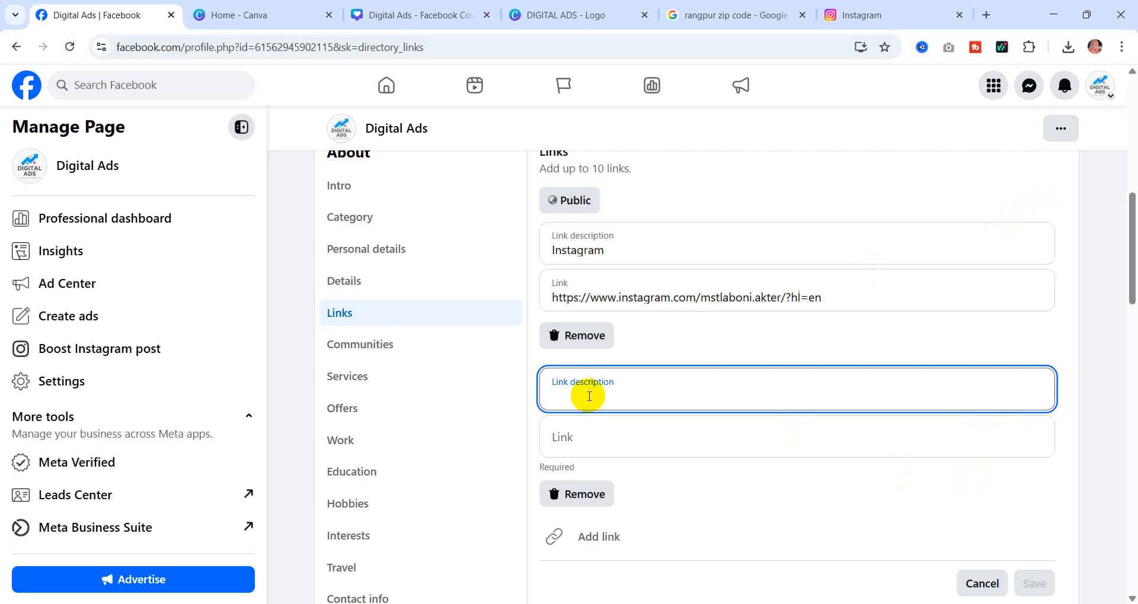
{"action": "left_click", "coordinate": [587, 434]}
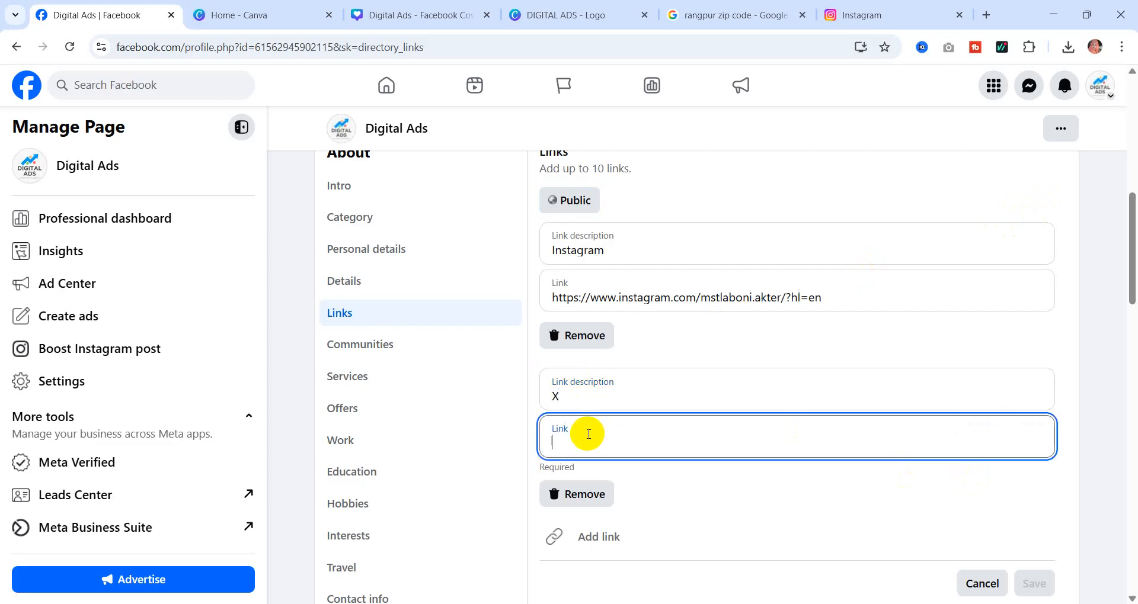
{"action": "left_click", "coordinate": [586, 396]}
- Add another link entry with the description website and the link probrandcraft.com
{"action": "scroll", "coordinate": [829, 515], "scroll_direction": "down", "scroll_amount": 3}
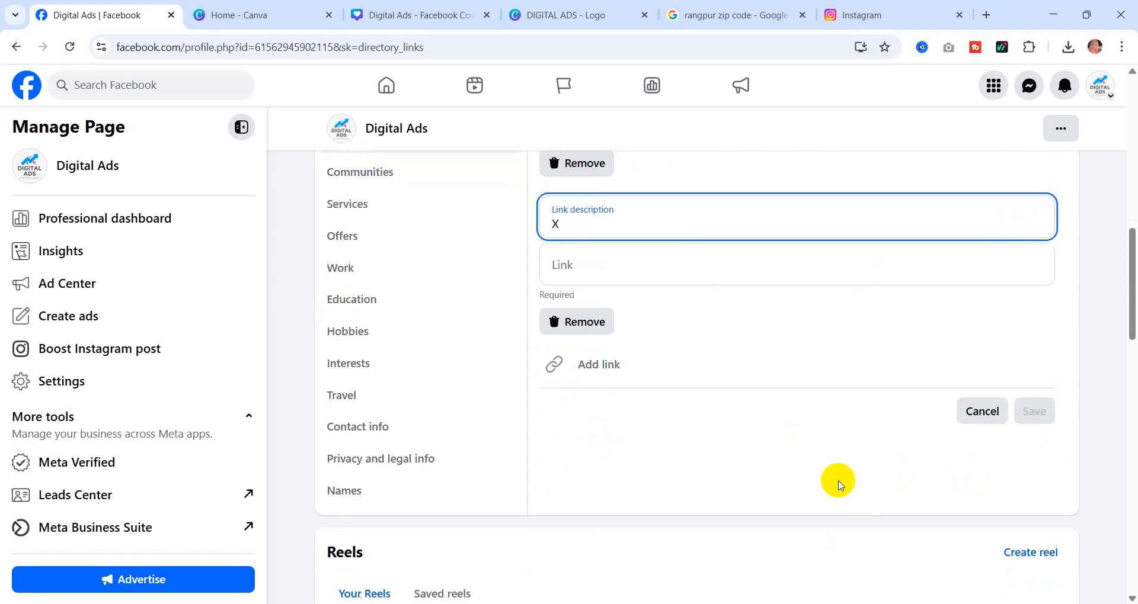
{"action": "left_click", "coordinate": [603, 366]}
{"action": "left_click", "coordinate": [601, 377]}
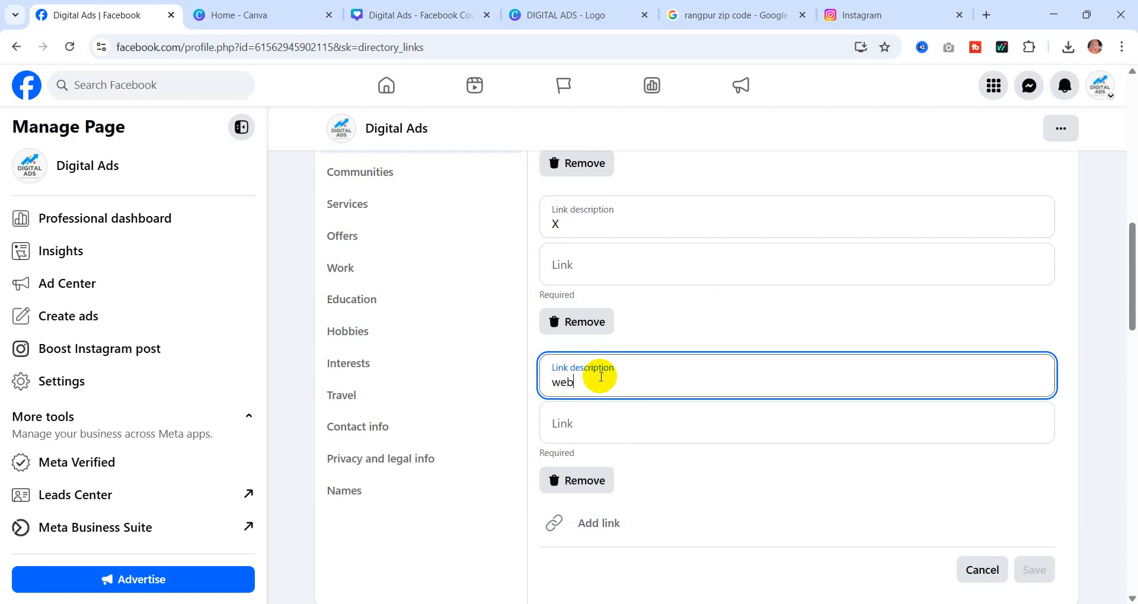
{"action": "scroll", "coordinate": [600, 376], "scroll_direction": "up", "scroll_amount": 3}
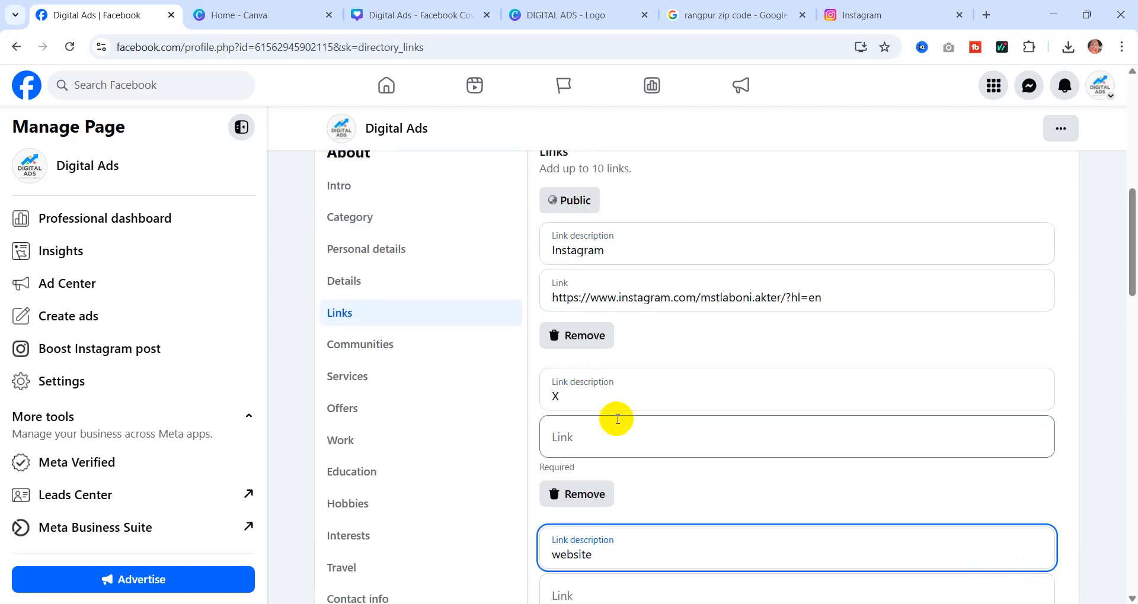
{"action": "scroll", "coordinate": [652, 438], "scroll_direction": "down", "scroll_amount": 3}
{"action": "left_click", "coordinate": [582, 428]}
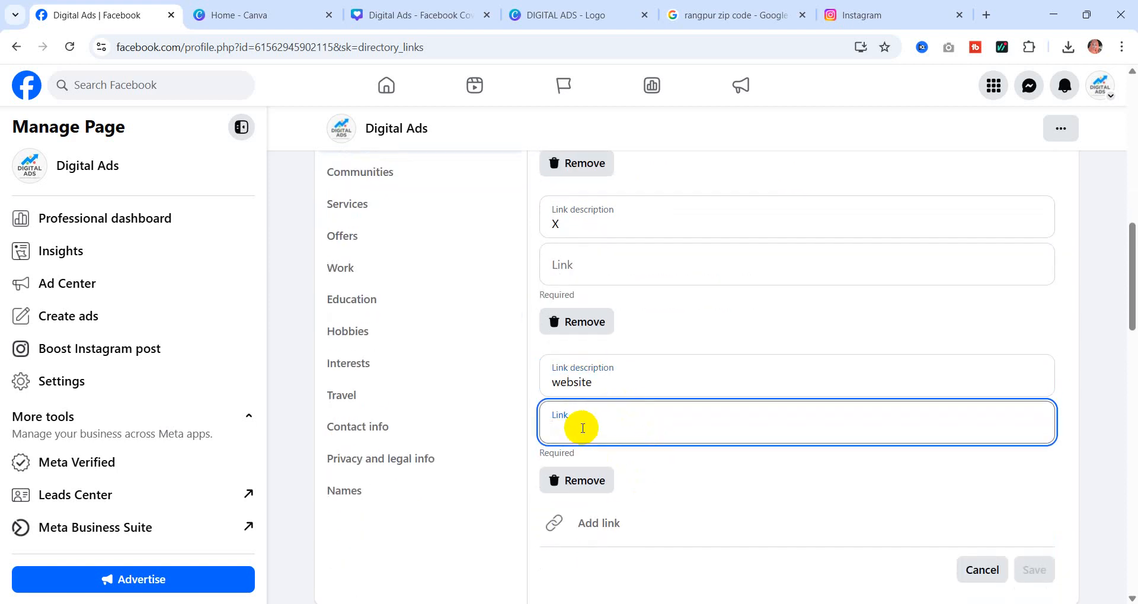
{"action": "type", "text": "probrand"}
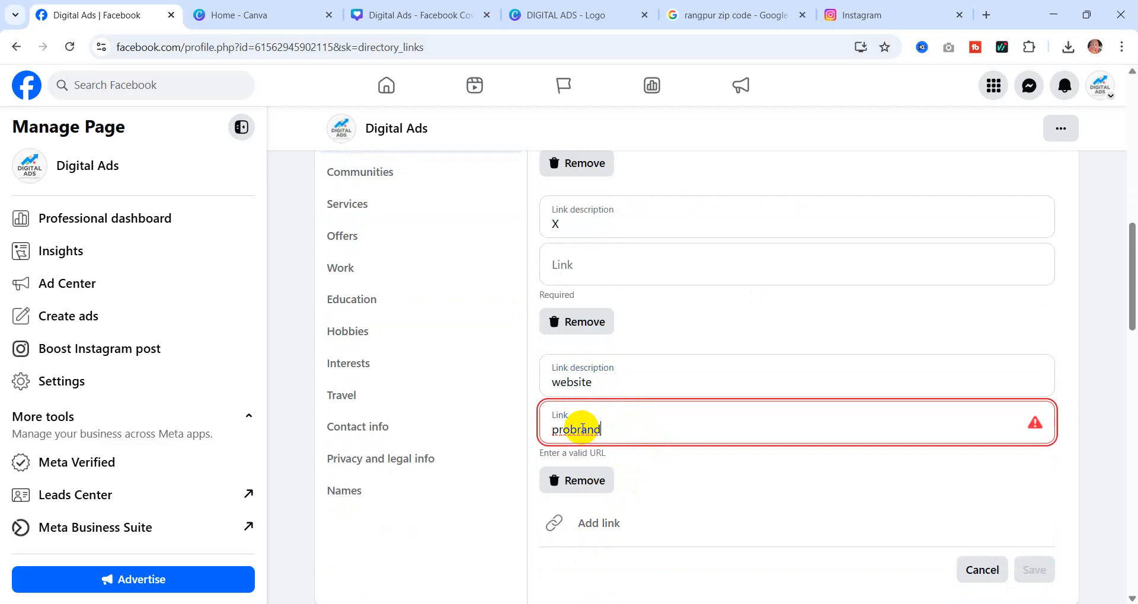
{"action": "type", "text": "c"}
{"action": "key", "text": "BackSpace"}
{"action": "type", "text": "com"}
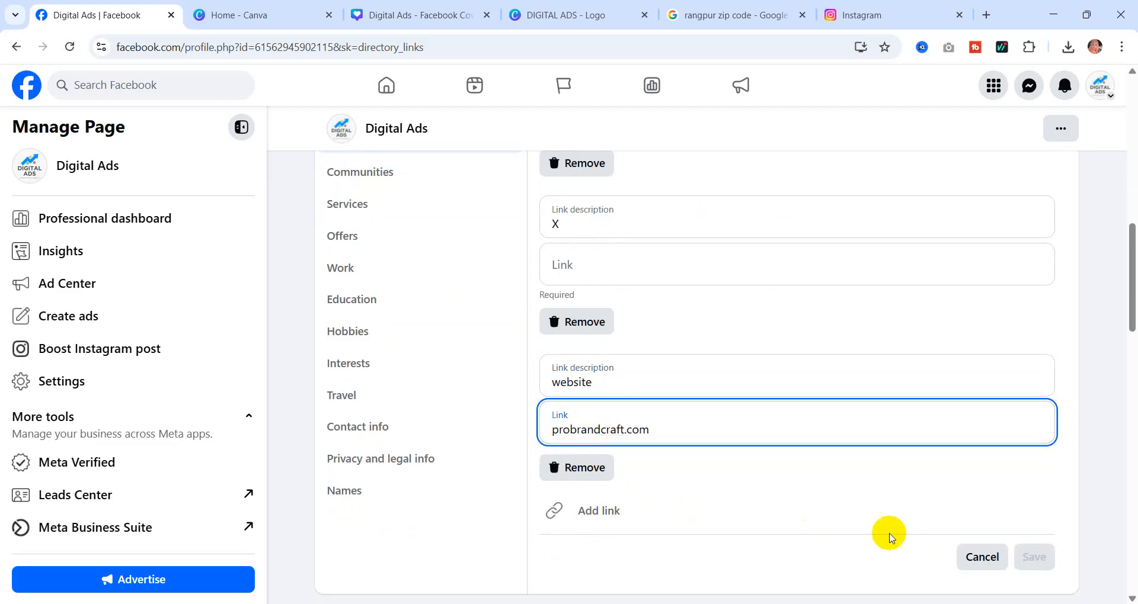
- Remove the incomplete X link entry and save the page's links
{"action": "scroll", "coordinate": [730, 468], "scroll_direction": "down", "scroll_amount": 3}
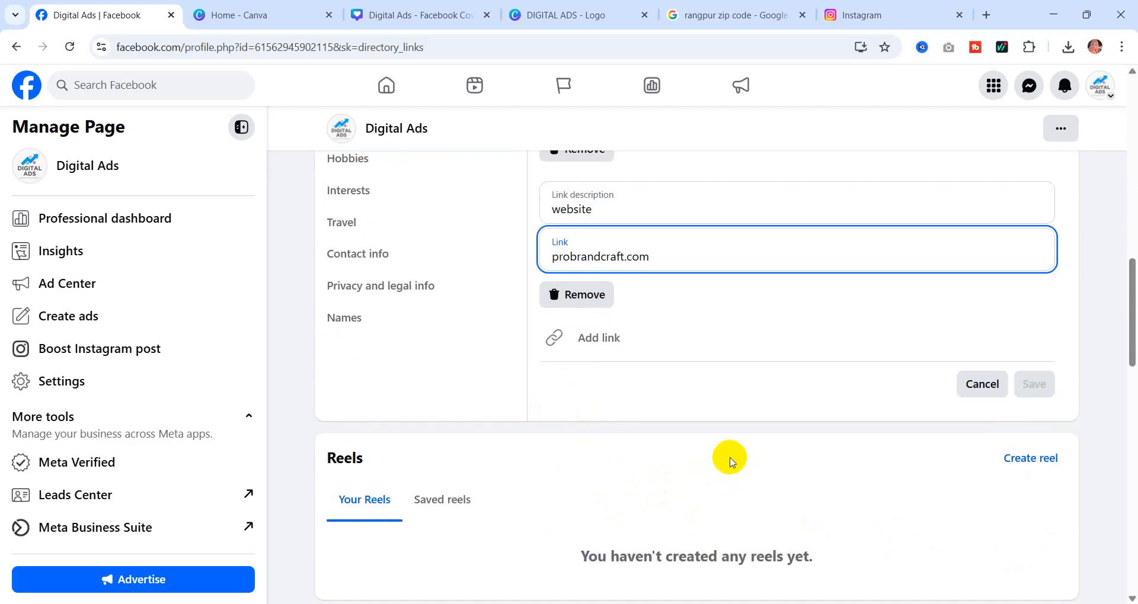
{"action": "scroll", "coordinate": [729, 461], "scroll_direction": "up", "scroll_amount": 3}
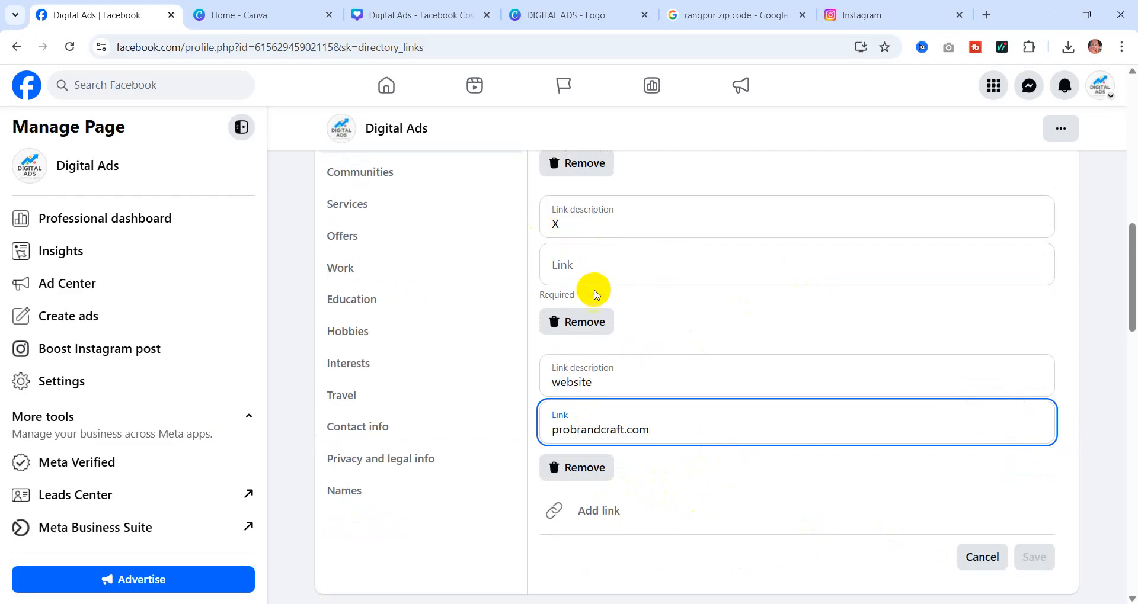
{"action": "left_click", "coordinate": [575, 321]}
{"action": "left_click", "coordinate": [1034, 396]}
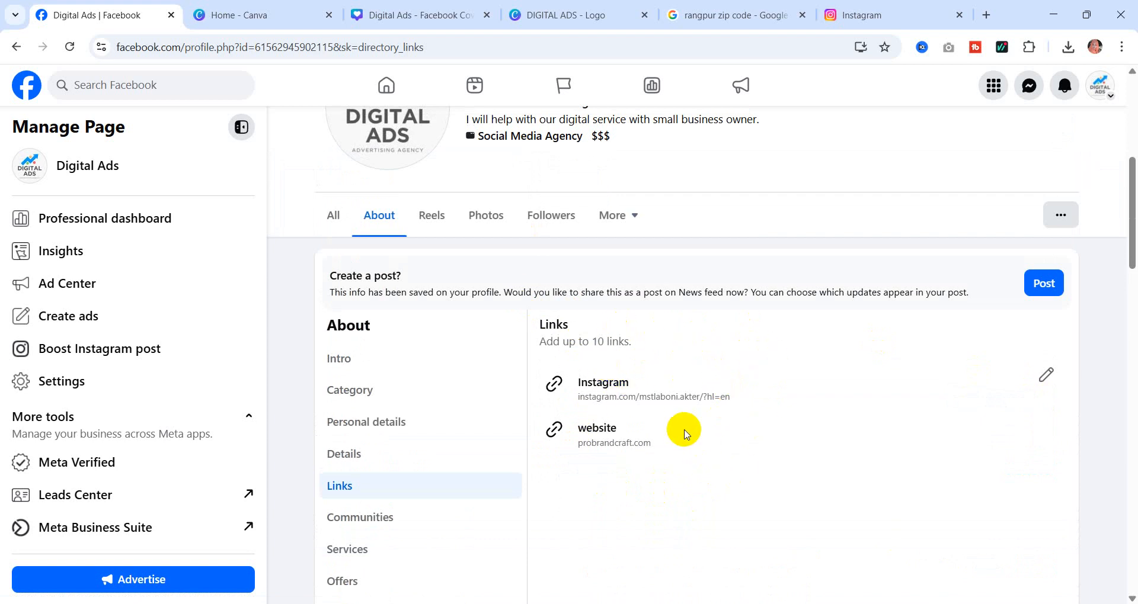
- Open the favorite groups entry in the Communities section and look at its group search
{"action": "scroll", "coordinate": [666, 403], "scroll_direction": "down", "scroll_amount": 3}
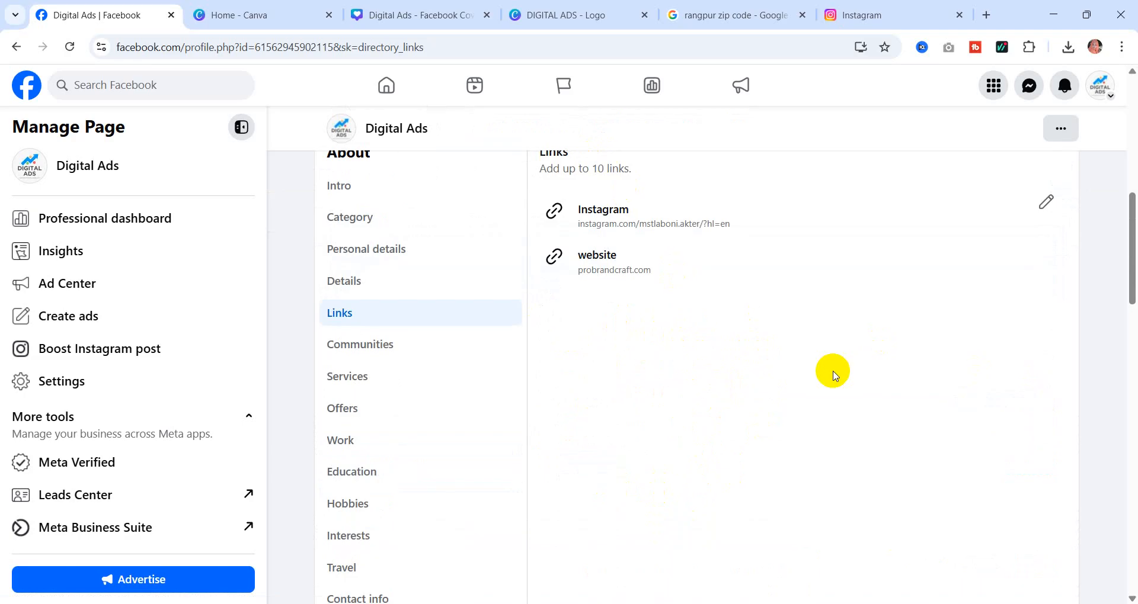
{"action": "left_click", "coordinate": [355, 343]}
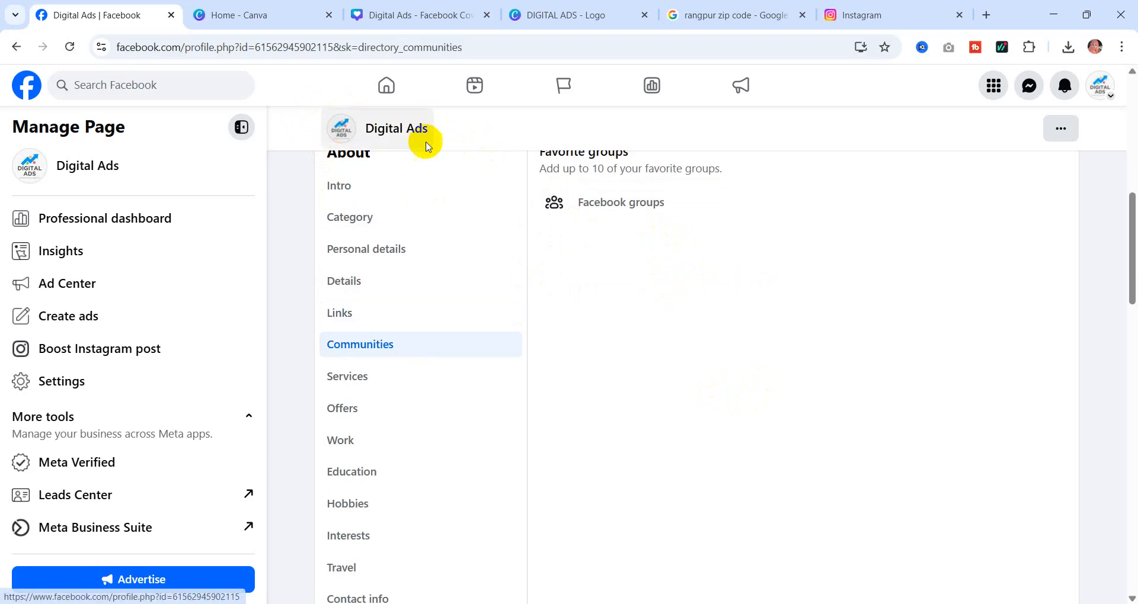
{"action": "left_click", "coordinate": [588, 201]}
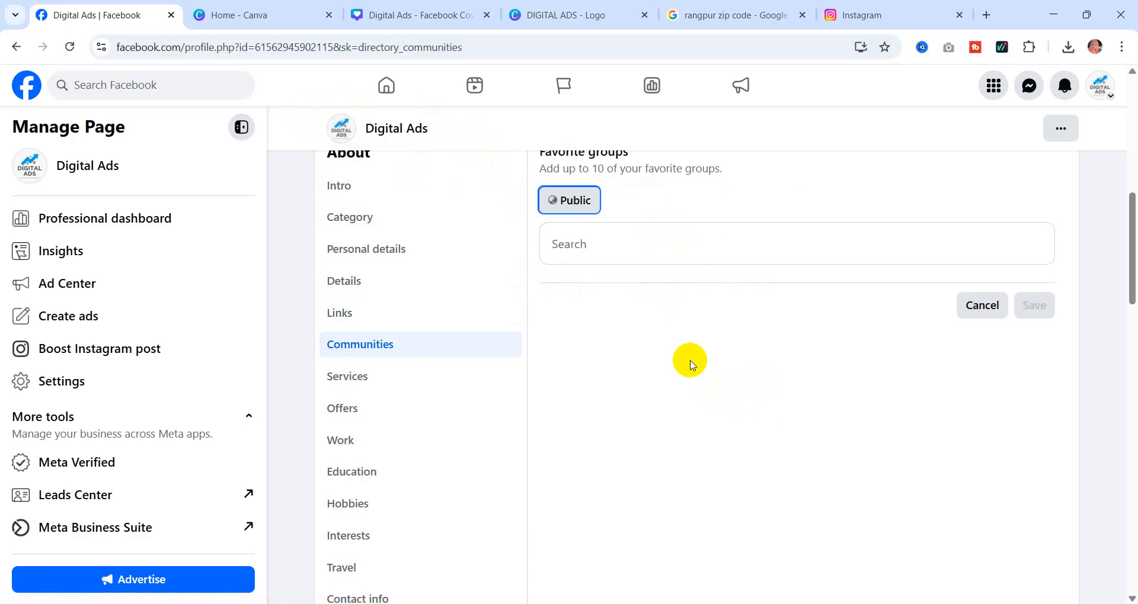
{"action": "left_click", "coordinate": [591, 242]}
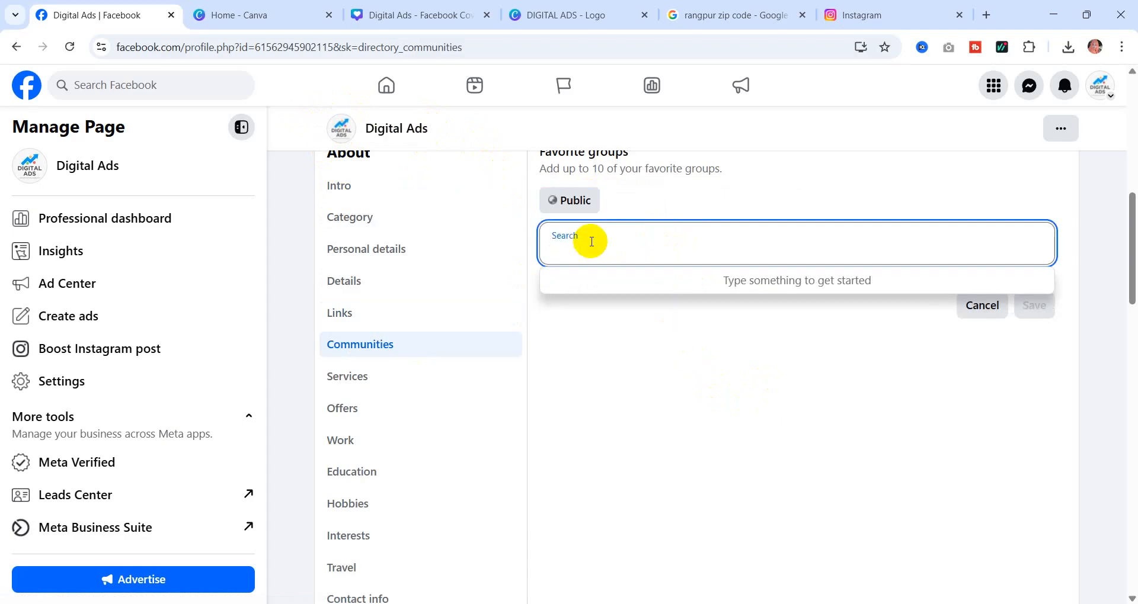
{"action": "left_click", "coordinate": [670, 431]}
{"action": "scroll", "coordinate": [673, 433], "scroll_direction": "up", "scroll_amount": 3}
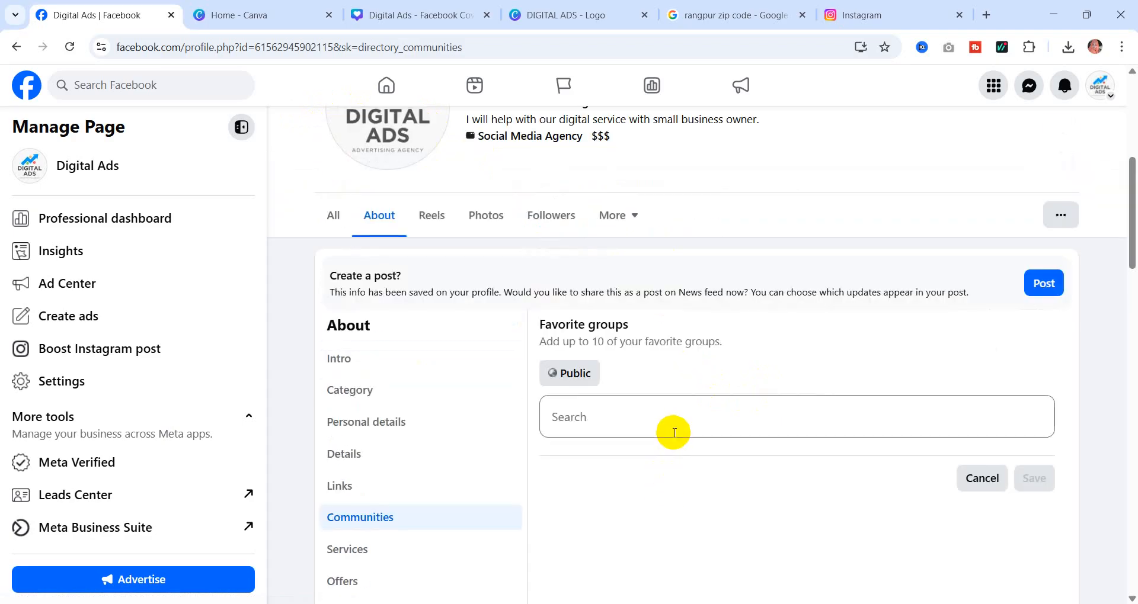
{"action": "scroll", "coordinate": [674, 432], "scroll_direction": "down", "scroll_amount": 3}
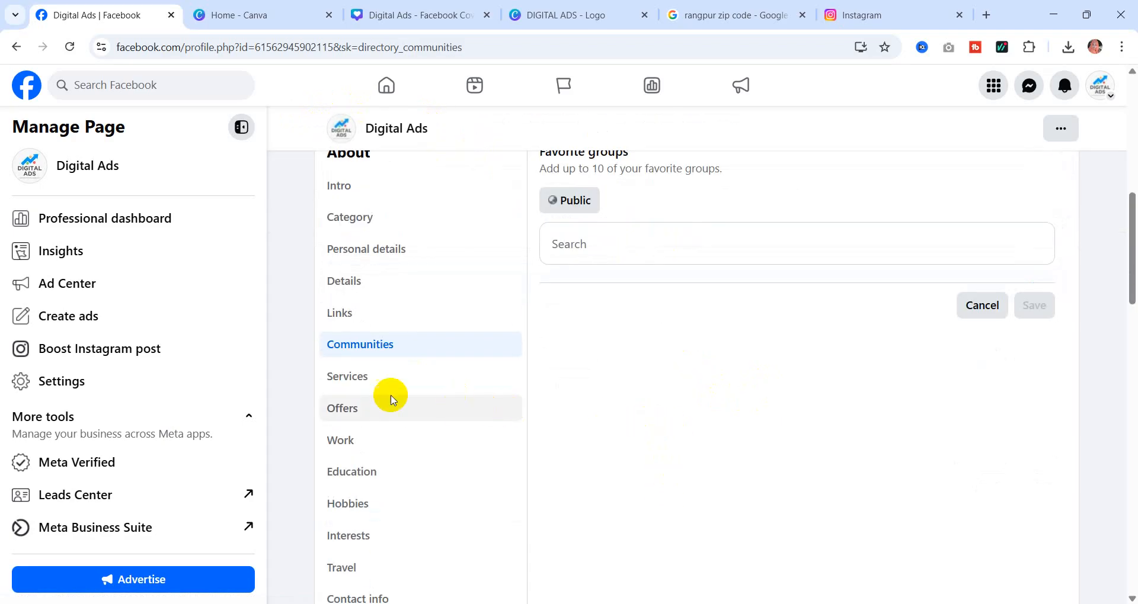
- Go to the Services section and start a specialties and services entry named SEO
{"action": "left_click", "coordinate": [352, 379]}
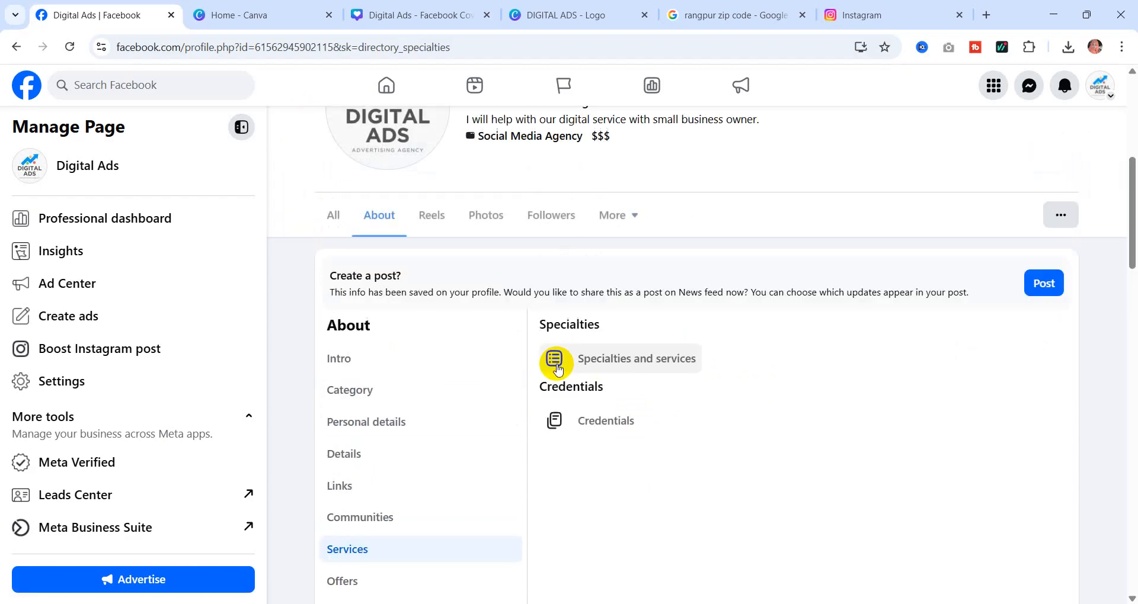
{"action": "scroll", "coordinate": [604, 259], "scroll_direction": "down", "scroll_amount": 3}
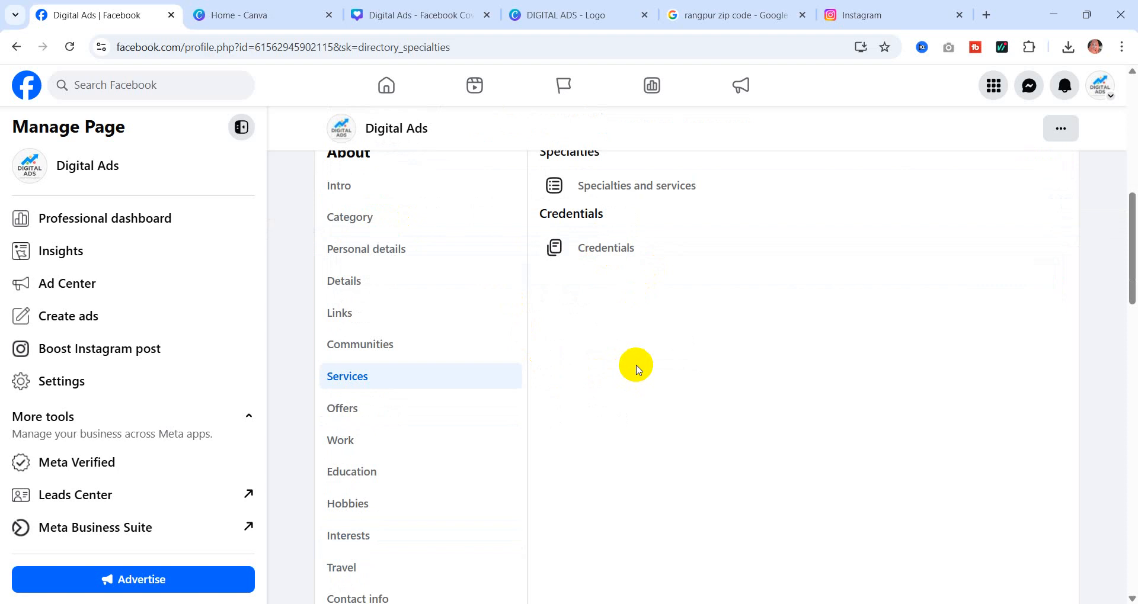
{"action": "scroll", "coordinate": [695, 256], "scroll_direction": "up", "scroll_amount": 3}
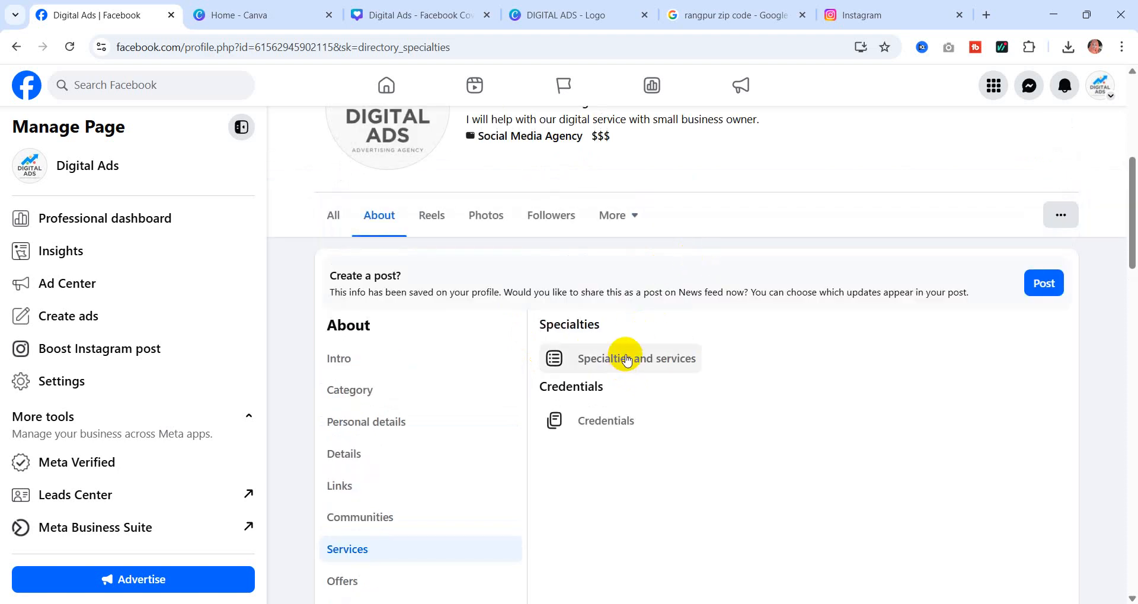
{"action": "left_click", "coordinate": [626, 360]}
{"action": "scroll", "coordinate": [630, 267], "scroll_direction": "down", "scroll_amount": 3}
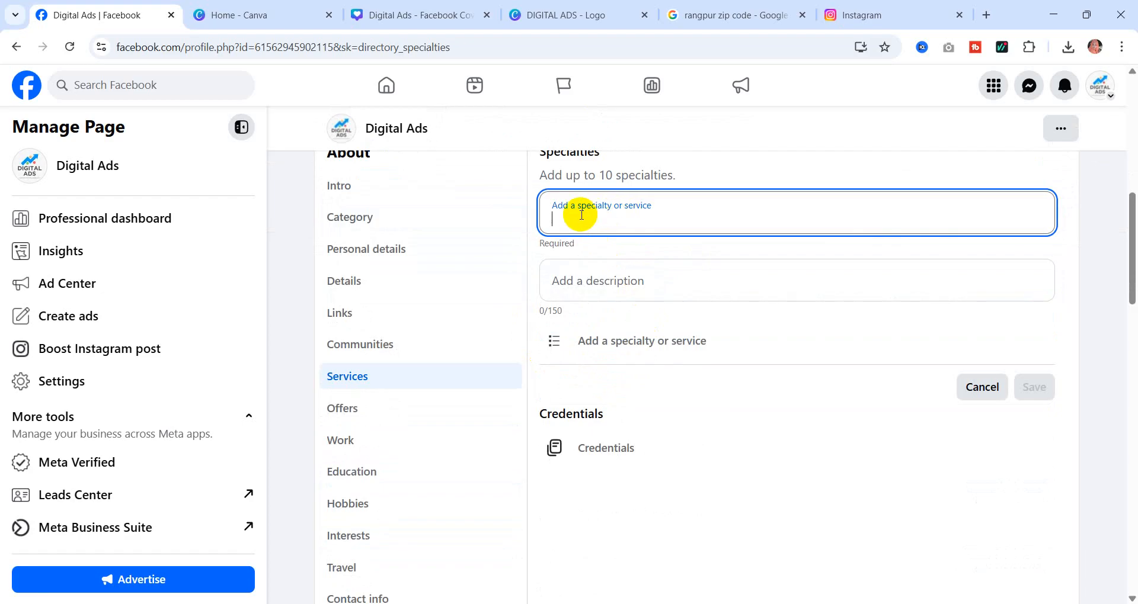
{"action": "left_click", "coordinate": [570, 278]}
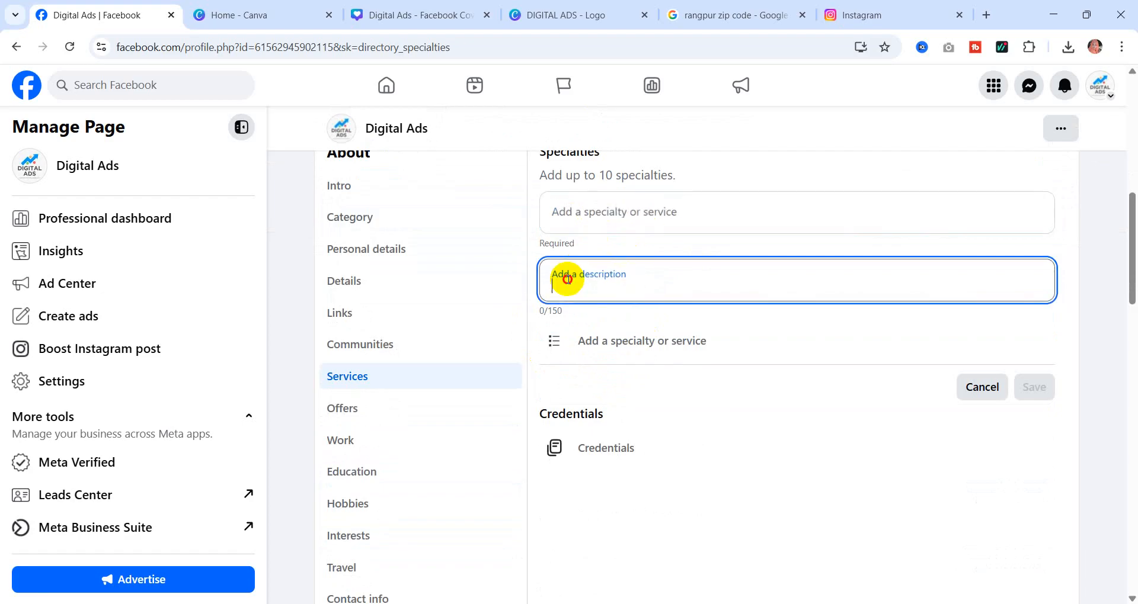
{"action": "left_click", "coordinate": [617, 208]}
{"action": "type", "text": "SEO"}
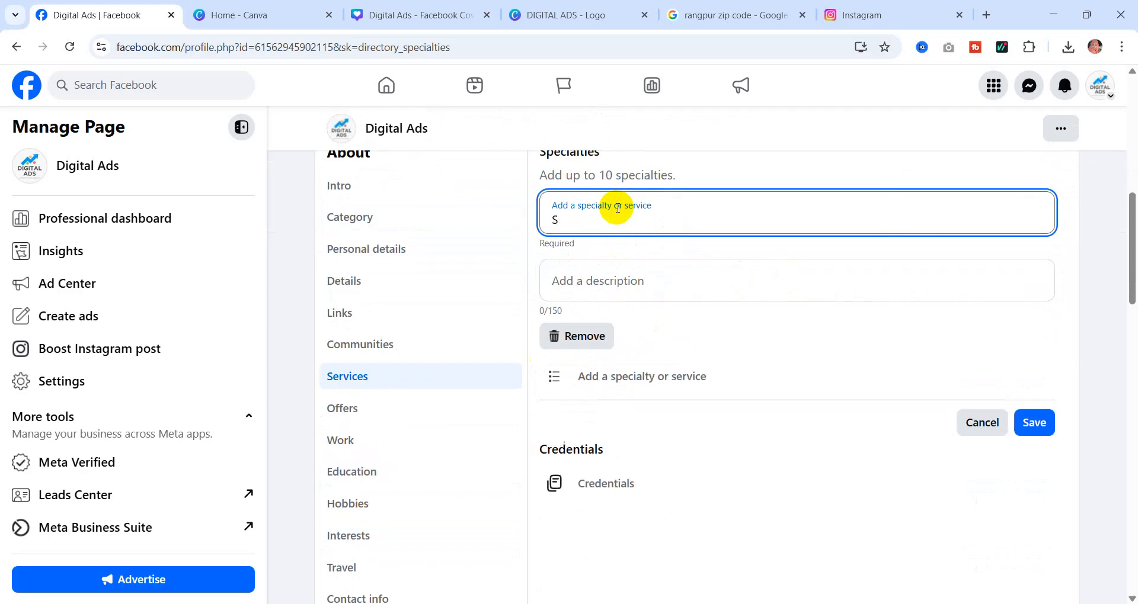
- Describe the SEO specialty as "We provide seo and google ranking service" and save it
{"action": "left_click", "coordinate": [606, 281]}
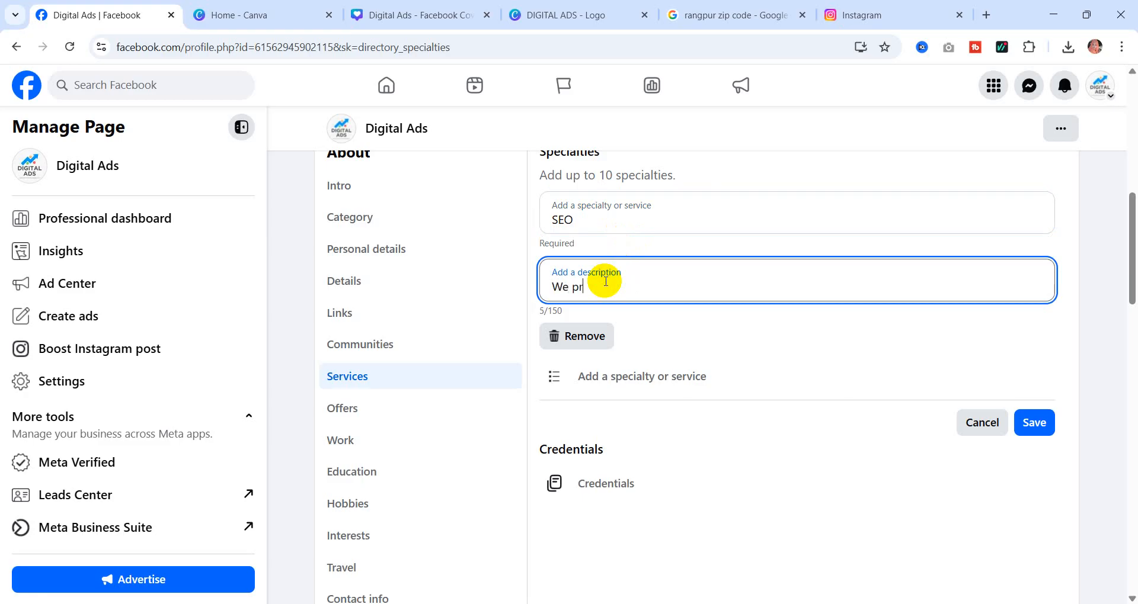
{"action": "type", "text": "We provide seo and google ranking service"}
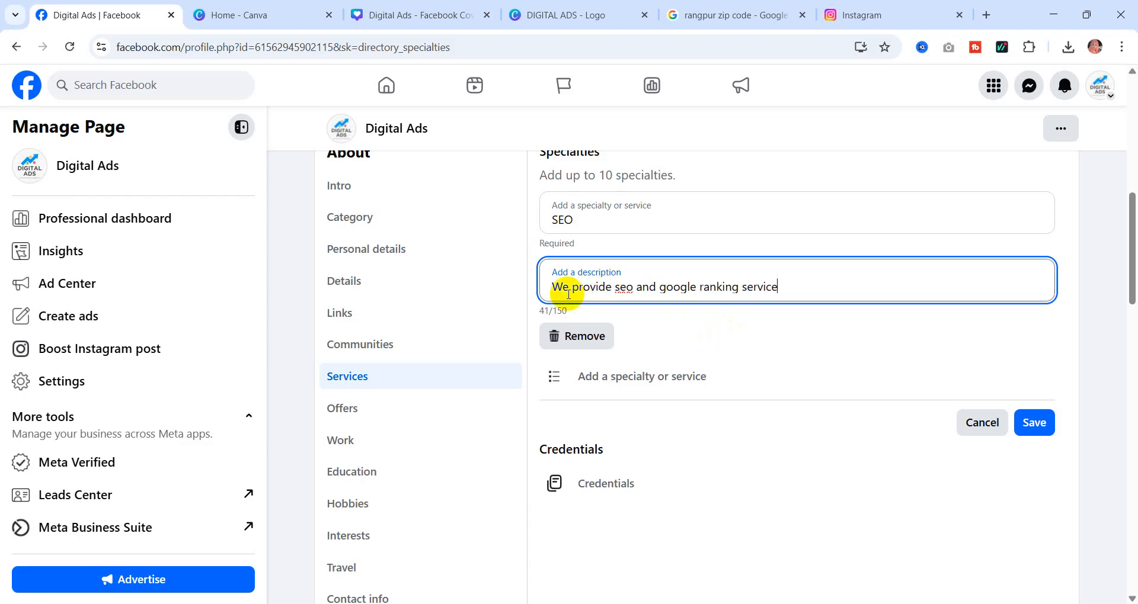
{"action": "right_click", "coordinate": [624, 288]}
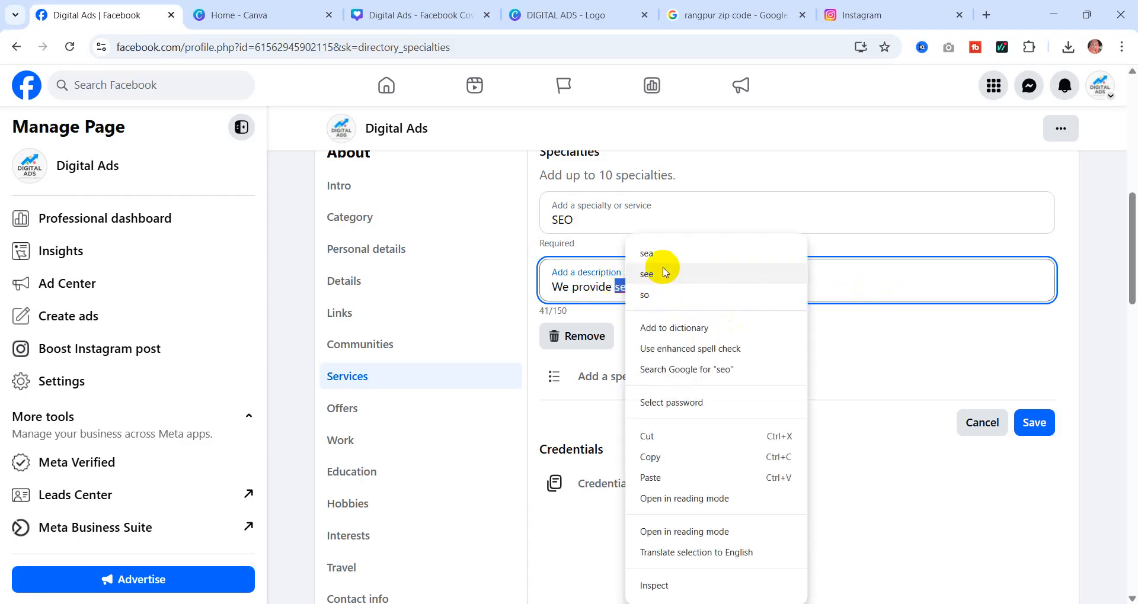
{"action": "left_click", "coordinate": [890, 284]}
{"action": "left_click", "coordinate": [1036, 426]}
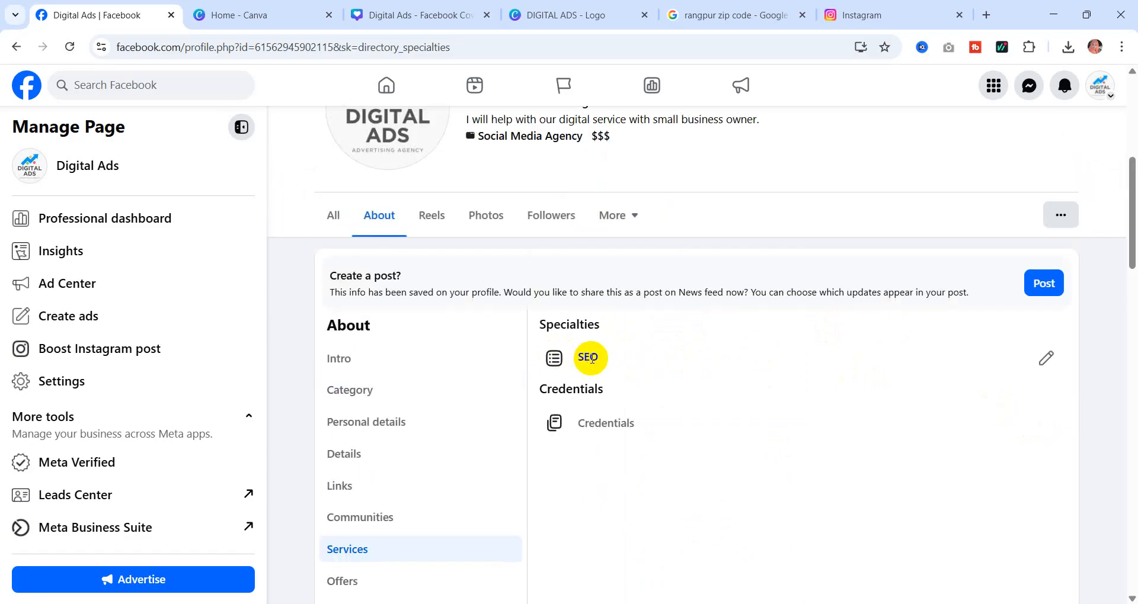
- Reopen the specialties for editing and add a second, blank specialty entry below SEO
{"action": "left_click", "coordinate": [1045, 360]}
{"action": "scroll", "coordinate": [711, 349], "scroll_direction": "down", "scroll_amount": 3}
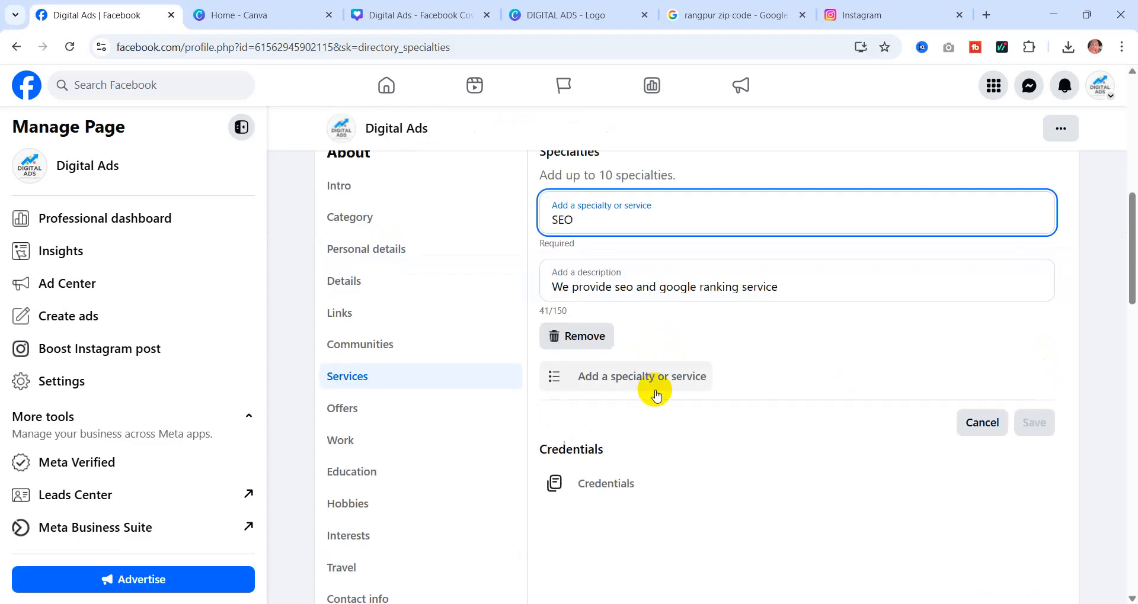
{"action": "left_click", "coordinate": [634, 377]}
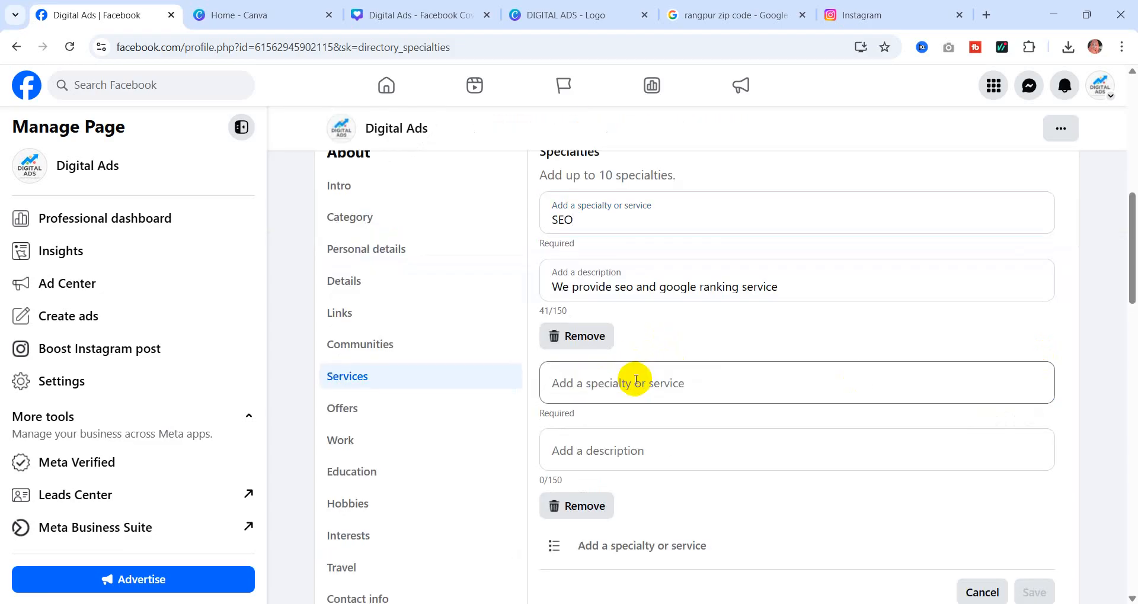
{"action": "left_click", "coordinate": [584, 390]}
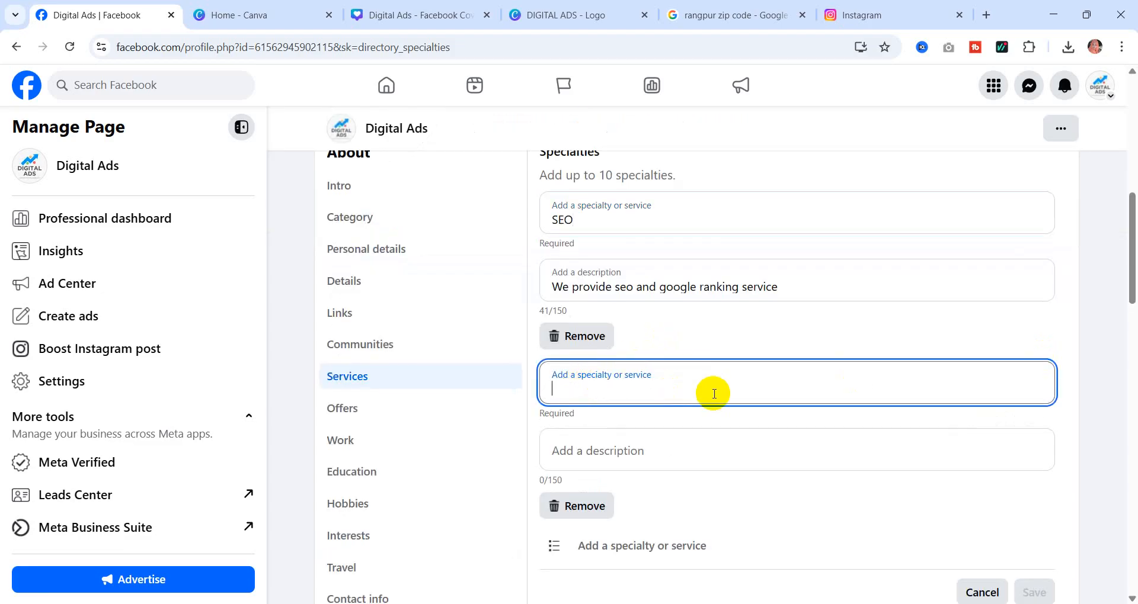
{"action": "left_click", "coordinate": [579, 450]}
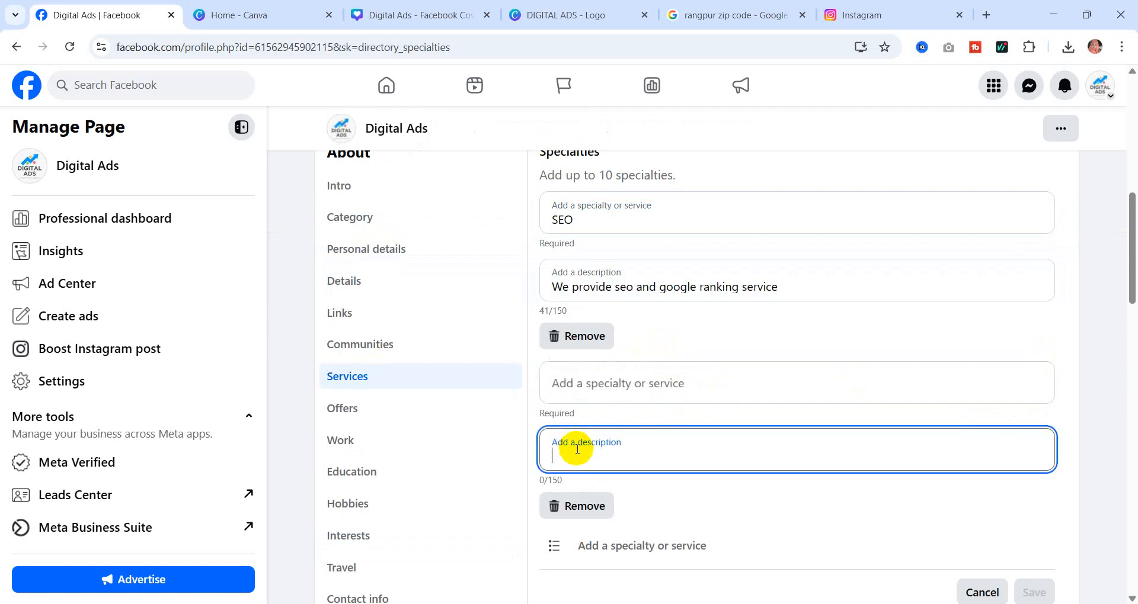
{"action": "scroll", "coordinate": [833, 445], "scroll_direction": "down", "scroll_amount": 3}
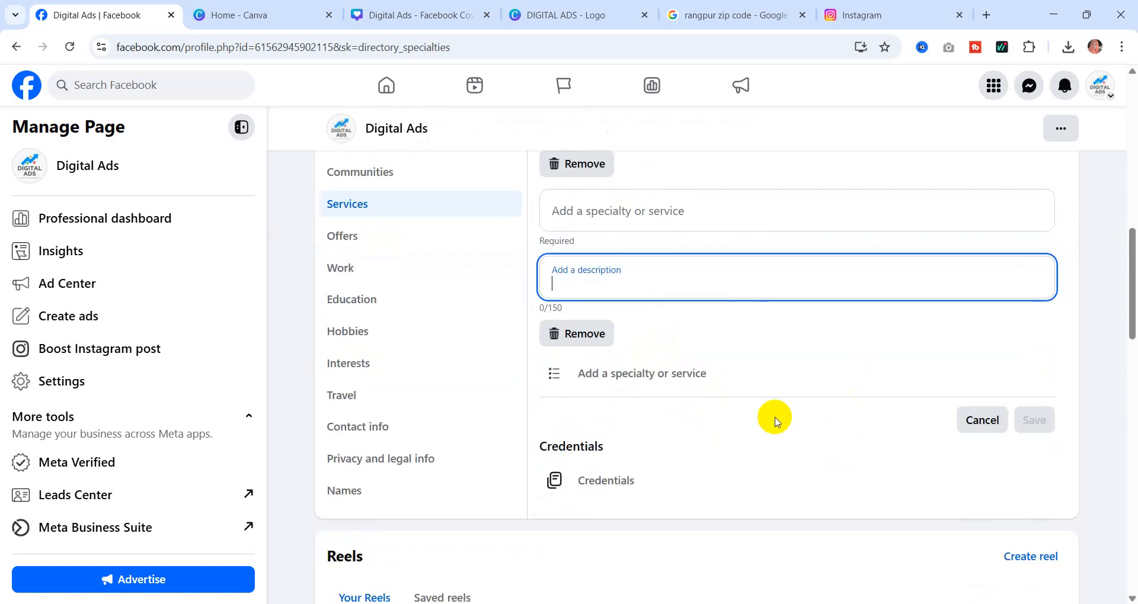
{"action": "scroll", "coordinate": [681, 282], "scroll_direction": "up", "scroll_amount": 6}
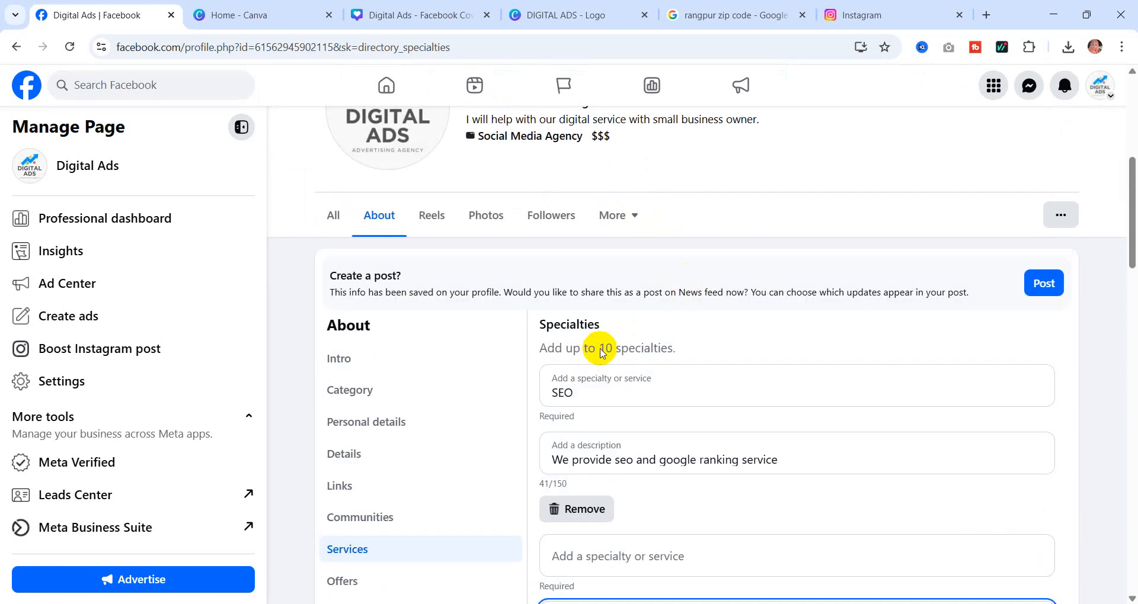
{"action": "left_click_drag", "start_coordinate": [601, 349], "coordinate": [722, 349]}
{"action": "scroll", "coordinate": [722, 348], "scroll_direction": "down", "scroll_amount": 3}
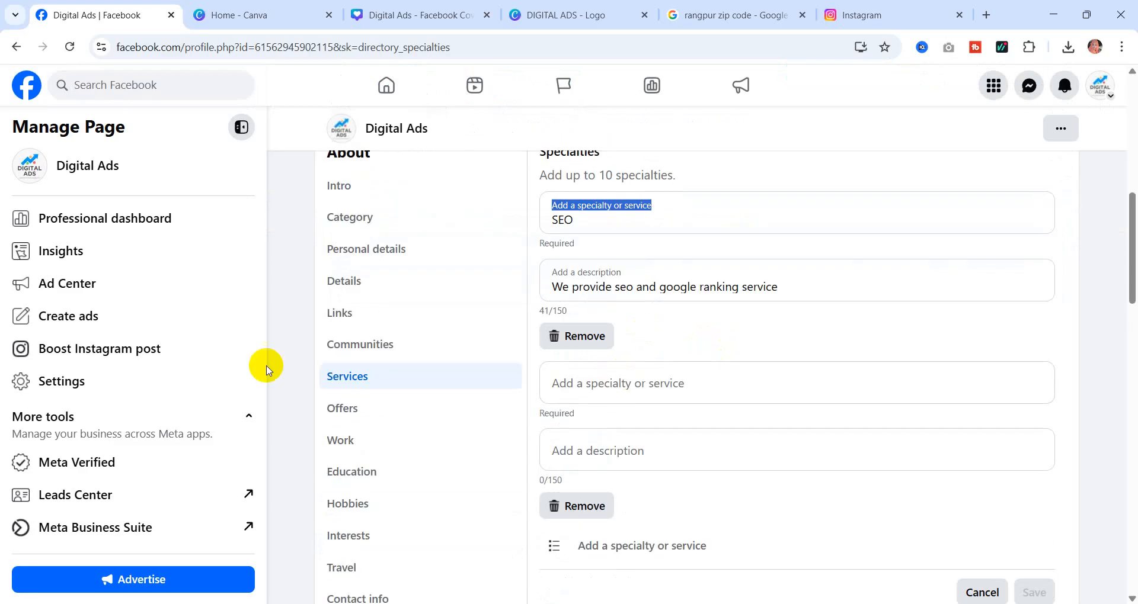
- Leave the Services section without saving the unsaved changes and go to the Offers section
{"action": "left_click", "coordinate": [356, 409]}
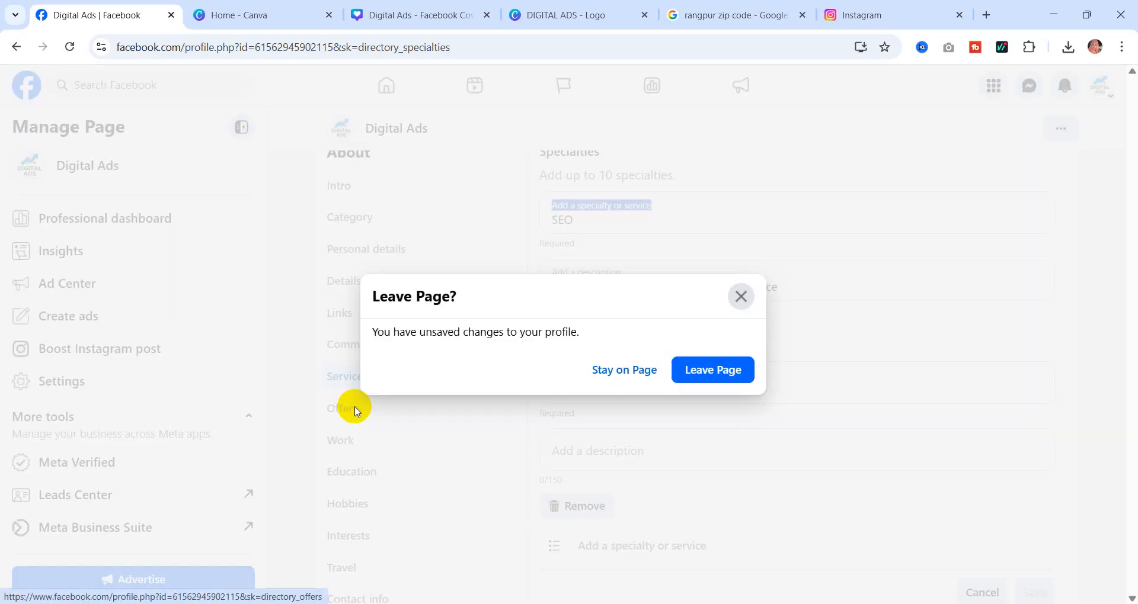
{"action": "left_click", "coordinate": [719, 371]}
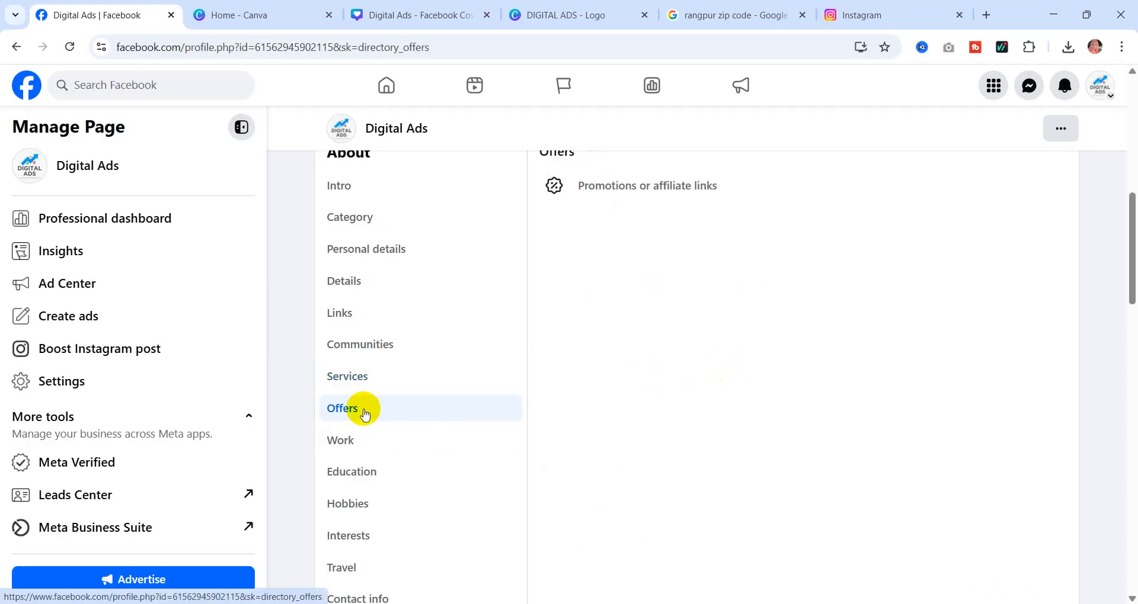
{"action": "scroll", "coordinate": [744, 373], "scroll_direction": "up", "scroll_amount": 3}
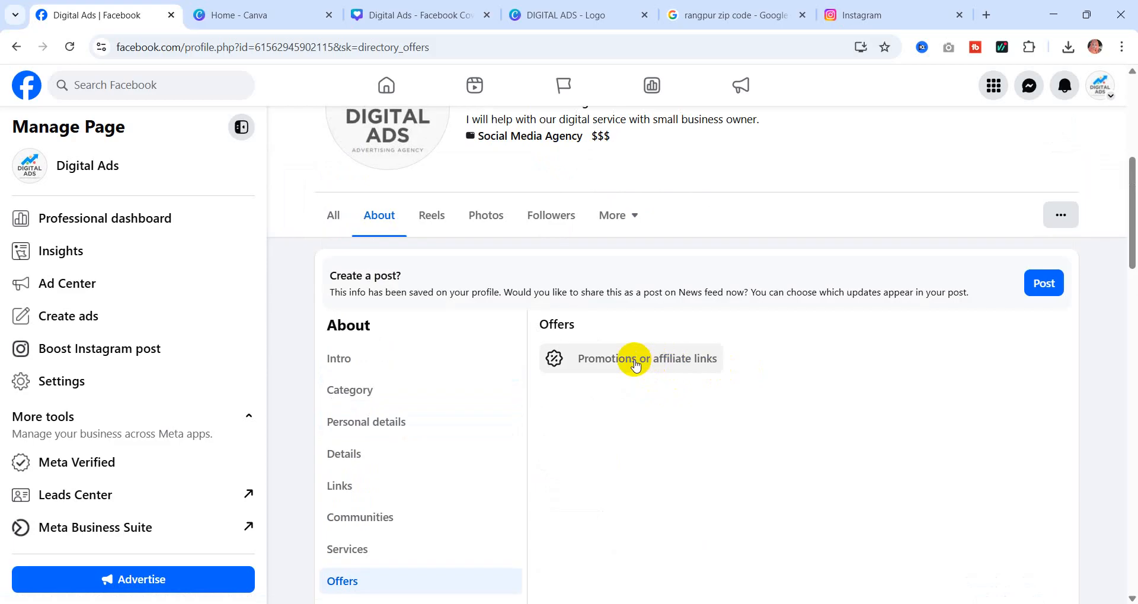
- Open a new promotion entry in the Offers section and examine its title, discount code, link and description fields
{"action": "scroll", "coordinate": [629, 266], "scroll_direction": "up", "scroll_amount": 3}
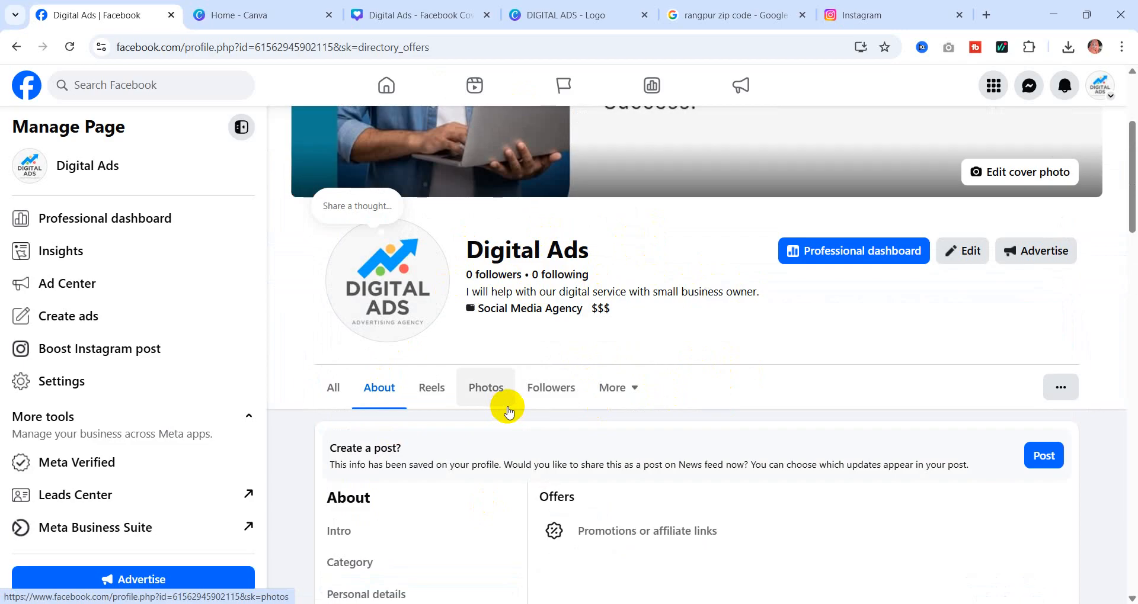
{"action": "scroll", "coordinate": [513, 409], "scroll_direction": "down", "scroll_amount": 6}
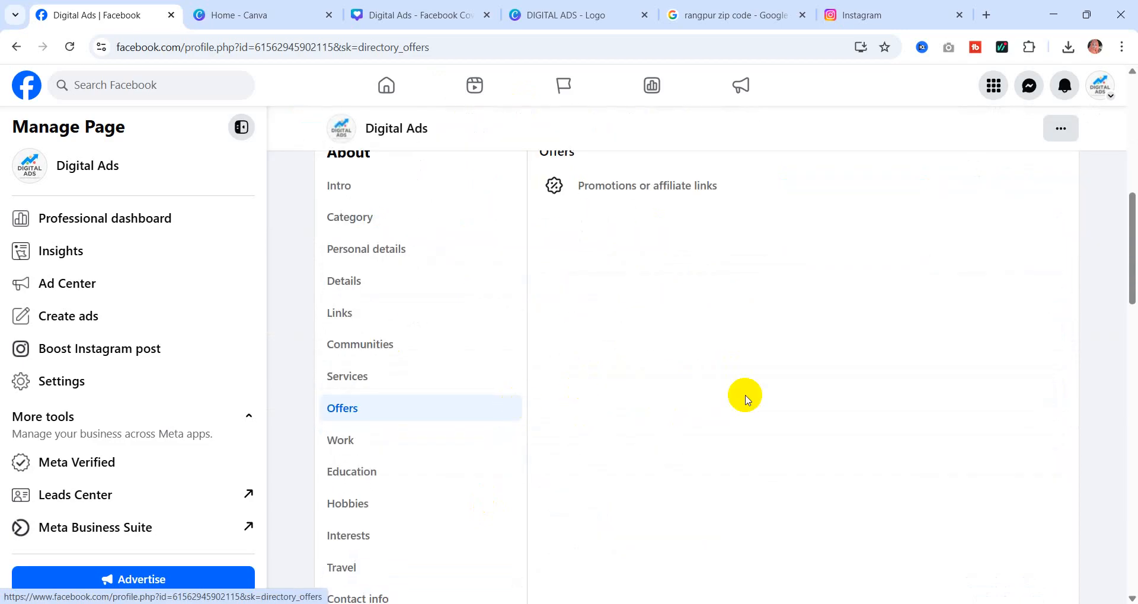
{"action": "scroll", "coordinate": [741, 394], "scroll_direction": "up", "scroll_amount": 3}
{"action": "left_click", "coordinate": [633, 361]}
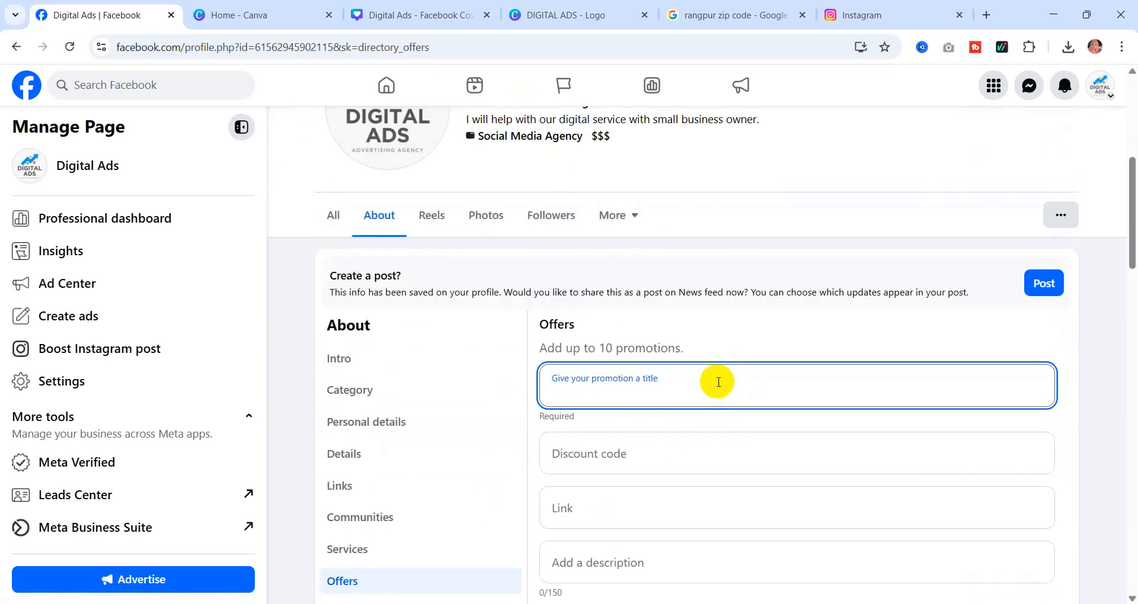
{"action": "scroll", "coordinate": [717, 379], "scroll_direction": "down", "scroll_amount": 3}
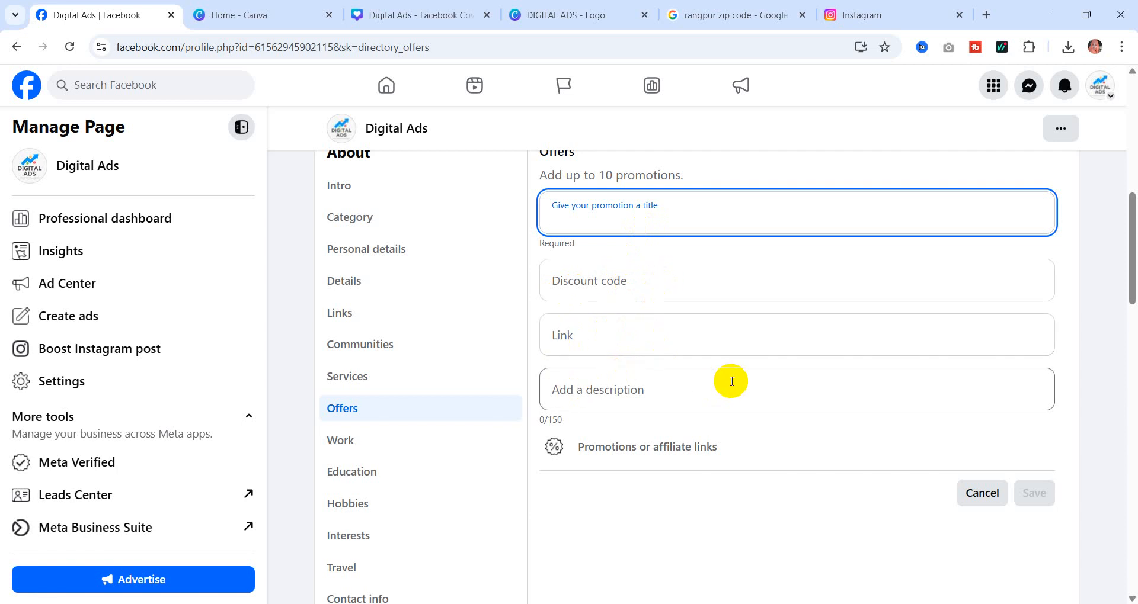
{"action": "left_click", "coordinate": [566, 336]}
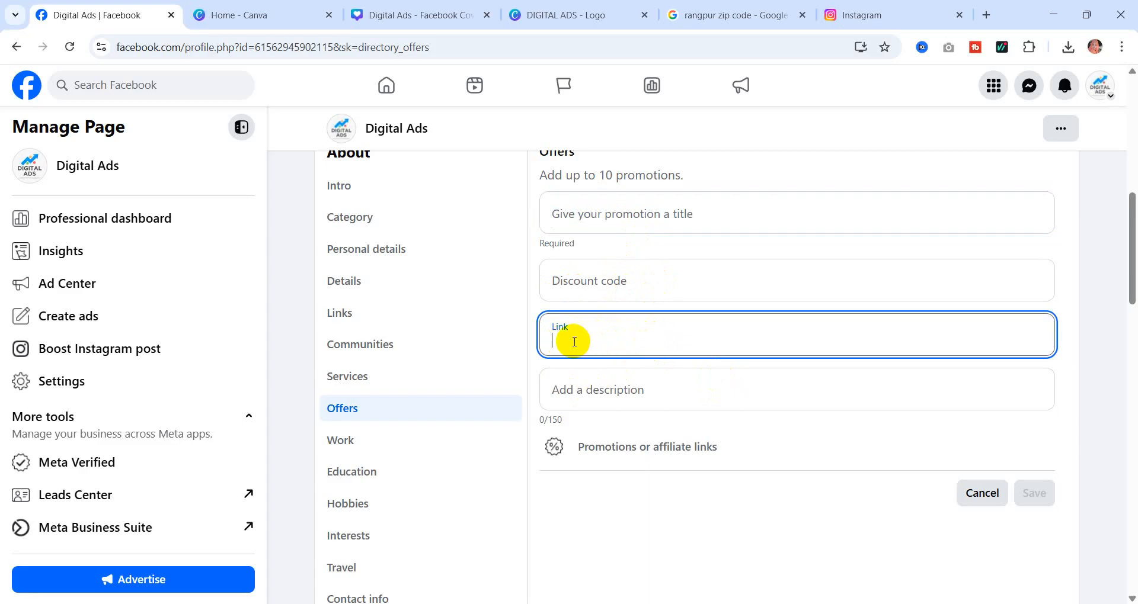
{"action": "scroll", "coordinate": [687, 337], "scroll_direction": "down", "scroll_amount": 3}
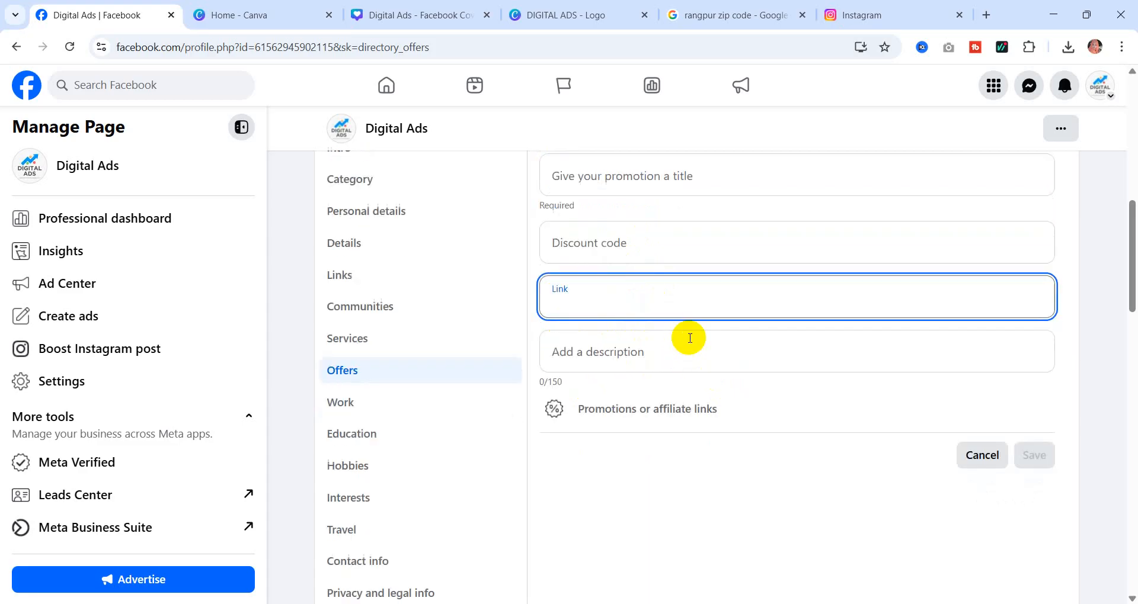
- Leave the Offers section without saving and open a new work experience entry in the Work section
{"action": "left_click", "coordinate": [350, 268]}
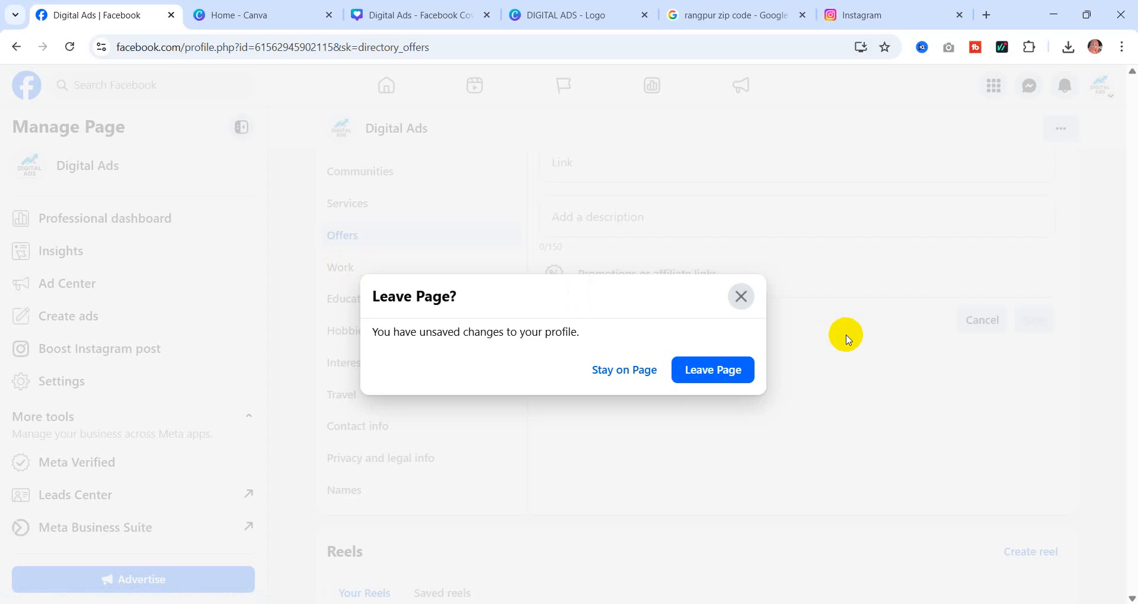
{"action": "left_click", "coordinate": [708, 371]}
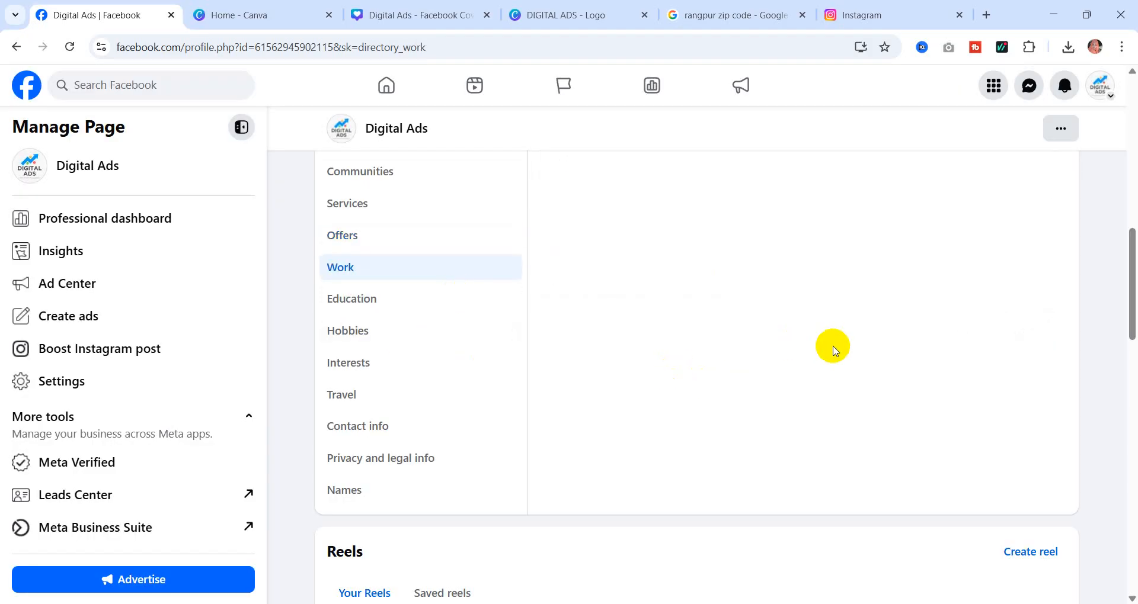
{"action": "scroll", "coordinate": [729, 365], "scroll_direction": "up", "scroll_amount": 5}
{"action": "scroll", "coordinate": [729, 366], "scroll_direction": "down", "scroll_amount": 3}
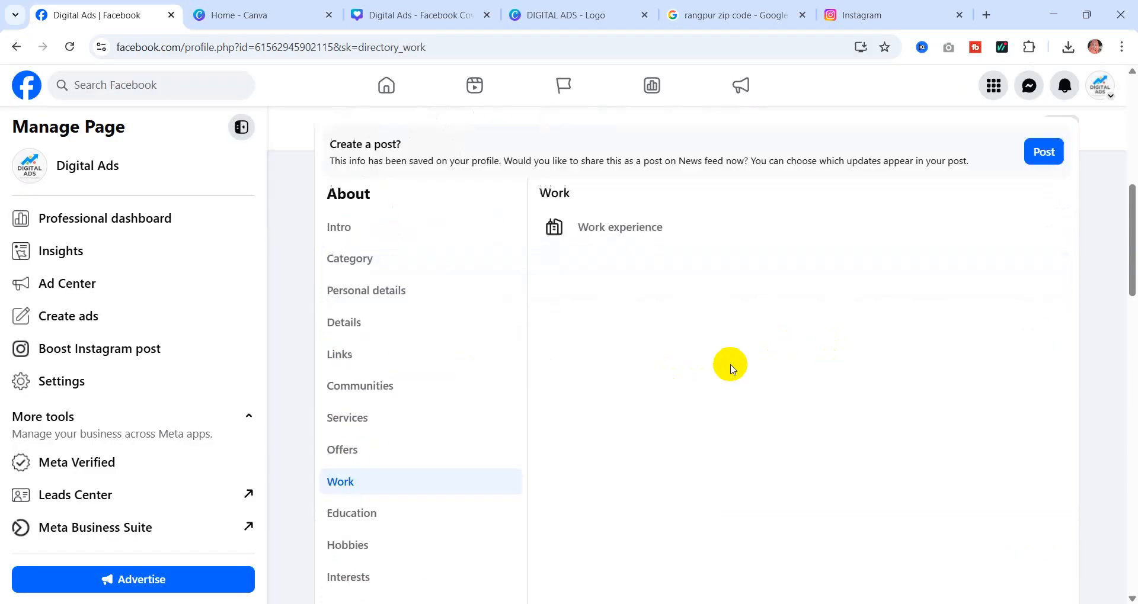
{"action": "left_click", "coordinate": [602, 185]}
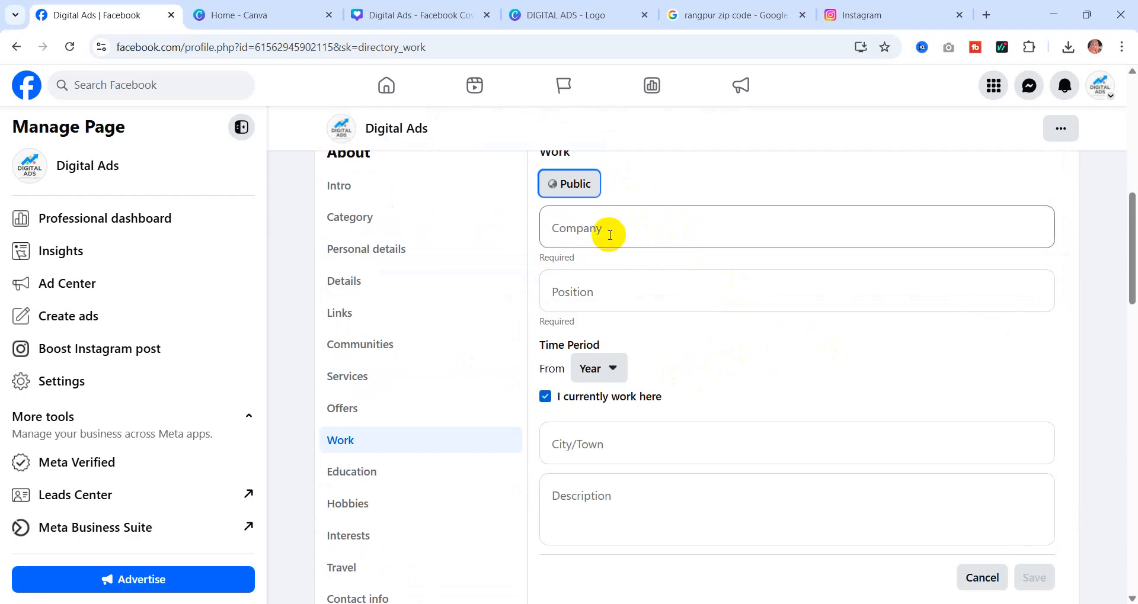
- Examine the work experience fields for company, position, time period, city and description, with the current-job option turned off
{"action": "left_click", "coordinate": [610, 232]}
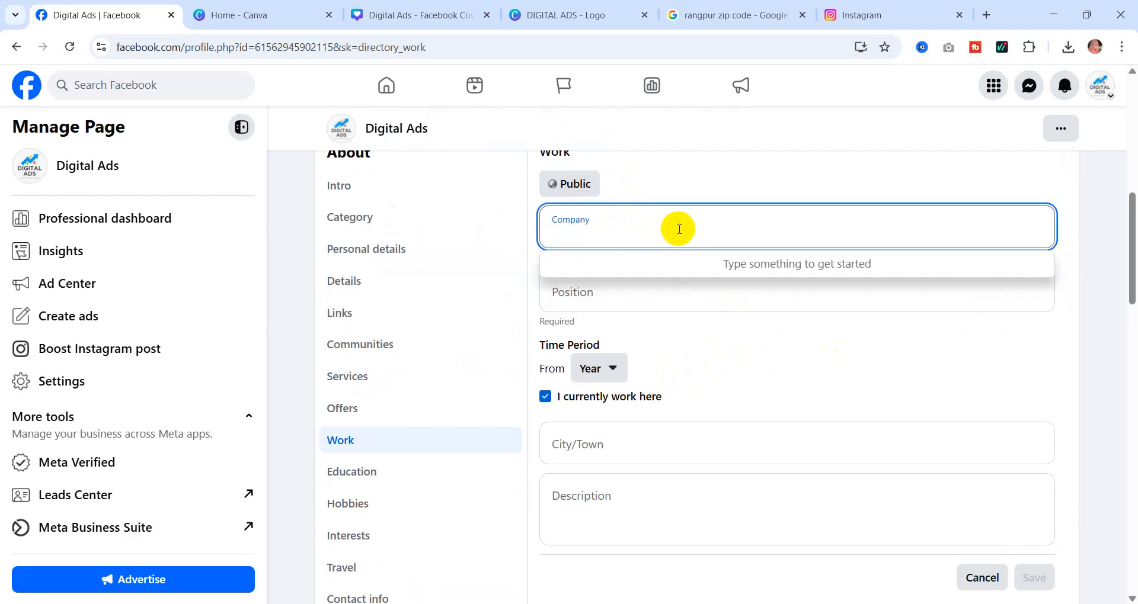
{"action": "left_click", "coordinate": [764, 164]}
{"action": "left_click", "coordinate": [604, 230]}
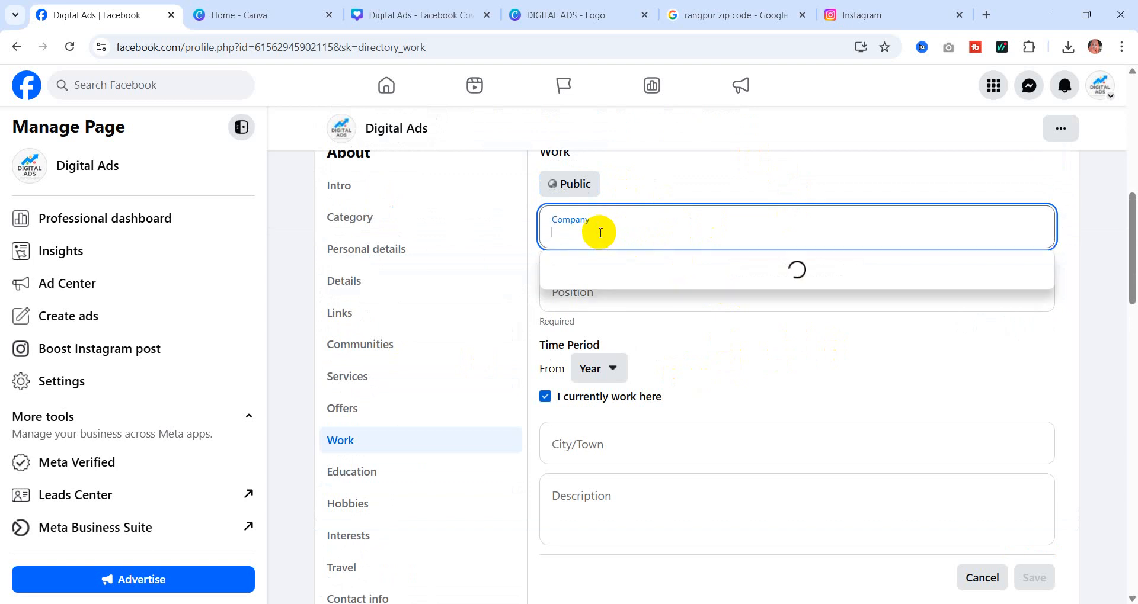
{"action": "left_click", "coordinate": [791, 360]}
{"action": "left_click", "coordinate": [592, 290]}
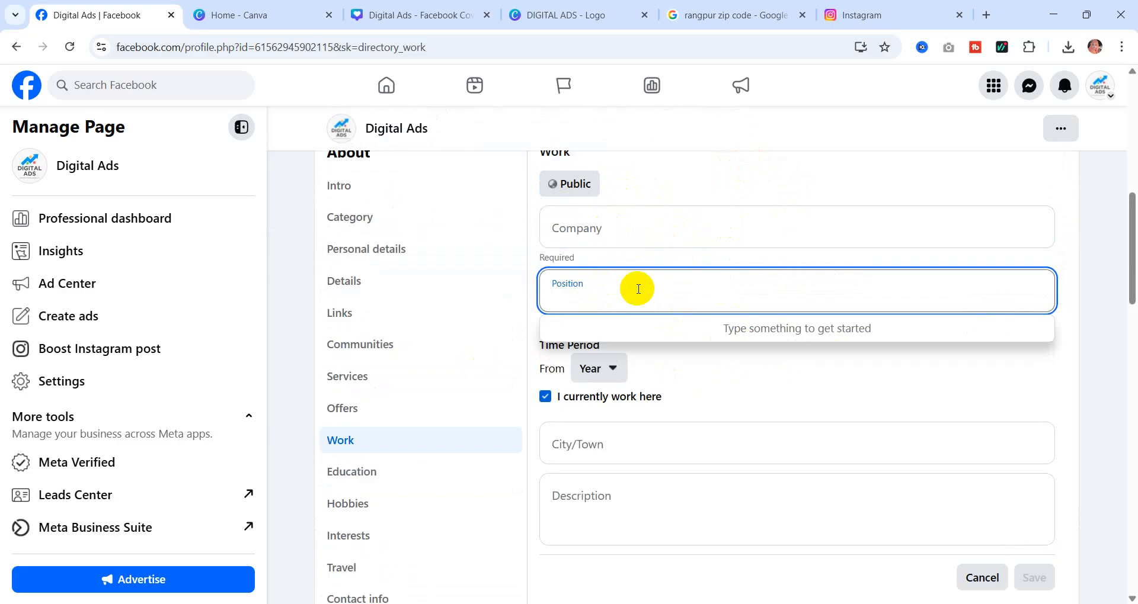
{"action": "left_click", "coordinate": [859, 406]}
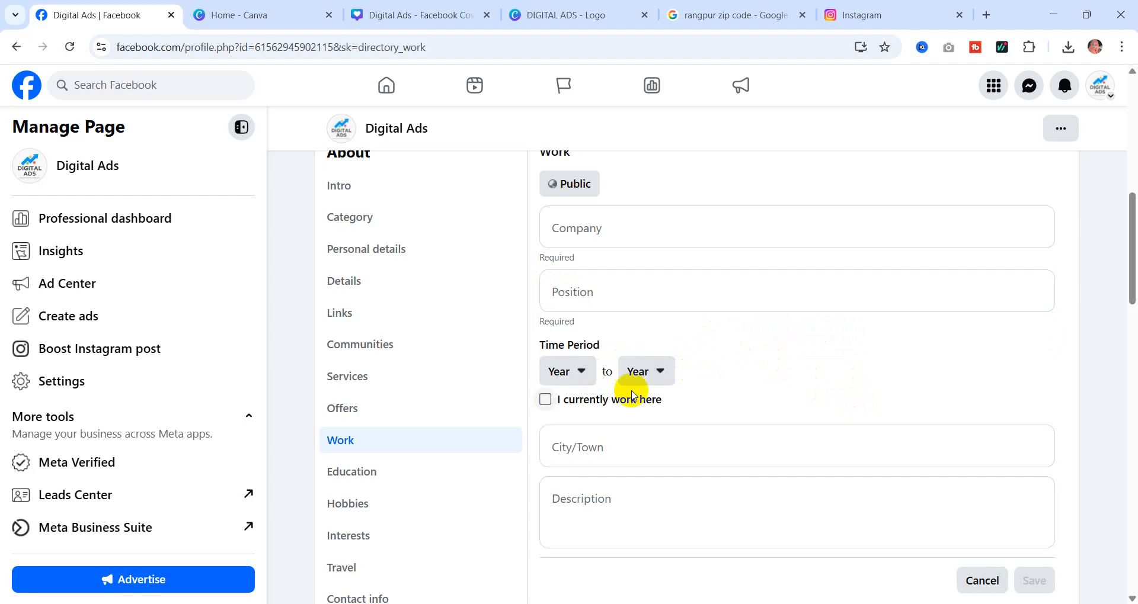
{"action": "scroll", "coordinate": [818, 378], "scroll_direction": "down", "scroll_amount": 3}
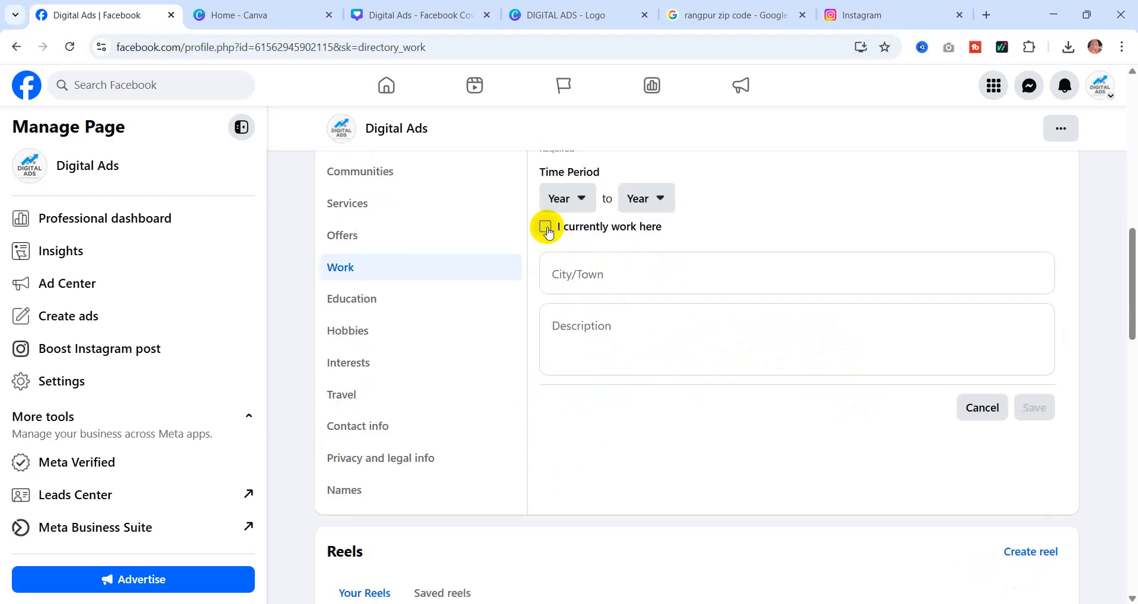
{"action": "left_click", "coordinate": [589, 276]}
{"action": "left_click", "coordinate": [598, 339]}
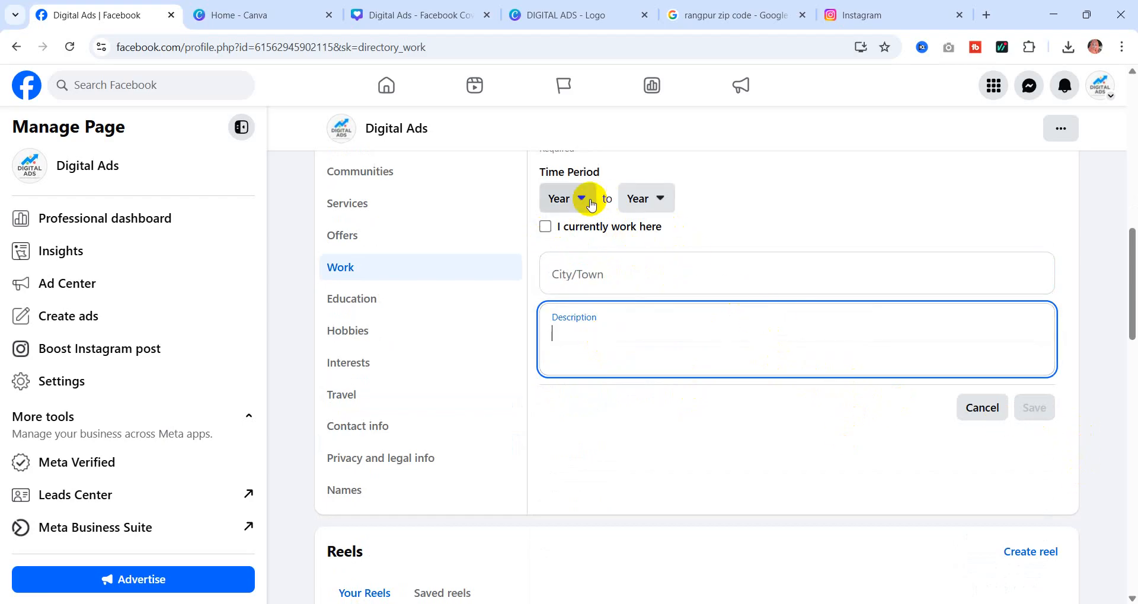
- Leave the Work section without saving the entry and look over the Education section's college and high school options
{"action": "left_click", "coordinate": [358, 297]}
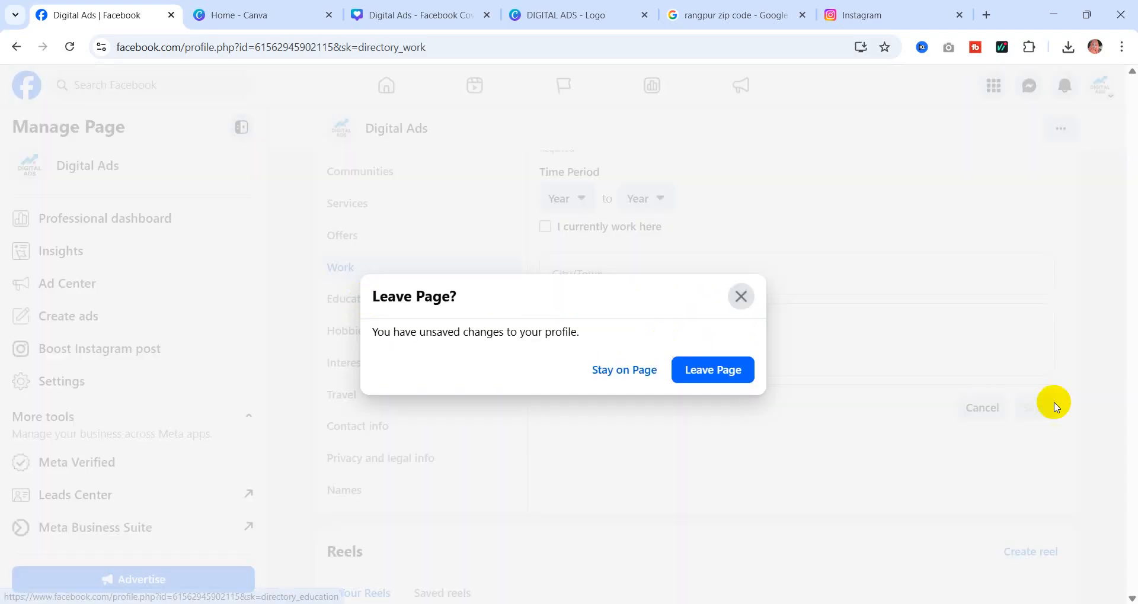
{"action": "left_click", "coordinate": [713, 368]}
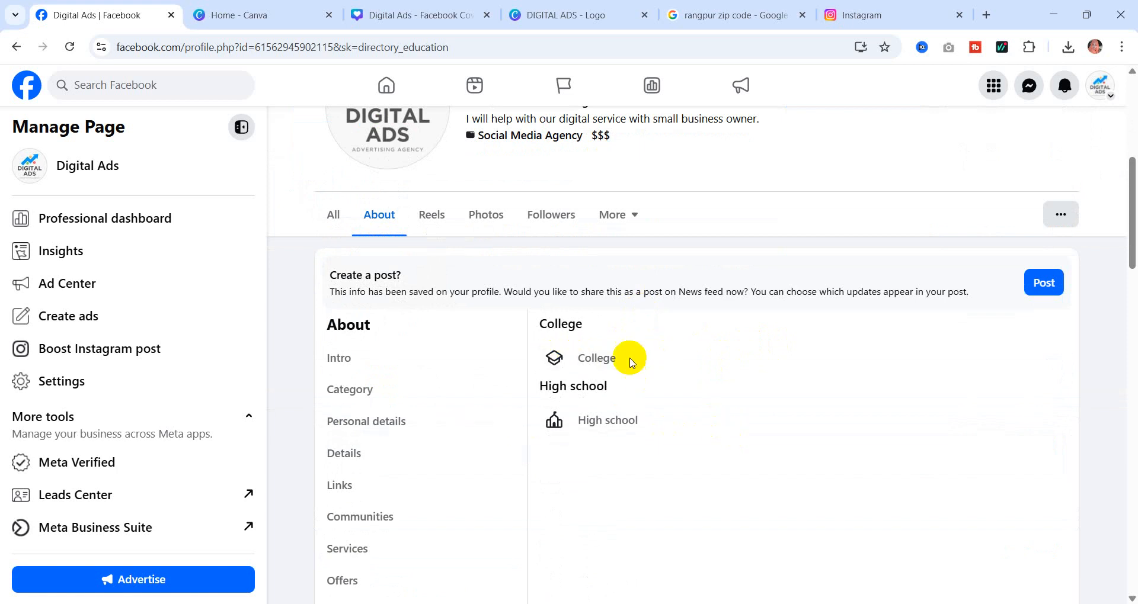
{"action": "scroll", "coordinate": [723, 444], "scroll_direction": "down", "scroll_amount": 3}
{"action": "scroll", "coordinate": [474, 364], "scroll_direction": "down", "scroll_amount": 3}
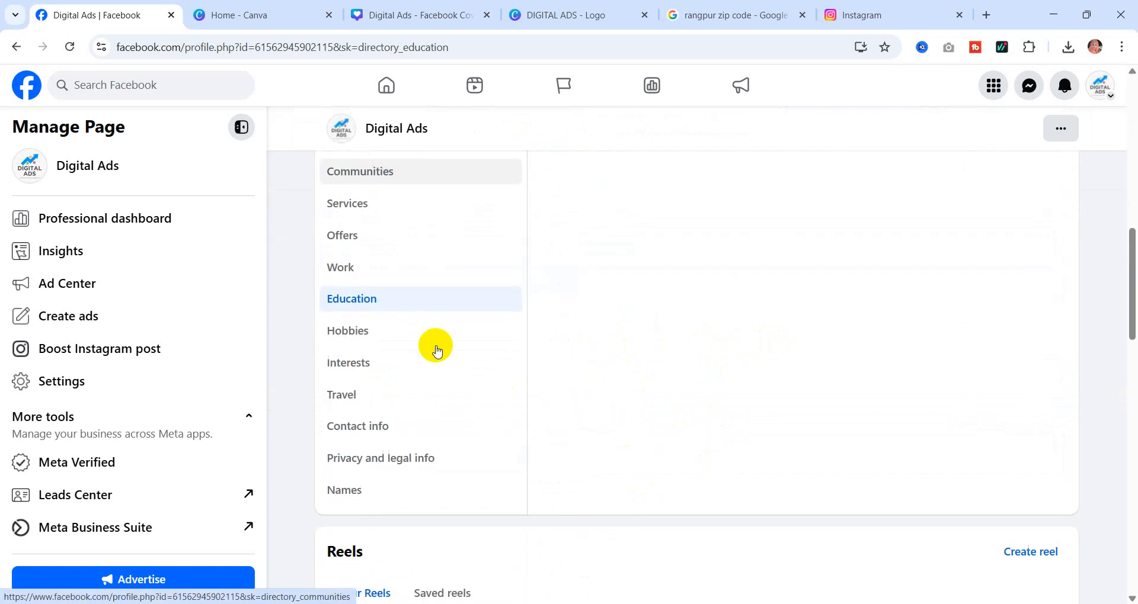
- Add Traveling as a hobby in the Hobbies section and save it
{"action": "left_click", "coordinate": [339, 327]}
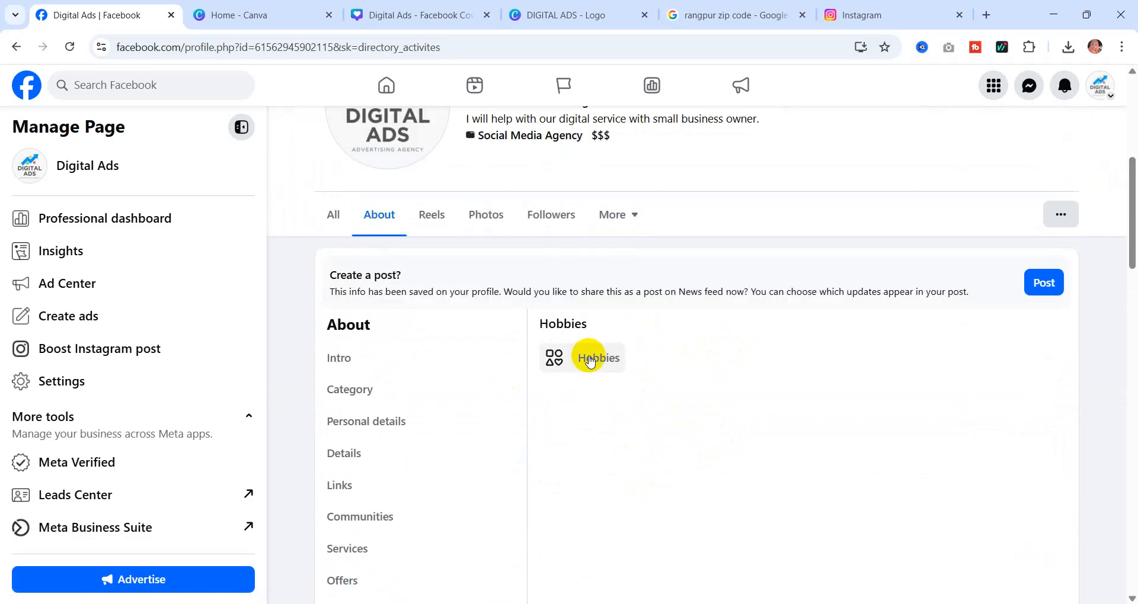
{"action": "left_click", "coordinate": [590, 360]}
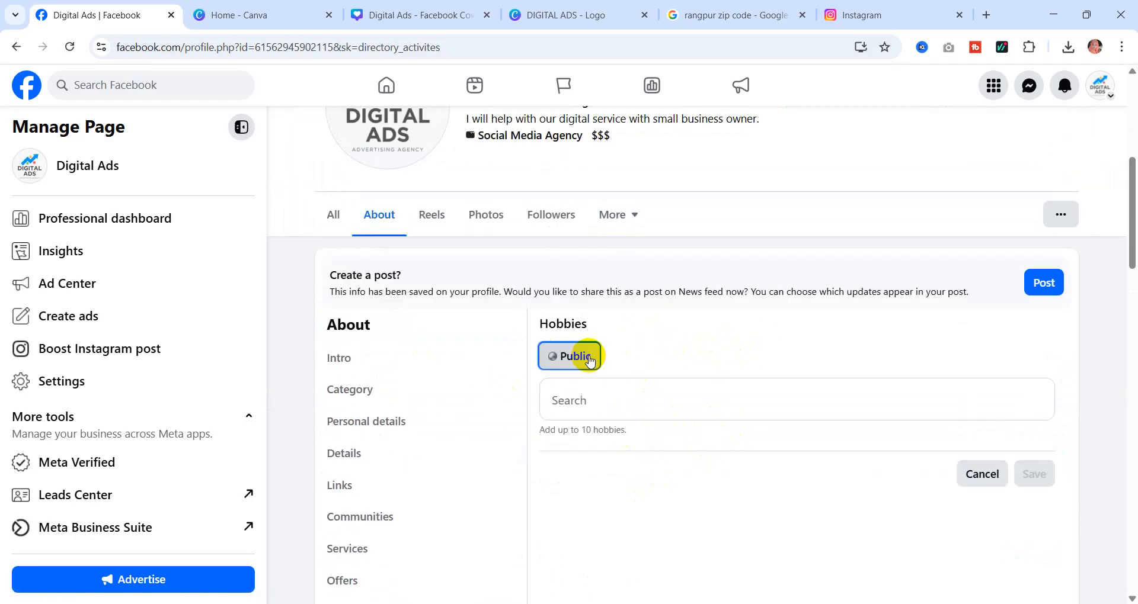
{"action": "left_click", "coordinate": [615, 409]}
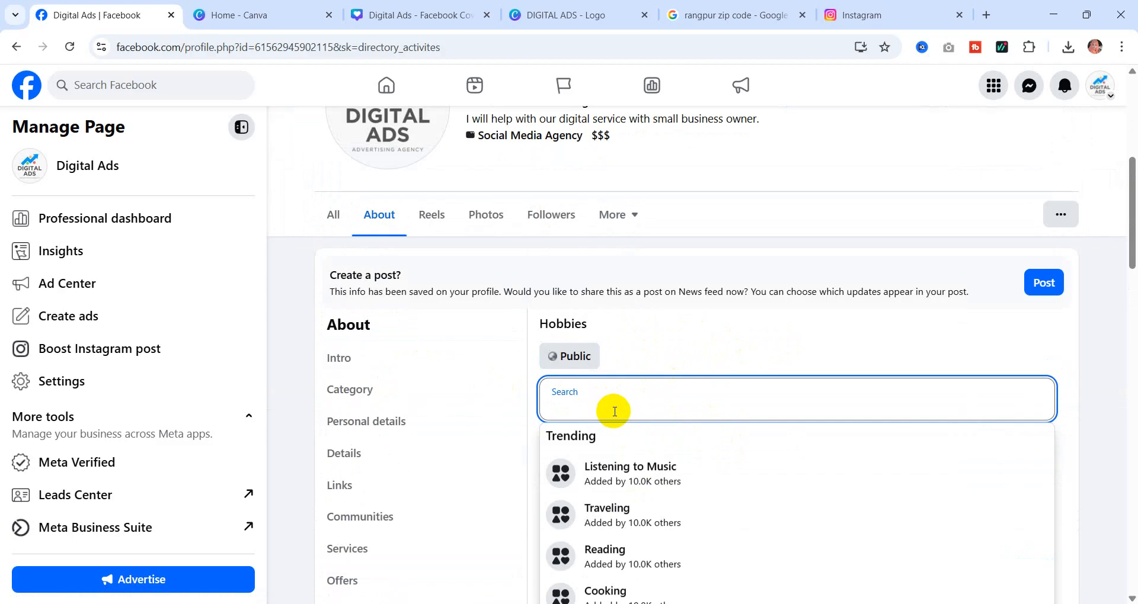
{"action": "left_click", "coordinate": [622, 513]}
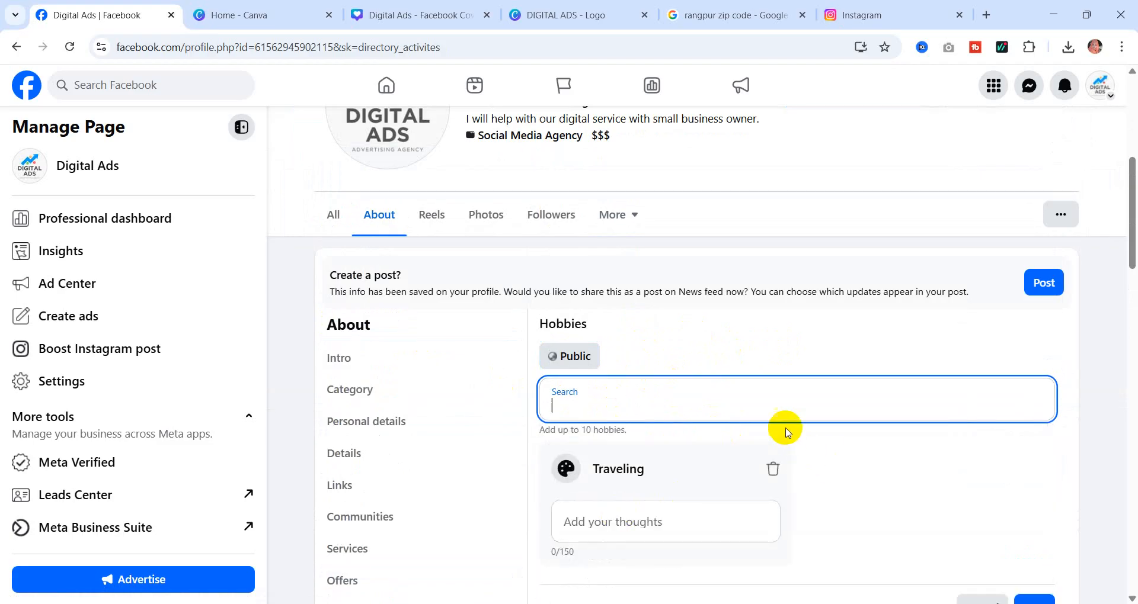
{"action": "scroll", "coordinate": [785, 426], "scroll_direction": "down", "scroll_amount": 3}
{"action": "scroll", "coordinate": [655, 333], "scroll_direction": "up", "scroll_amount": 3}
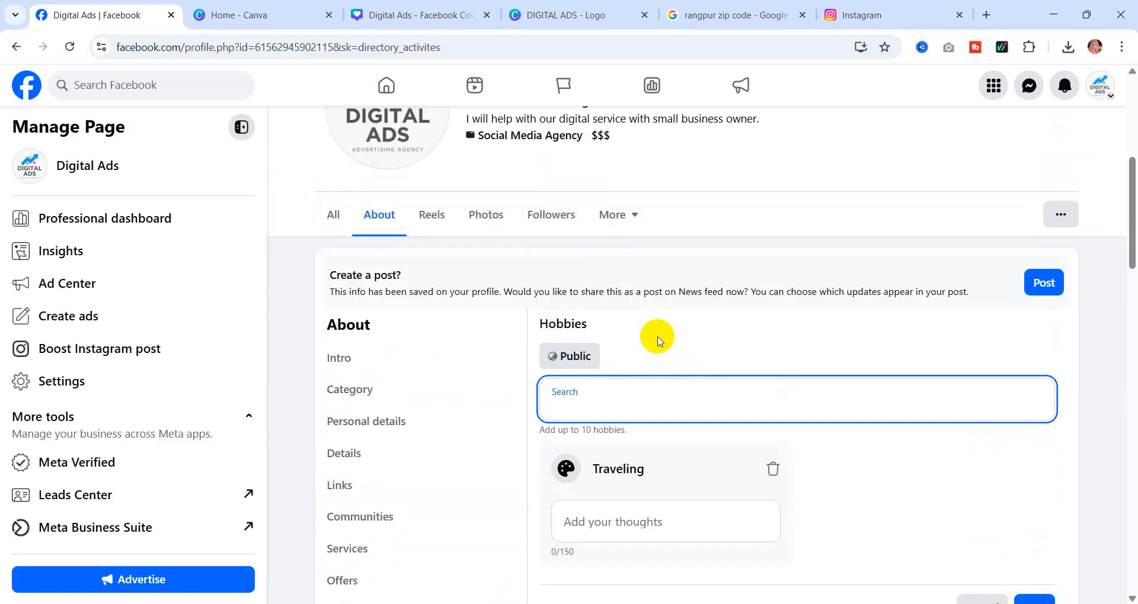
{"action": "scroll", "coordinate": [773, 389], "scroll_direction": "down", "scroll_amount": 3}
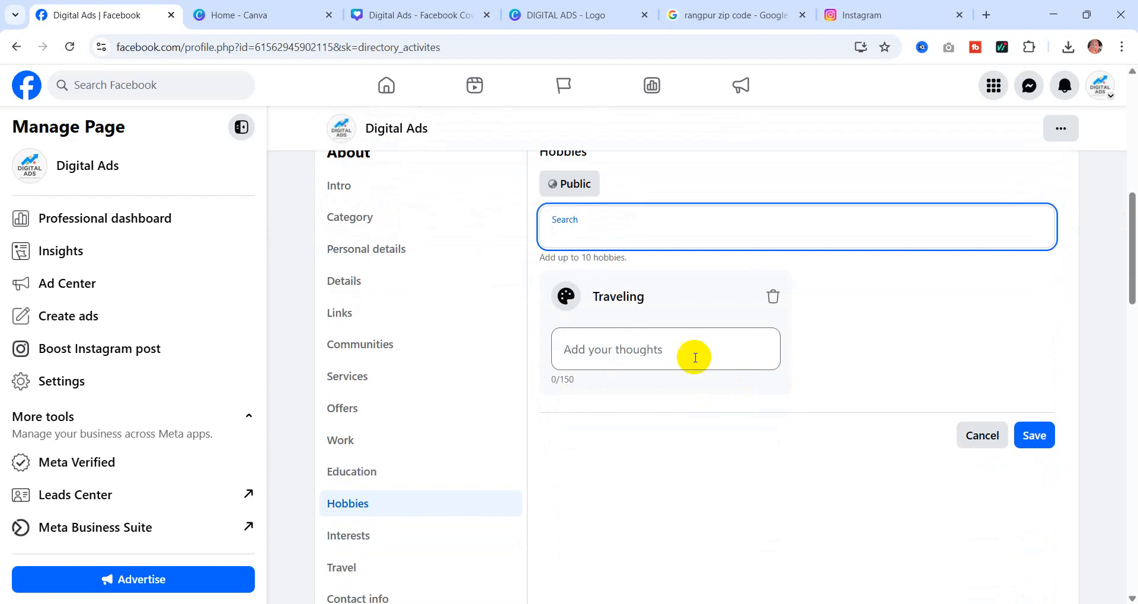
{"action": "left_click", "coordinate": [1034, 434]}
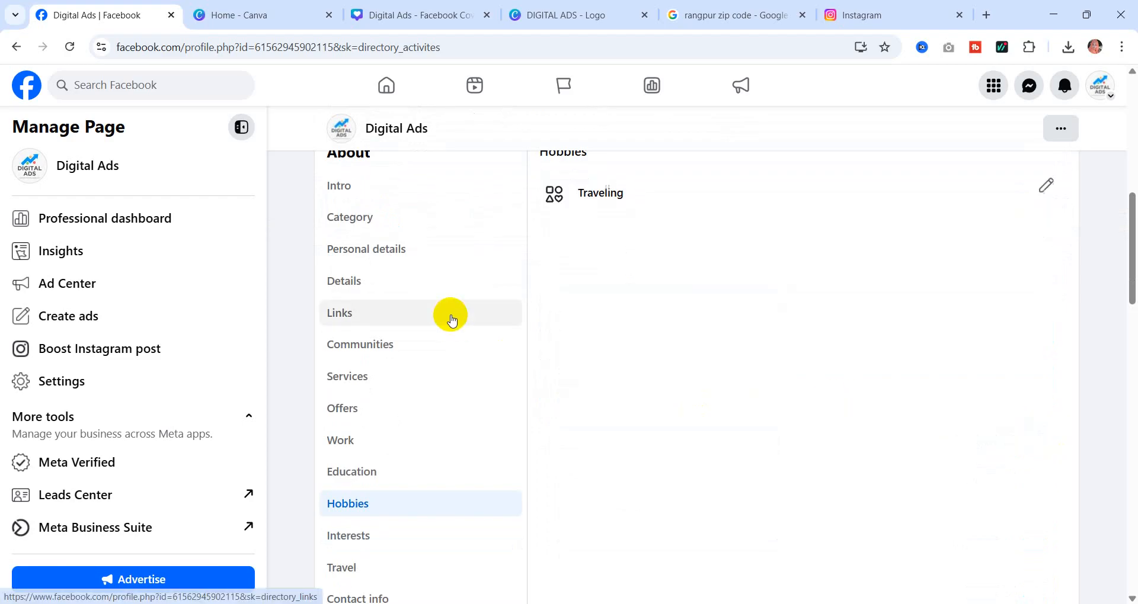
- View the Interests section and the WhatsApp number setup reached from Contact info, and return to the page's Contact info
{"action": "scroll", "coordinate": [451, 318], "scroll_direction": "down", "scroll_amount": 3}
{"action": "left_click", "coordinate": [340, 363]}
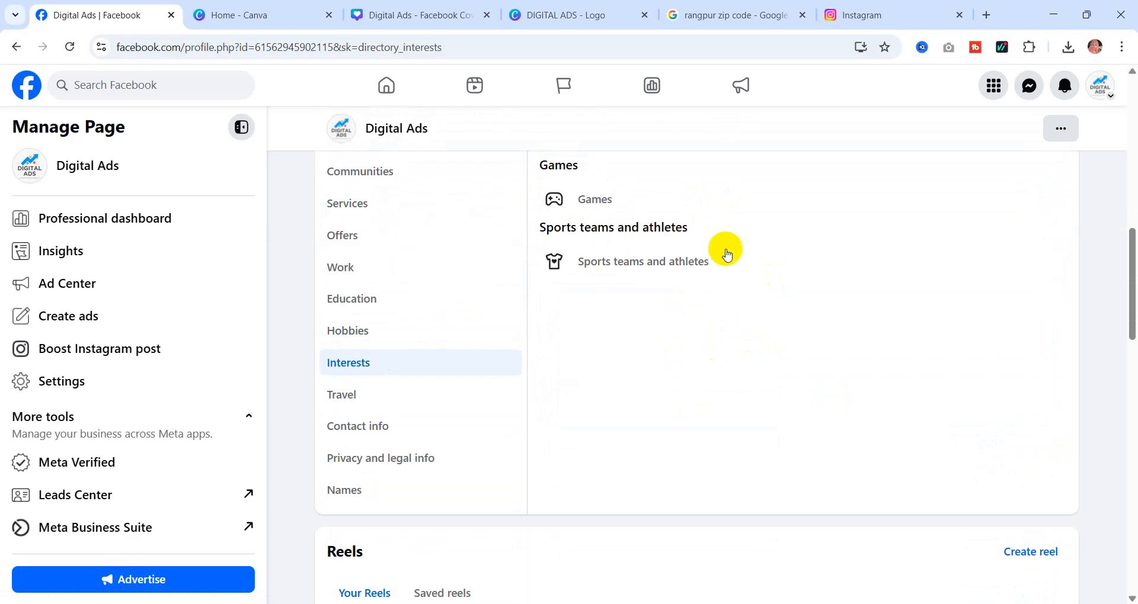
{"action": "left_click", "coordinate": [359, 432]}
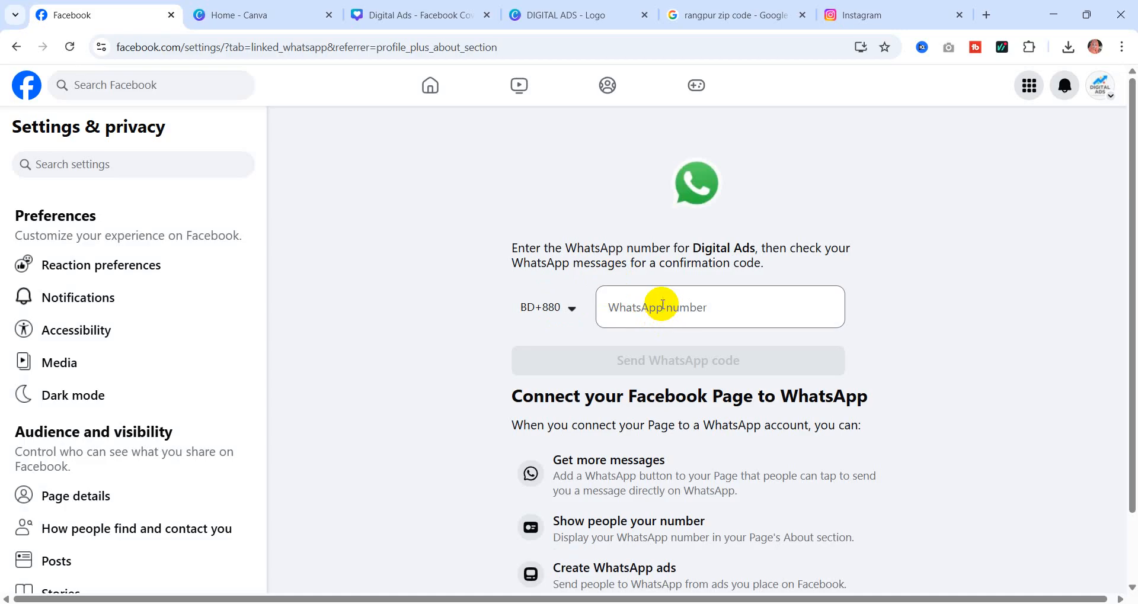
{"action": "left_click", "coordinate": [662, 305]}
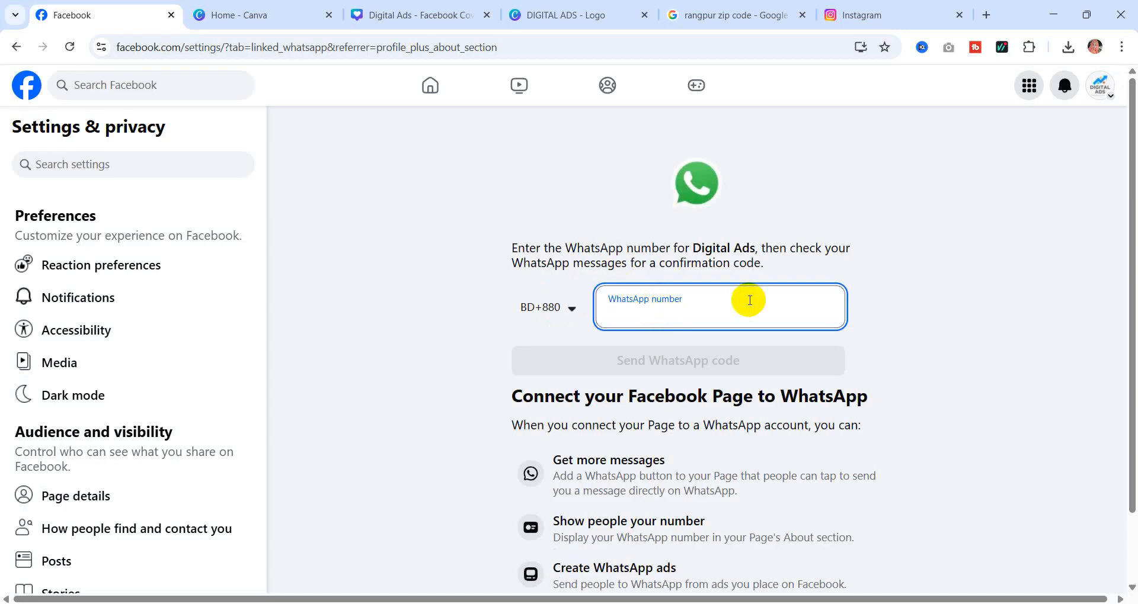
{"action": "left_click", "coordinate": [22, 48]}
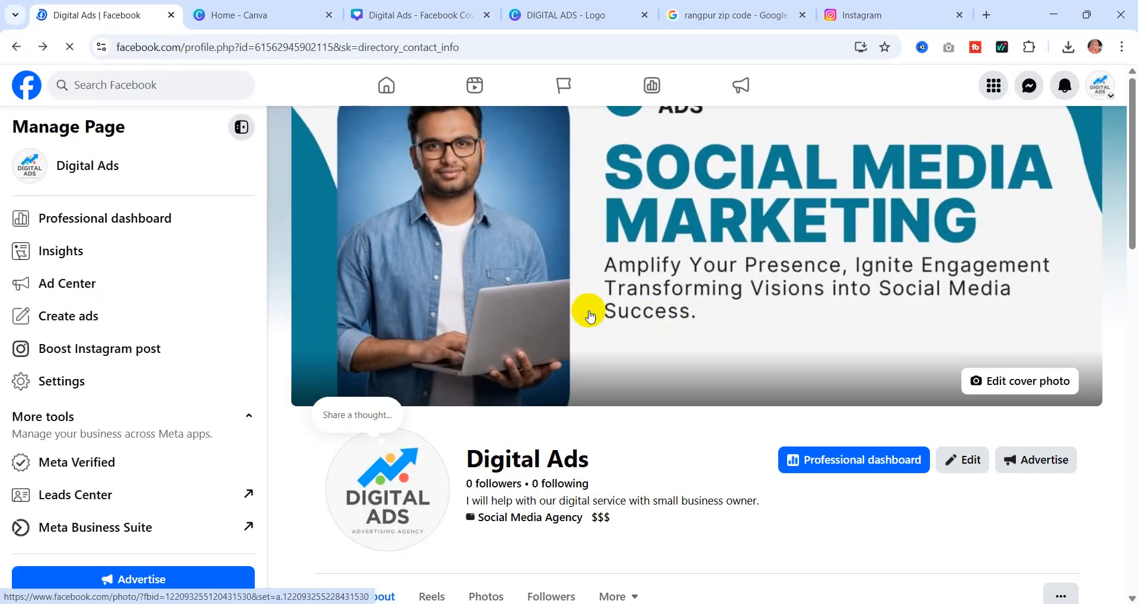
- Go to the Privacy and legal info section and open the privacy policy link for editing
{"action": "scroll", "coordinate": [503, 302], "scroll_direction": "down", "scroll_amount": 3}
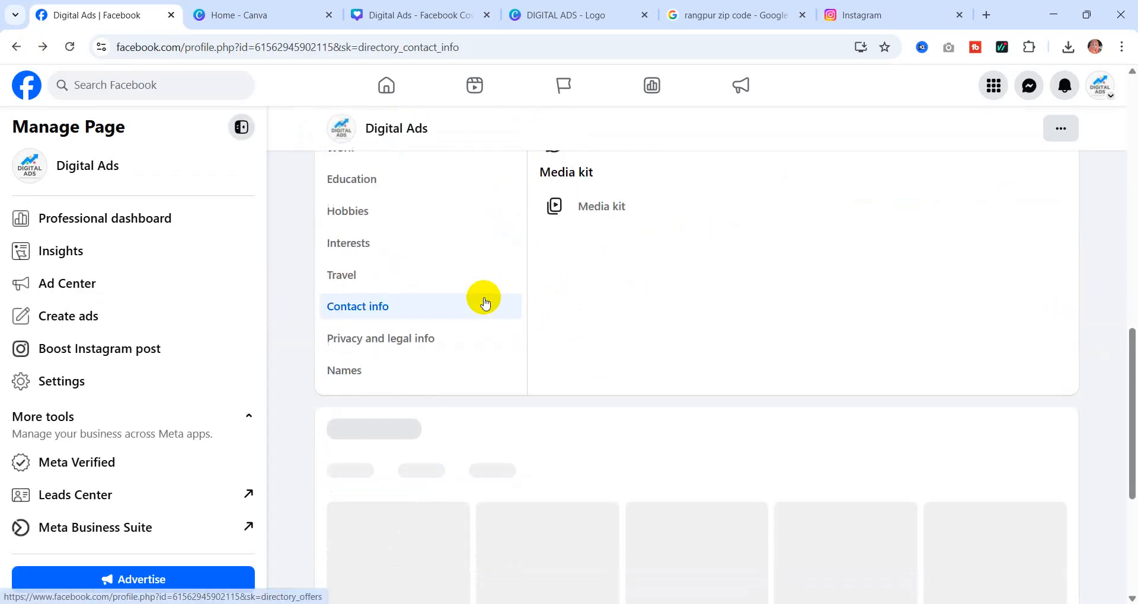
{"action": "left_click", "coordinate": [379, 334]}
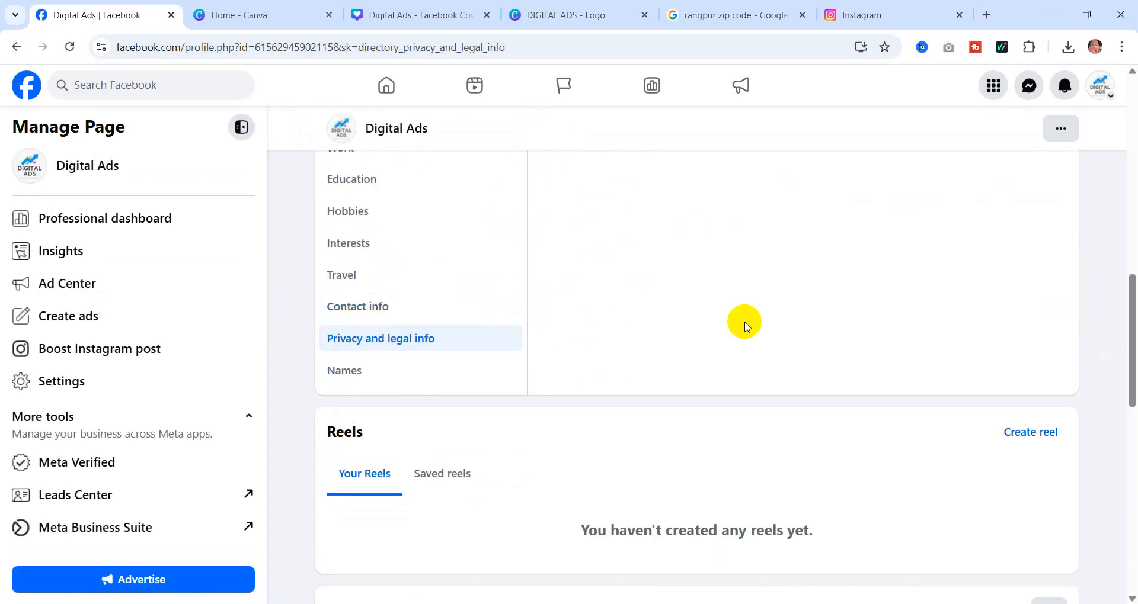
{"action": "scroll", "coordinate": [687, 305], "scroll_direction": "up", "scroll_amount": 2}
{"action": "scroll", "coordinate": [687, 307], "scroll_direction": "up", "scroll_amount": 4}
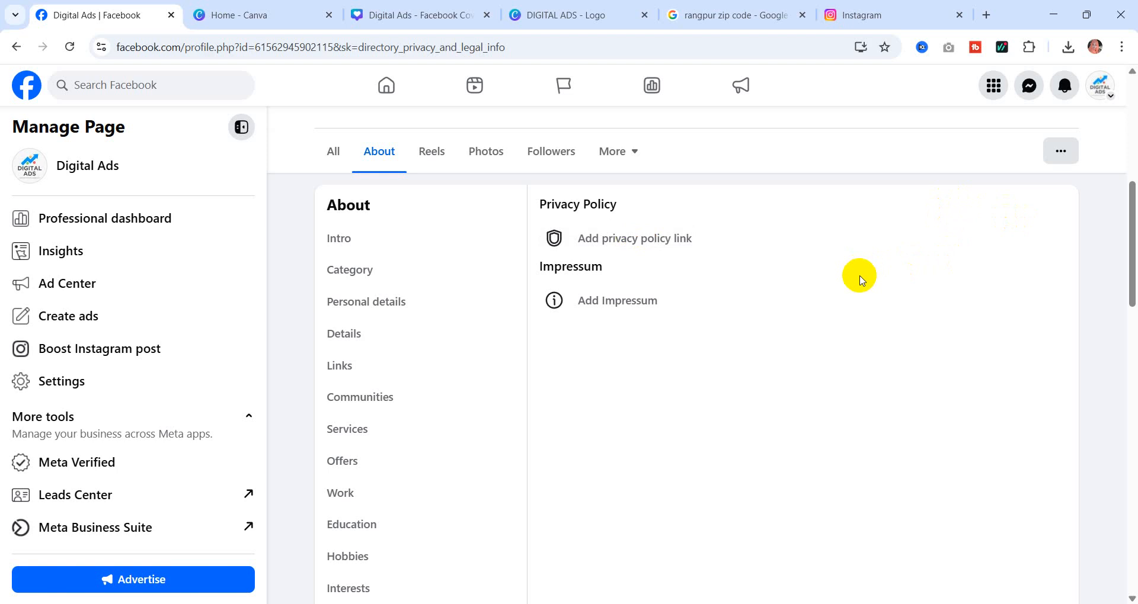
{"action": "left_click", "coordinate": [643, 239]}
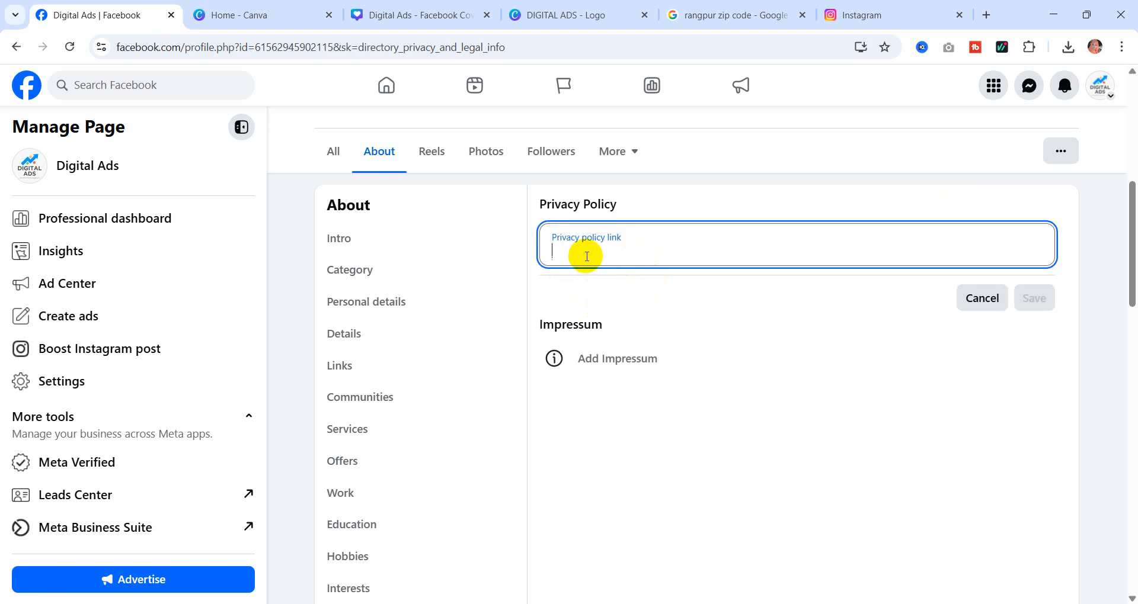
{"action": "scroll", "coordinate": [356, 406], "scroll_direction": "down", "scroll_amount": 5}
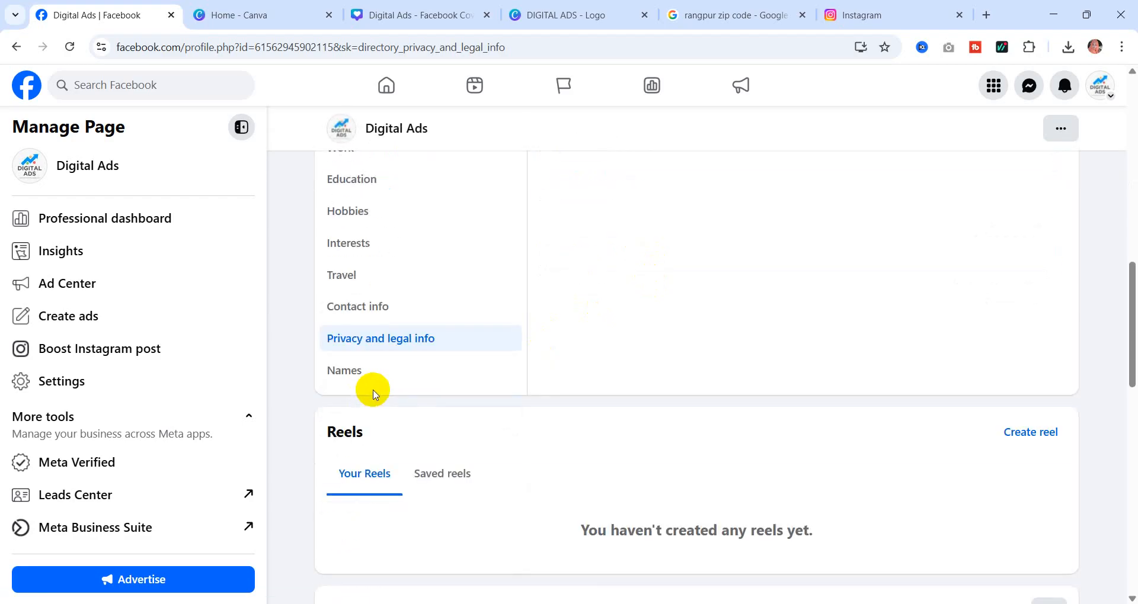
- View the Names section of the page's About information, with its name pronunciation and other names options
{"action": "left_click", "coordinate": [344, 370]}
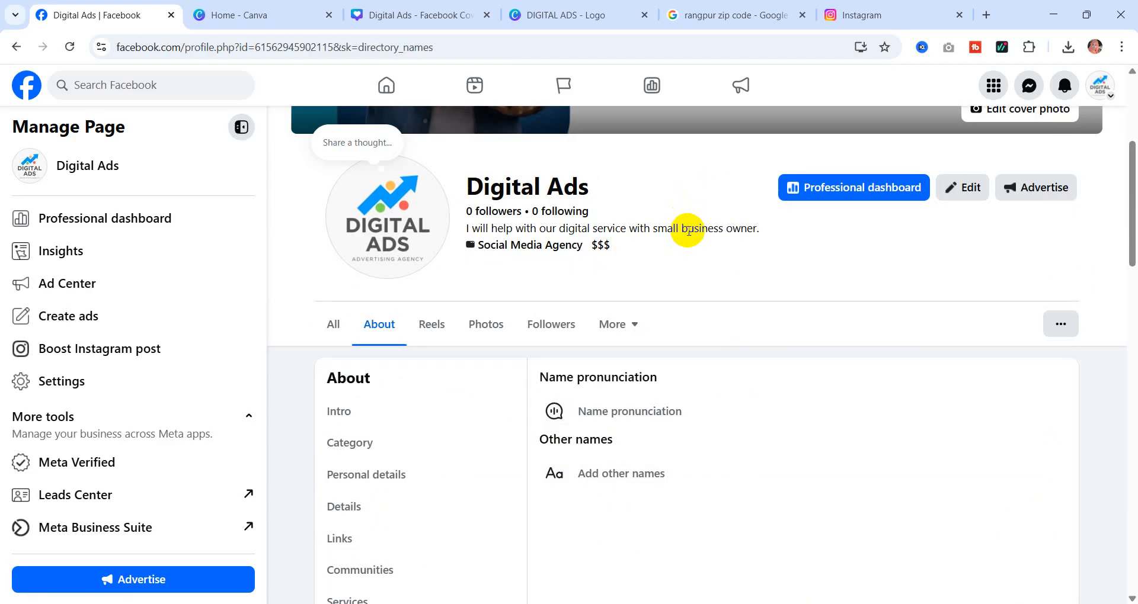
{"action": "scroll", "coordinate": [689, 230], "scroll_direction": "down", "scroll_amount": 3}
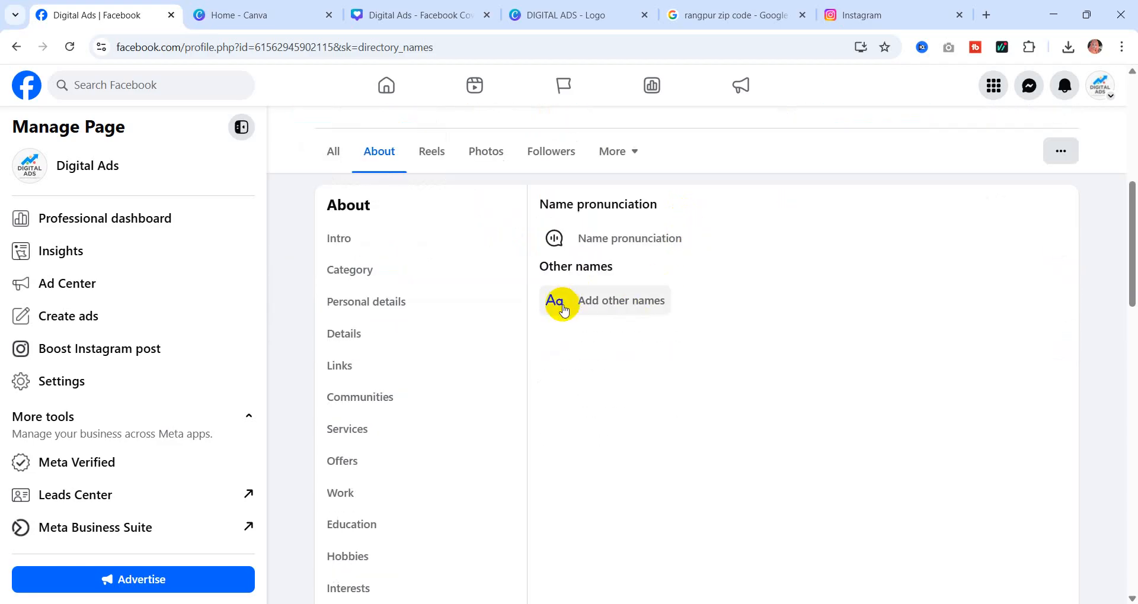
{"action": "scroll", "coordinate": [338, 382], "scroll_direction": "down", "scroll_amount": 9}
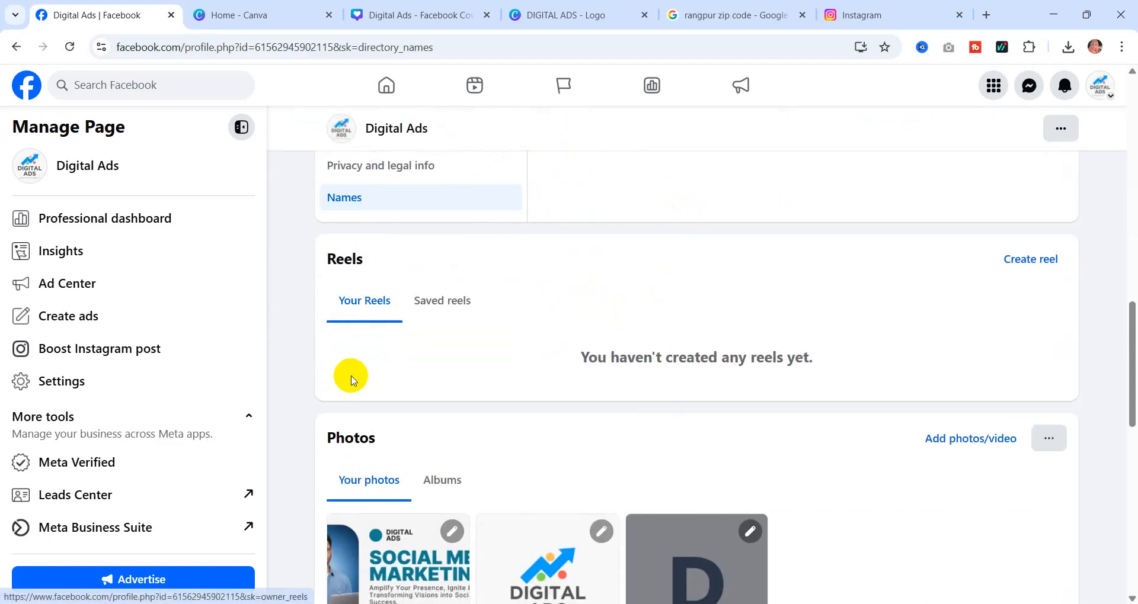
{"action": "scroll", "coordinate": [350, 378], "scroll_direction": "up", "scroll_amount": 16}
{"action": "scroll", "coordinate": [373, 363], "scroll_direction": "down", "scroll_amount": 5}
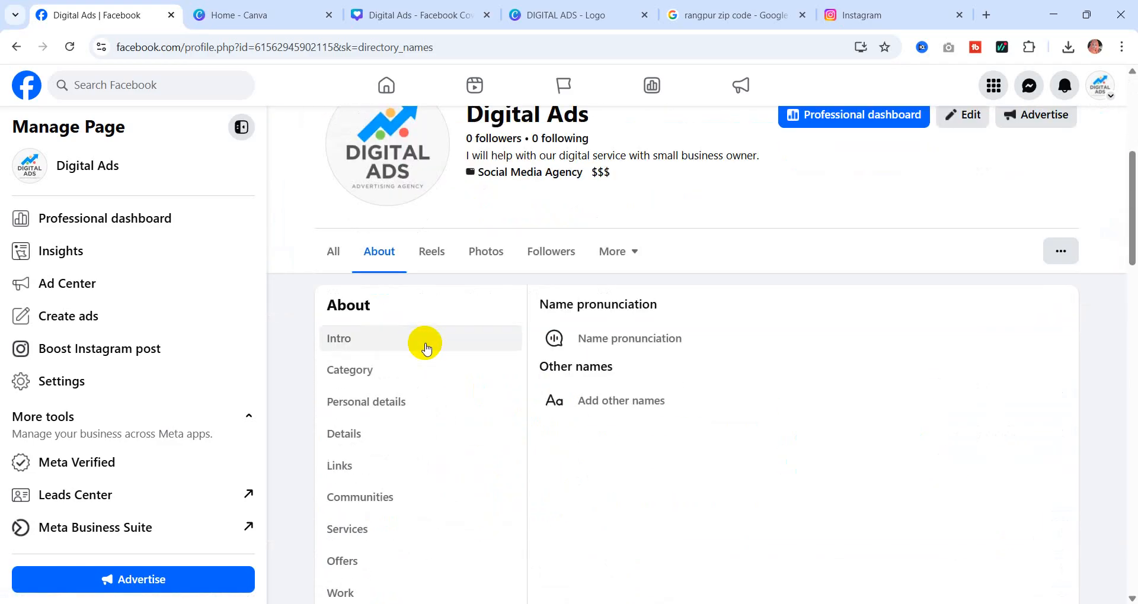
- Return to the page's full profile view, reload it and review its personal details, links, services, hobbies, highlights and photos
{"action": "left_click", "coordinate": [333, 251]}
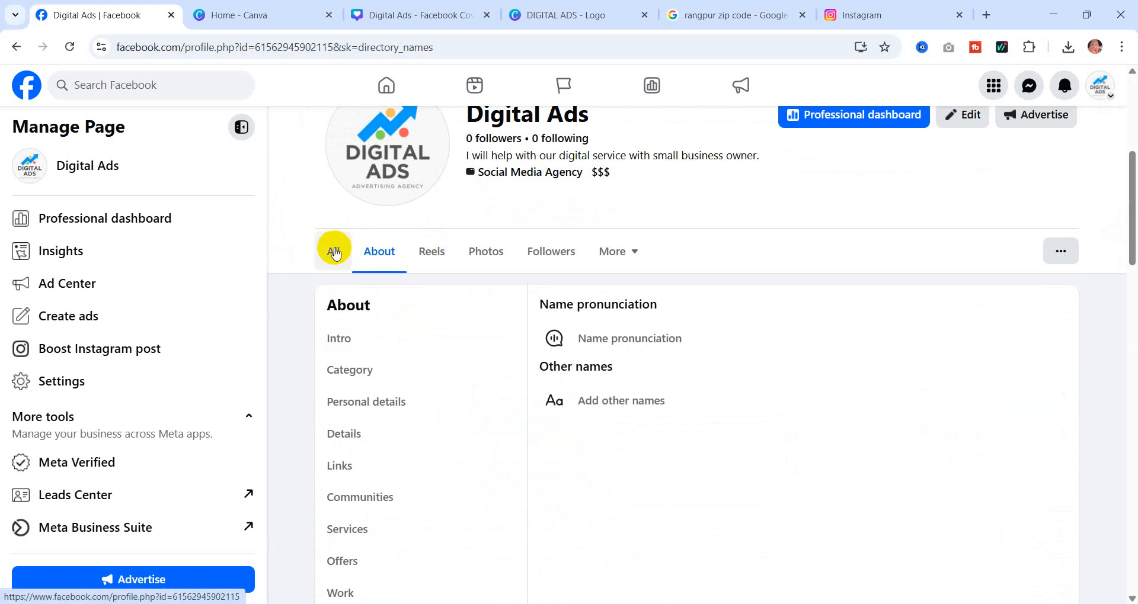
{"action": "scroll", "coordinate": [489, 347], "scroll_direction": "down", "scroll_amount": 3}
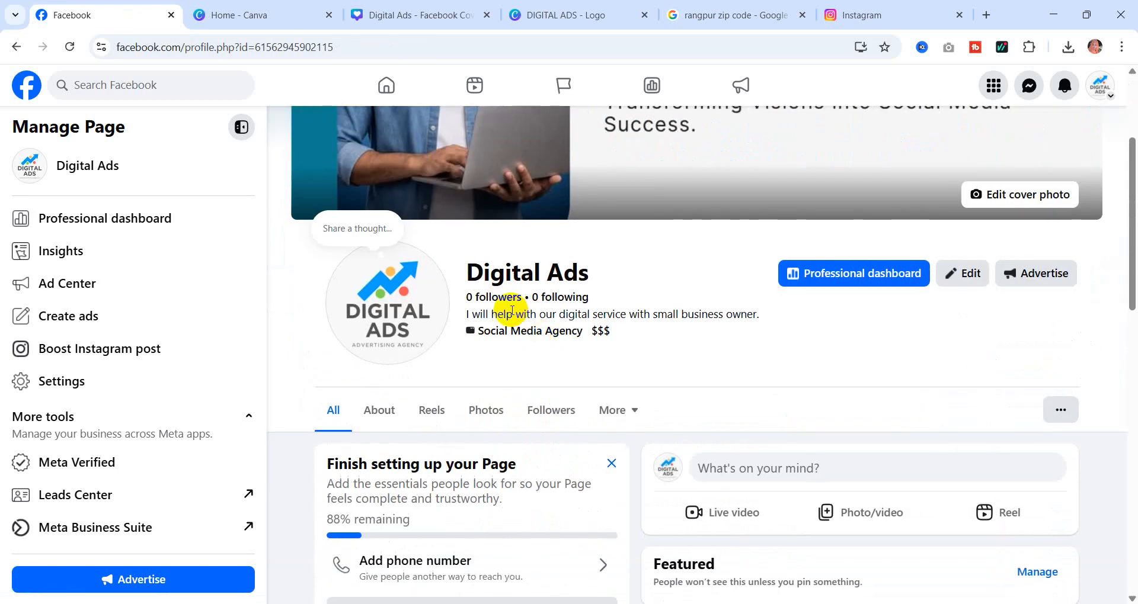
{"action": "left_click", "coordinate": [70, 47]}
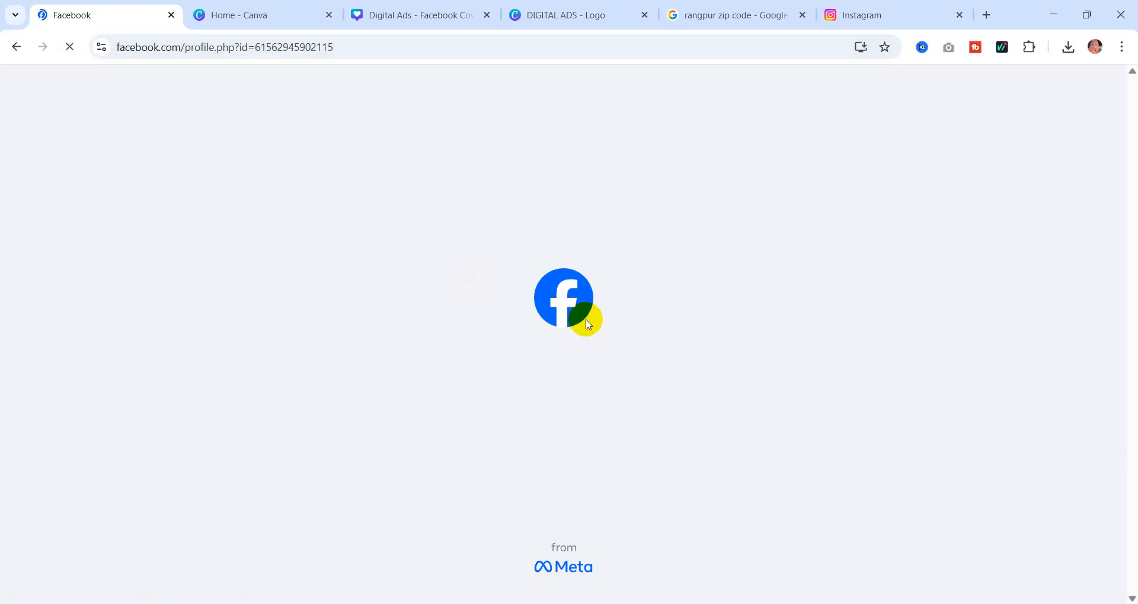
{"action": "scroll", "coordinate": [587, 320], "scroll_direction": "down", "scroll_amount": 4}
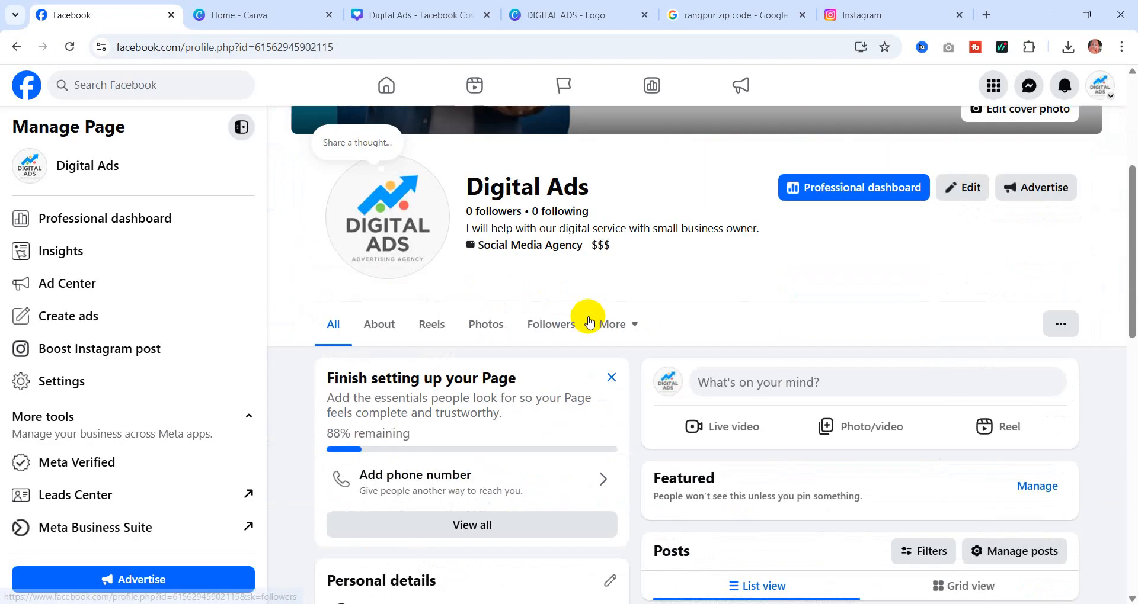
{"action": "scroll", "coordinate": [588, 323], "scroll_direction": "down", "scroll_amount": 3}
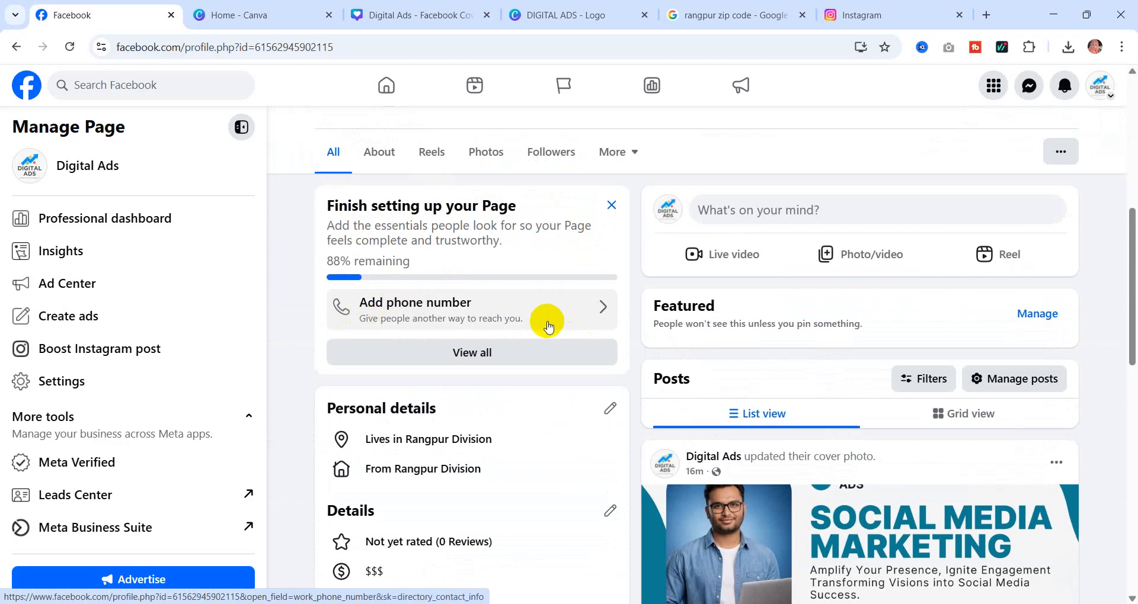
{"action": "scroll", "coordinate": [548, 326], "scroll_direction": "down", "scroll_amount": 6}
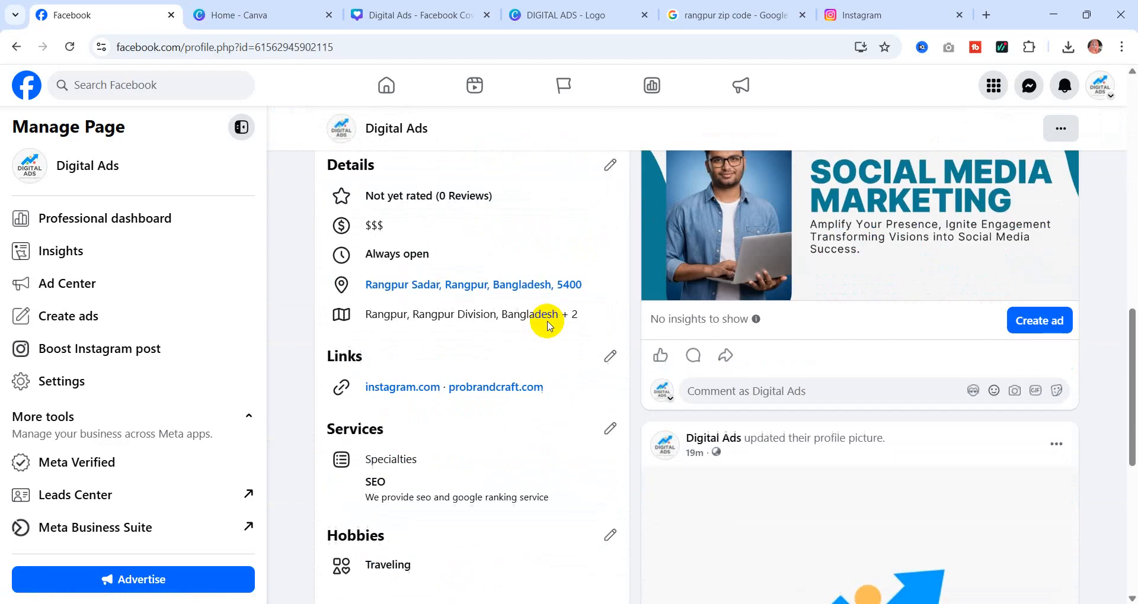
{"action": "scroll", "coordinate": [549, 321], "scroll_direction": "down", "scroll_amount": 3}
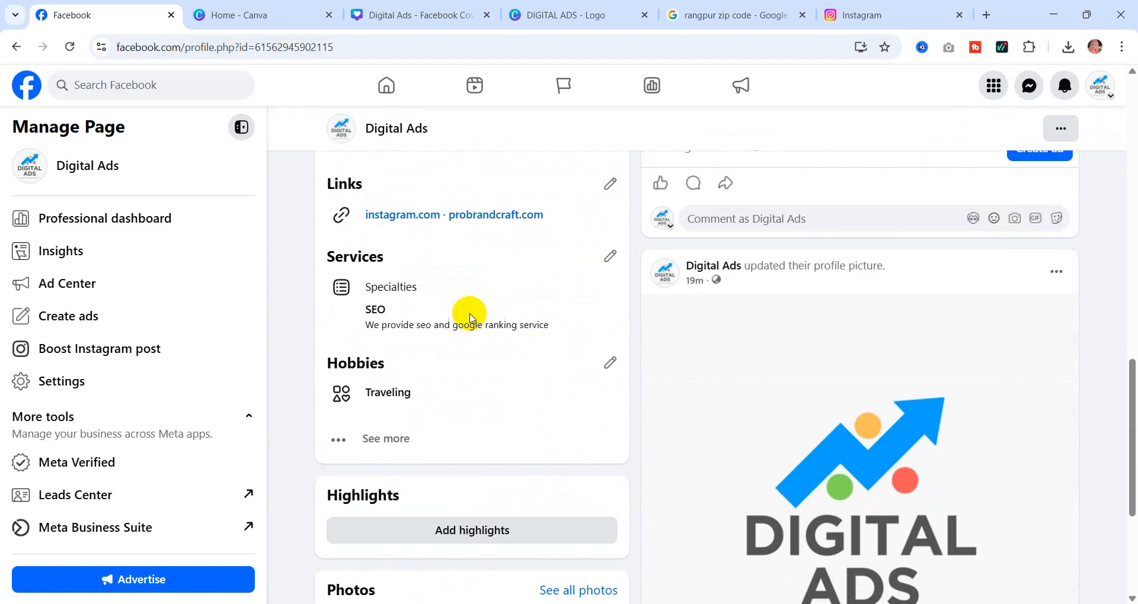
{"action": "scroll", "coordinate": [467, 320], "scroll_direction": "up", "scroll_amount": 3}
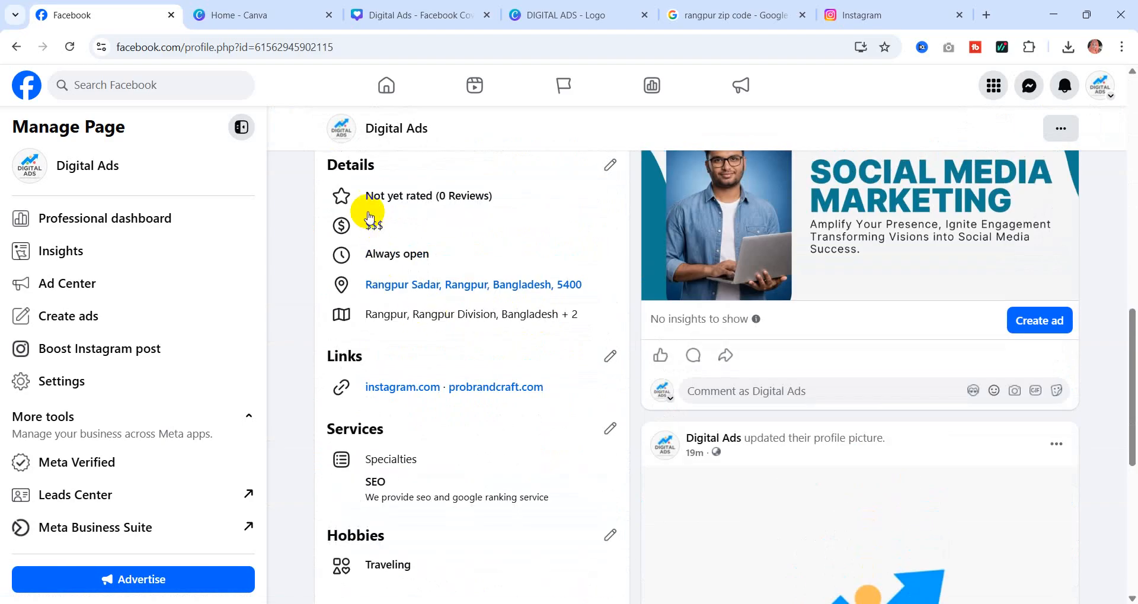
{"action": "scroll", "coordinate": [445, 340], "scroll_direction": "down", "scroll_amount": 3}
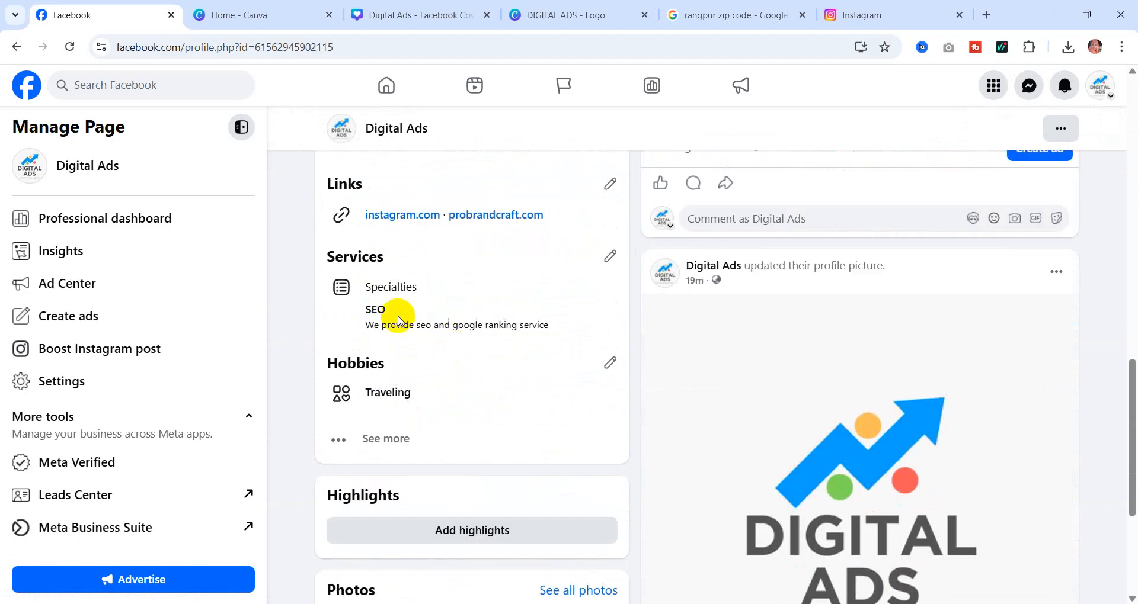
{"action": "scroll", "coordinate": [382, 368], "scroll_direction": "down", "scroll_amount": 3}
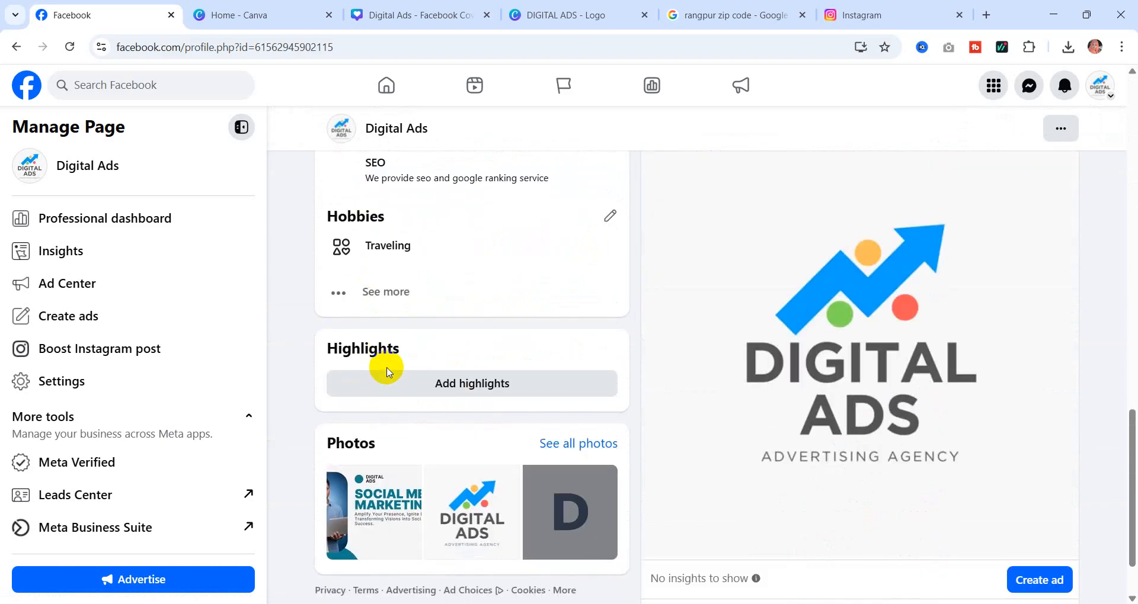
{"action": "scroll", "coordinate": [400, 364], "scroll_direction": "up", "scroll_amount": 15}
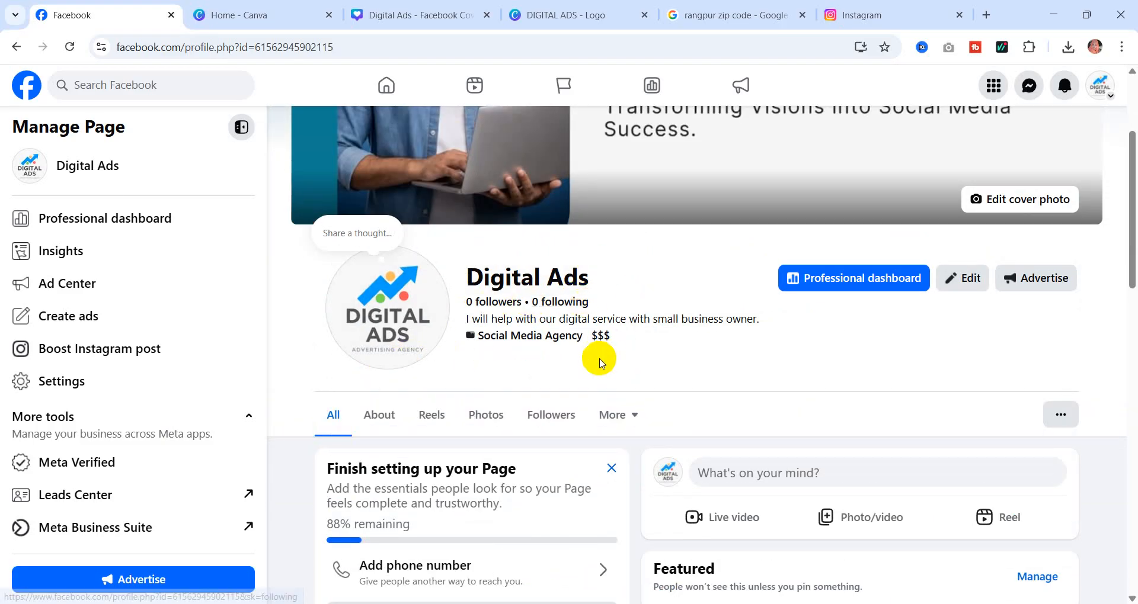
- Look over the page's management, sharing and viewing options, then close the list without choosing one
{"action": "left_click", "coordinate": [1061, 415]}
{"action": "scroll", "coordinate": [928, 373], "scroll_direction": "down", "scroll_amount": 3}
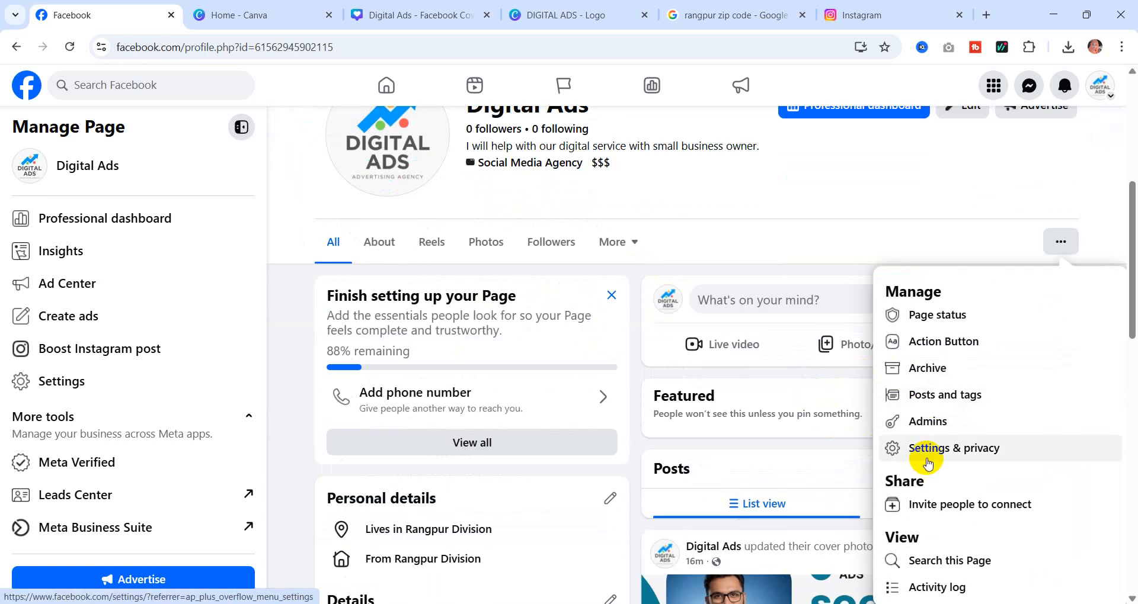
{"action": "scroll", "coordinate": [927, 444], "scroll_direction": "down", "scroll_amount": 3}
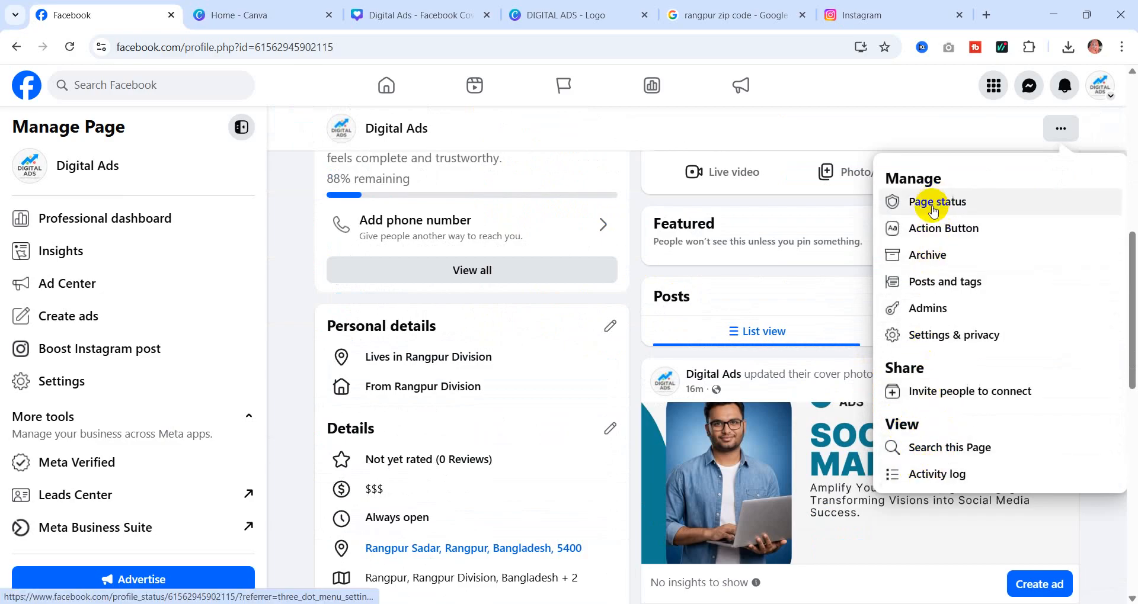
{"action": "left_click", "coordinate": [776, 120]}
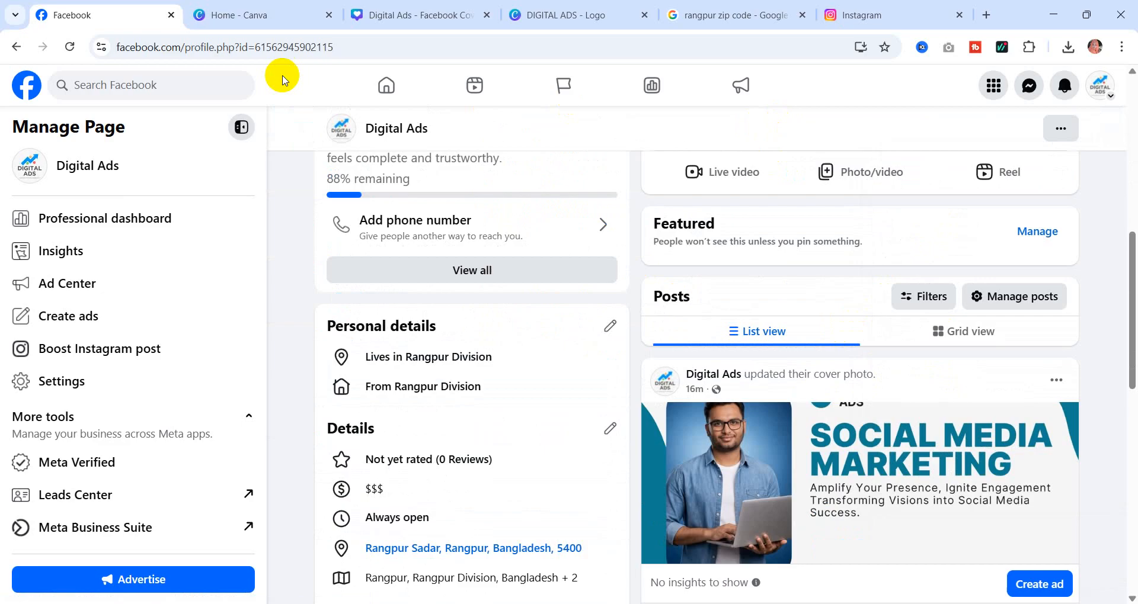
- Copy the Digital Ads page's web address, switch to another Chrome profile and open the address there to see the page as a visitor
{"action": "left_click", "coordinate": [203, 51]}
{"action": "right_click", "coordinate": [204, 50]}
{"action": "left_click", "coordinate": [259, 187]}
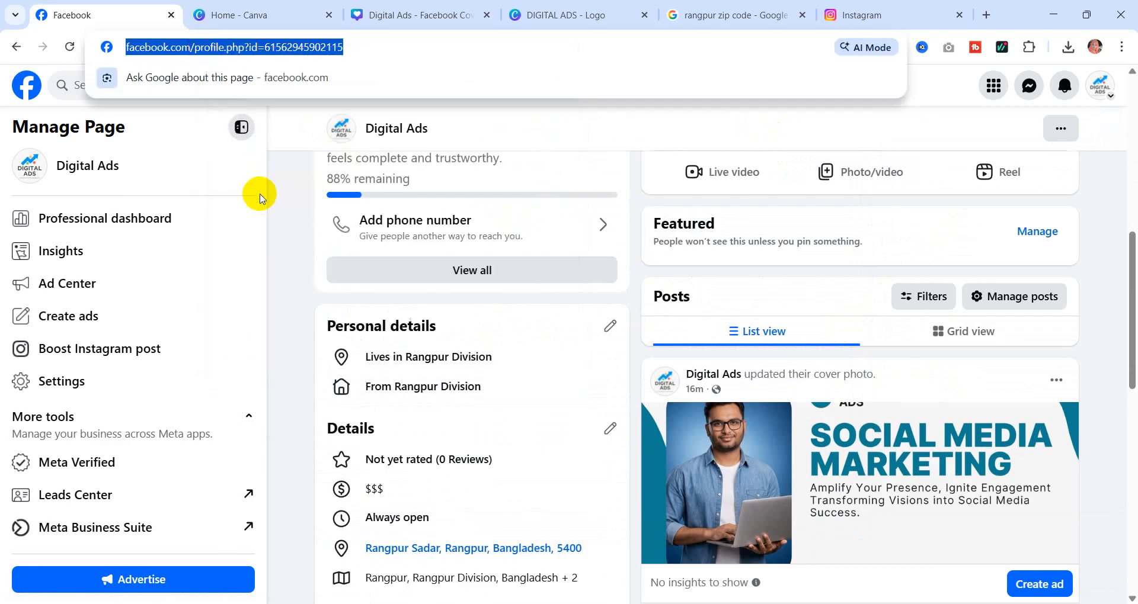
{"action": "left_click", "coordinate": [1095, 46]}
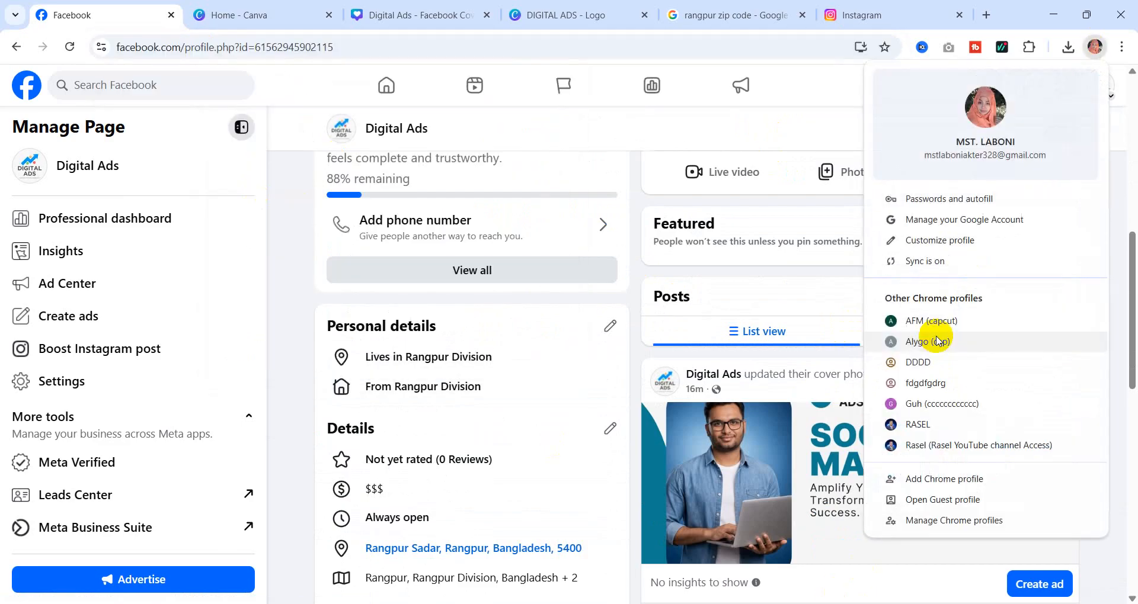
{"action": "left_click", "coordinate": [916, 427]}
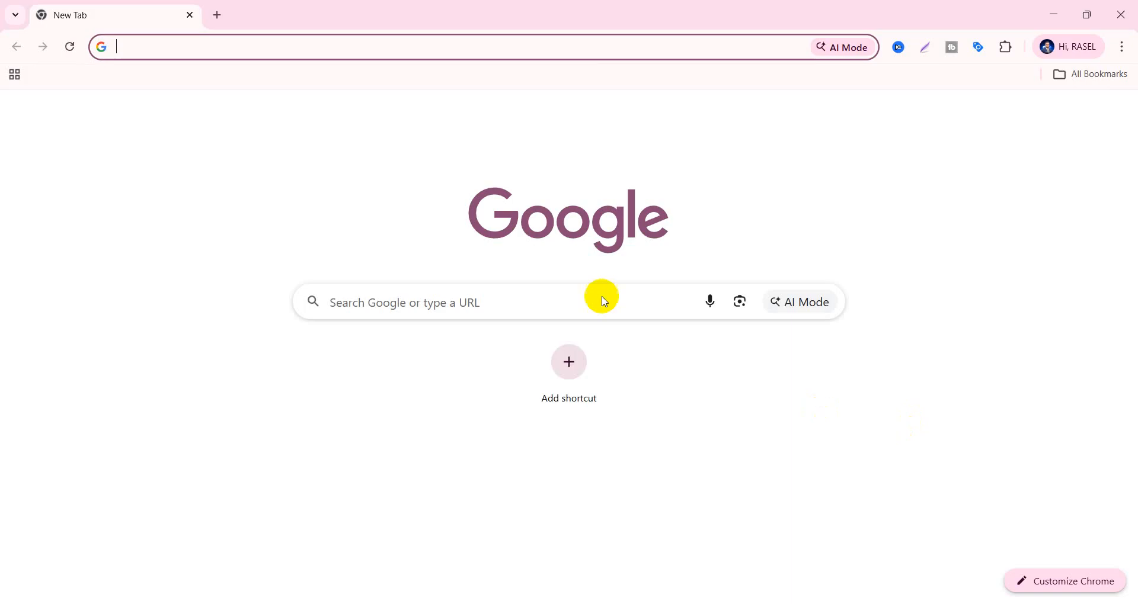
{"action": "right_click", "coordinate": [437, 312]}
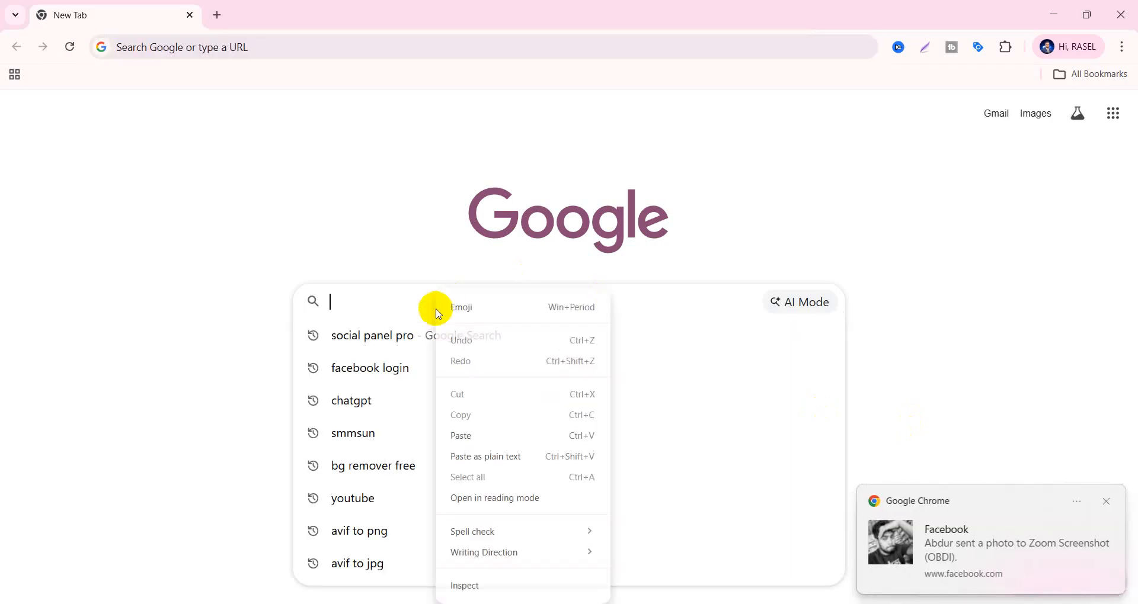
{"action": "left_click", "coordinate": [468, 436]}
{"action": "left_click", "coordinate": [1112, 505]}
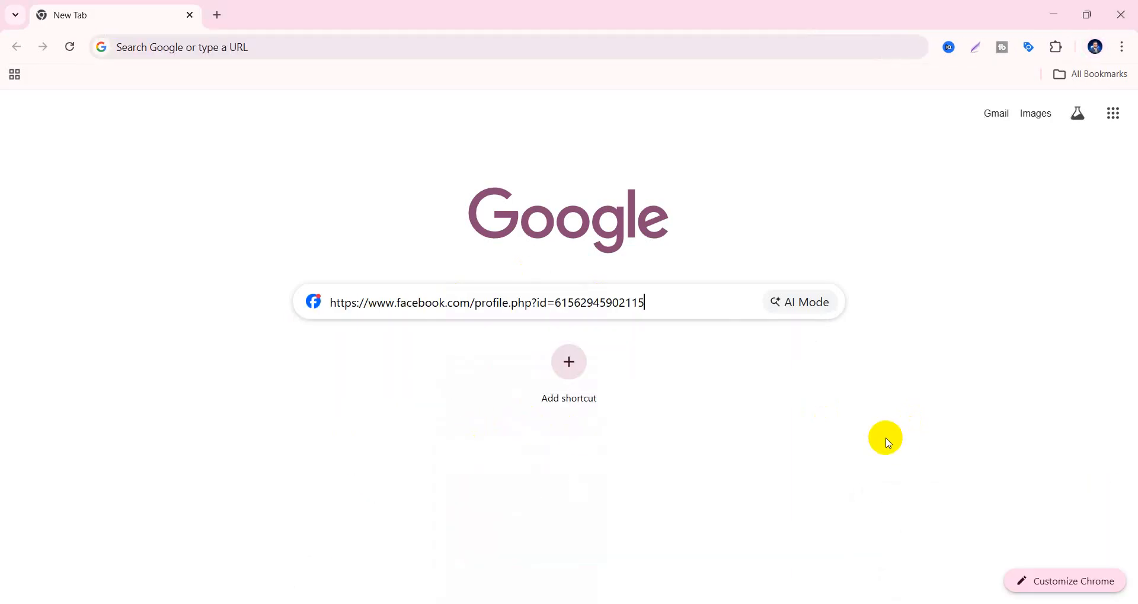
{"action": "key", "text": "Return"}
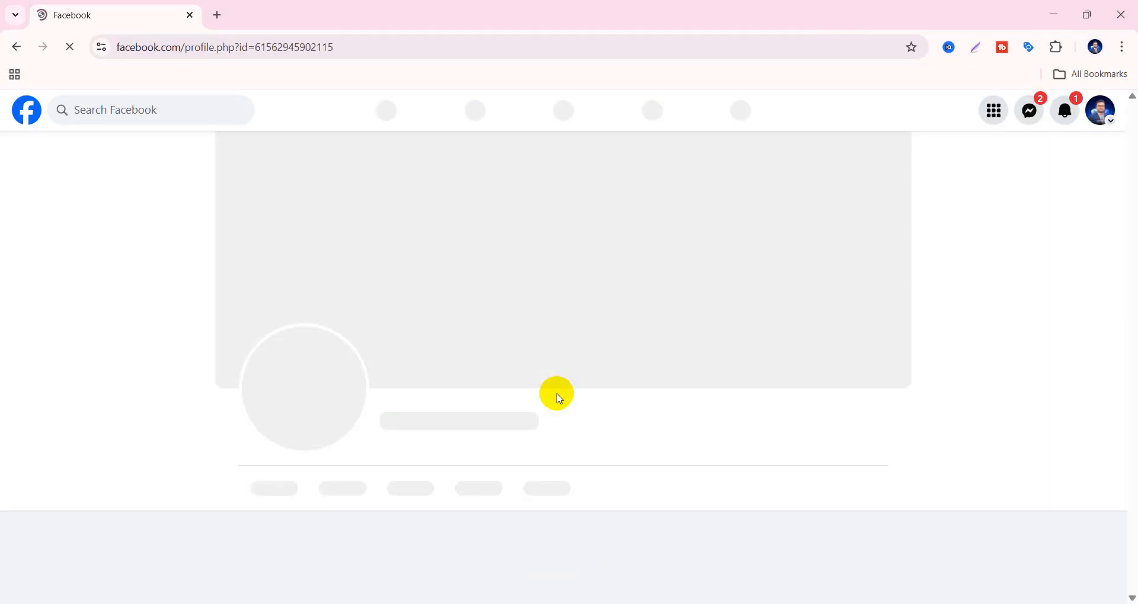
- View the page header as a visitor and highlight the profile.php ID part of its web address
{"action": "scroll", "coordinate": [503, 406], "scroll_direction": "down", "scroll_amount": 4}
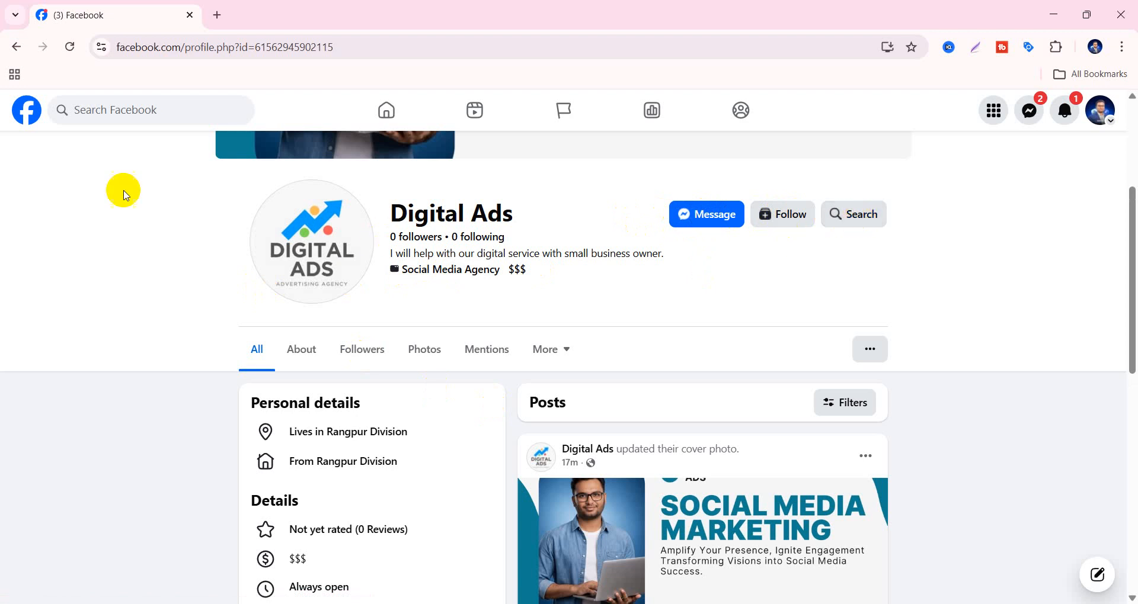
{"action": "left_click_drag", "start_coordinate": [188, 47], "coordinate": [421, 41]}
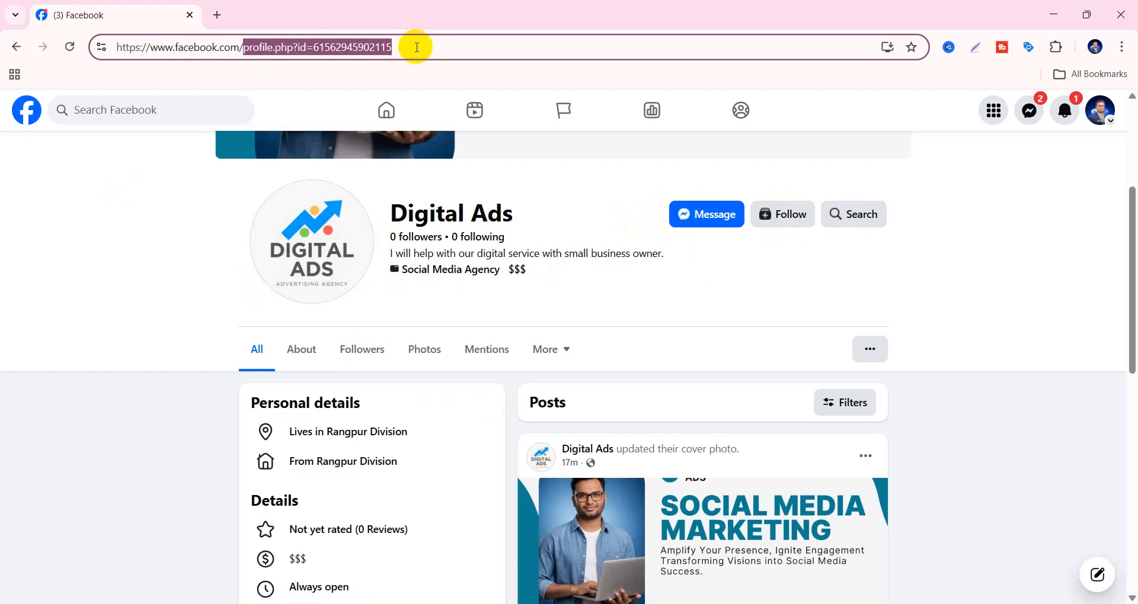
{"action": "left_click", "coordinate": [404, 48]}
{"action": "left_click_drag", "start_coordinate": [245, 49], "coordinate": [472, 49]}
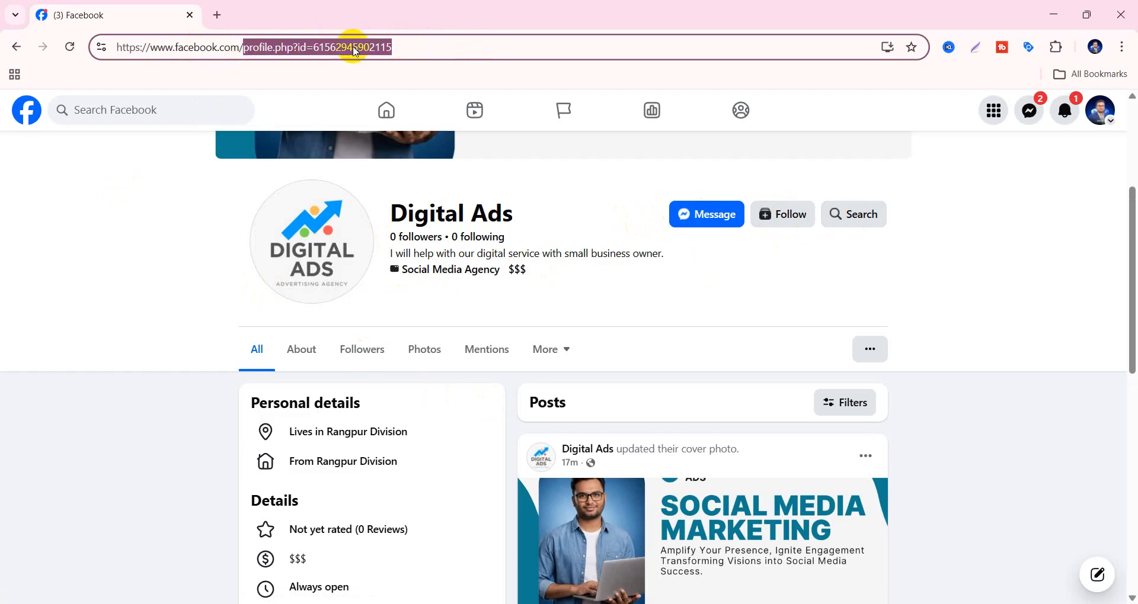
{"action": "left_click", "coordinate": [275, 47]}
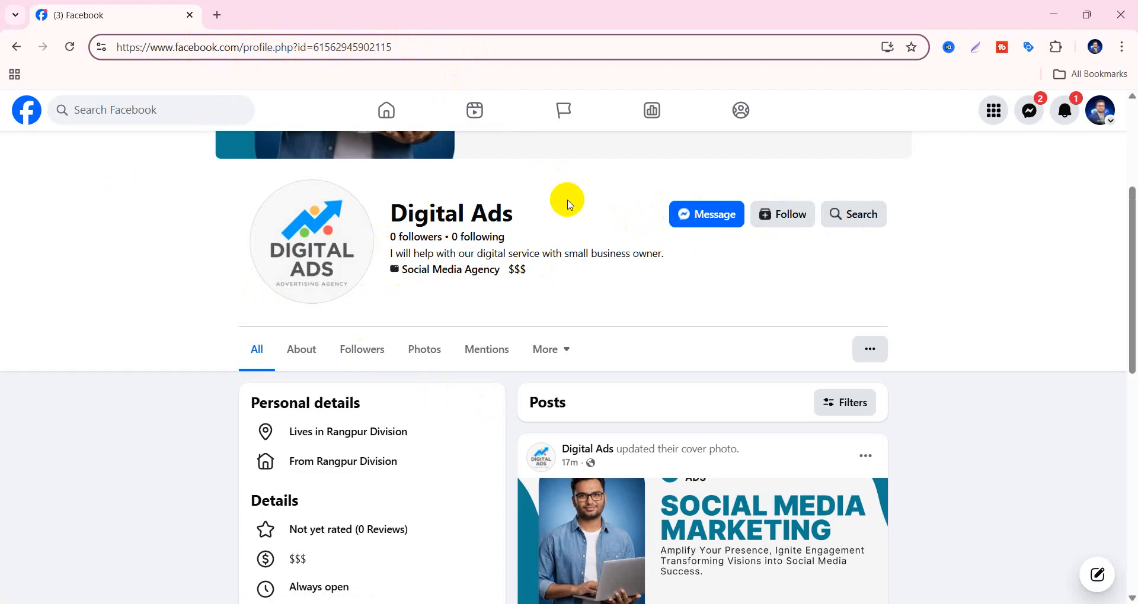
- Review the visitor view's details, links, services and hobbies, and return to the browser window that manages the page
{"action": "scroll", "coordinate": [572, 208], "scroll_direction": "down", "scroll_amount": 5}
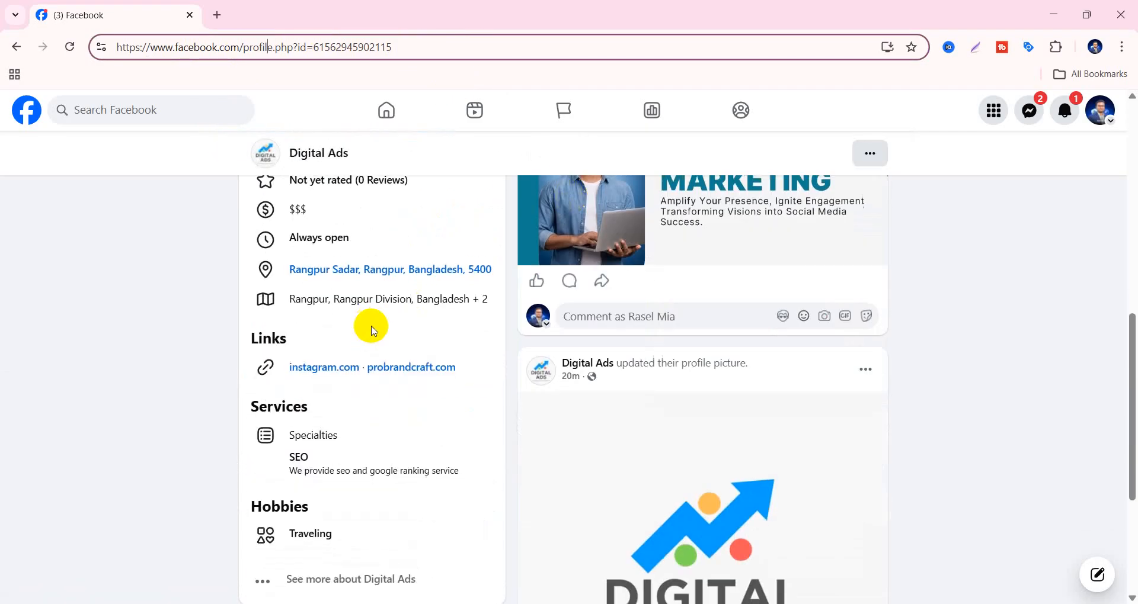
{"action": "scroll", "coordinate": [371, 326], "scroll_direction": "down", "scroll_amount": 3}
{"action": "scroll", "coordinate": [153, 165], "scroll_direction": "up", "scroll_amount": 10}
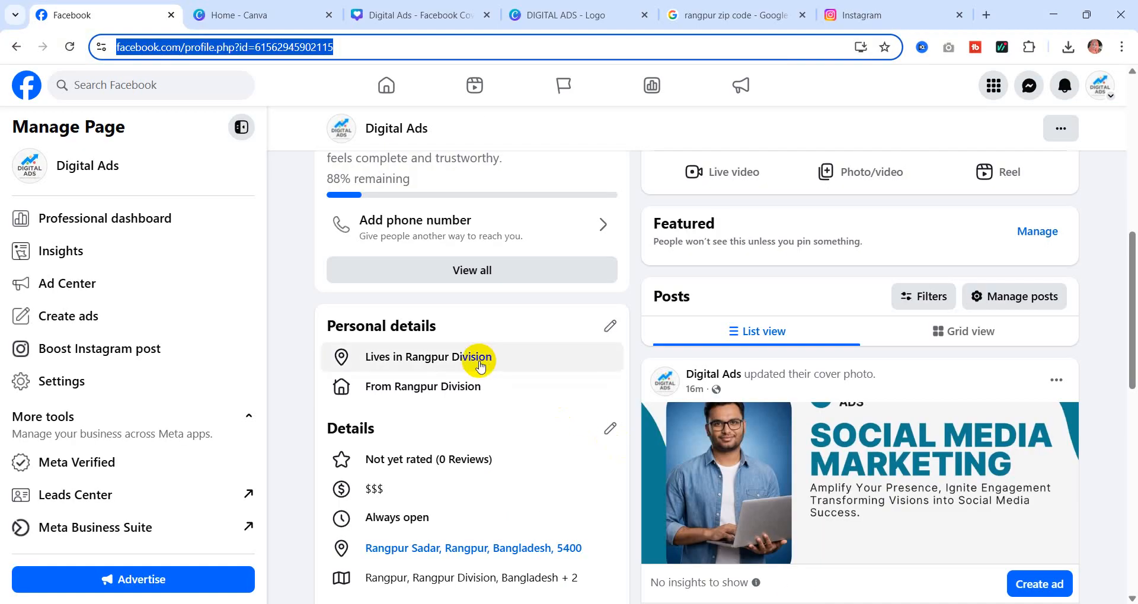
- Open the Digital Ads page's action button customization and proceed to its list of options
{"action": "scroll", "coordinate": [469, 358], "scroll_direction": "up", "scroll_amount": 6}
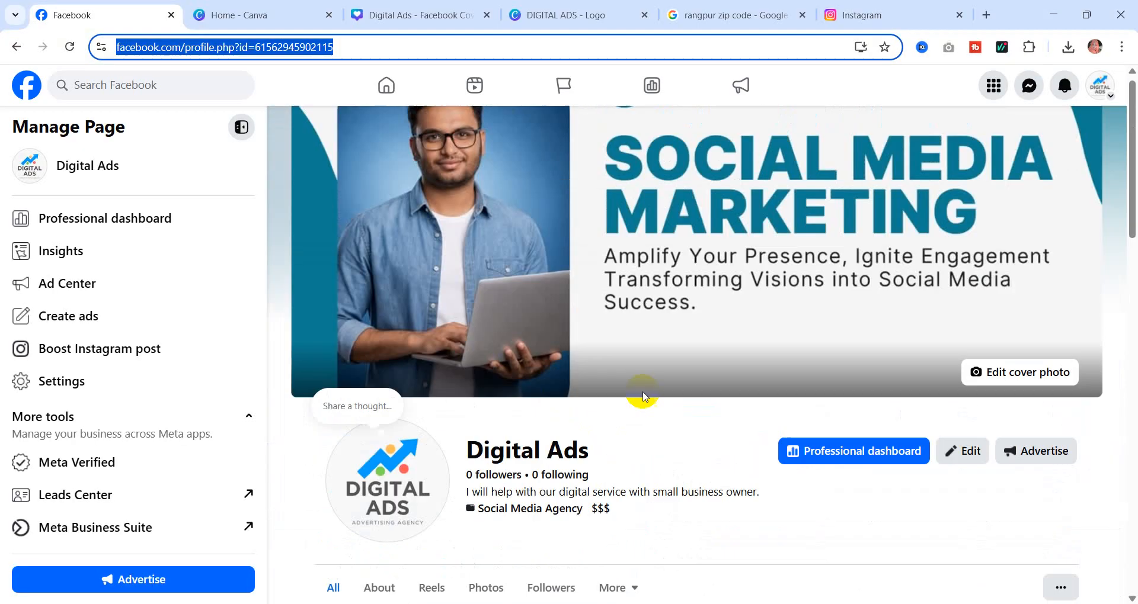
{"action": "scroll", "coordinate": [644, 397], "scroll_direction": "down", "scroll_amount": 3}
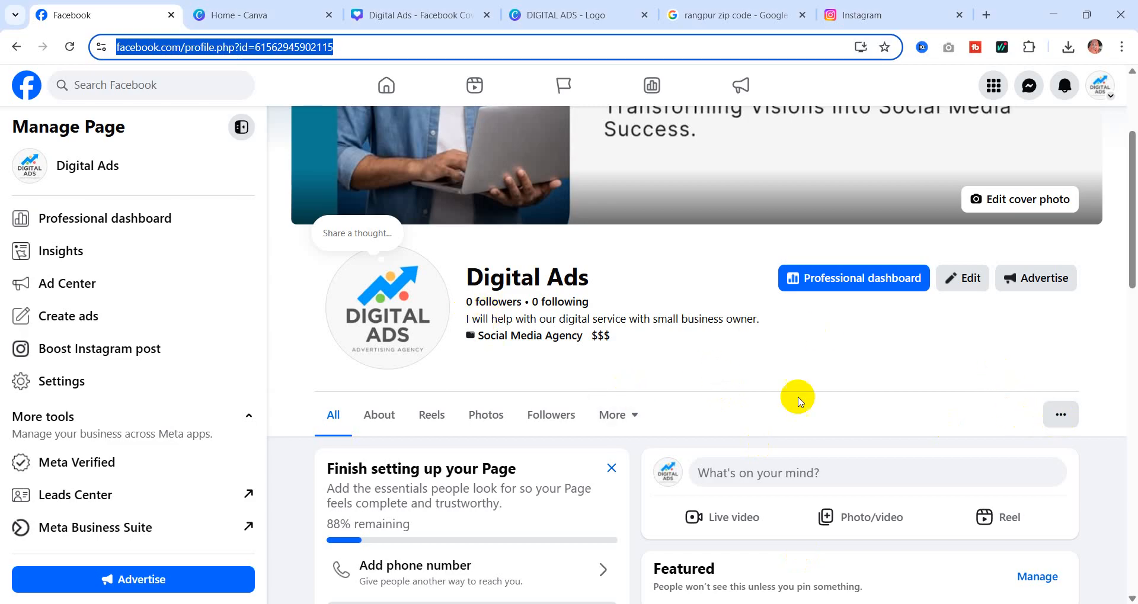
{"action": "left_click", "coordinate": [1061, 417]}
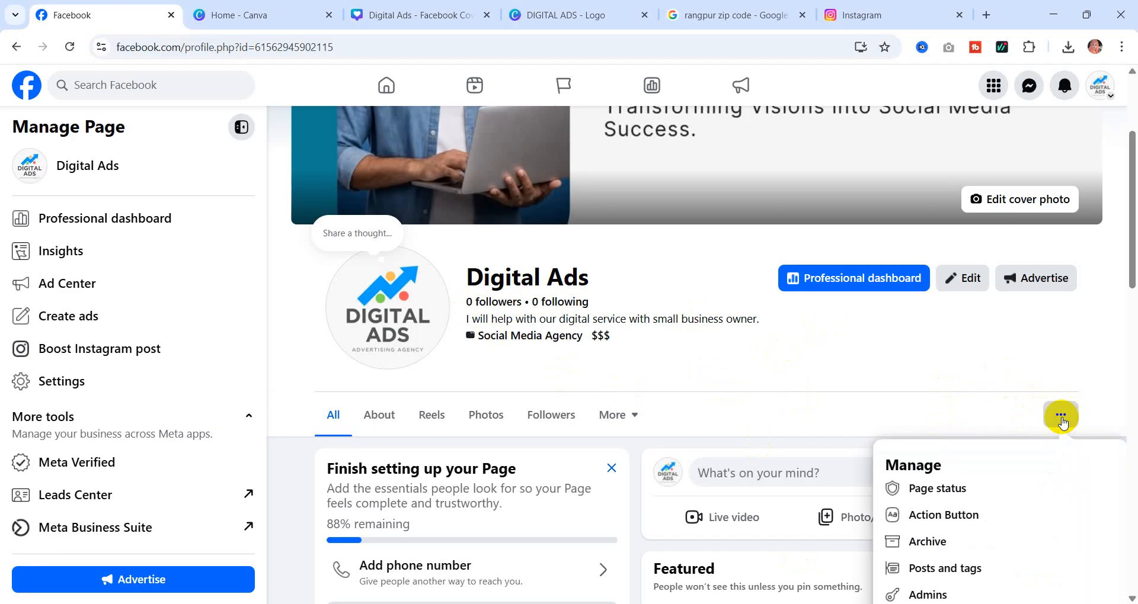
{"action": "left_click", "coordinate": [946, 517]}
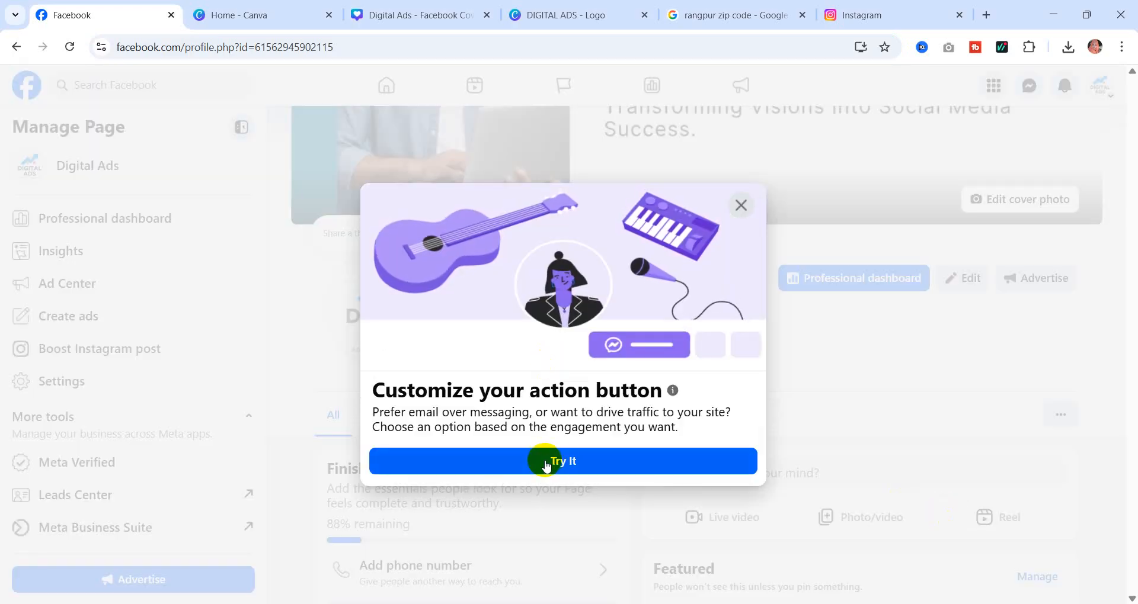
{"action": "left_click", "coordinate": [546, 466]}
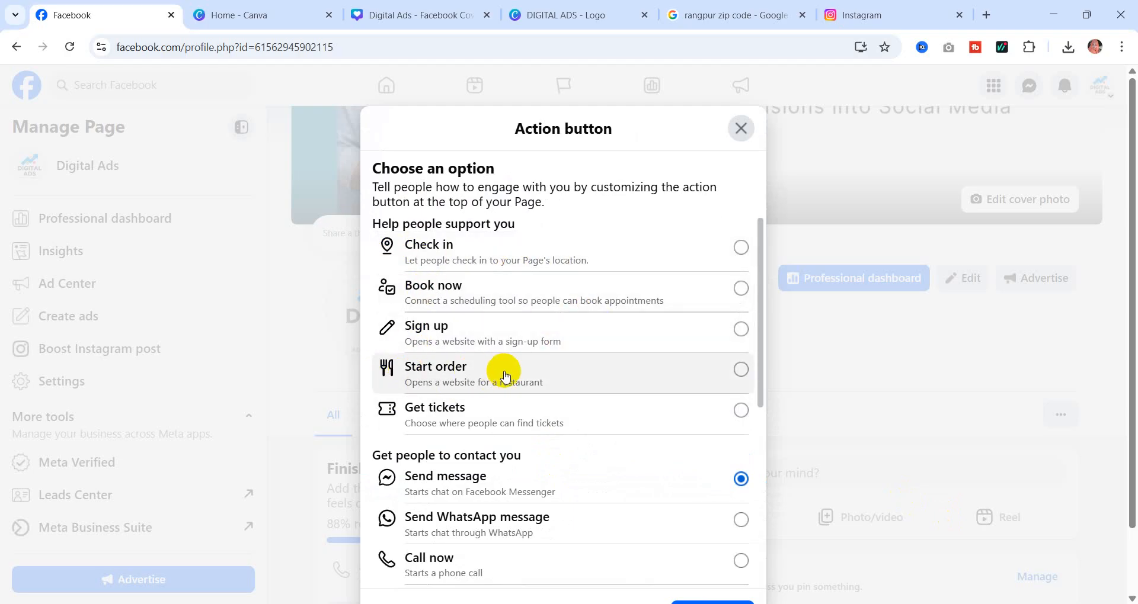
- Review the available action button options for supporting, contacting and linking, from Check in to Reserve
{"action": "scroll", "coordinate": [571, 338], "scroll_direction": "down", "scroll_amount": 3}
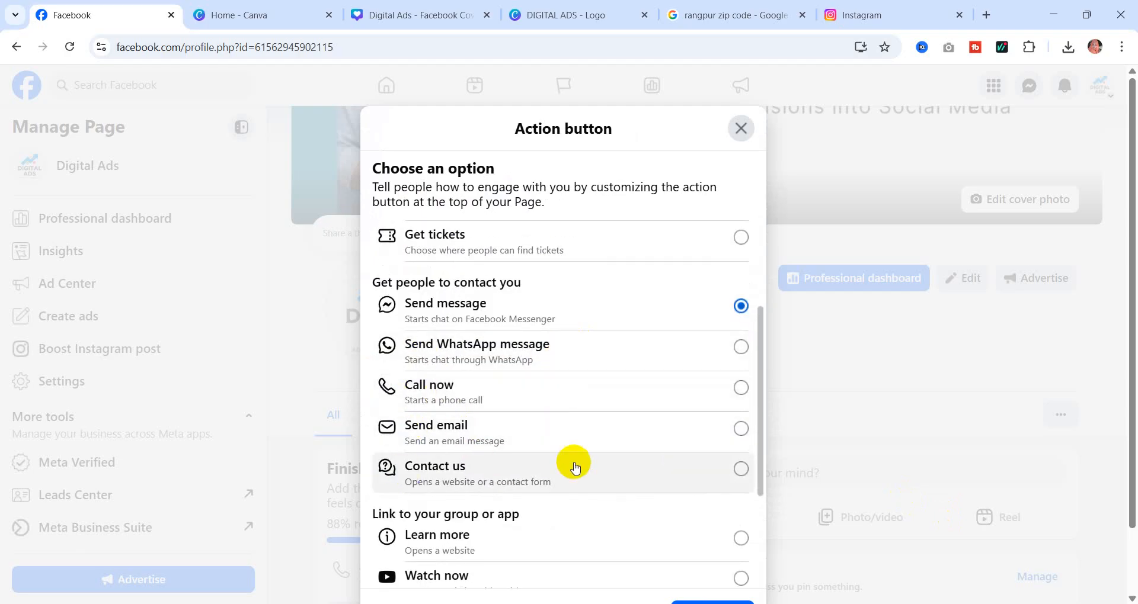
{"action": "scroll", "coordinate": [571, 464], "scroll_direction": "down", "scroll_amount": 3}
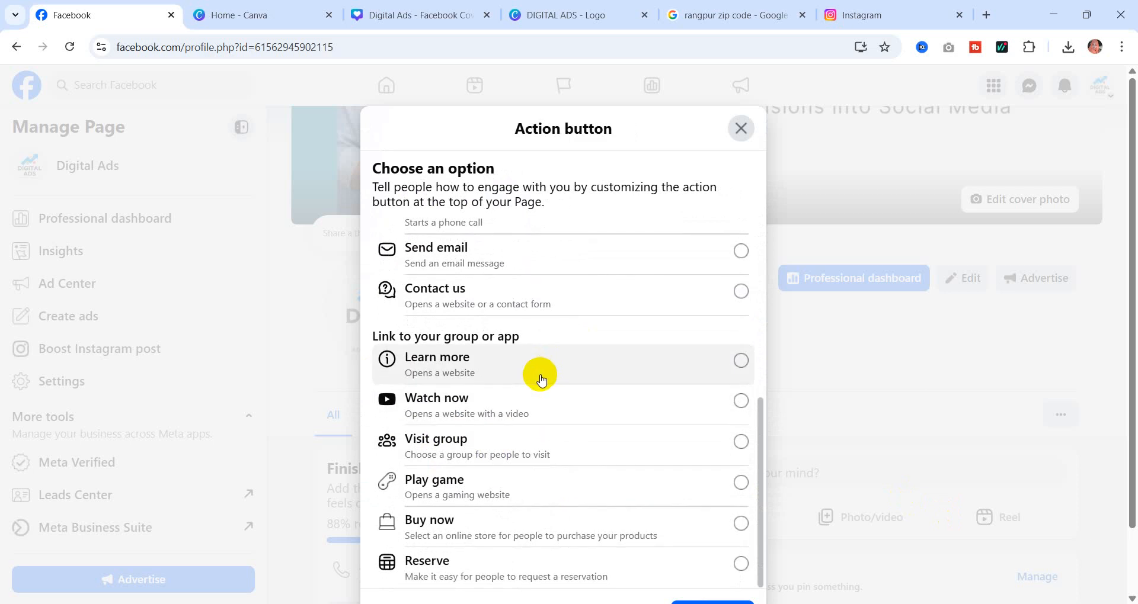
{"action": "scroll", "coordinate": [533, 427], "scroll_direction": "down", "scroll_amount": 2}
{"action": "scroll", "coordinate": [524, 479], "scroll_direction": "up", "scroll_amount": 6}
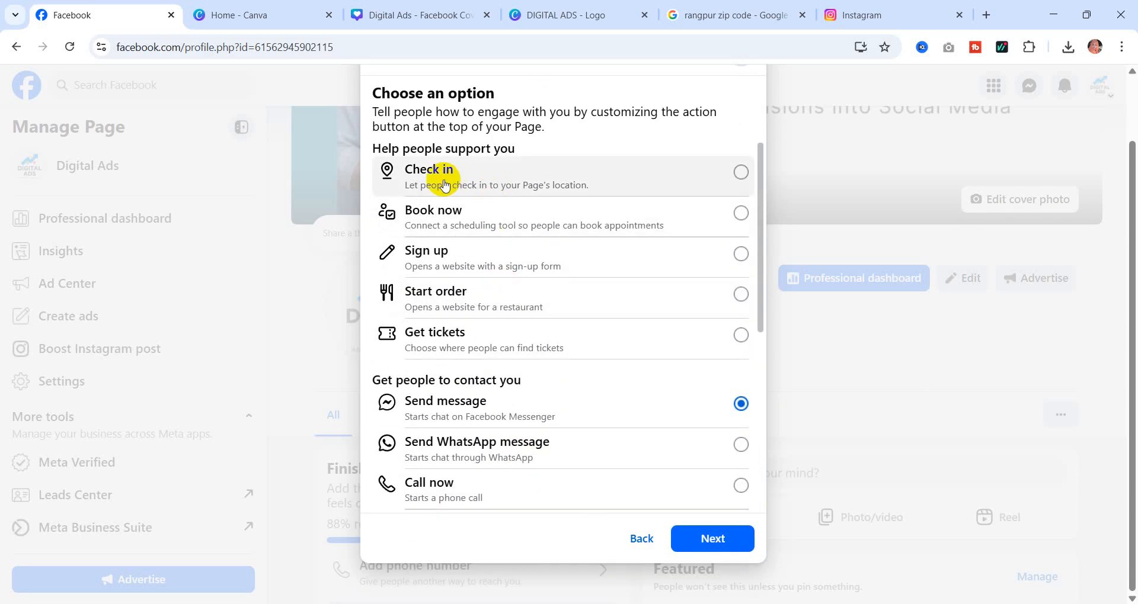
{"action": "scroll", "coordinate": [514, 320], "scroll_direction": "down", "scroll_amount": 3}
{"action": "scroll", "coordinate": [510, 320], "scroll_direction": "down", "scroll_amount": 3}
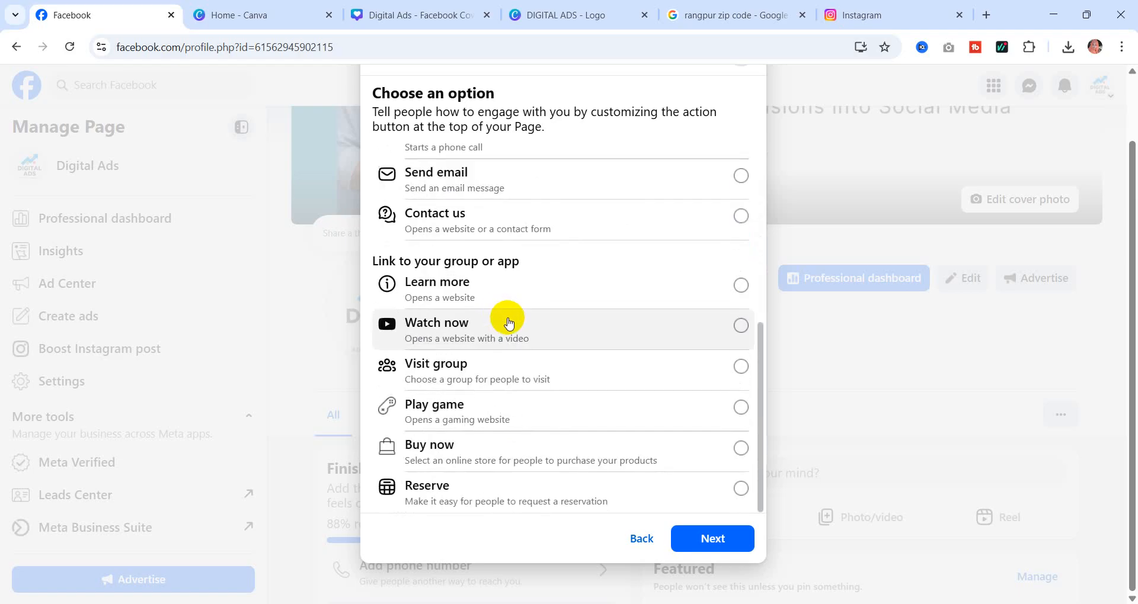
{"action": "scroll", "coordinate": [483, 266], "scroll_direction": "up", "scroll_amount": 6}
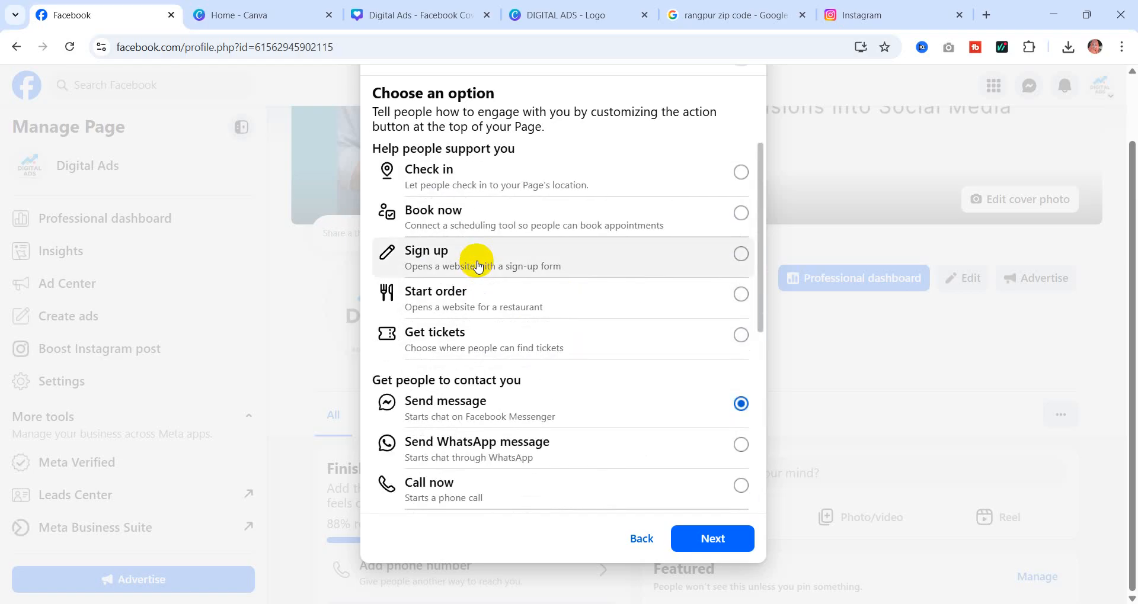
- Set the page's action button to Send email, fill in the contact's e-mail address and save it
{"action": "scroll", "coordinate": [513, 261], "scroll_direction": "down", "scroll_amount": 3}
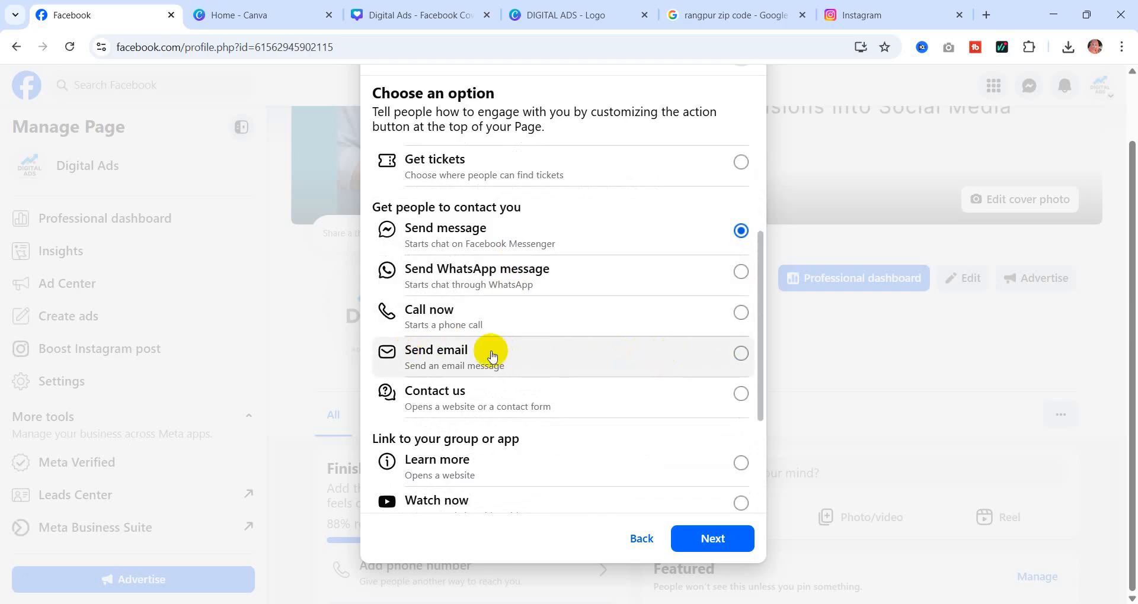
{"action": "left_click", "coordinate": [727, 355]}
{"action": "left_click", "coordinate": [719, 540]}
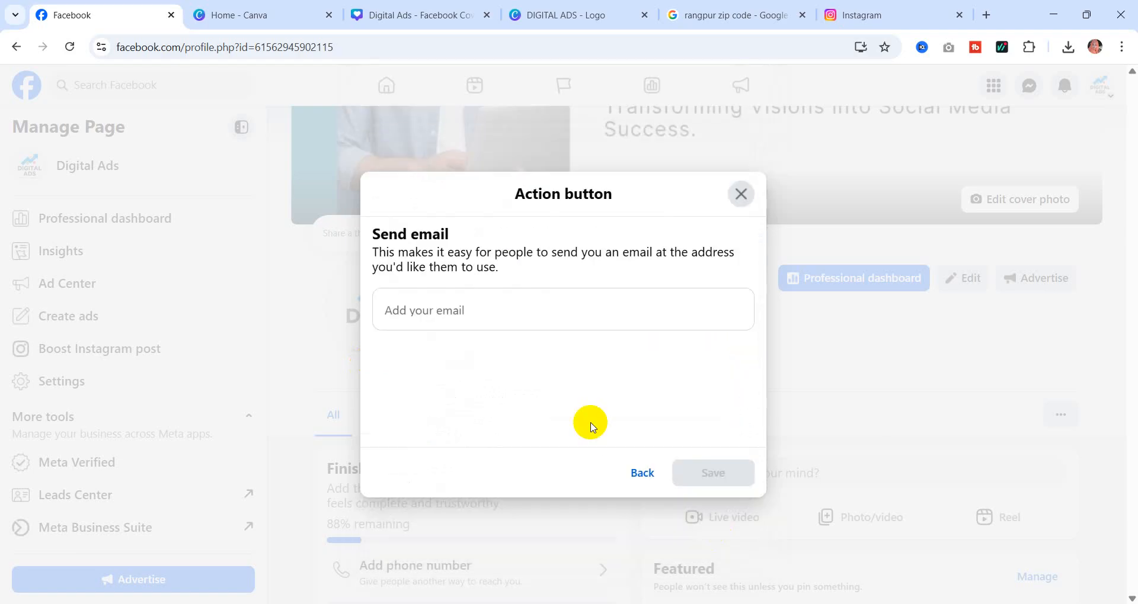
{"action": "left_click", "coordinate": [419, 314]}
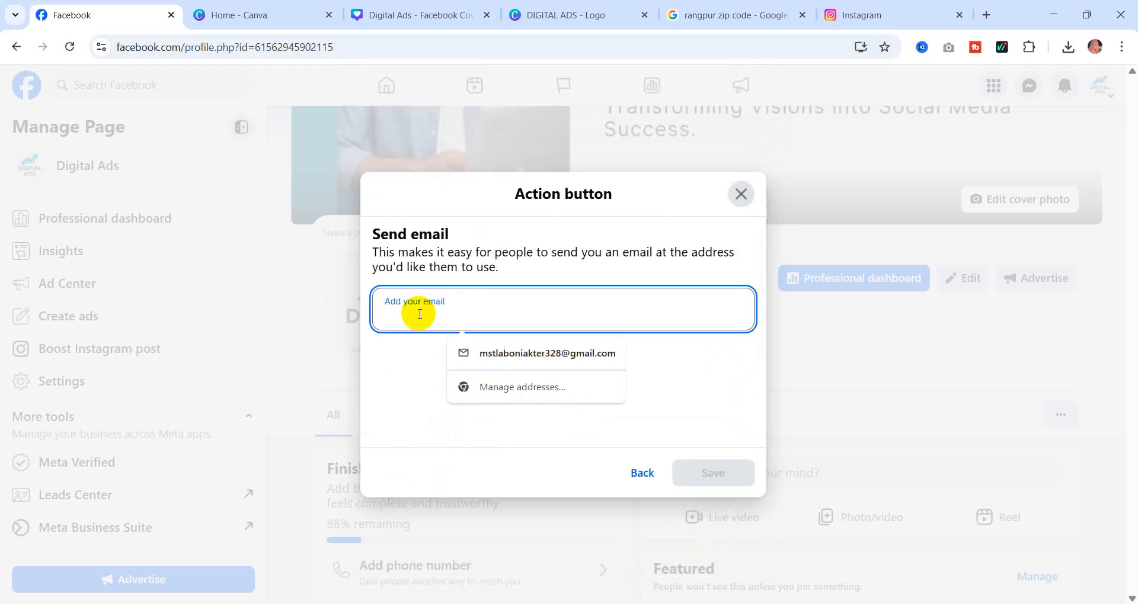
{"action": "left_click", "coordinate": [558, 354]}
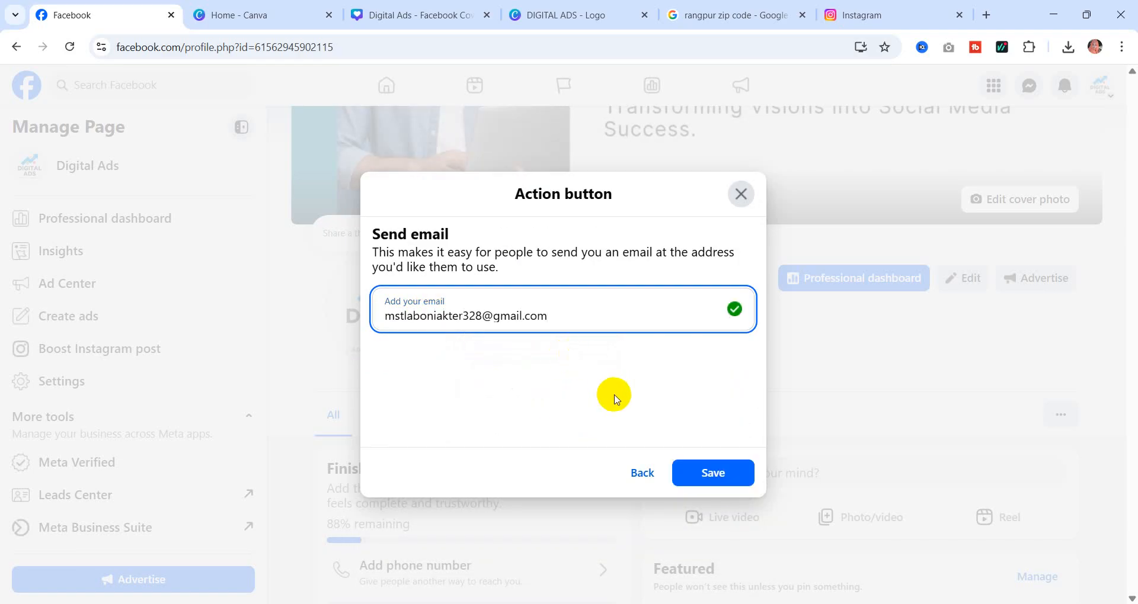
{"action": "left_click", "coordinate": [722, 474]}
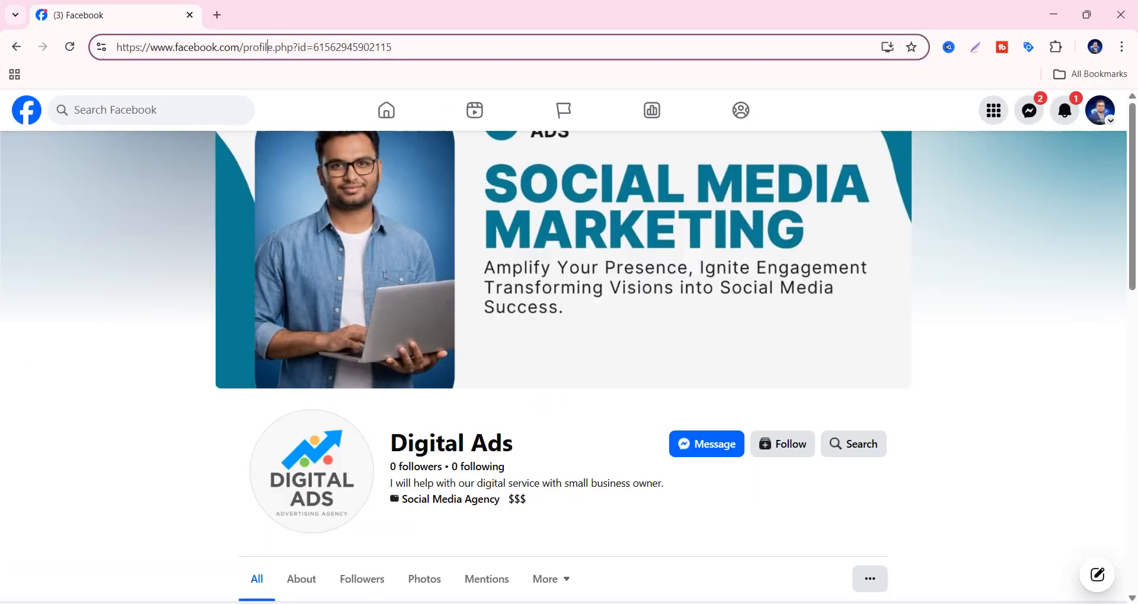
- Reload the page in the visitor's browser window to check its action button, and return to the window managing the page
{"action": "left_click", "coordinate": [70, 49]}
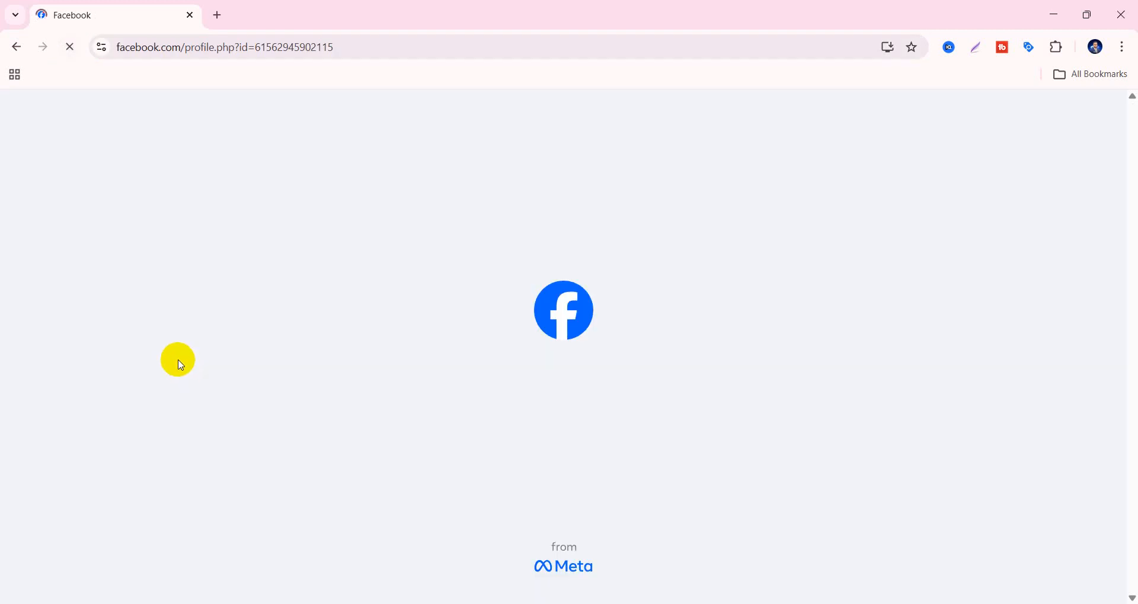
{"action": "scroll", "coordinate": [543, 349], "scroll_direction": "down", "scroll_amount": 4}
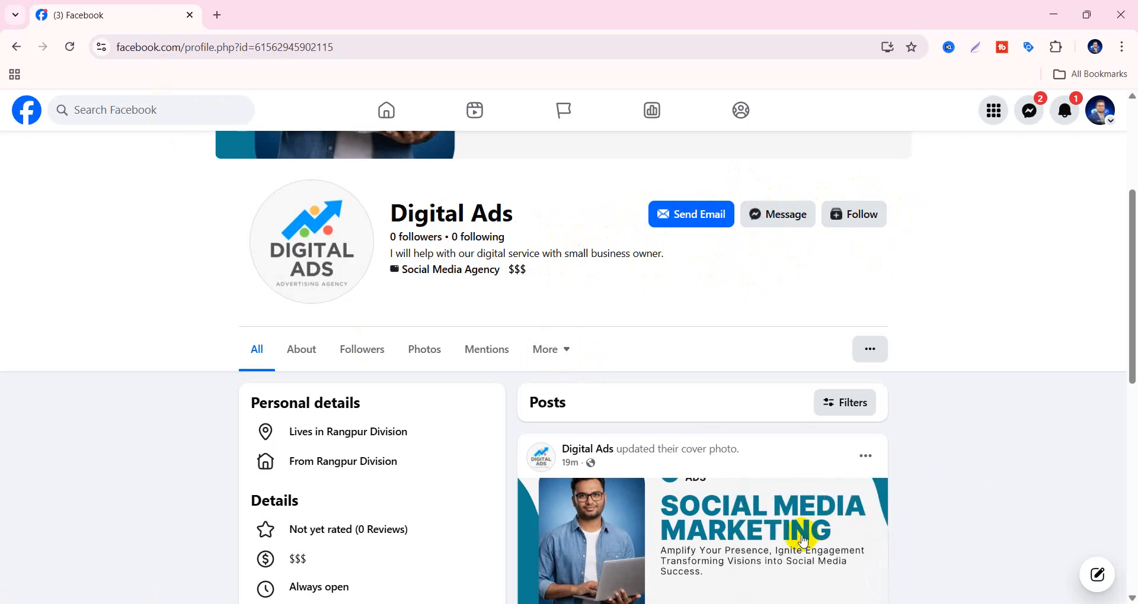
{"action": "left_click", "coordinate": [822, 603]}
{"action": "scroll", "coordinate": [493, 403], "scroll_direction": "up", "scroll_amount": 3}
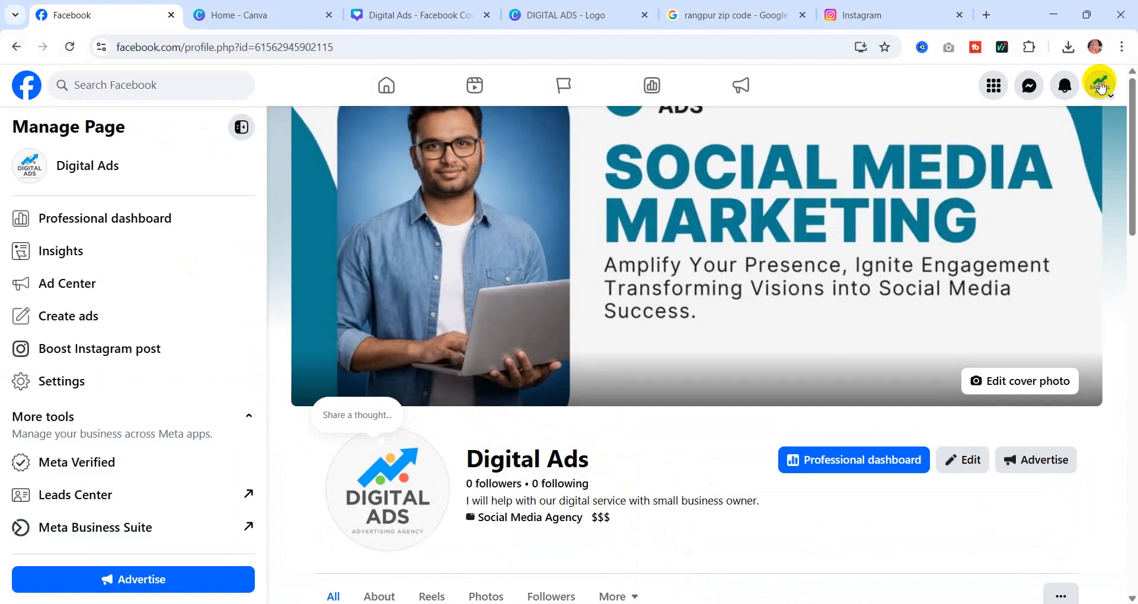
- Go to the Digital Ads profile's settings, open the Page setup section and look through its options
{"action": "left_click", "coordinate": [386, 85]}
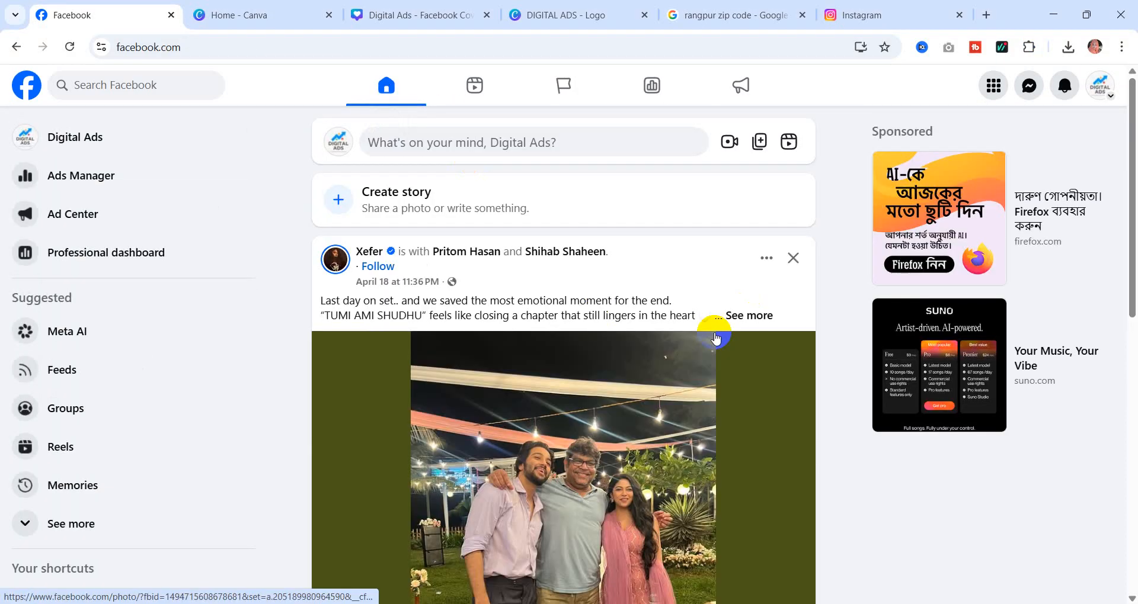
{"action": "left_click", "coordinate": [1098, 90]}
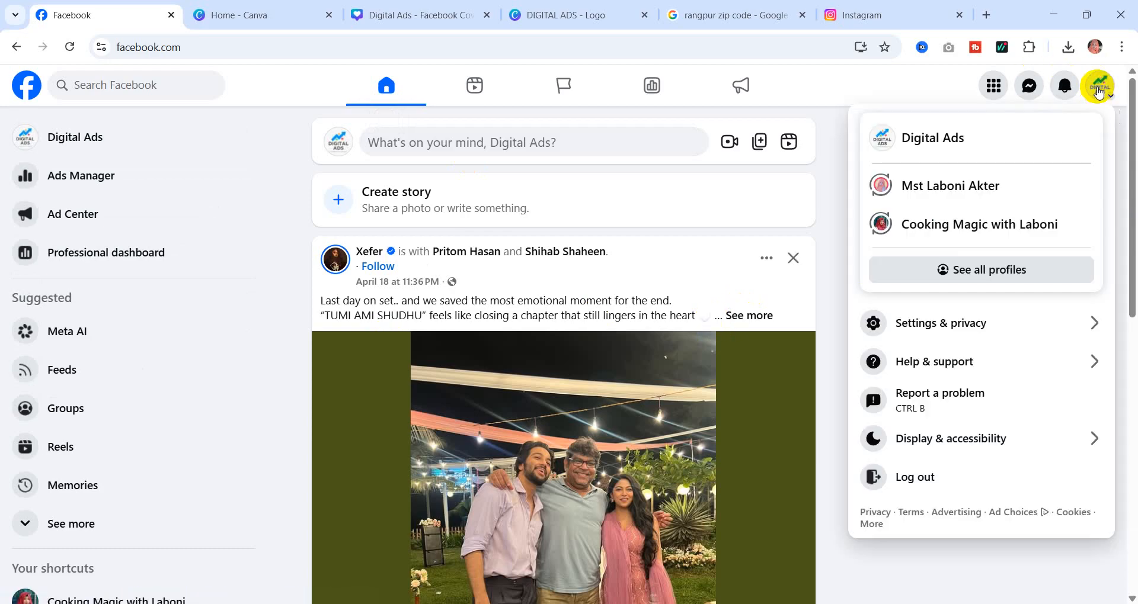
{"action": "left_click", "coordinate": [940, 324]}
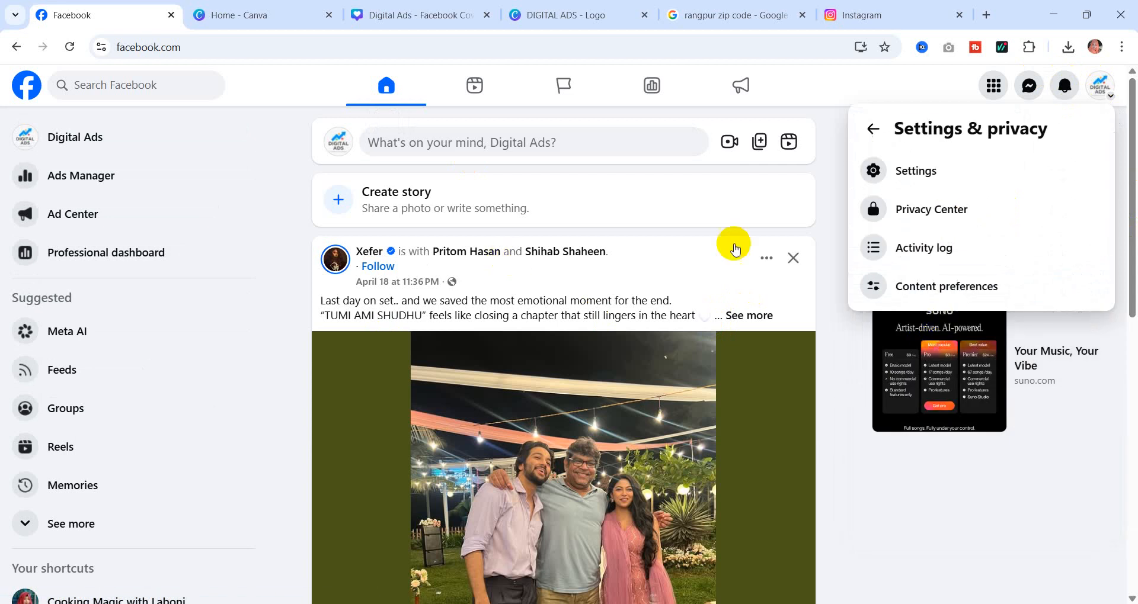
{"action": "left_click", "coordinate": [913, 172]}
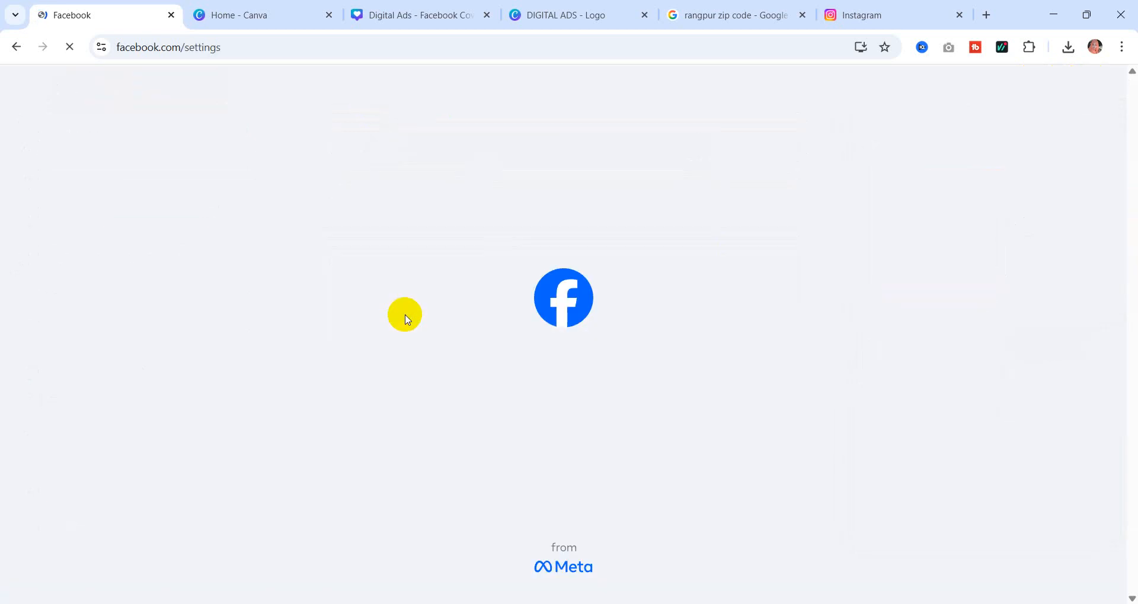
{"action": "scroll", "coordinate": [186, 299], "scroll_direction": "down", "scroll_amount": 6}
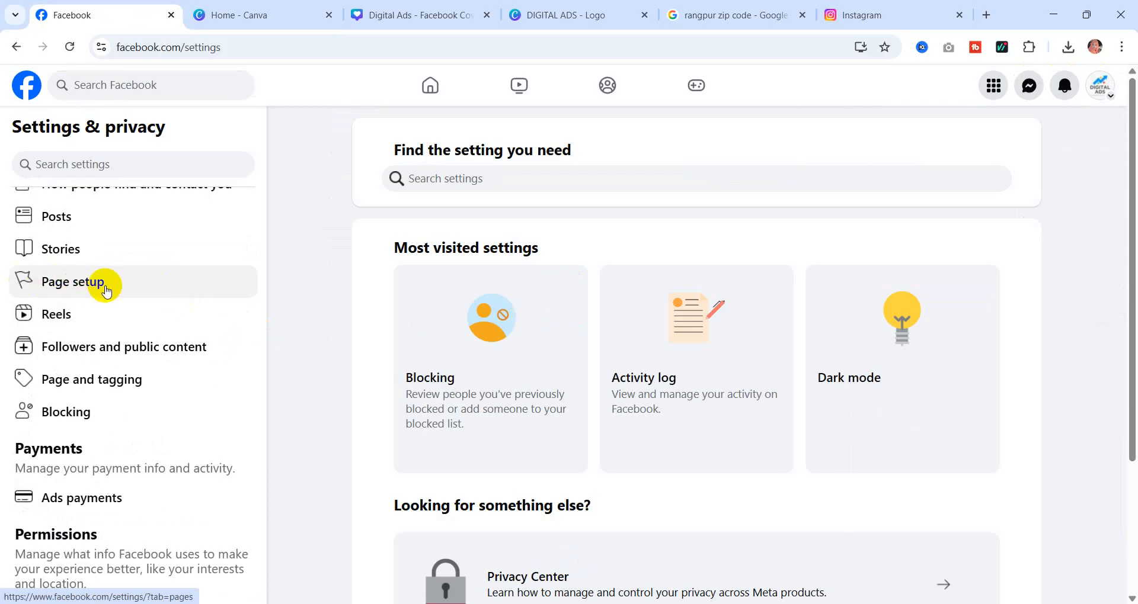
{"action": "left_click", "coordinate": [102, 288]}
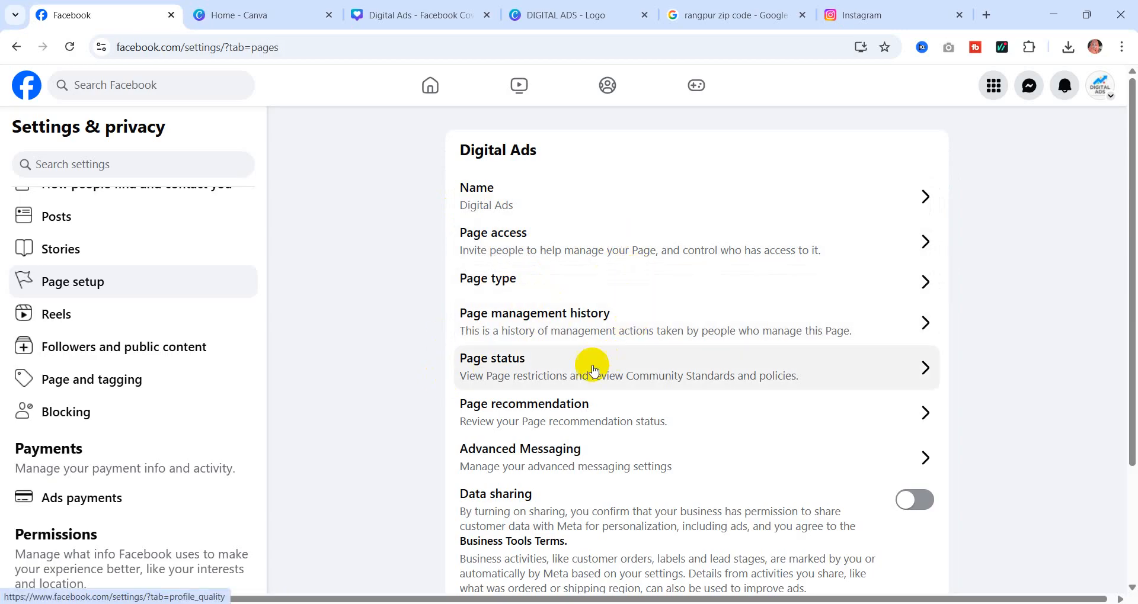
{"action": "scroll", "coordinate": [627, 426], "scroll_direction": "down", "scroll_amount": 3}
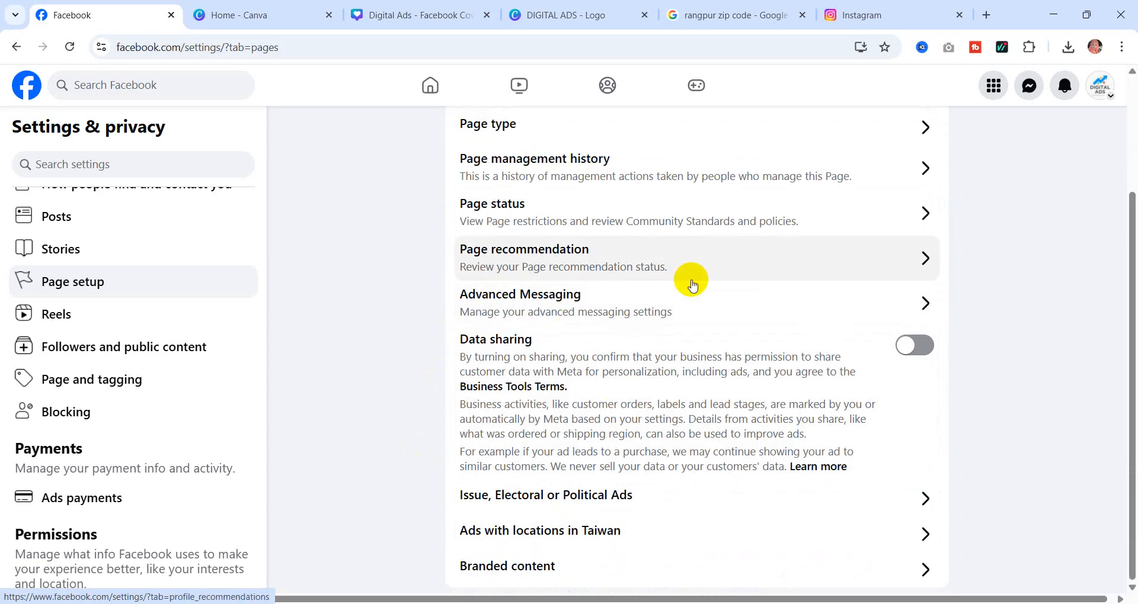
{"action": "scroll", "coordinate": [692, 284], "scroll_direction": "up", "scroll_amount": 3}
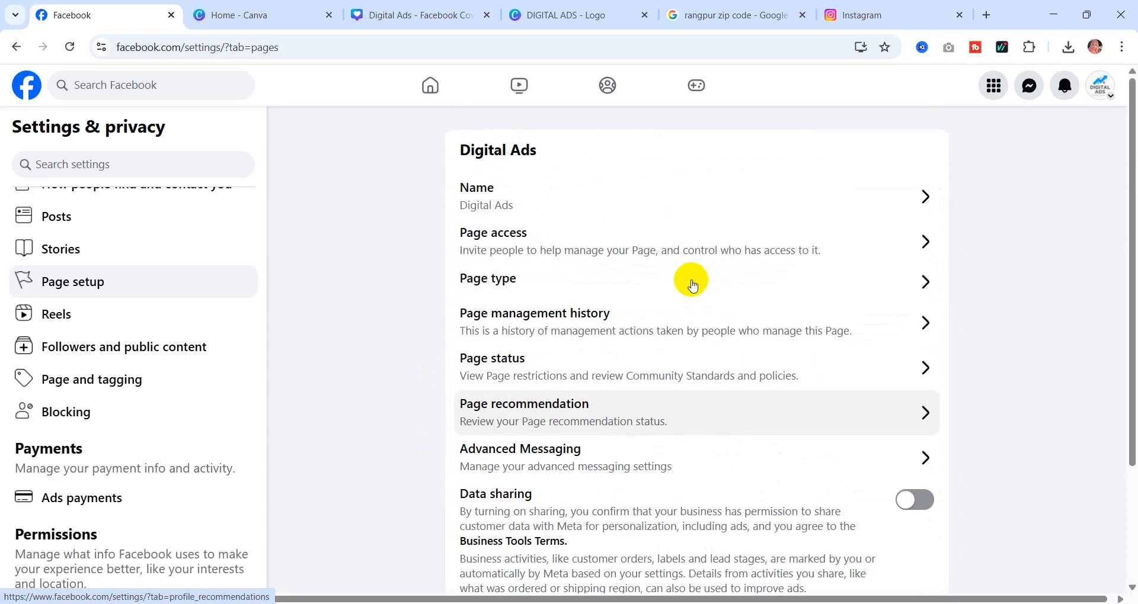
- Open the page's name settings and try digitalads as the page's username
{"action": "left_click", "coordinate": [925, 196]}
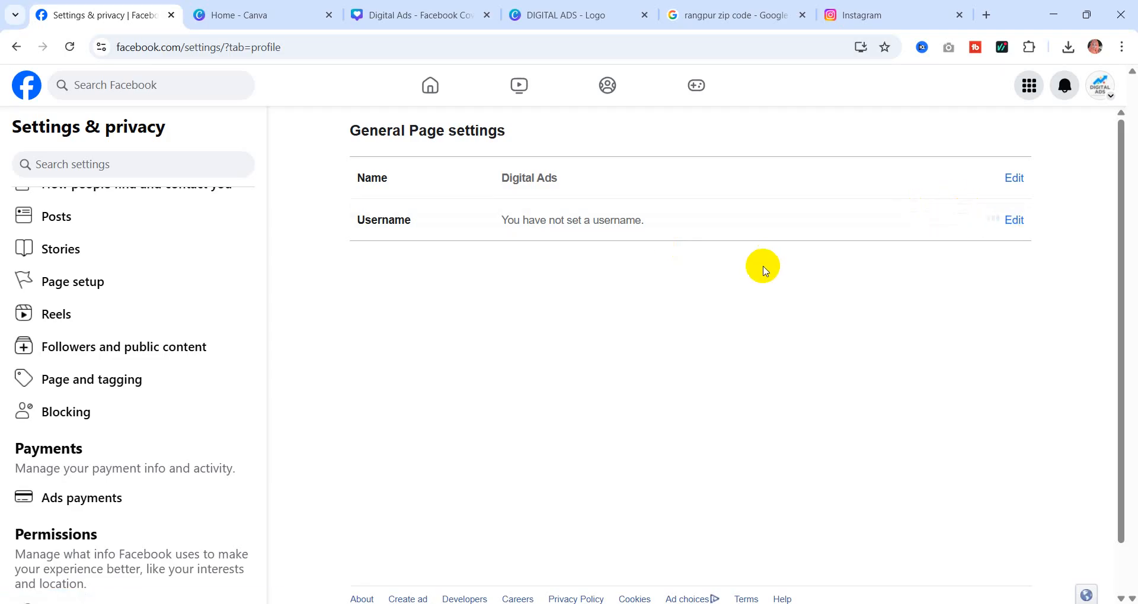
{"action": "left_click", "coordinate": [584, 234]}
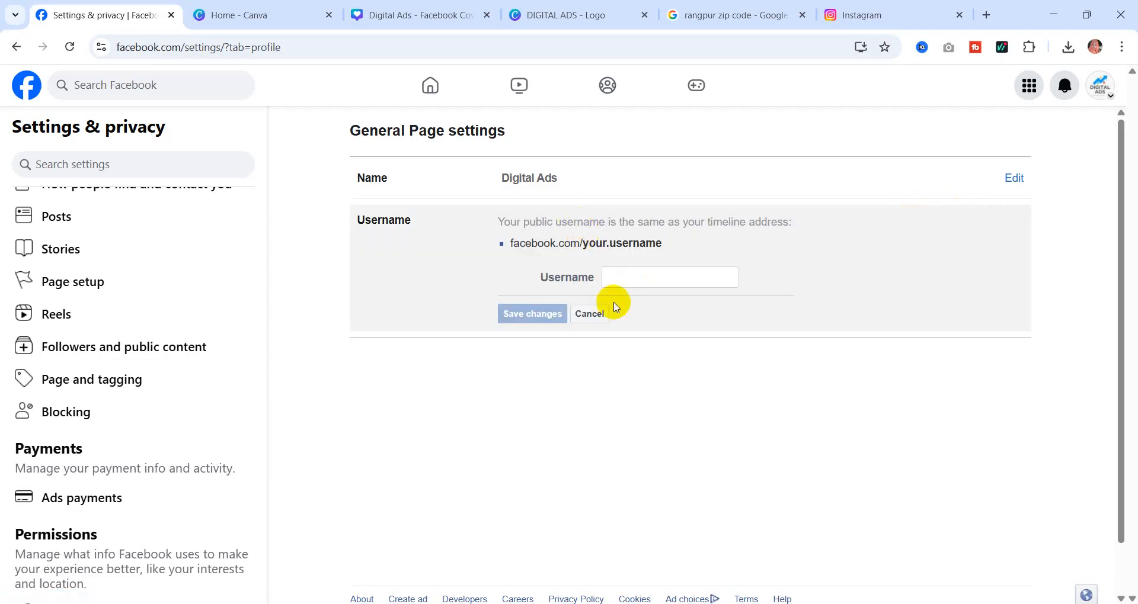
{"action": "left_click", "coordinate": [649, 278]}
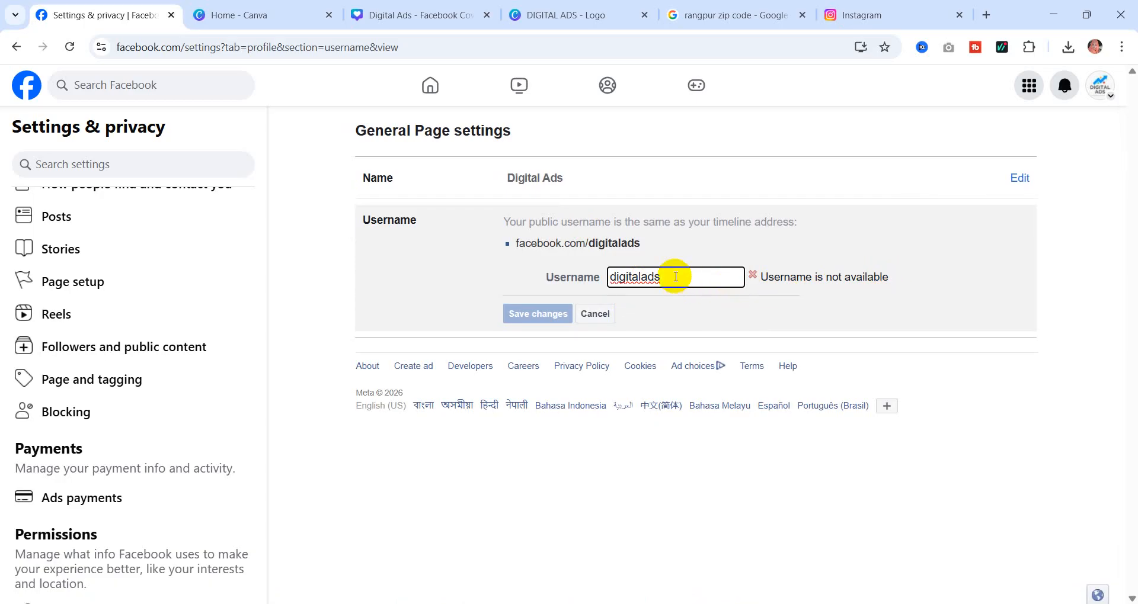
{"action": "left_click_drag", "start_coordinate": [673, 279], "coordinate": [608, 277]}
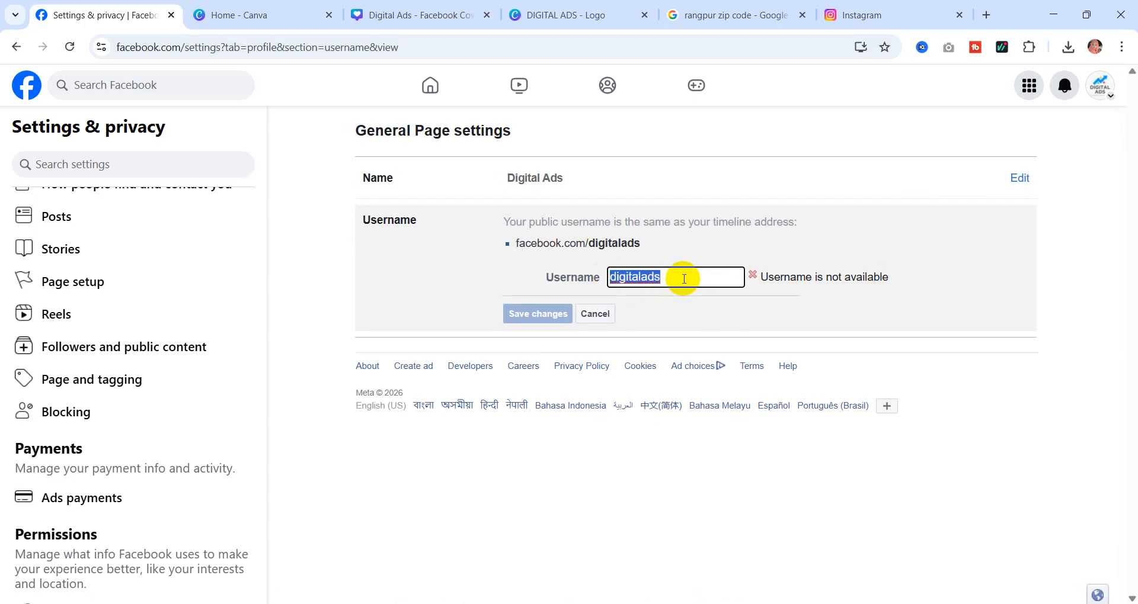
{"action": "left_click_drag", "start_coordinate": [687, 276], "coordinate": [608, 278]}
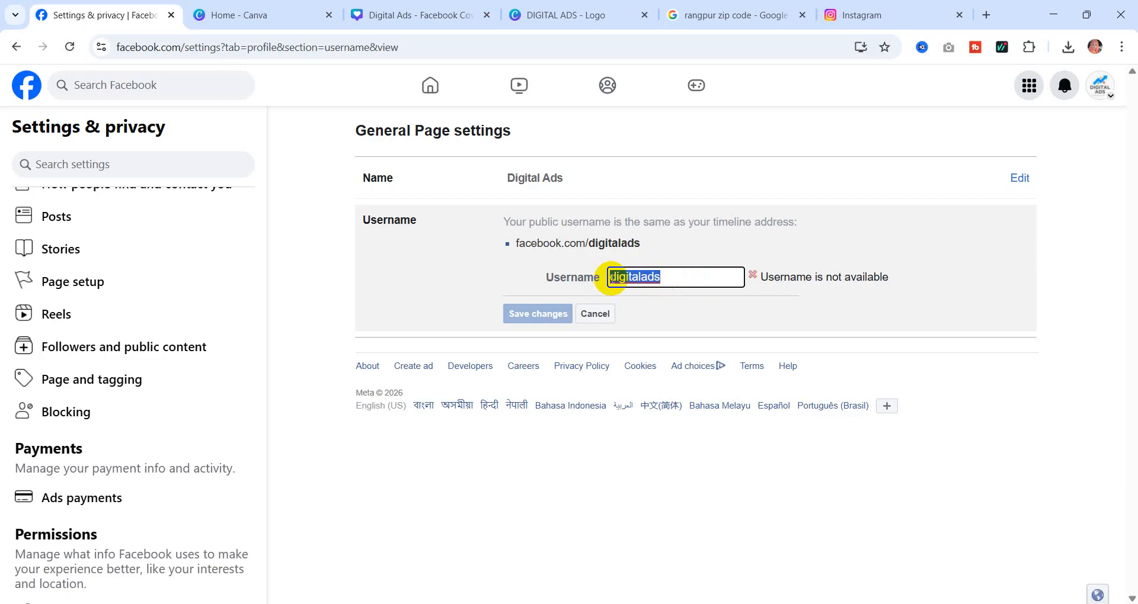
- Set the page's username to digitalads11, save the change and confirm it with the account password
{"action": "left_click", "coordinate": [618, 277]}
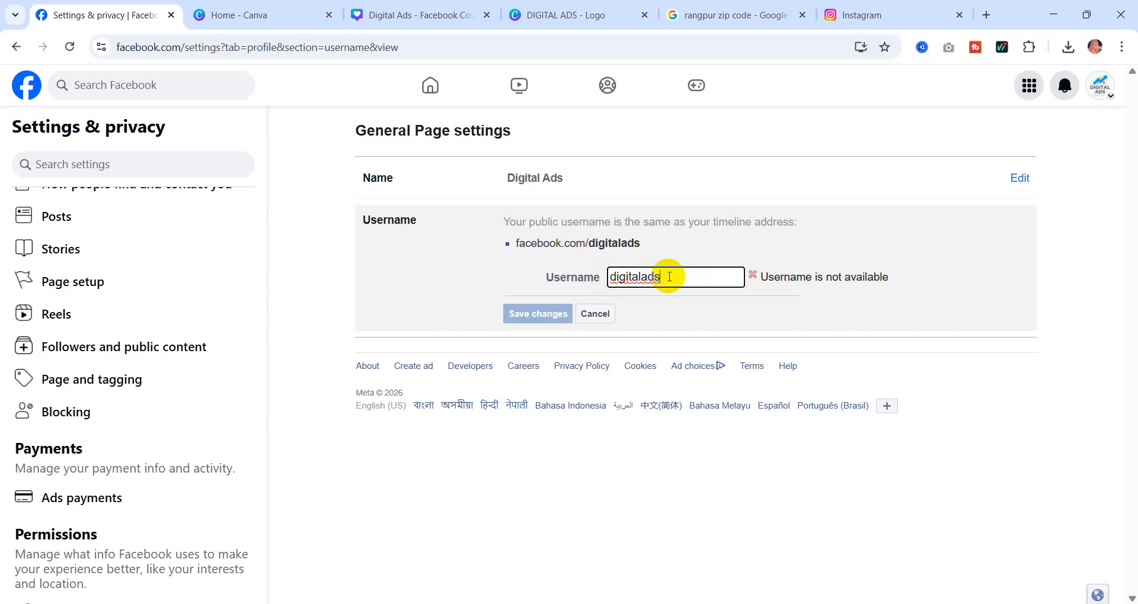
{"action": "type", "text": "11"}
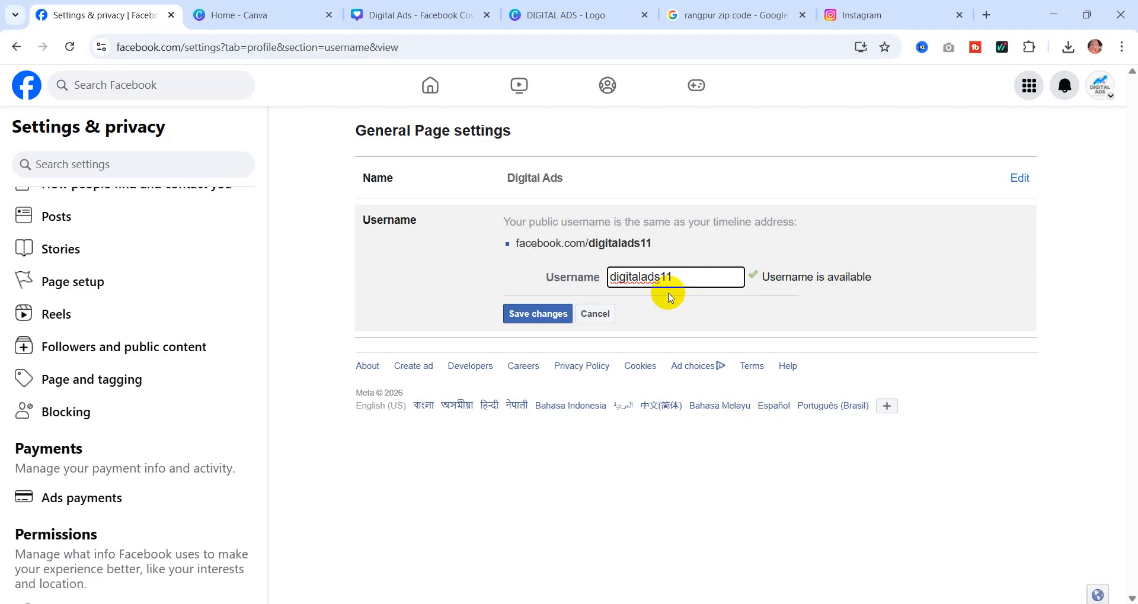
{"action": "left_click", "coordinate": [536, 322]}
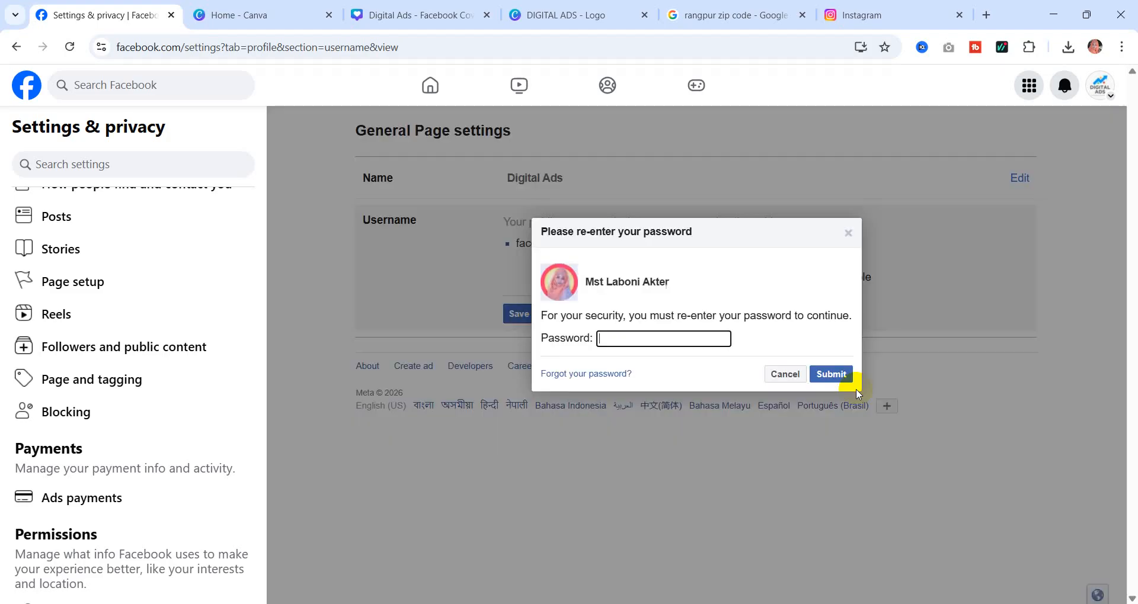
{"action": "left_click", "coordinate": [624, 338]}
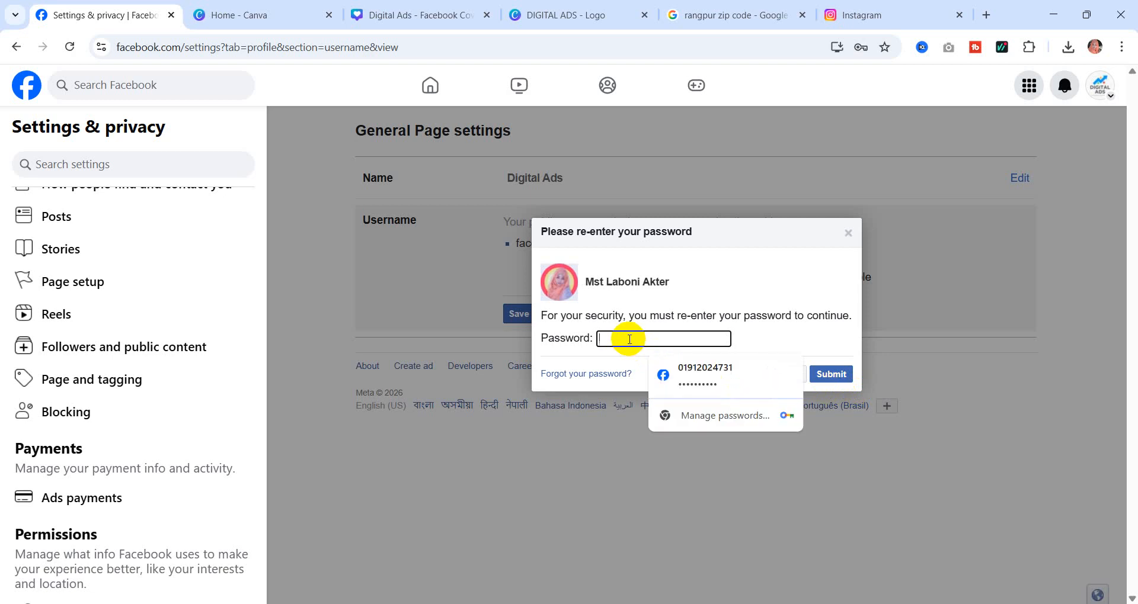
{"action": "left_click", "coordinate": [706, 383]}
{"action": "left_click", "coordinate": [832, 375]}
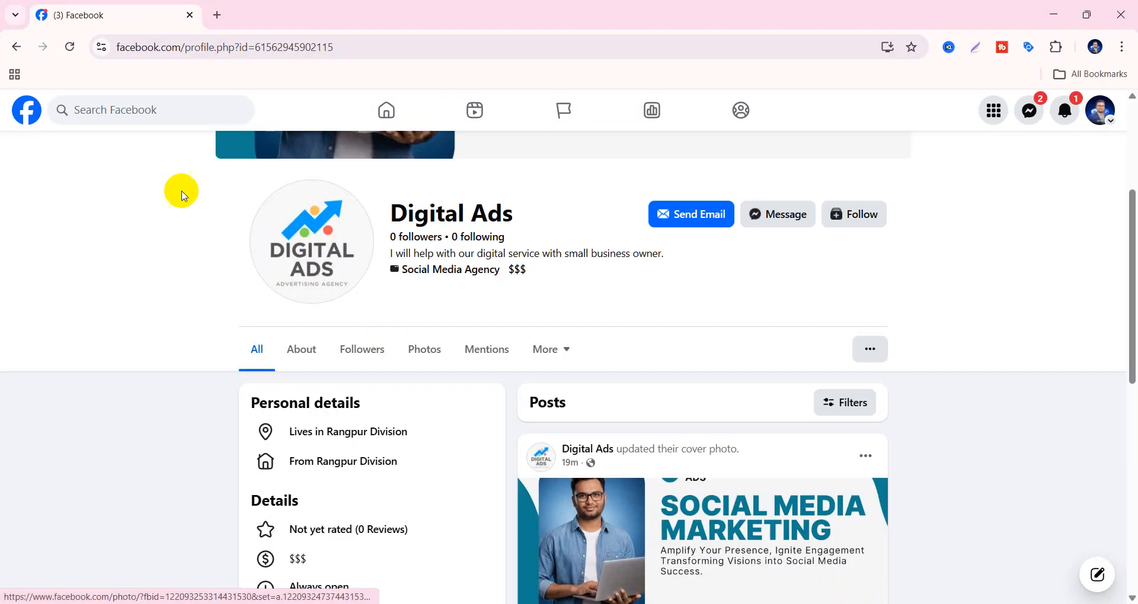
- Reload the page in the visitor's browser window and check the username in its web address
{"action": "left_click", "coordinate": [69, 47]}
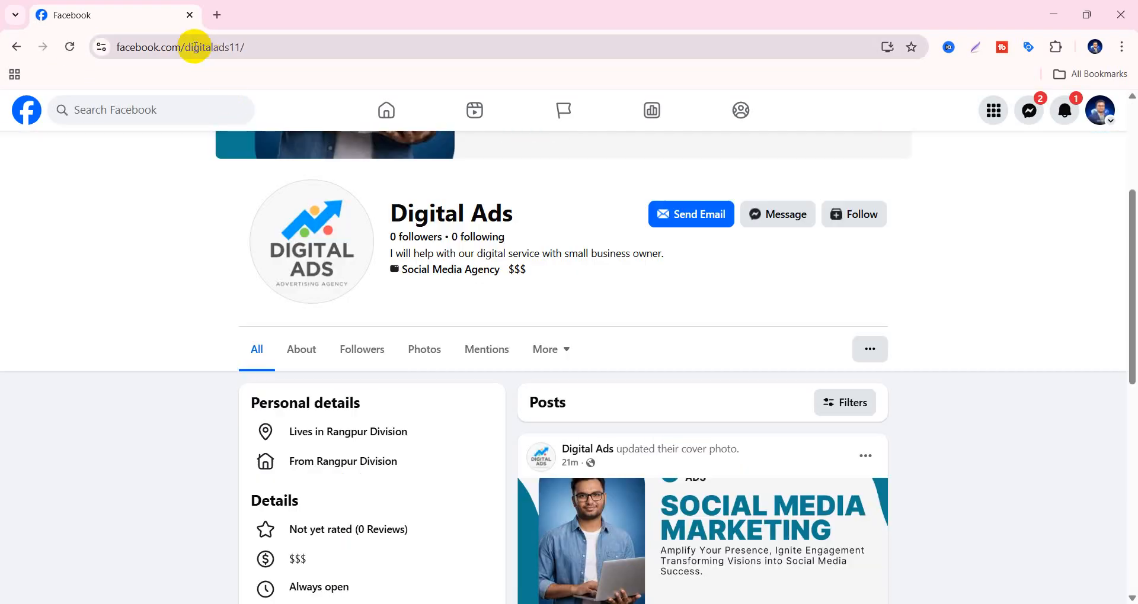
{"action": "left_click_drag", "start_coordinate": [188, 47], "coordinate": [248, 54]}
{"action": "left_click", "coordinate": [269, 47]}
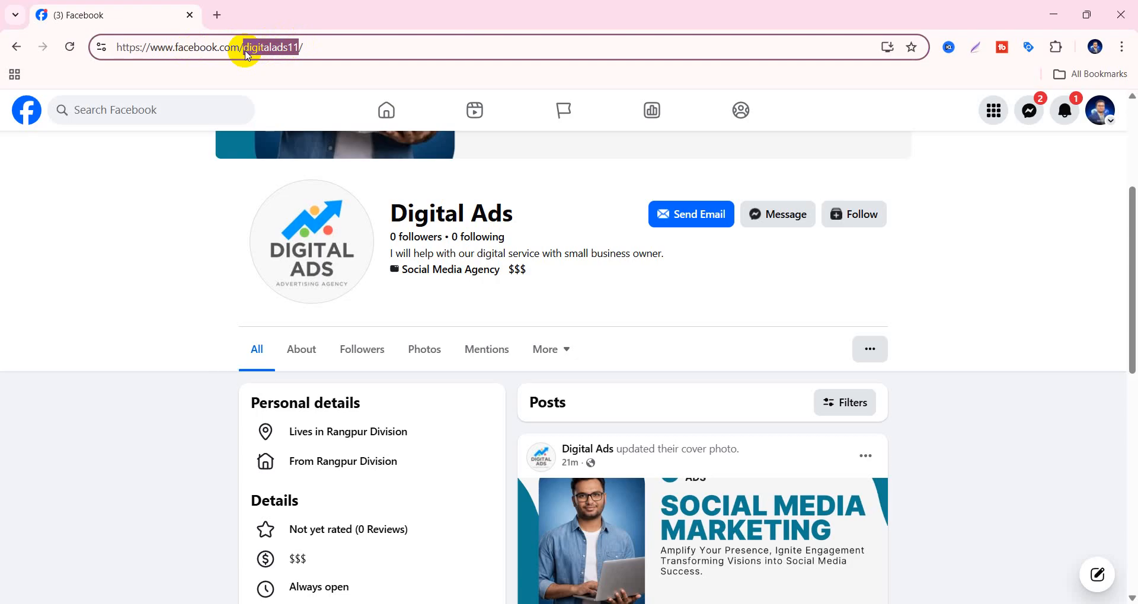
{"action": "left_click", "coordinate": [332, 46]}
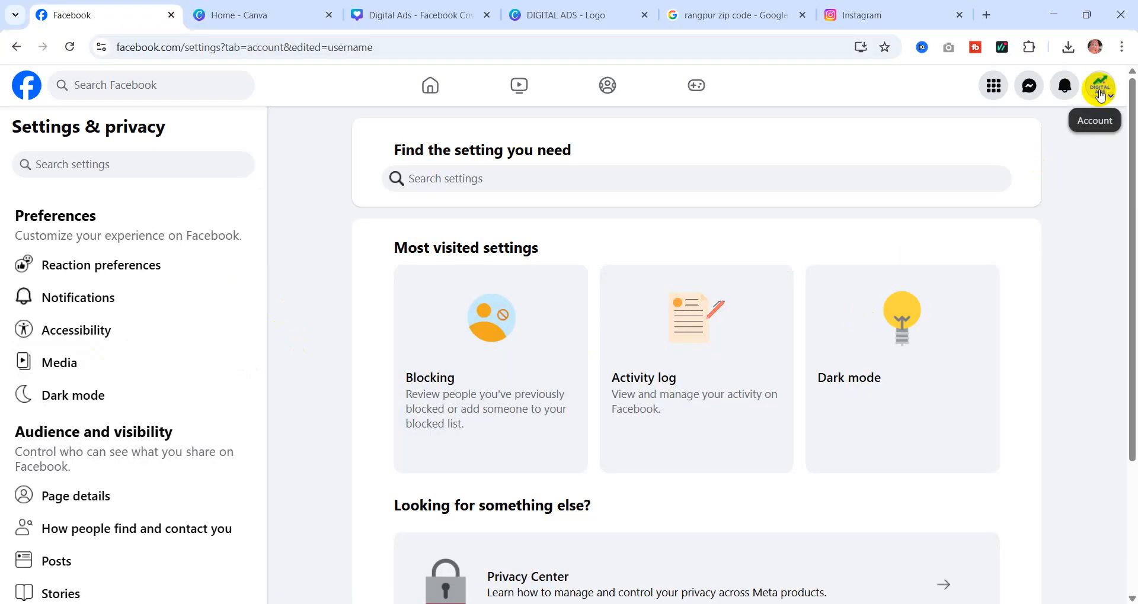
- Return to the managing window, open the Page access settings under Page setup and review the people with Facebook access
{"action": "left_click", "coordinate": [1101, 95]}
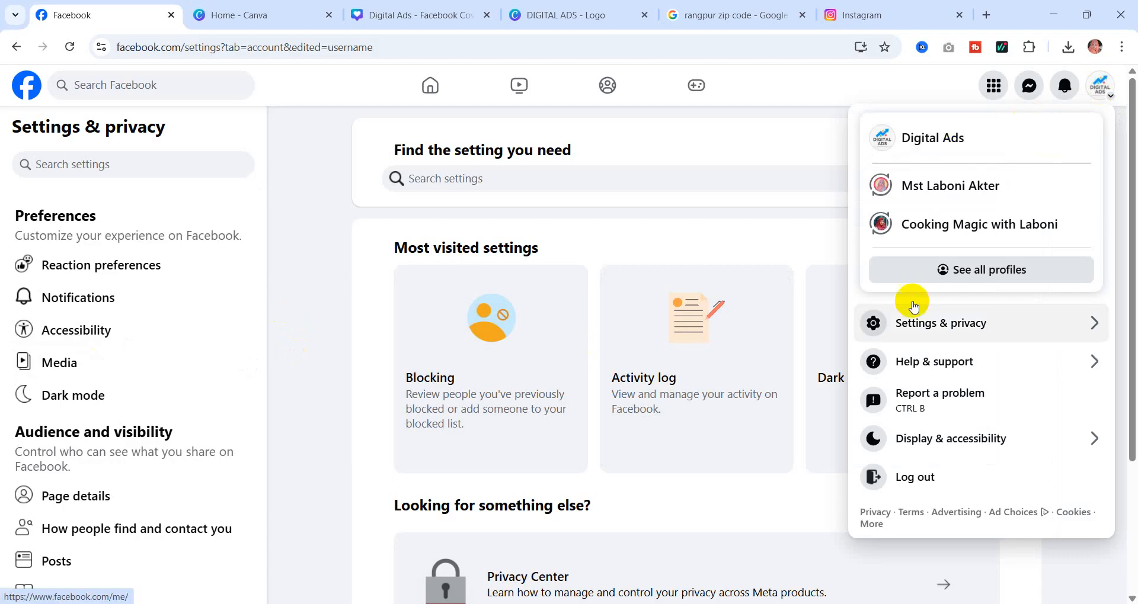
{"action": "left_click", "coordinate": [921, 323]}
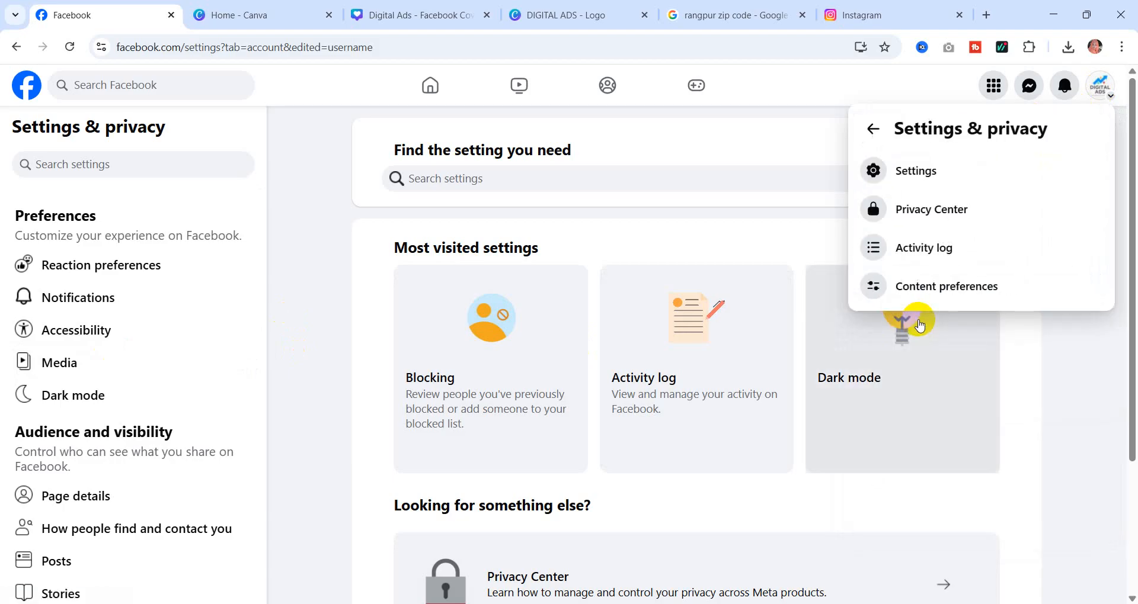
{"action": "left_click", "coordinate": [919, 167]}
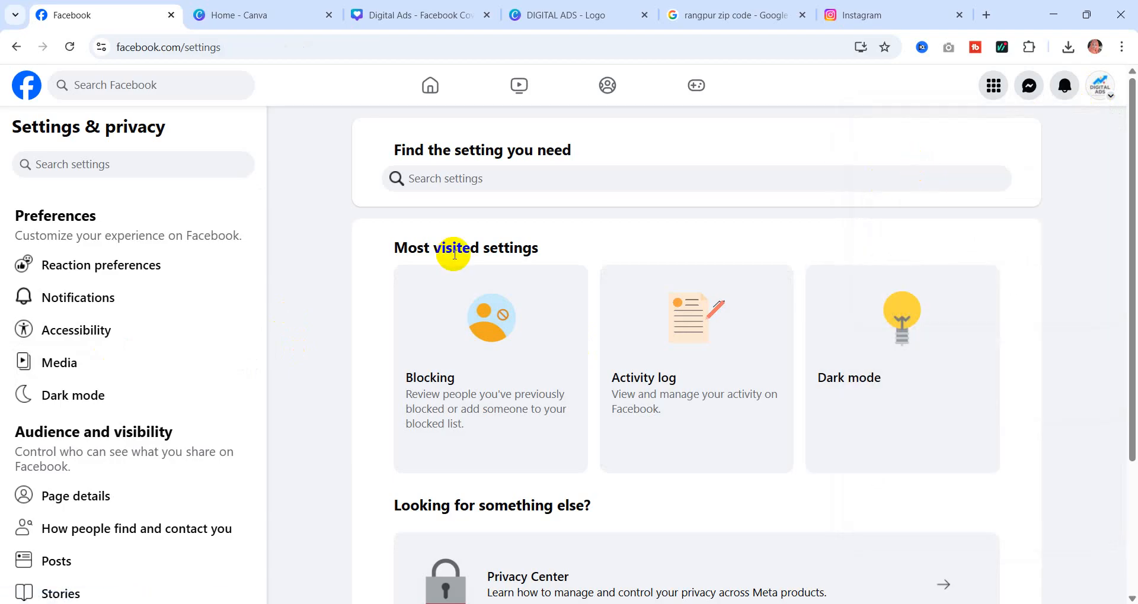
{"action": "left_click", "coordinate": [609, 256]}
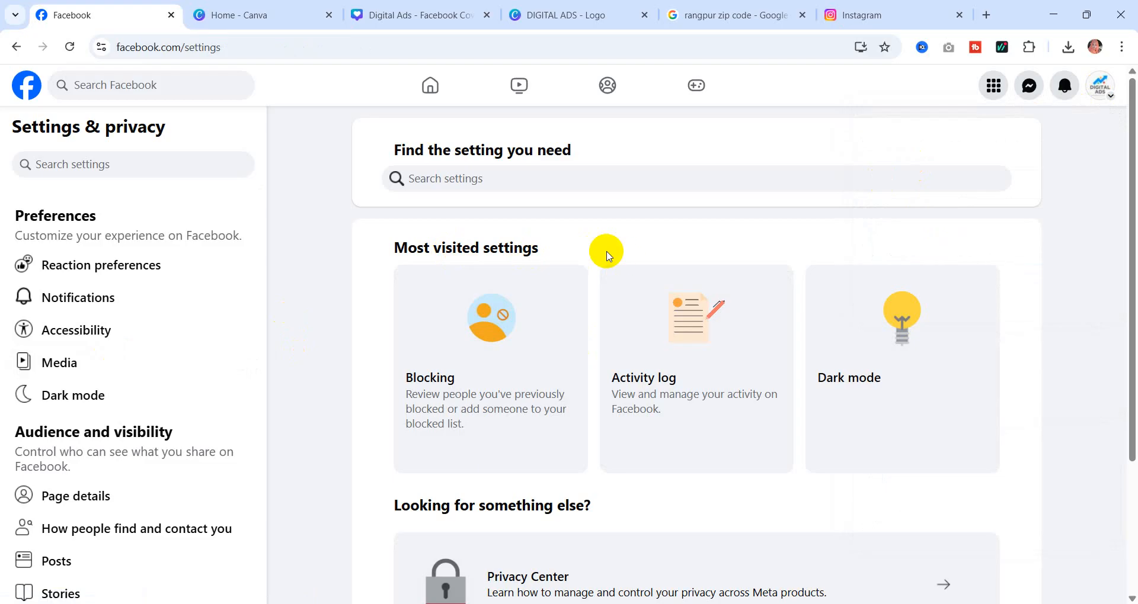
{"action": "scroll", "coordinate": [74, 343], "scroll_direction": "down", "scroll_amount": 3}
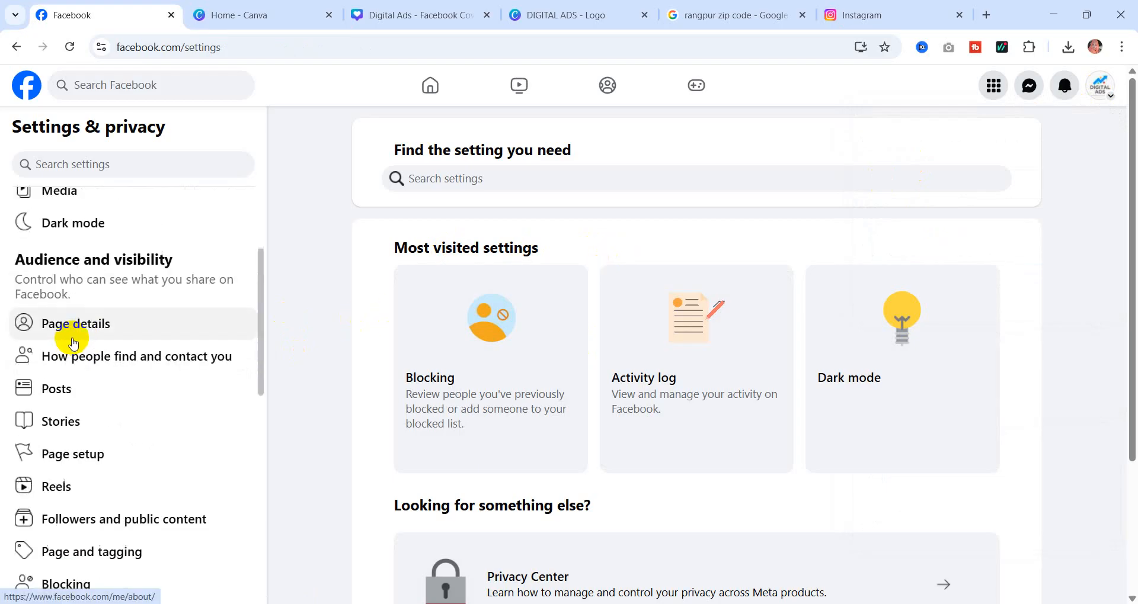
{"action": "left_click", "coordinate": [73, 456]}
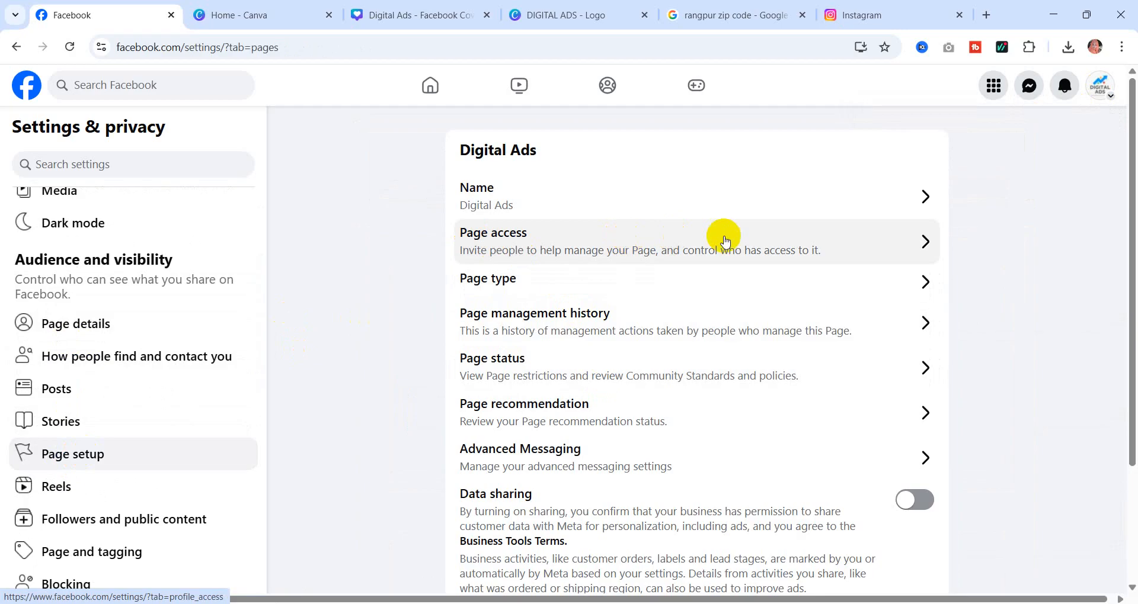
{"action": "left_click", "coordinate": [926, 242]}
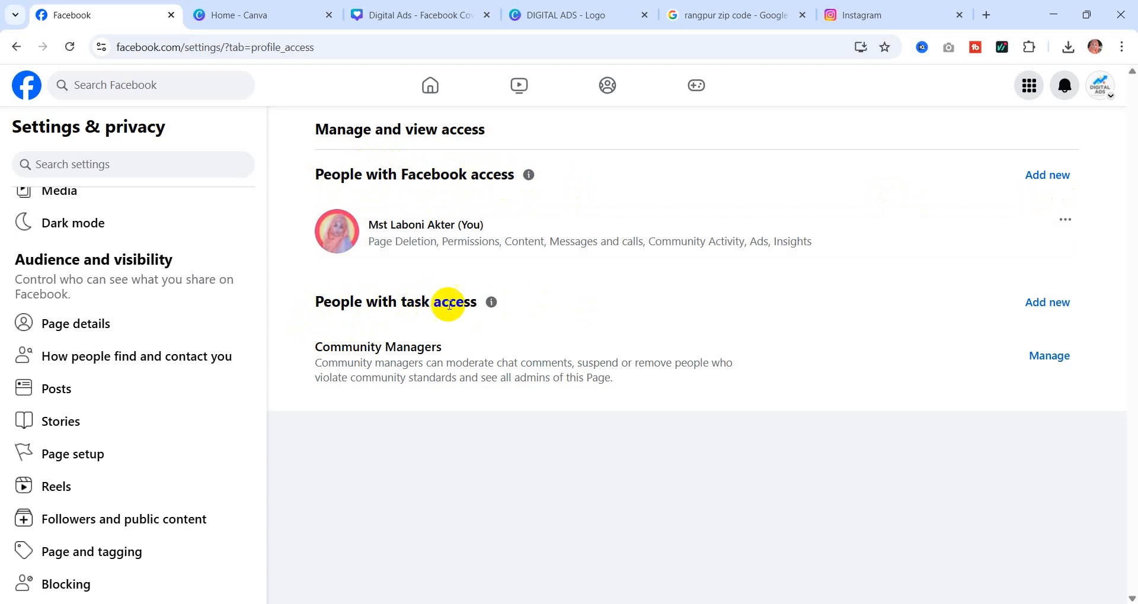
{"action": "left_click_drag", "start_coordinate": [311, 175], "coordinate": [529, 185]}
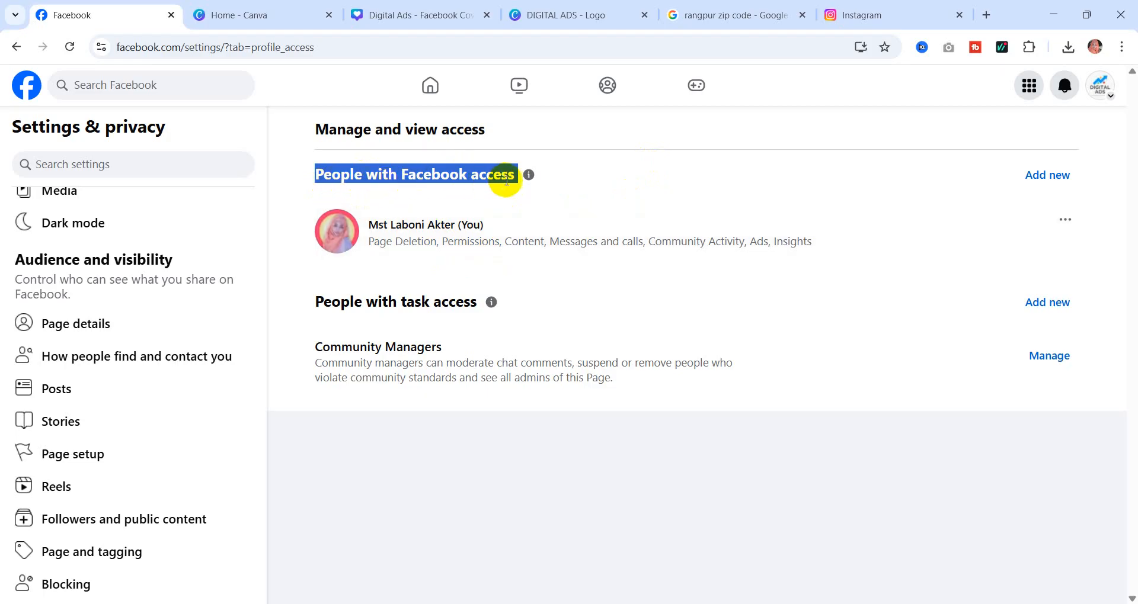
{"action": "left_click", "coordinate": [687, 168]}
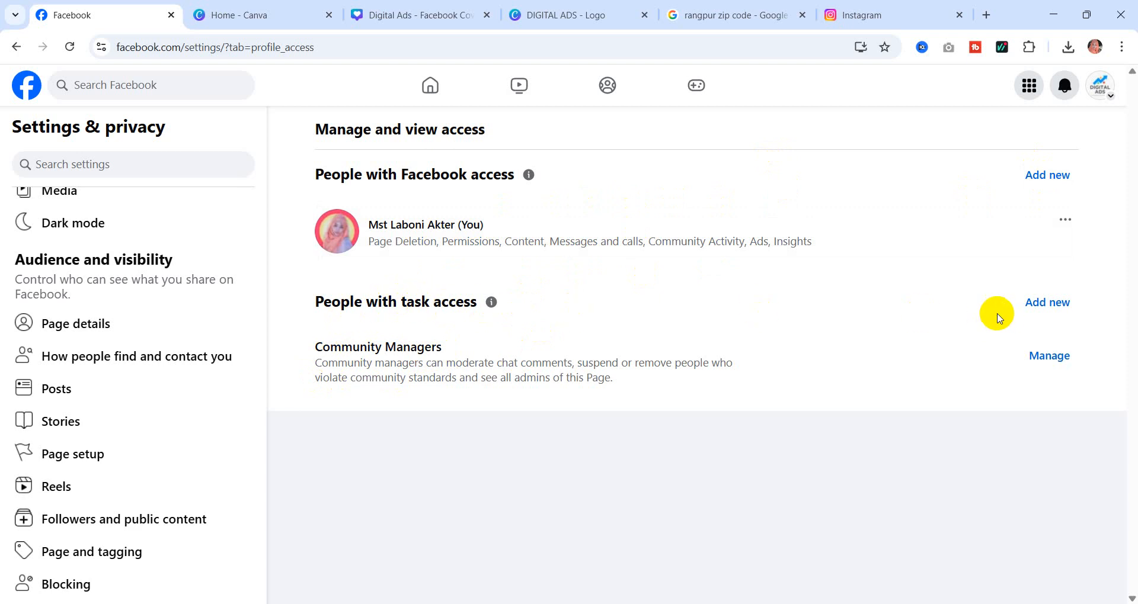
{"action": "double_click", "coordinate": [388, 184]}
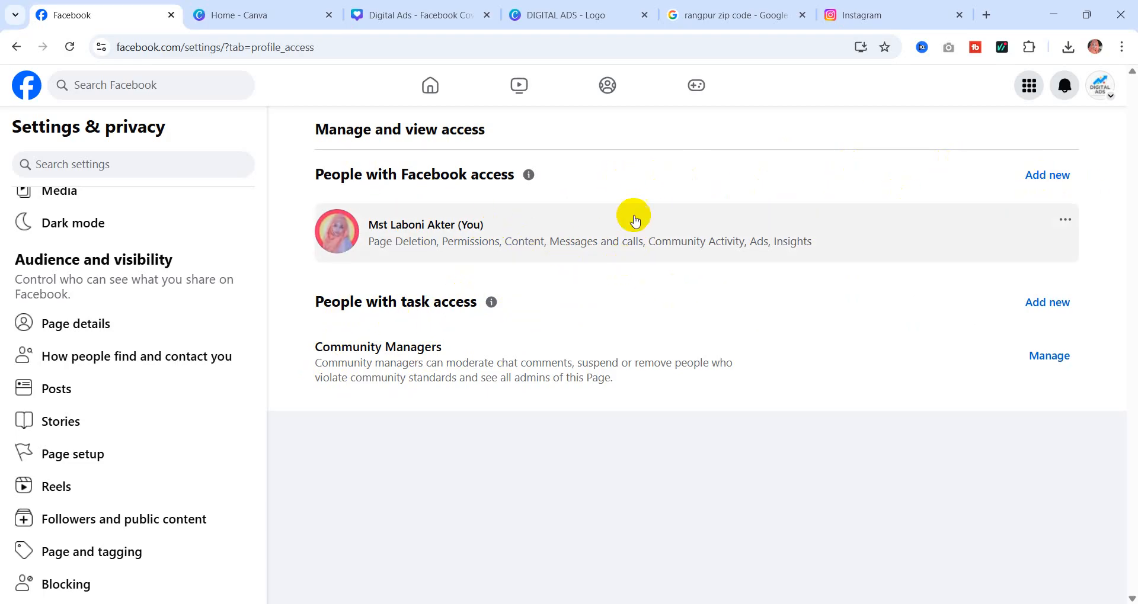
- Start adding a new person with Facebook access, search by the person's name and select the matching profile
{"action": "left_click", "coordinate": [1056, 178]}
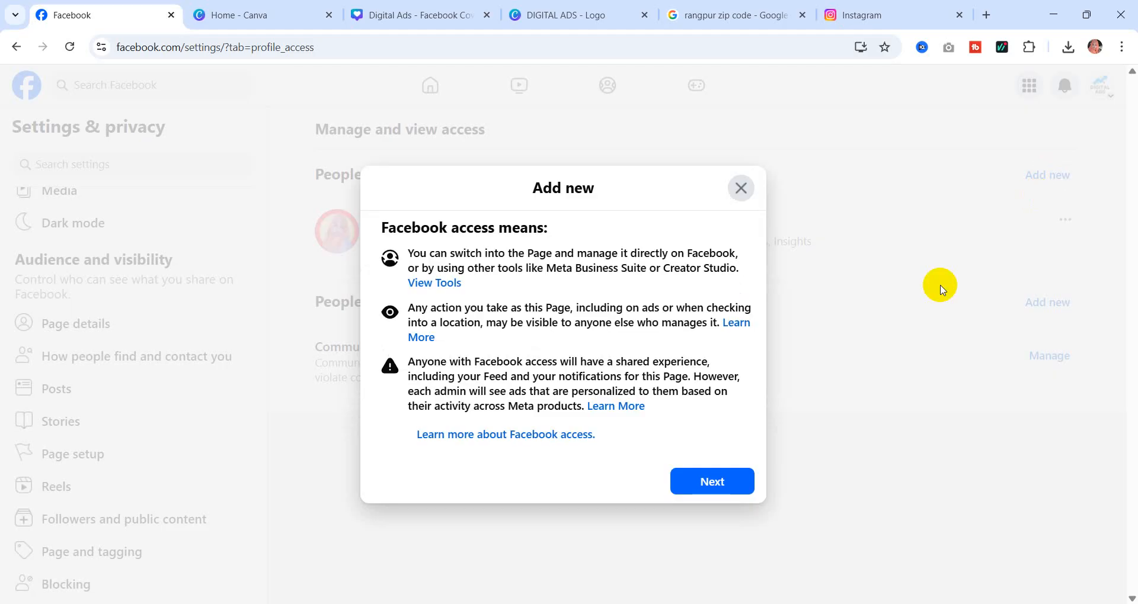
{"action": "left_click", "coordinate": [712, 489]}
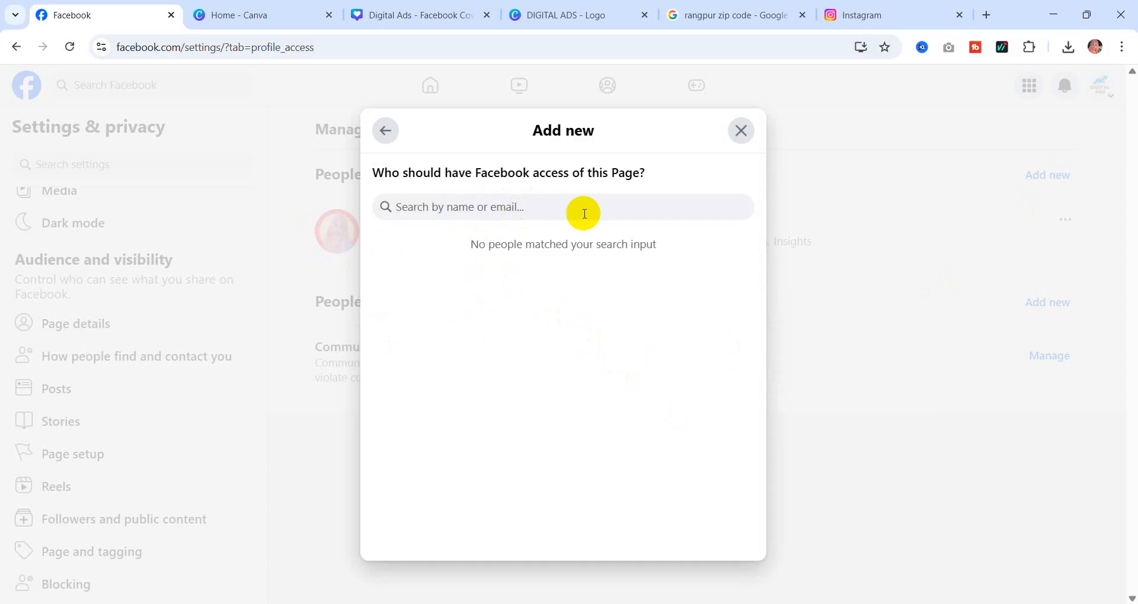
{"action": "type", "text": "Ras"}
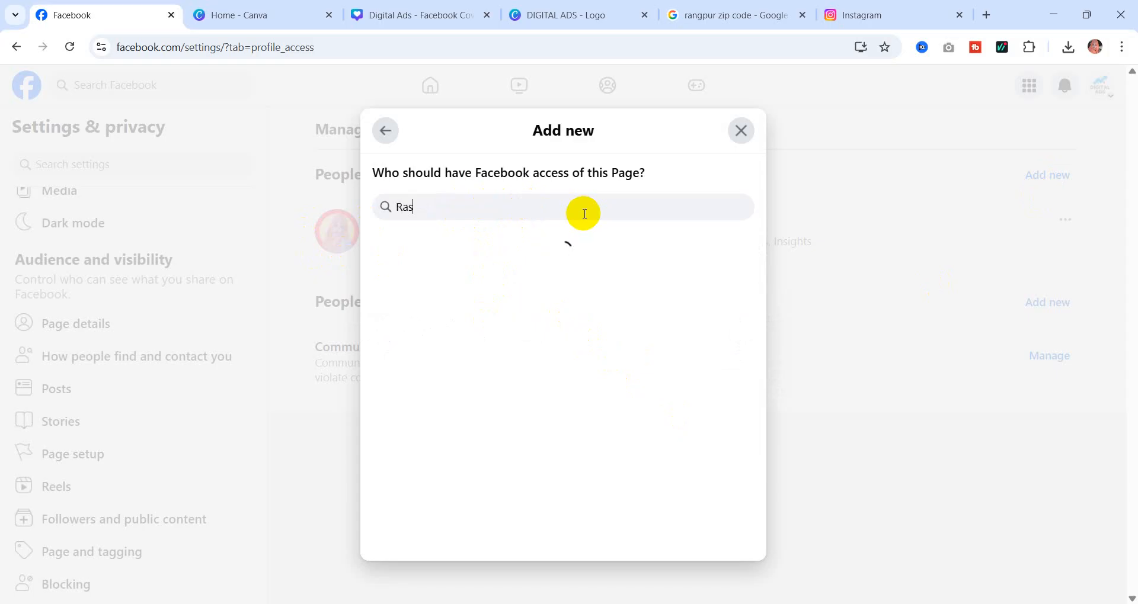
{"action": "type", "text": "s"}
{"action": "key", "text": "BackSpace"}
{"action": "type", "text": "e"}
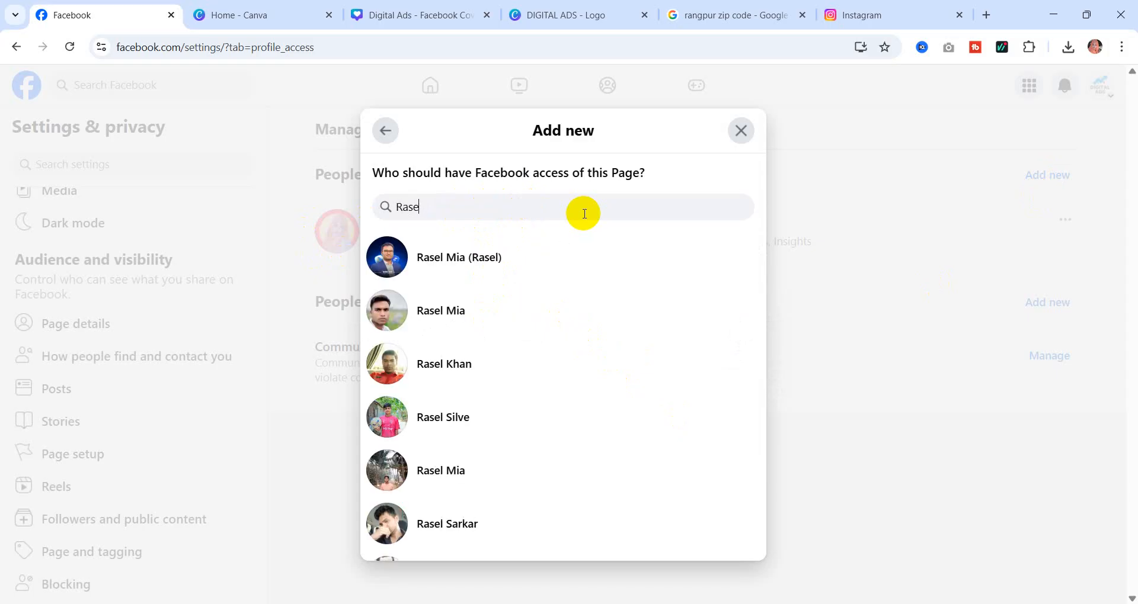
{"action": "type", "text": "l"}
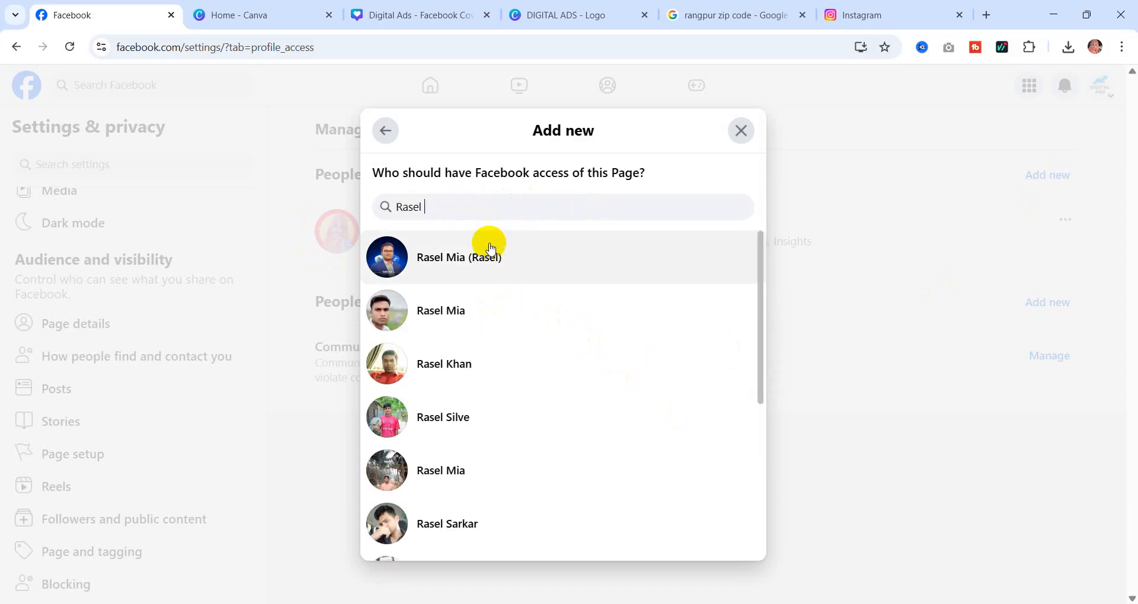
{"action": "left_click", "coordinate": [445, 255]}
- Allow the selected person full control, give access by confirming with the account password, and decline saving the password in the browser
{"action": "scroll", "coordinate": [561, 335], "scroll_direction": "down", "scroll_amount": 2}
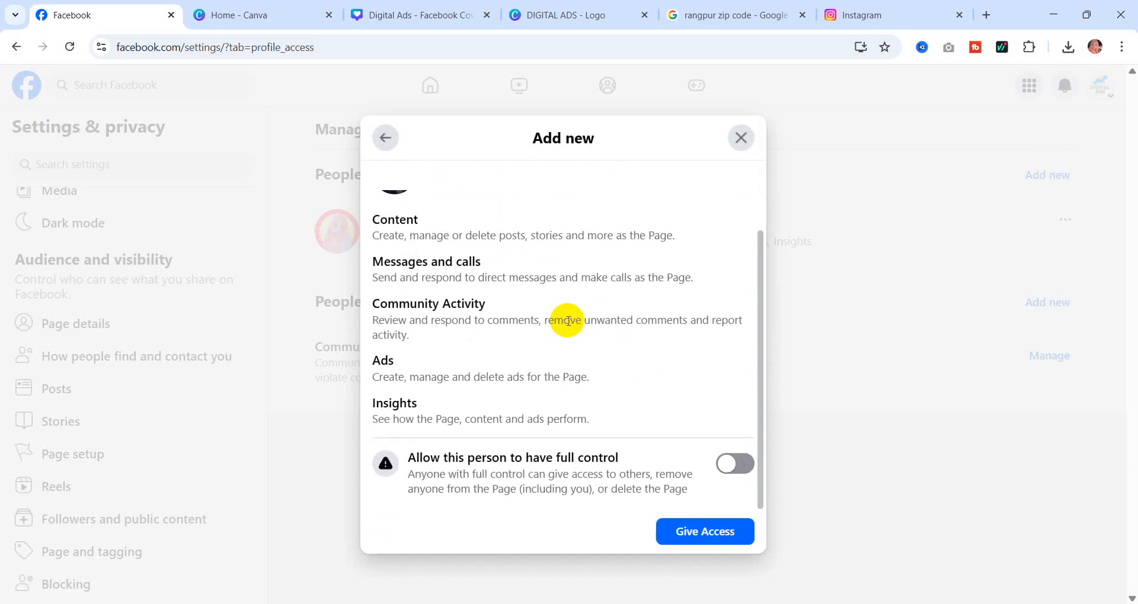
{"action": "scroll", "coordinate": [495, 289], "scroll_direction": "up", "scroll_amount": 2}
{"action": "scroll", "coordinate": [594, 264], "scroll_direction": "down", "scroll_amount": 1}
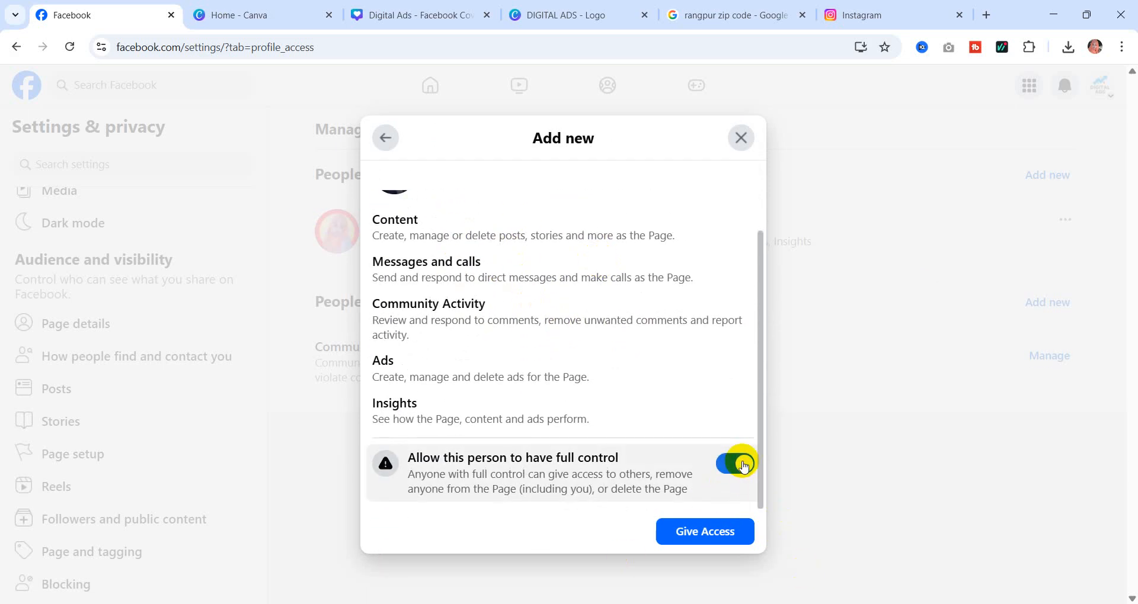
{"action": "left_click", "coordinate": [701, 532]}
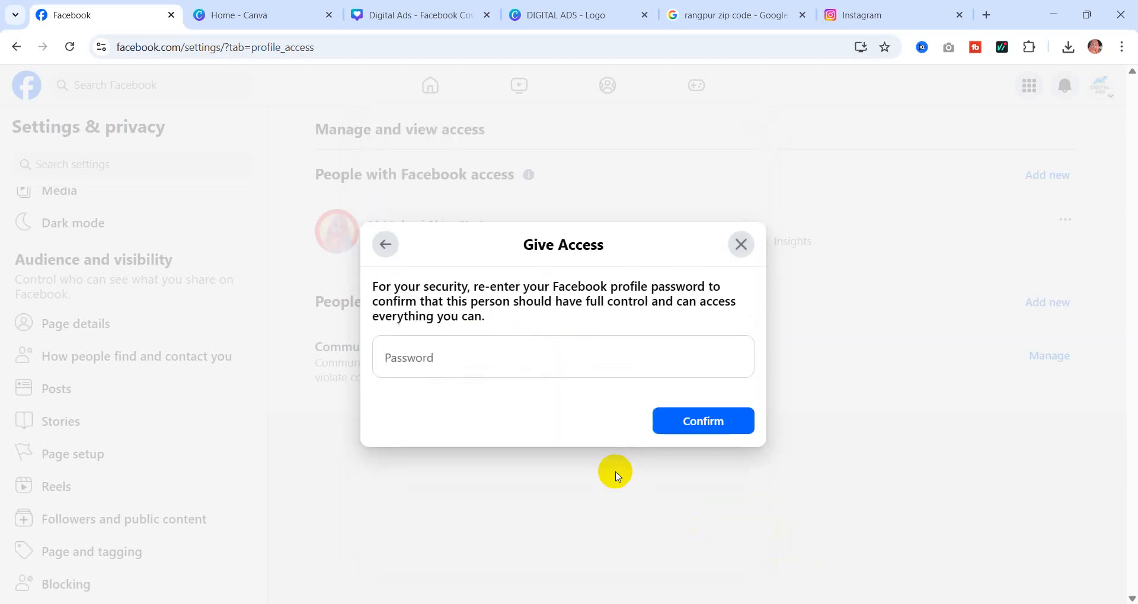
{"action": "left_click", "coordinate": [420, 358]}
{"action": "left_click", "coordinate": [496, 418]}
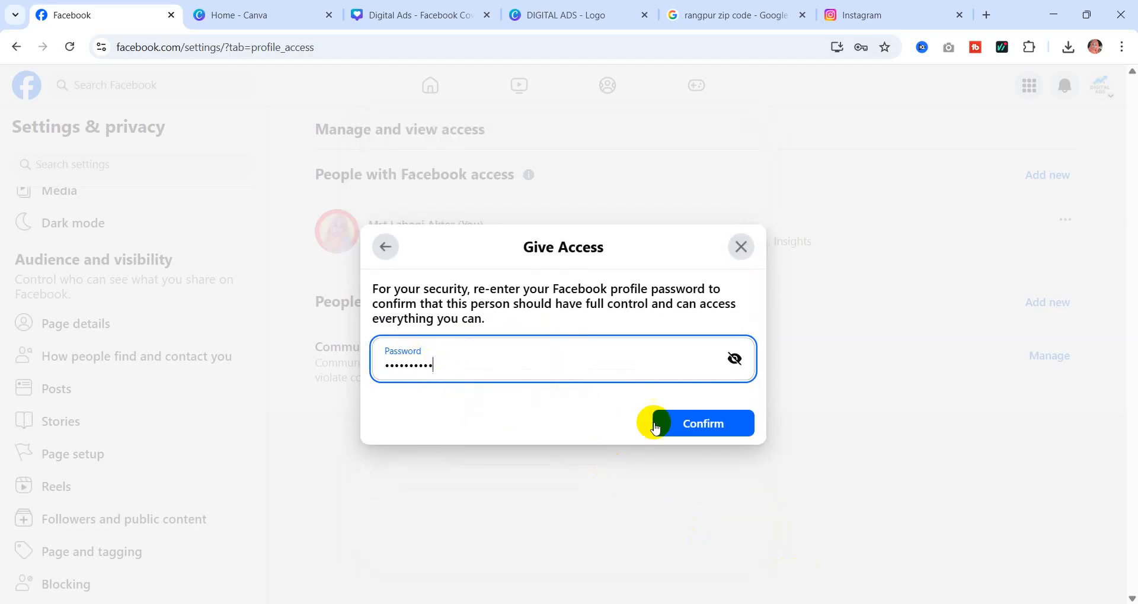
{"action": "left_click", "coordinate": [705, 430]}
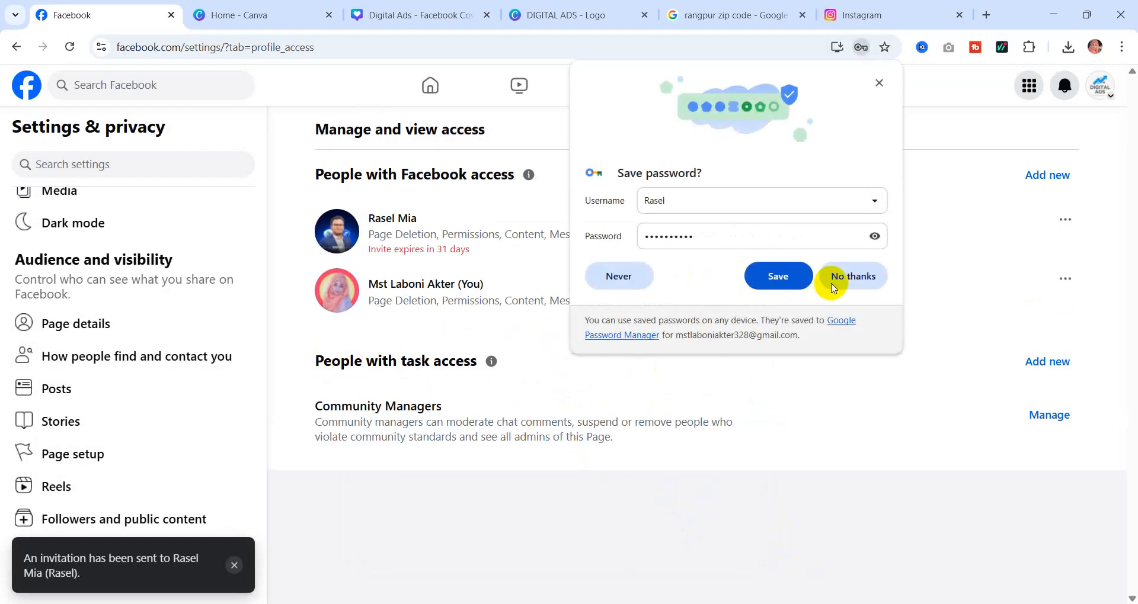
{"action": "left_click", "coordinate": [863, 274]}
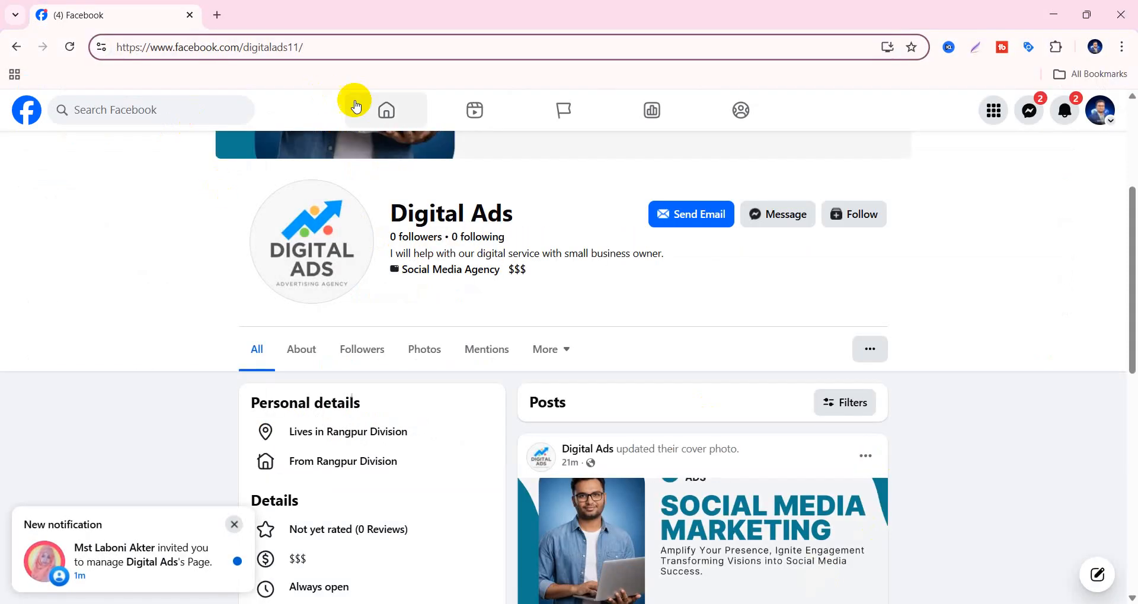
- In the invited person's browser window, open the notification inviting them to manage Digital Ads and reload the page to load the invite
{"action": "left_click", "coordinate": [389, 110]}
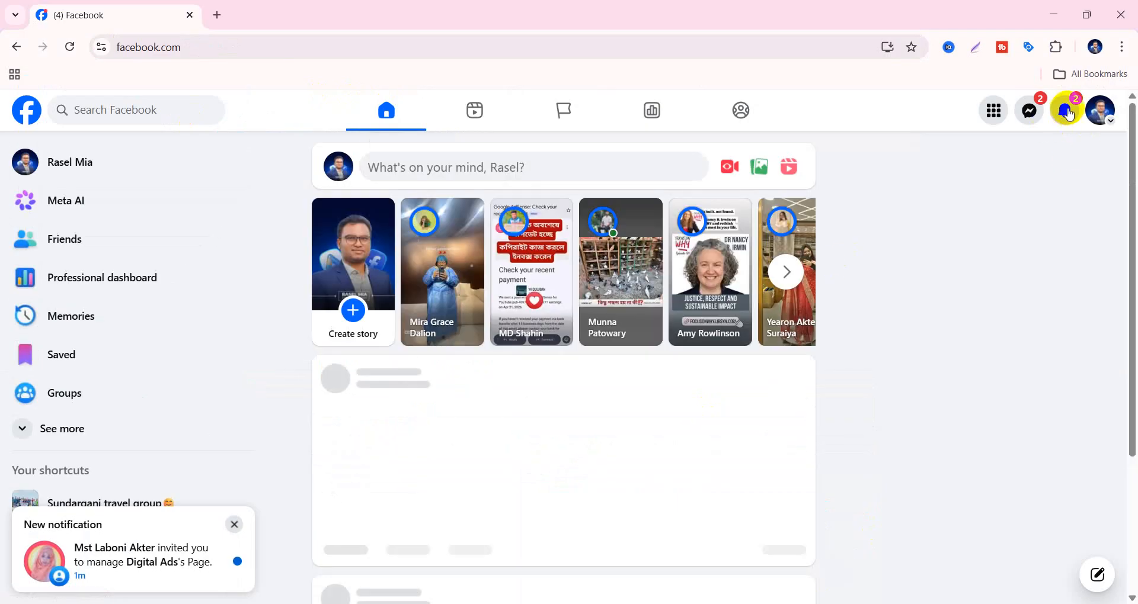
{"action": "left_click", "coordinate": [1065, 110]}
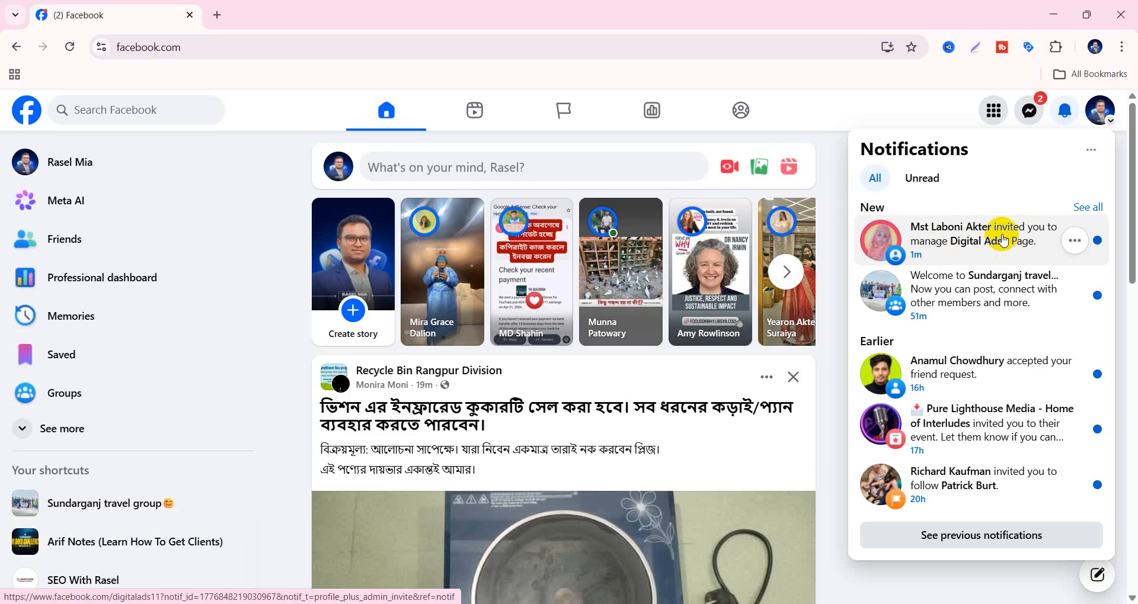
{"action": "left_click", "coordinate": [1003, 240]}
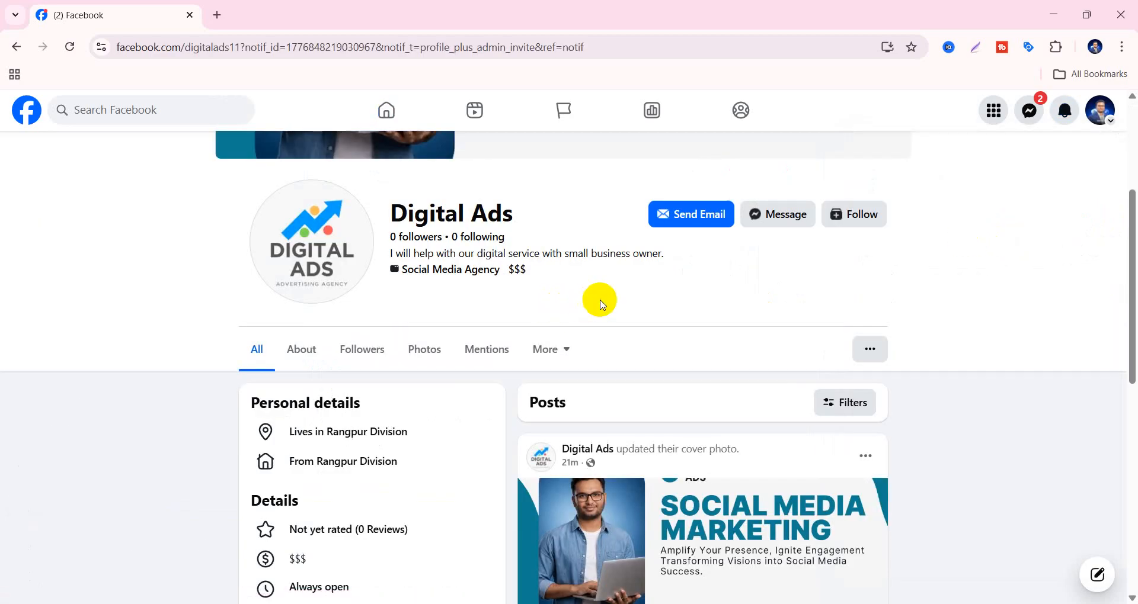
{"action": "scroll", "coordinate": [601, 301], "scroll_direction": "down", "scroll_amount": 7}
{"action": "scroll", "coordinate": [593, 303], "scroll_direction": "up", "scroll_amount": 10}
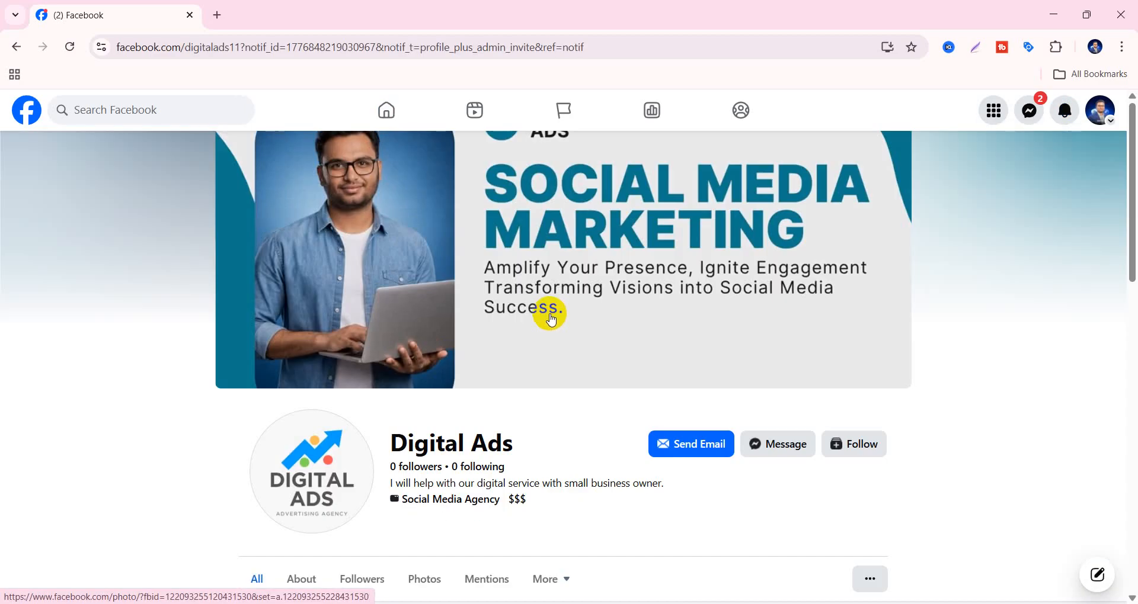
{"action": "scroll", "coordinate": [551, 320], "scroll_direction": "down", "scroll_amount": 6}
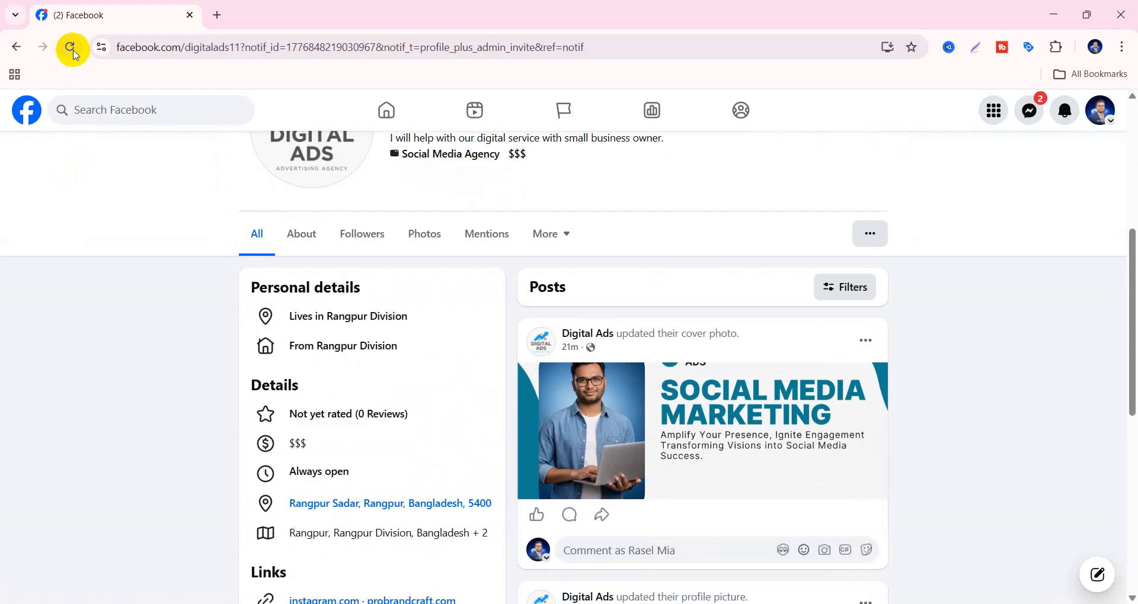
{"action": "left_click", "coordinate": [72, 48]}
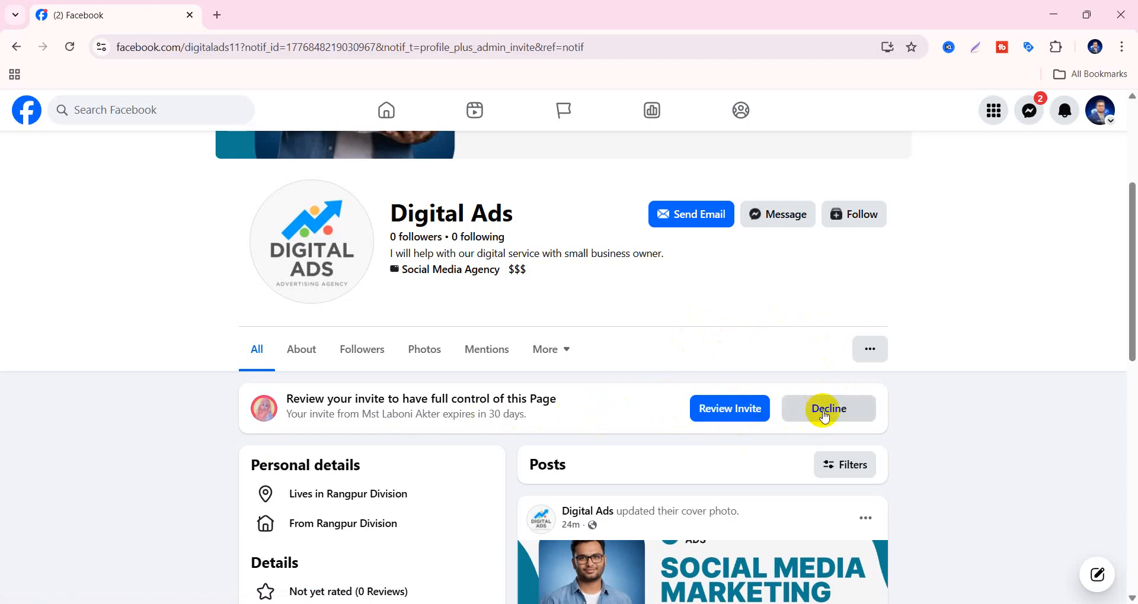
- Review the full-control permissions in the Digital Ads invite and accept full control of the page
{"action": "left_click", "coordinate": [722, 414]}
{"action": "scroll", "coordinate": [559, 356], "scroll_direction": "down", "scroll_amount": 2}
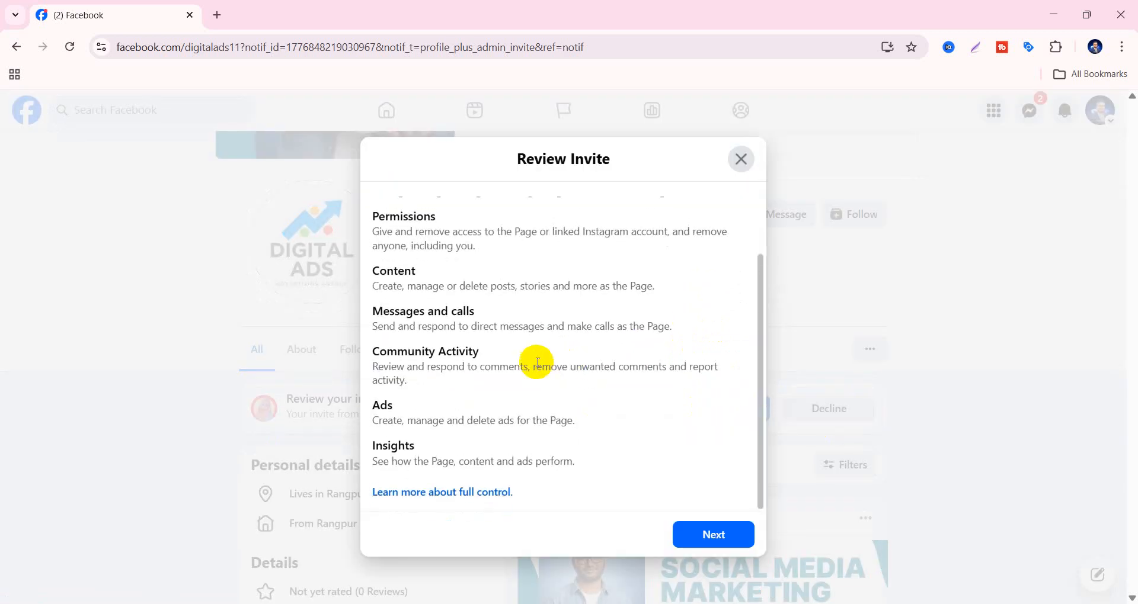
{"action": "scroll", "coordinate": [537, 362], "scroll_direction": "up", "scroll_amount": 2}
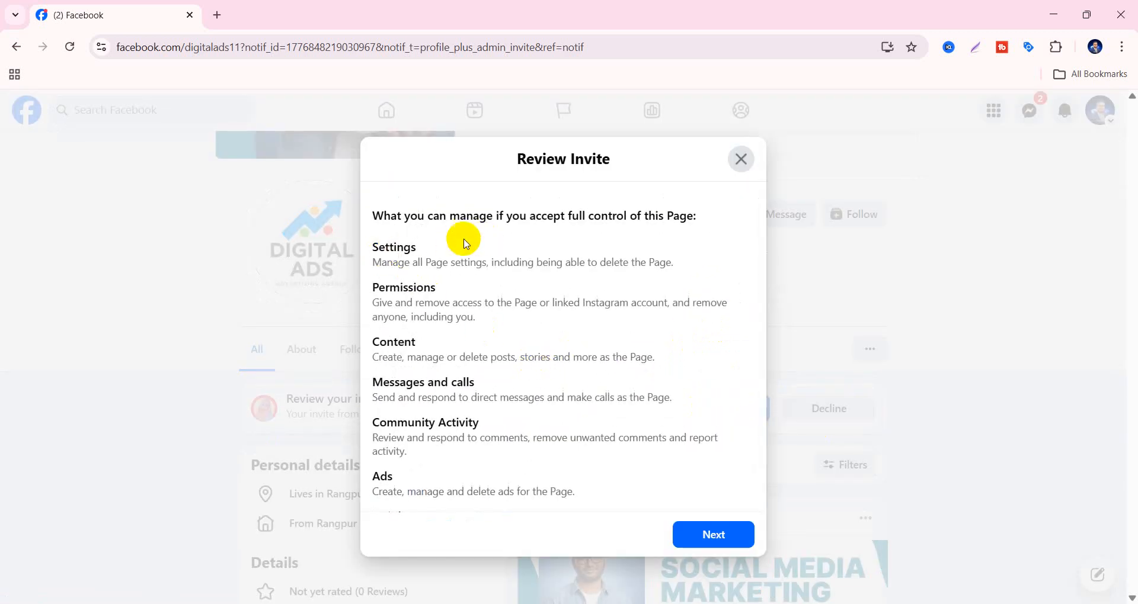
{"action": "scroll", "coordinate": [466, 243], "scroll_direction": "down", "scroll_amount": 2}
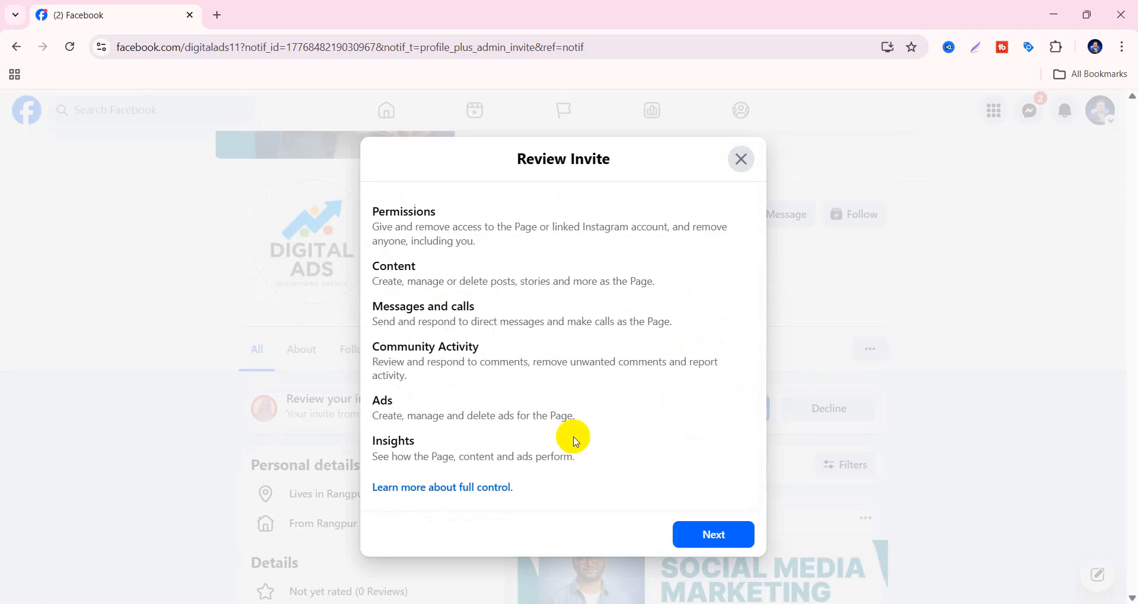
{"action": "left_click", "coordinate": [721, 537]}
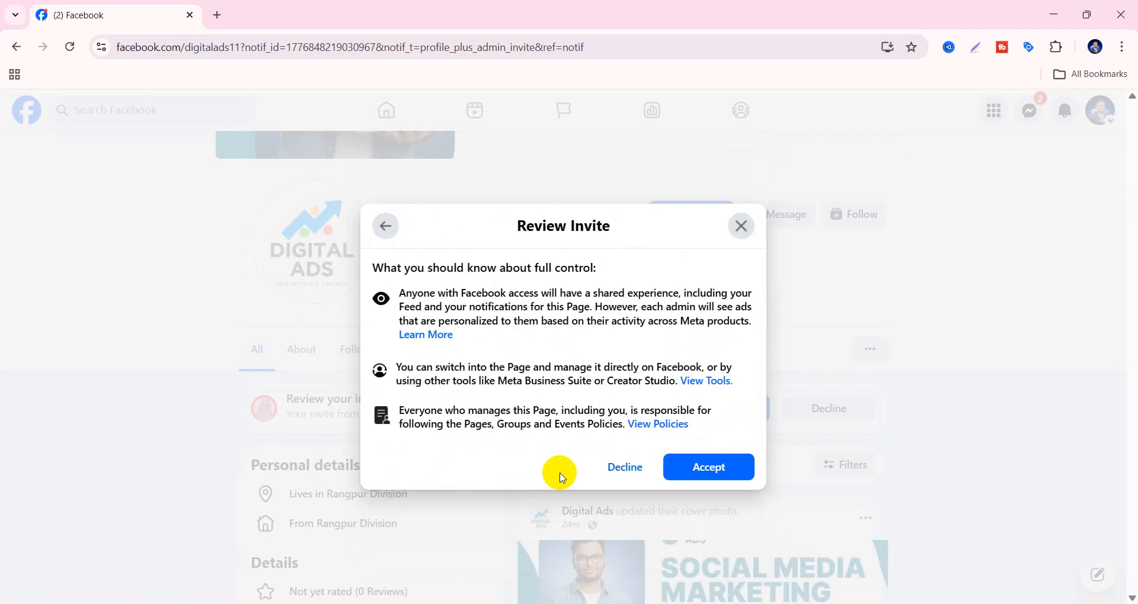
{"action": "left_click", "coordinate": [692, 465]}
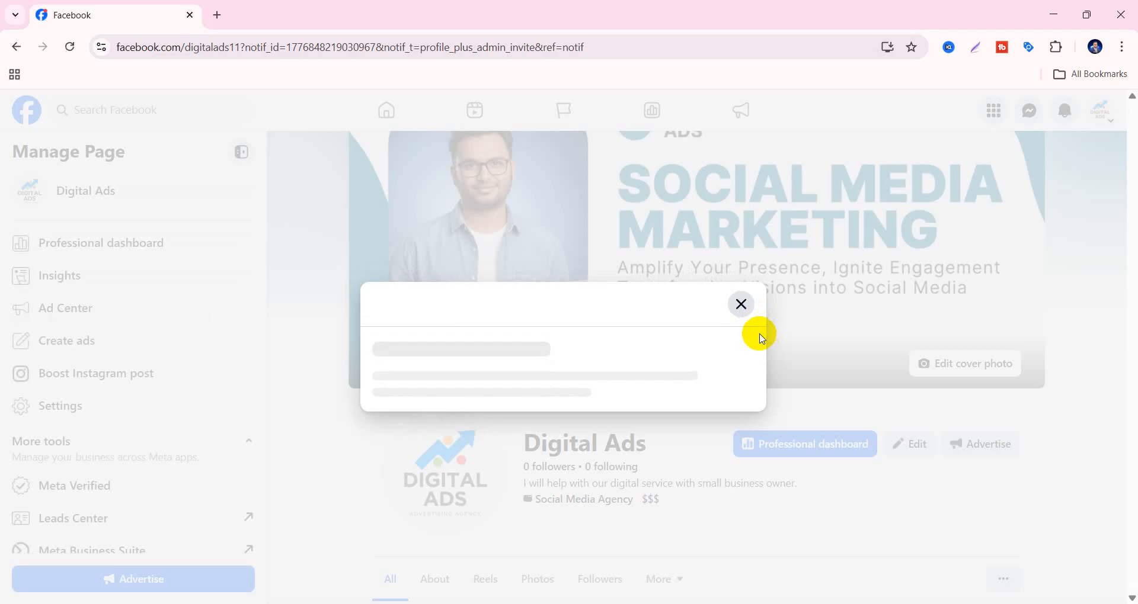
{"action": "left_click", "coordinate": [566, 448]}
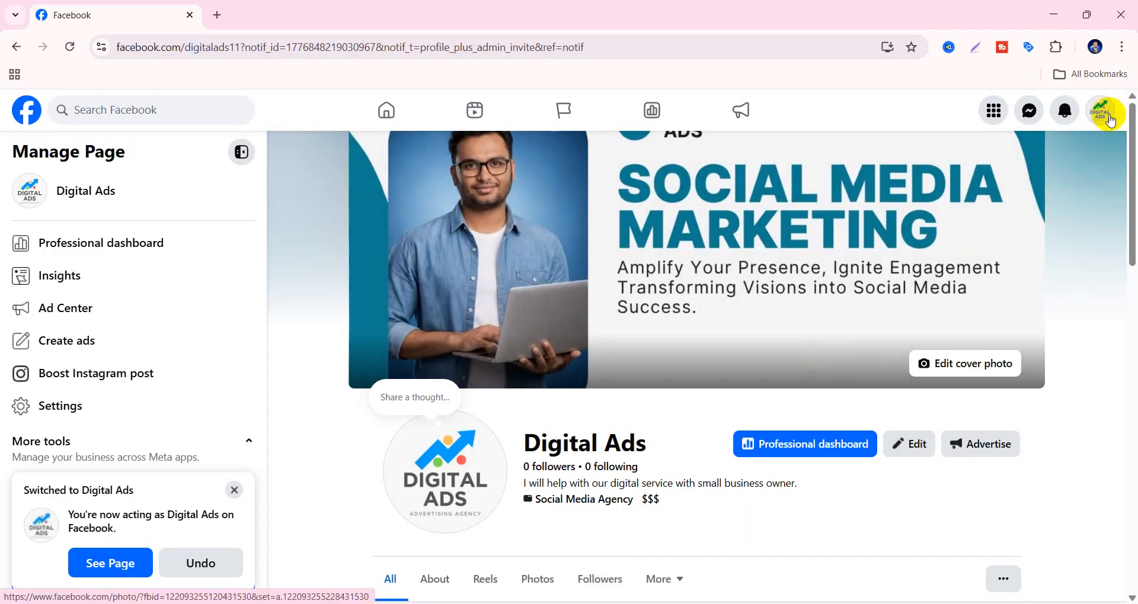
- Open the Digital Ads page from the account's profiles and go to its general settings under Settings & privacy
{"action": "left_click", "coordinate": [1096, 111]}
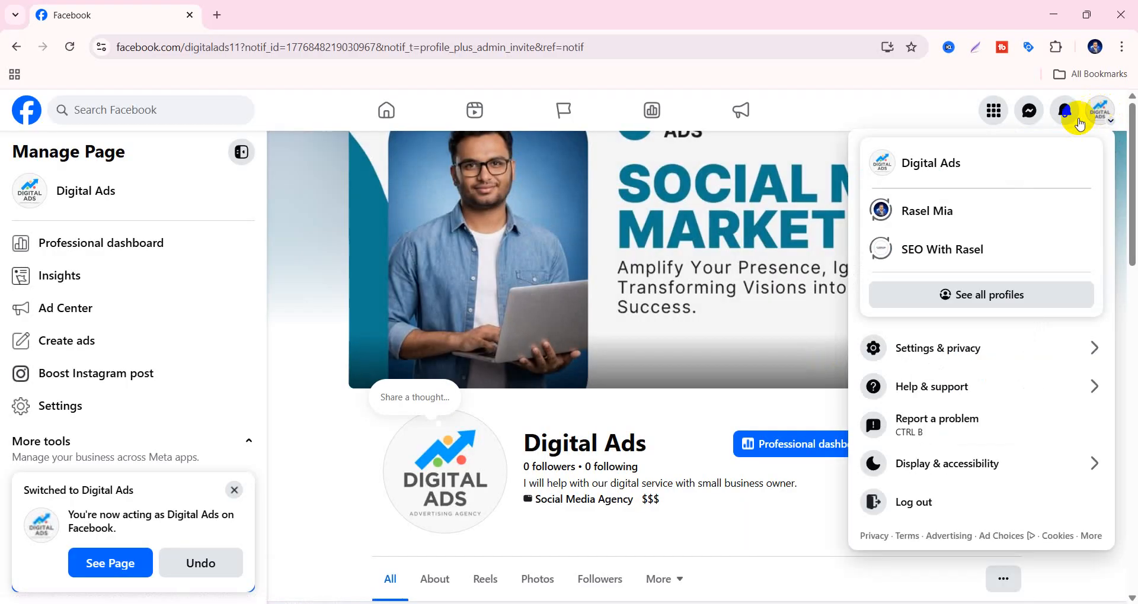
{"action": "left_click", "coordinate": [912, 166]}
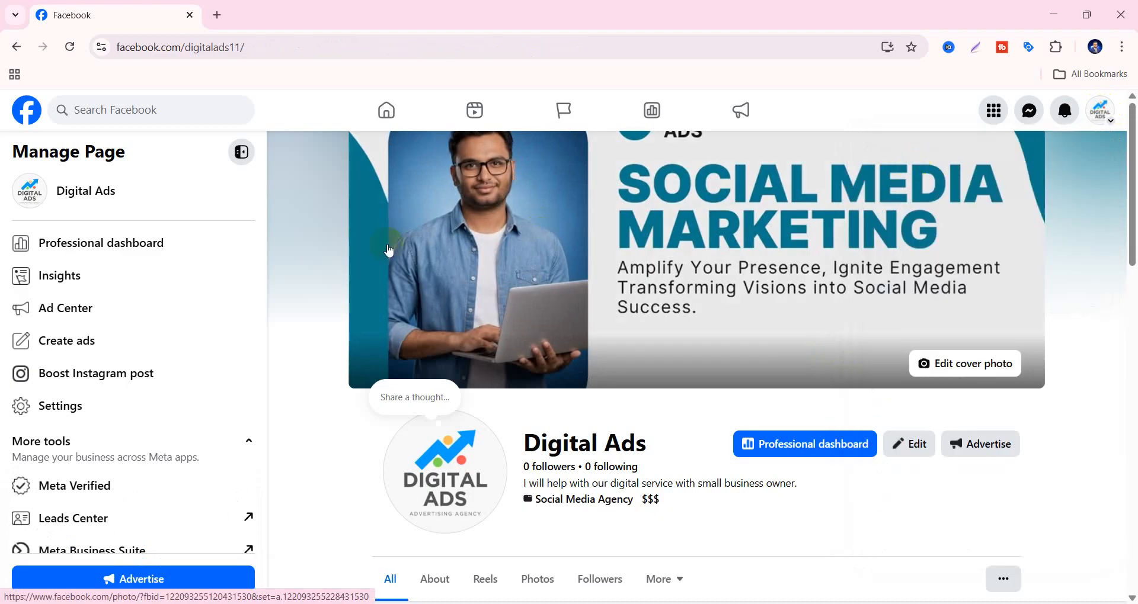
{"action": "left_click", "coordinate": [1099, 112]}
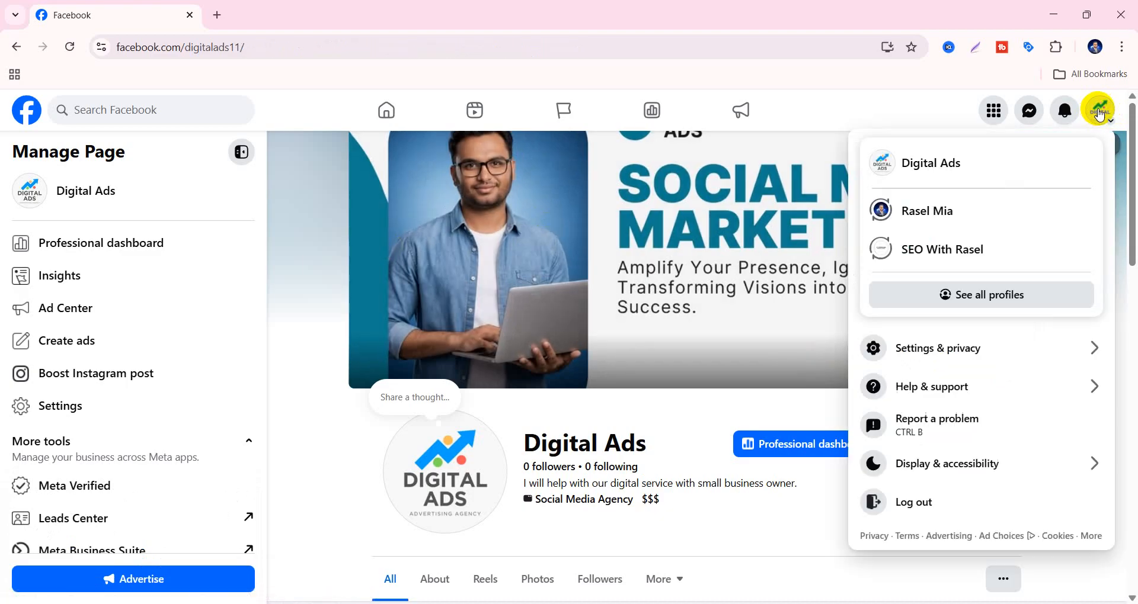
{"action": "left_click", "coordinate": [945, 349]}
{"action": "left_click", "coordinate": [960, 202]}
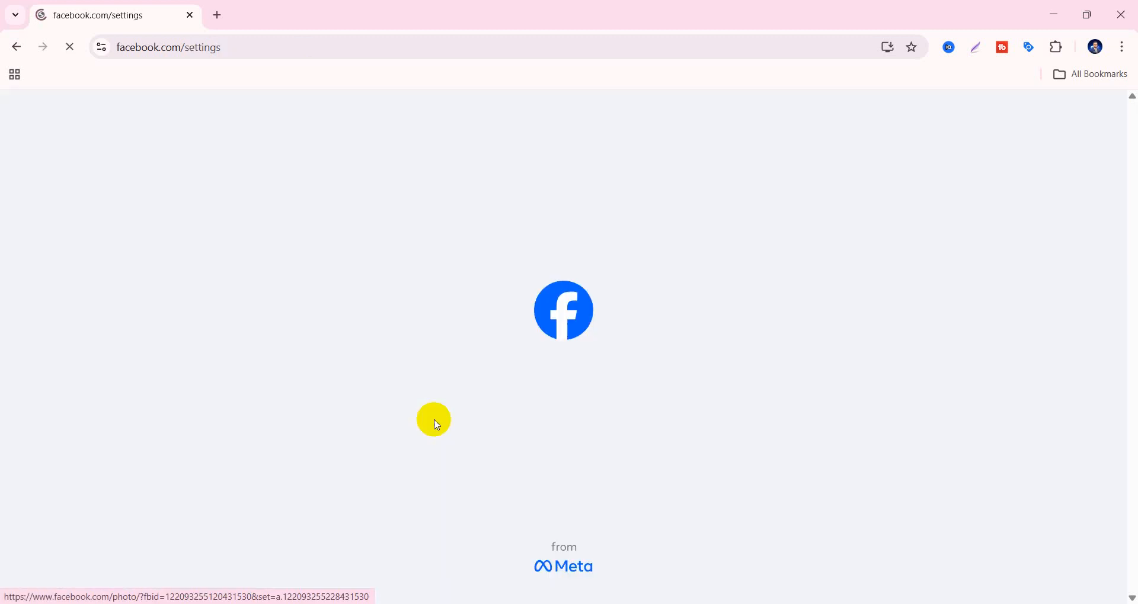
- Open Page access under Page setup and check the access options for the other person with Facebook access
{"action": "scroll", "coordinate": [123, 421], "scroll_direction": "down", "scroll_amount": 2}
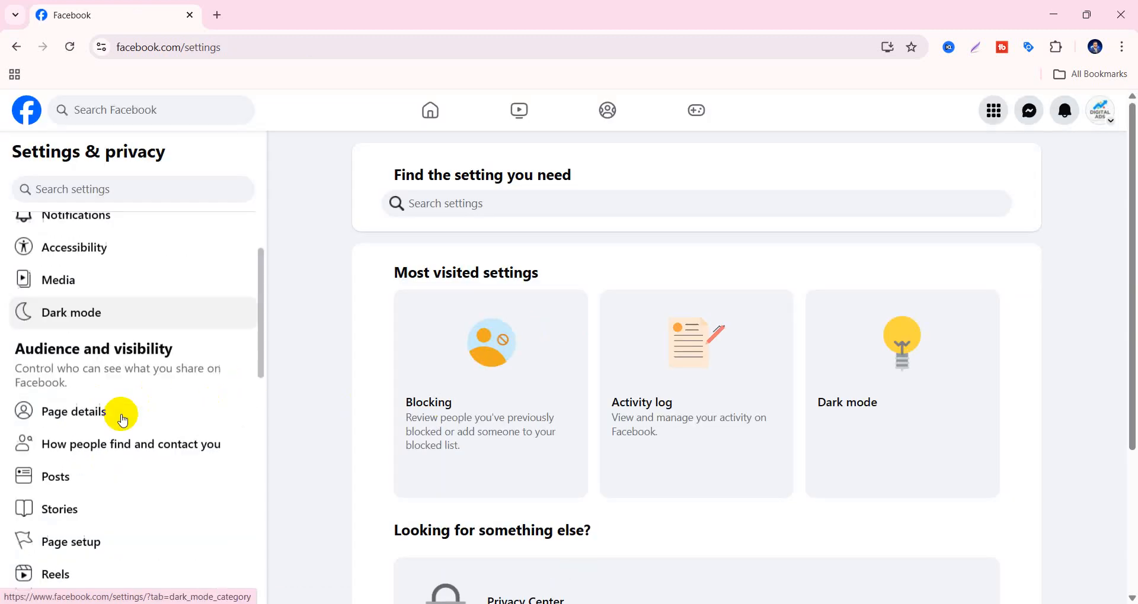
{"action": "scroll", "coordinate": [123, 421], "scroll_direction": "down", "scroll_amount": 1}
{"action": "left_click", "coordinate": [71, 475]}
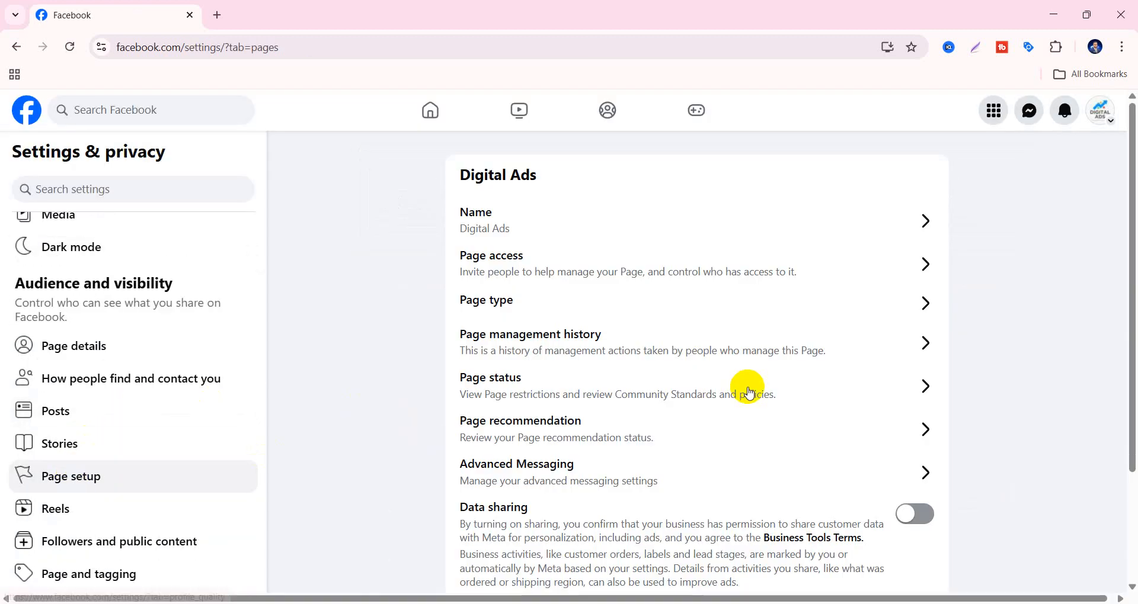
{"action": "left_click", "coordinate": [507, 266]}
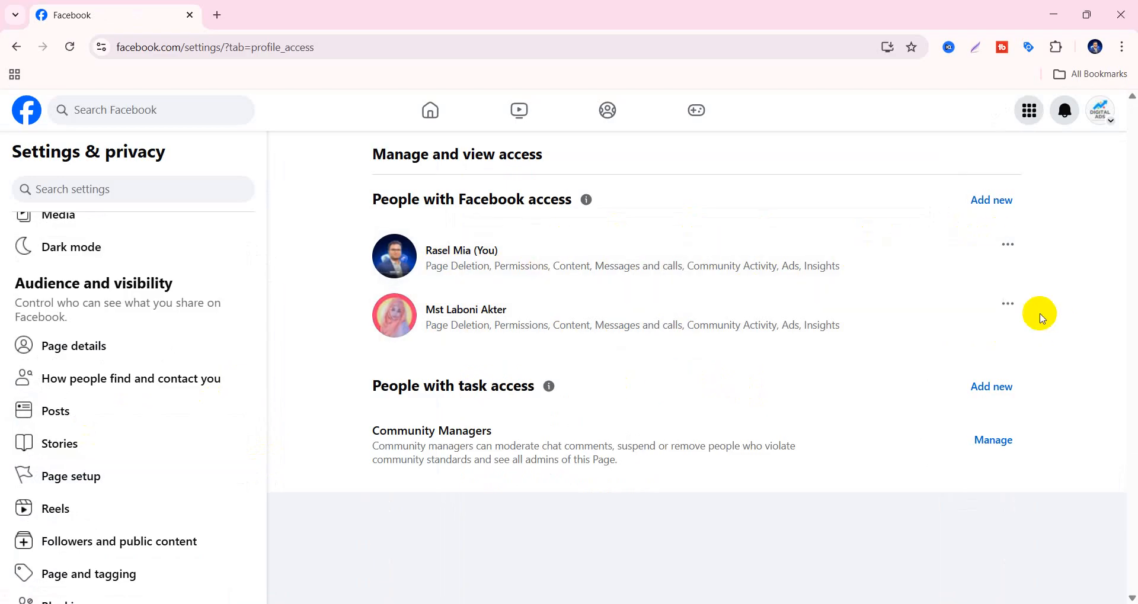
{"action": "left_click", "coordinate": [1010, 305]}
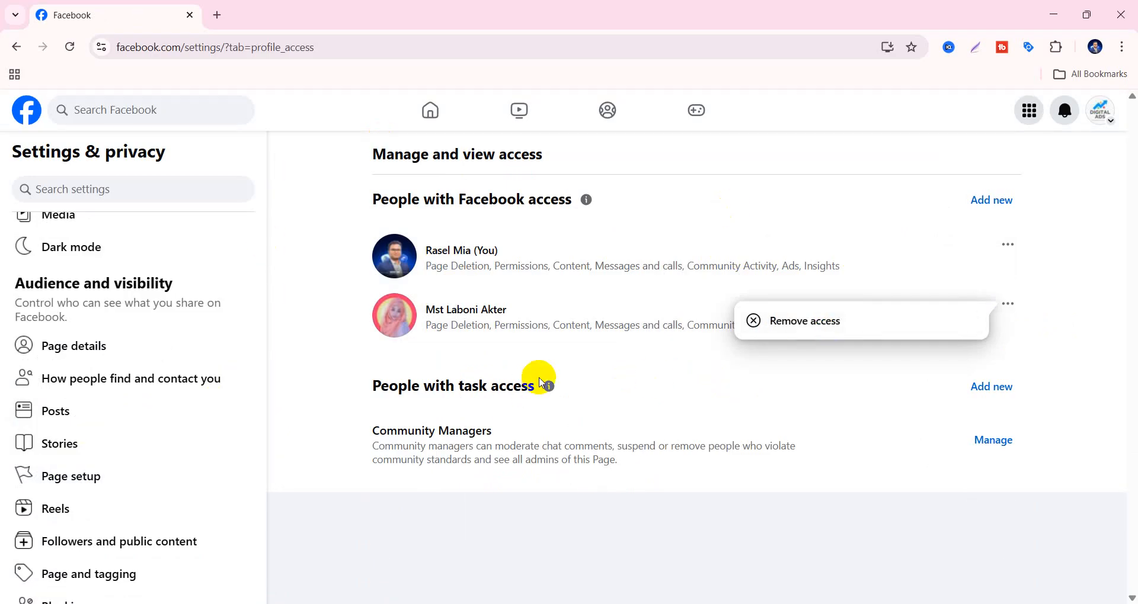
{"action": "left_click", "coordinate": [319, 159]}
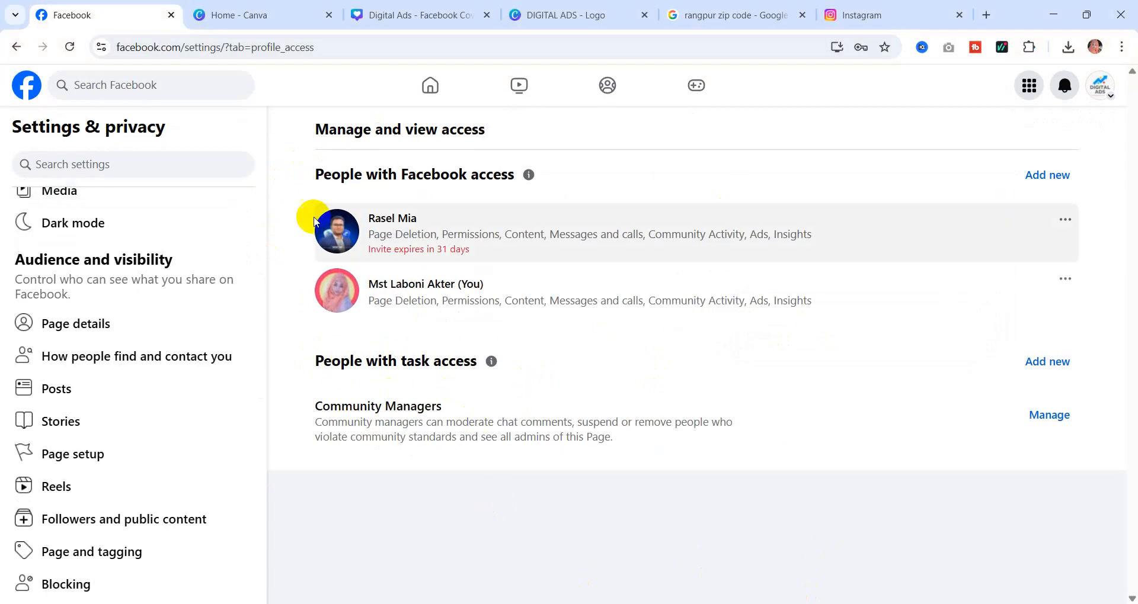
- In the original managing window, go to the home feed, open the Professional dashboard and review its insights, content, monetization and engagement sections
{"action": "left_click", "coordinate": [429, 85]}
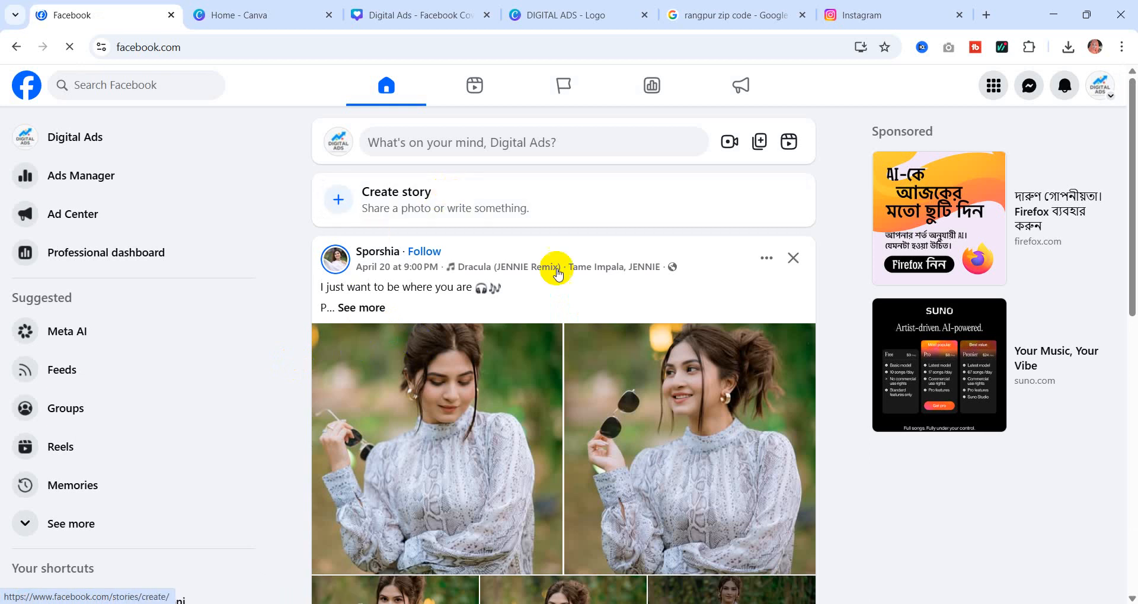
{"action": "left_click", "coordinate": [132, 259]}
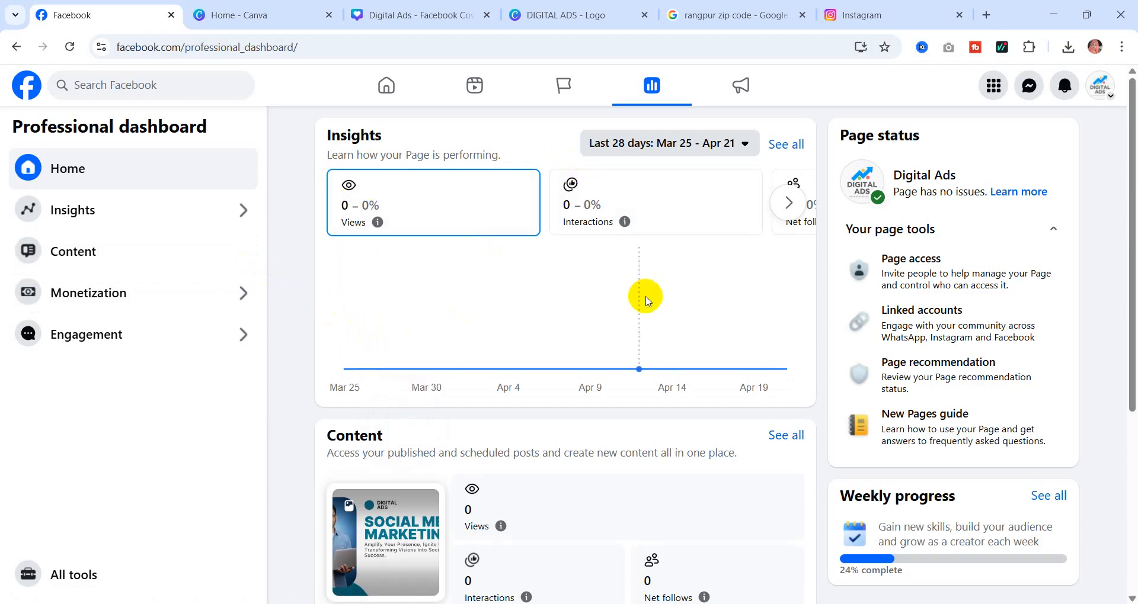
{"action": "scroll", "coordinate": [506, 299], "scroll_direction": "down", "scroll_amount": 5}
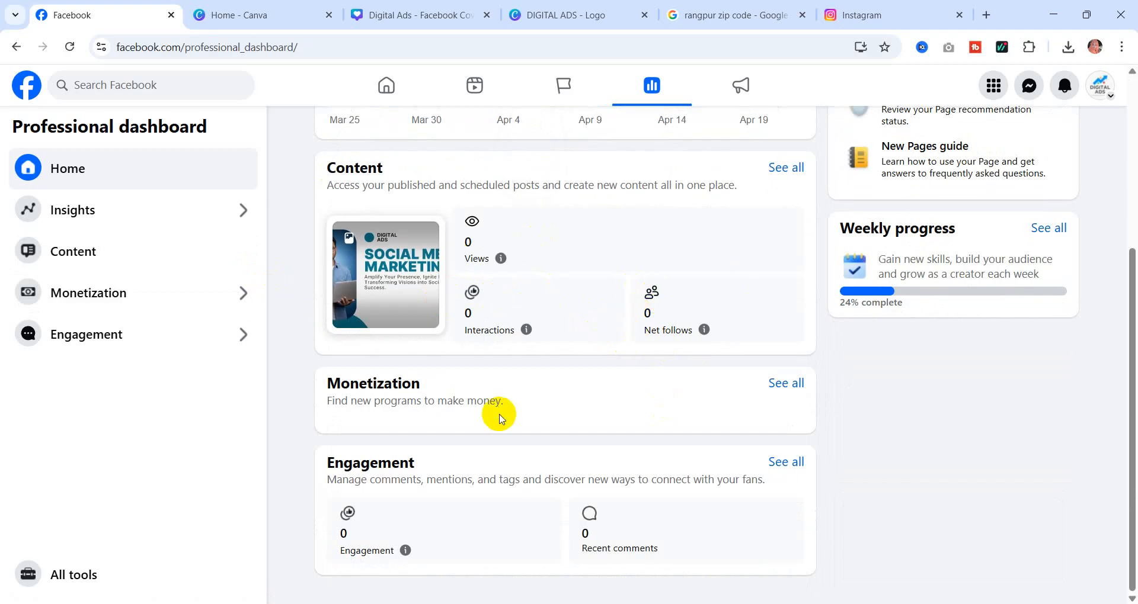
- Review the professional dashboard overview and check the eligibility criteria for Stars monetization
{"action": "scroll", "coordinate": [496, 413], "scroll_direction": "up", "scroll_amount": 5}
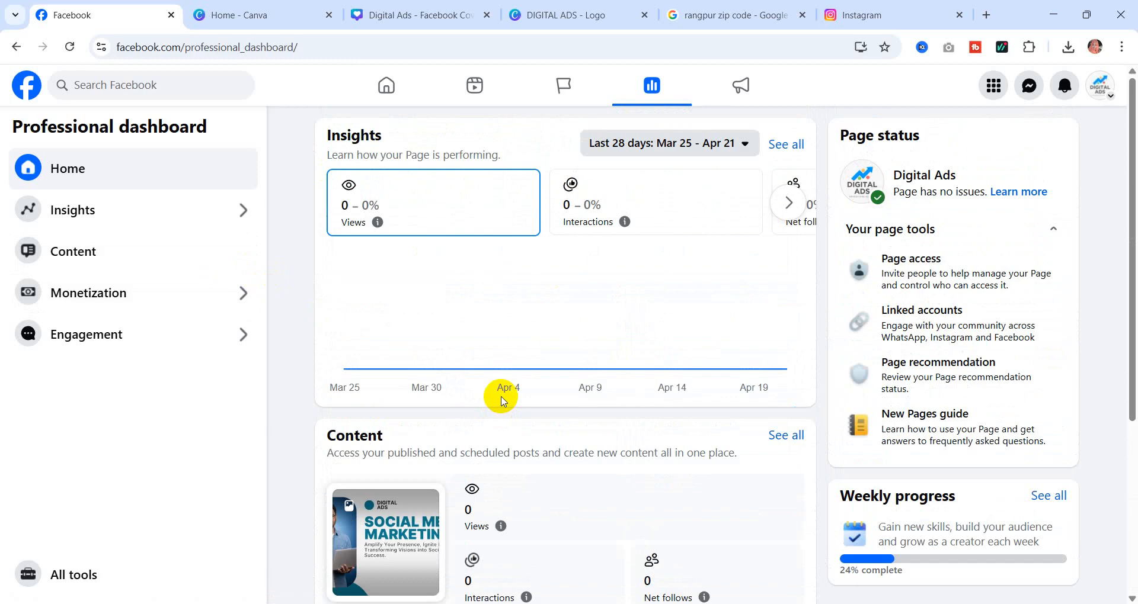
{"action": "scroll", "coordinate": [707, 348], "scroll_direction": "down", "scroll_amount": 1}
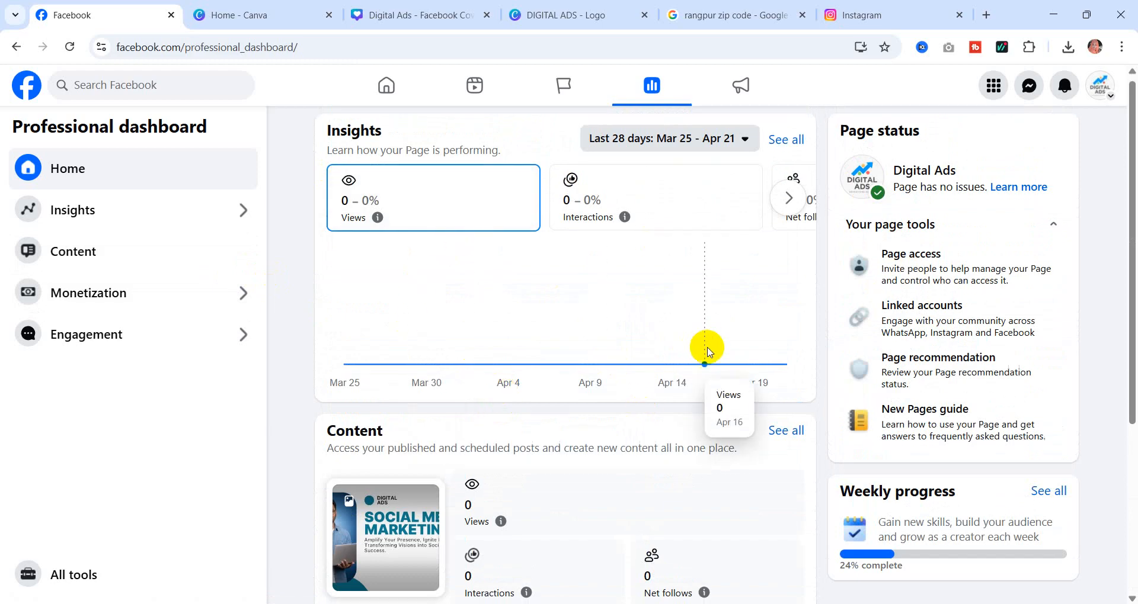
{"action": "scroll", "coordinate": [706, 351], "scroll_direction": "down", "scroll_amount": 4}
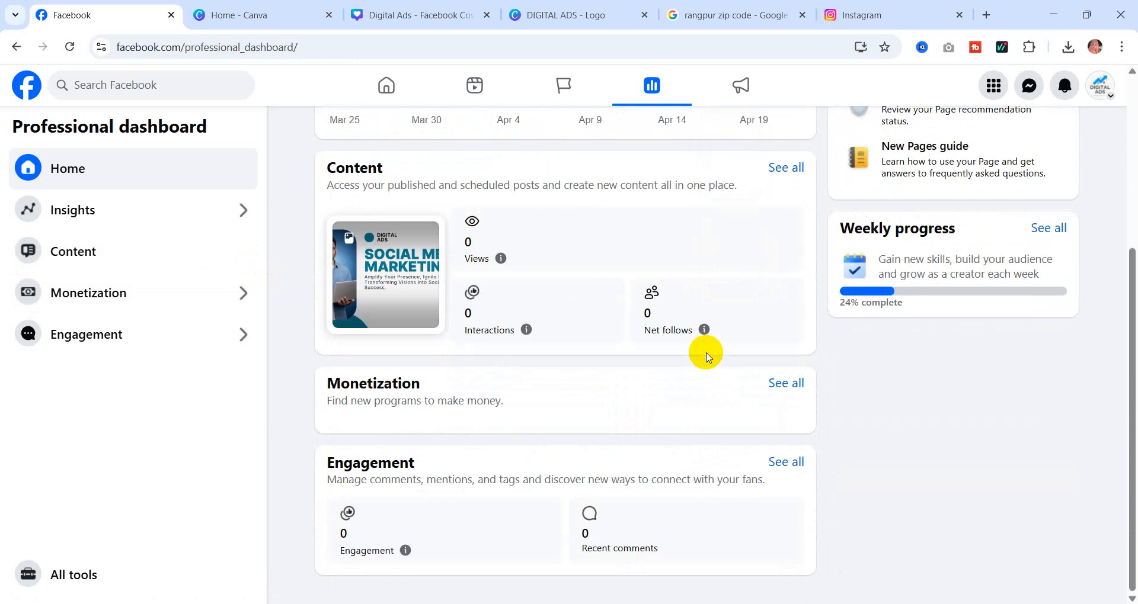
{"action": "left_click", "coordinate": [786, 384]}
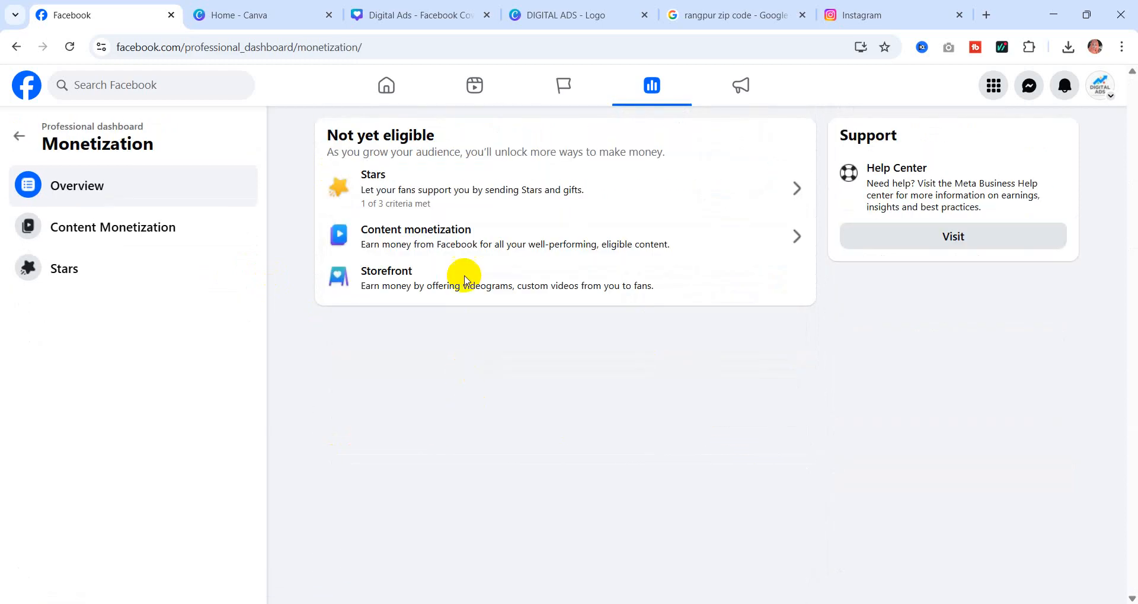
{"action": "left_click", "coordinate": [421, 193]}
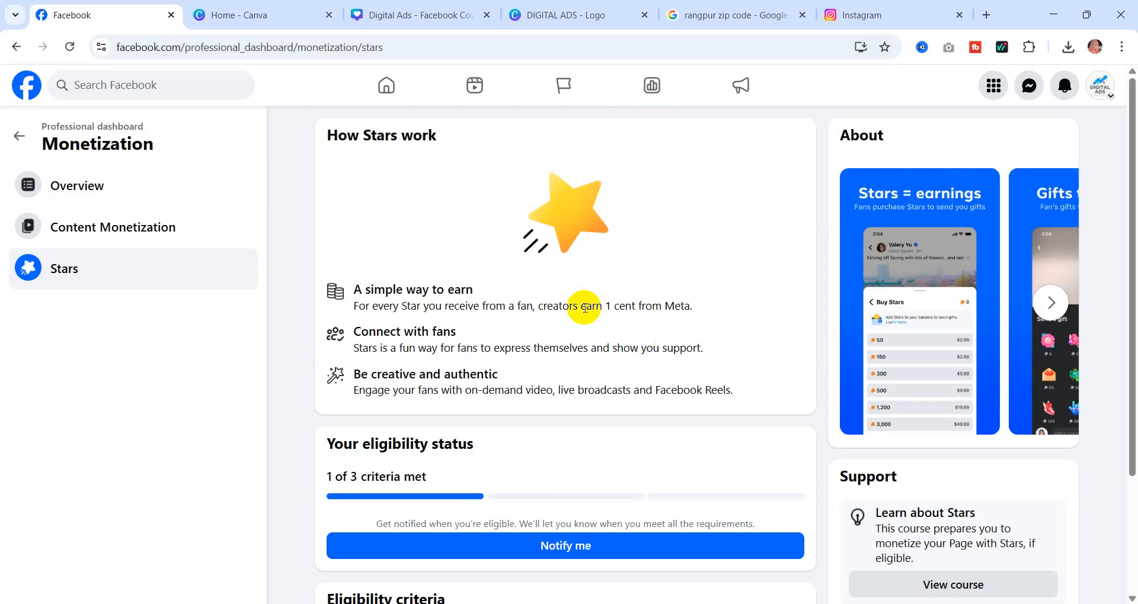
{"action": "scroll", "coordinate": [551, 305], "scroll_direction": "down", "scroll_amount": 3}
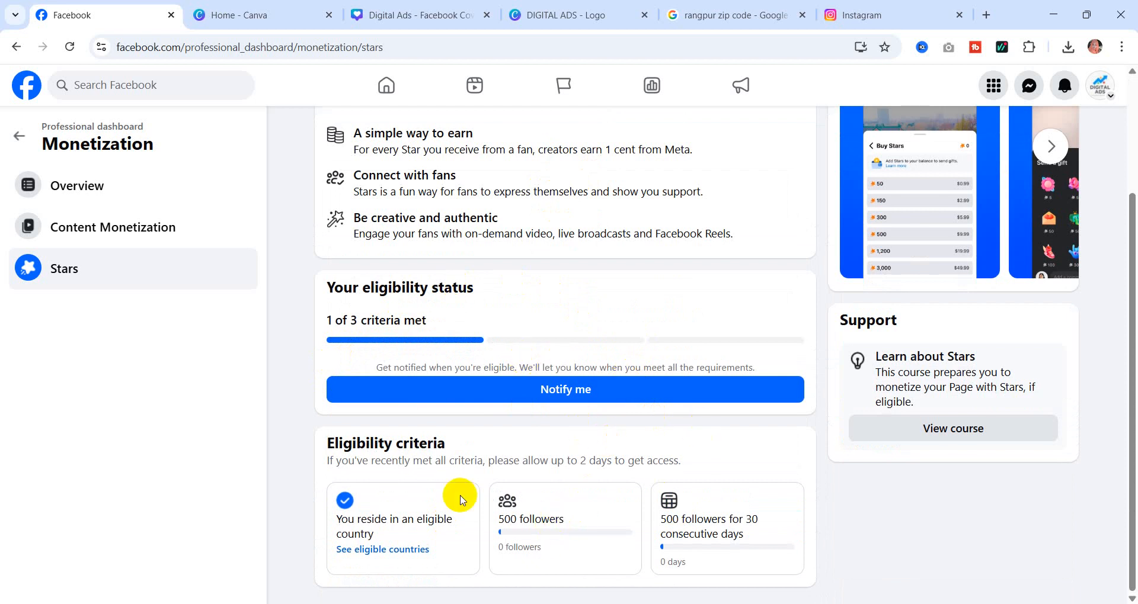
- Leave the Stars monetization page and return to the Facebook home feed
{"action": "left_click", "coordinate": [17, 135]}
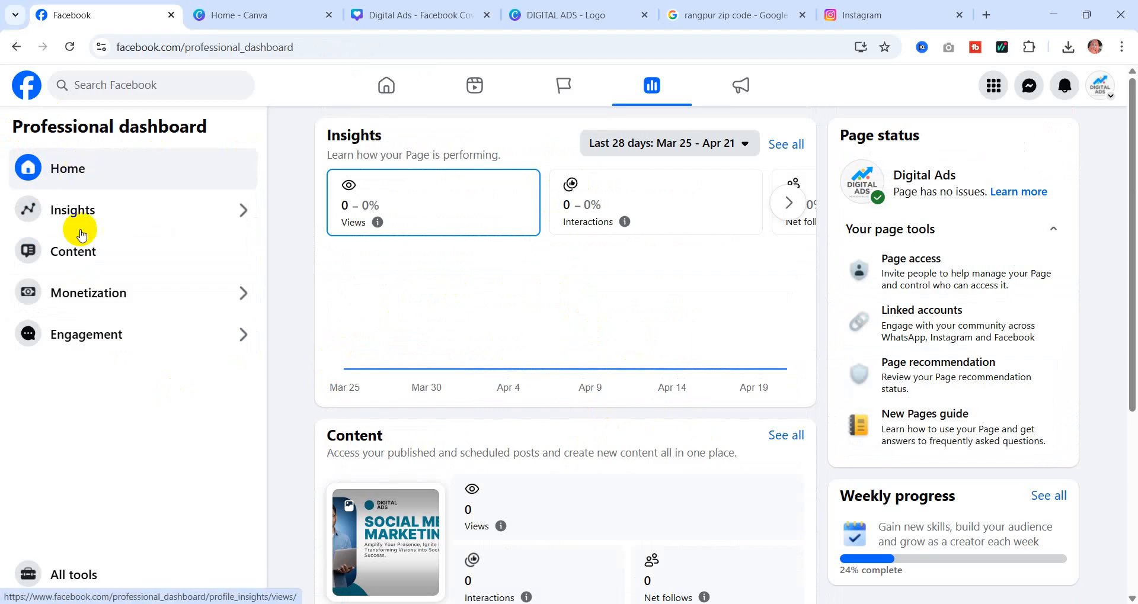
{"action": "left_click", "coordinate": [16, 47]}
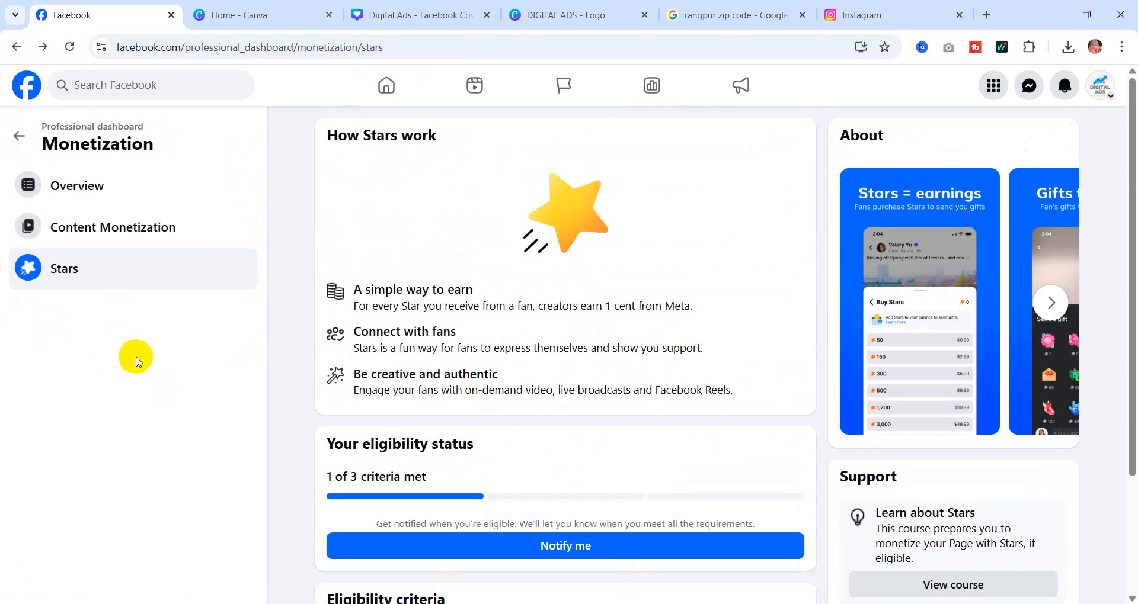
{"action": "left_click", "coordinate": [22, 51]}
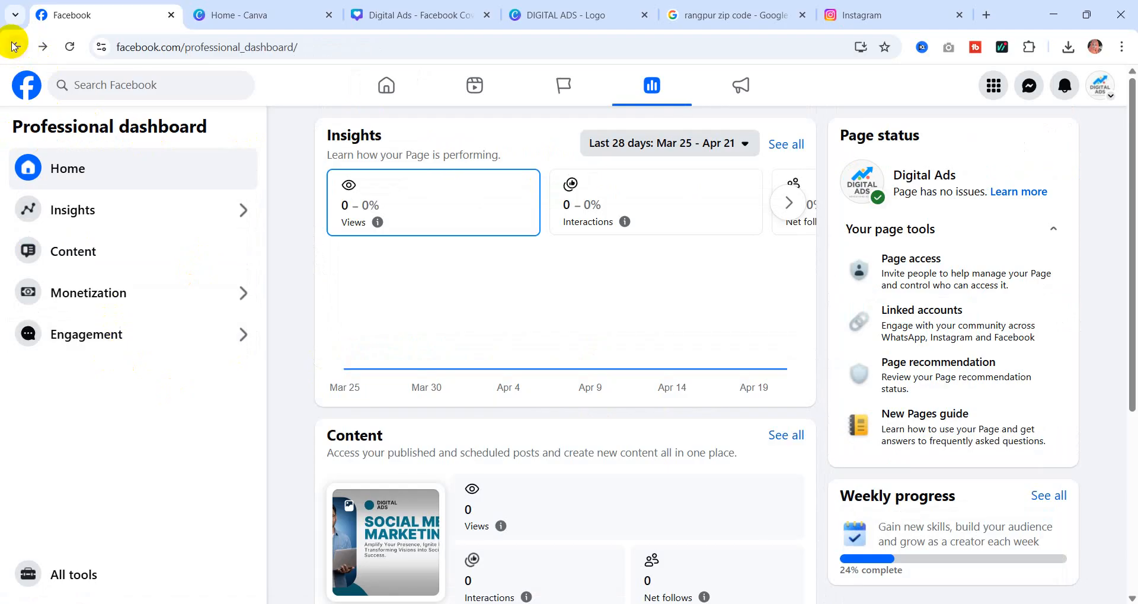
{"action": "left_click", "coordinate": [14, 46]}
- Expand the suggested shortcuts on the home feed, look through all entries, and dismiss the incoming browser notification
{"action": "scroll", "coordinate": [97, 234], "scroll_direction": "down", "scroll_amount": 5}
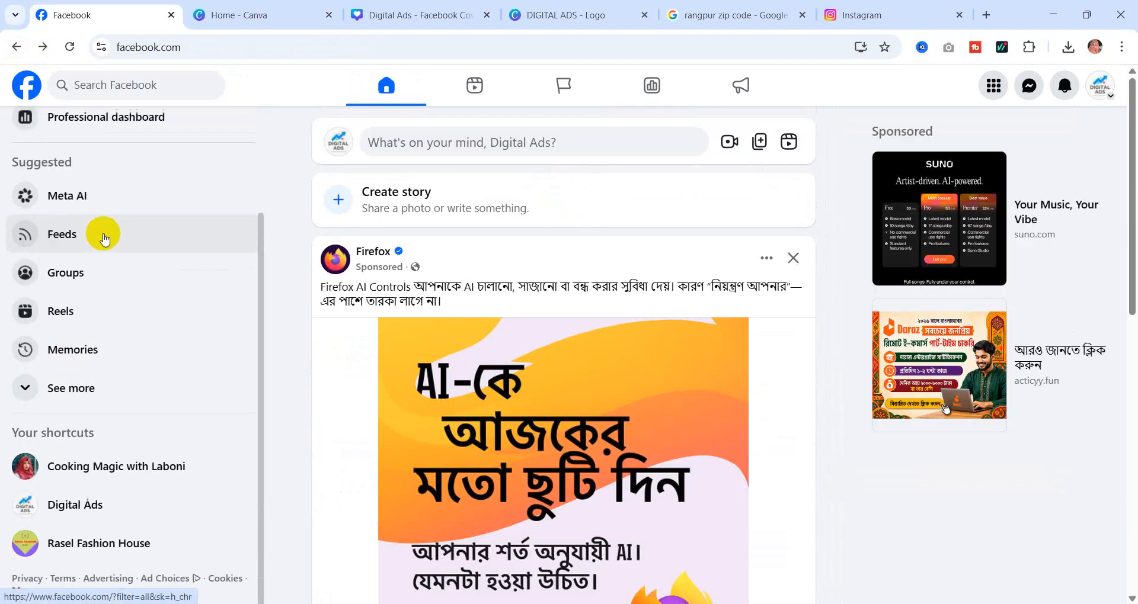
{"action": "left_click", "coordinate": [72, 388]}
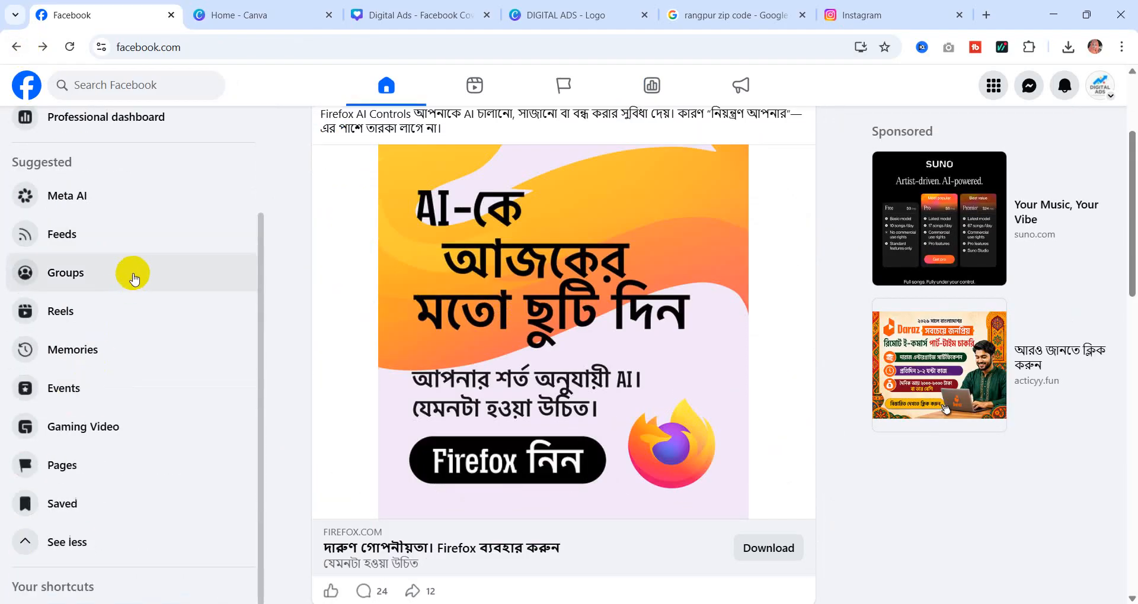
{"action": "scroll", "coordinate": [134, 274], "scroll_direction": "down", "scroll_amount": 3}
{"action": "scroll", "coordinate": [135, 275], "scroll_direction": "up", "scroll_amount": 5}
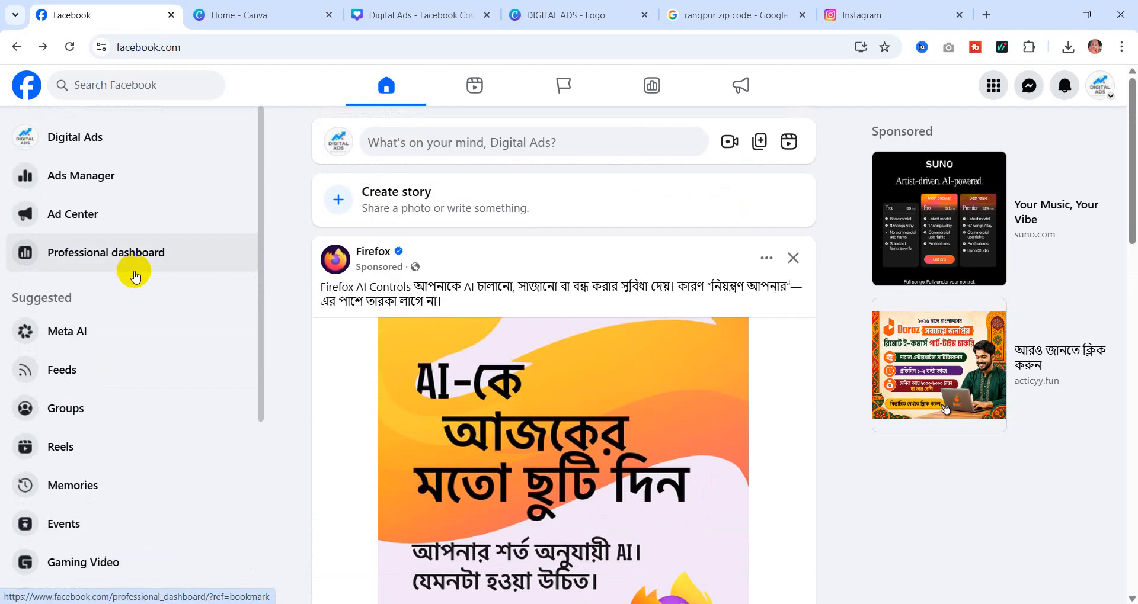
{"action": "scroll", "coordinate": [81, 261], "scroll_direction": "down", "scroll_amount": 5}
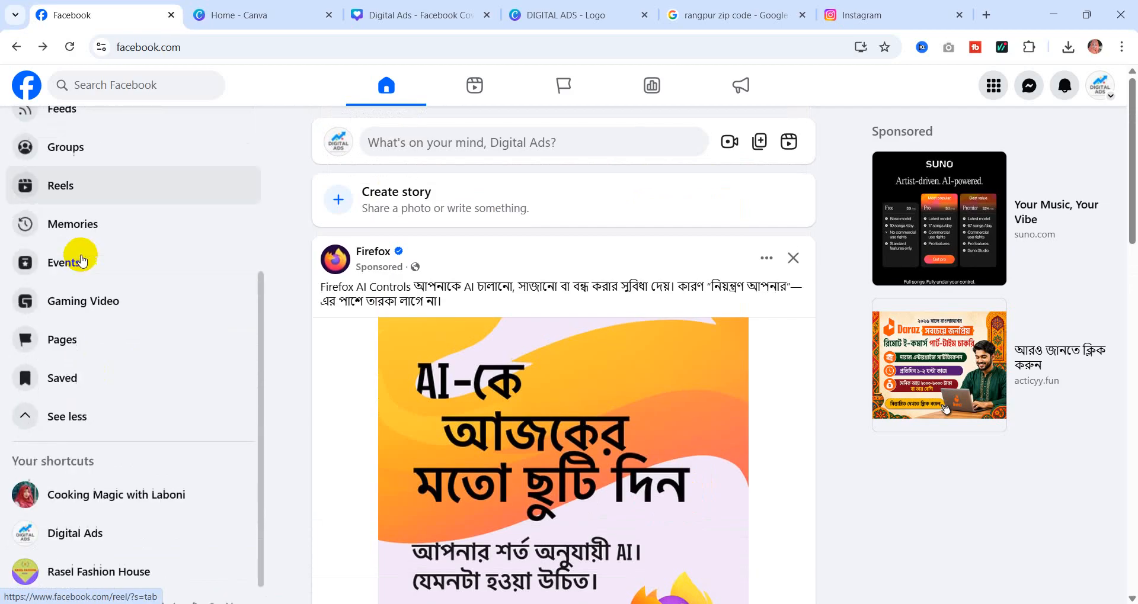
{"action": "scroll", "coordinate": [81, 260], "scroll_direction": "up", "scroll_amount": 3}
{"action": "scroll", "coordinate": [82, 259], "scroll_direction": "up", "scroll_amount": 2}
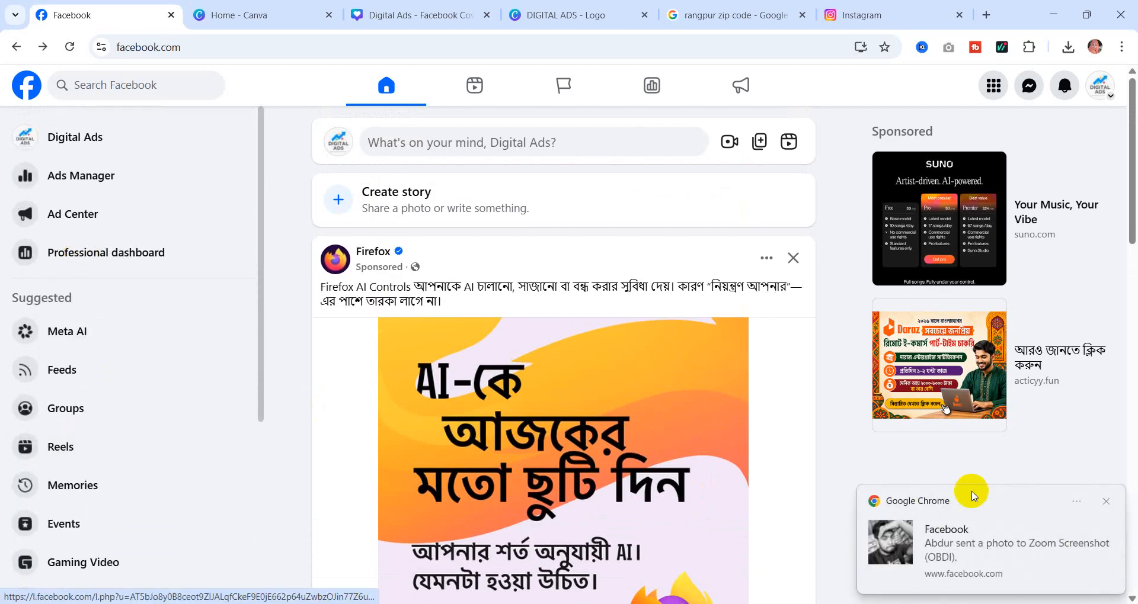
{"action": "left_click", "coordinate": [1103, 499]}
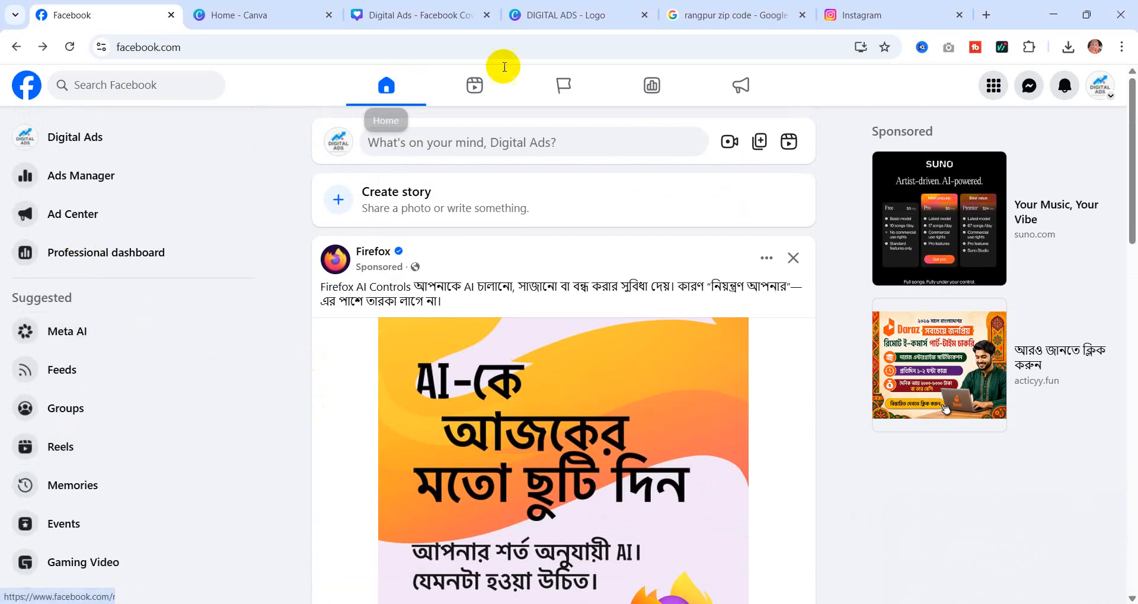
- Search Google for "meta business suite" in a new tab and get started with Meta Business Suite, dismissing its notification request
{"action": "left_click", "coordinate": [987, 17]}
{"action": "left_click", "coordinate": [403, 307]}
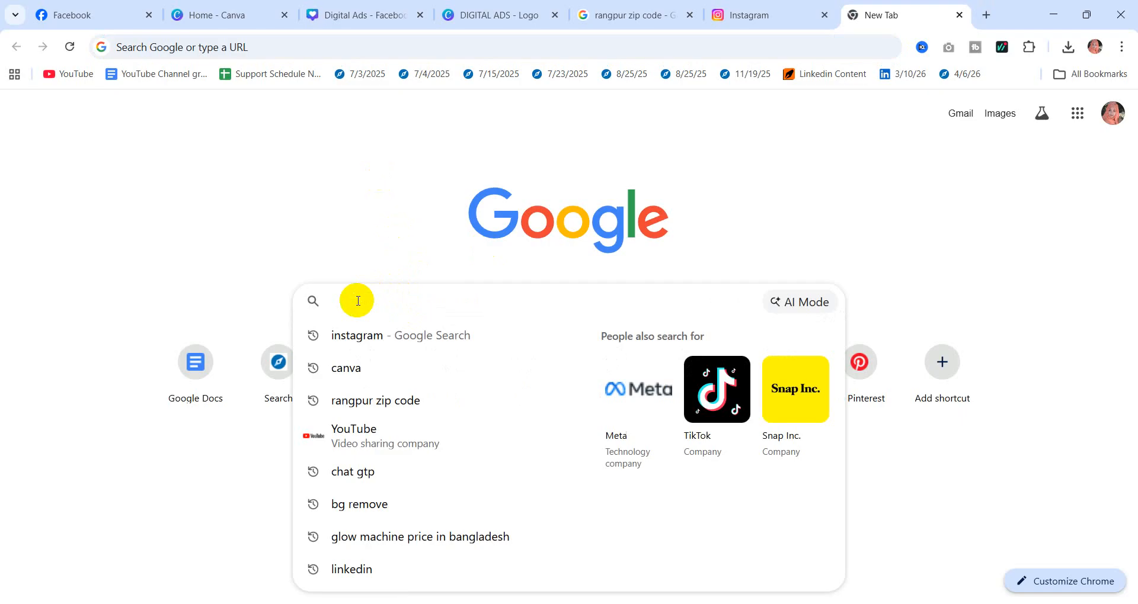
{"action": "type", "text": "meta"}
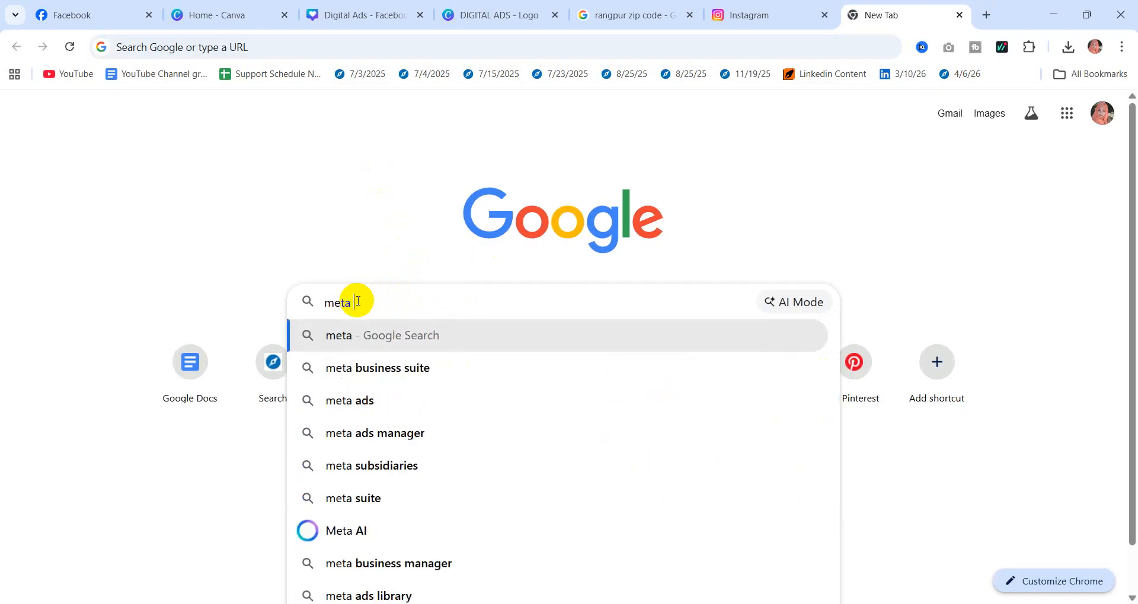
{"action": "left_click", "coordinate": [382, 367]}
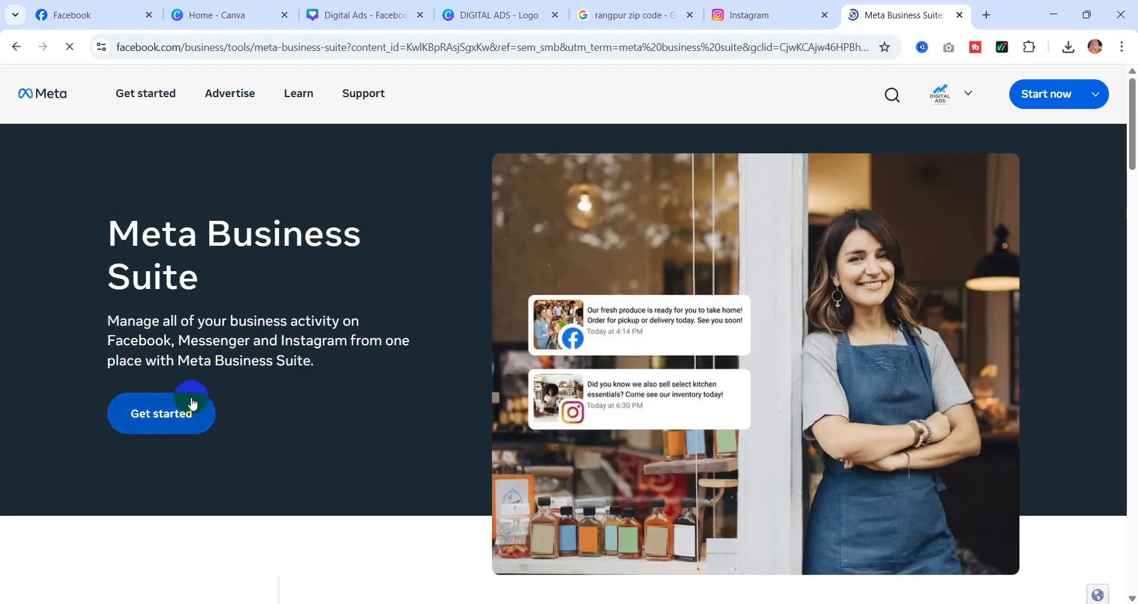
{"action": "left_click", "coordinate": [191, 404]}
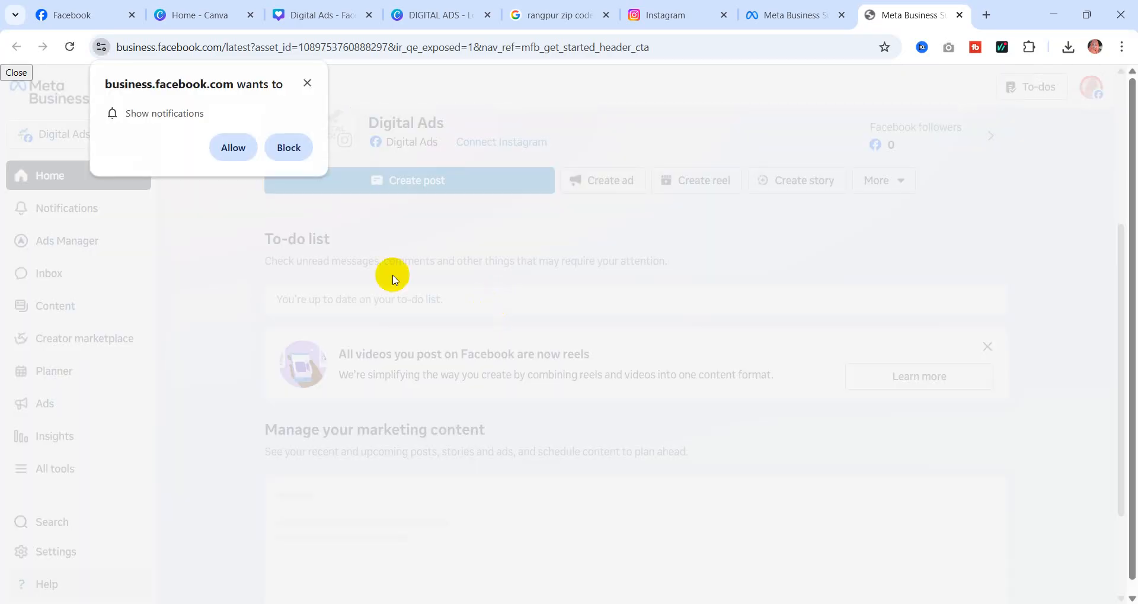
{"action": "left_click", "coordinate": [306, 82]}
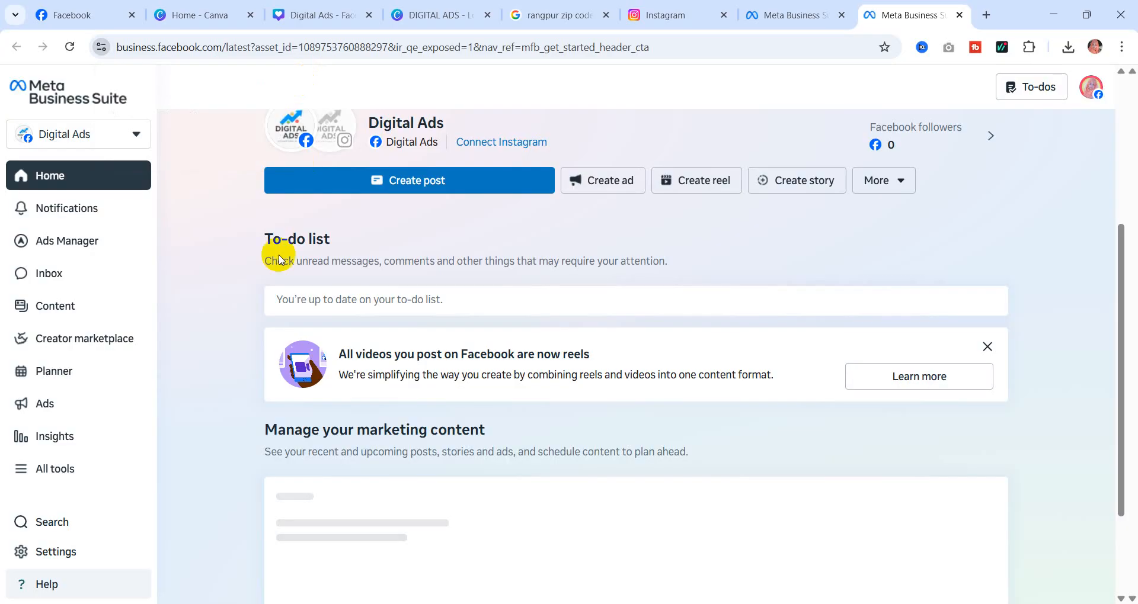
{"action": "scroll", "coordinate": [224, 208], "scroll_direction": "up", "scroll_amount": 5}
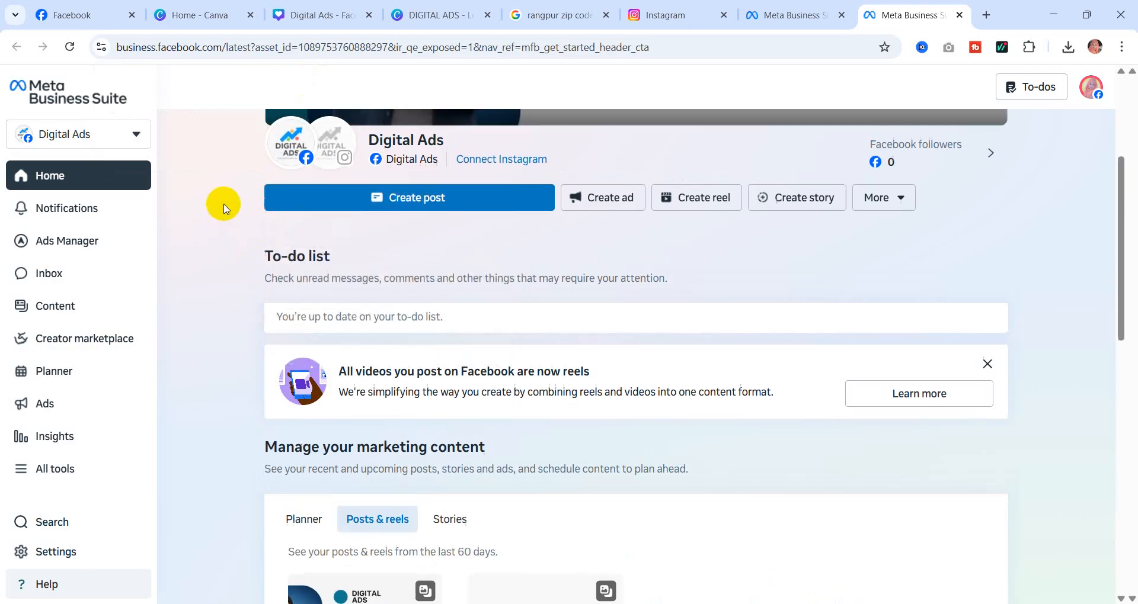
{"action": "scroll", "coordinate": [224, 207], "scroll_direction": "down", "scroll_amount": 3}
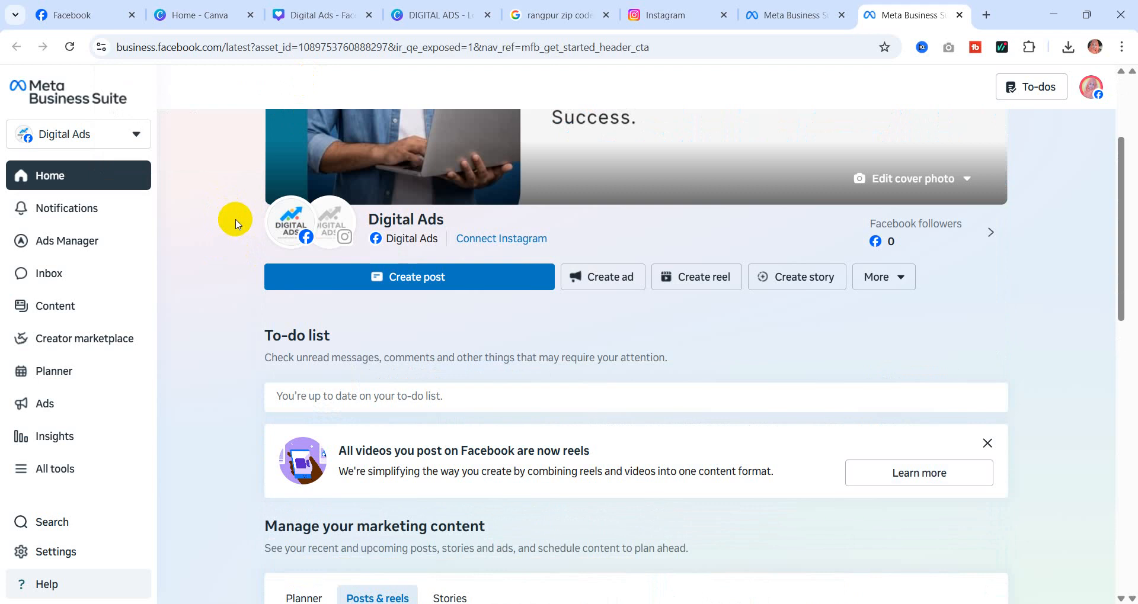
{"action": "left_click", "coordinate": [511, 246]}
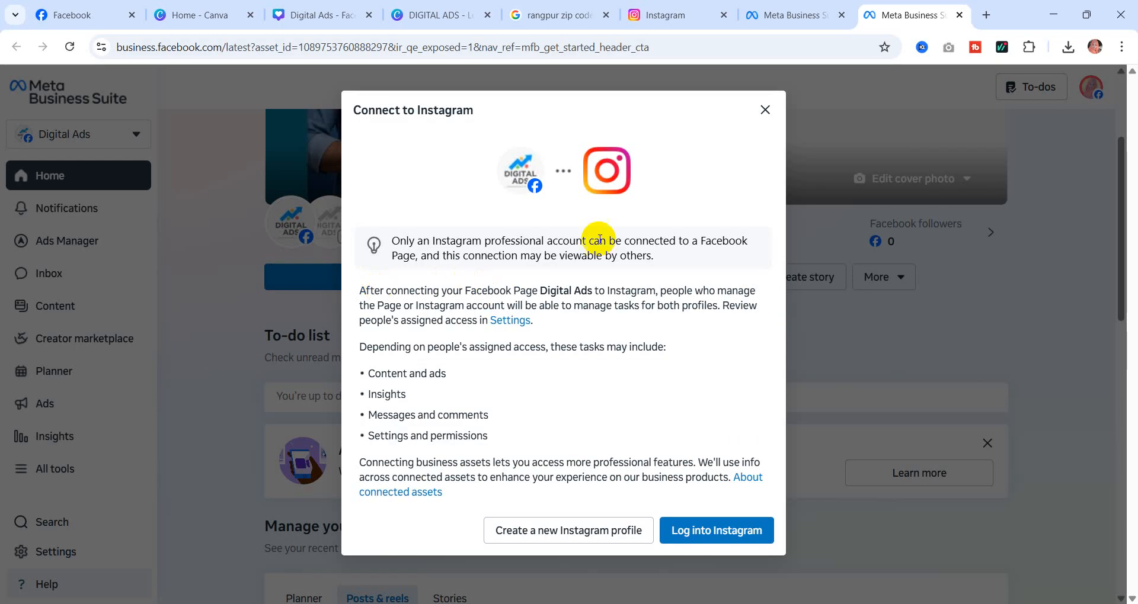
{"action": "left_click", "coordinate": [722, 536]}
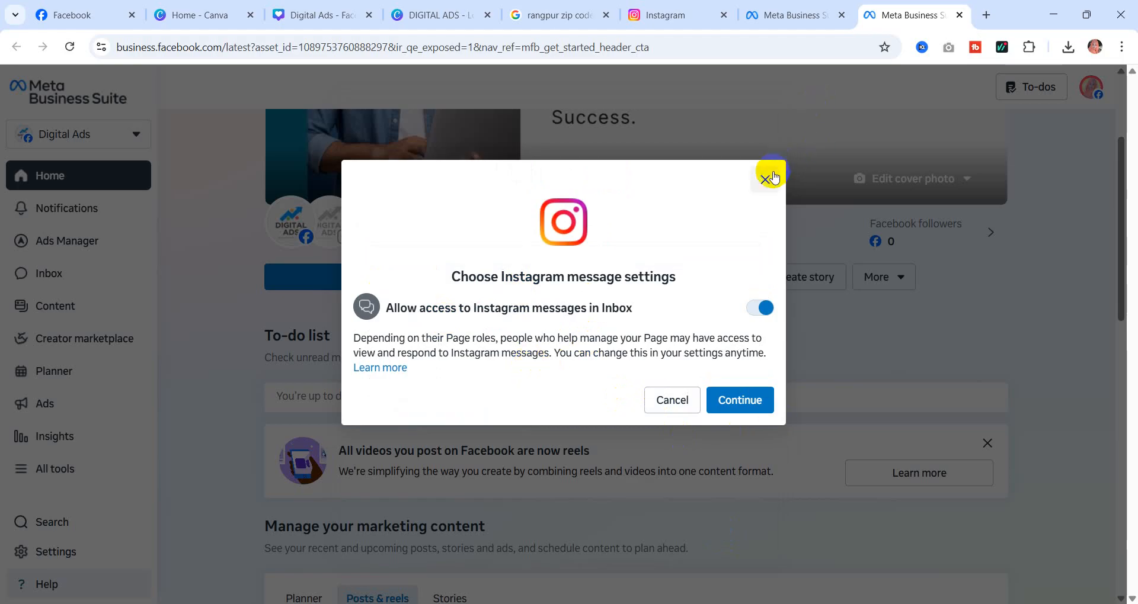
{"action": "left_click", "coordinate": [766, 177]}
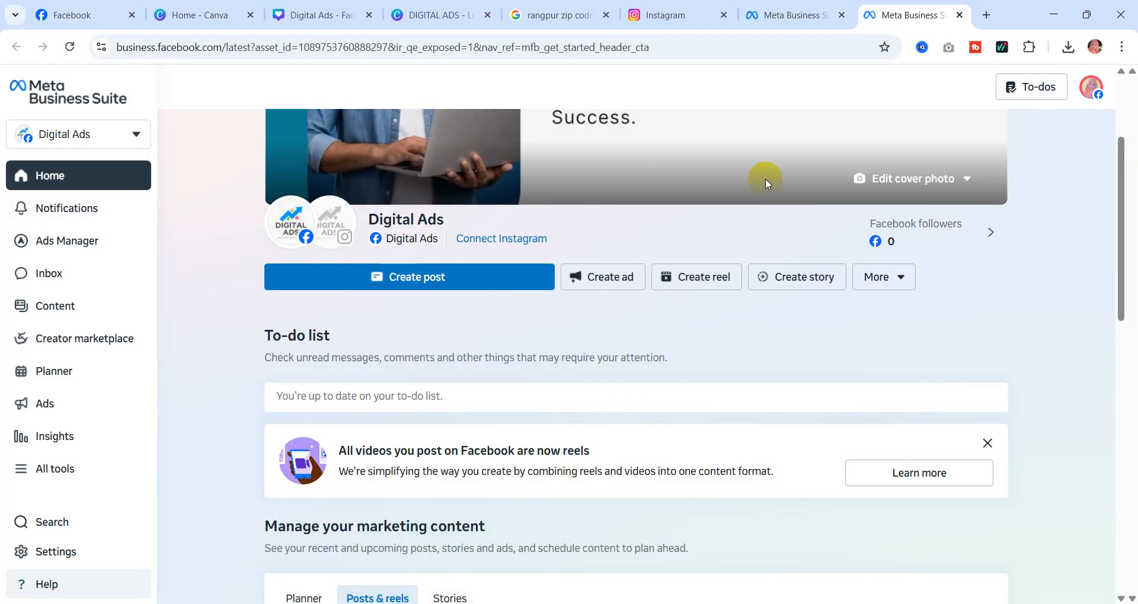
- Try to connect Instagram to the Digital Ads page with message access in Inbox allowed, then cancel at the login authorization
{"action": "left_click", "coordinate": [499, 239]}
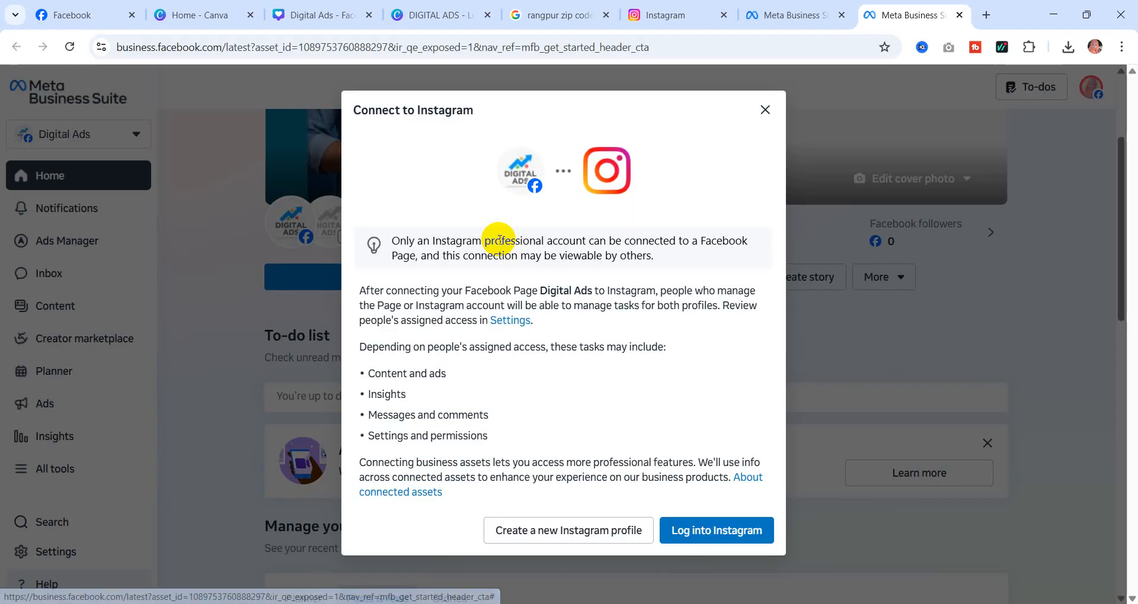
{"action": "left_click", "coordinate": [706, 534]}
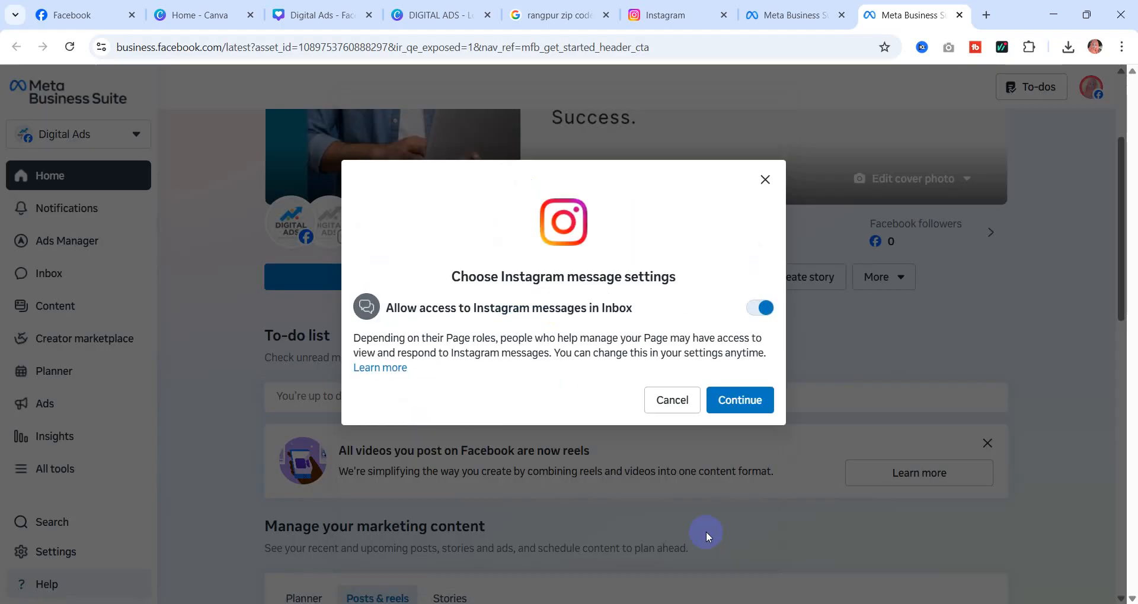
{"action": "left_click", "coordinate": [718, 403]}
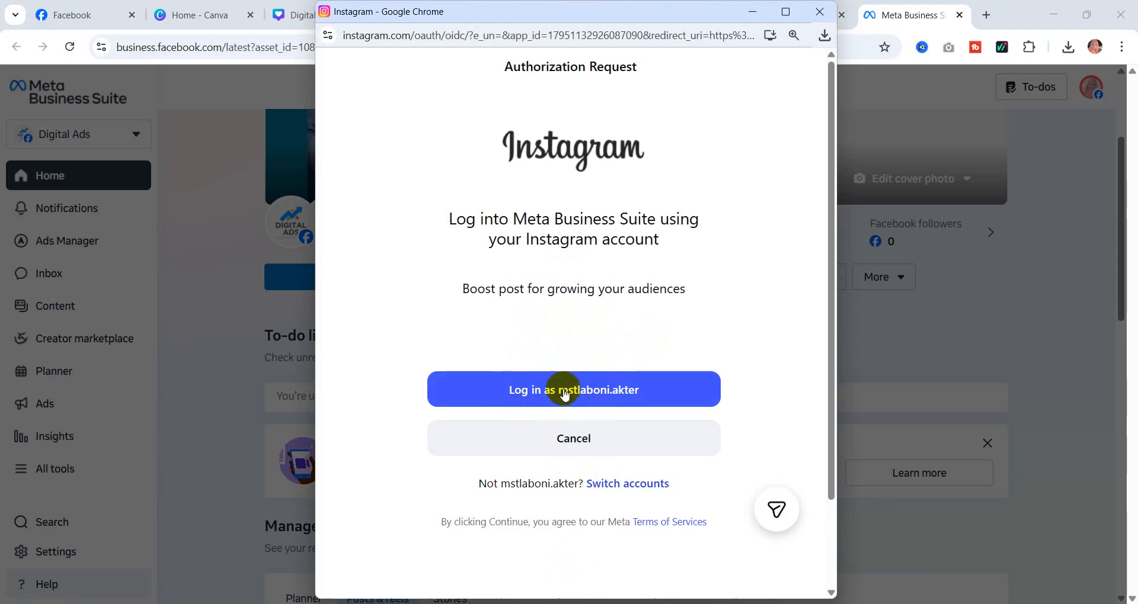
{"action": "left_click", "coordinate": [574, 439]}
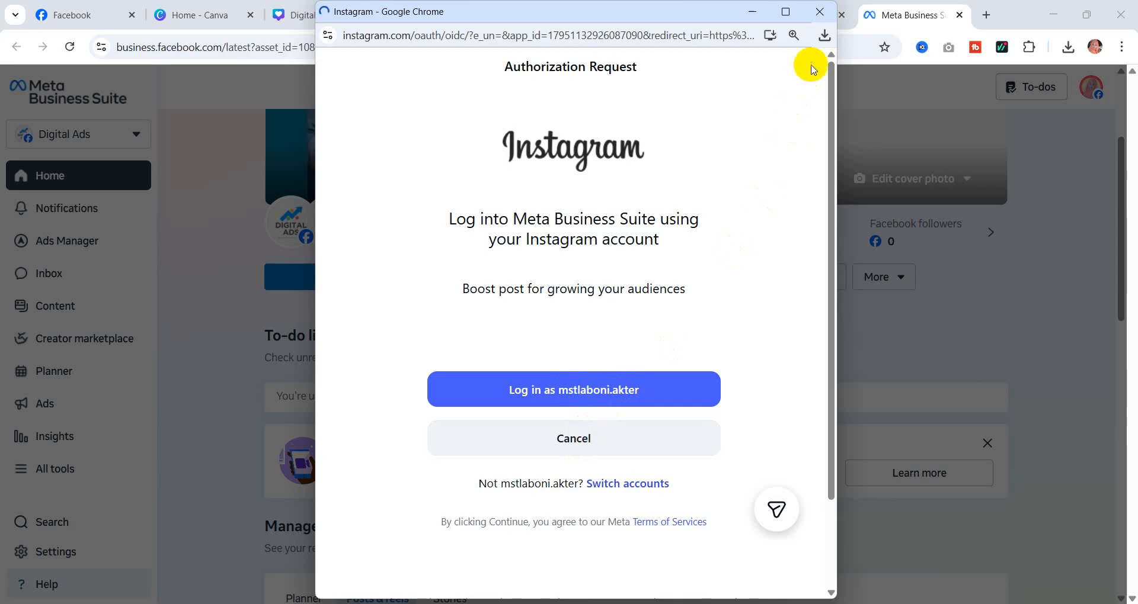
{"action": "left_click", "coordinate": [821, 14]}
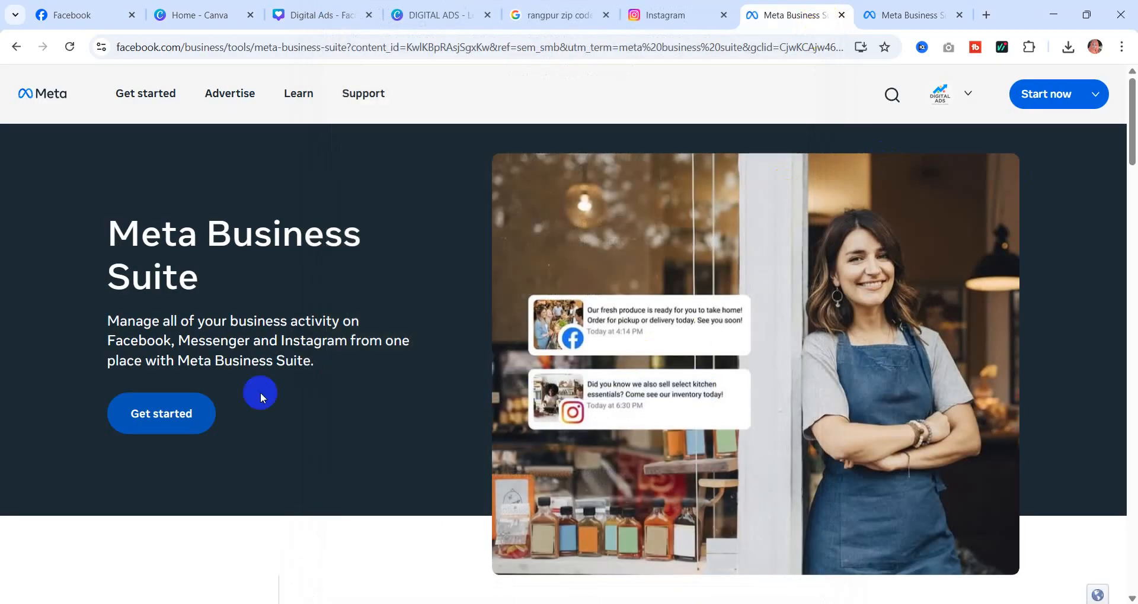
{"action": "left_click", "coordinate": [871, 17]}
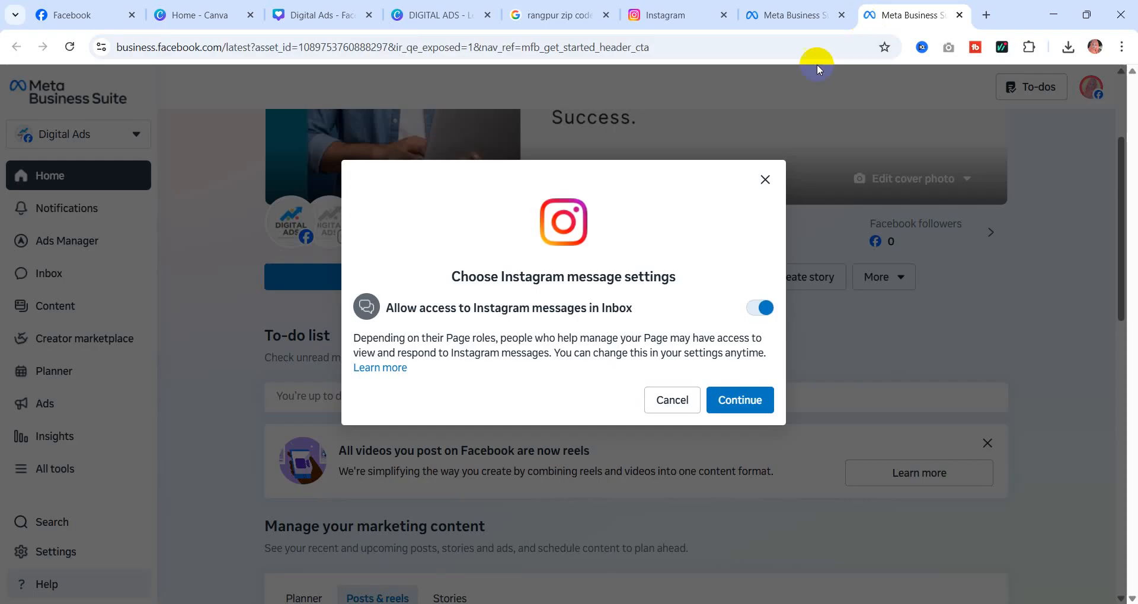
{"action": "left_click", "coordinate": [672, 400]}
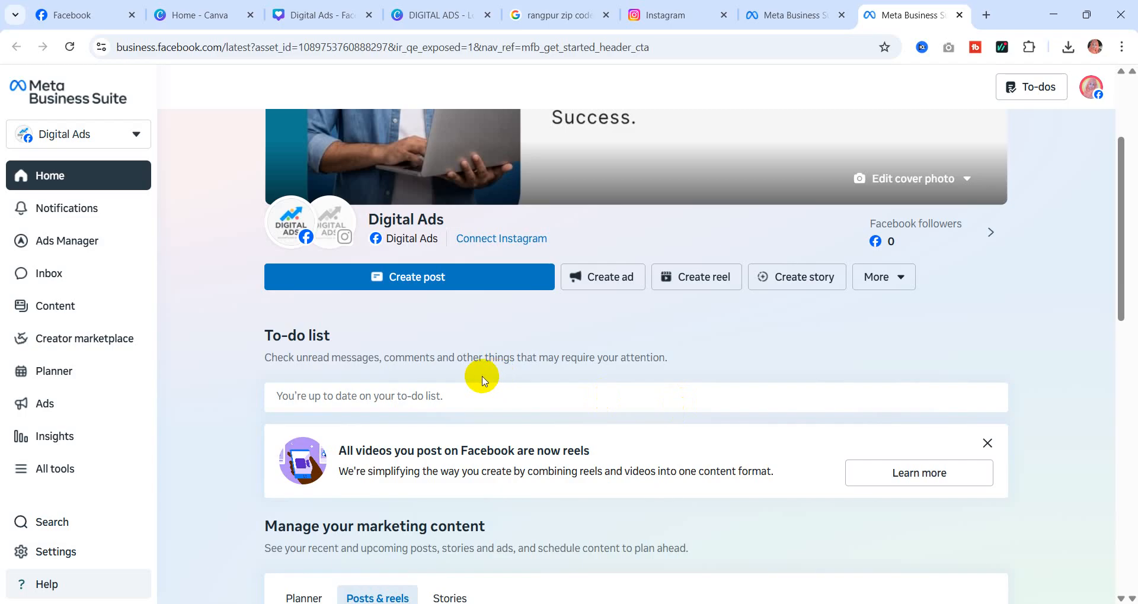
- Look through the Digital Ads home overview, including its recent posts and reels, recent ads and creation options
{"action": "scroll", "coordinate": [404, 356], "scroll_direction": "down", "scroll_amount": 10}
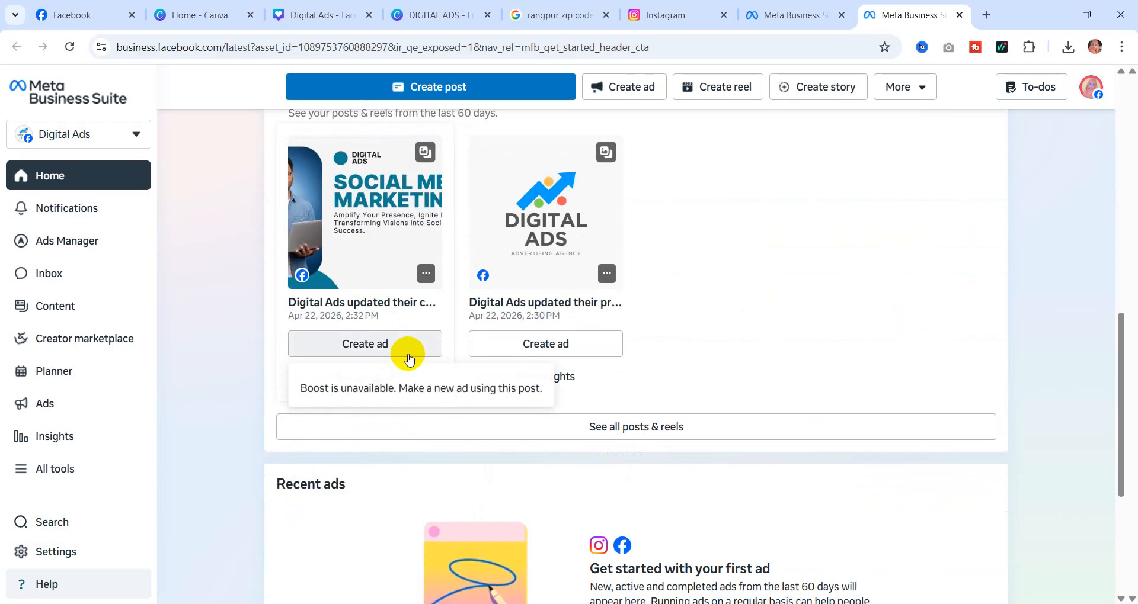
{"action": "scroll", "coordinate": [408, 355], "scroll_direction": "up", "scroll_amount": 10}
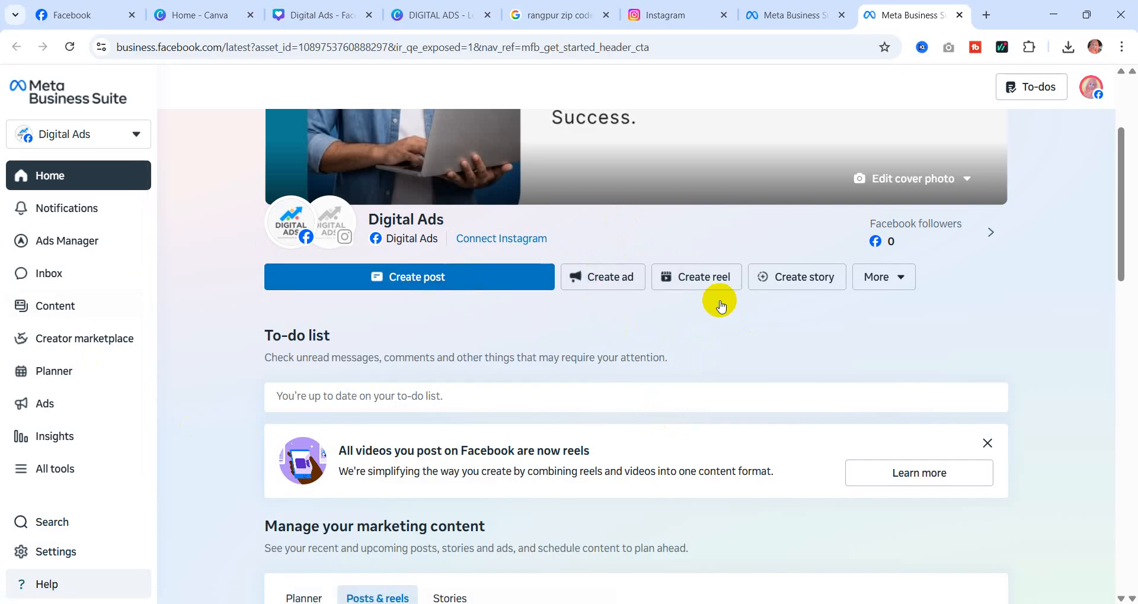
{"action": "scroll", "coordinate": [579, 305], "scroll_direction": "down", "scroll_amount": 3}
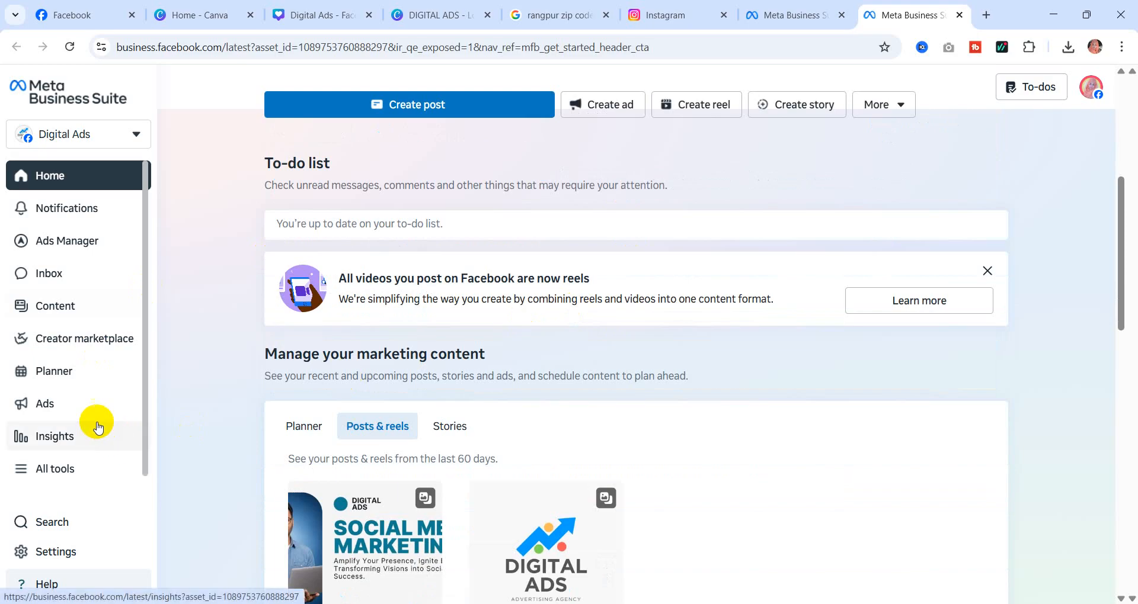
- Start a new post for the Digital Ads page from the Content section and look over the composer's options
{"action": "left_click", "coordinate": [55, 308]}
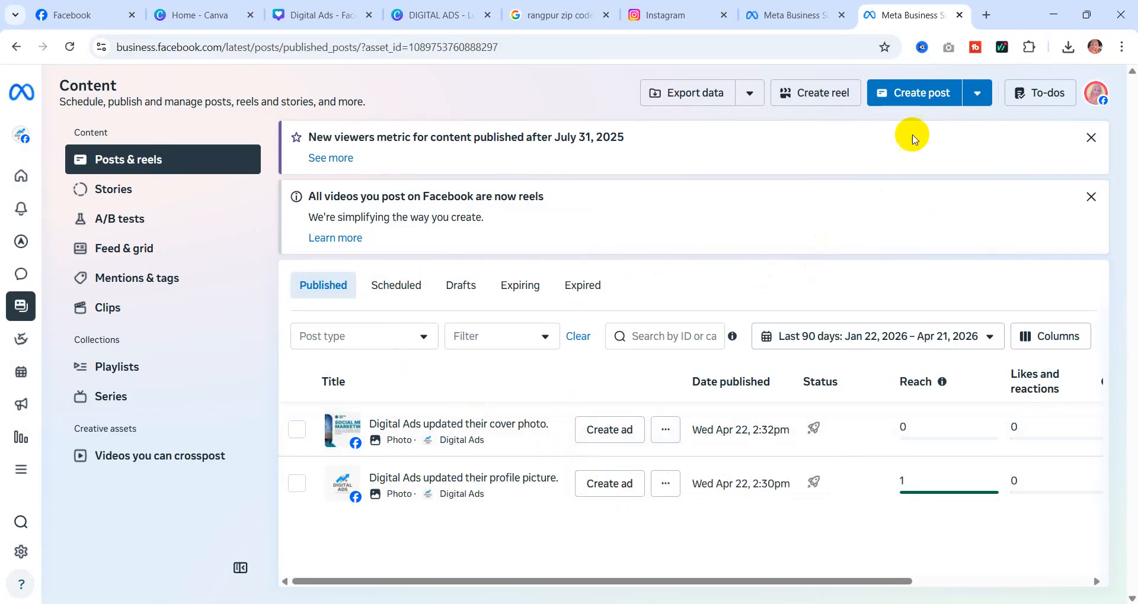
{"action": "left_click", "coordinate": [915, 94]}
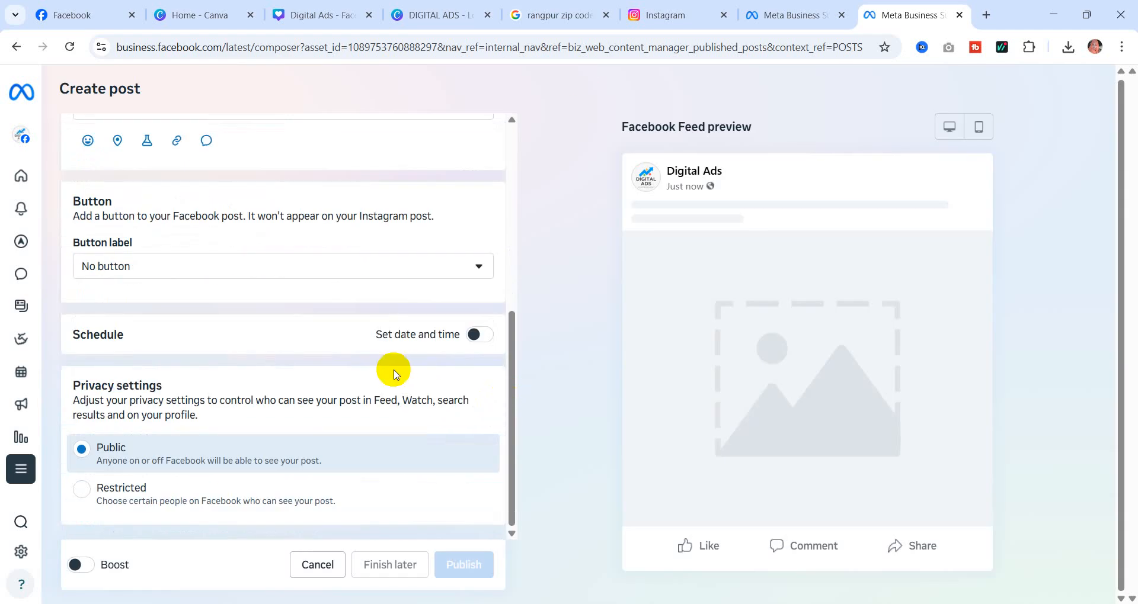
{"action": "scroll", "coordinate": [206, 308], "scroll_direction": "up", "scroll_amount": 1}
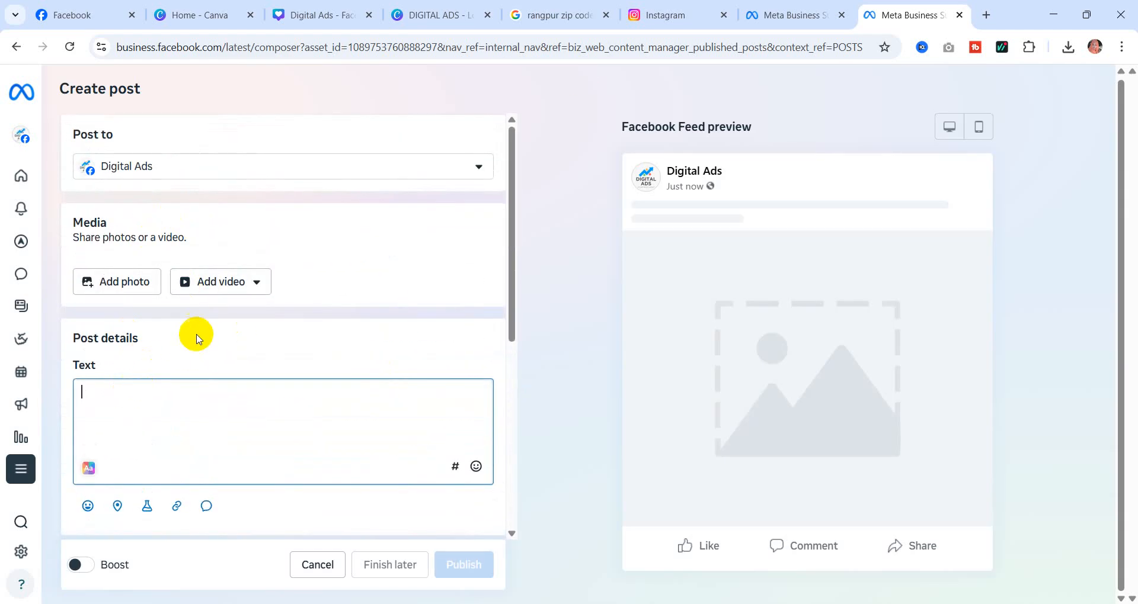
{"action": "scroll", "coordinate": [196, 329], "scroll_direction": "down", "scroll_amount": 3}
{"action": "scroll", "coordinate": [154, 264], "scroll_direction": "up", "scroll_amount": 3}
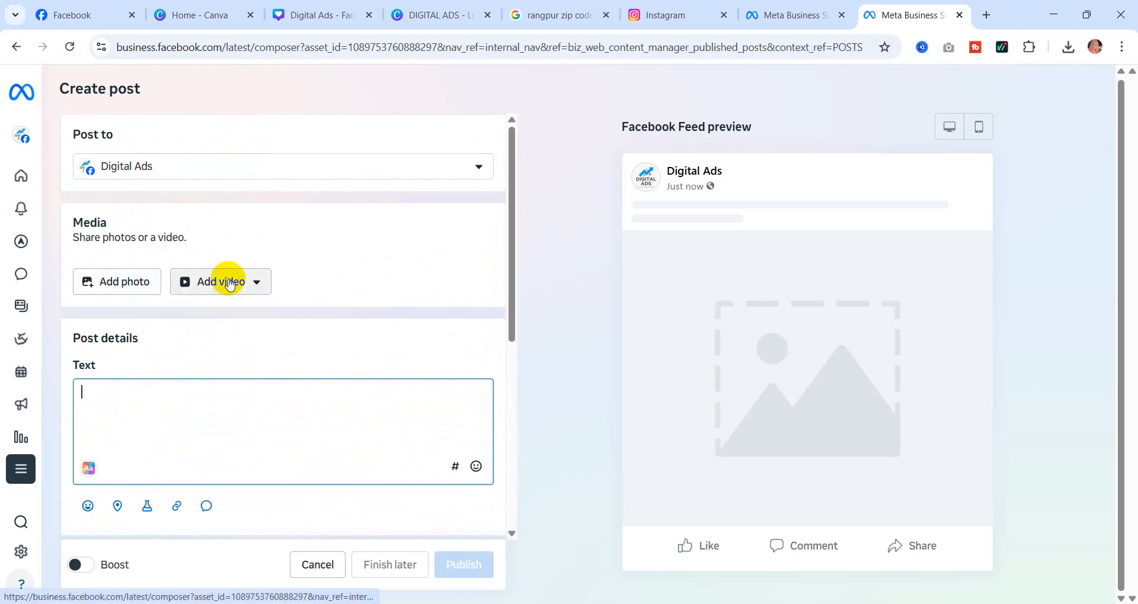
{"action": "scroll", "coordinate": [228, 279], "scroll_direction": "down", "scroll_amount": 5}
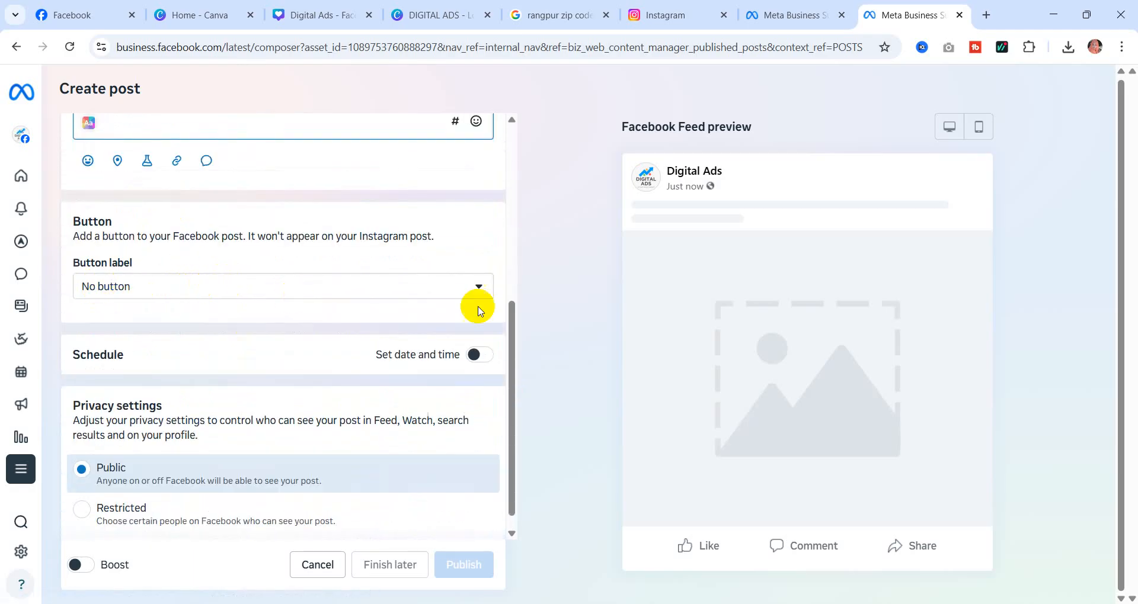
- Add a Send message button to the social media marketing photo post, publish it publicly, and dismiss the mobile app offer
{"action": "left_click", "coordinate": [480, 290]}
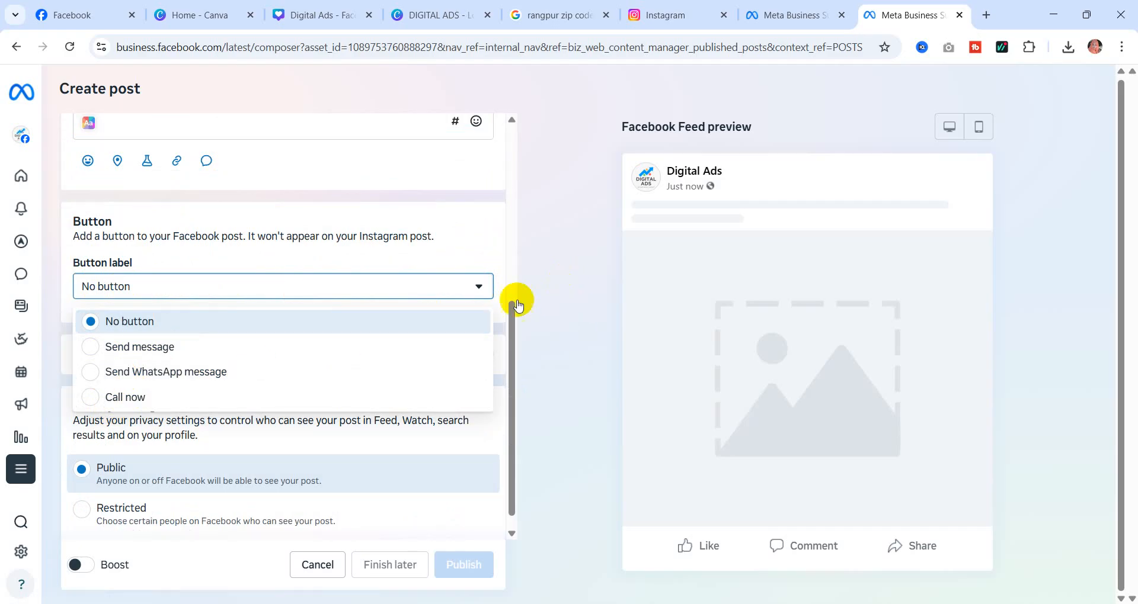
{"action": "left_click", "coordinate": [124, 347]}
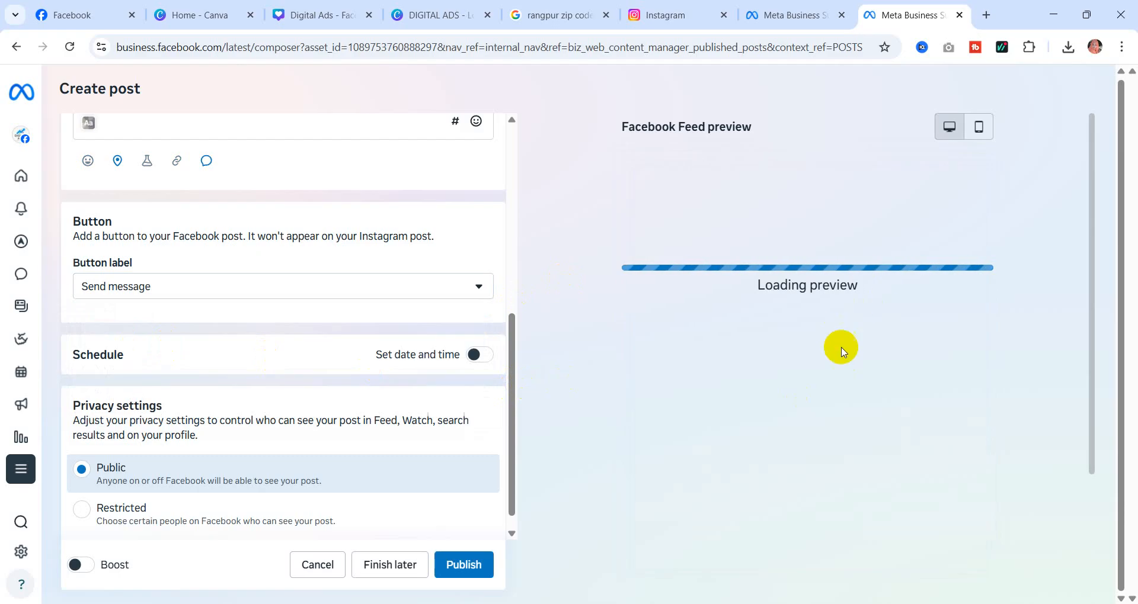
{"action": "scroll", "coordinate": [262, 363], "scroll_direction": "down", "scroll_amount": 1}
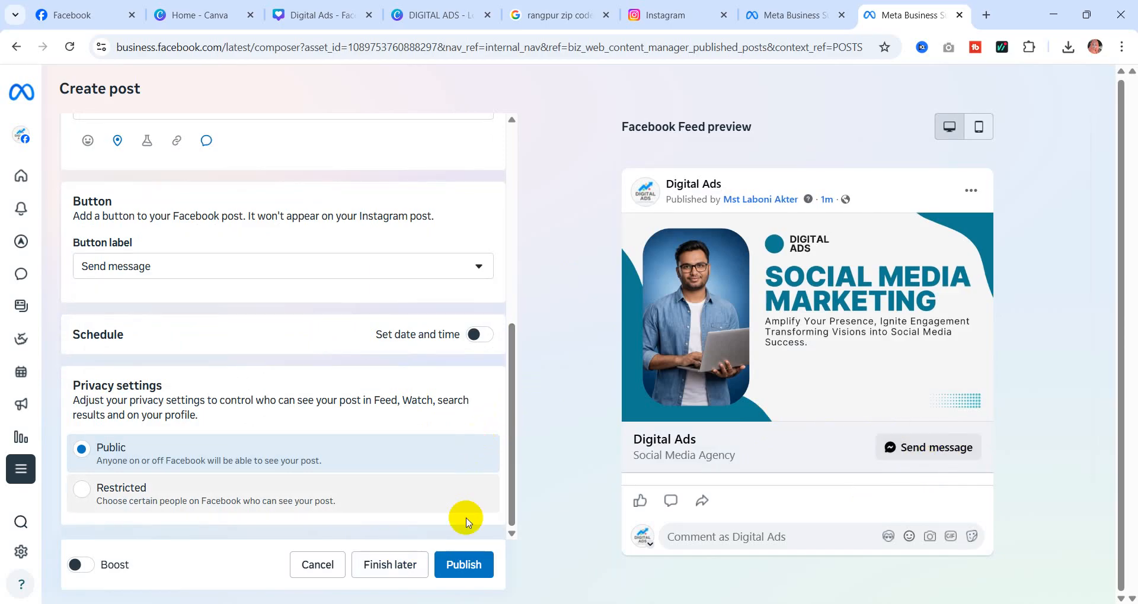
{"action": "left_click", "coordinate": [464, 564]}
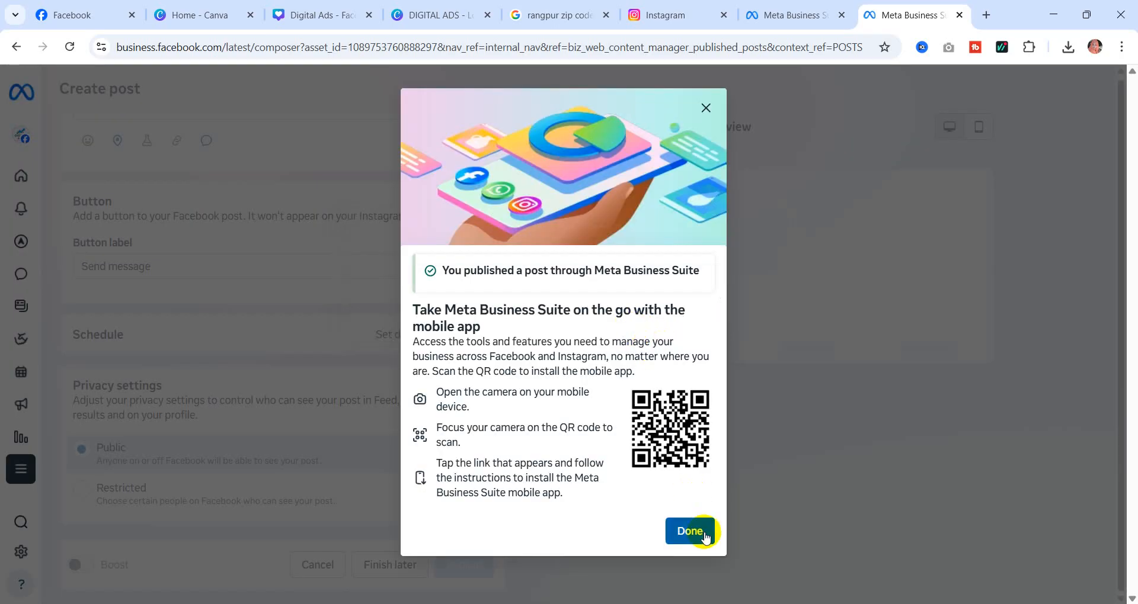
{"action": "left_click", "coordinate": [692, 533]}
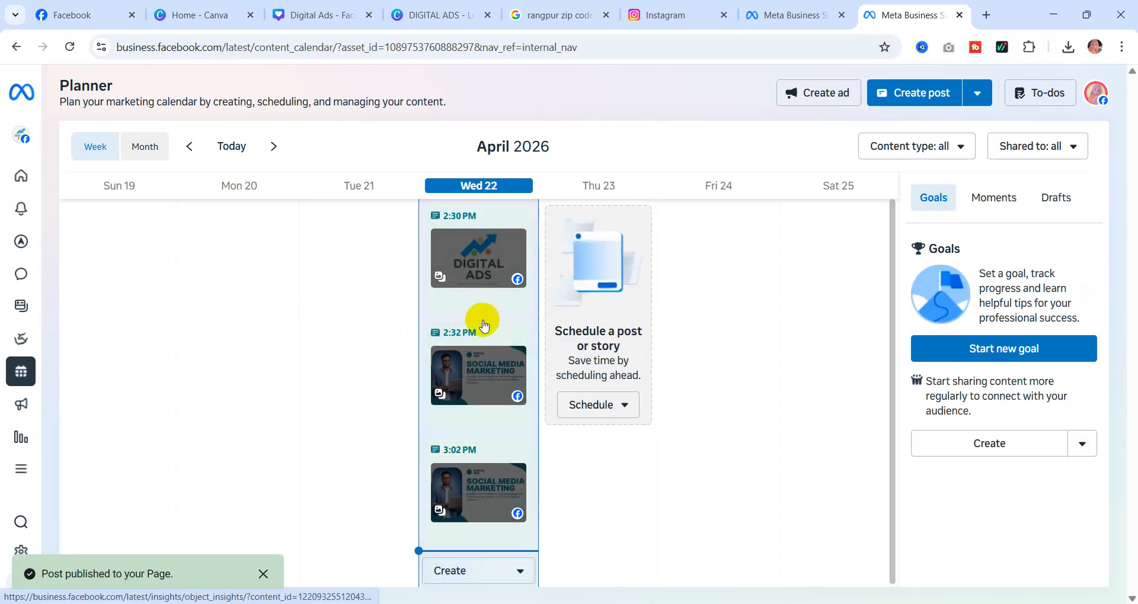
- Start a new scheduled post from the Scheduled posts list in the Content section
{"action": "left_click", "coordinate": [488, 405]}
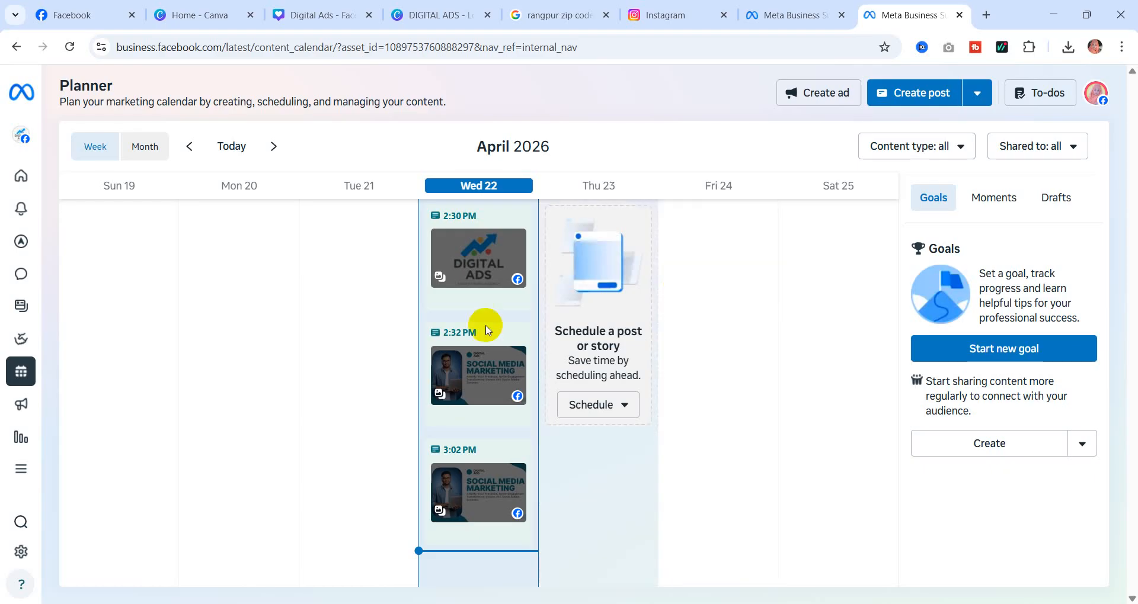
{"action": "mouse_move", "coordinate": [722, 386]}
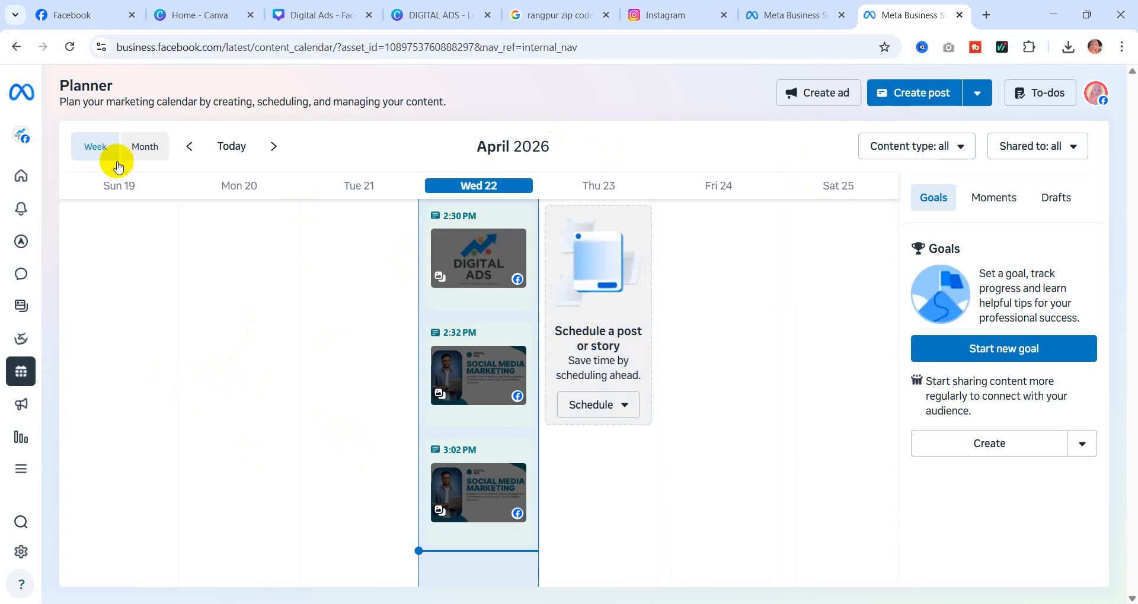
{"action": "mouse_move", "coordinate": [54, 374]}
{"action": "left_click", "coordinate": [55, 302]}
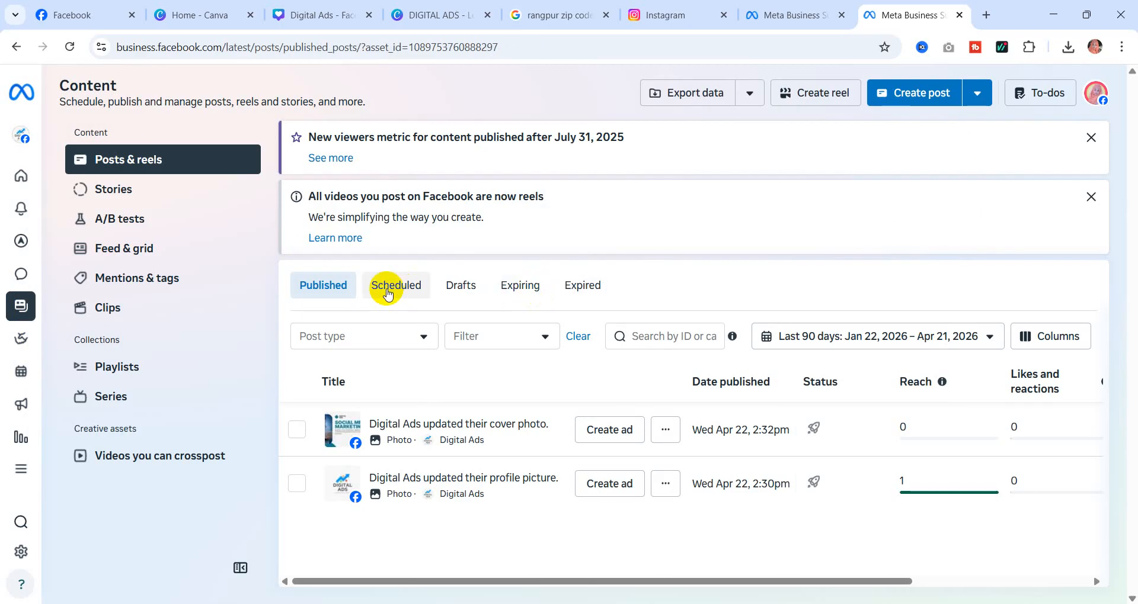
{"action": "left_click", "coordinate": [397, 285]}
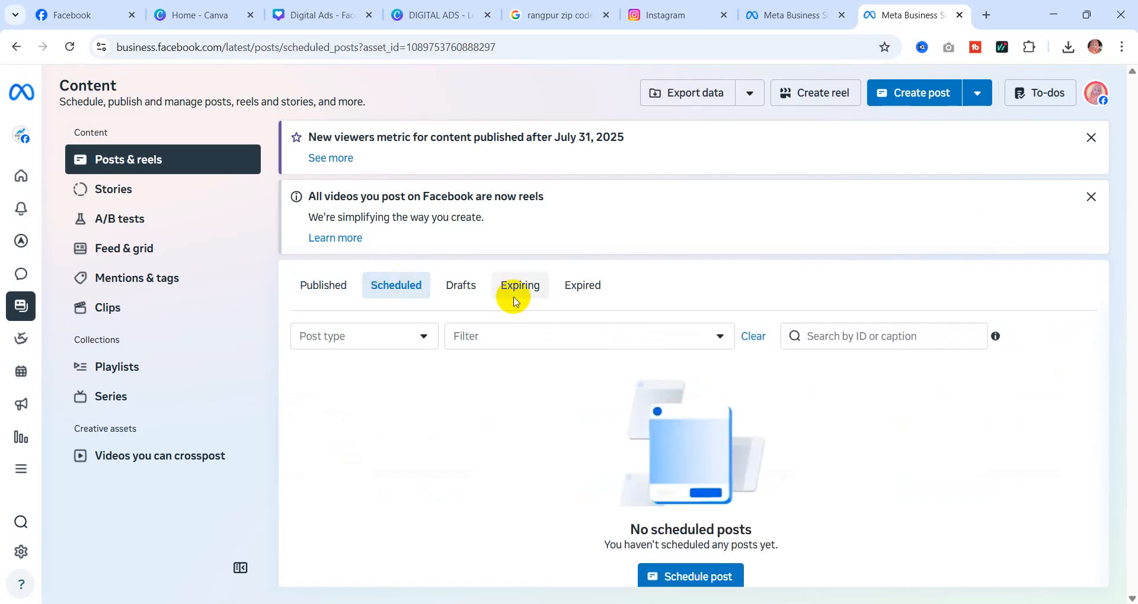
{"action": "left_click", "coordinate": [697, 578]}
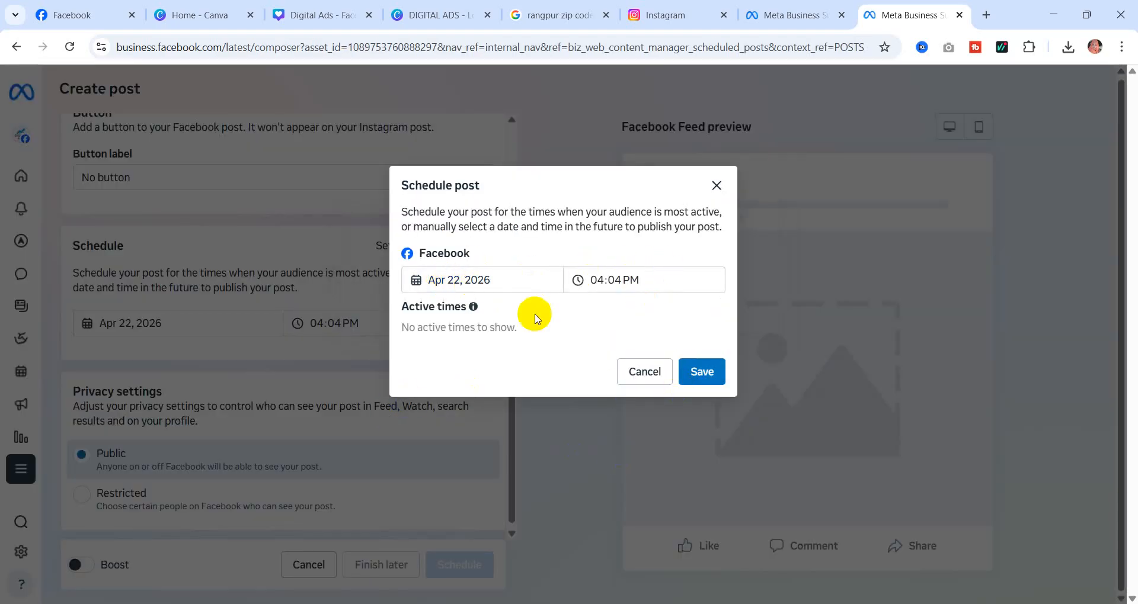
- Set the post's schedule to April 24, 2026 at 05:00 AM and save it
{"action": "left_click", "coordinate": [458, 279]}
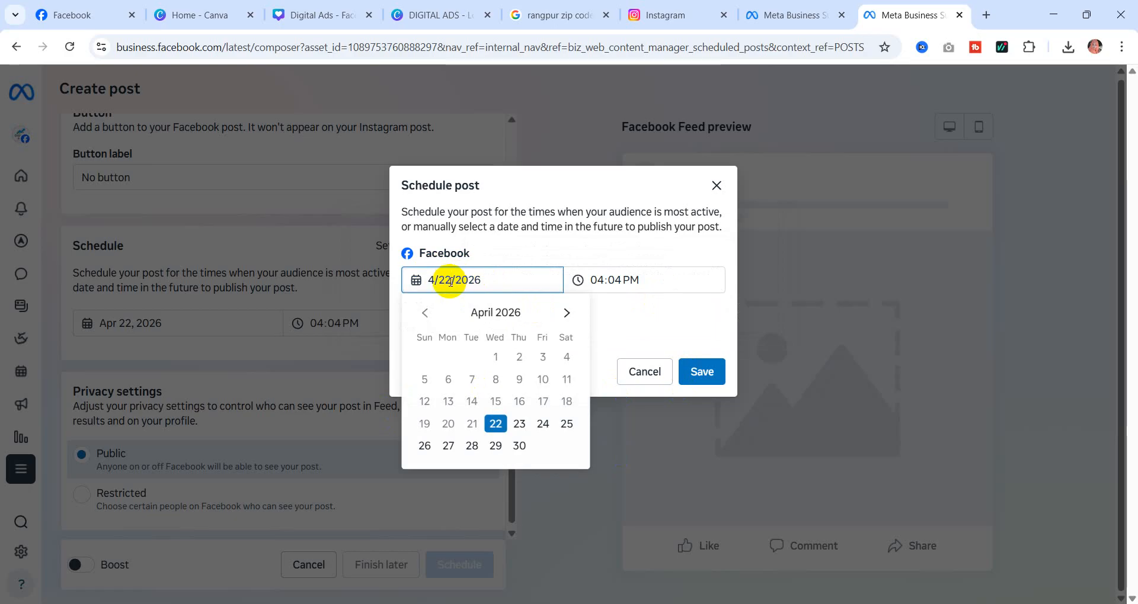
{"action": "type", "text": "4"}
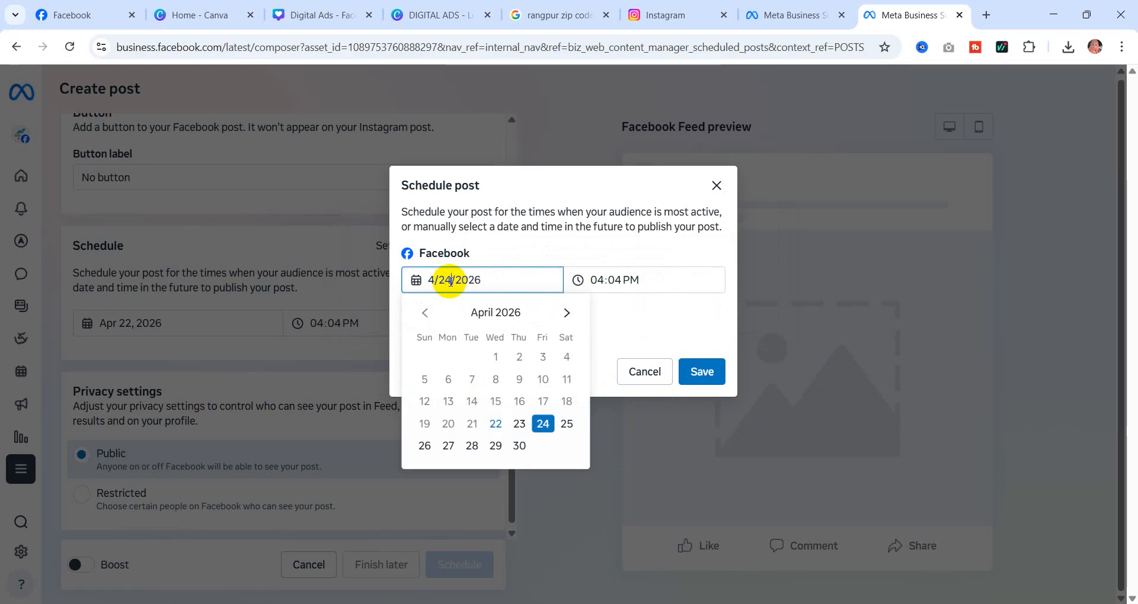
{"action": "left_click", "coordinate": [604, 280]}
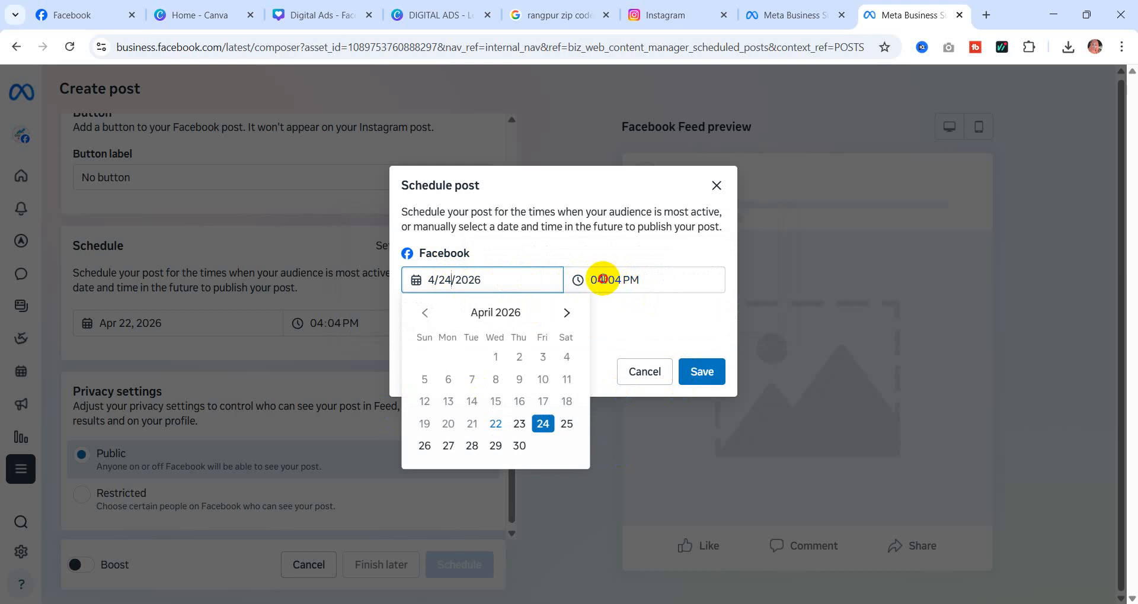
{"action": "left_click", "coordinate": [601, 279]}
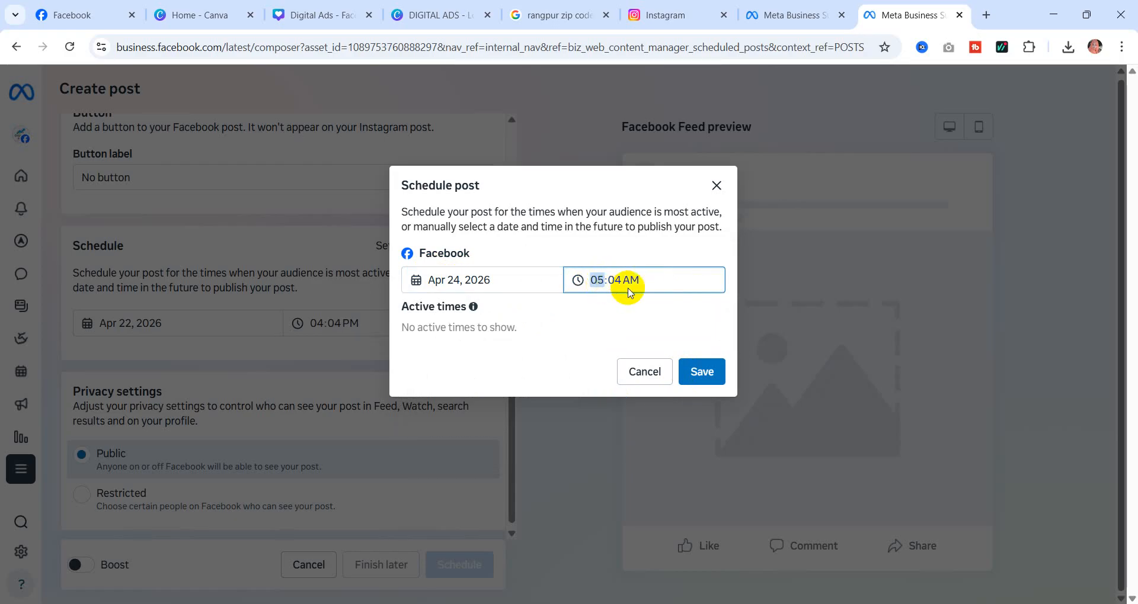
{"action": "left_click", "coordinate": [618, 279]}
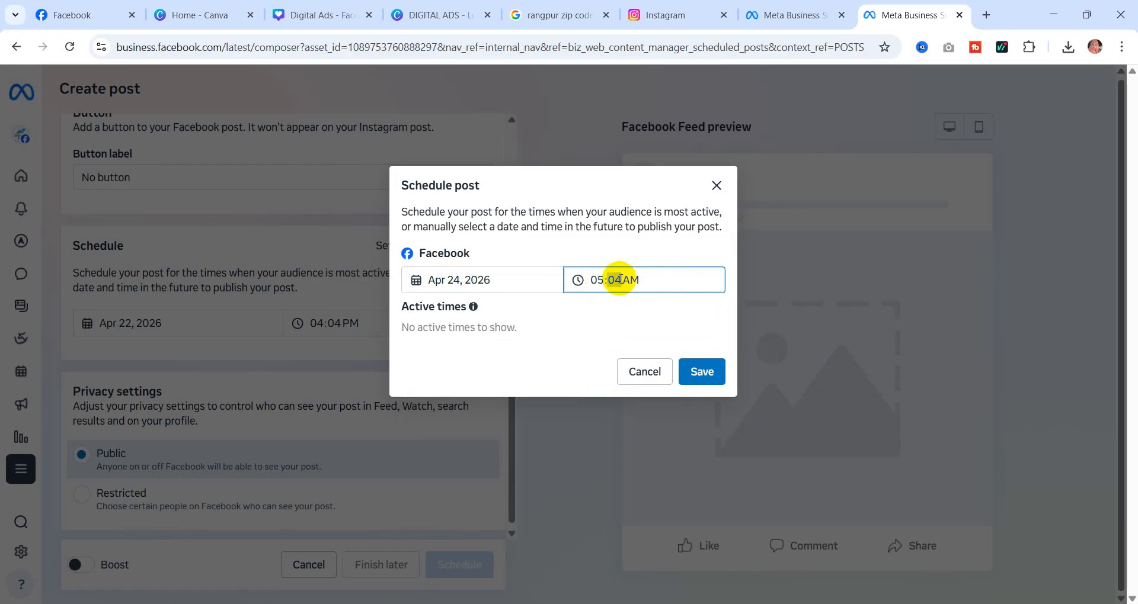
{"action": "left_click", "coordinate": [701, 371]}
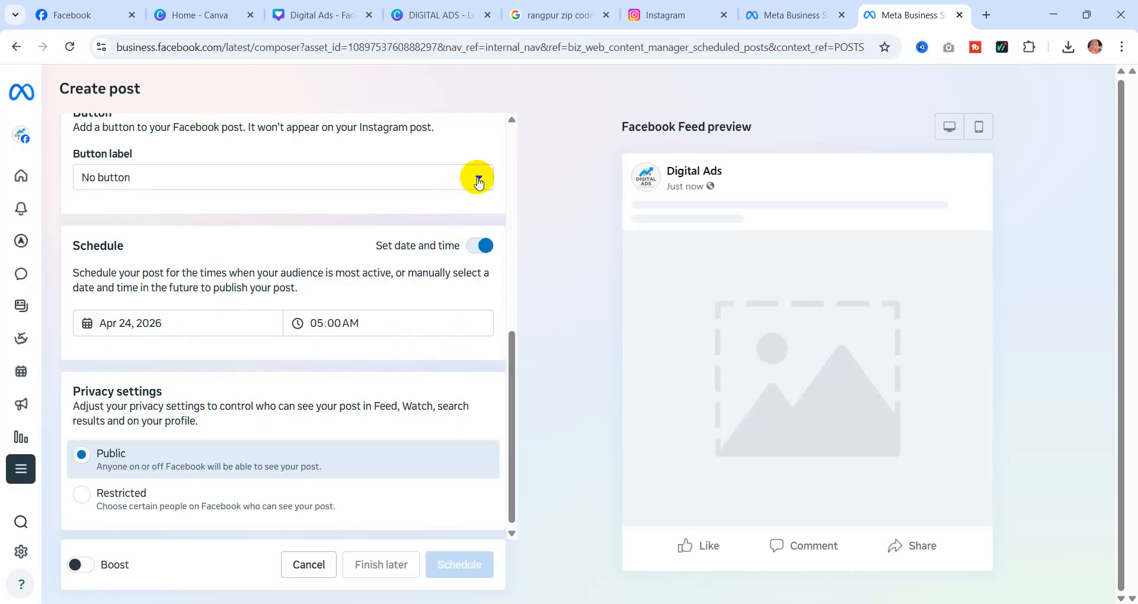
- Add the Digital Ads JPG photo from the Downloads folder to the scheduled post
{"action": "scroll", "coordinate": [414, 266], "scroll_direction": "up", "scroll_amount": 10}
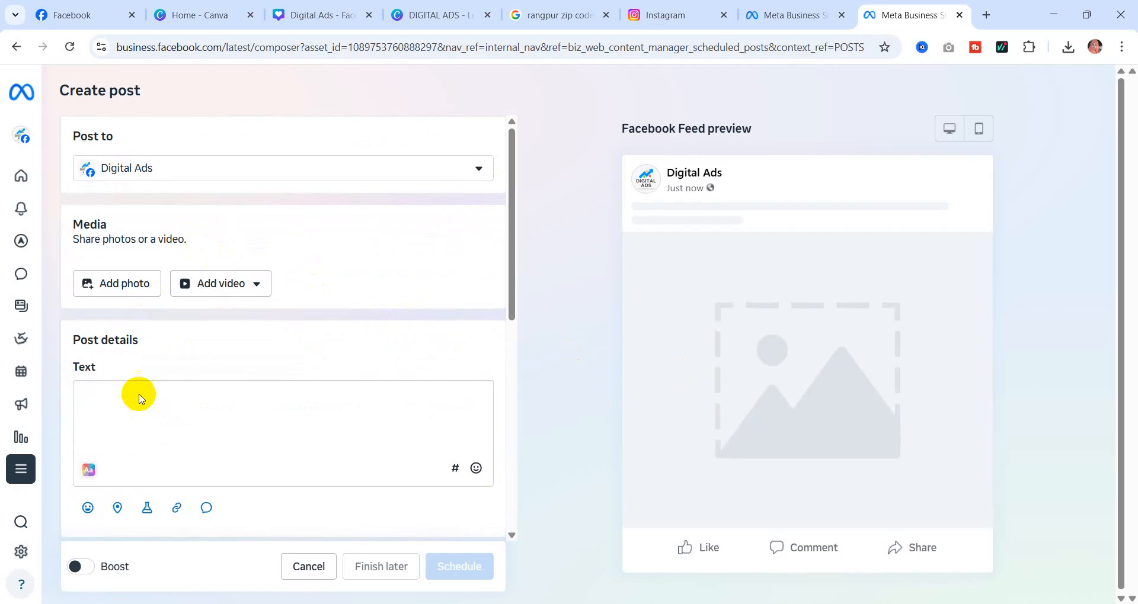
{"action": "left_click", "coordinate": [107, 394]}
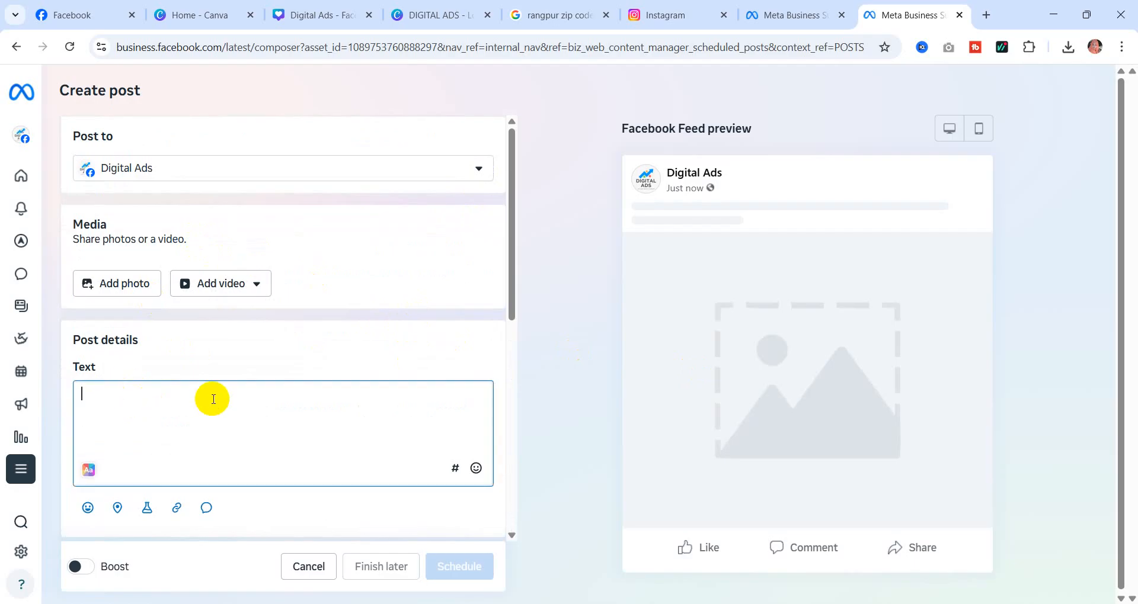
{"action": "left_click", "coordinate": [124, 285]}
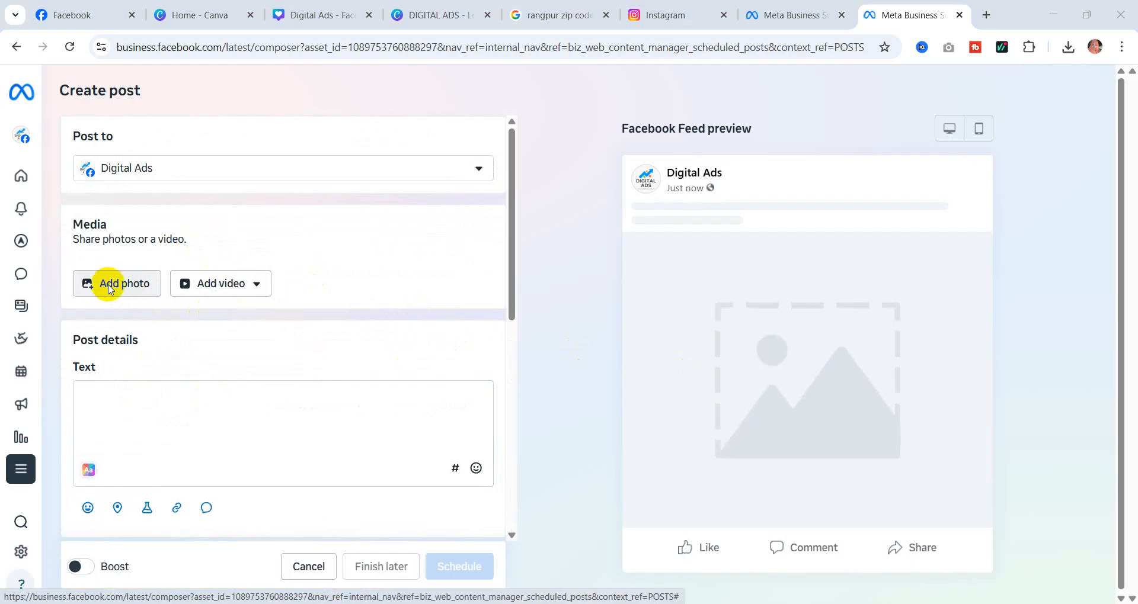
{"action": "left_click", "coordinate": [115, 284]}
{"action": "left_click", "coordinate": [541, 137]}
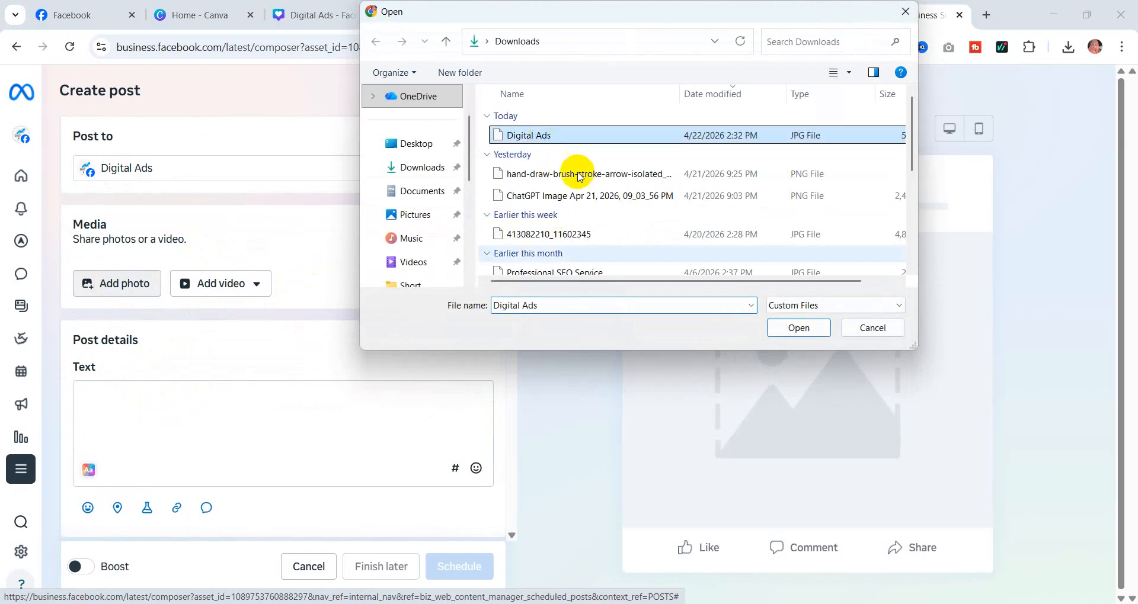
{"action": "left_click", "coordinate": [798, 329]}
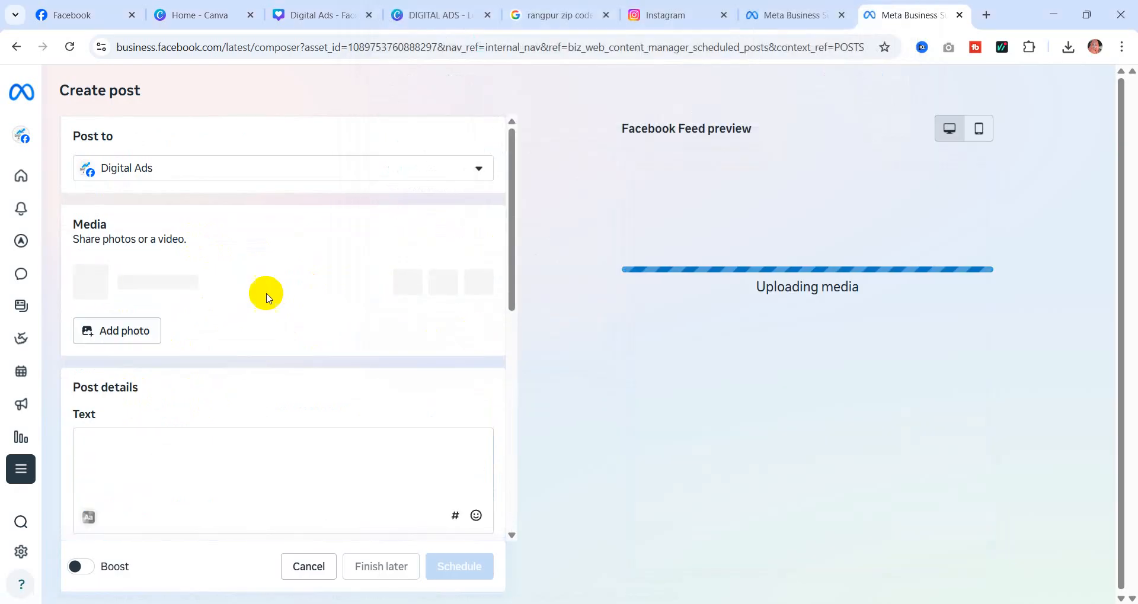
{"action": "scroll", "coordinate": [267, 292], "scroll_direction": "down", "scroll_amount": 3}
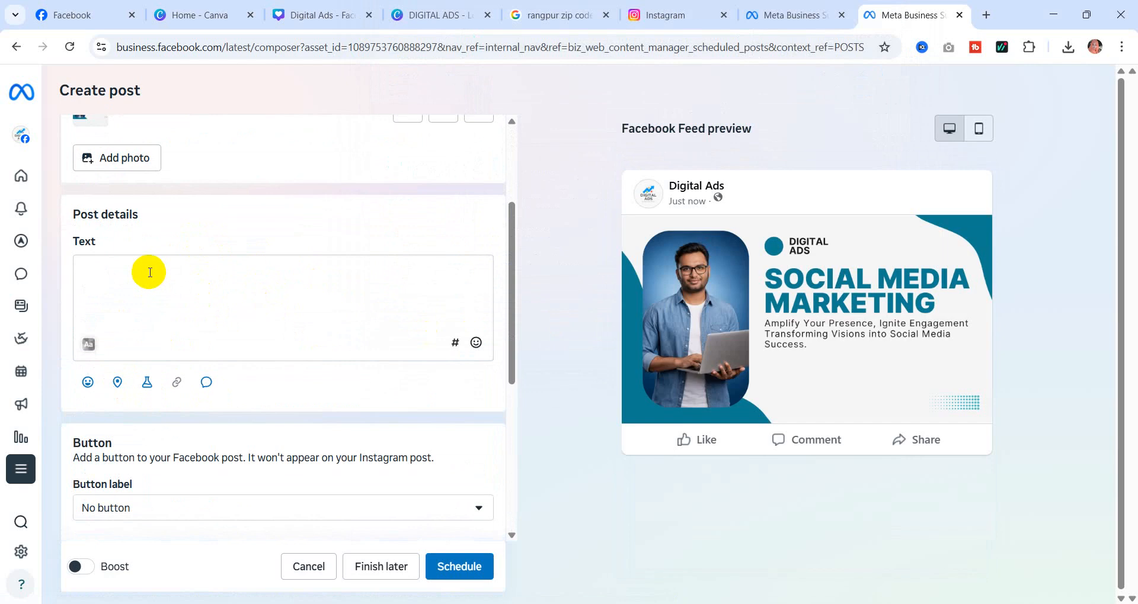
{"action": "left_click", "coordinate": [101, 272]}
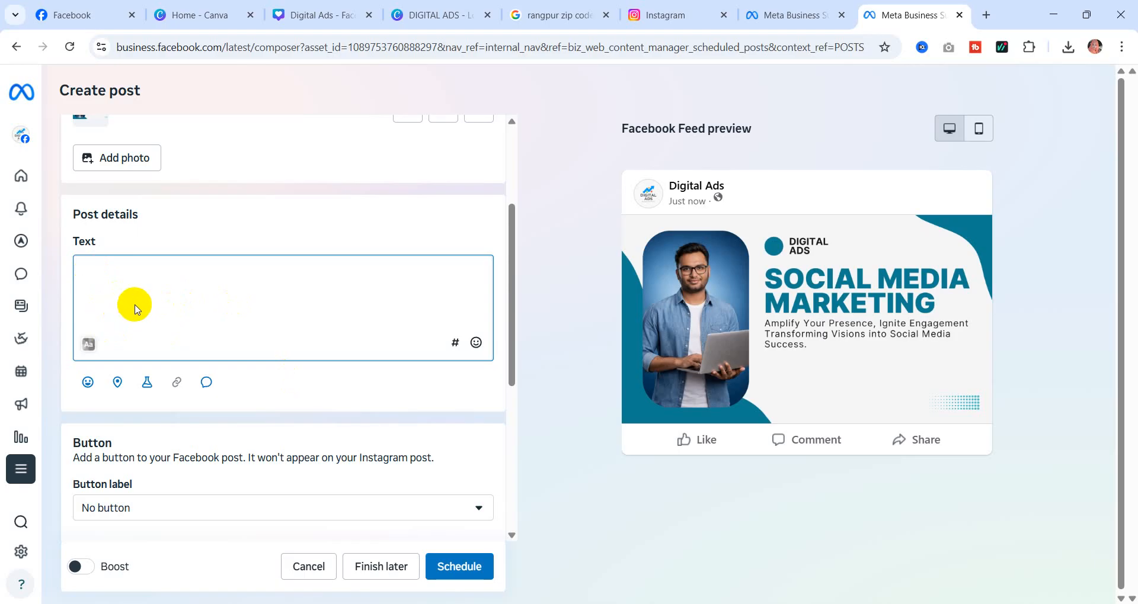
{"action": "scroll", "coordinate": [134, 305], "scroll_direction": "down", "scroll_amount": 3}
{"action": "left_click", "coordinate": [475, 336]}
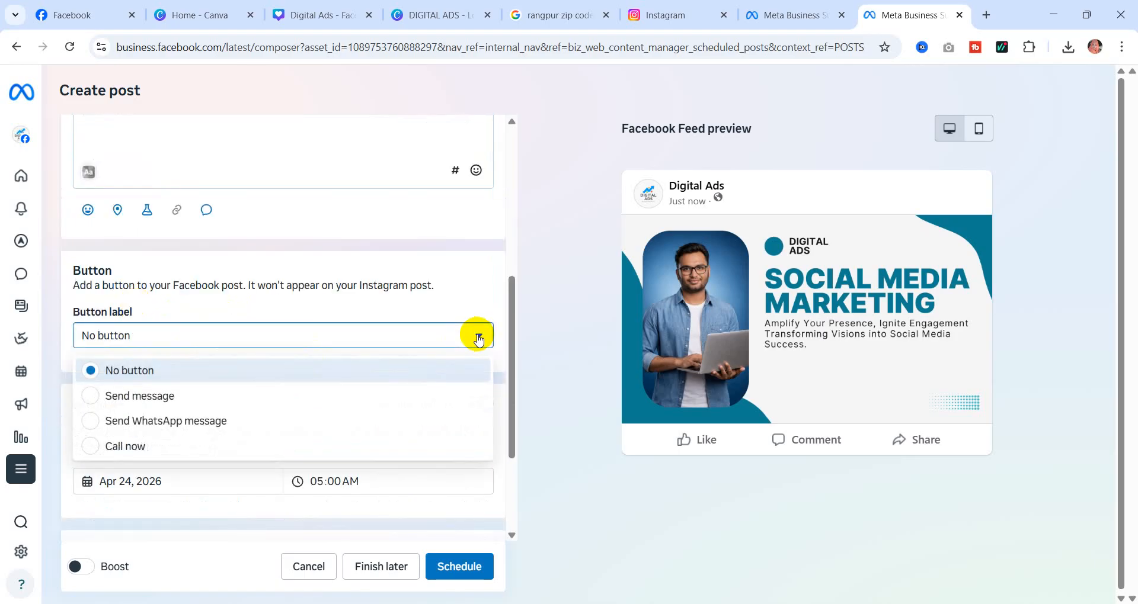
{"action": "left_click", "coordinate": [122, 446]}
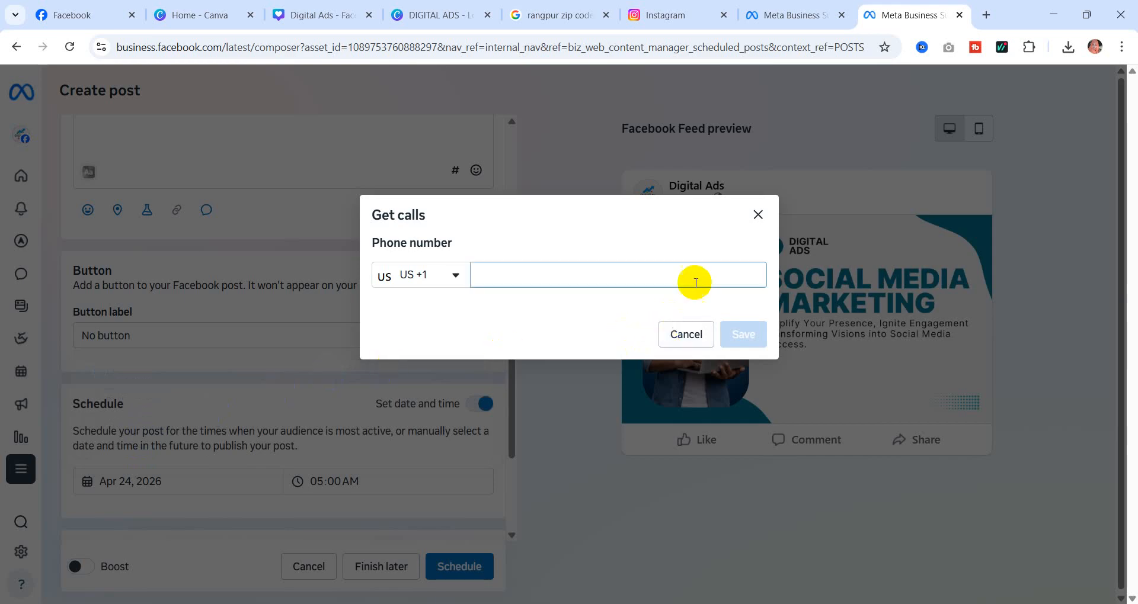
{"action": "left_click", "coordinate": [756, 214]}
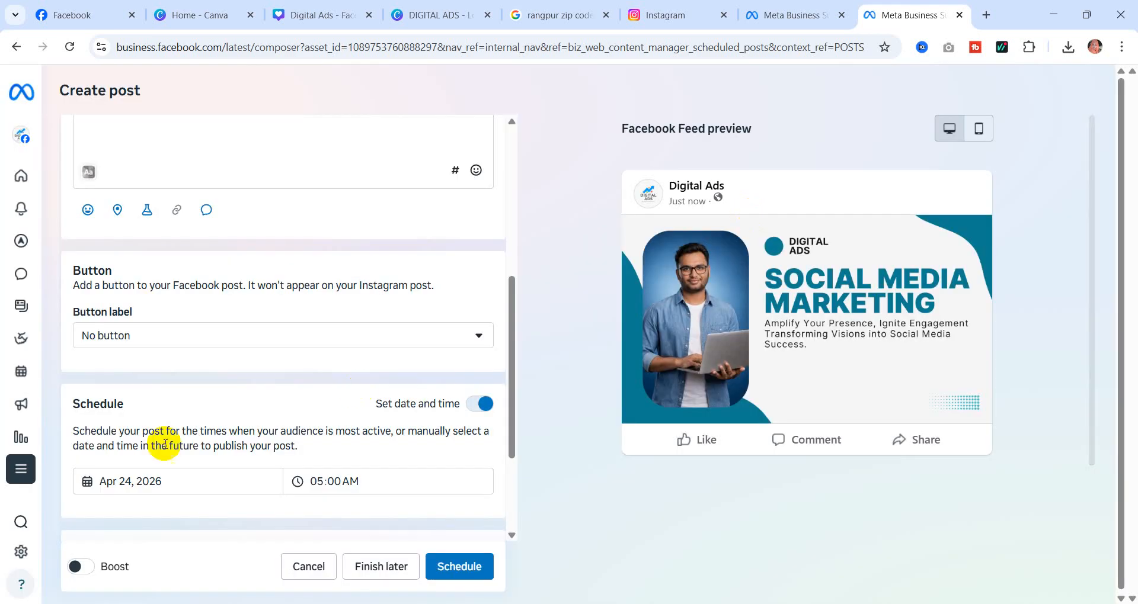
- Add a Send message button to the post, schedule it, and decline scheduling another post
{"action": "left_click", "coordinate": [447, 332]}
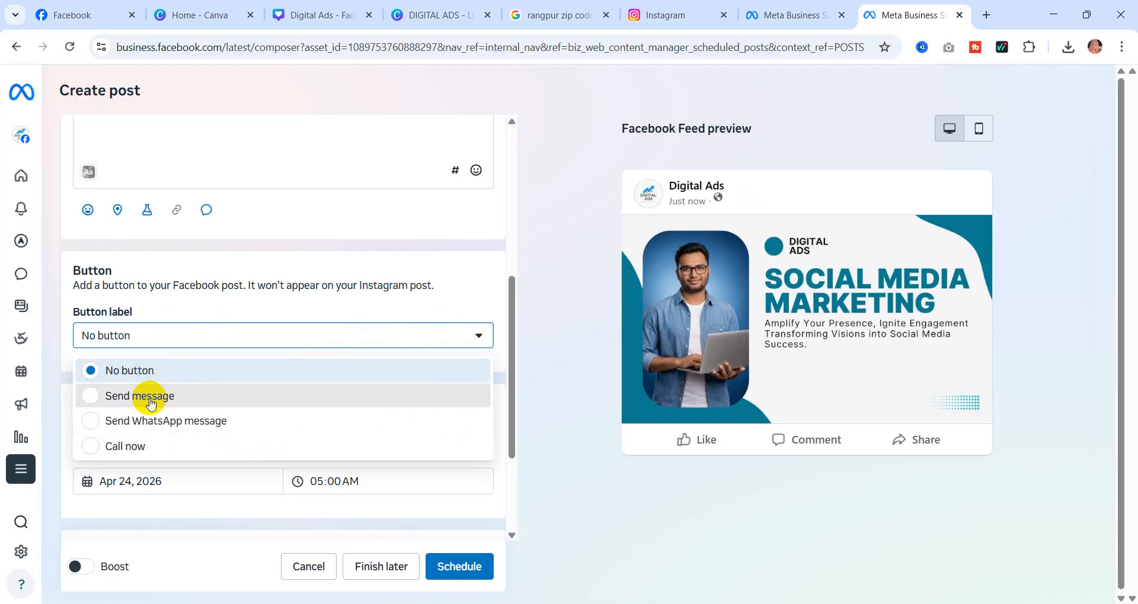
{"action": "left_click", "coordinate": [151, 402]}
{"action": "scroll", "coordinate": [304, 345], "scroll_direction": "down", "scroll_amount": 3}
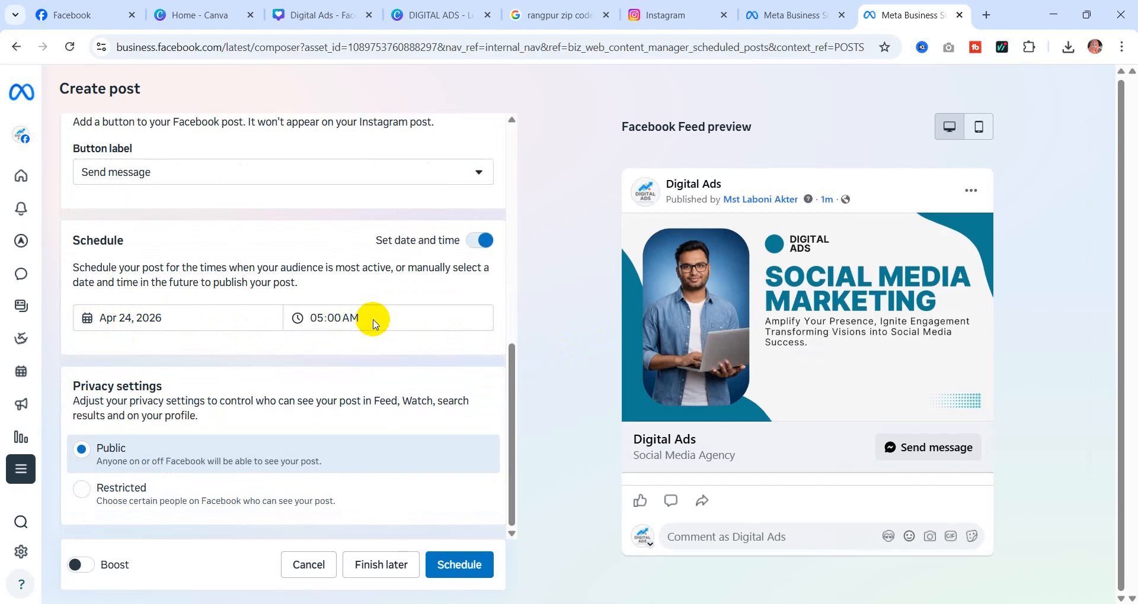
{"action": "left_click", "coordinate": [454, 570]}
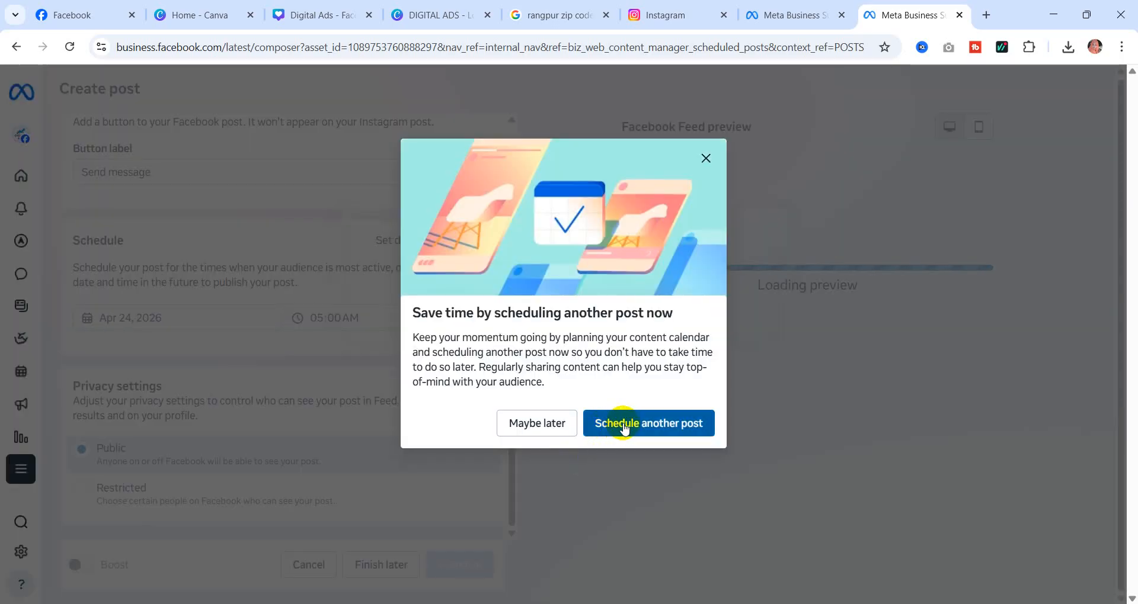
{"action": "left_click", "coordinate": [539, 424]}
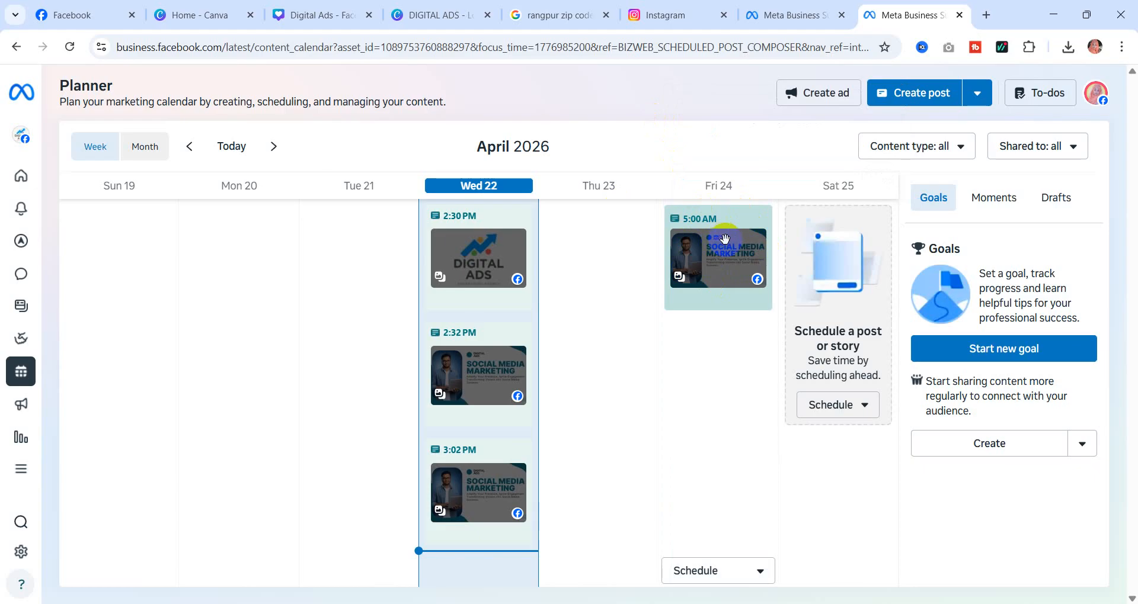
- Search Google for "facebook ads manager" in a new browser tab
{"action": "mouse_move", "coordinate": [725, 239]}
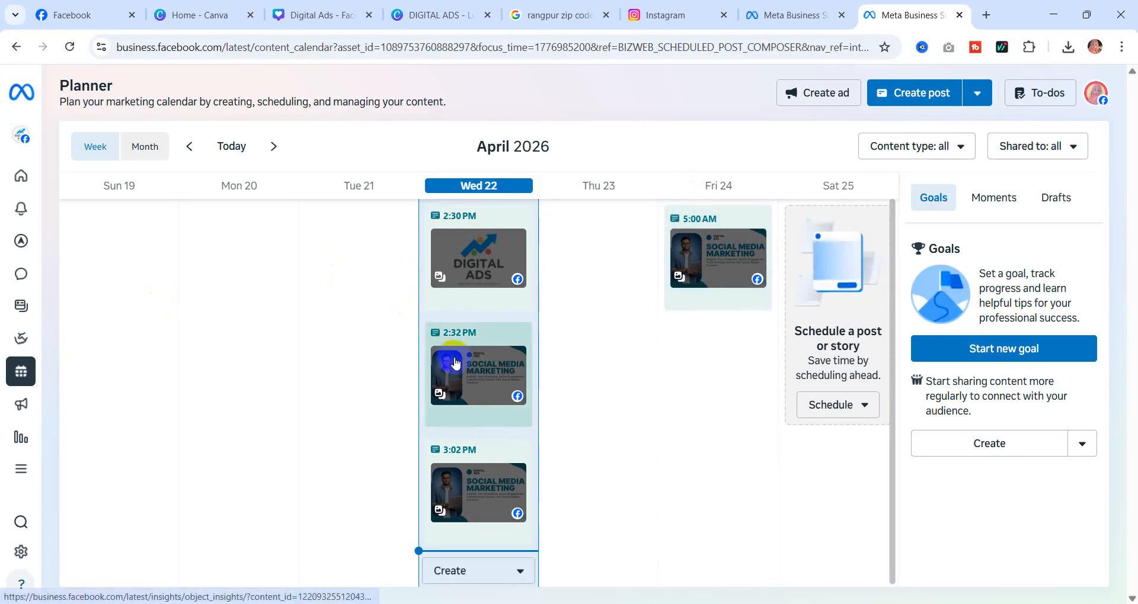
{"action": "left_click", "coordinate": [986, 15]}
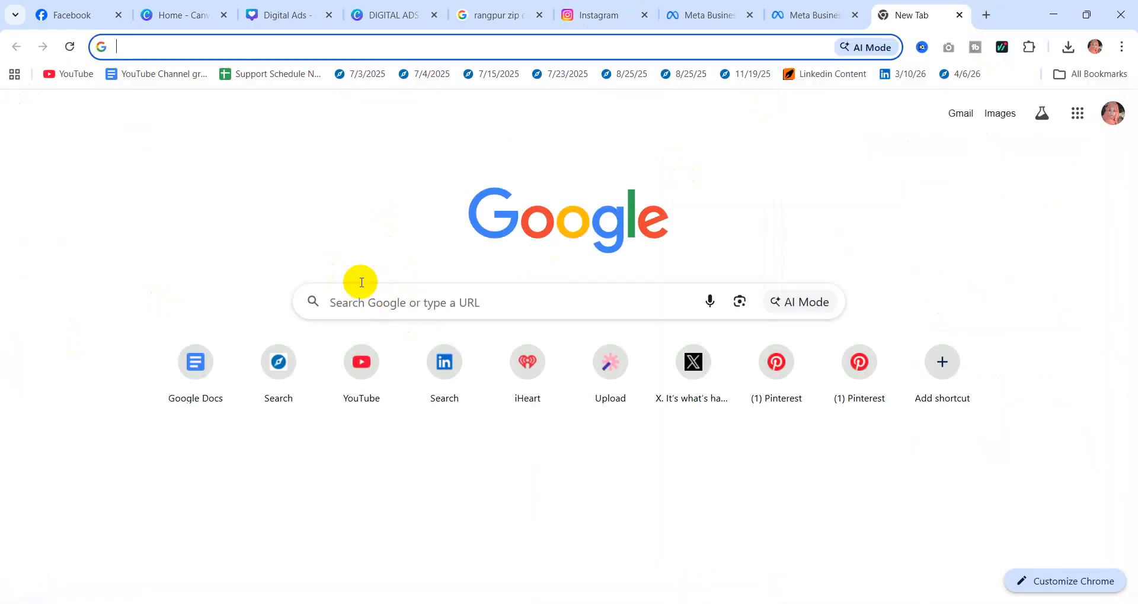
{"action": "left_click", "coordinate": [386, 303]}
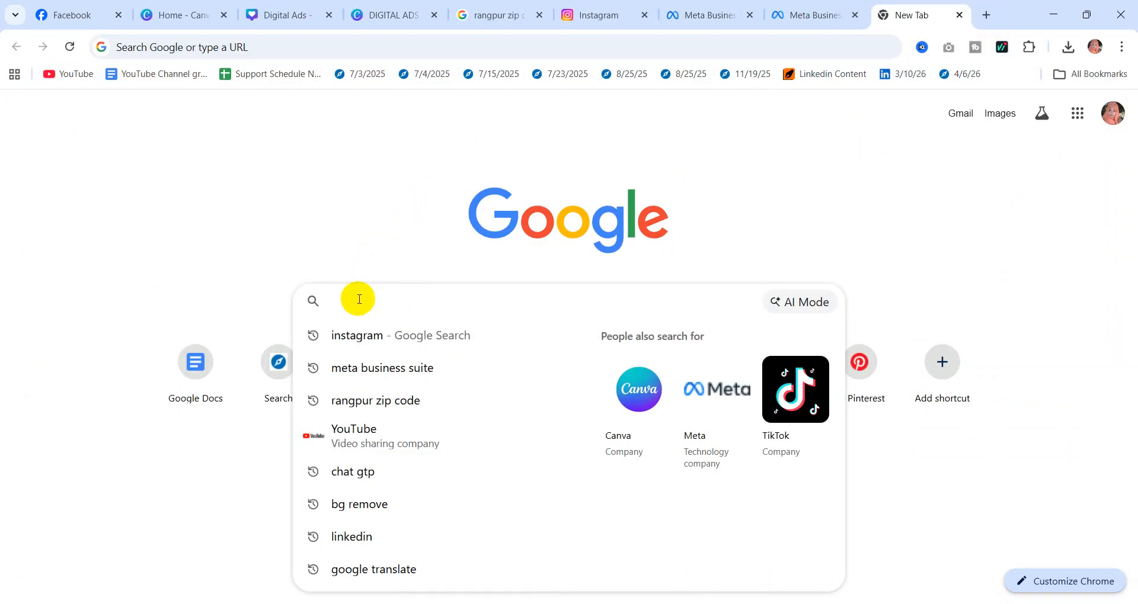
{"action": "type", "text": "Fa"}
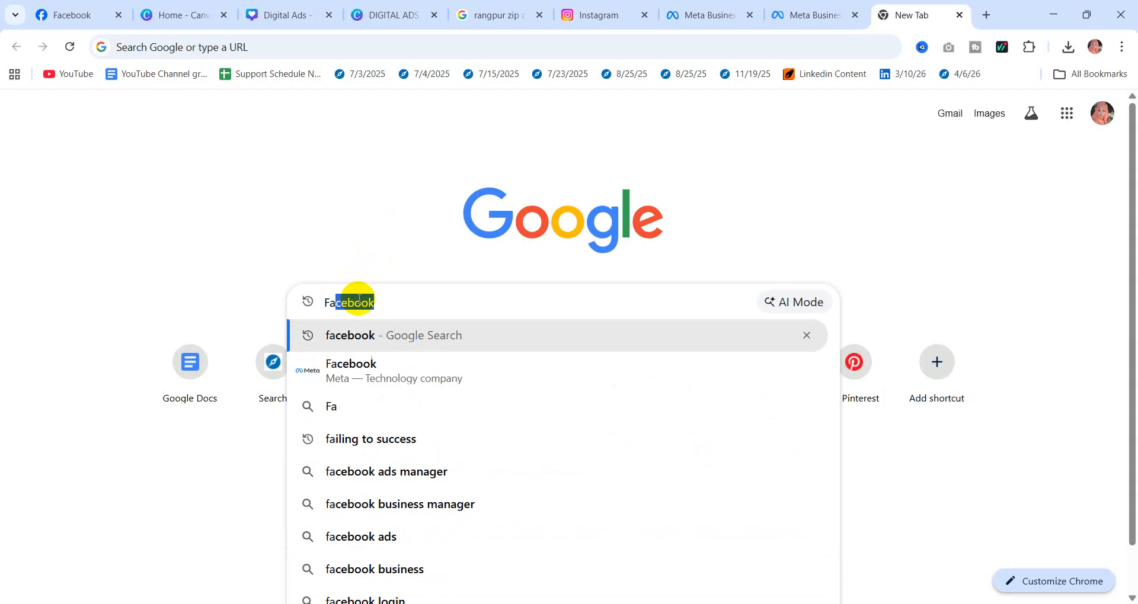
{"action": "left_click", "coordinate": [408, 471]}
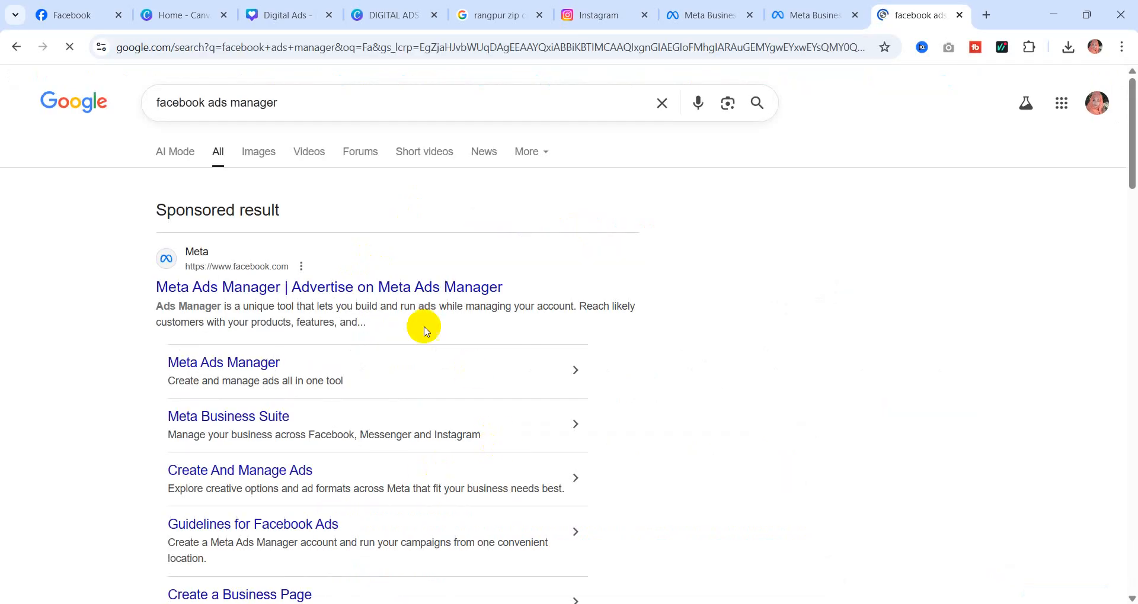
- Open the sponsored Meta Ads Manager result and continue from its landing page into Ads Manager
{"action": "scroll", "coordinate": [291, 300], "scroll_direction": "down", "scroll_amount": 3}
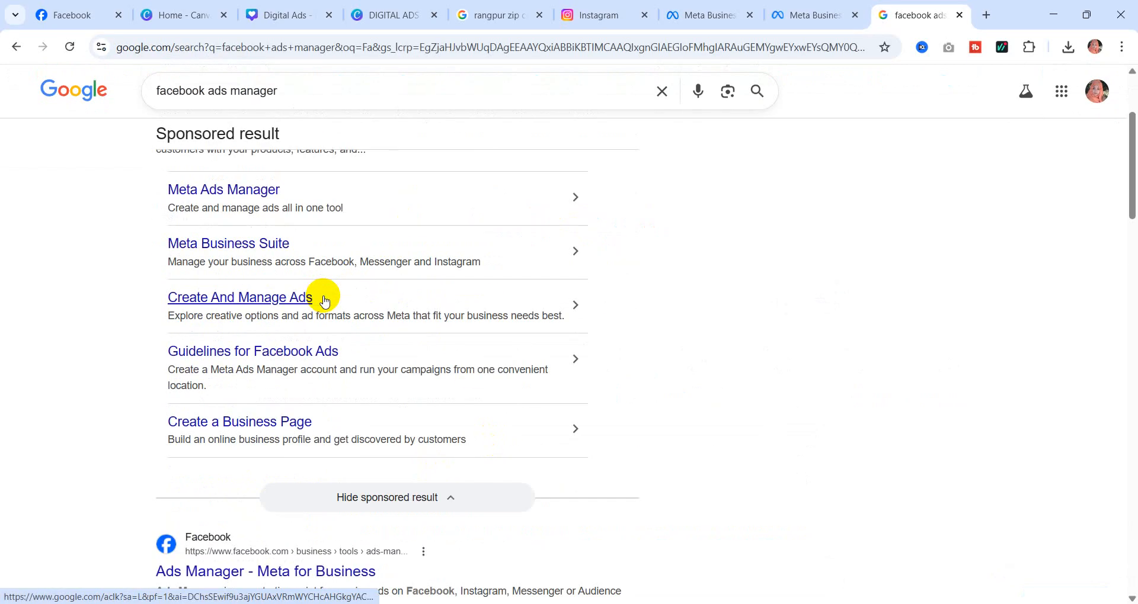
{"action": "scroll", "coordinate": [300, 300], "scroll_direction": "up", "scroll_amount": 3}
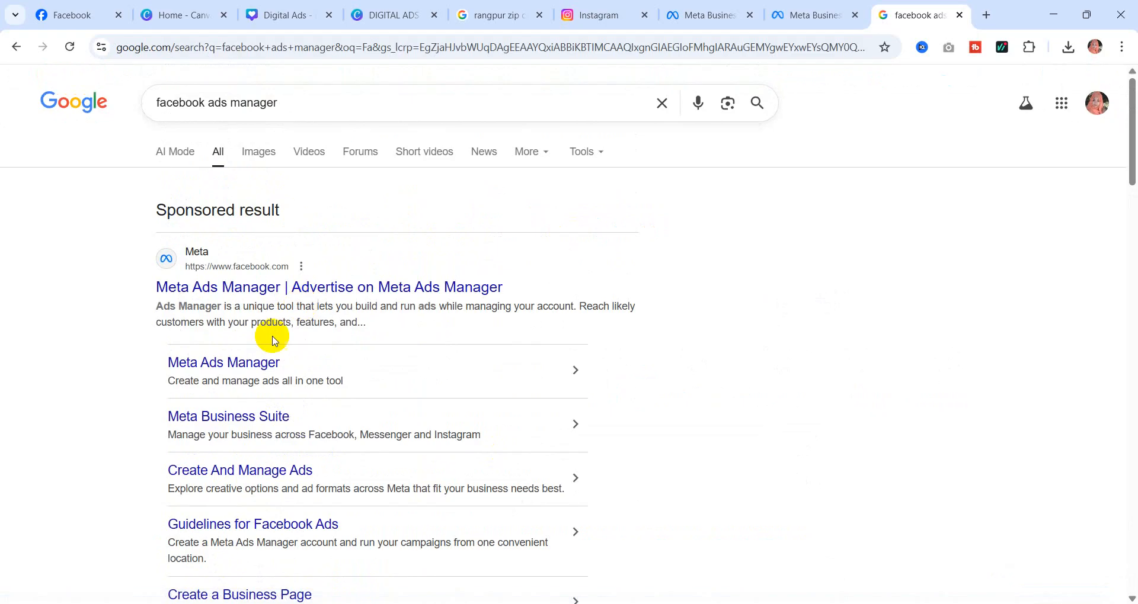
{"action": "left_click", "coordinate": [218, 285]}
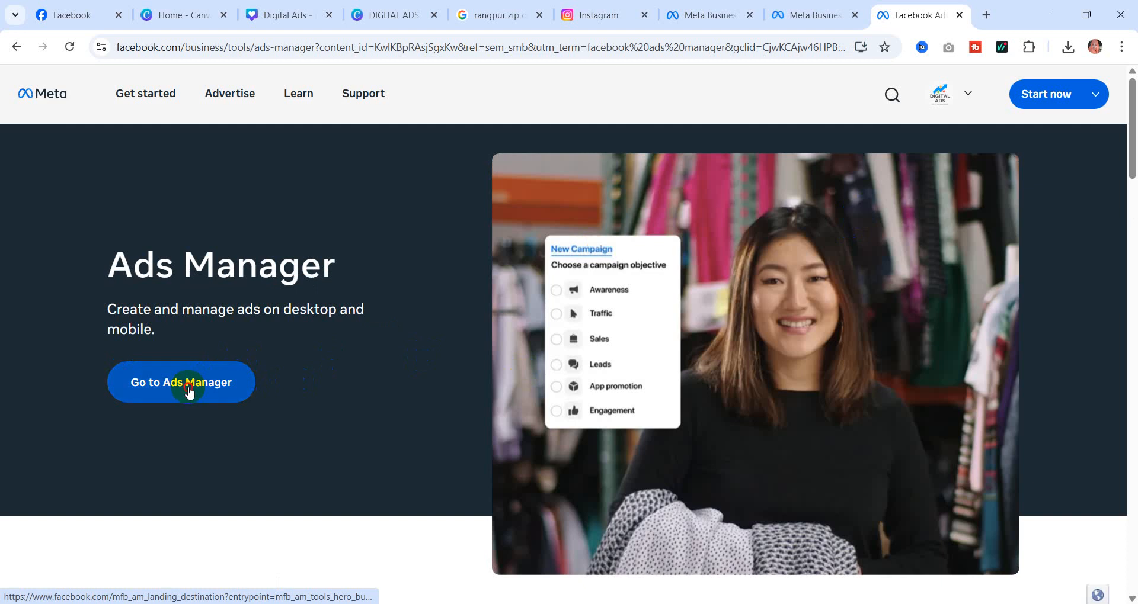
{"action": "left_click", "coordinate": [190, 391]}
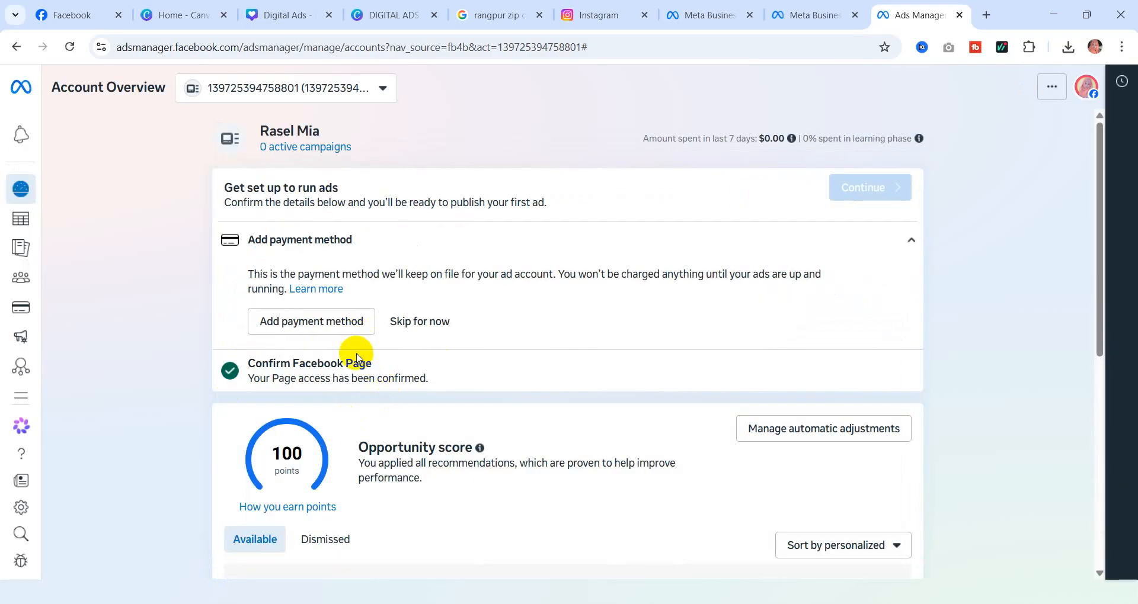
- Review the ad account's overview, campaigns list and ads reporting pages in Ads Manager
{"action": "scroll", "coordinate": [394, 267], "scroll_direction": "down", "scroll_amount": 7}
{"action": "scroll", "coordinate": [330, 286], "scroll_direction": "up", "scroll_amount": 7}
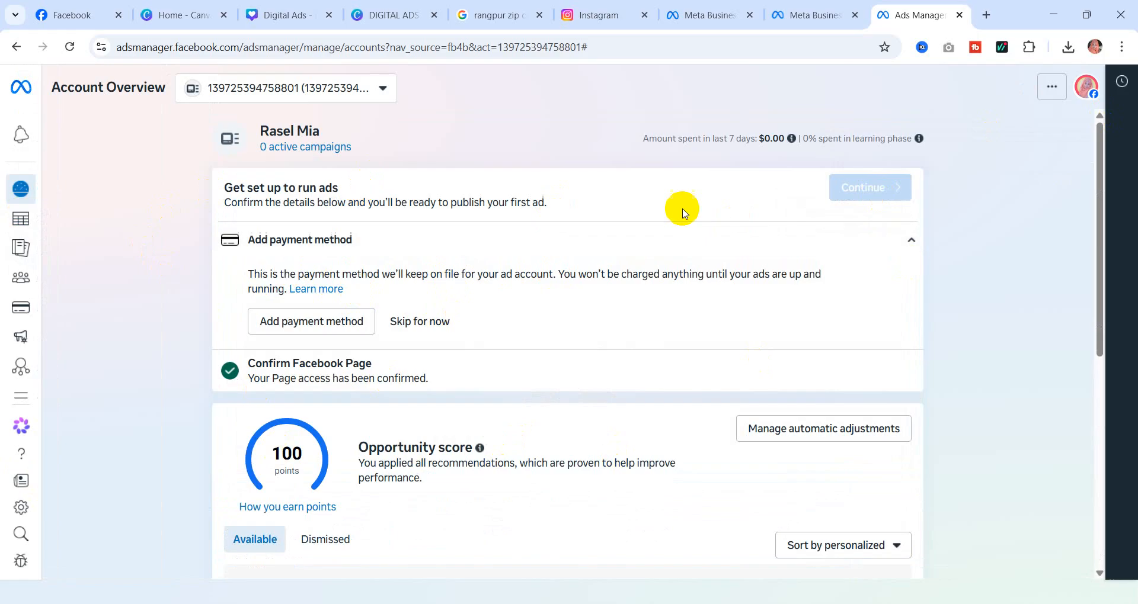
{"action": "mouse_move", "coordinate": [20, 218]}
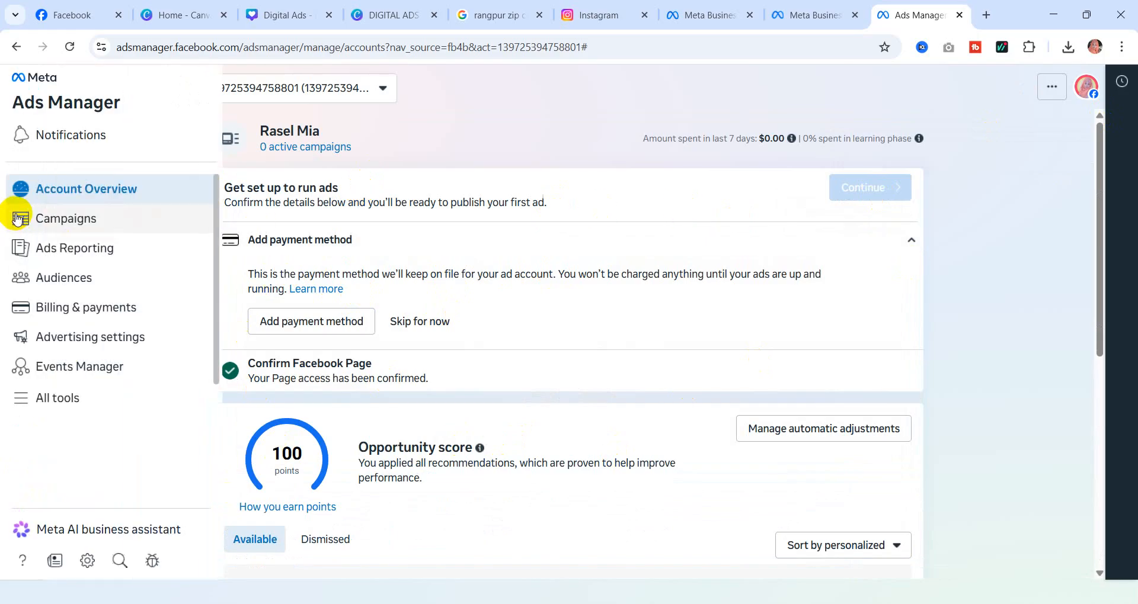
{"action": "left_click", "coordinate": [61, 219]}
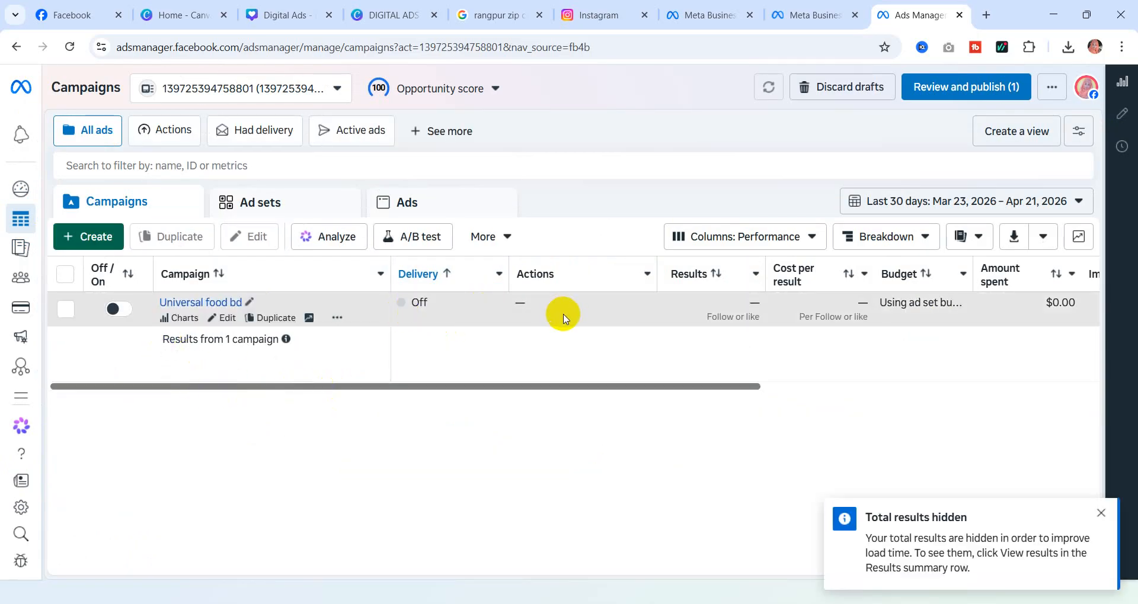
{"action": "mouse_move", "coordinate": [20, 247]}
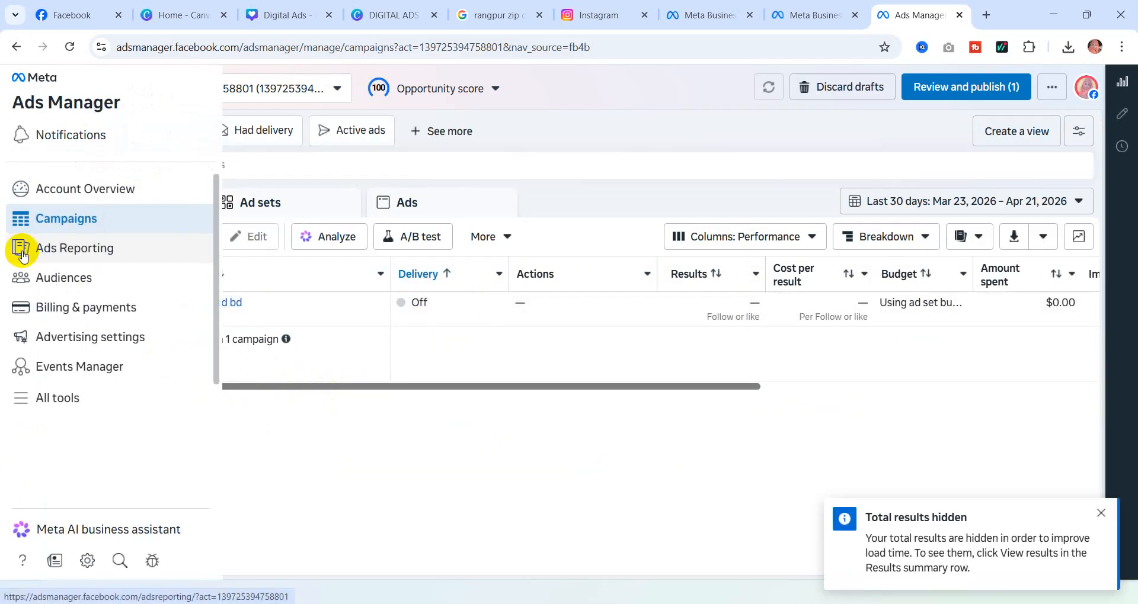
{"action": "left_click", "coordinate": [74, 254]}
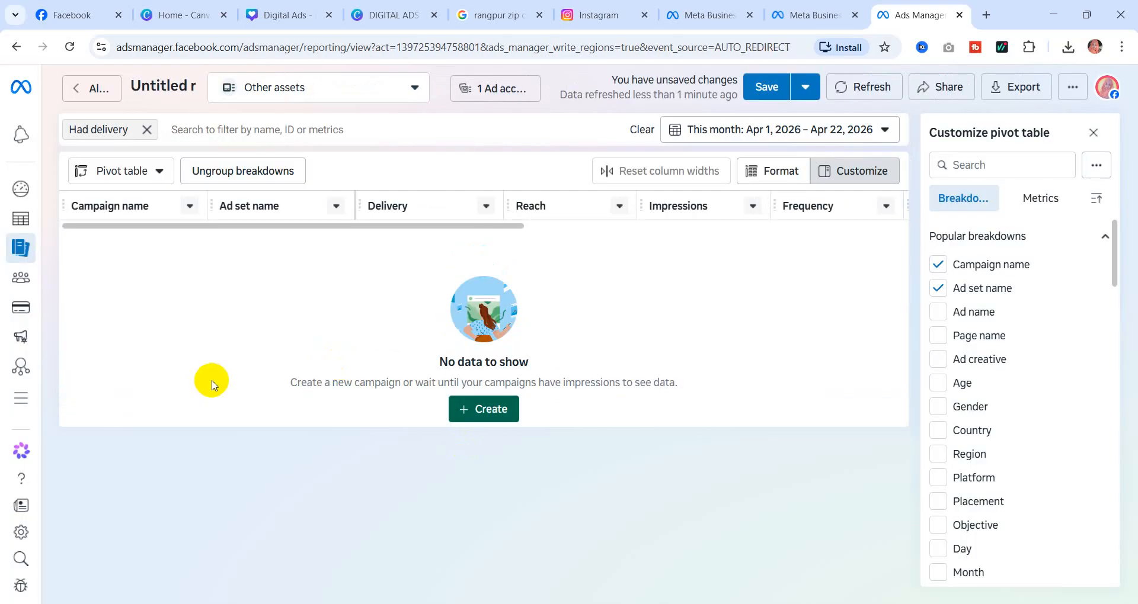
- Open Billing & payments and examine the account's funds and payment methods in the payment settings
{"action": "mouse_move", "coordinate": [26, 307]}
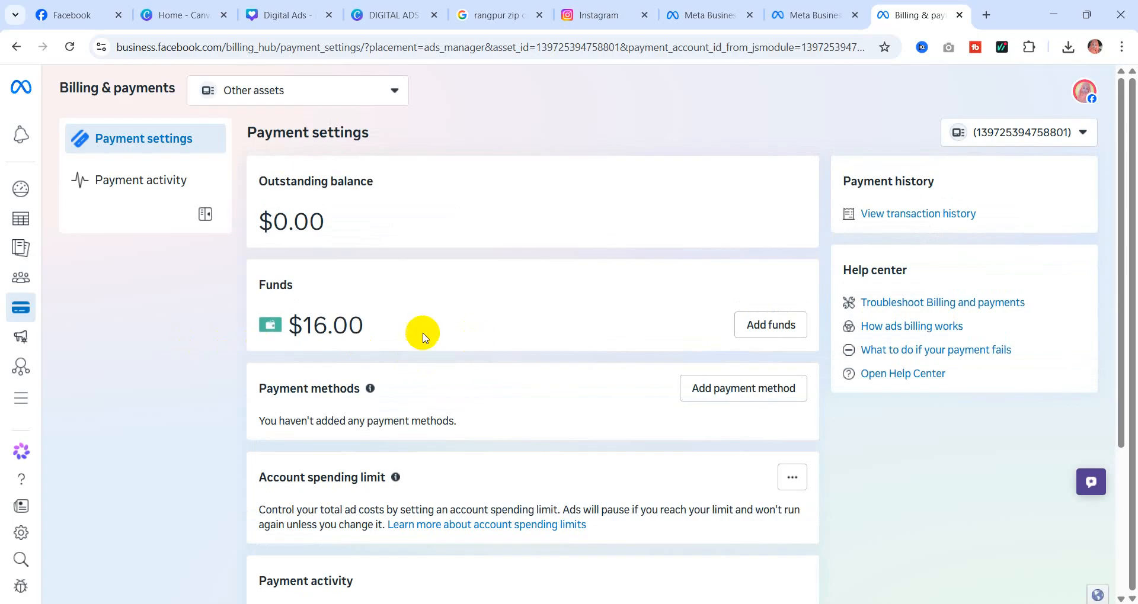
{"action": "left_click_drag", "start_coordinate": [295, 324], "coordinate": [401, 314]}
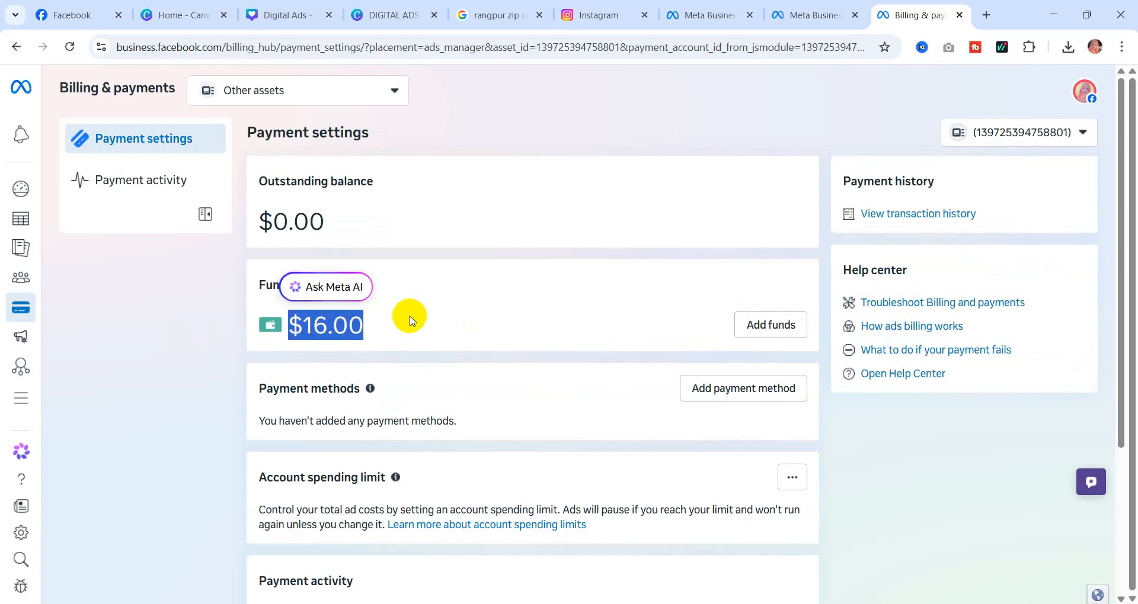
{"action": "left_click", "coordinate": [329, 320]}
{"action": "left_click_drag", "start_coordinate": [296, 324], "coordinate": [393, 322]}
{"action": "left_click", "coordinate": [423, 331]}
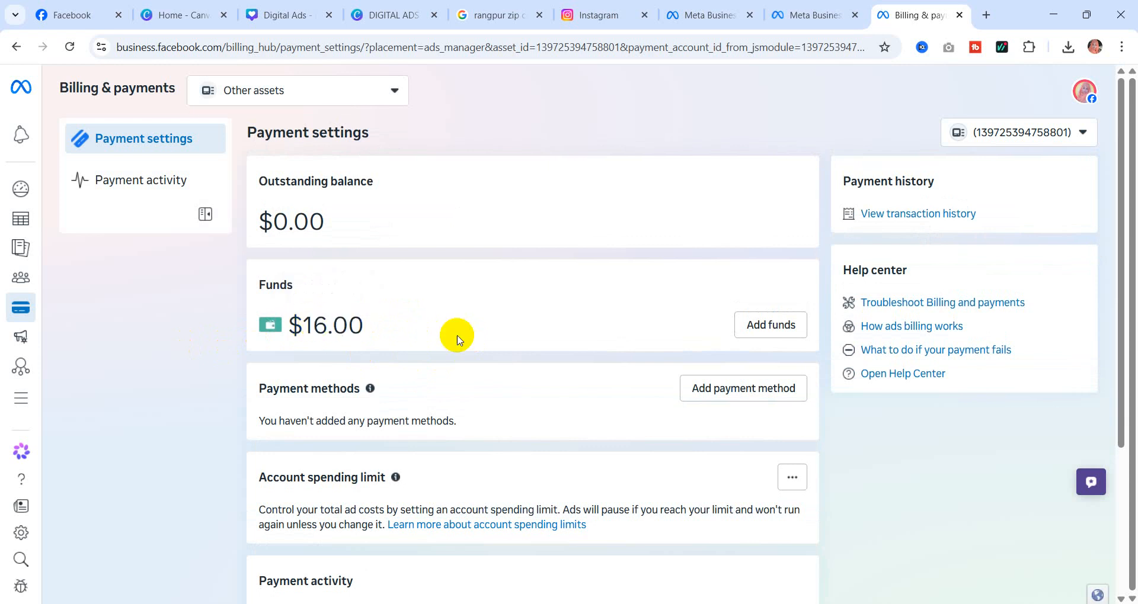
{"action": "scroll", "coordinate": [526, 333], "scroll_direction": "down", "scroll_amount": 3}
{"action": "scroll", "coordinate": [530, 334], "scroll_direction": "up", "scroll_amount": 3}
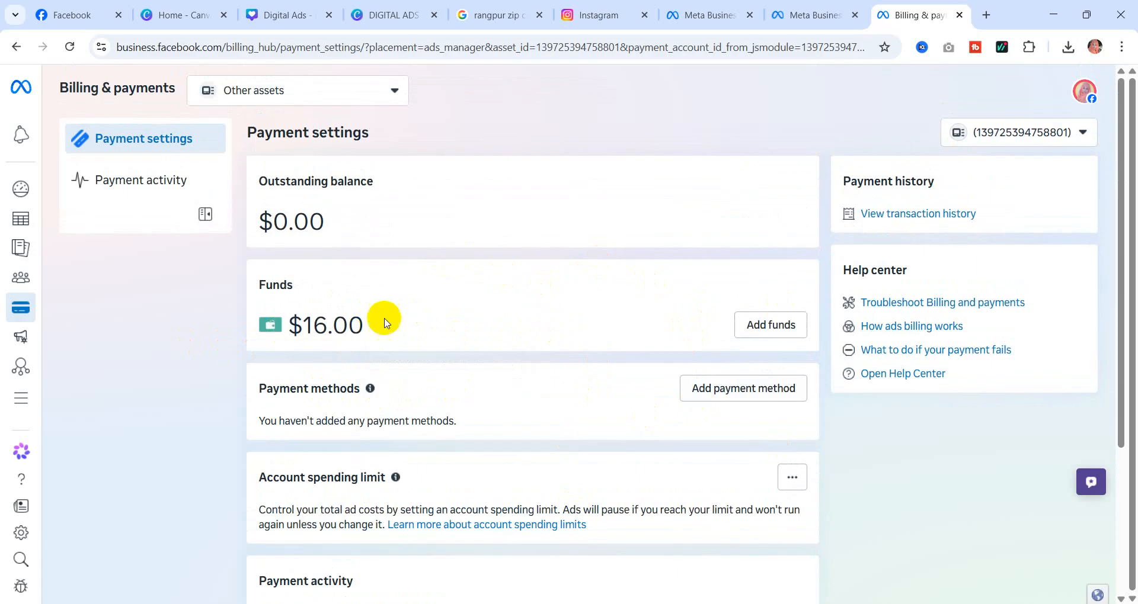
{"action": "scroll", "coordinate": [531, 320], "scroll_direction": "down", "scroll_amount": 1}
{"action": "scroll", "coordinate": [530, 321], "scroll_direction": "down", "scroll_amount": 3}
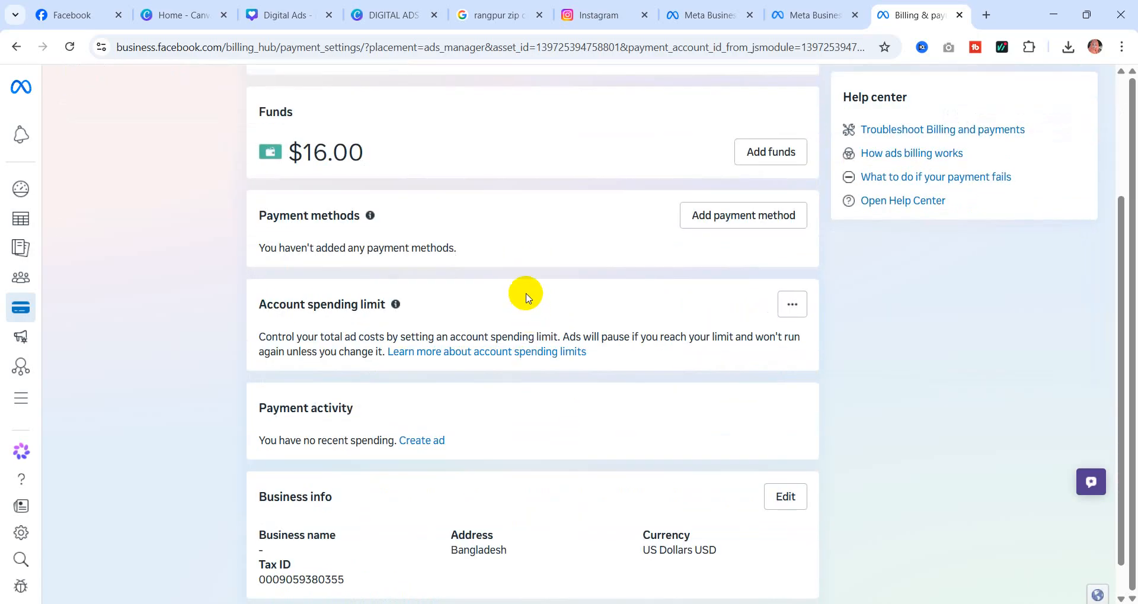
- Inspect the debit or credit card form for adding a payment method, including name, number, expiry and CVV fields, and close it without saving
{"action": "left_click", "coordinate": [768, 219]}
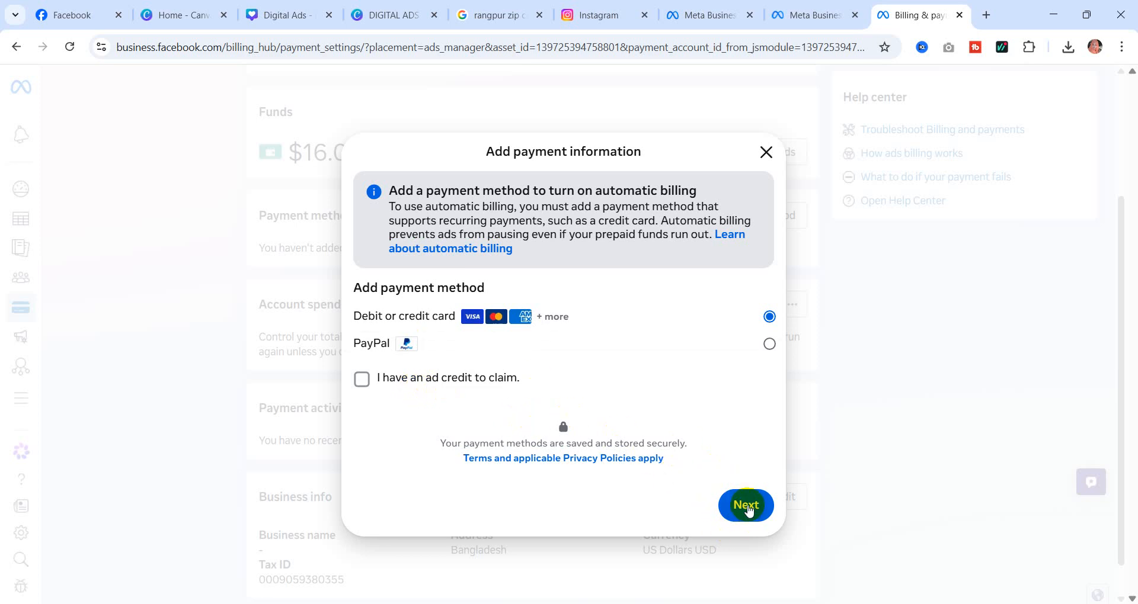
{"action": "left_click", "coordinate": [748, 506]}
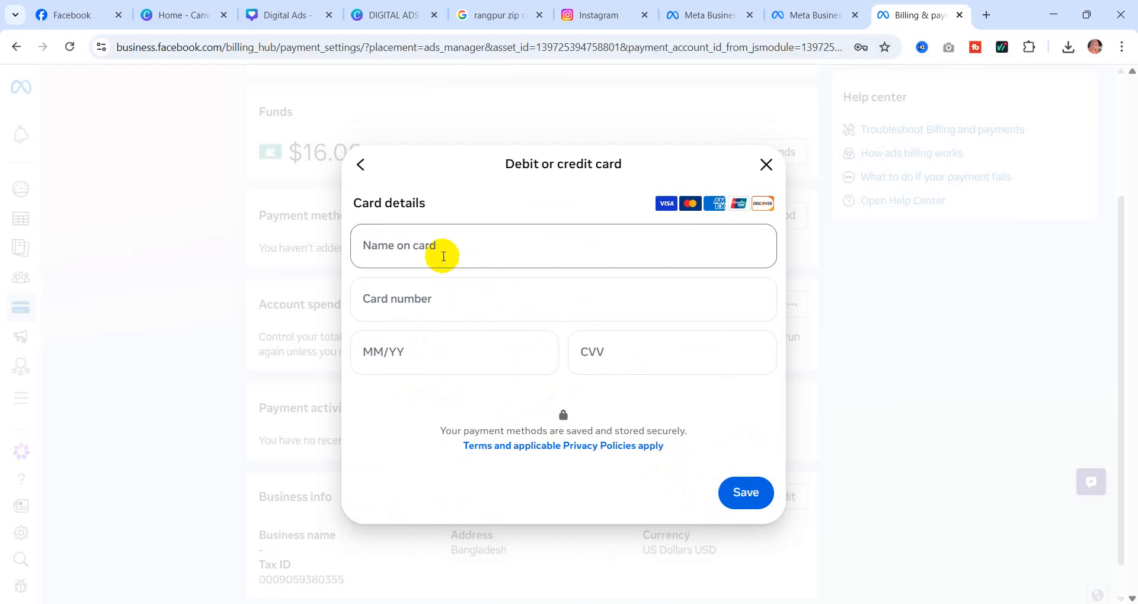
{"action": "left_click", "coordinate": [441, 251]}
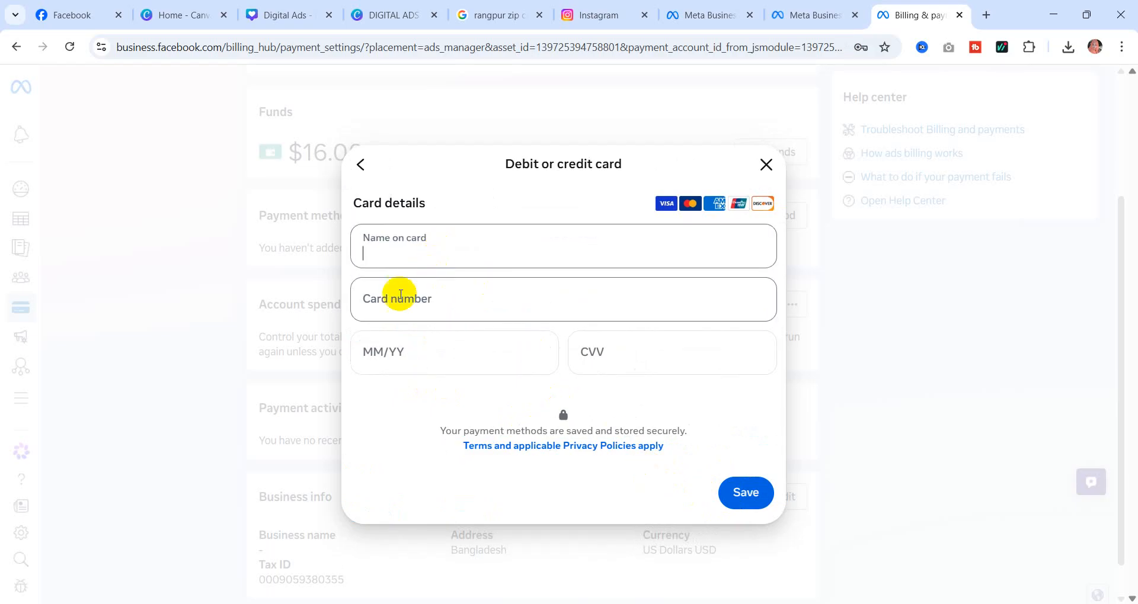
{"action": "left_click", "coordinate": [401, 297]}
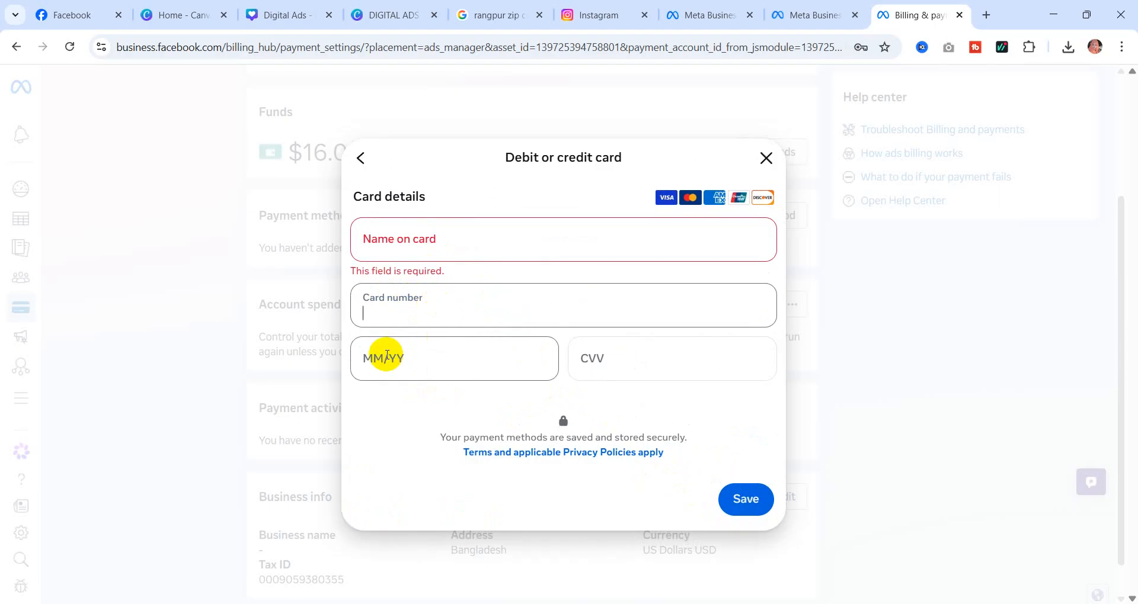
{"action": "left_click", "coordinate": [384, 358]}
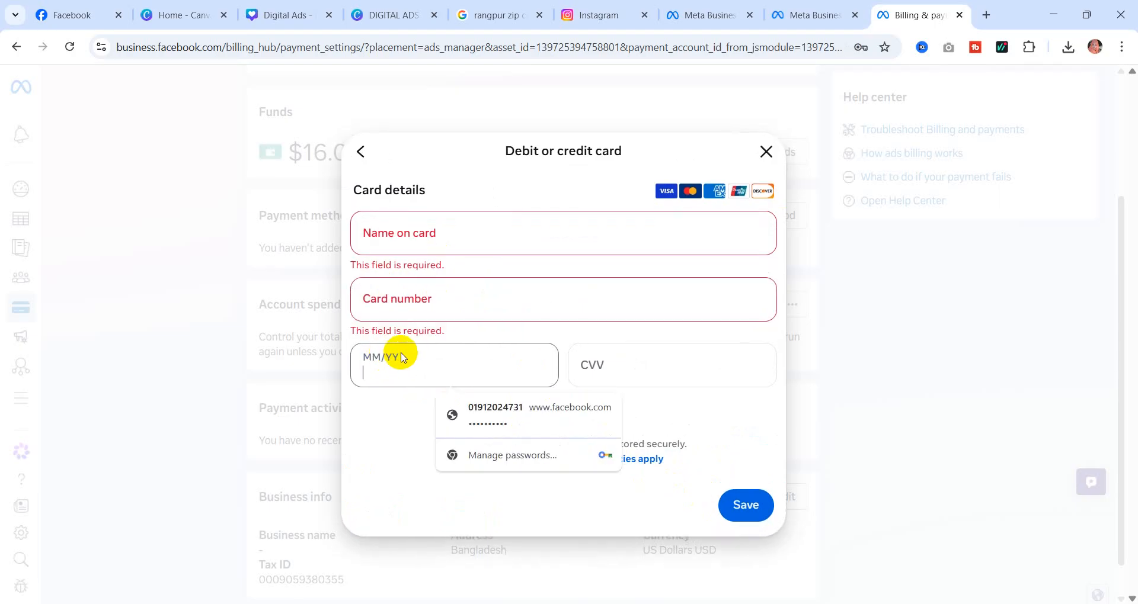
{"action": "left_click", "coordinate": [613, 359]}
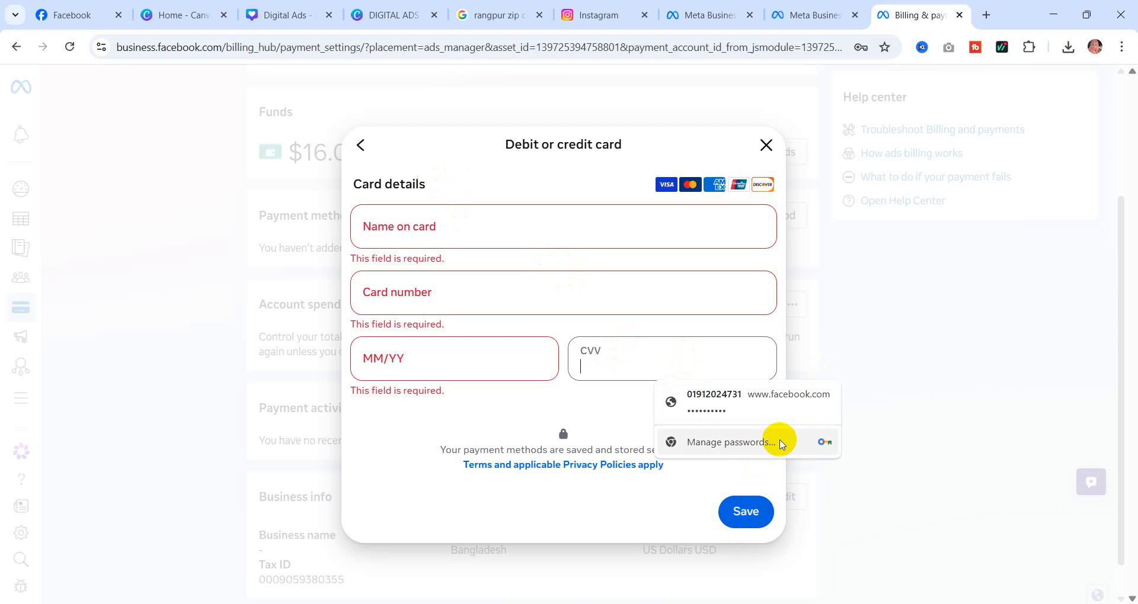
{"action": "left_click", "coordinate": [766, 145]}
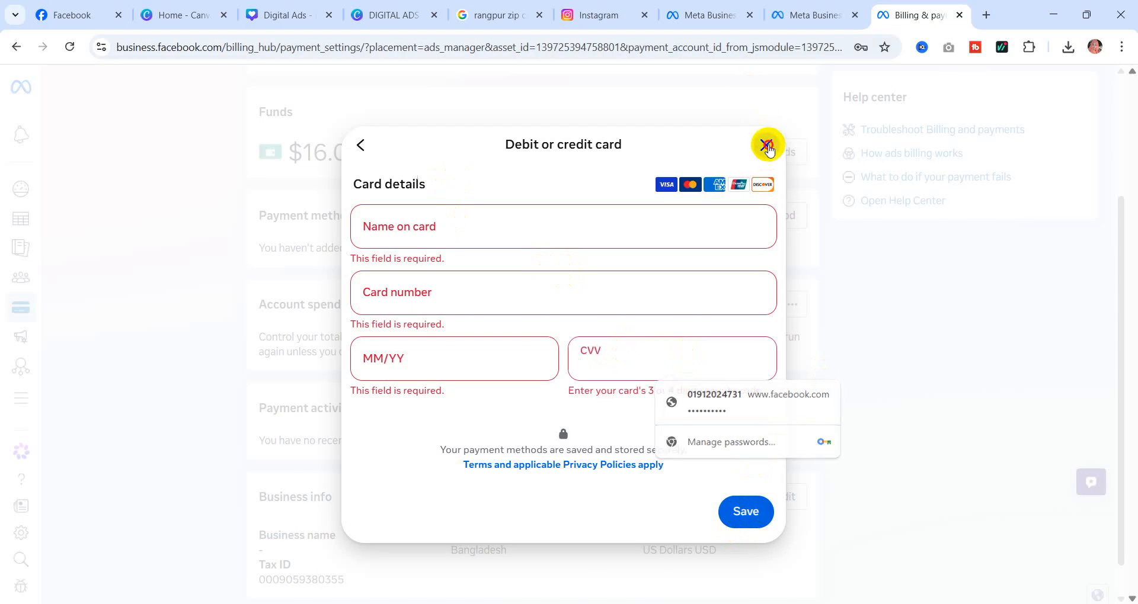
- Review the payment settings from outstanding balance and funds down to payment activity and business info
{"action": "scroll", "coordinate": [509, 302], "scroll_direction": "down", "scroll_amount": 1}
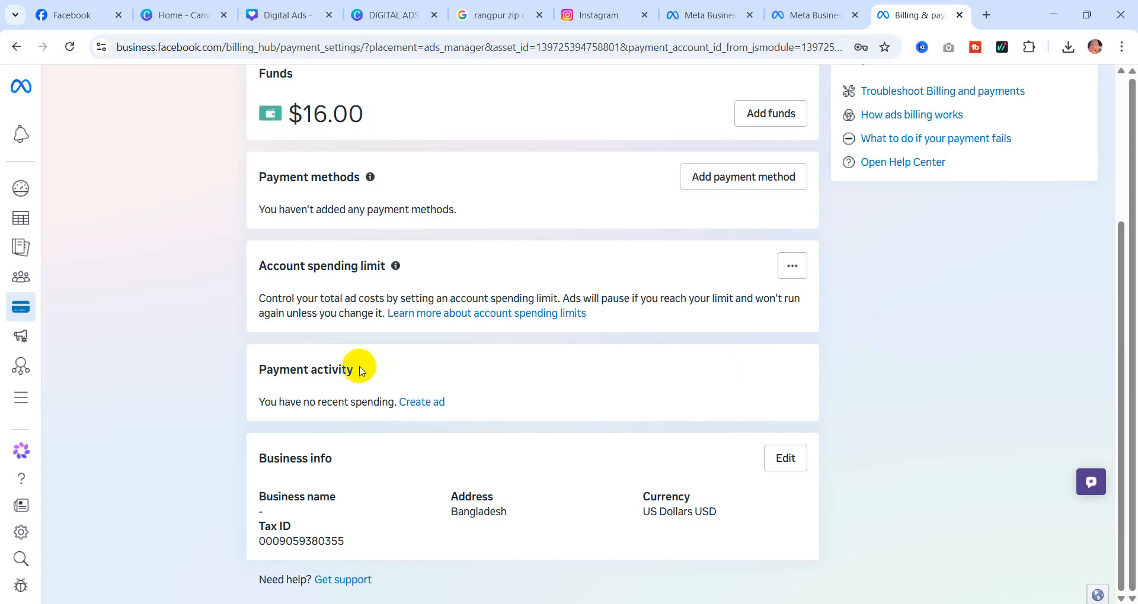
{"action": "scroll", "coordinate": [360, 367], "scroll_direction": "up", "scroll_amount": 4}
{"action": "scroll", "coordinate": [360, 366], "scroll_direction": "down", "scroll_amount": 4}
{"action": "scroll", "coordinate": [361, 366], "scroll_direction": "up", "scroll_amount": 3}
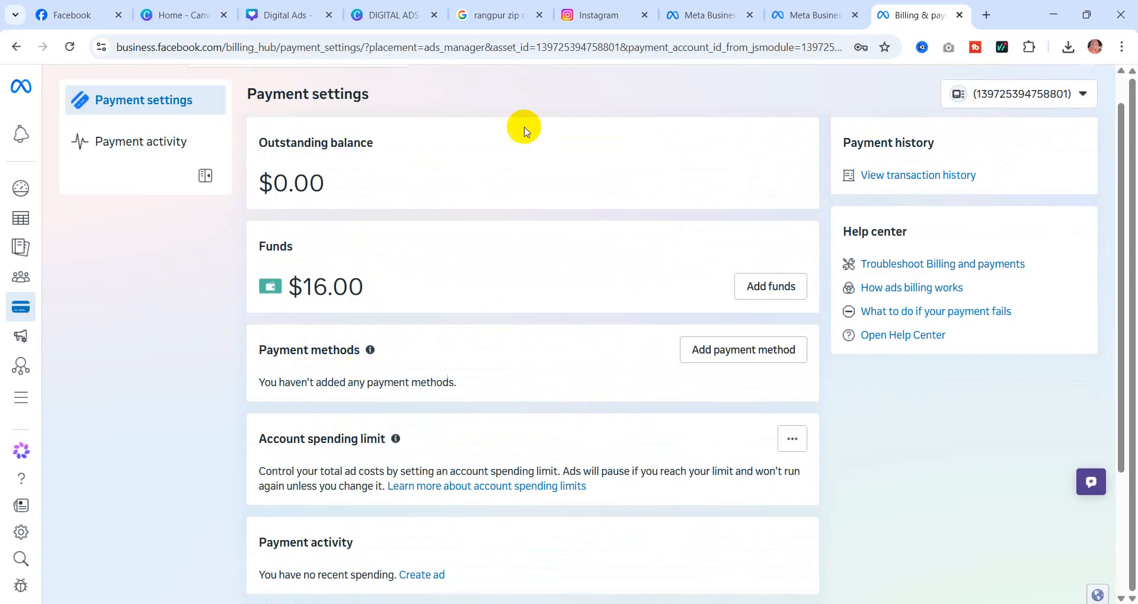
{"action": "scroll", "coordinate": [511, 351], "scroll_direction": "up", "scroll_amount": 1}
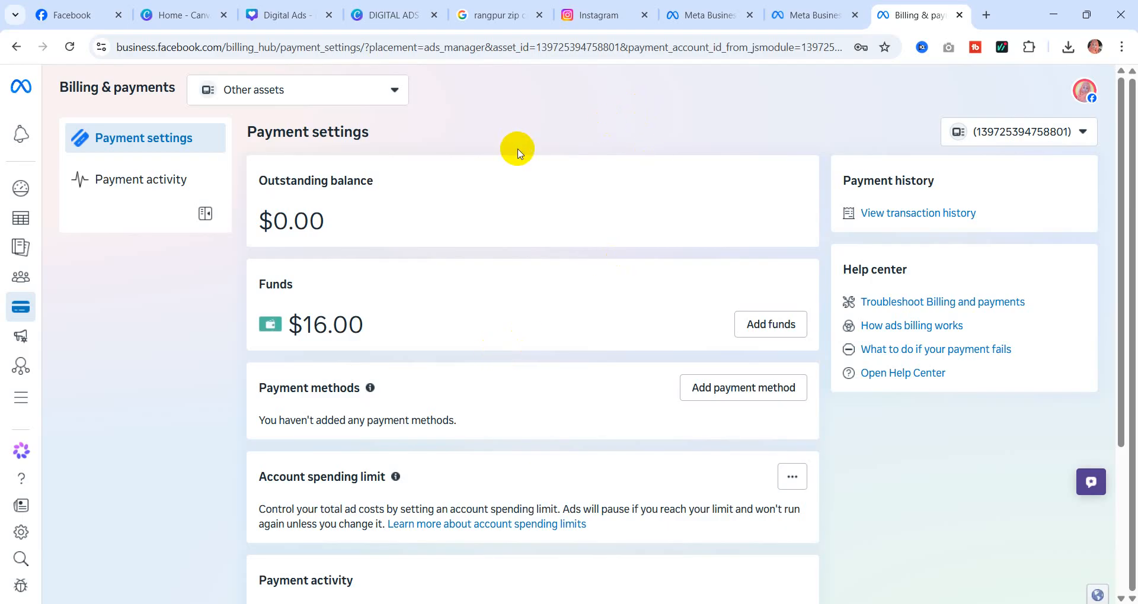
{"action": "left_click", "coordinate": [568, 91]}
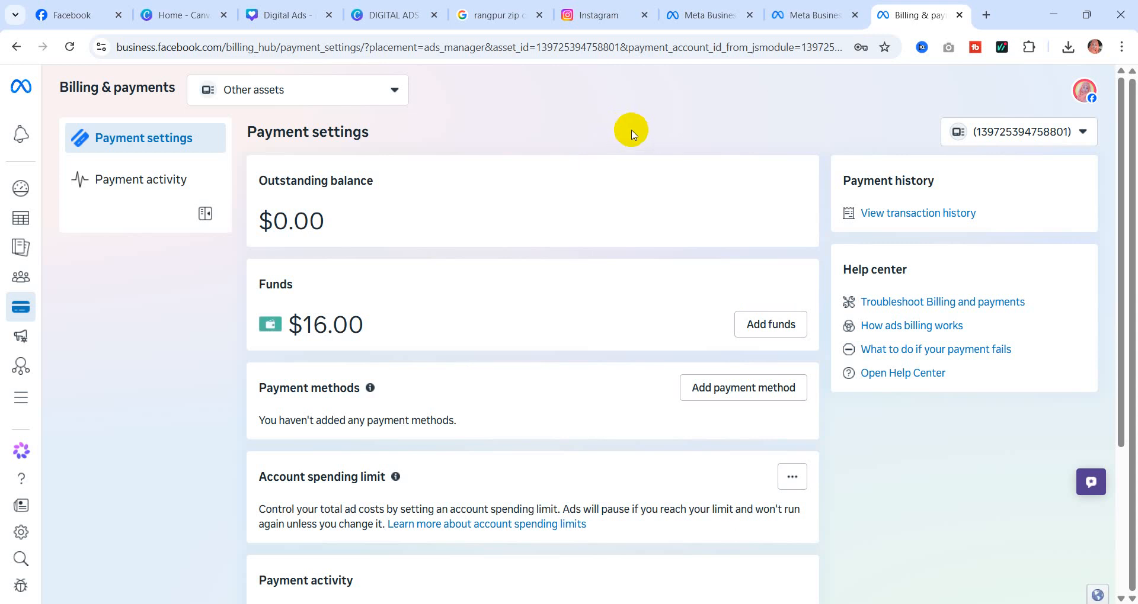
{"action": "left_click", "coordinate": [617, 110]}
- Search Google for fiverr in a new browser tab and open the Fiverr website from the results
{"action": "left_click", "coordinate": [985, 14]}
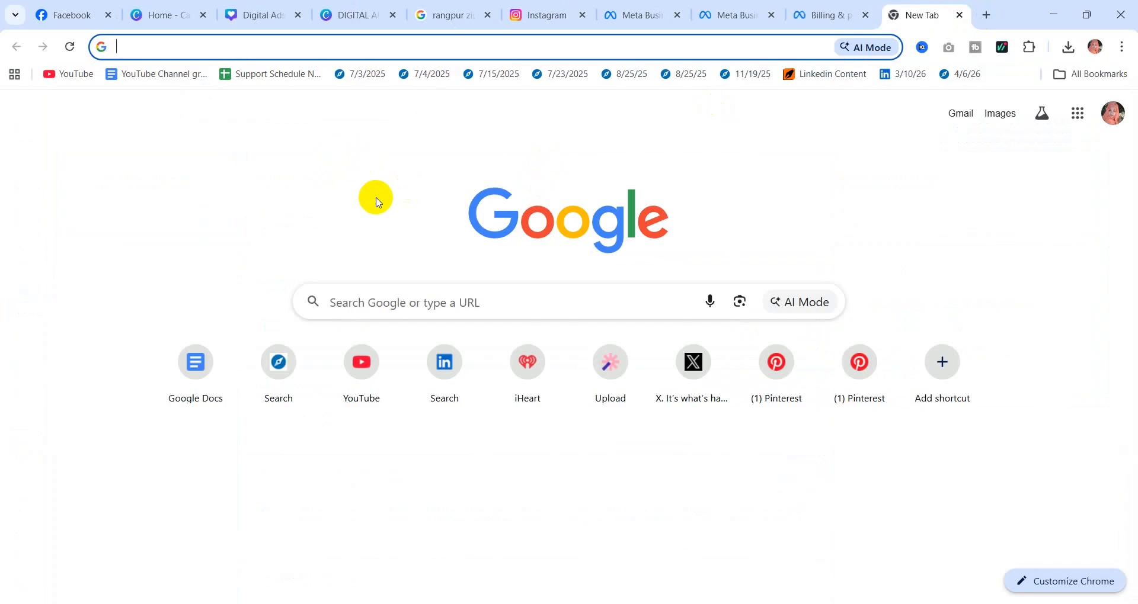
{"action": "left_click", "coordinate": [331, 203]}
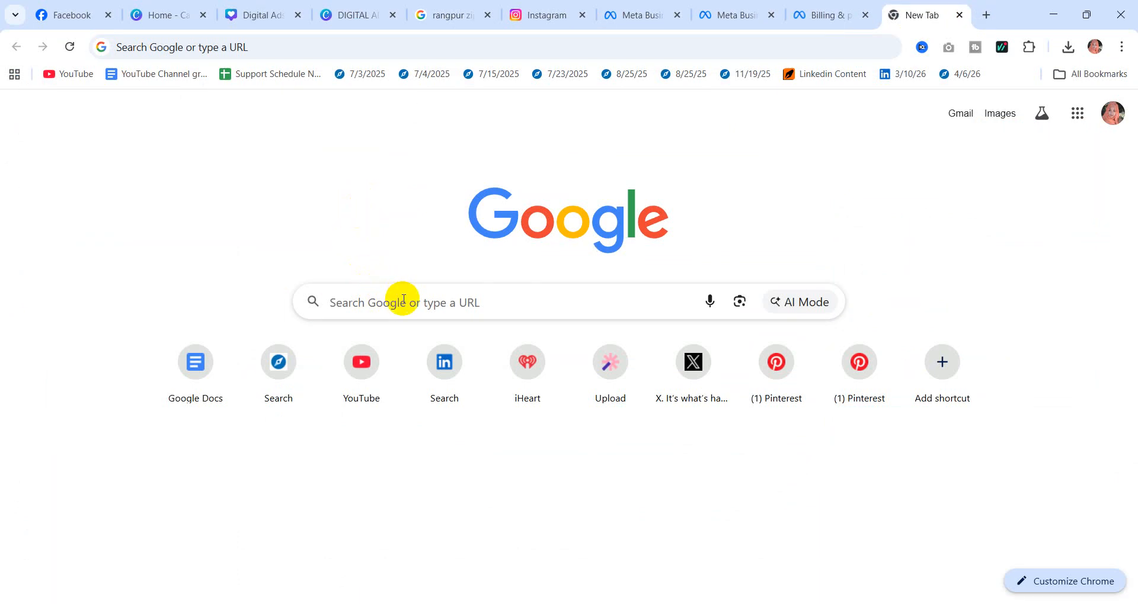
{"action": "left_click", "coordinate": [398, 298]}
{"action": "left_click", "coordinate": [363, 204]}
{"action": "left_click", "coordinate": [461, 304]}
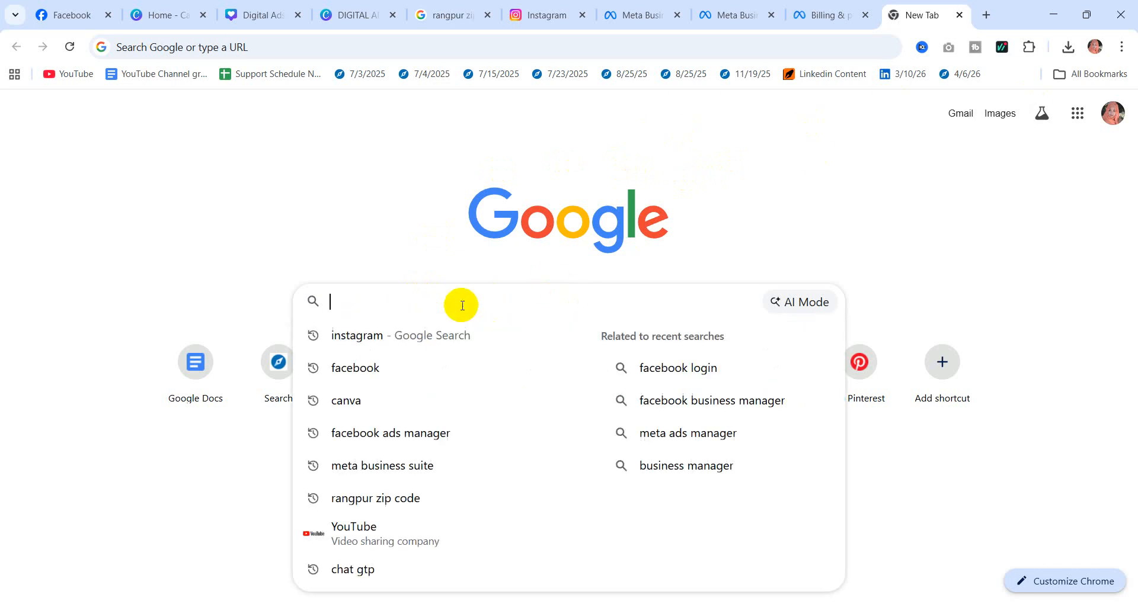
{"action": "left_click", "coordinate": [364, 194]}
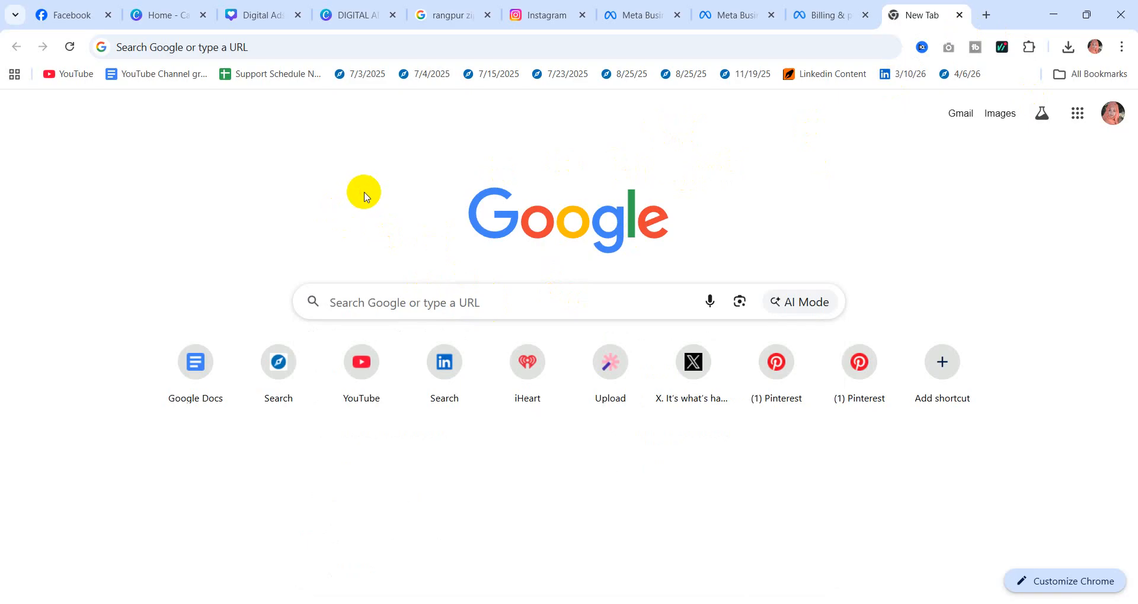
{"action": "left_click", "coordinate": [412, 306]}
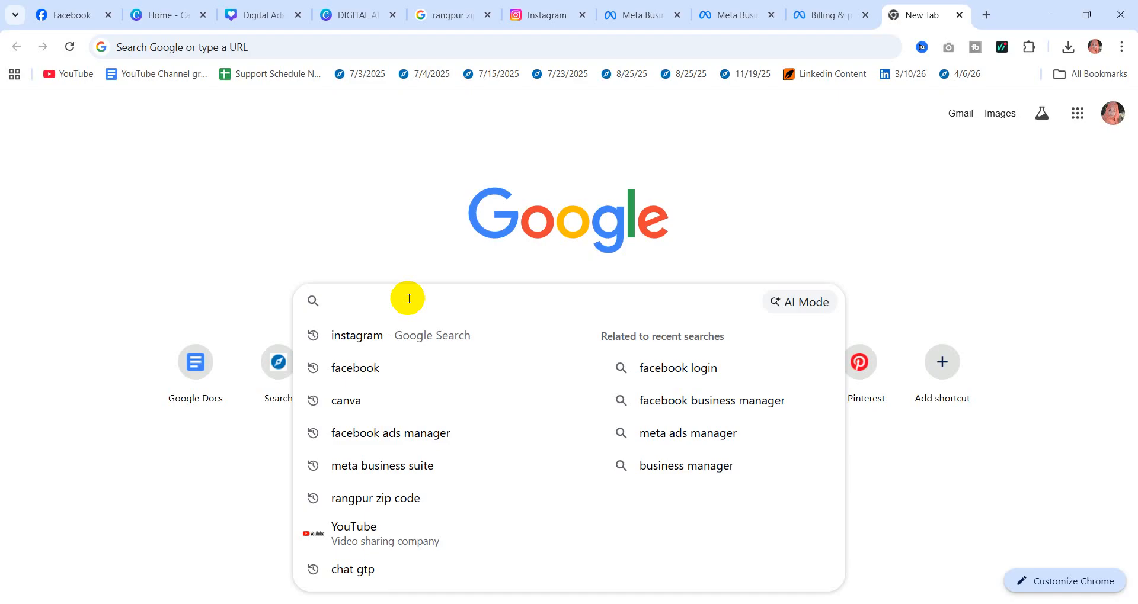
{"action": "type", "text": "fiverr"}
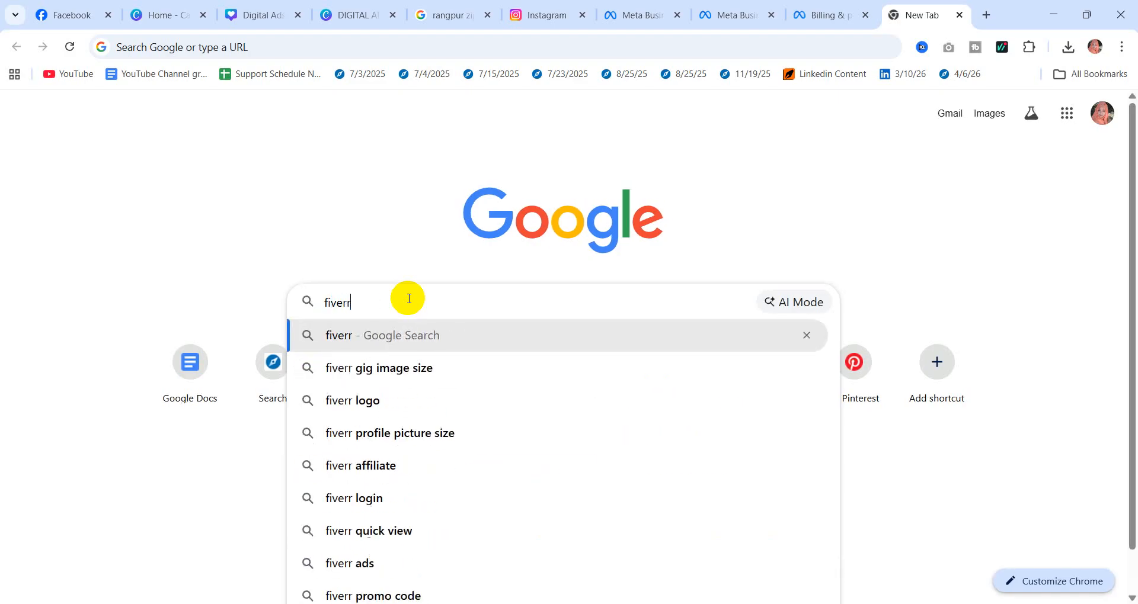
{"action": "key", "text": "Return"}
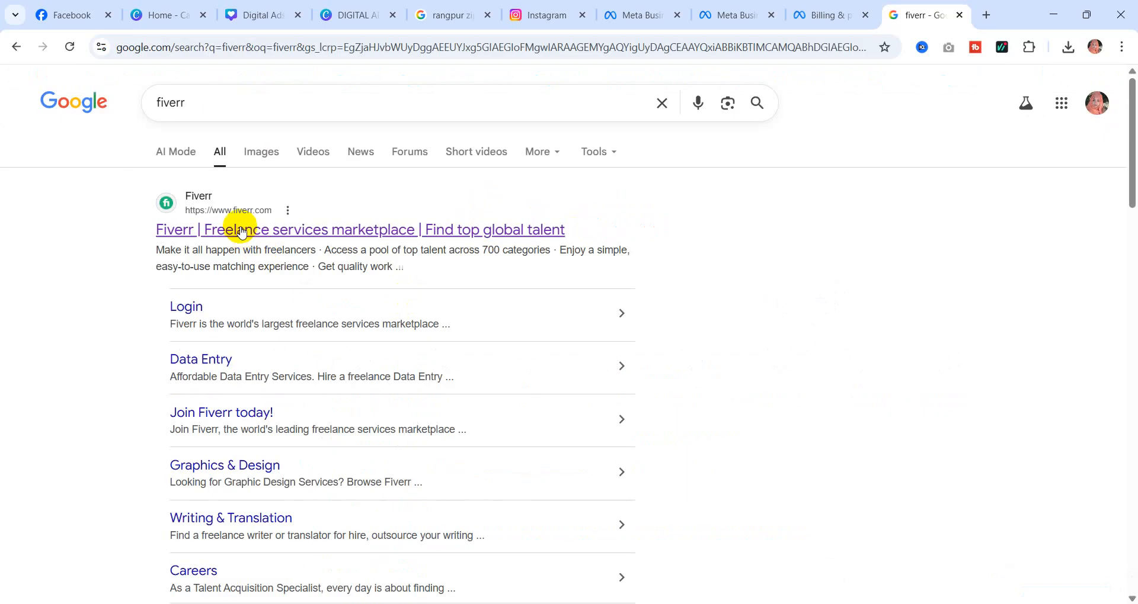
{"action": "left_click", "coordinate": [263, 235]}
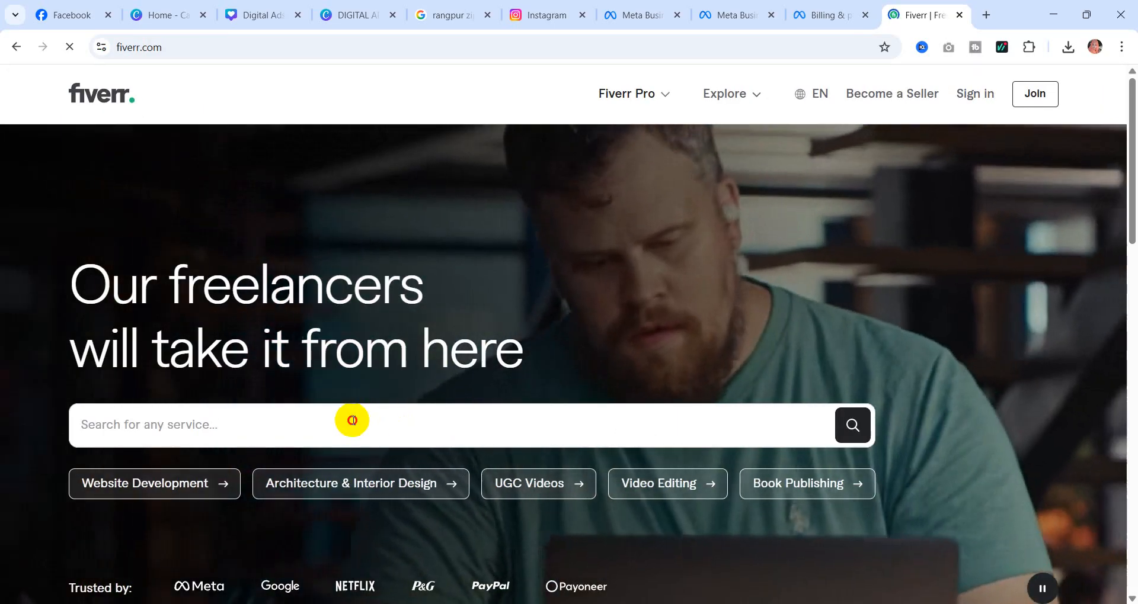
- Search Fiverr for the suggested service "facebook page create and setup"
{"action": "left_click", "coordinate": [353, 422]}
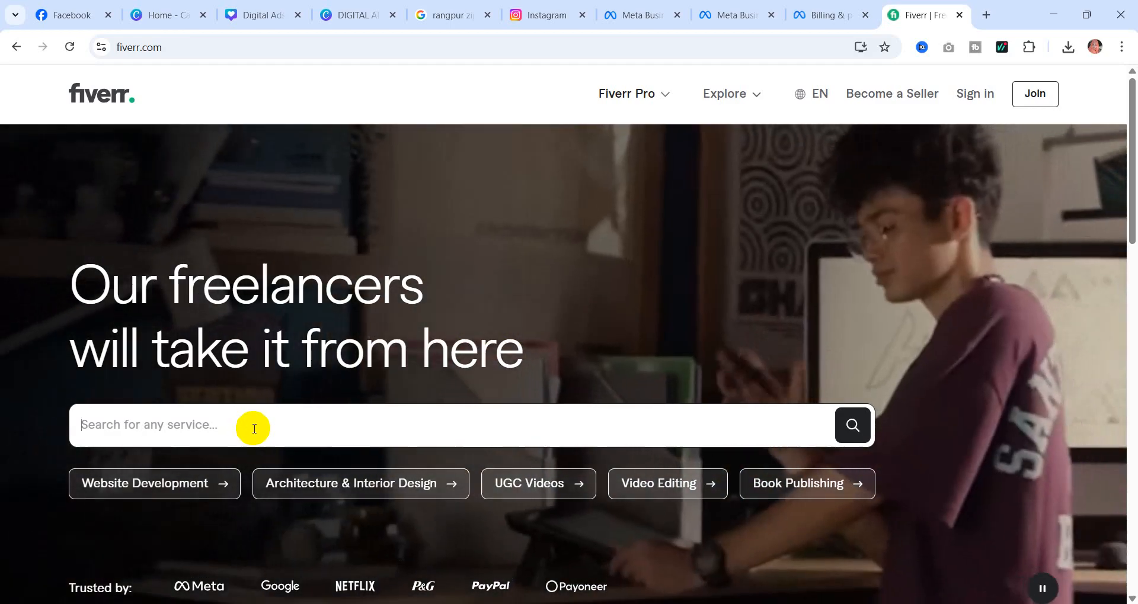
{"action": "left_click", "coordinate": [255, 429]}
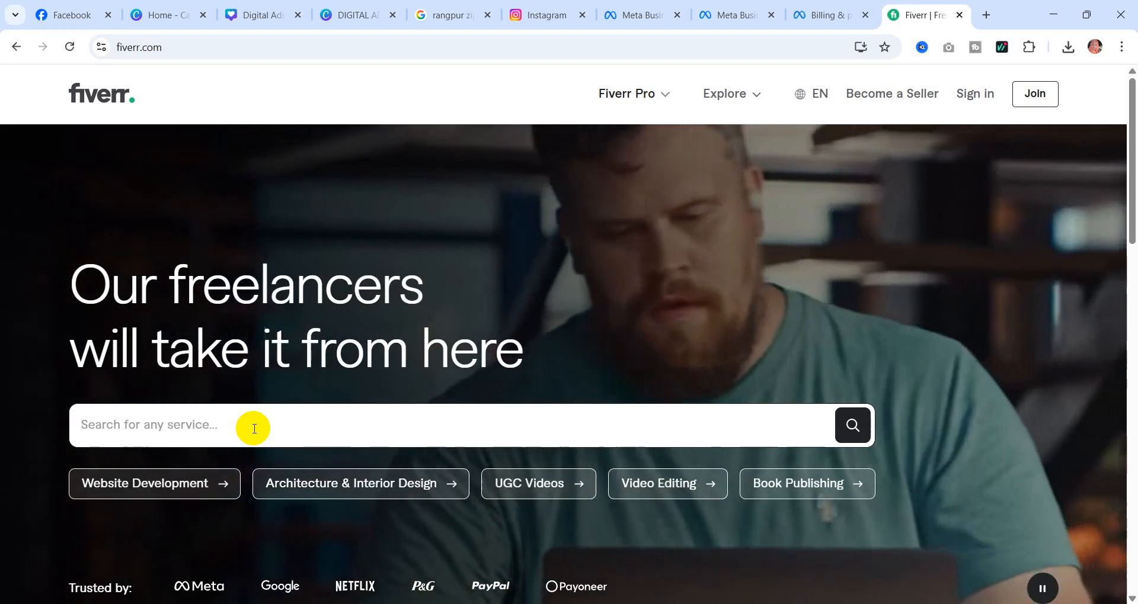
{"action": "type", "text": "Facebook"}
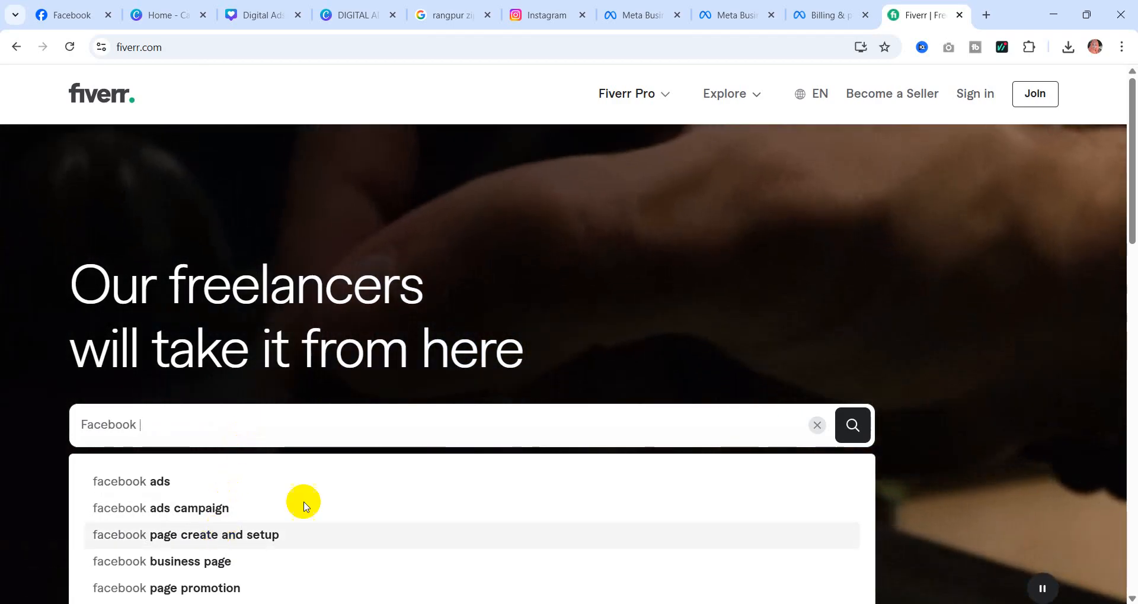
{"action": "left_click", "coordinate": [304, 535]}
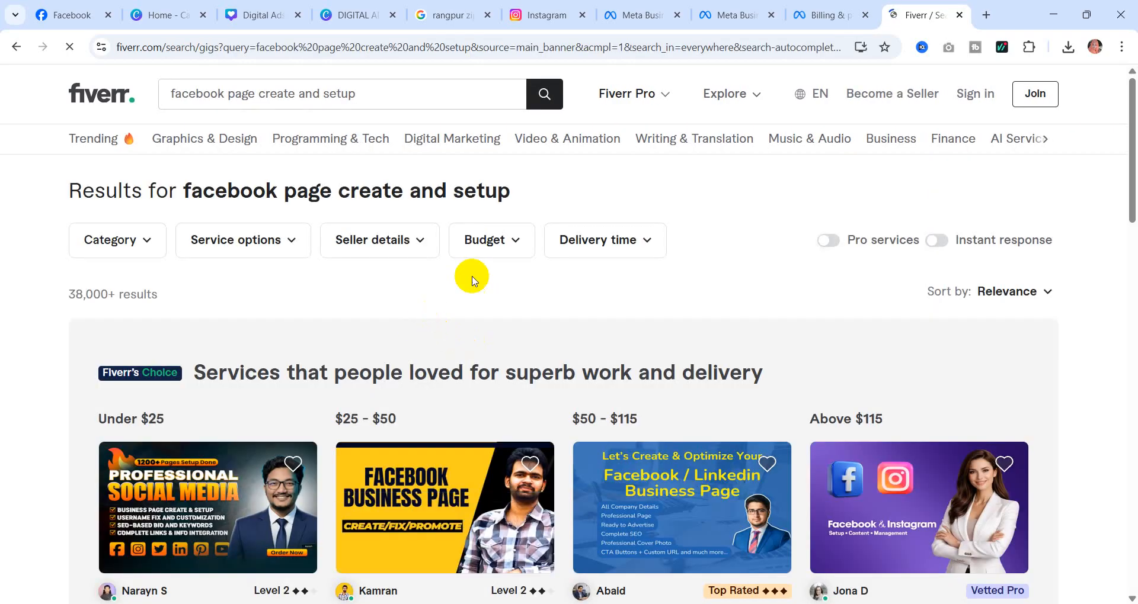
- Examine the Facebook page setup gigs in the search results, comparing their titles, seller levels, ratings and starting prices
{"action": "scroll", "coordinate": [539, 249], "scroll_direction": "down", "scroll_amount": 3}
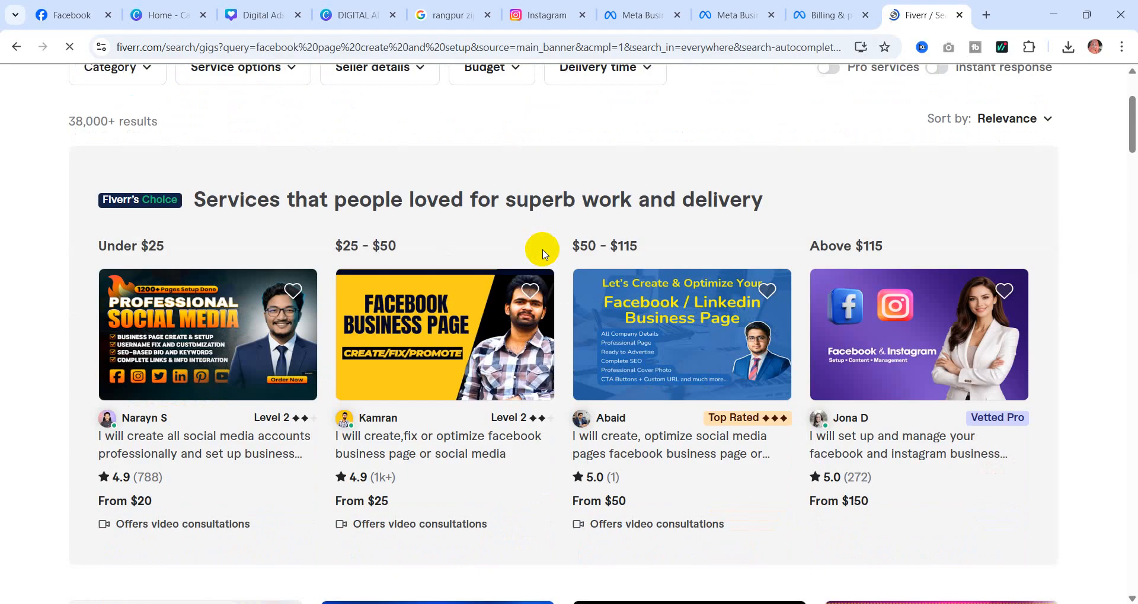
{"action": "scroll", "coordinate": [541, 249], "scroll_direction": "up", "scroll_amount": 3}
{"action": "scroll", "coordinate": [539, 248], "scroll_direction": "down", "scroll_amount": 3}
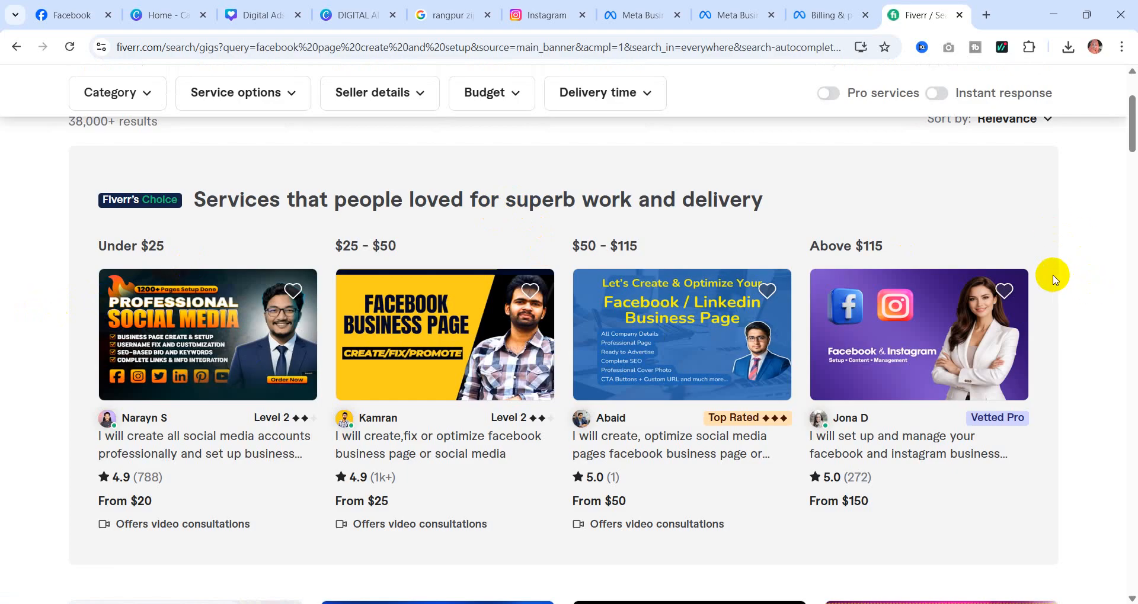
{"action": "scroll", "coordinate": [1088, 290], "scroll_direction": "down", "scroll_amount": 3}
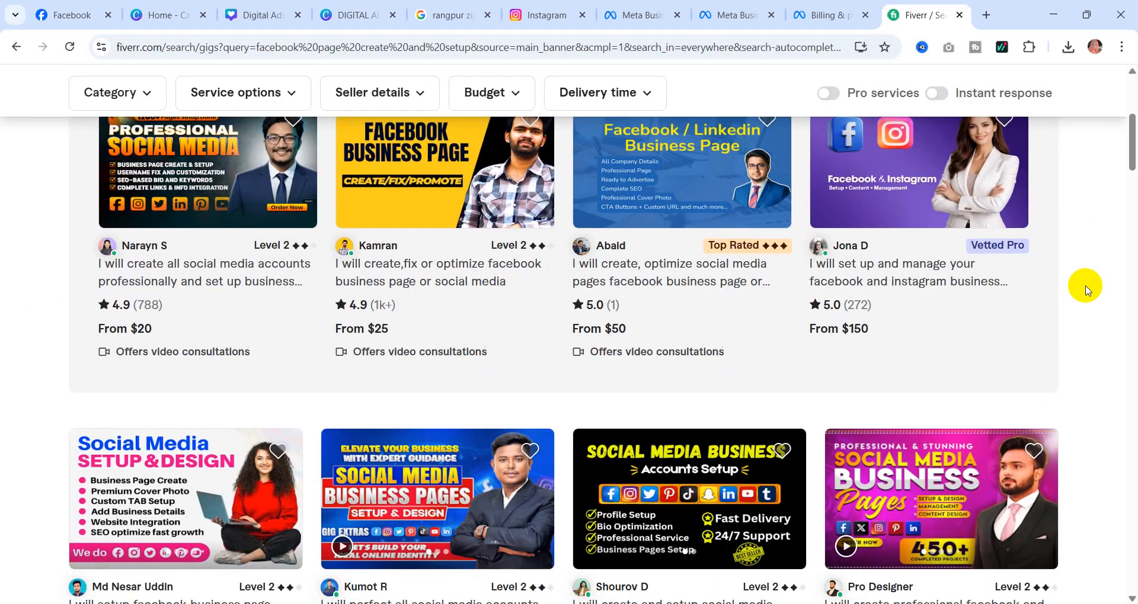
{"action": "scroll", "coordinate": [1087, 291], "scroll_direction": "up", "scroll_amount": 6}
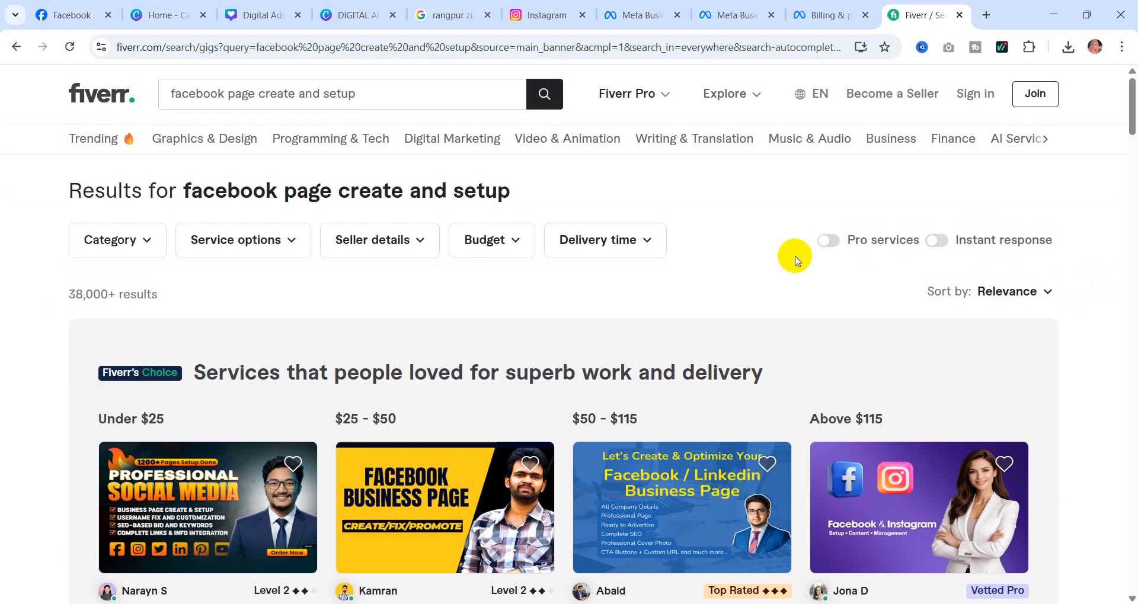
{"action": "scroll", "coordinate": [435, 301], "scroll_direction": "down", "scroll_amount": 3}
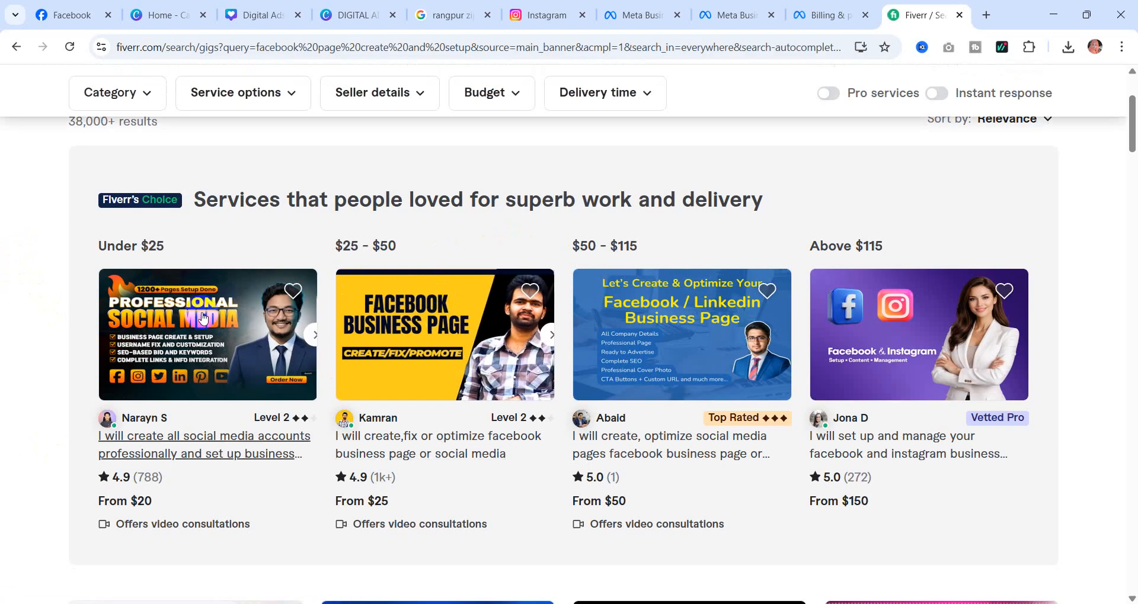
{"action": "scroll", "coordinate": [812, 343], "scroll_direction": "down", "scroll_amount": 8}
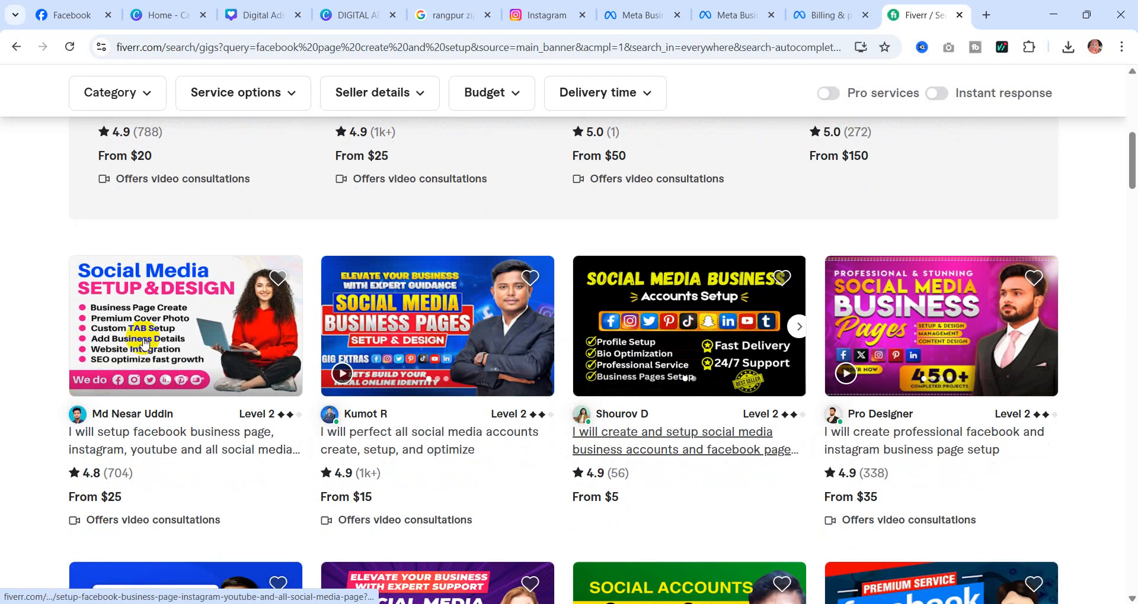
{"action": "scroll", "coordinate": [355, 346], "scroll_direction": "down", "scroll_amount": 3}
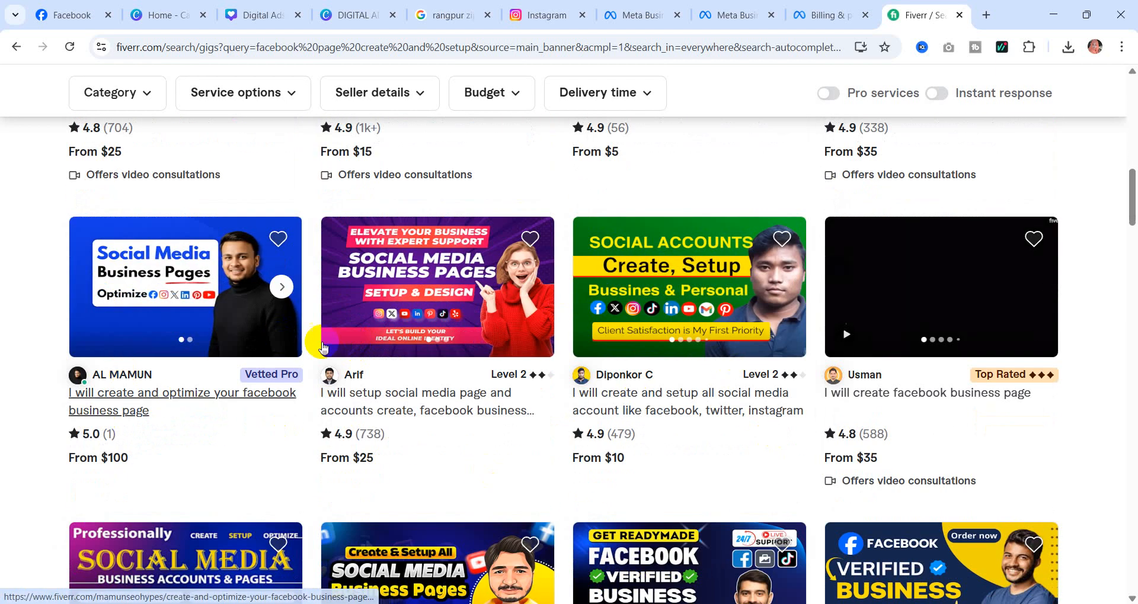
{"action": "scroll", "coordinate": [444, 333], "scroll_direction": "down", "scroll_amount": 10}
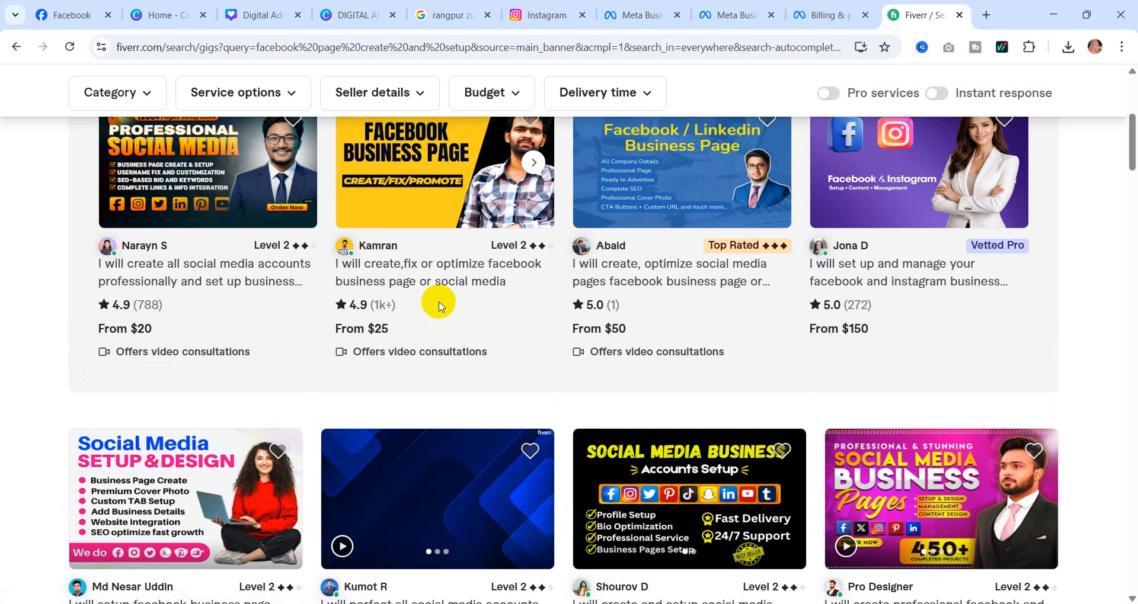
{"action": "scroll", "coordinate": [698, 332], "scroll_direction": "up", "scroll_amount": 4}
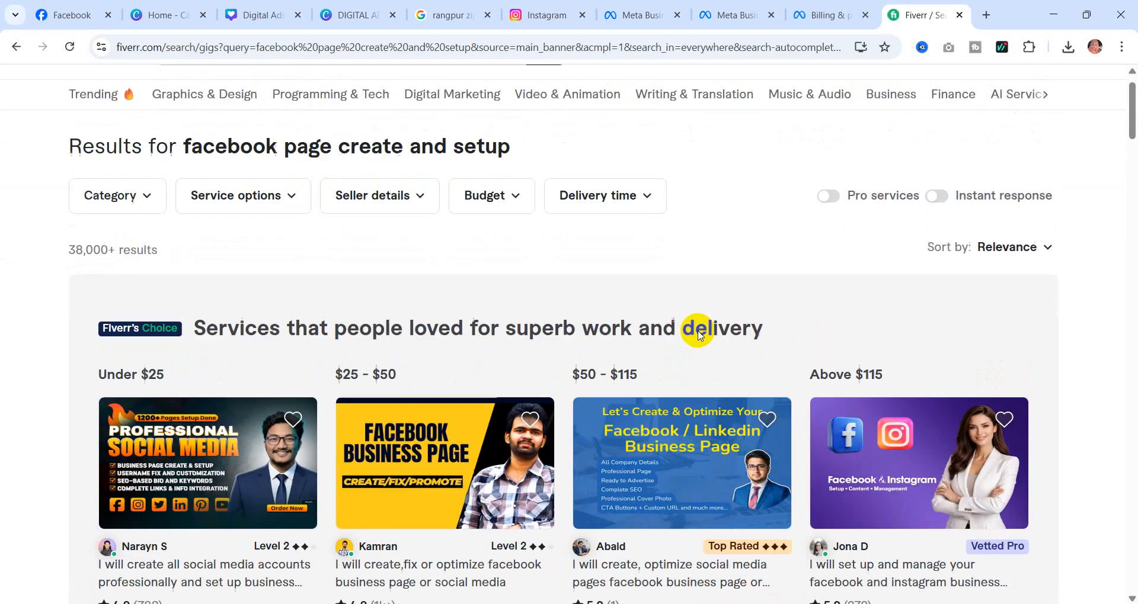
{"action": "scroll", "coordinate": [694, 332], "scroll_direction": "down", "scroll_amount": 4}
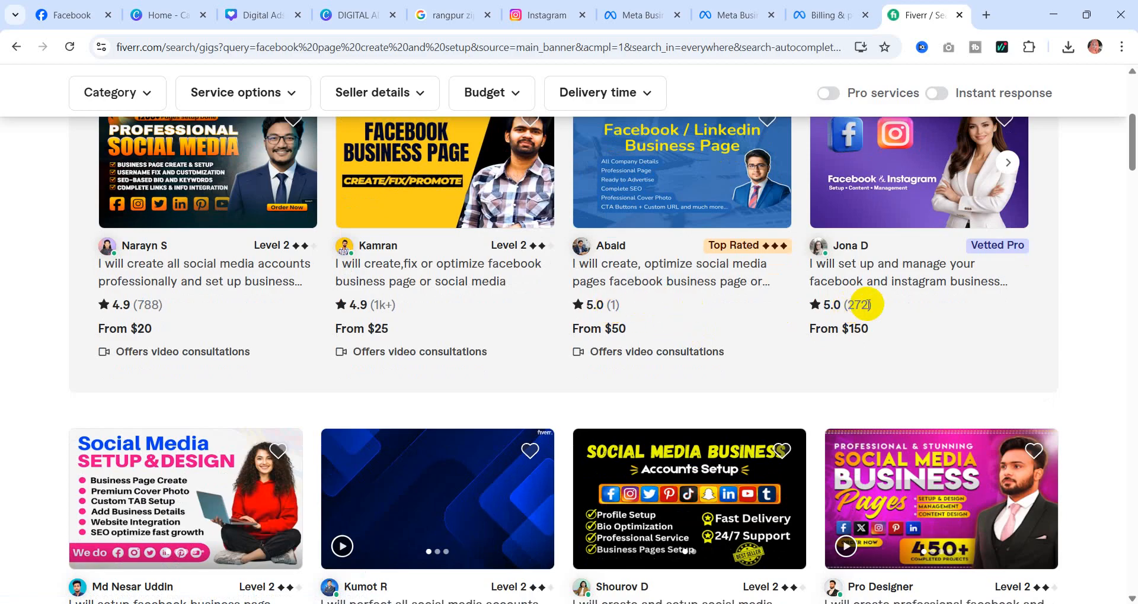
- Open the $25 – $50 Fiverr's Choice gig for creating, fixing or optimizing a Facebook business page in a new tab and switch to it
{"action": "right_click", "coordinate": [407, 264]}
{"action": "left_click", "coordinate": [446, 271]}
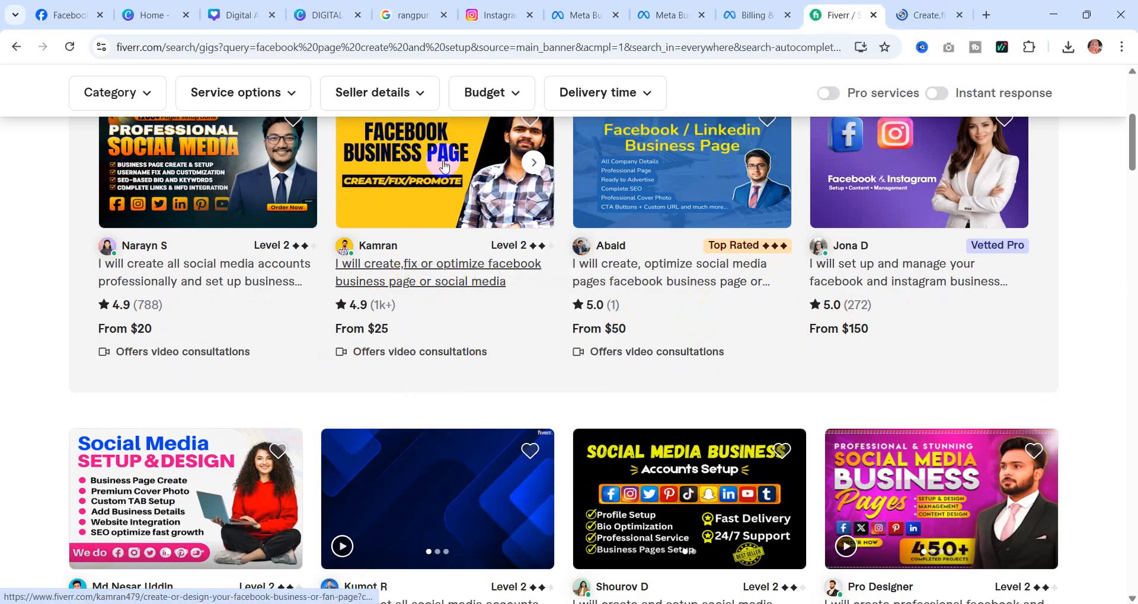
{"action": "scroll", "coordinate": [427, 285], "scroll_direction": "up", "scroll_amount": 3}
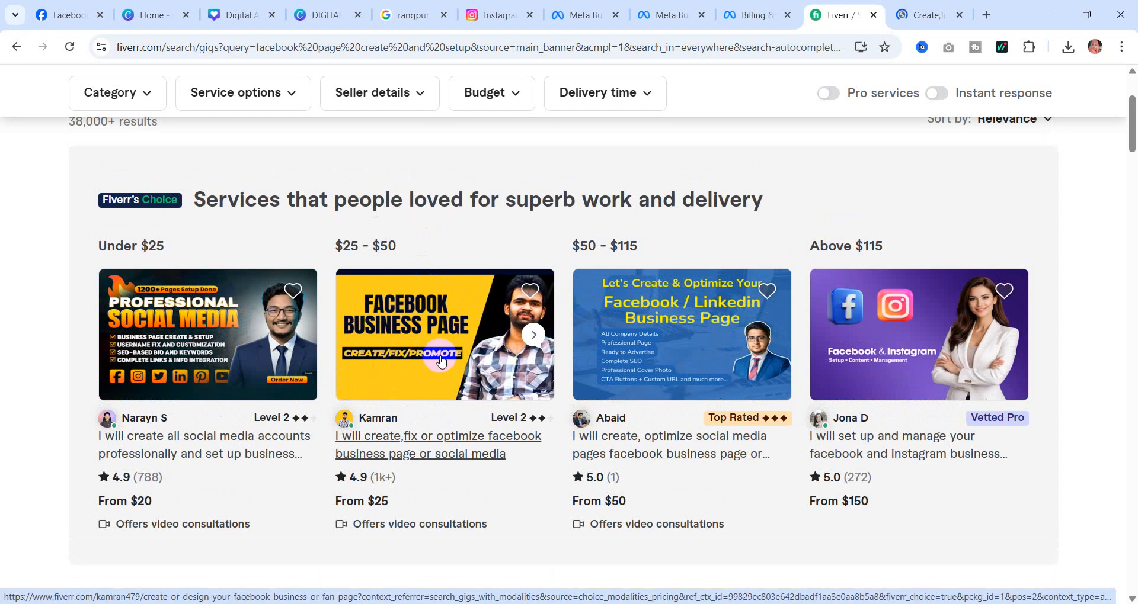
{"action": "left_click", "coordinate": [535, 336]}
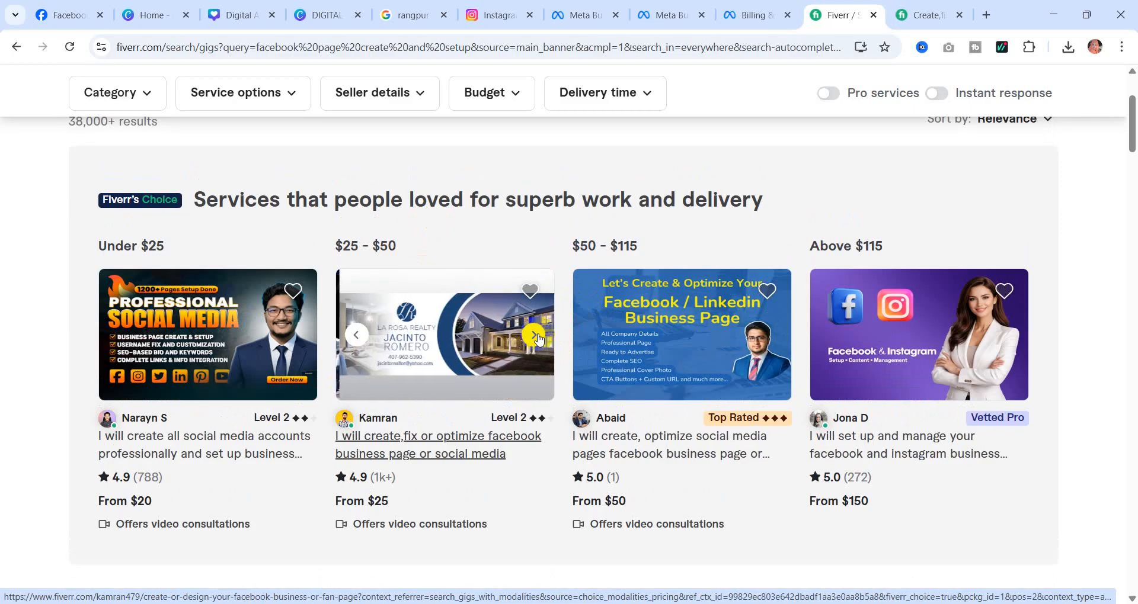
{"action": "left_click", "coordinate": [356, 336]}
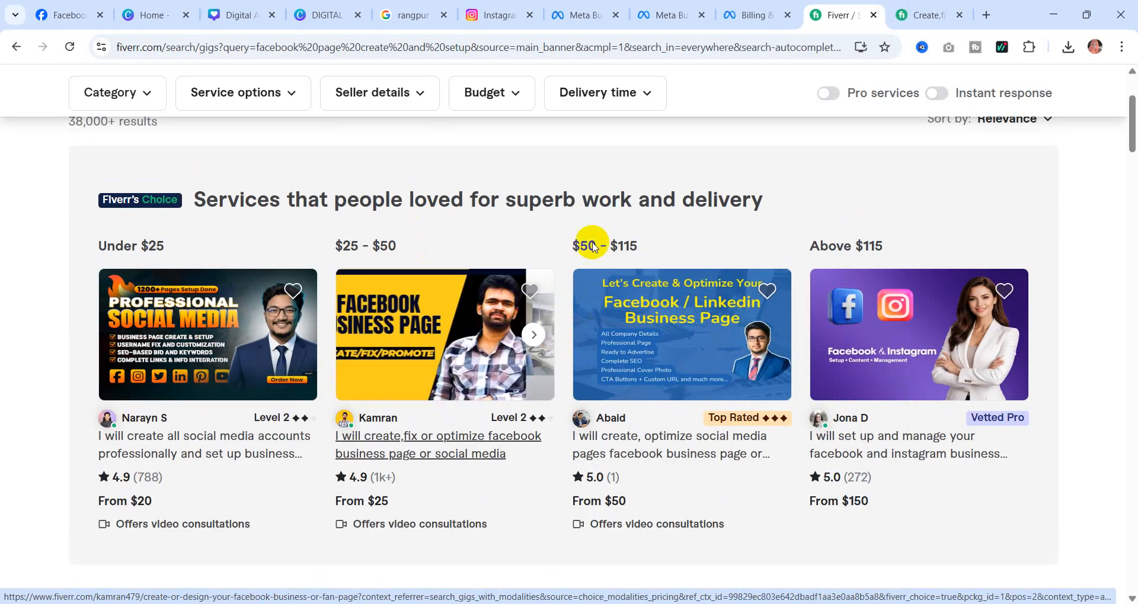
{"action": "left_click", "coordinate": [926, 15]}
{"action": "left_click", "coordinate": [826, 15]}
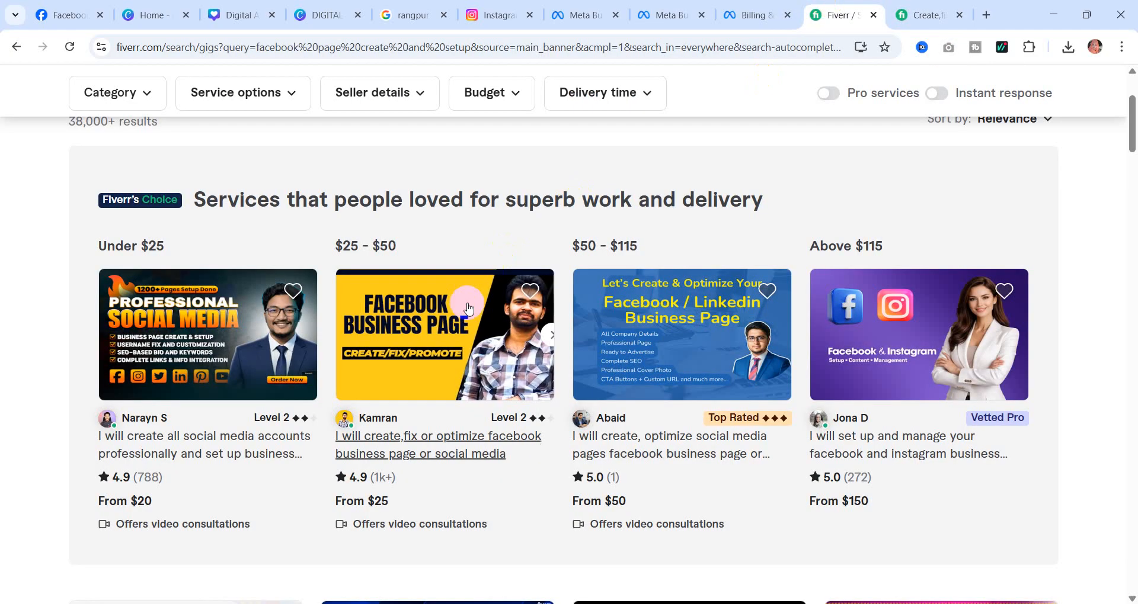
{"action": "left_click", "coordinate": [914, 13]}
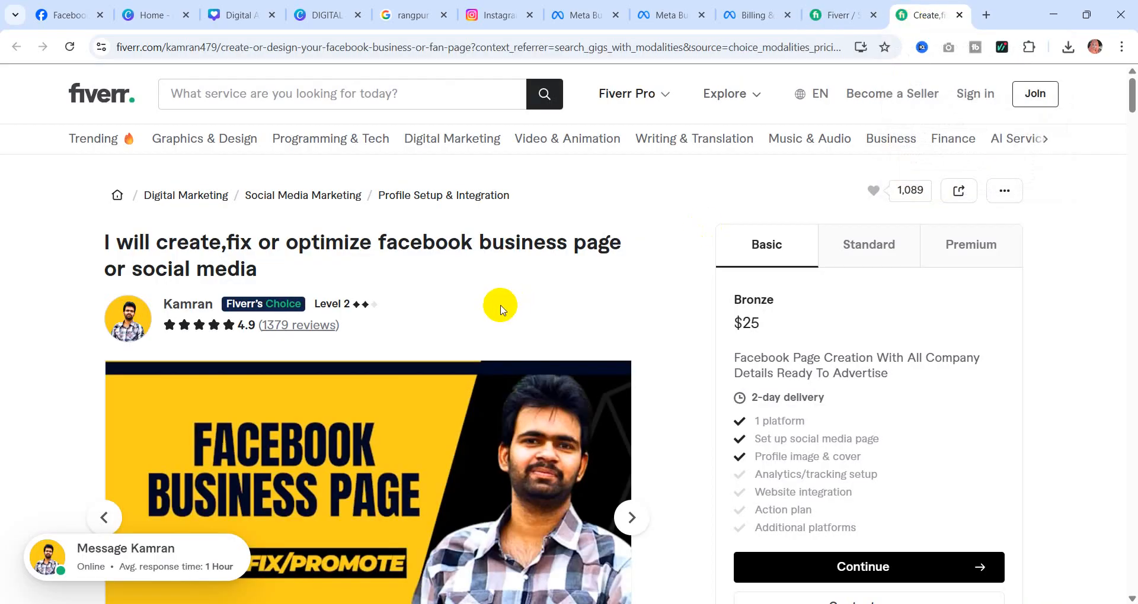
- Review the gig page from the summary and description through the portfolio, package comparison and FAQ to the client reviews
{"action": "scroll", "coordinate": [501, 309], "scroll_direction": "down", "scroll_amount": 3}
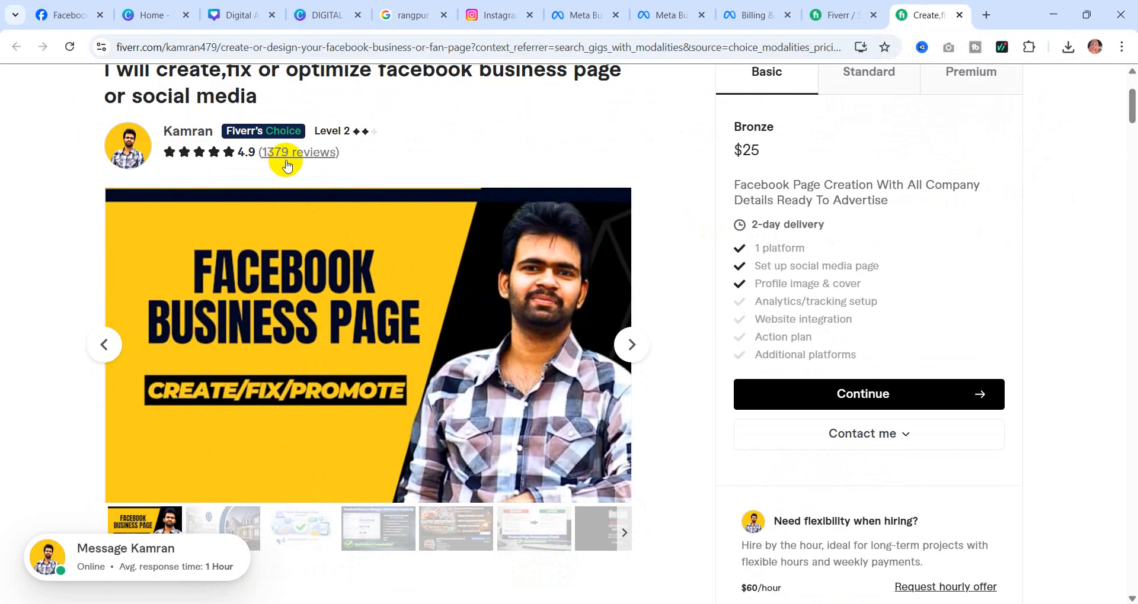
{"action": "scroll", "coordinate": [363, 234], "scroll_direction": "down", "scroll_amount": 6}
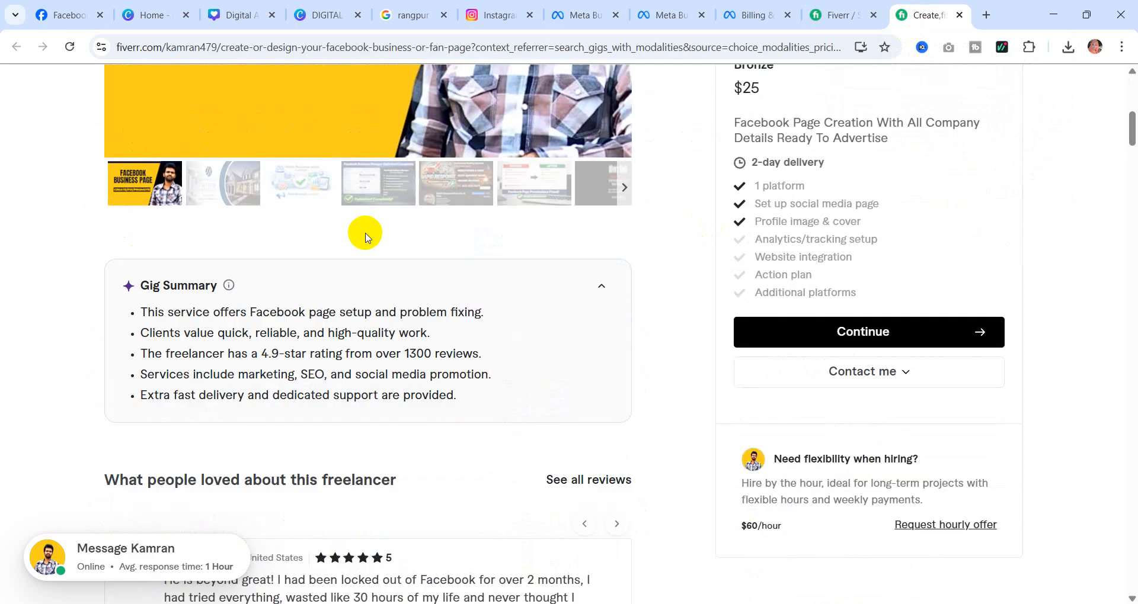
{"action": "scroll", "coordinate": [366, 236], "scroll_direction": "down", "scroll_amount": 6}
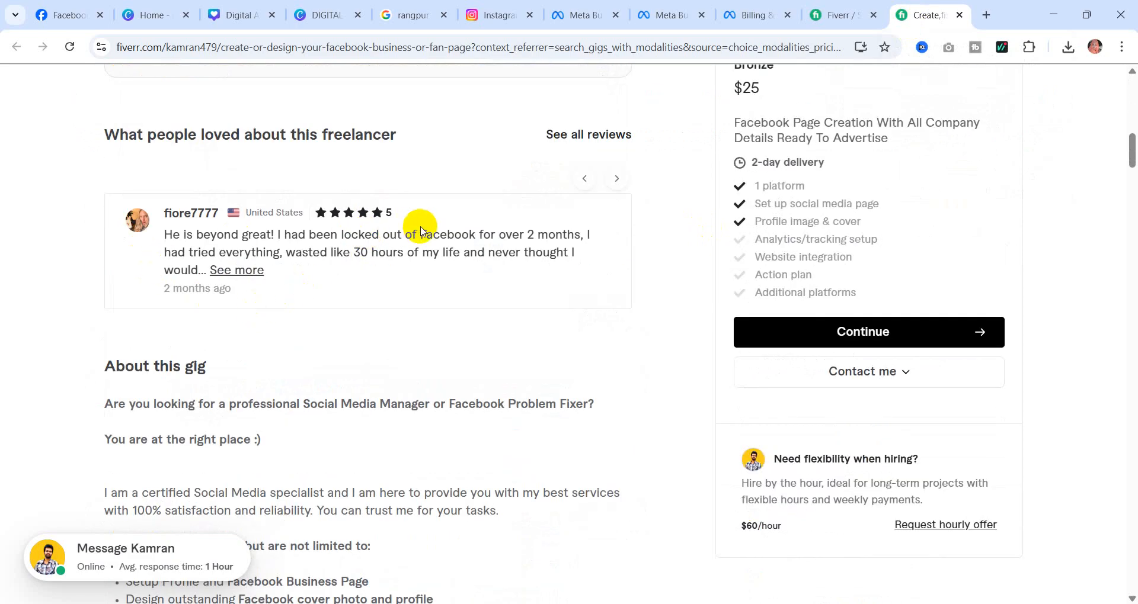
{"action": "scroll", "coordinate": [420, 231], "scroll_direction": "down", "scroll_amount": 20}
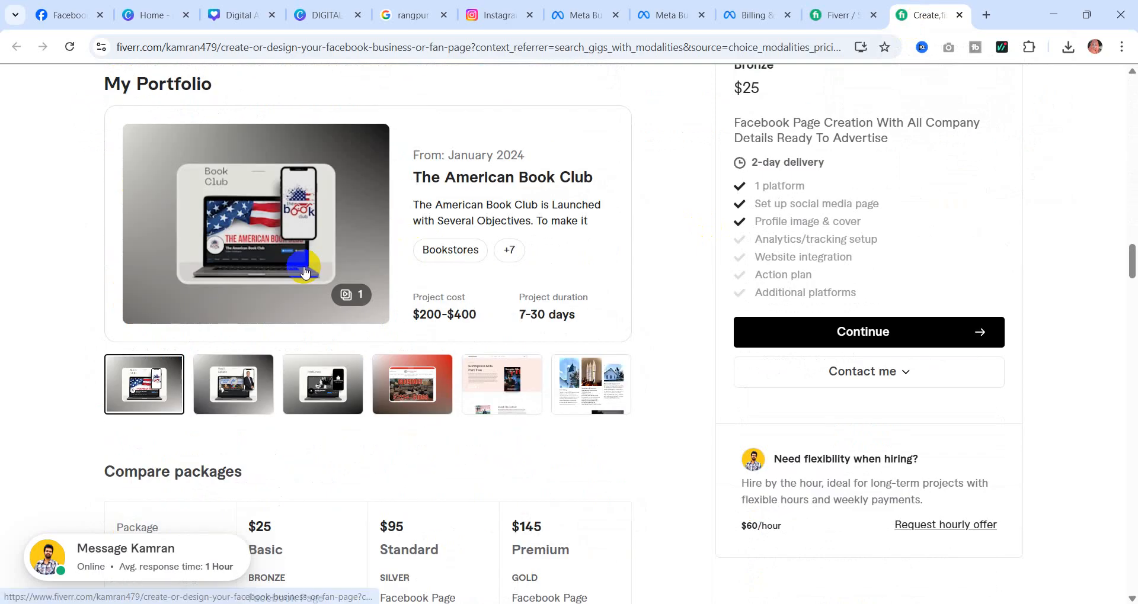
{"action": "scroll", "coordinate": [304, 271], "scroll_direction": "down", "scroll_amount": 20}
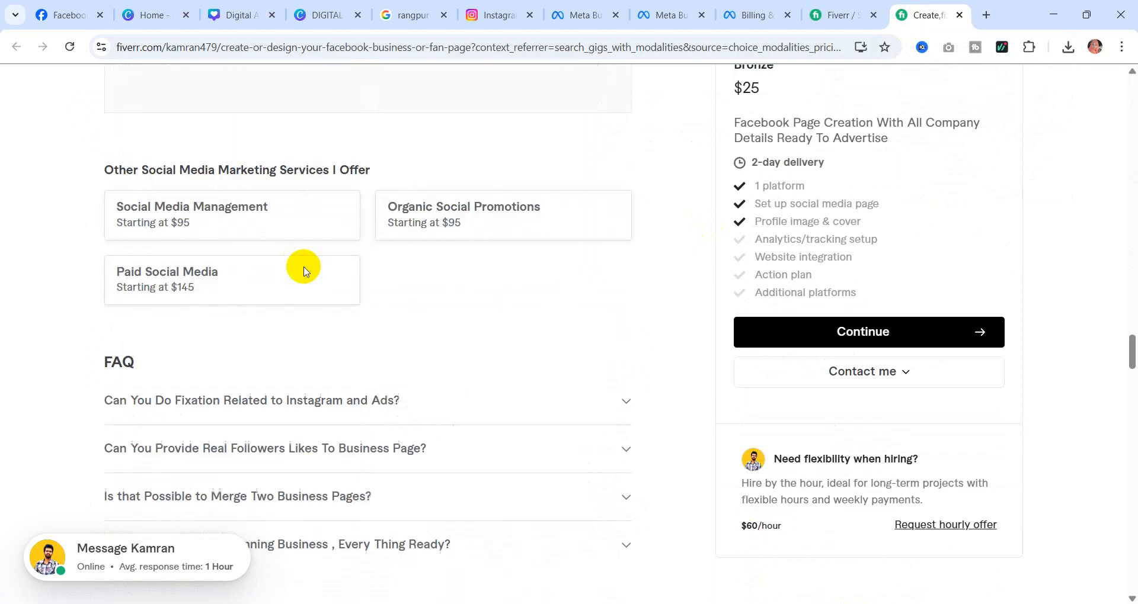
{"action": "scroll", "coordinate": [304, 272], "scroll_direction": "down", "scroll_amount": 14}
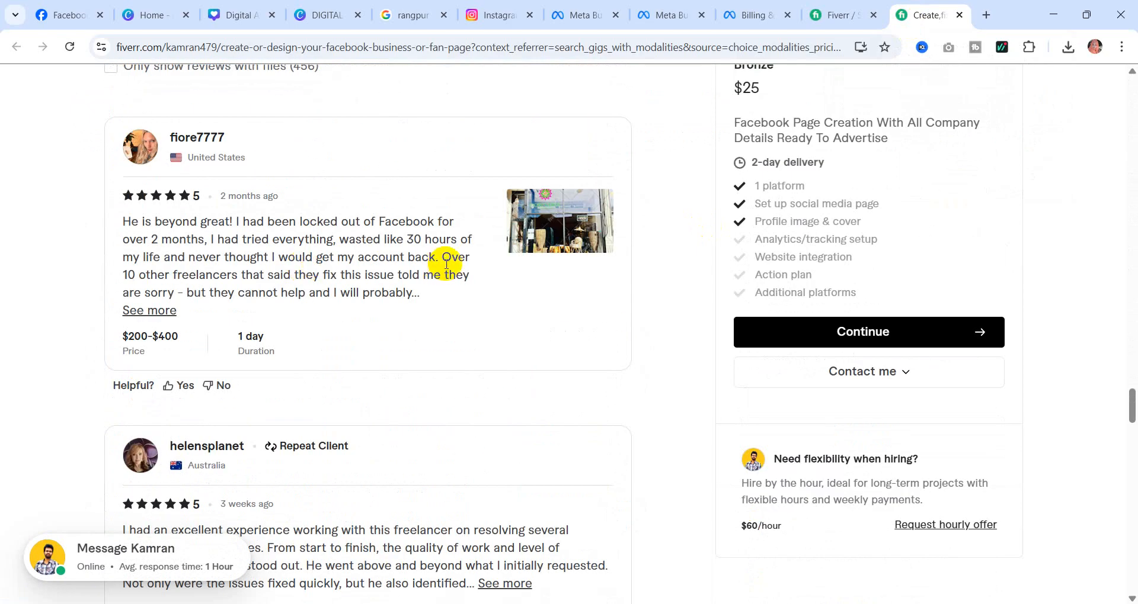
{"action": "scroll", "coordinate": [456, 256], "scroll_direction": "down", "scroll_amount": 5}
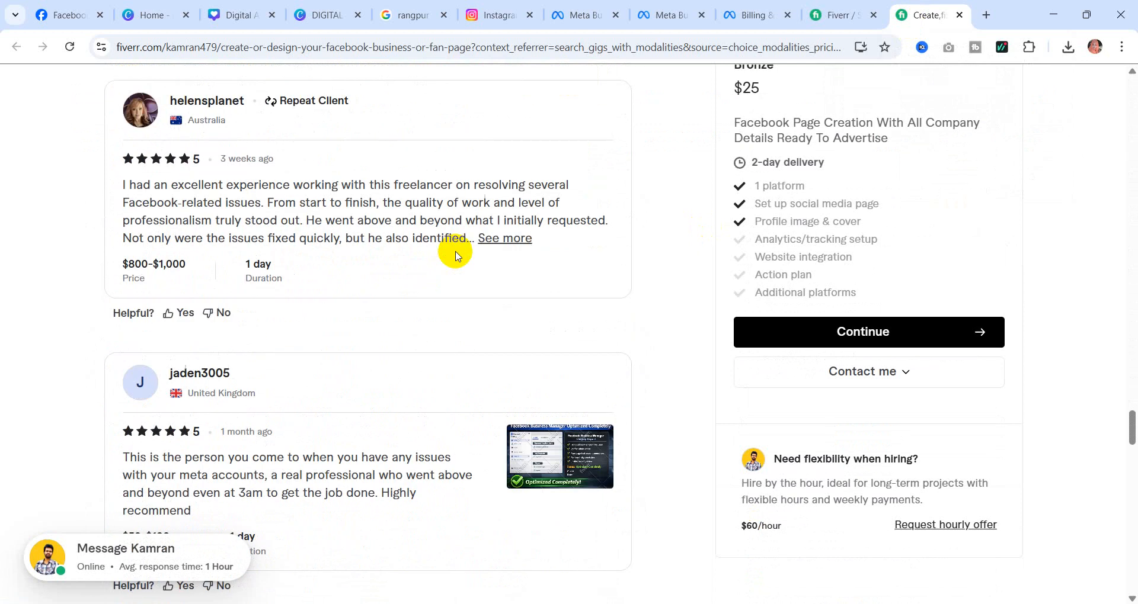
- Read through the client reviews on the gig page, loading more of them and comparing their comments, price ranges and durations
{"action": "scroll", "coordinate": [454, 252], "scroll_direction": "down", "scroll_amount": 3}
{"action": "scroll", "coordinate": [262, 288], "scroll_direction": "down", "scroll_amount": 5}
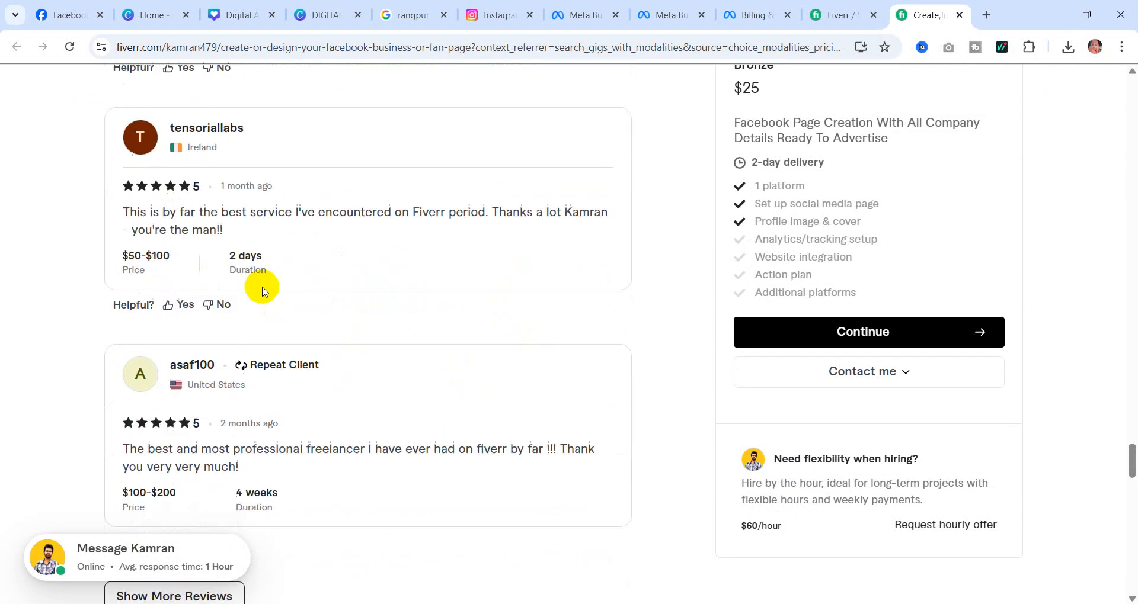
{"action": "scroll", "coordinate": [314, 290], "scroll_direction": "down", "scroll_amount": 10}
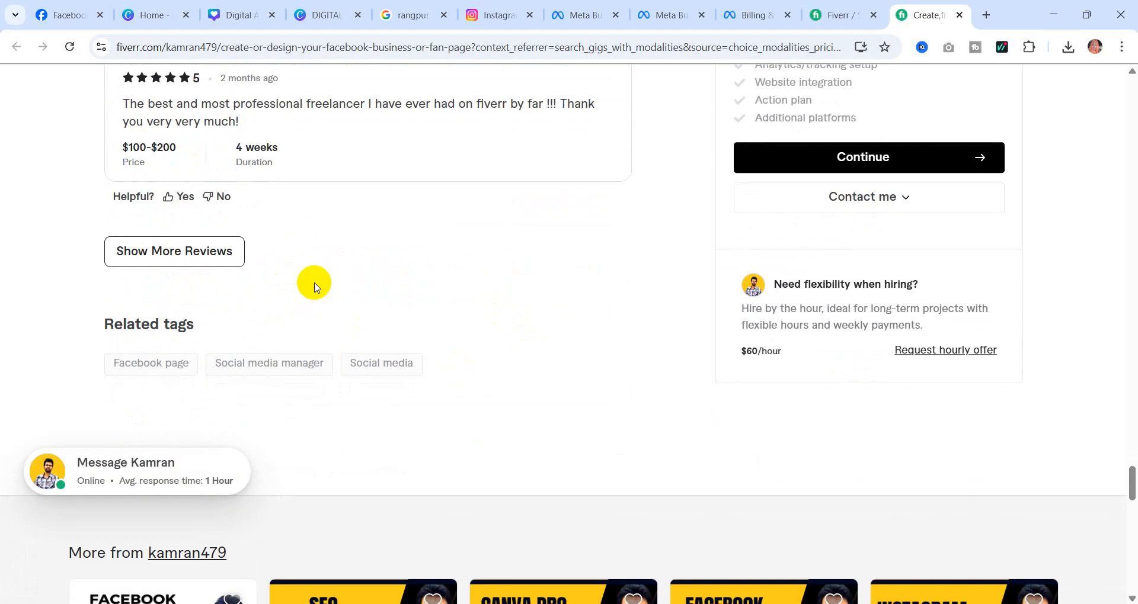
{"action": "scroll", "coordinate": [261, 285], "scroll_direction": "up", "scroll_amount": 5}
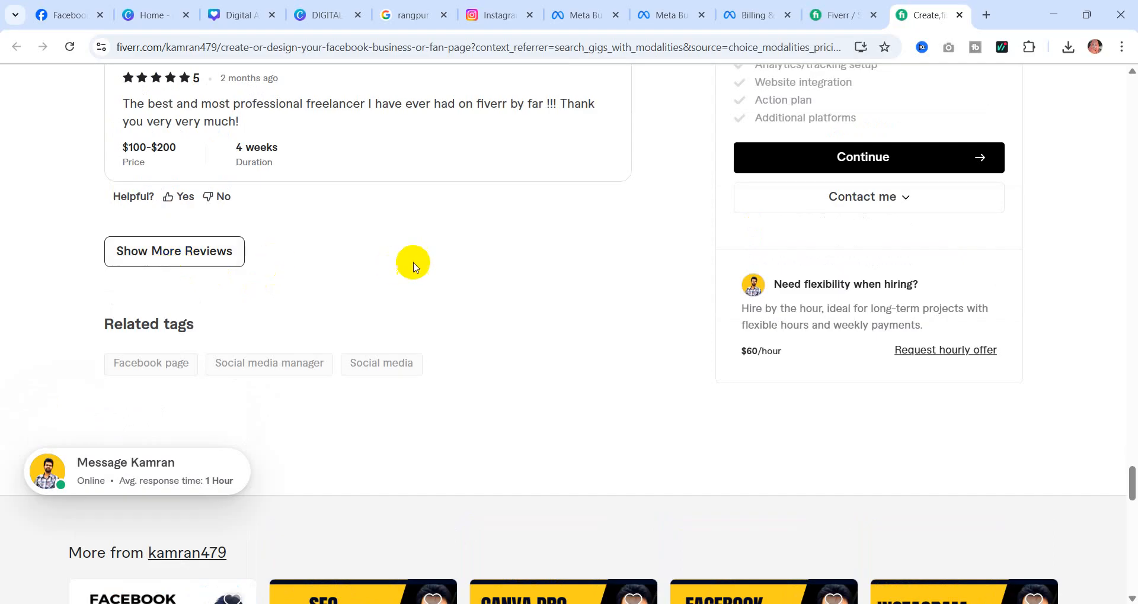
{"action": "left_click", "coordinate": [196, 256]}
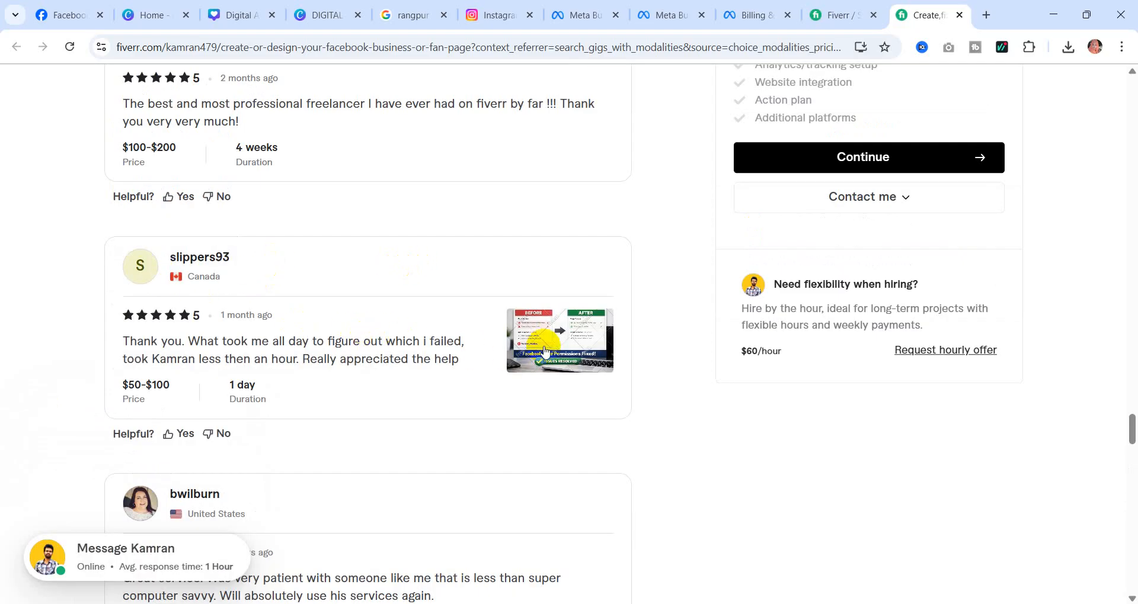
{"action": "scroll", "coordinate": [434, 338], "scroll_direction": "down", "scroll_amount": 10}
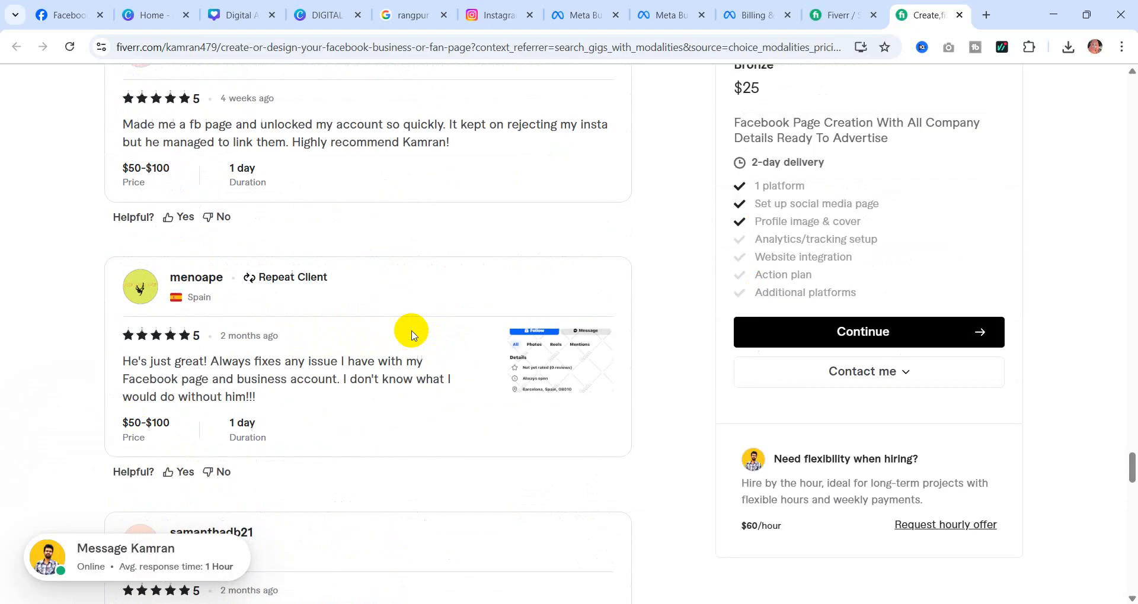
{"action": "scroll", "coordinate": [411, 335], "scroll_direction": "down", "scroll_amount": 5}
{"action": "scroll", "coordinate": [412, 335], "scroll_direction": "up", "scroll_amount": 5}
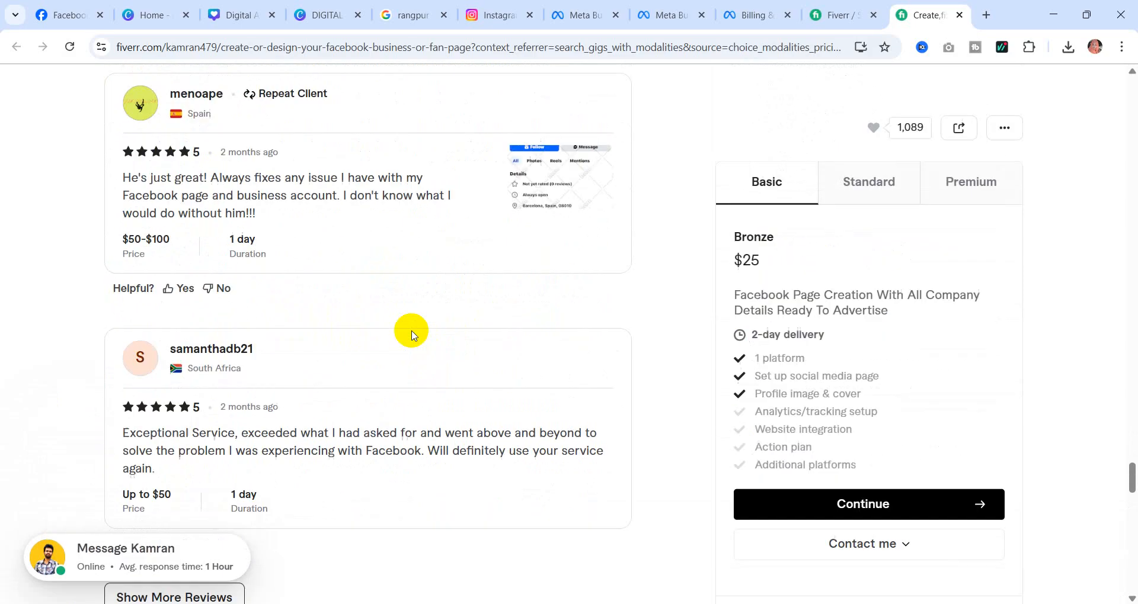
{"action": "scroll", "coordinate": [412, 335], "scroll_direction": "down", "scroll_amount": 3}
{"action": "scroll", "coordinate": [413, 334], "scroll_direction": "down", "scroll_amount": 5}
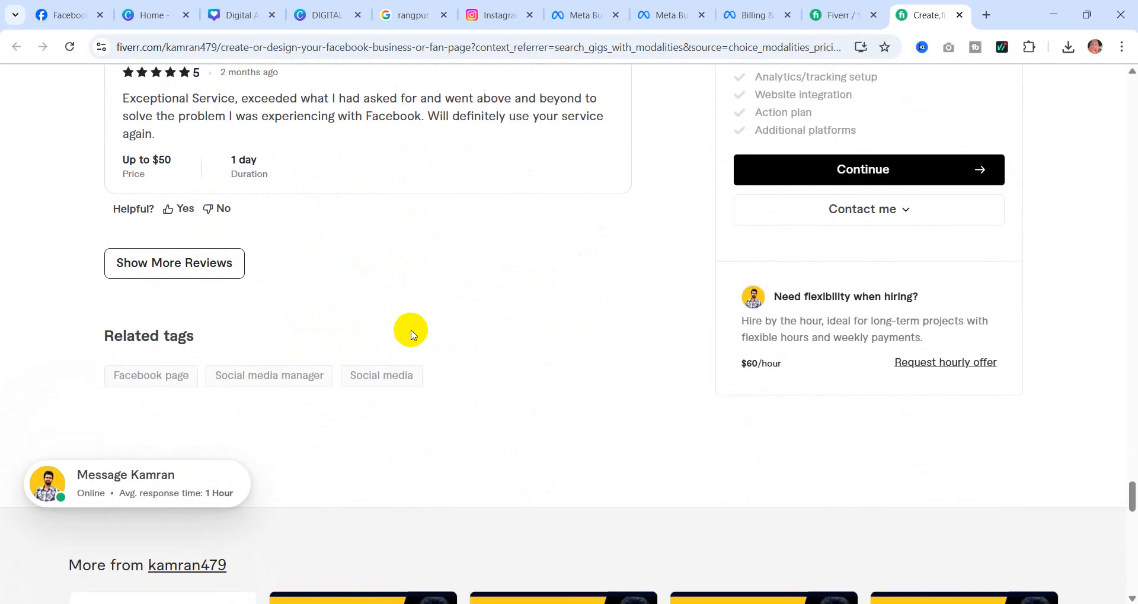
{"action": "scroll", "coordinate": [413, 334], "scroll_direction": "up", "scroll_amount": 12}
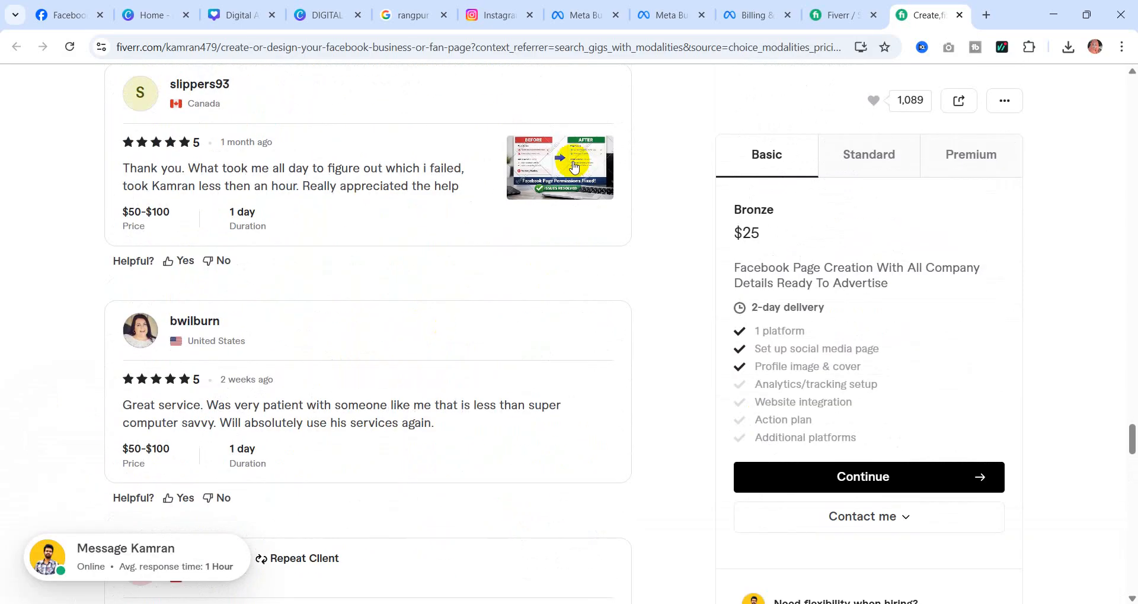
- Enlarge and close the delivery images attached to the Canadian and United Kingdom clients' reviews, one after the other
{"action": "left_click", "coordinate": [573, 168]}
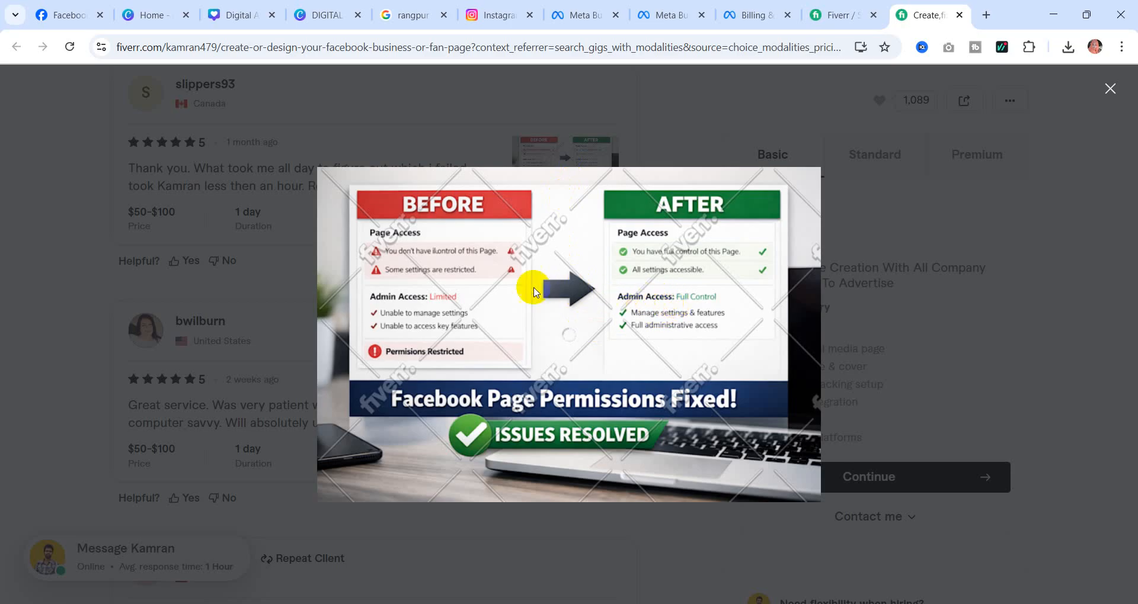
{"action": "left_click", "coordinate": [1095, 106]}
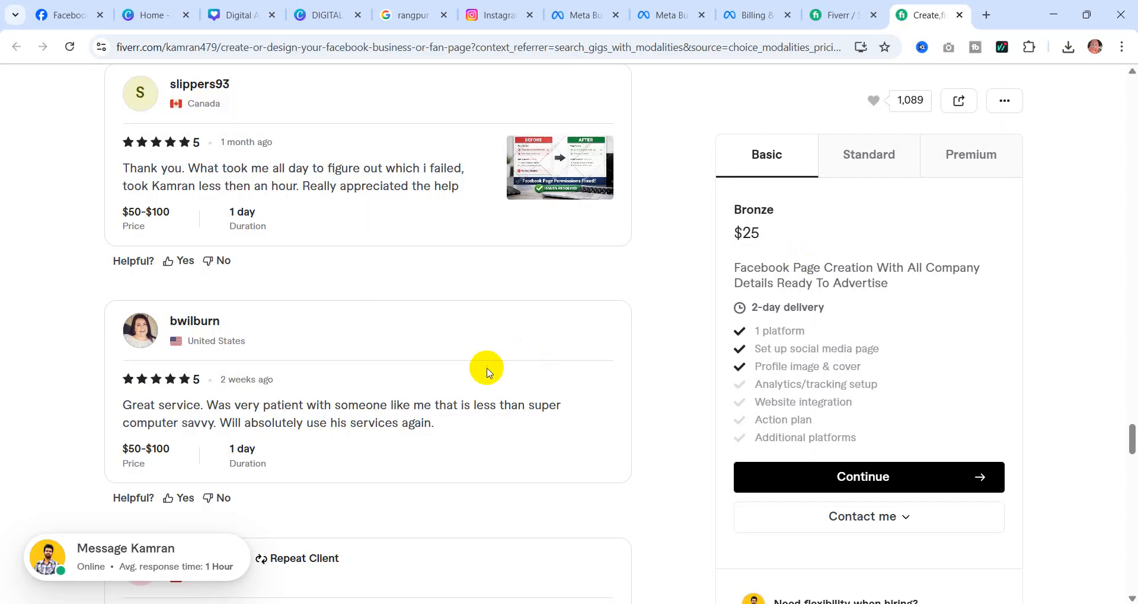
{"action": "scroll", "coordinate": [482, 368], "scroll_direction": "up", "scroll_amount": 15}
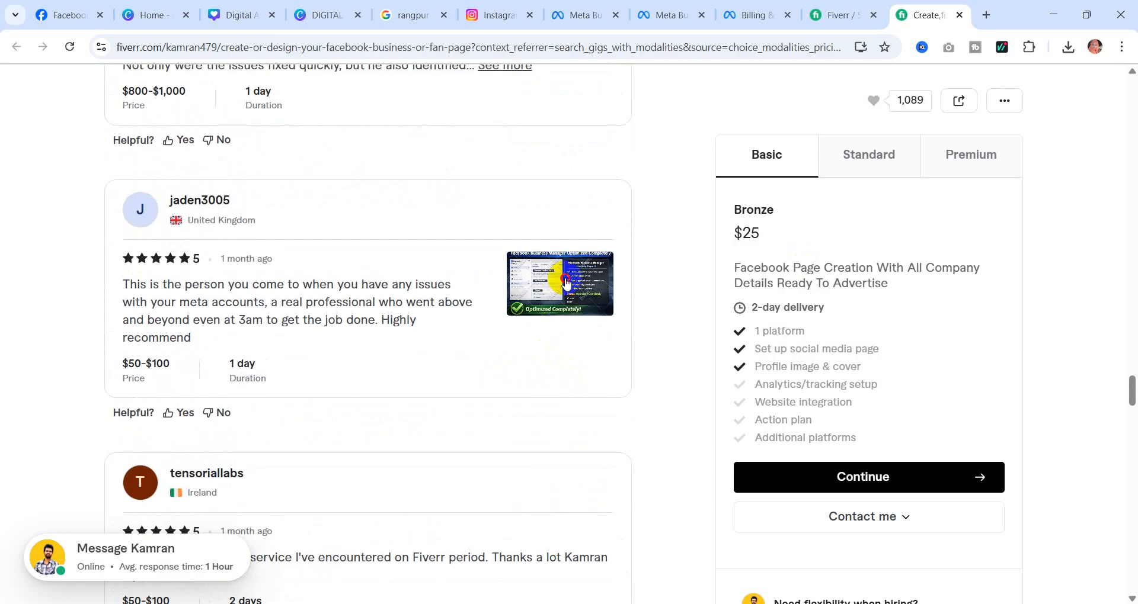
{"action": "left_click", "coordinate": [566, 283]}
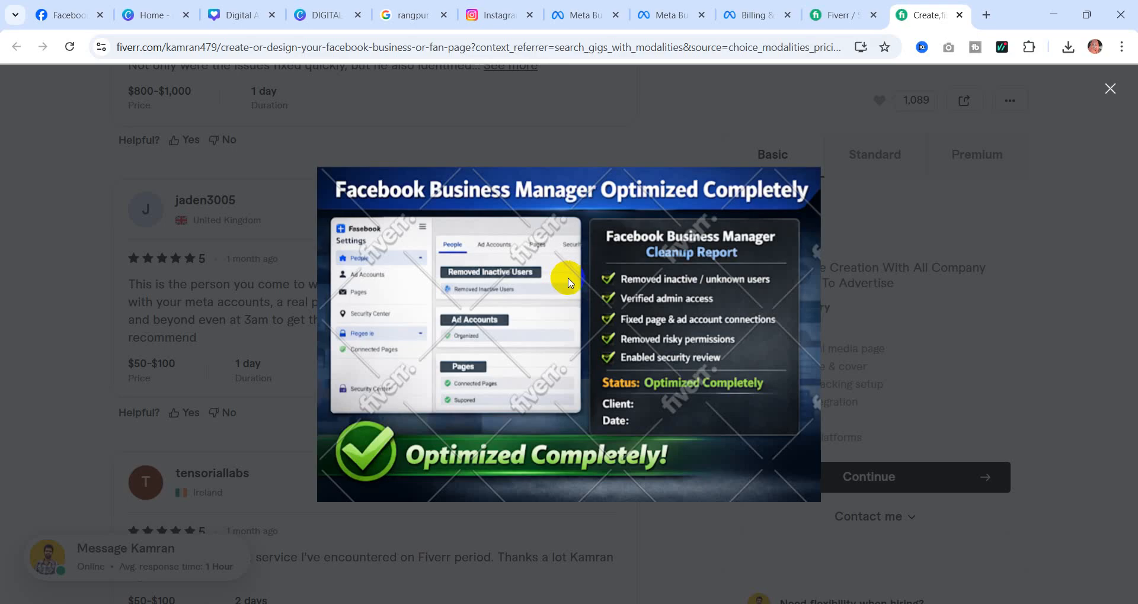
{"action": "left_click", "coordinate": [1127, 100]}
- Close the gig page, open the Under $25 Fiverr's Choice gig for creating all social media accounts in a new tab and switch to it
{"action": "left_click", "coordinate": [960, 15]}
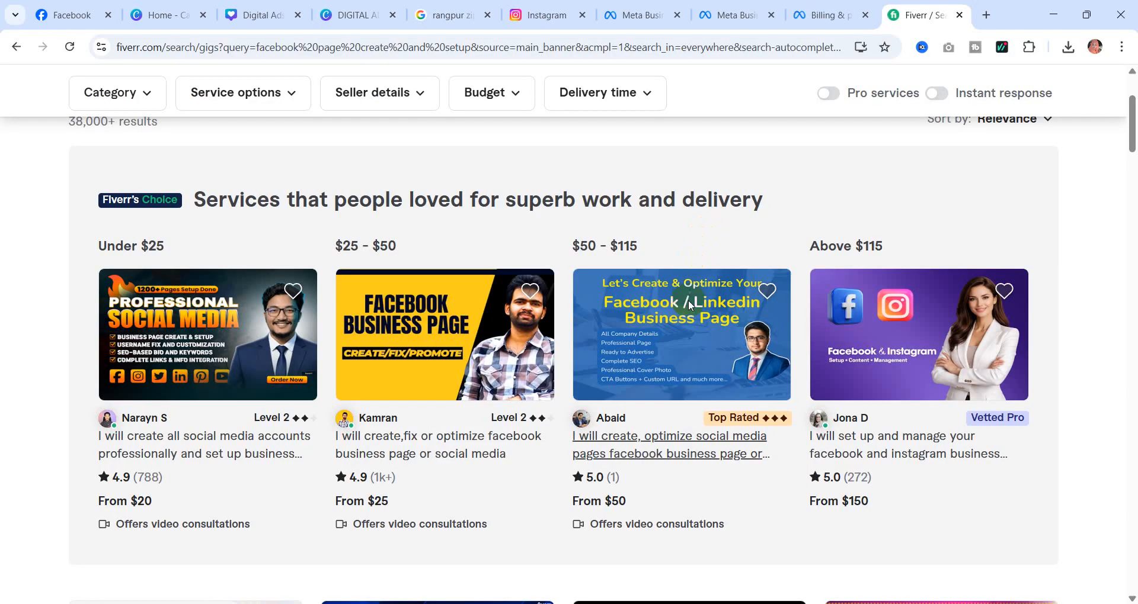
{"action": "scroll", "coordinate": [153, 284], "scroll_direction": "down", "scroll_amount": 3}
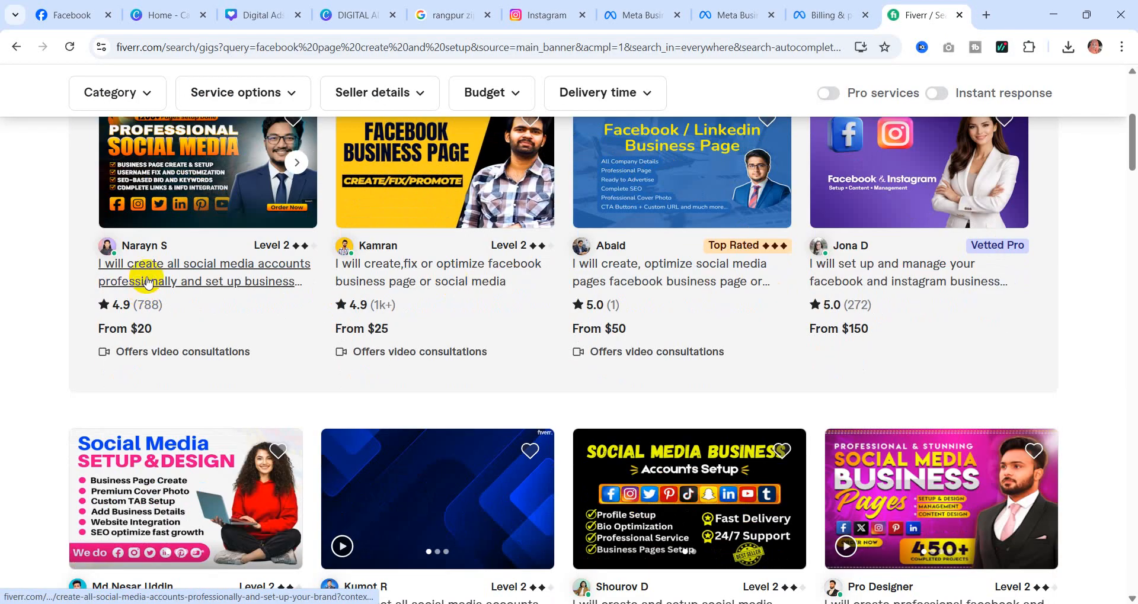
{"action": "right_click", "coordinate": [149, 283]}
{"action": "left_click", "coordinate": [198, 298]}
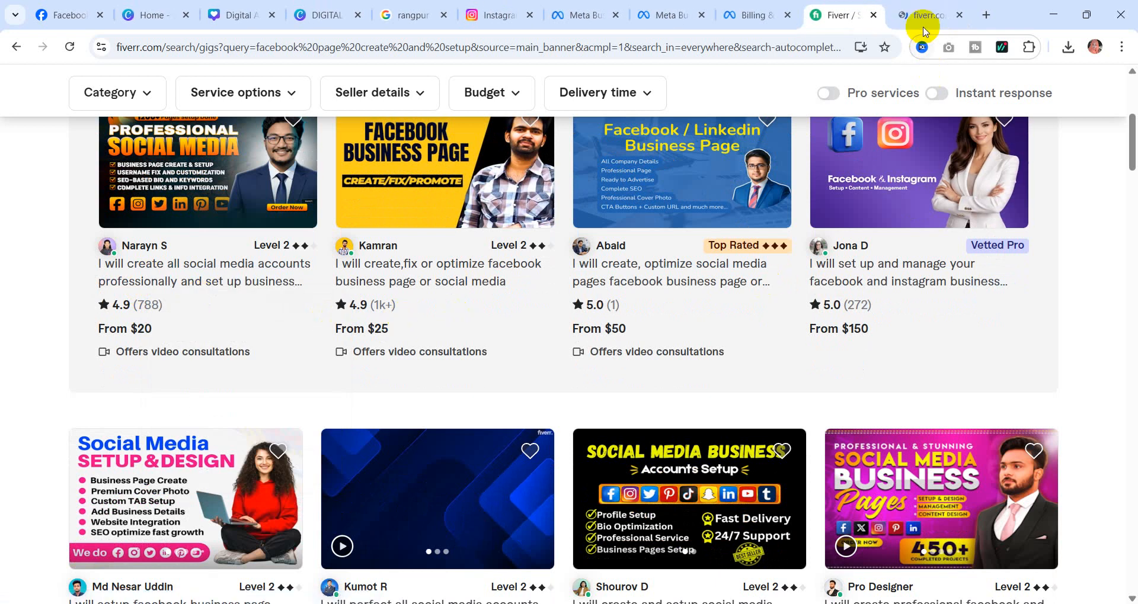
{"action": "left_click", "coordinate": [924, 24]}
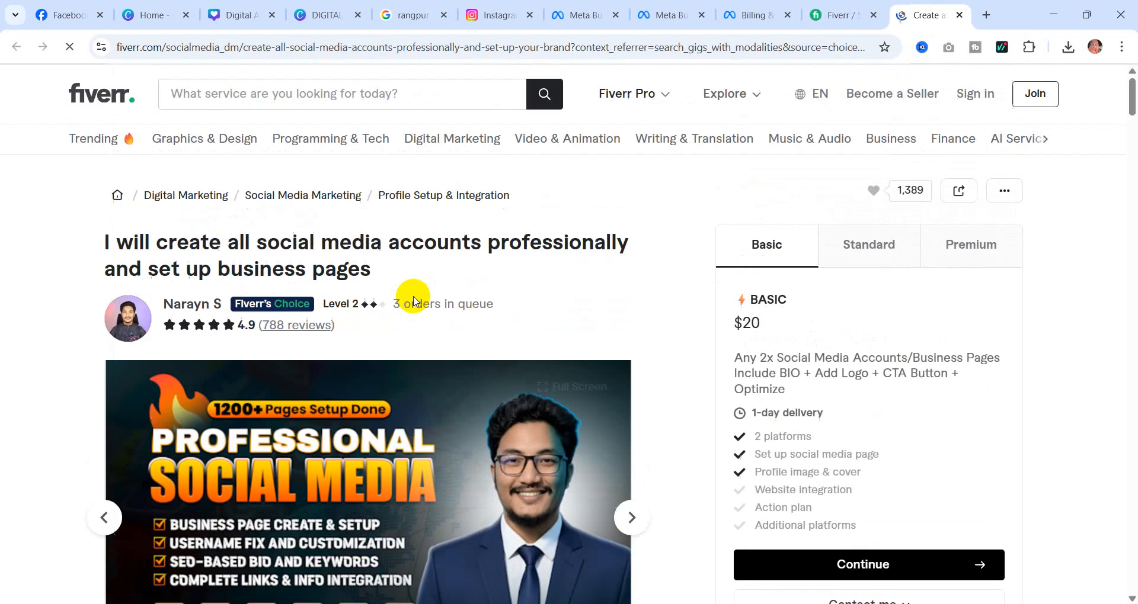
- Review the gig page from the summary through the package comparison and FAQ to the client reviews
{"action": "scroll", "coordinate": [413, 299], "scroll_direction": "down", "scroll_amount": 15}
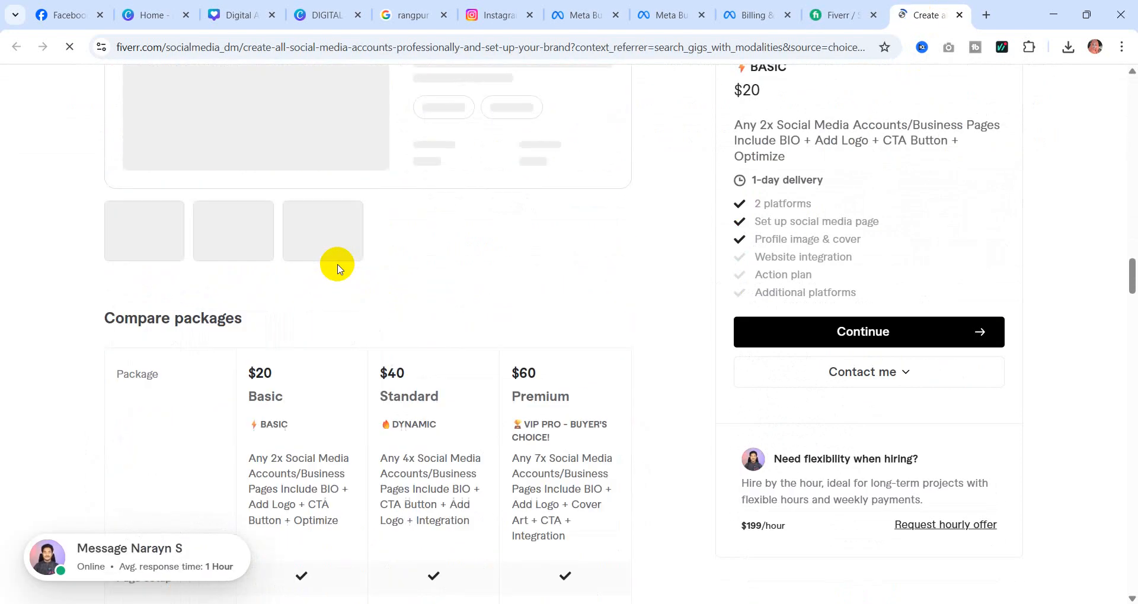
{"action": "scroll", "coordinate": [337, 269], "scroll_direction": "down", "scroll_amount": 10}
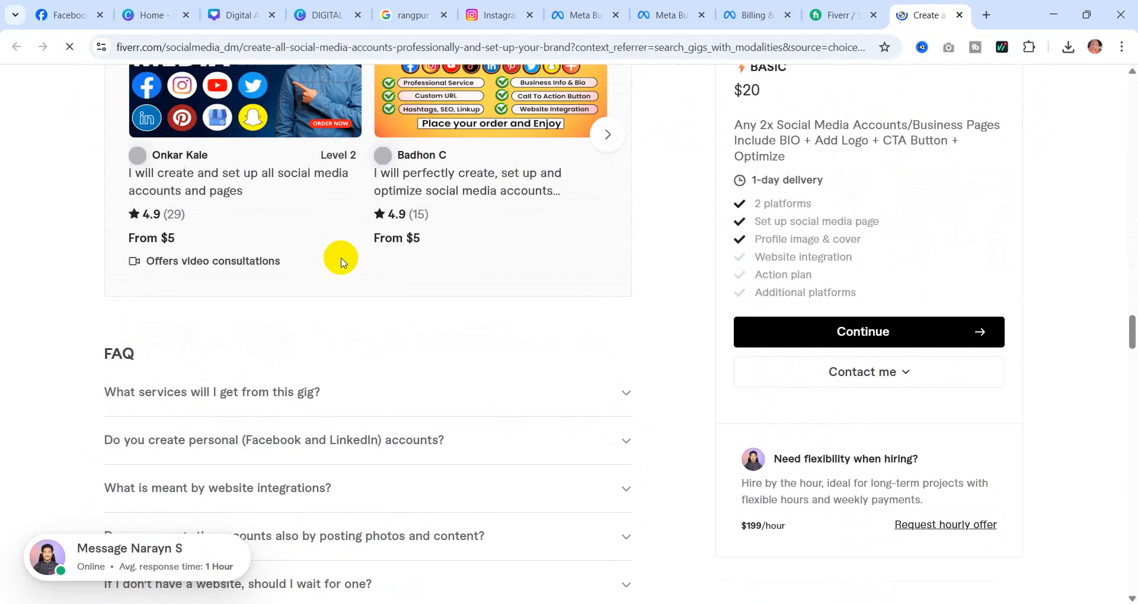
{"action": "scroll", "coordinate": [344, 261], "scroll_direction": "down", "scroll_amount": 18}
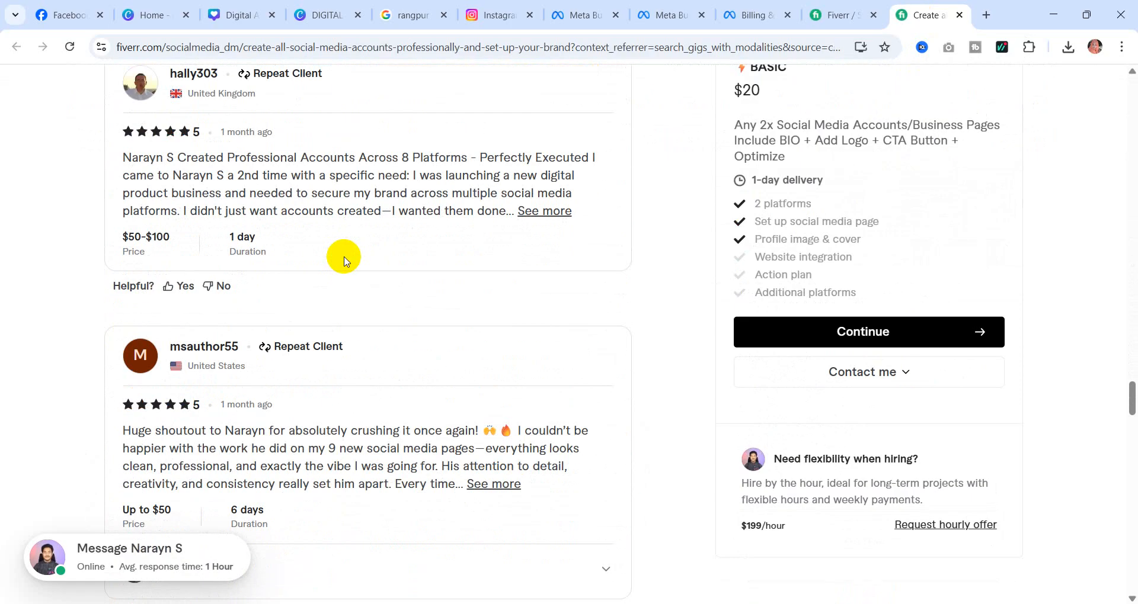
{"action": "scroll", "coordinate": [346, 258], "scroll_direction": "down", "scroll_amount": 8}
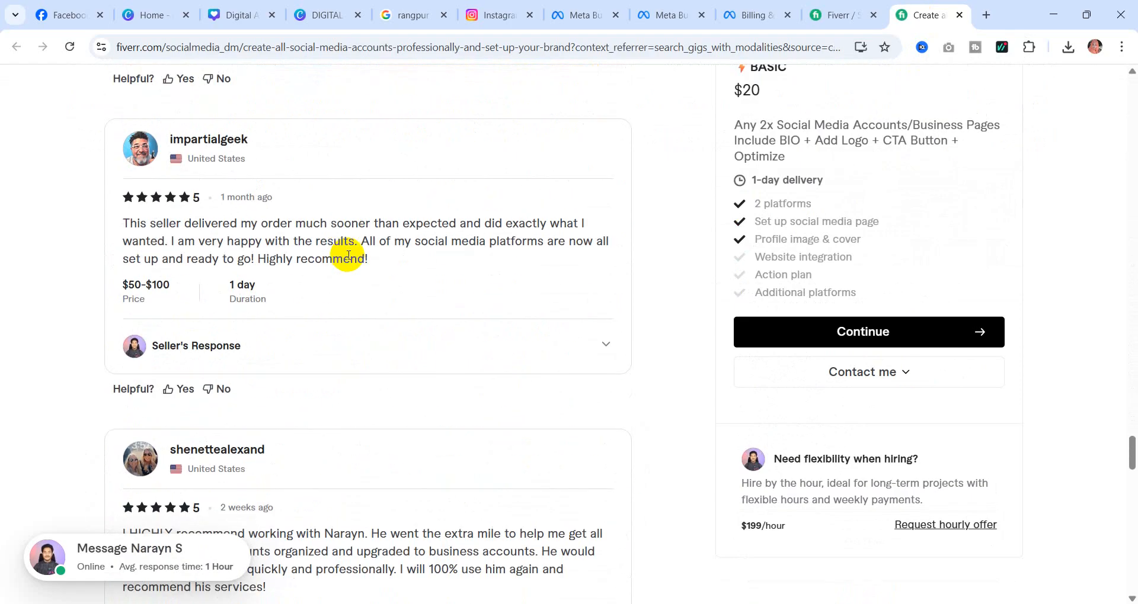
{"action": "scroll", "coordinate": [348, 255], "scroll_direction": "down", "scroll_amount": 5}
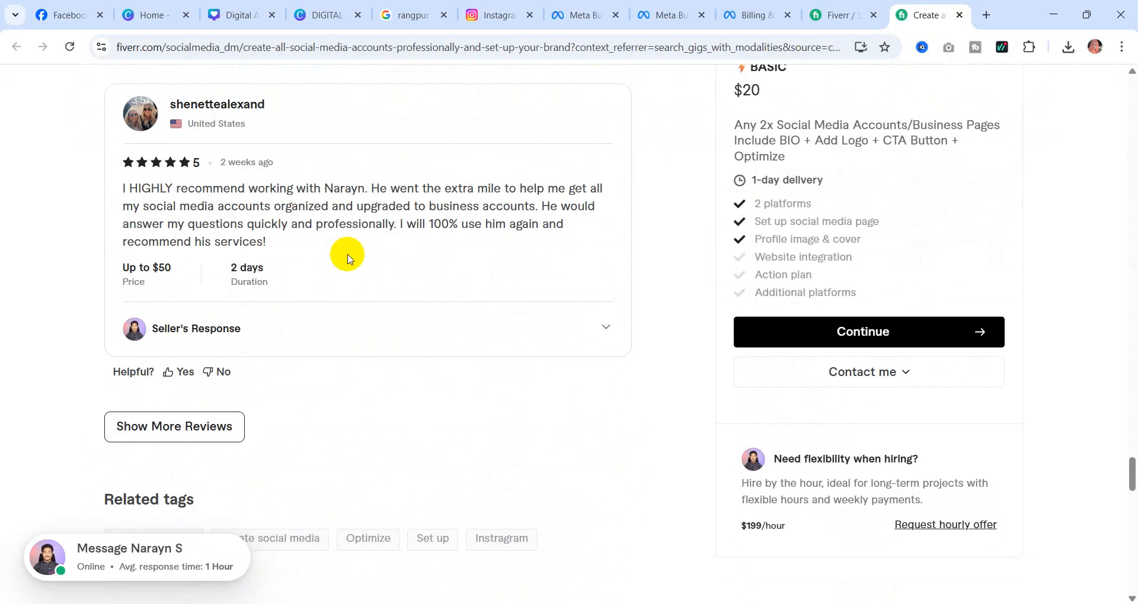
- Look over the last listed client reviews of the gig and load more of them
{"action": "scroll", "coordinate": [347, 259], "scroll_direction": "up", "scroll_amount": 5}
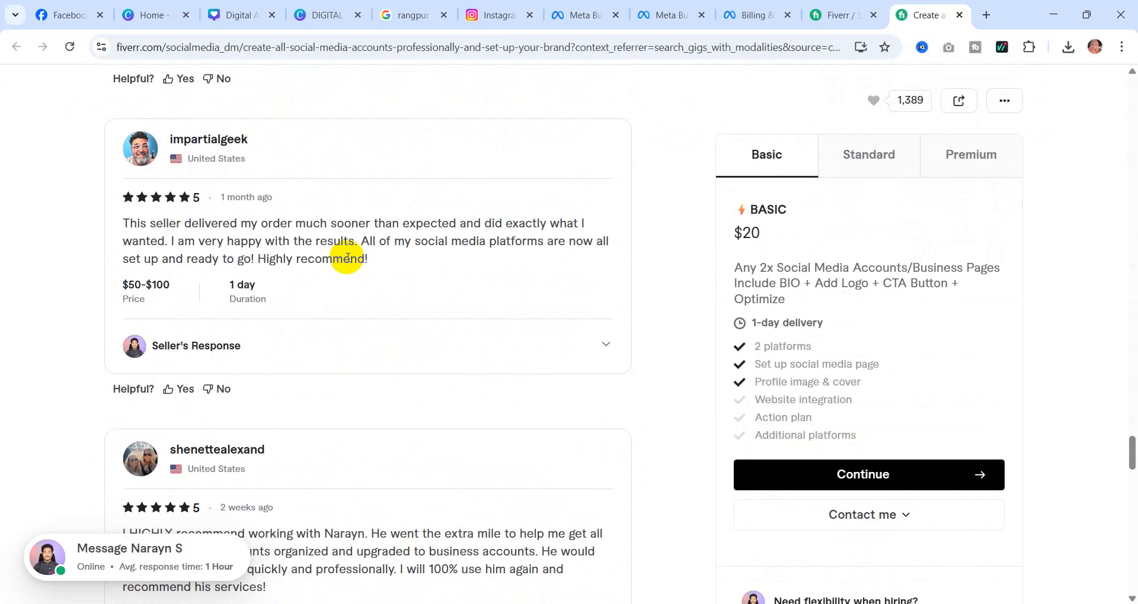
{"action": "scroll", "coordinate": [348, 258], "scroll_direction": "down", "scroll_amount": 3}
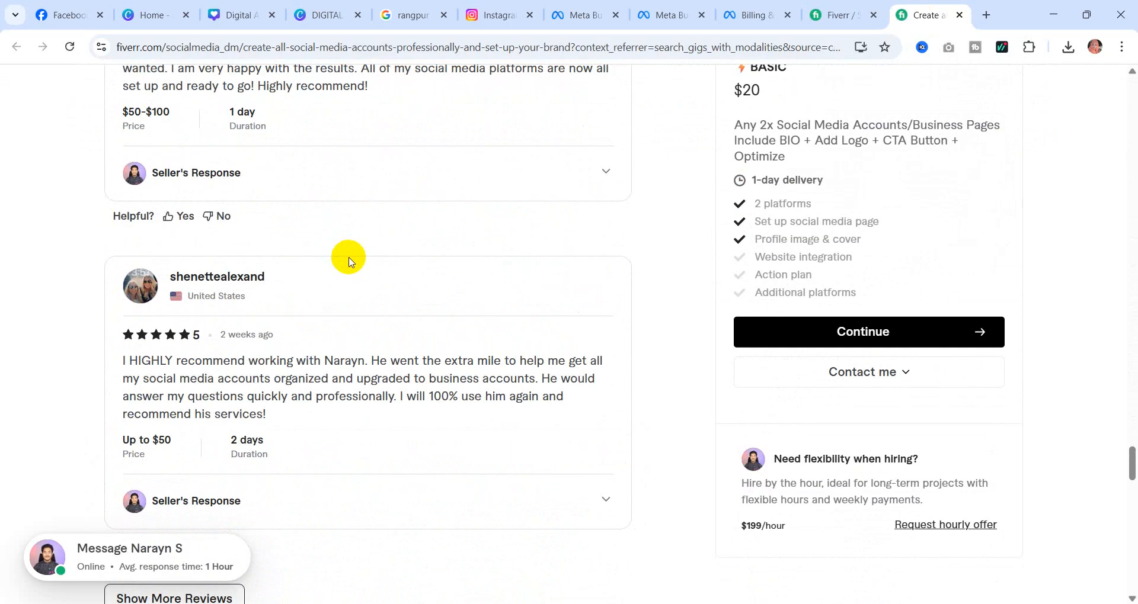
{"action": "scroll", "coordinate": [350, 261], "scroll_direction": "down", "scroll_amount": 9}
{"action": "scroll", "coordinate": [350, 261], "scroll_direction": "up", "scroll_amount": 6}
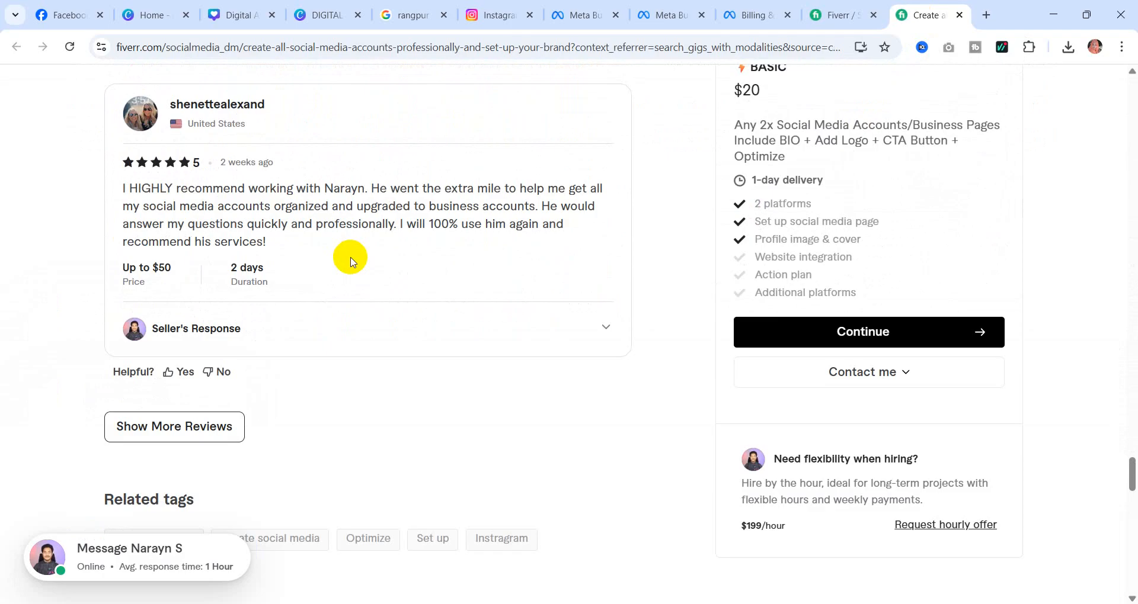
{"action": "left_click", "coordinate": [181, 440]}
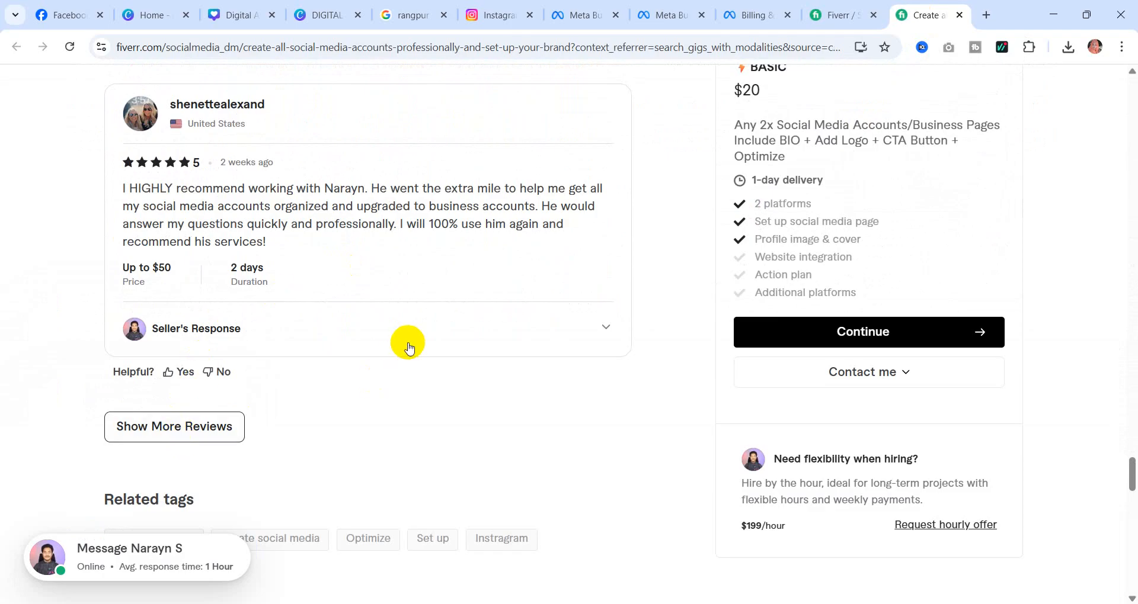
{"action": "scroll", "coordinate": [444, 336], "scroll_direction": "down", "scroll_amount": 5}
{"action": "scroll", "coordinate": [445, 332], "scroll_direction": "up", "scroll_amount": 5}
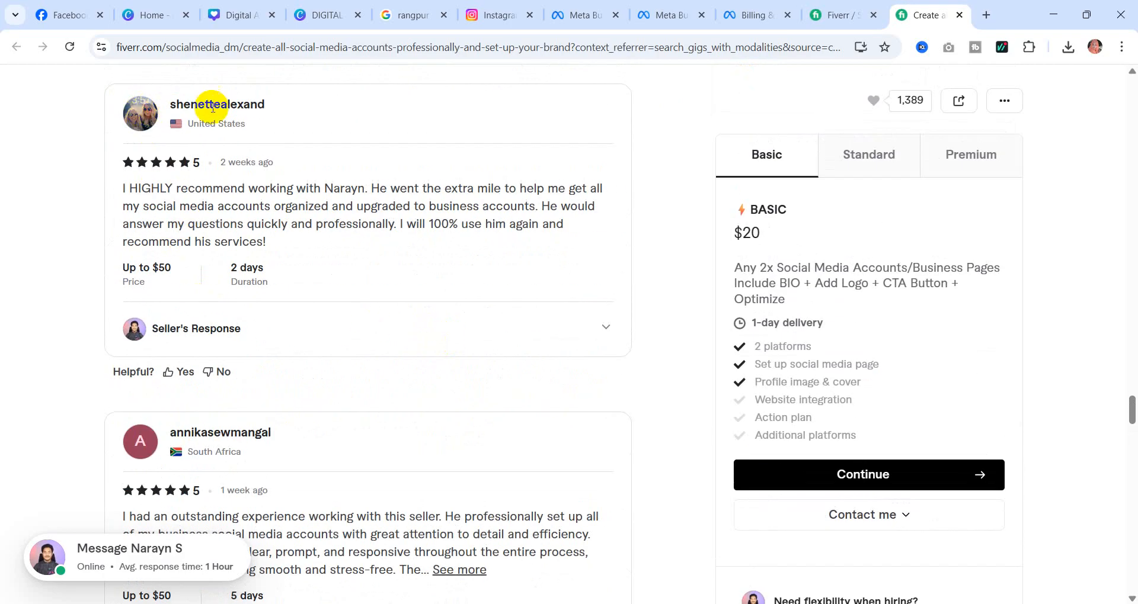
- Run a Google image search on the profile photo of the United States reviewer, browse the visual matches and close the search
{"action": "right_click", "coordinate": [141, 116]}
{"action": "left_click", "coordinate": [226, 237]}
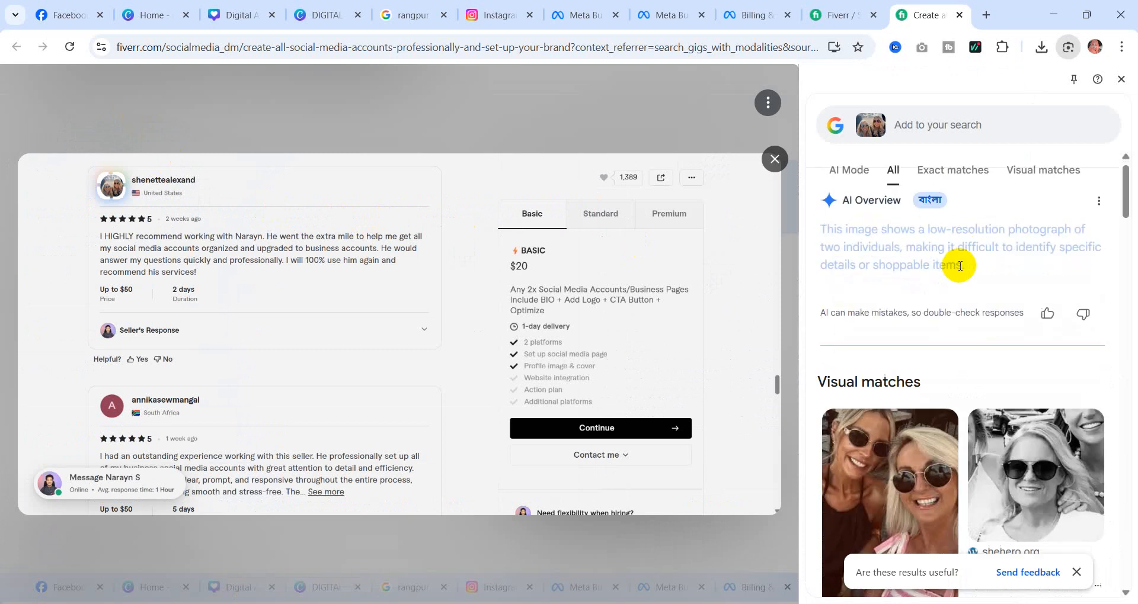
{"action": "scroll", "coordinate": [960, 271], "scroll_direction": "down", "scroll_amount": 3}
{"action": "scroll", "coordinate": [954, 237], "scroll_direction": "down", "scroll_amount": 5}
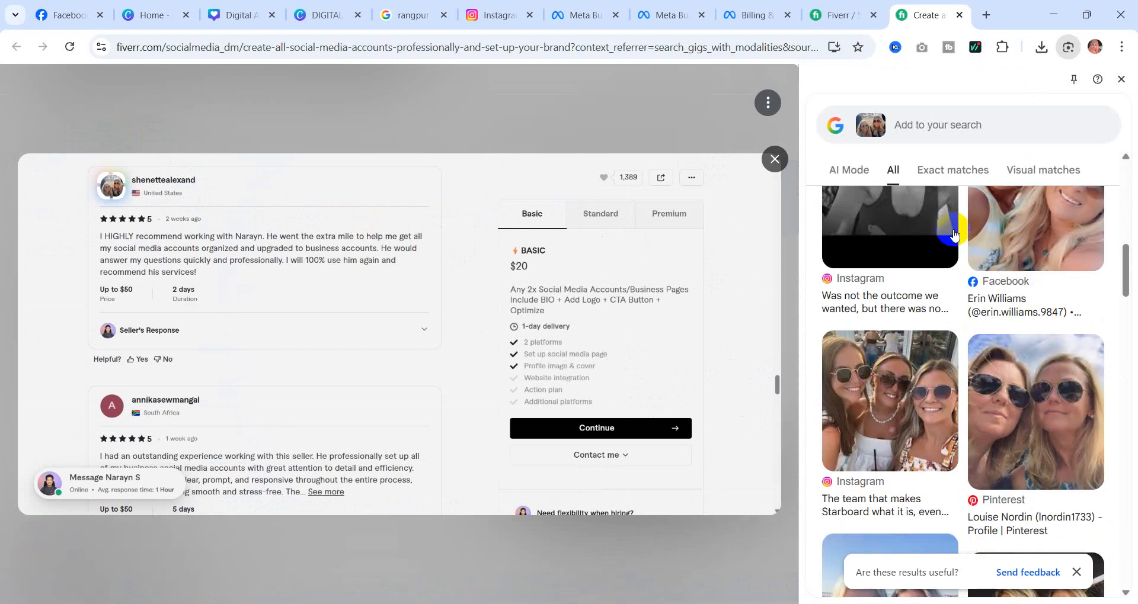
{"action": "scroll", "coordinate": [954, 235], "scroll_direction": "down", "scroll_amount": 3}
{"action": "scroll", "coordinate": [954, 234], "scroll_direction": "up", "scroll_amount": 3}
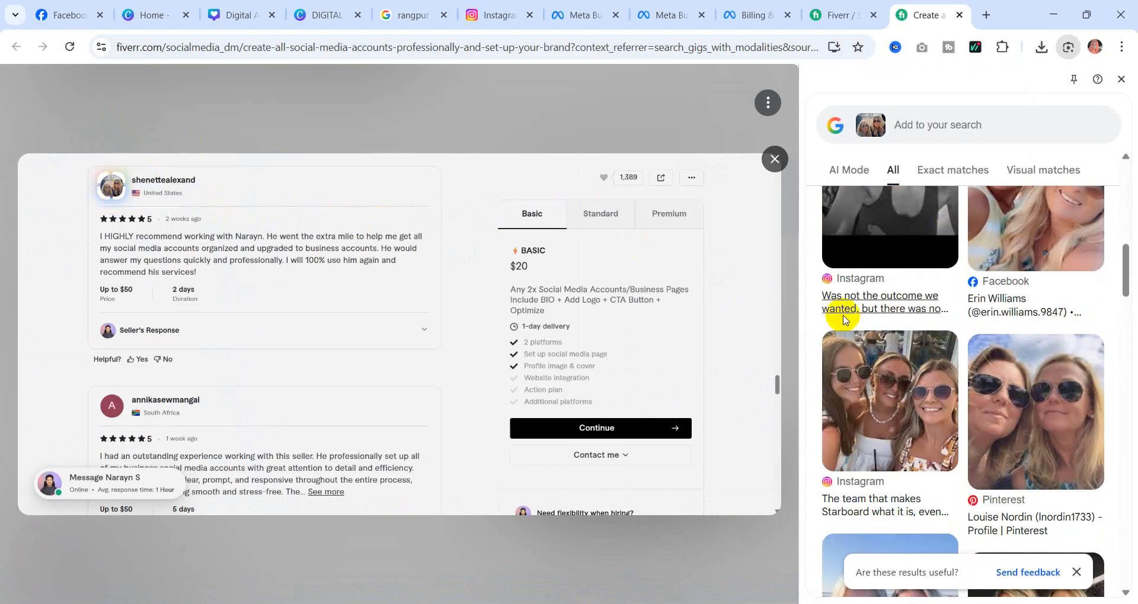
{"action": "scroll", "coordinate": [910, 323], "scroll_direction": "down", "scroll_amount": 15}
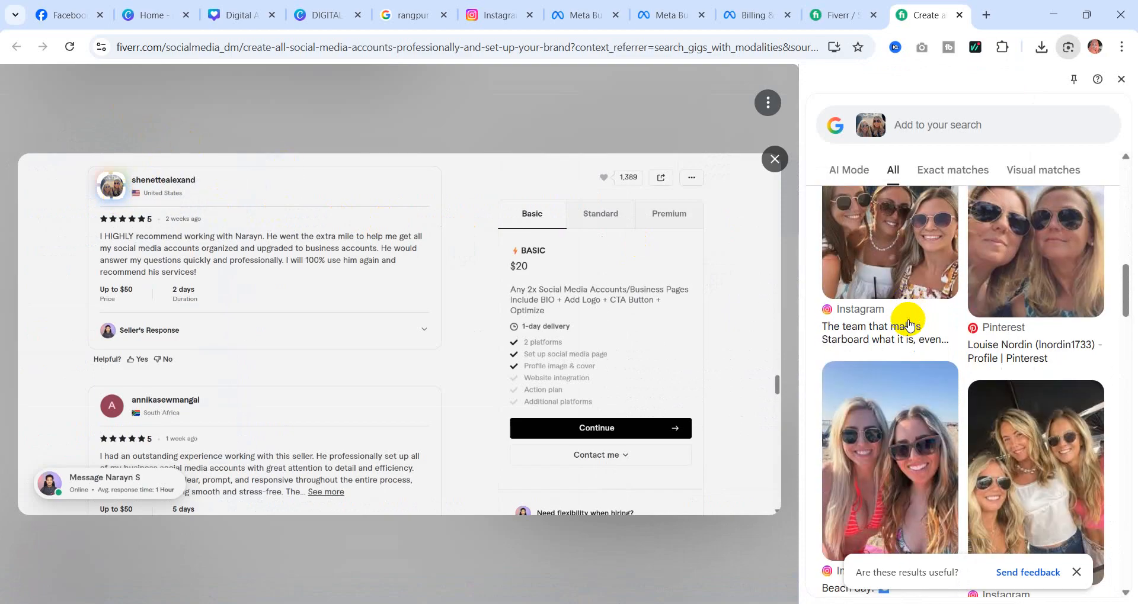
{"action": "scroll", "coordinate": [911, 322], "scroll_direction": "down", "scroll_amount": 5}
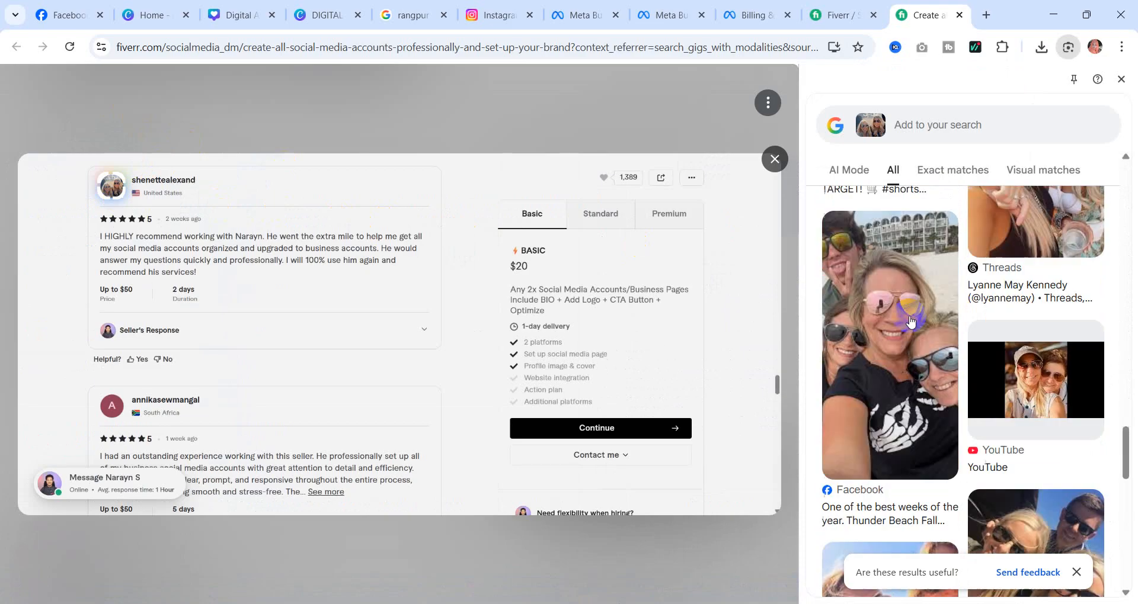
{"action": "scroll", "coordinate": [911, 322], "scroll_direction": "down", "scroll_amount": 5}
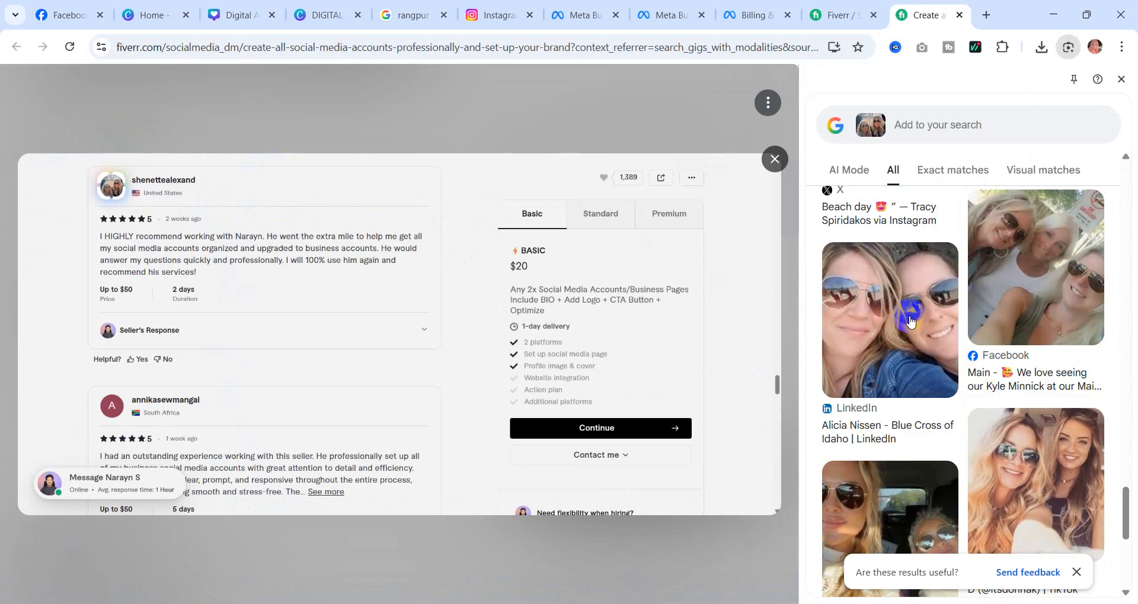
{"action": "left_click", "coordinate": [1120, 78]}
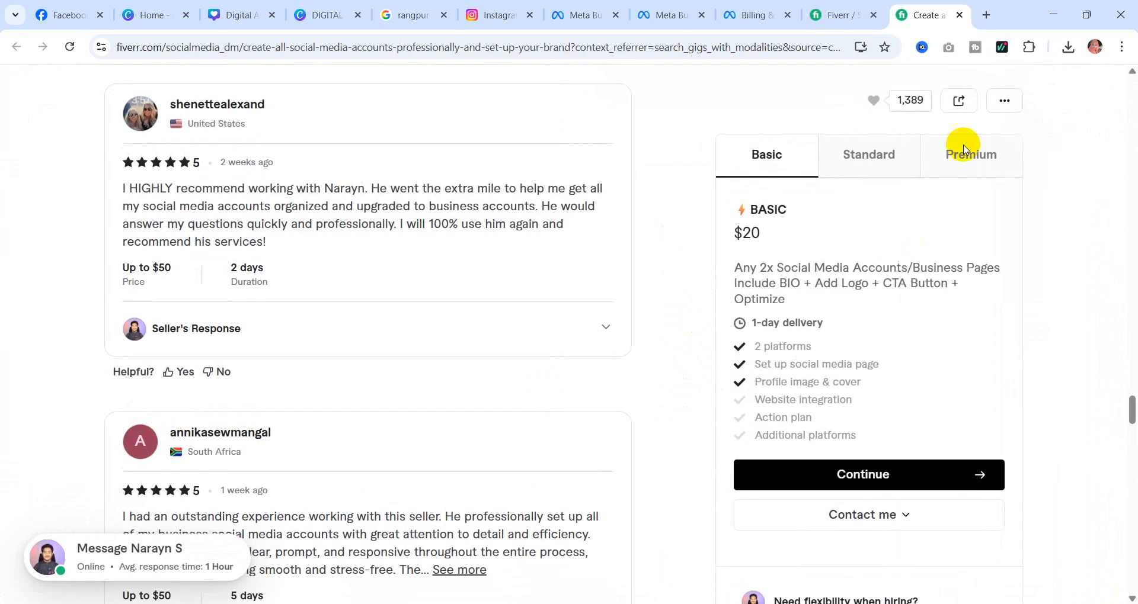
- Close the gig page and browse further Facebook page setup gigs in the Fiverr search results
{"action": "left_click", "coordinate": [958, 15]}
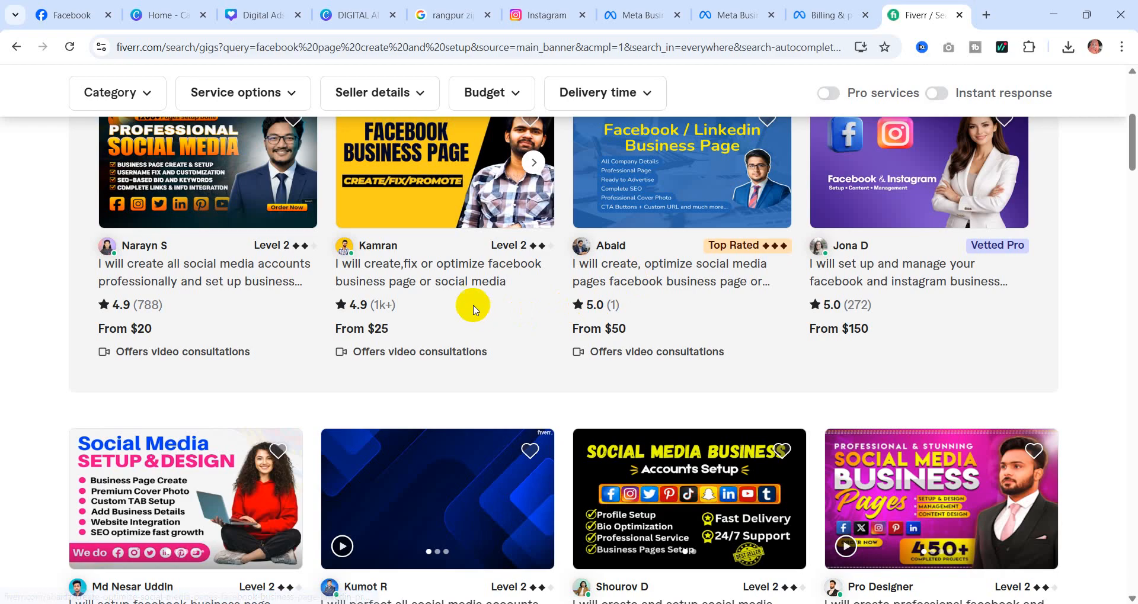
{"action": "scroll", "coordinate": [470, 300], "scroll_direction": "down", "scroll_amount": 3}
{"action": "scroll", "coordinate": [468, 301], "scroll_direction": "down", "scroll_amount": 3}
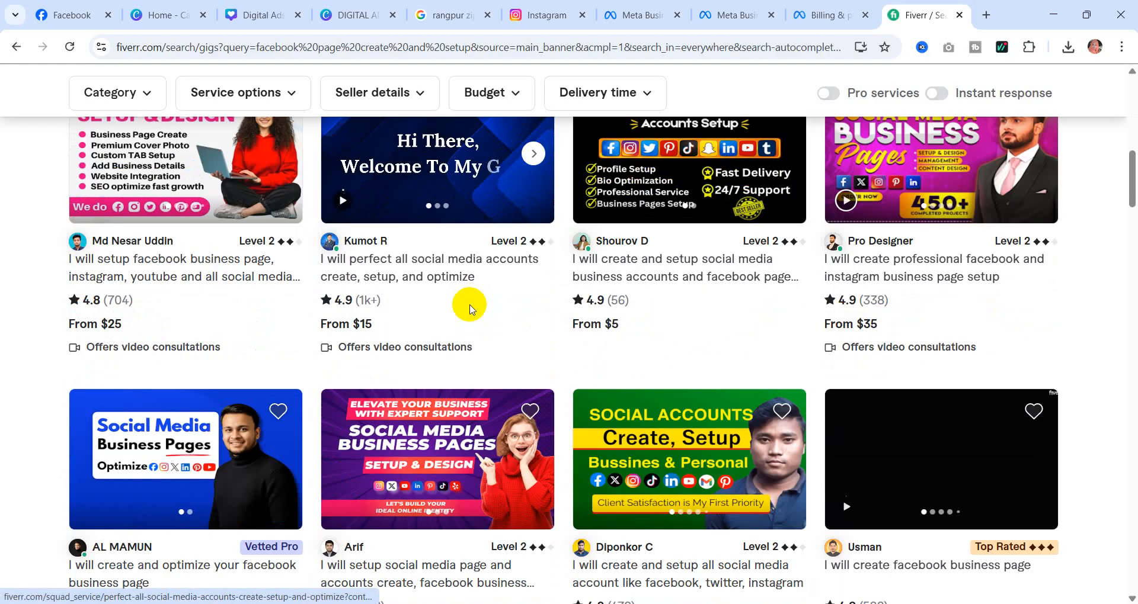
- Browse further gigs in the search results and open "I will create and setup facebook business page" (111 reviews) in a new tab
{"action": "scroll", "coordinate": [459, 305], "scroll_direction": "down", "scroll_amount": 3}
{"action": "scroll", "coordinate": [363, 348], "scroll_direction": "down", "scroll_amount": 3}
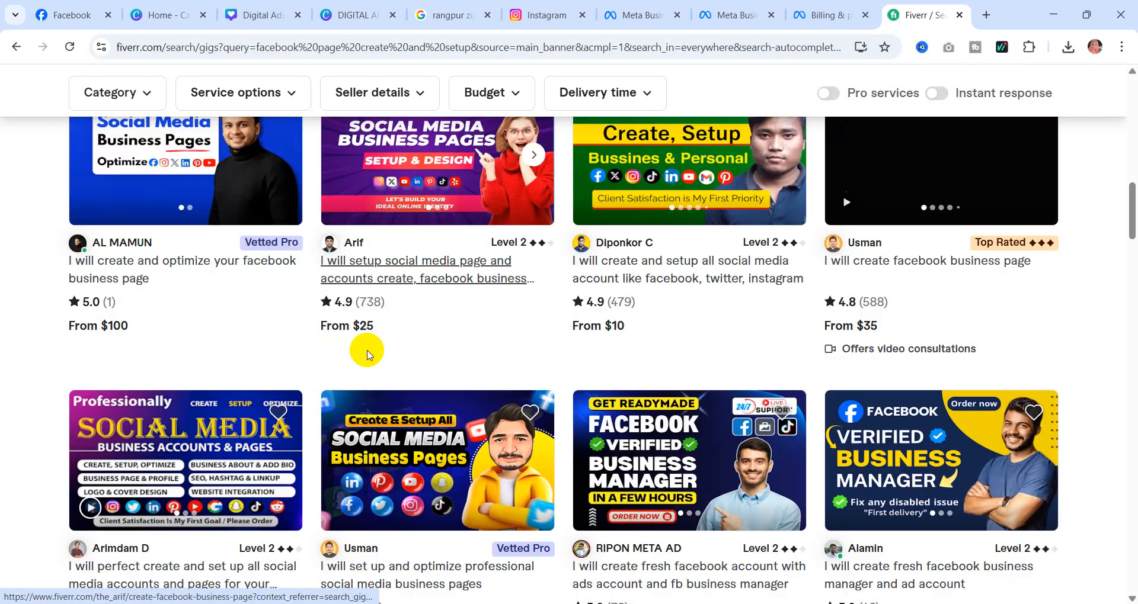
{"action": "scroll", "coordinate": [388, 354], "scroll_direction": "down", "scroll_amount": 3}
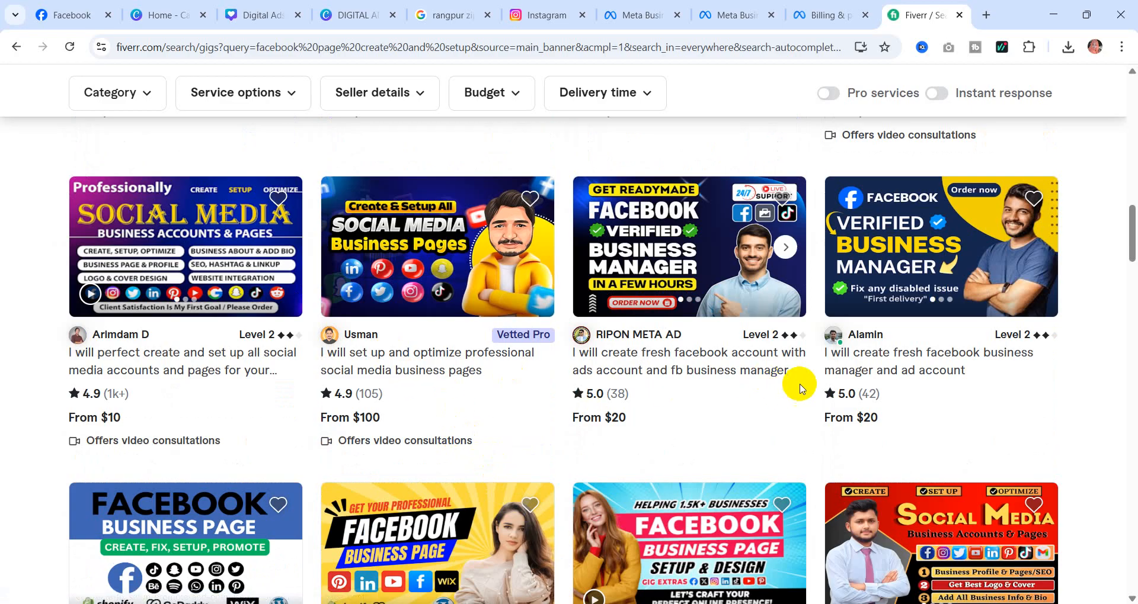
{"action": "scroll", "coordinate": [875, 363], "scroll_direction": "down", "scroll_amount": 5}
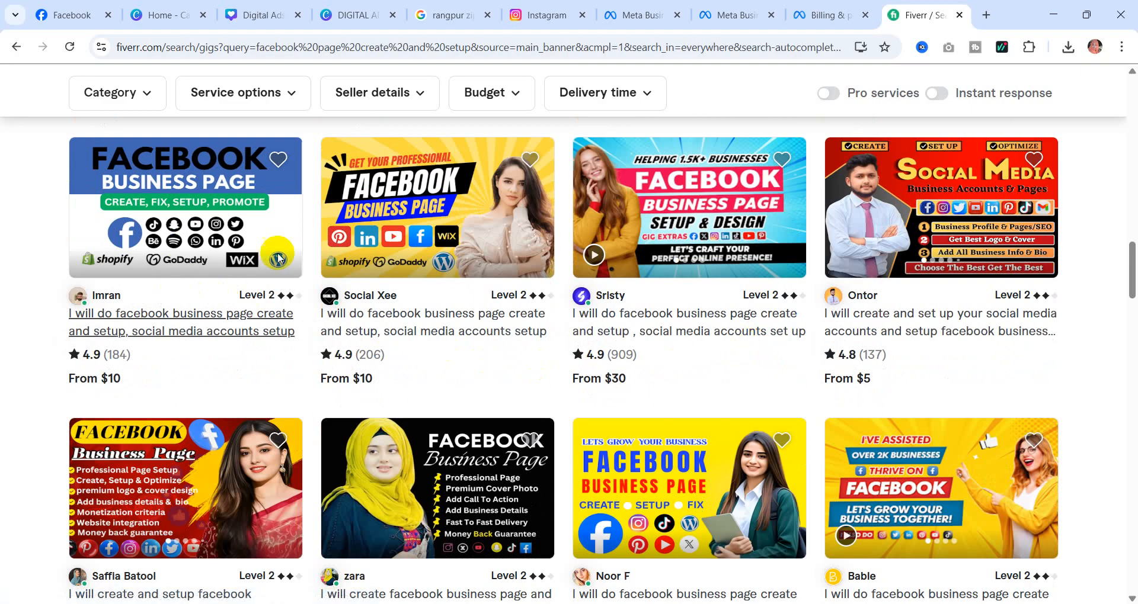
{"action": "scroll", "coordinate": [483, 372], "scroll_direction": "down", "scroll_amount": 3}
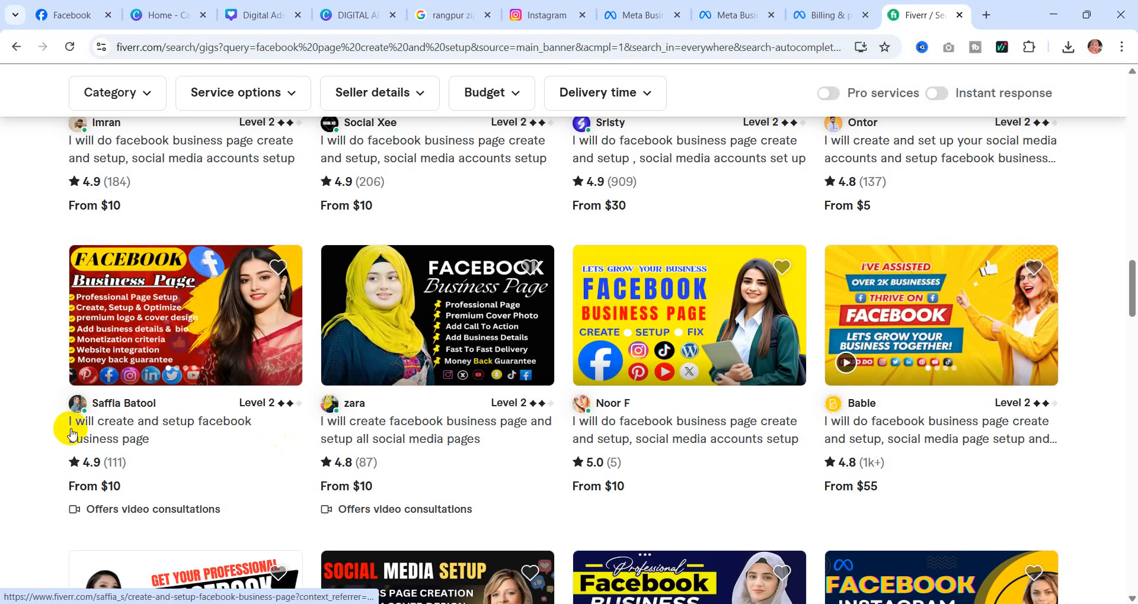
{"action": "right_click", "coordinate": [119, 431]}
{"action": "left_click", "coordinate": [177, 238]}
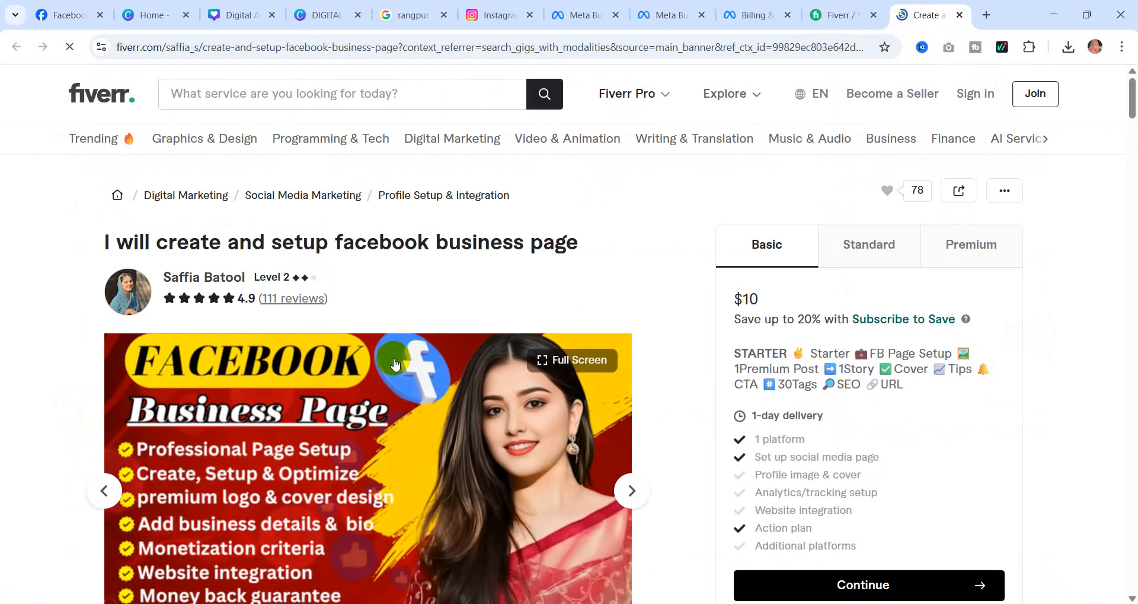
- Skim the gig page from the seller profile and package comparison to the repeat client's reviews from the United States
{"action": "scroll", "coordinate": [421, 322], "scroll_direction": "down", "scroll_amount": 15}
{"action": "scroll", "coordinate": [420, 324], "scroll_direction": "down", "scroll_amount": 15}
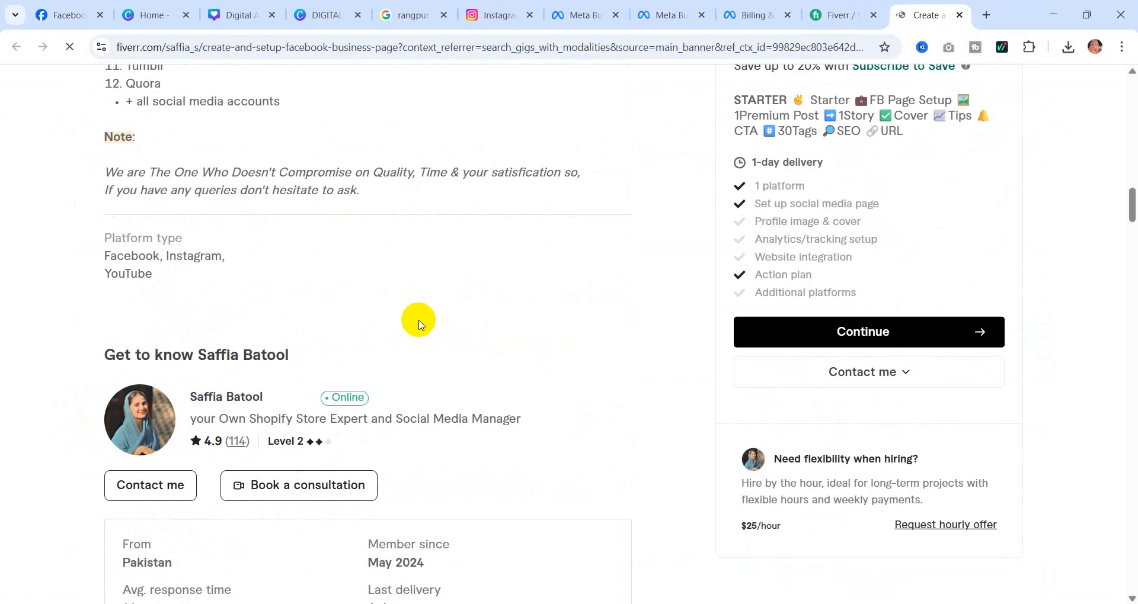
{"action": "scroll", "coordinate": [419, 325], "scroll_direction": "down", "scroll_amount": 15}
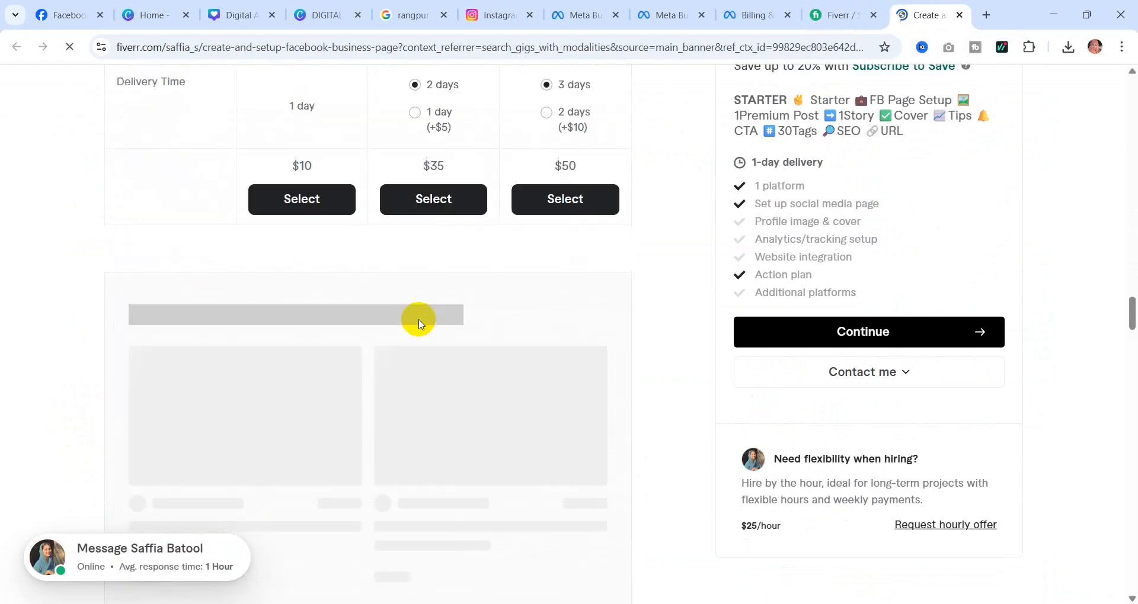
{"action": "scroll", "coordinate": [420, 325], "scroll_direction": "down", "scroll_amount": 15}
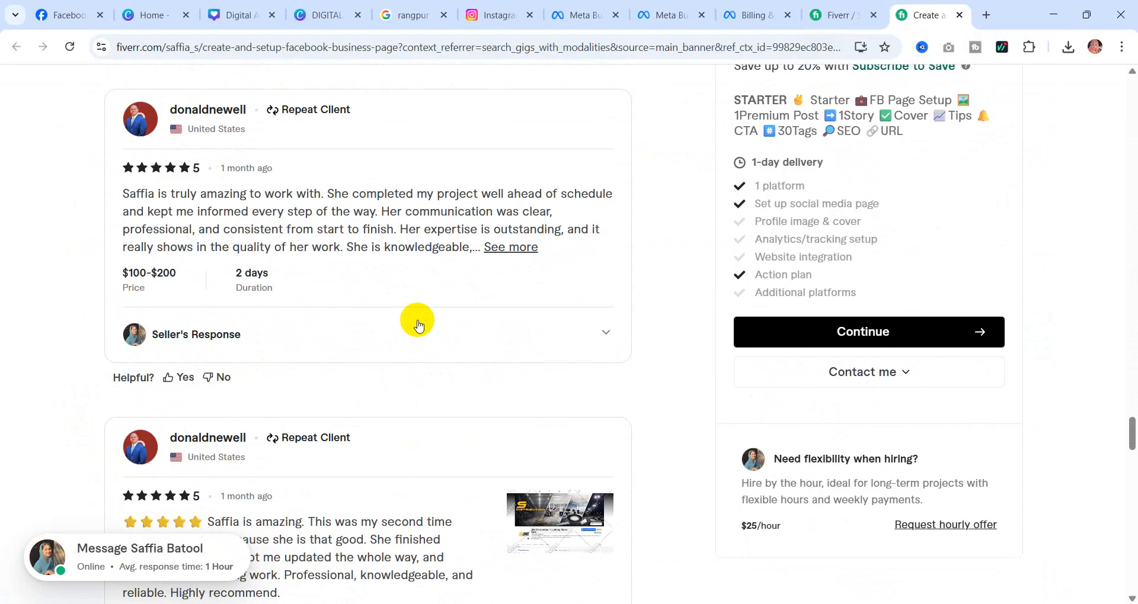
{"action": "scroll", "coordinate": [417, 325], "scroll_direction": "down", "scroll_amount": 3}
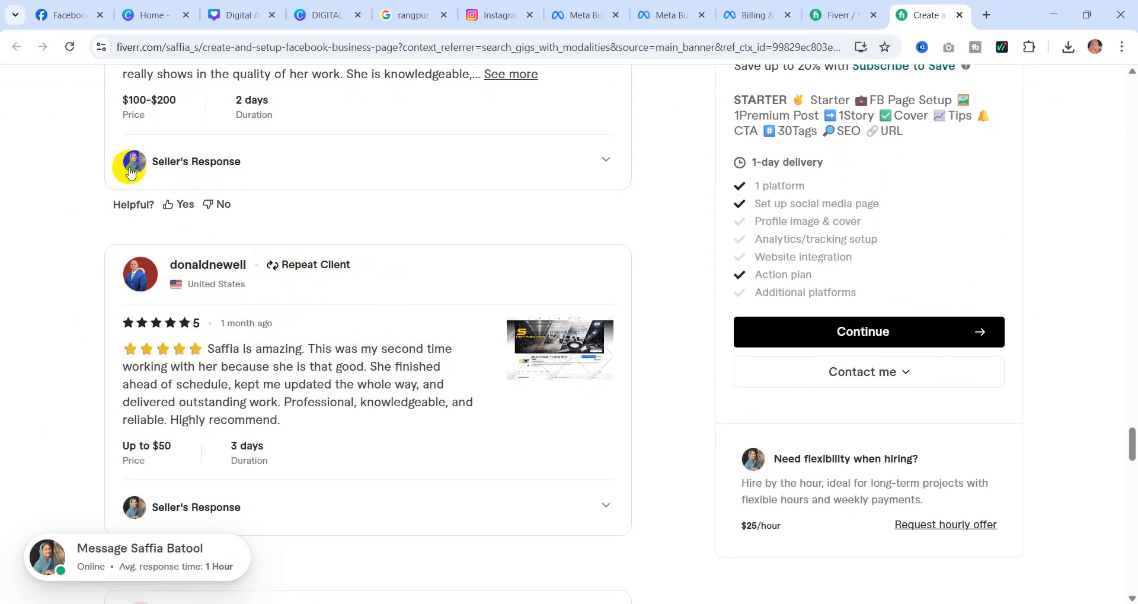
{"action": "scroll", "coordinate": [329, 334], "scroll_direction": "down", "scroll_amount": 1}
{"action": "scroll", "coordinate": [330, 333], "scroll_direction": "down", "scroll_amount": 1}
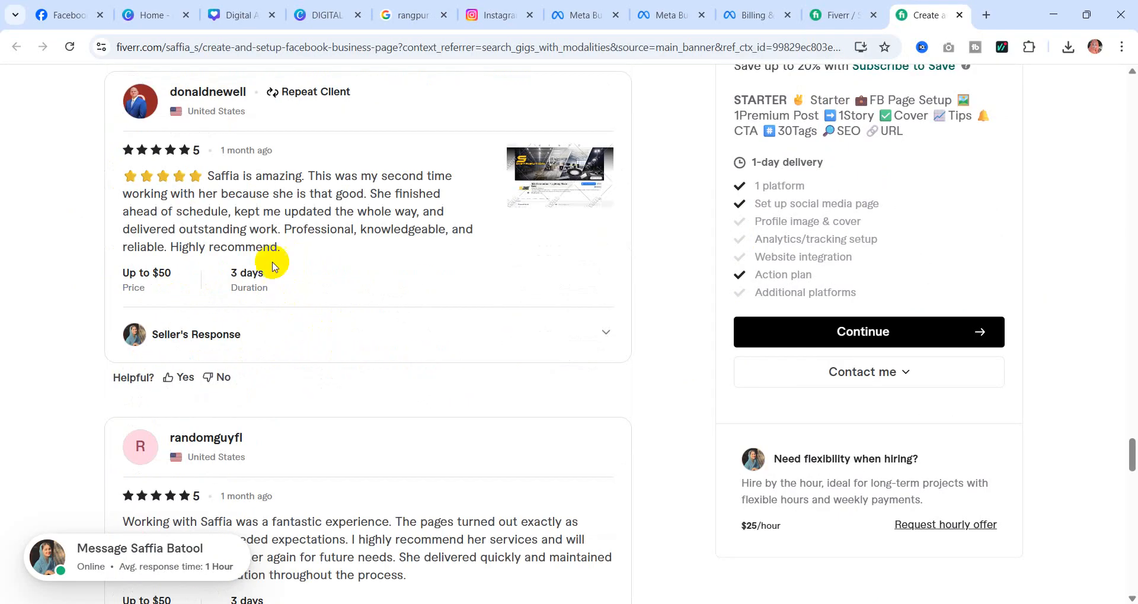
- View the delivered Facebook page screenshot in the repeat client's review at full size, close it and look over the neighbouring reviews
{"action": "left_click", "coordinate": [570, 172]}
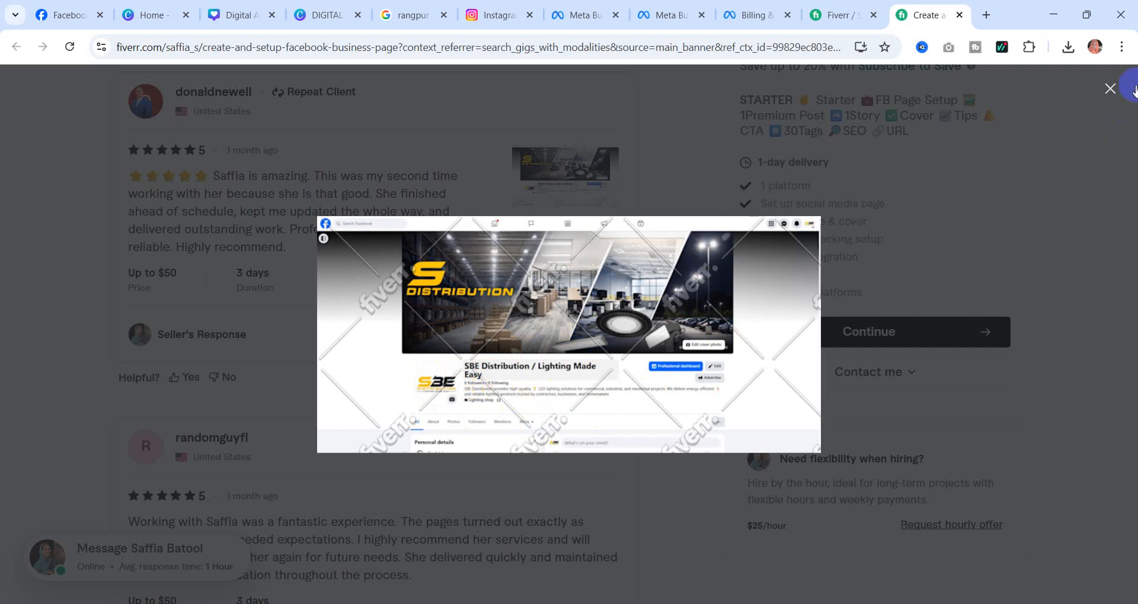
{"action": "left_click", "coordinate": [1108, 88]}
{"action": "scroll", "coordinate": [368, 234], "scroll_direction": "down", "scroll_amount": 5}
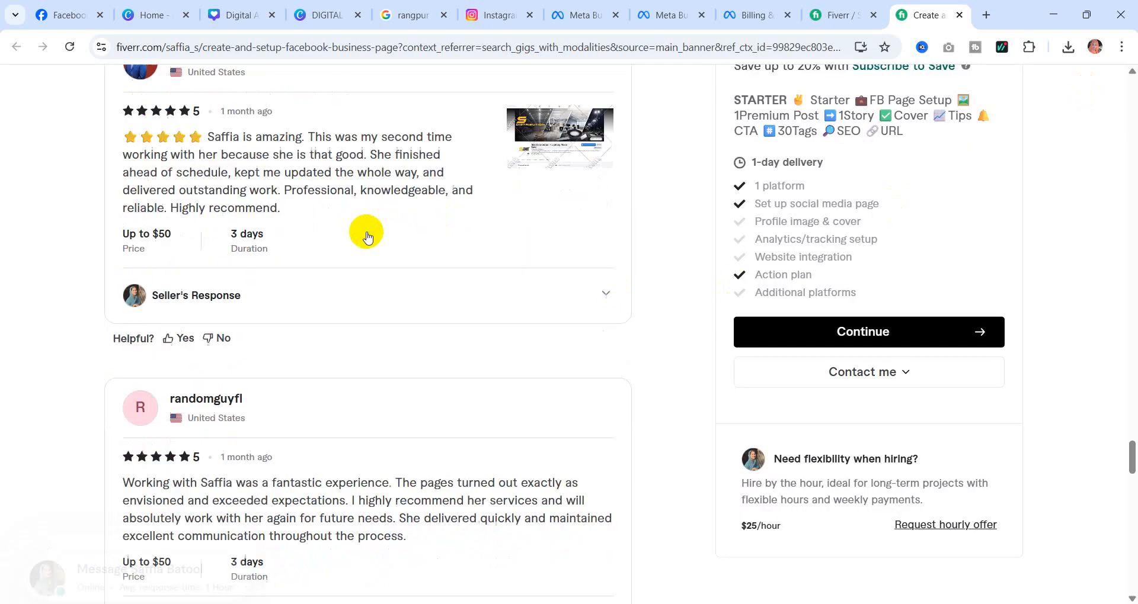
{"action": "scroll", "coordinate": [372, 237], "scroll_direction": "down", "scroll_amount": 5}
{"action": "scroll", "coordinate": [379, 249], "scroll_direction": "up", "scroll_amount": 10}
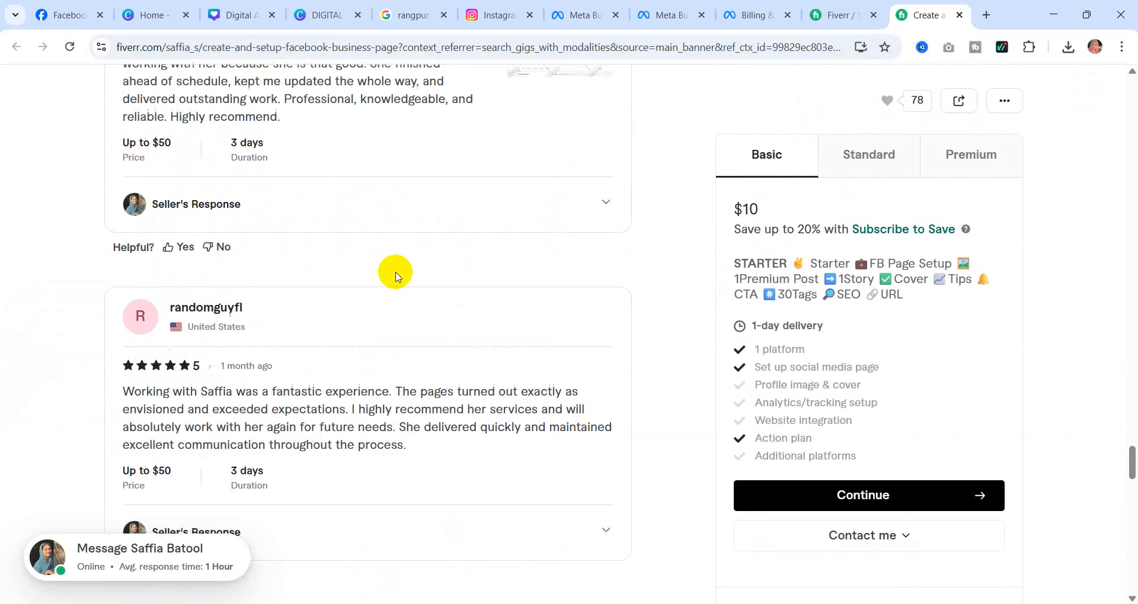
{"action": "scroll", "coordinate": [396, 280], "scroll_direction": "up", "scroll_amount": 3}
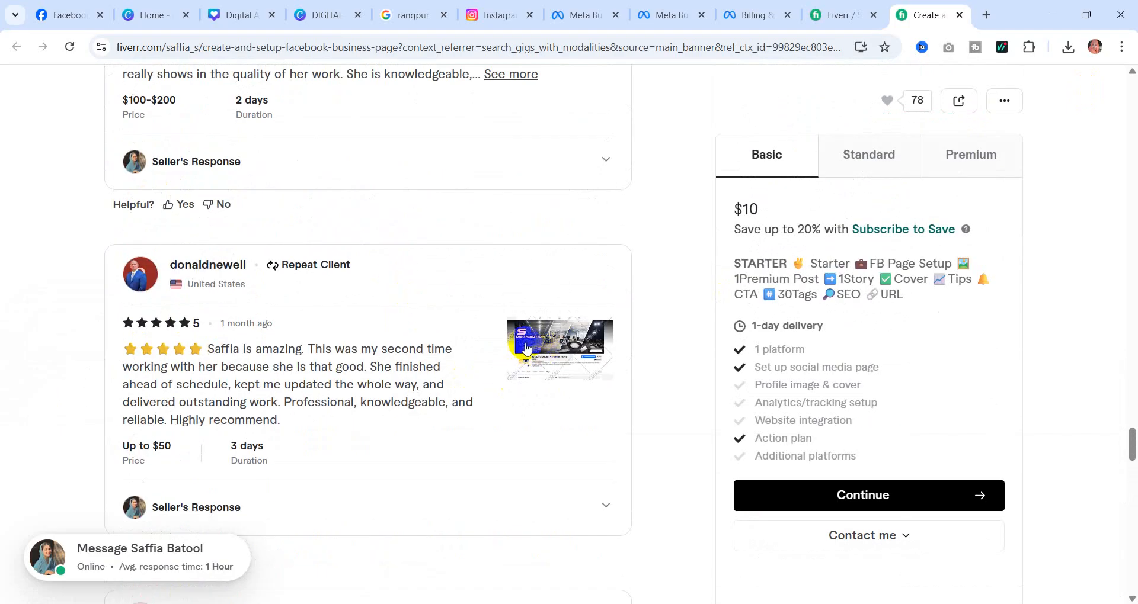
- Enlarge the SBE Distribution page screenshot from the review again and search for that image with Google Lens
{"action": "left_click", "coordinate": [562, 352]}
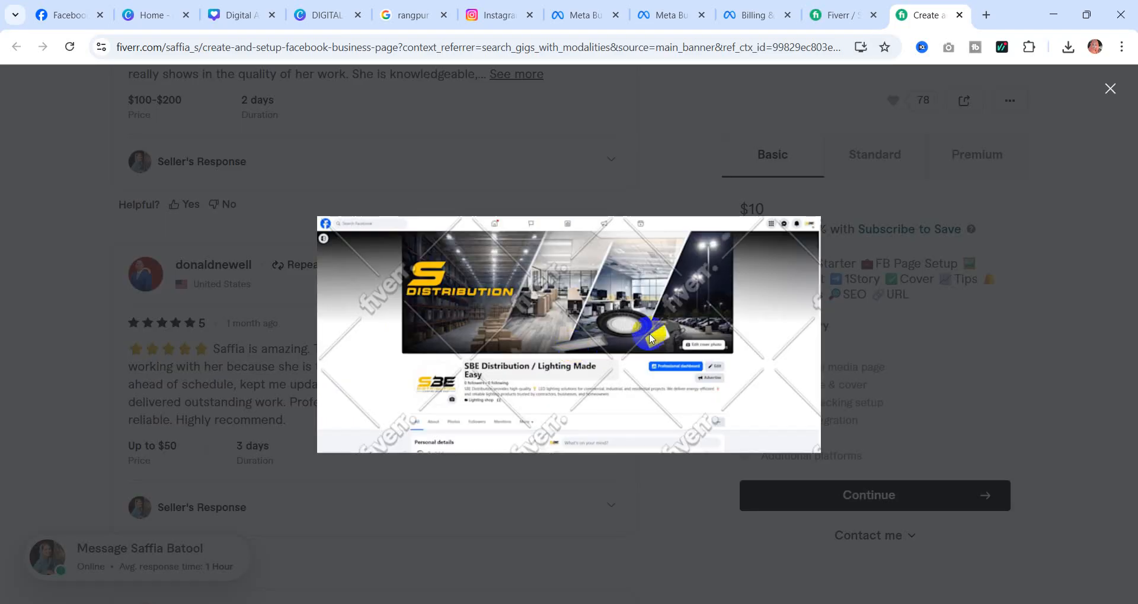
{"action": "right_click", "coordinate": [553, 266]}
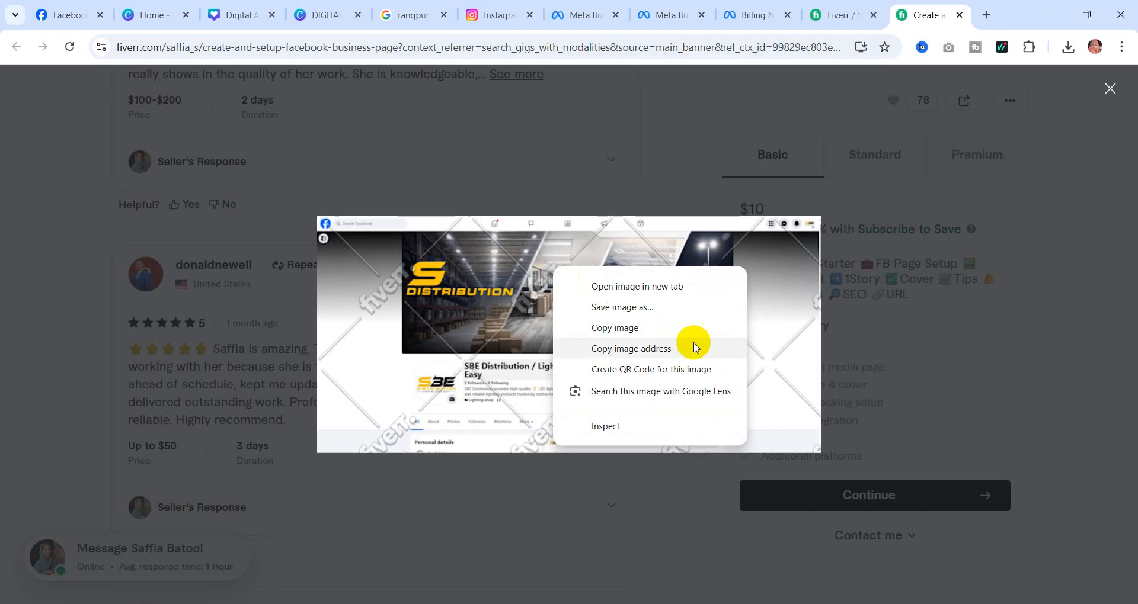
{"action": "left_click", "coordinate": [460, 303]}
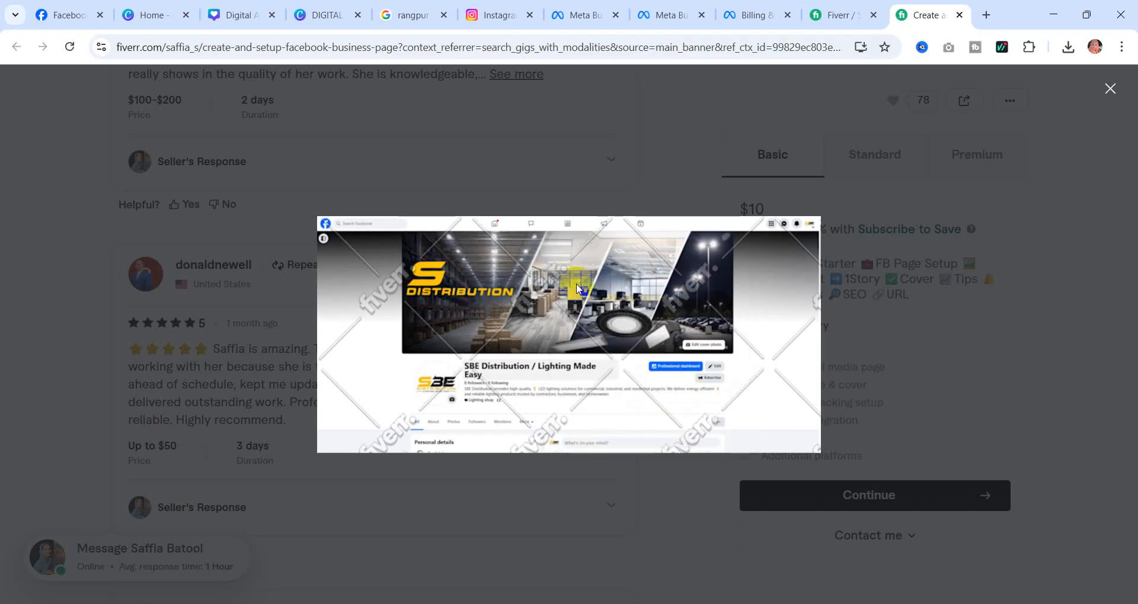
{"action": "right_click", "coordinate": [574, 264]}
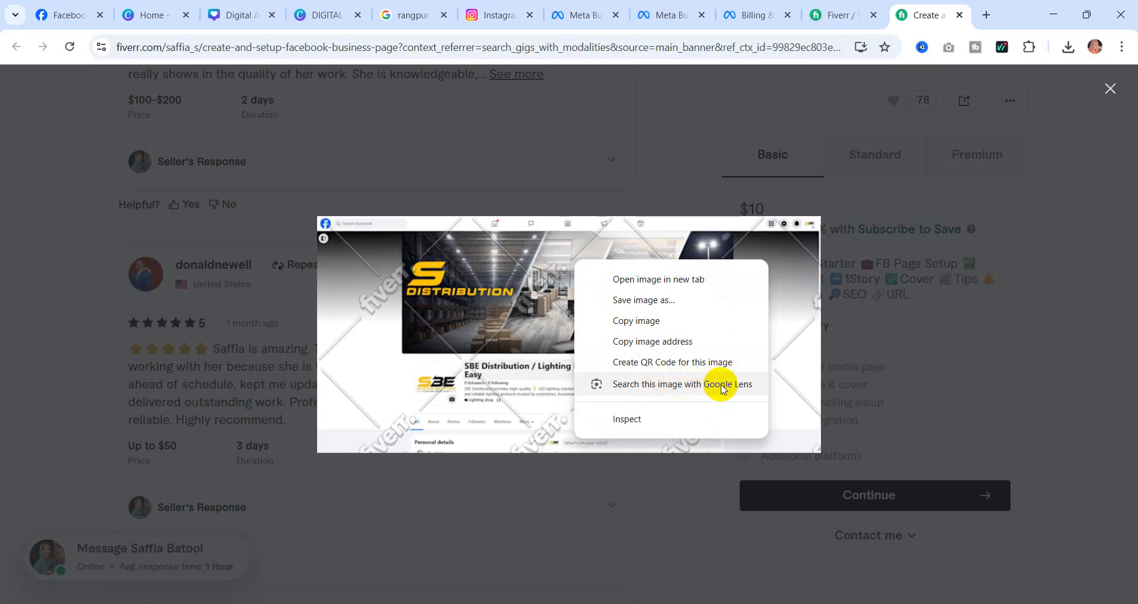
{"action": "left_click", "coordinate": [644, 385]}
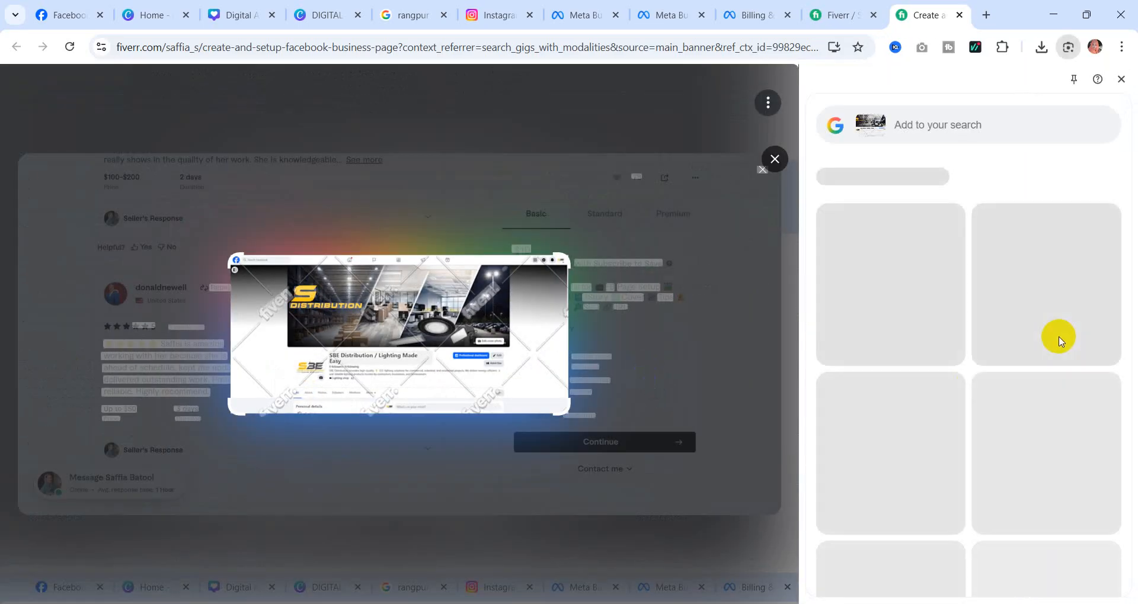
- Examine the visual matches of the image search for results belonging to SBE Distribution
{"action": "scroll", "coordinate": [1059, 341], "scroll_direction": "down", "scroll_amount": 5}
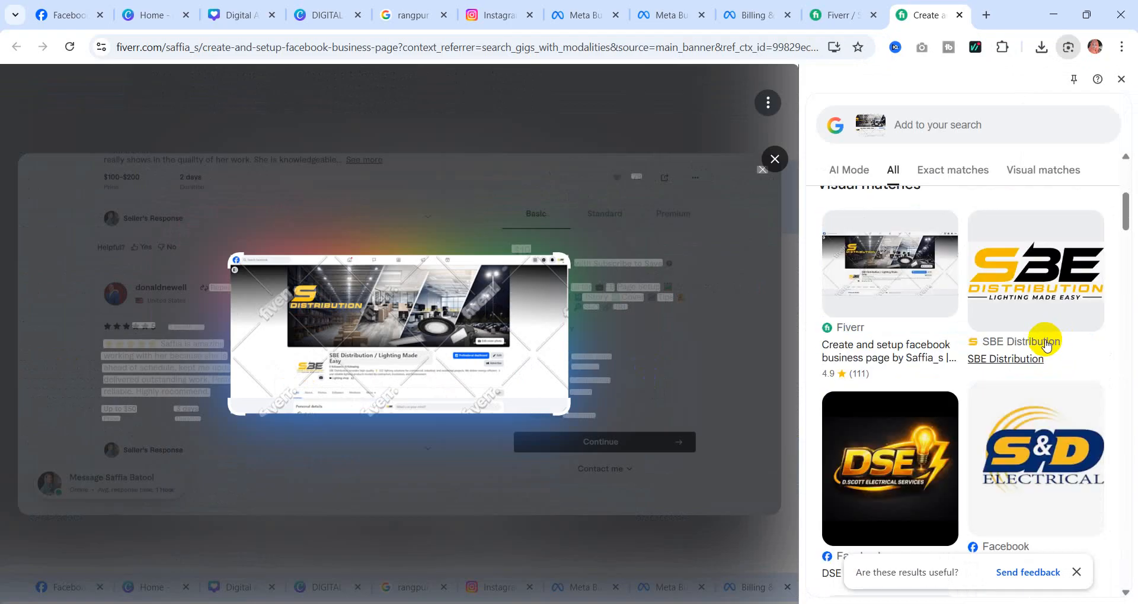
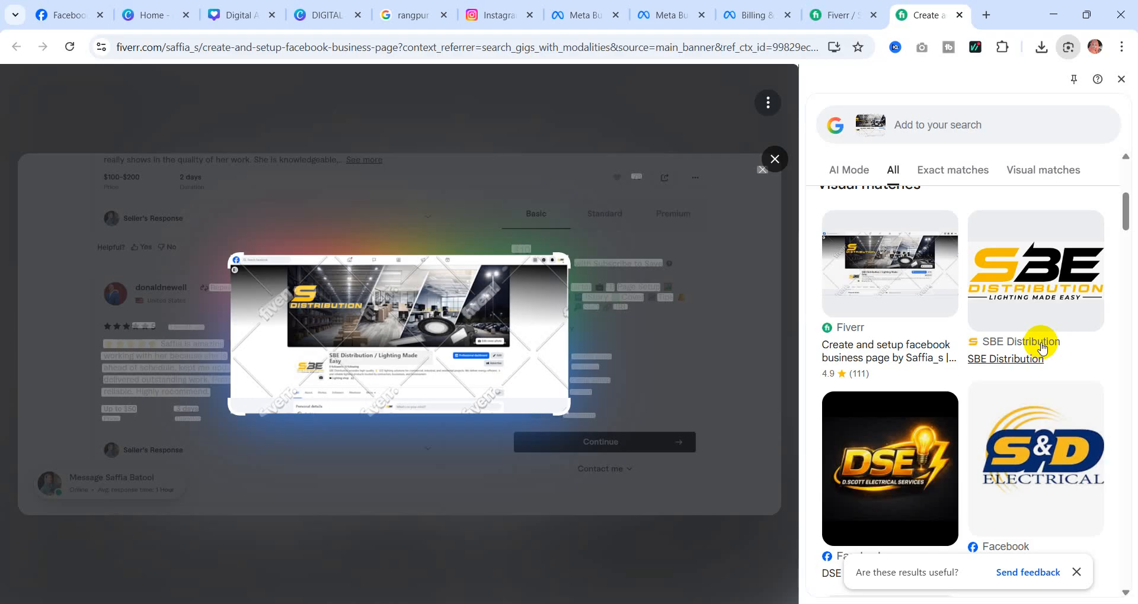
{"action": "scroll", "coordinate": [1042, 350], "scroll_direction": "down", "scroll_amount": 5}
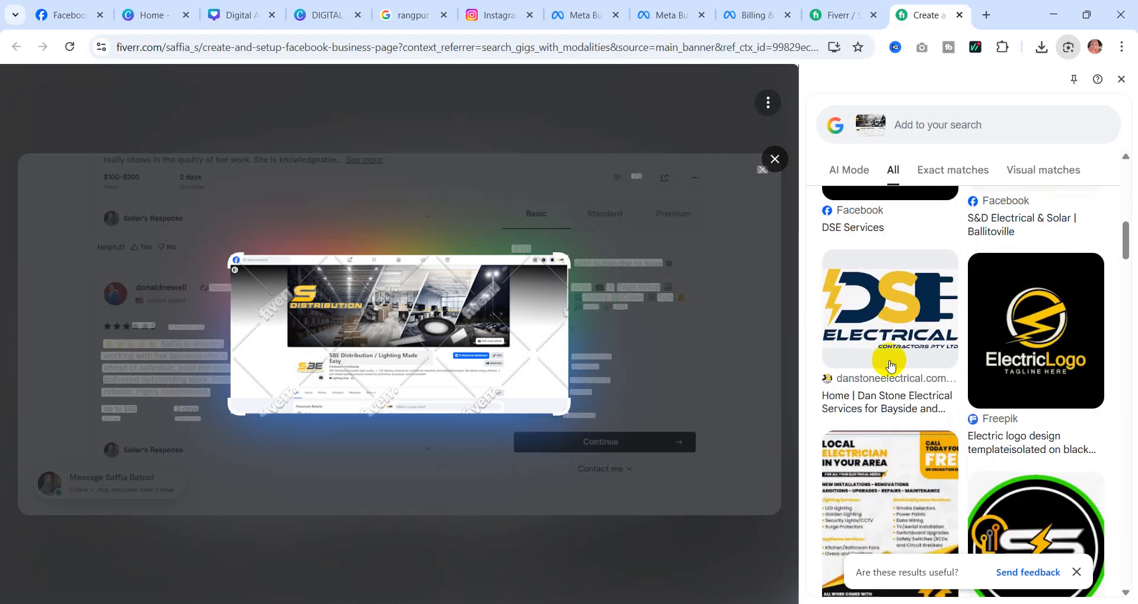
{"action": "scroll", "coordinate": [1033, 393], "scroll_direction": "down", "scroll_amount": 5}
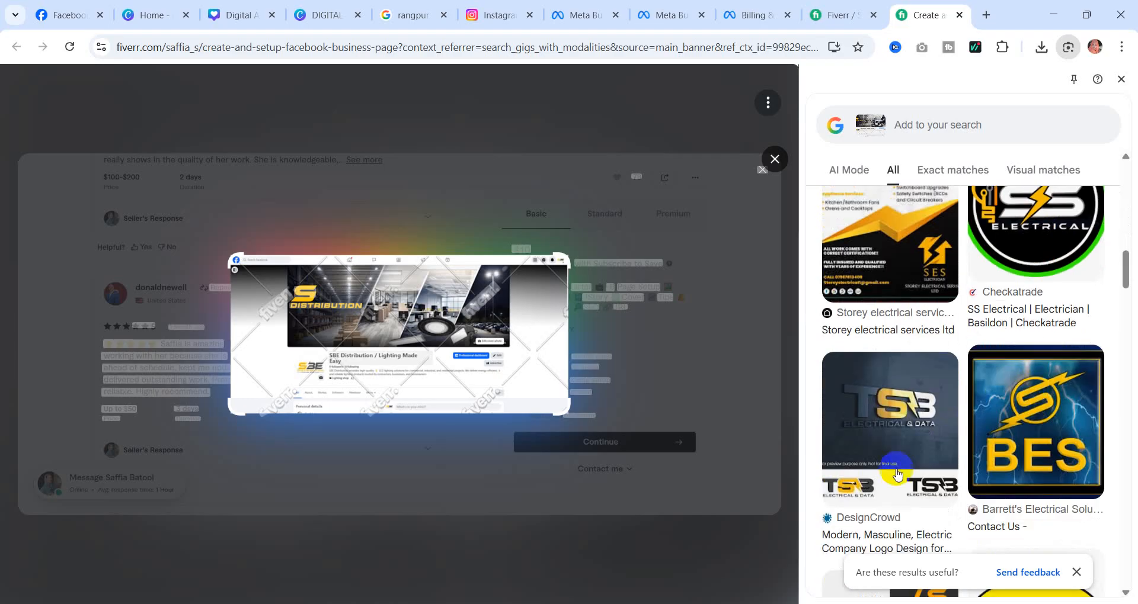
{"action": "scroll", "coordinate": [897, 474], "scroll_direction": "down", "scroll_amount": 5}
{"action": "scroll", "coordinate": [1007, 468], "scroll_direction": "up", "scroll_amount": 15}
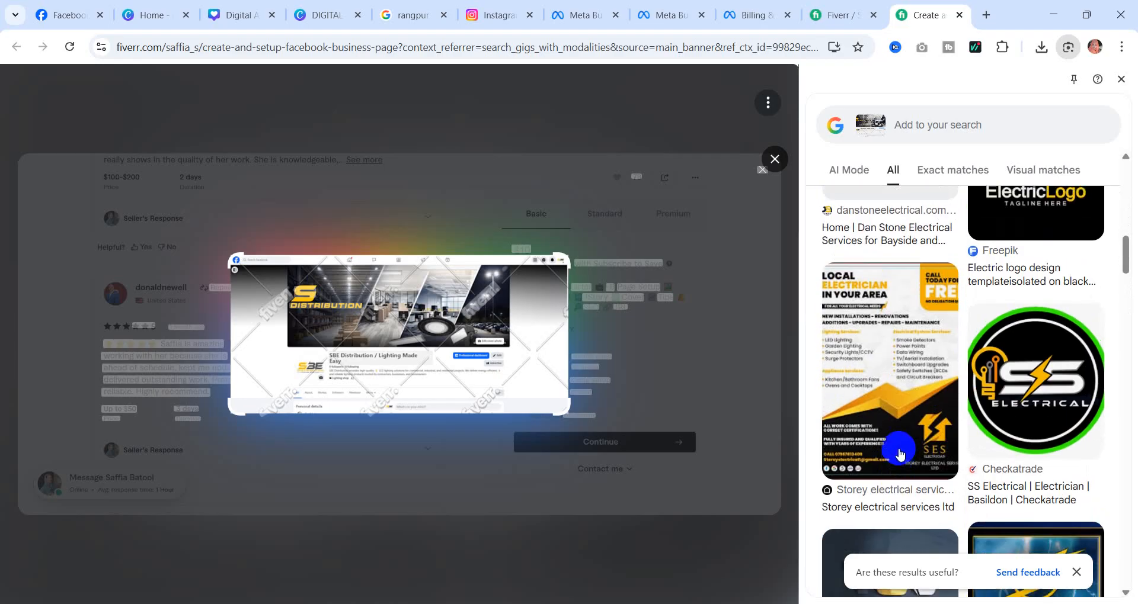
{"action": "scroll", "coordinate": [982, 373], "scroll_direction": "up", "scroll_amount": 5}
{"action": "scroll", "coordinate": [985, 368], "scroll_direction": "down", "scroll_amount": 5}
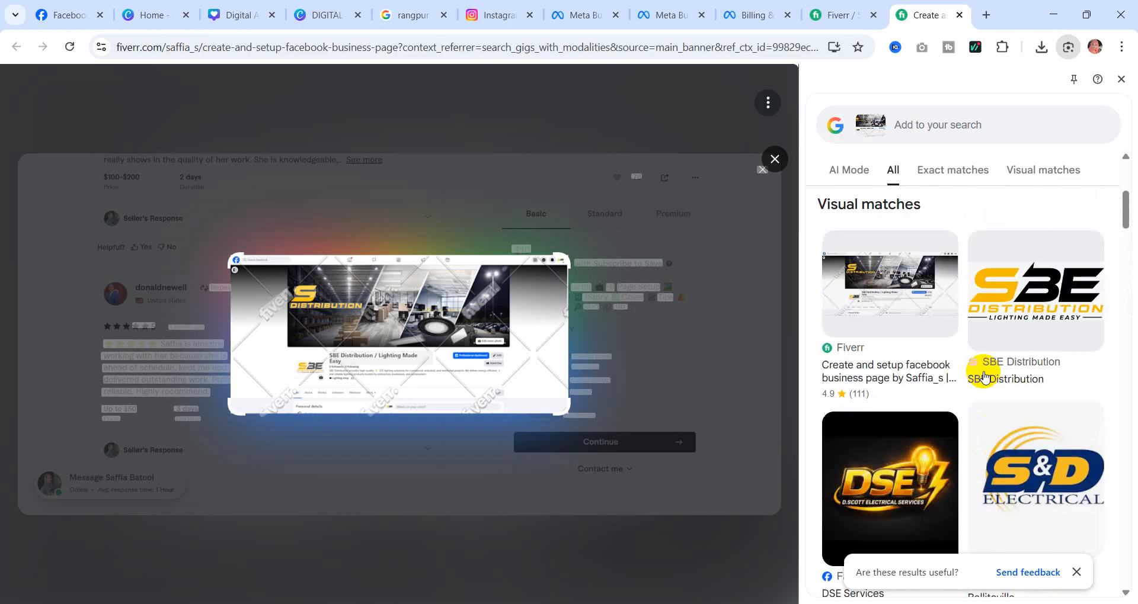
{"action": "scroll", "coordinate": [983, 403], "scroll_direction": "up", "scroll_amount": 5}
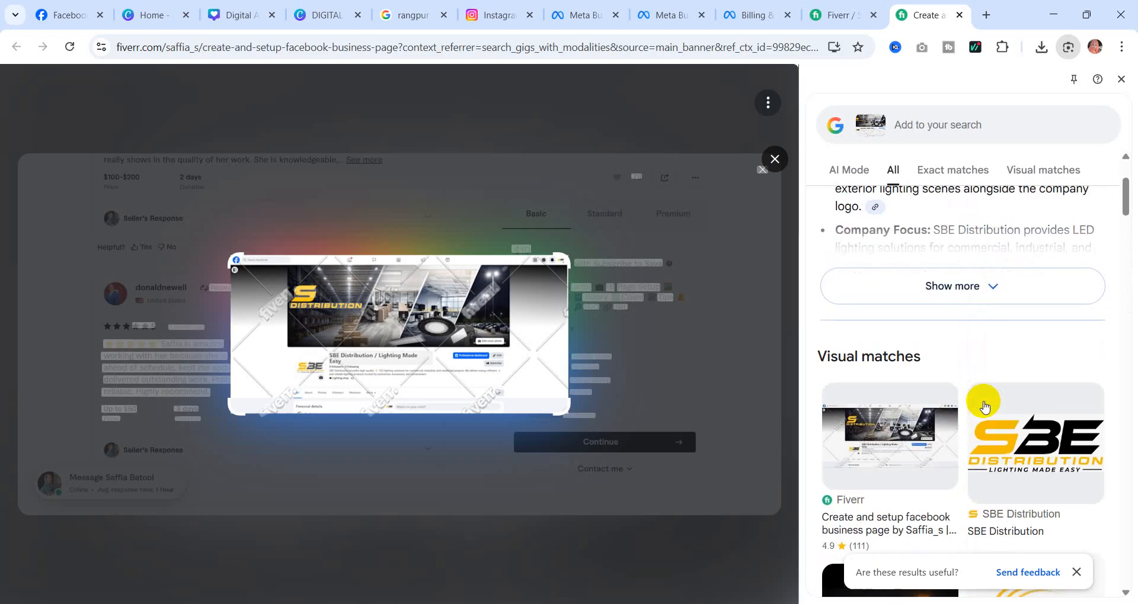
{"action": "scroll", "coordinate": [999, 439], "scroll_direction": "down", "scroll_amount": 3}
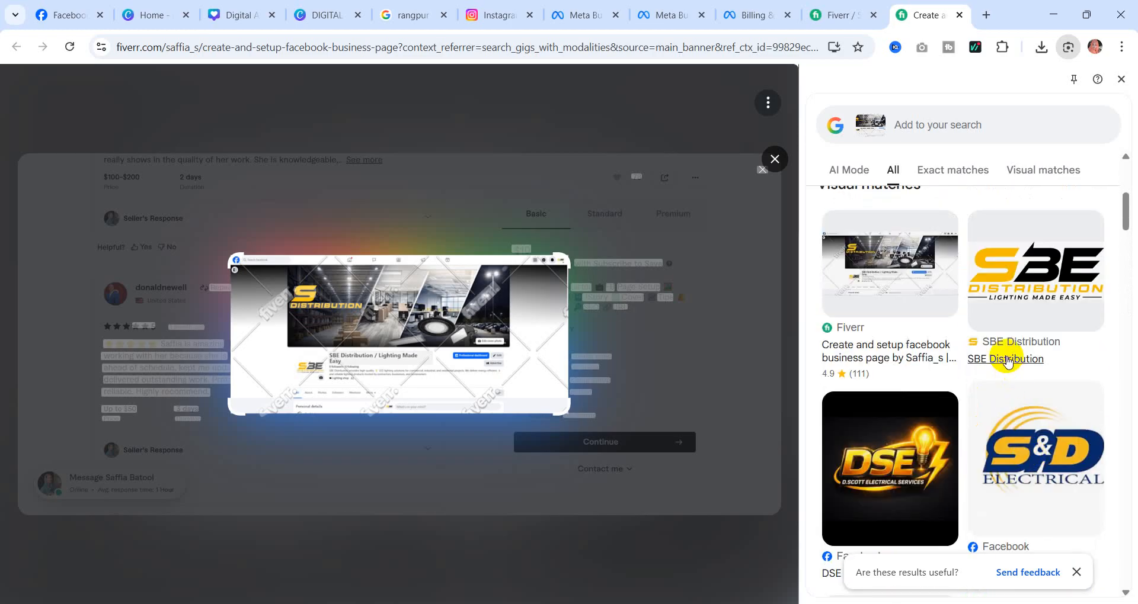
- Open the SBE Distribution website from the visual matches and look through its home page down to the estimate request form and back
{"action": "left_click", "coordinate": [1007, 361]}
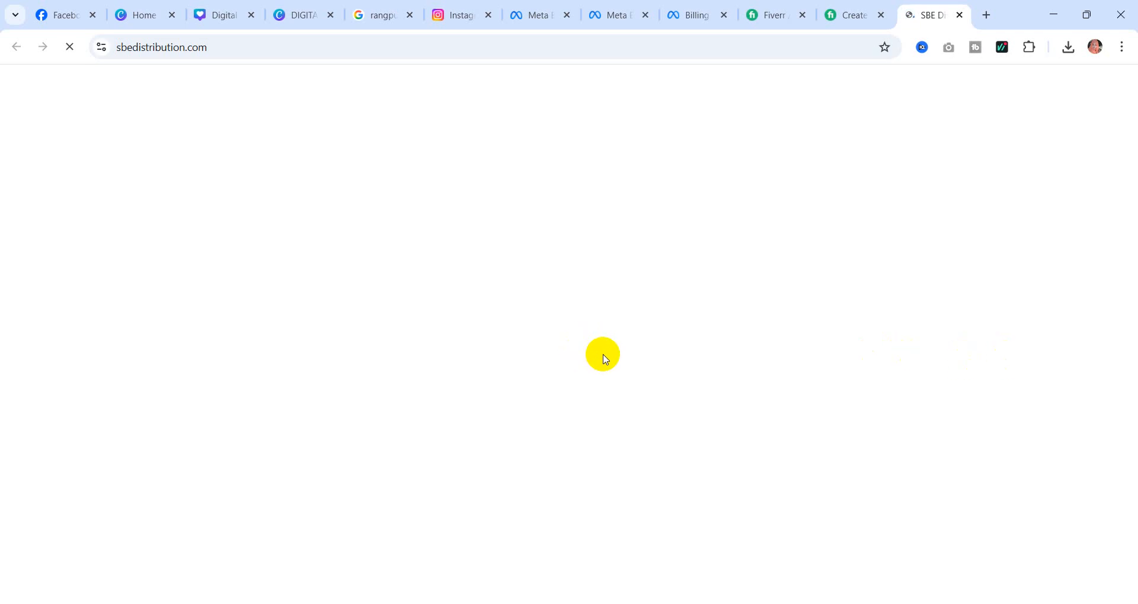
{"action": "scroll", "coordinate": [409, 312], "scroll_direction": "down", "scroll_amount": 7}
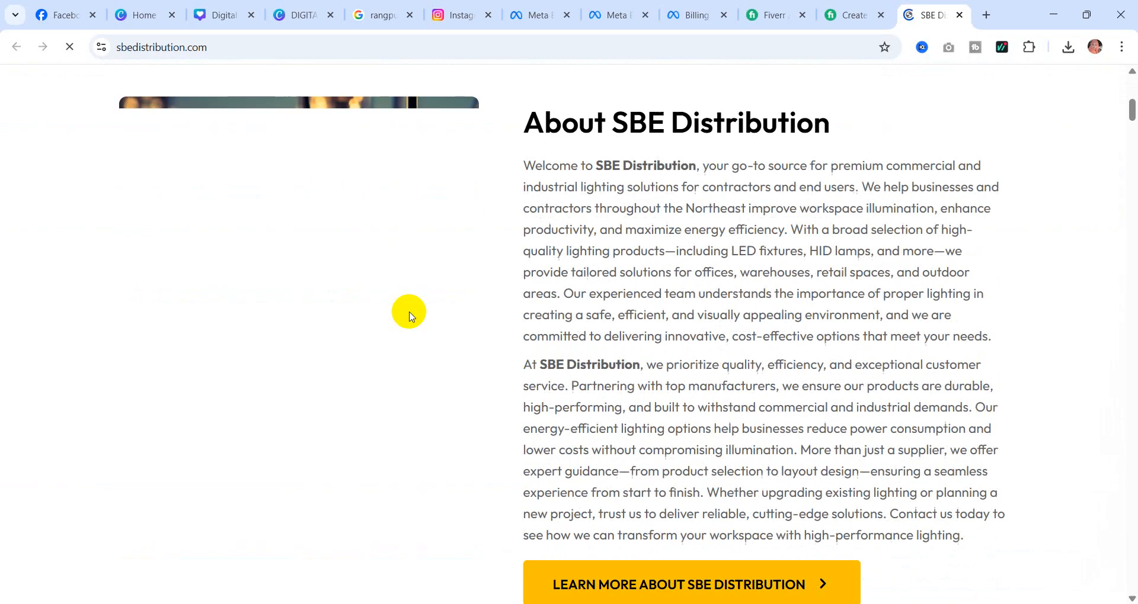
{"action": "scroll", "coordinate": [496, 329], "scroll_direction": "up", "scroll_amount": 7}
{"action": "scroll", "coordinate": [496, 328], "scroll_direction": "down", "scroll_amount": 8}
{"action": "scroll", "coordinate": [541, 325], "scroll_direction": "down", "scroll_amount": 15}
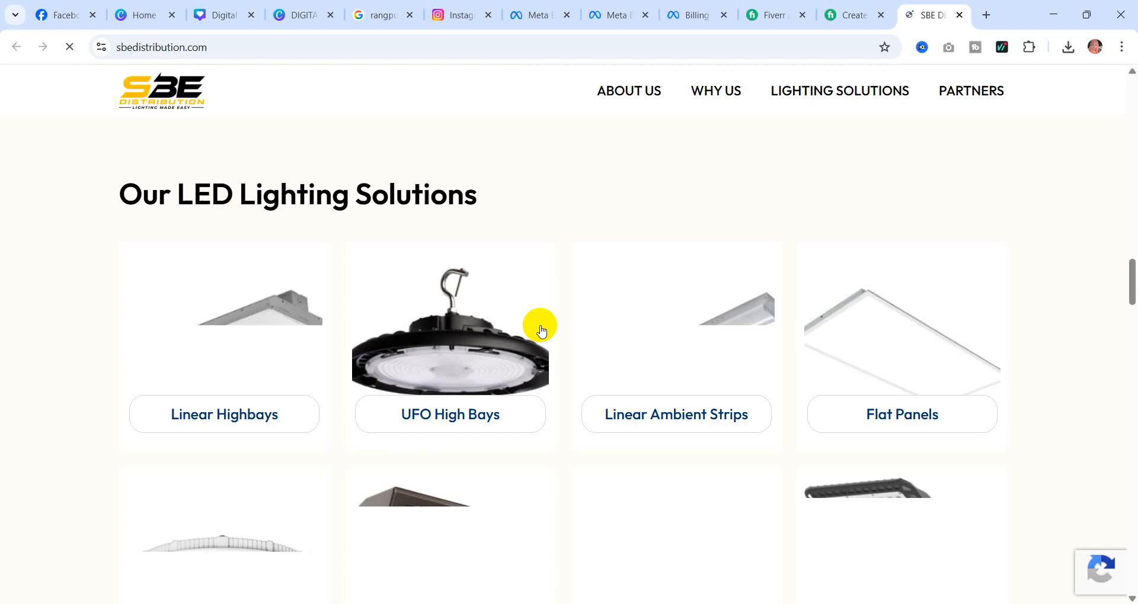
{"action": "scroll", "coordinate": [543, 332], "scroll_direction": "down", "scroll_amount": 6}
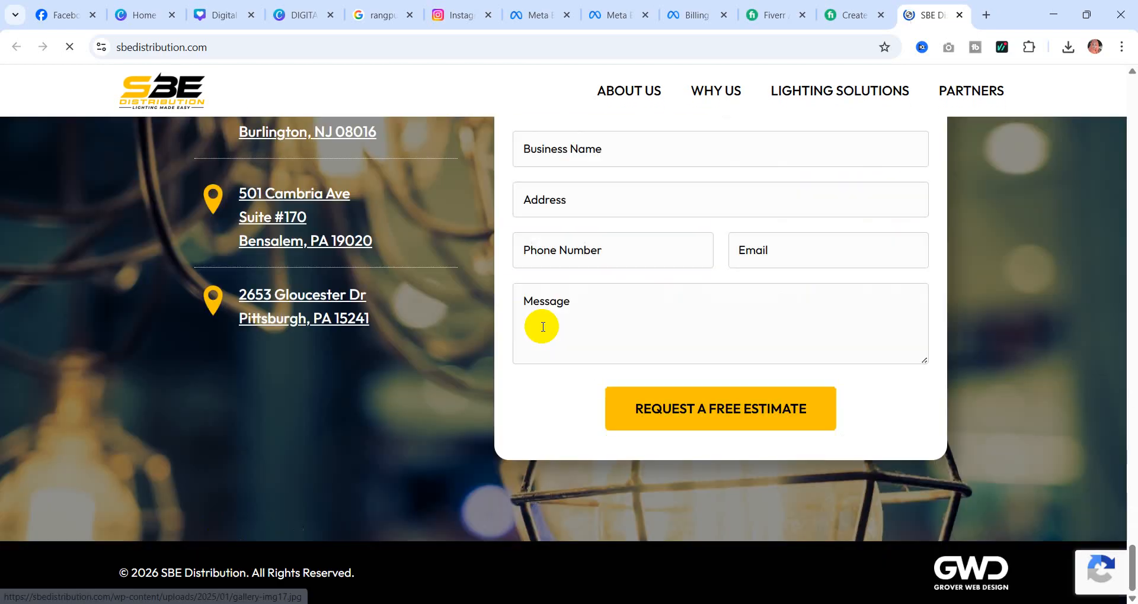
{"action": "scroll", "coordinate": [424, 350], "scroll_direction": "up", "scroll_amount": 12}
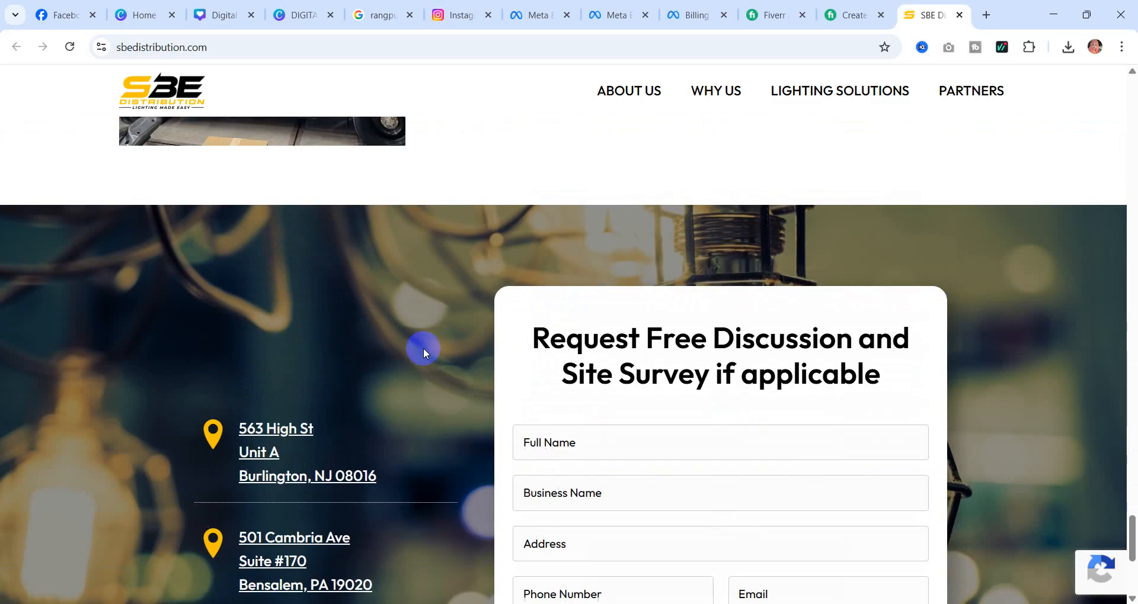
{"action": "scroll", "coordinate": [424, 351], "scroll_direction": "up", "scroll_amount": 15}
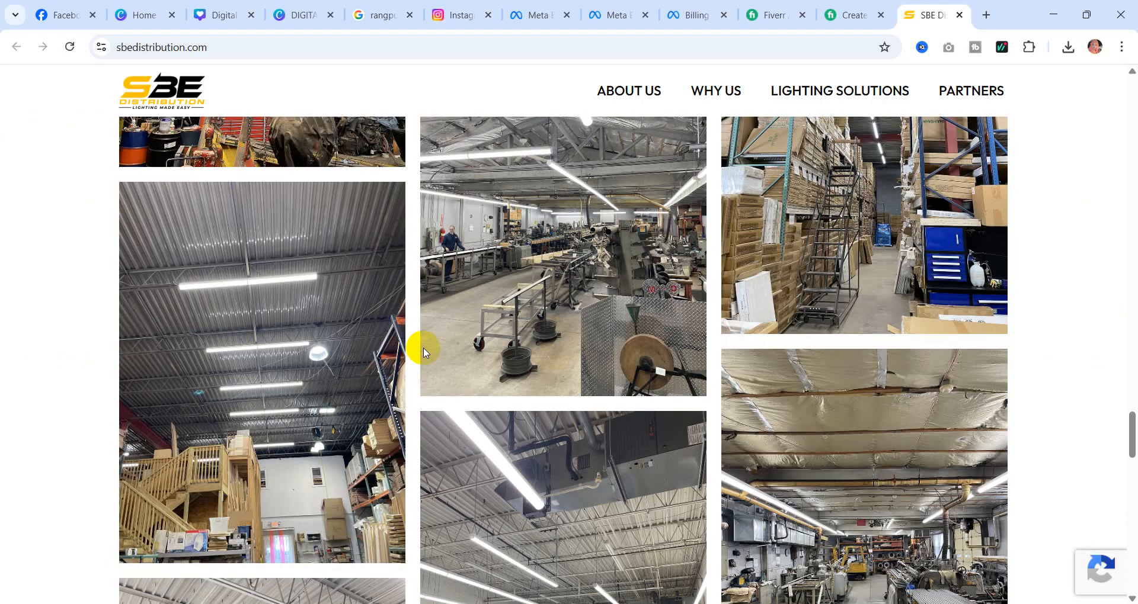
{"action": "scroll", "coordinate": [423, 349], "scroll_direction": "up", "scroll_amount": 20}
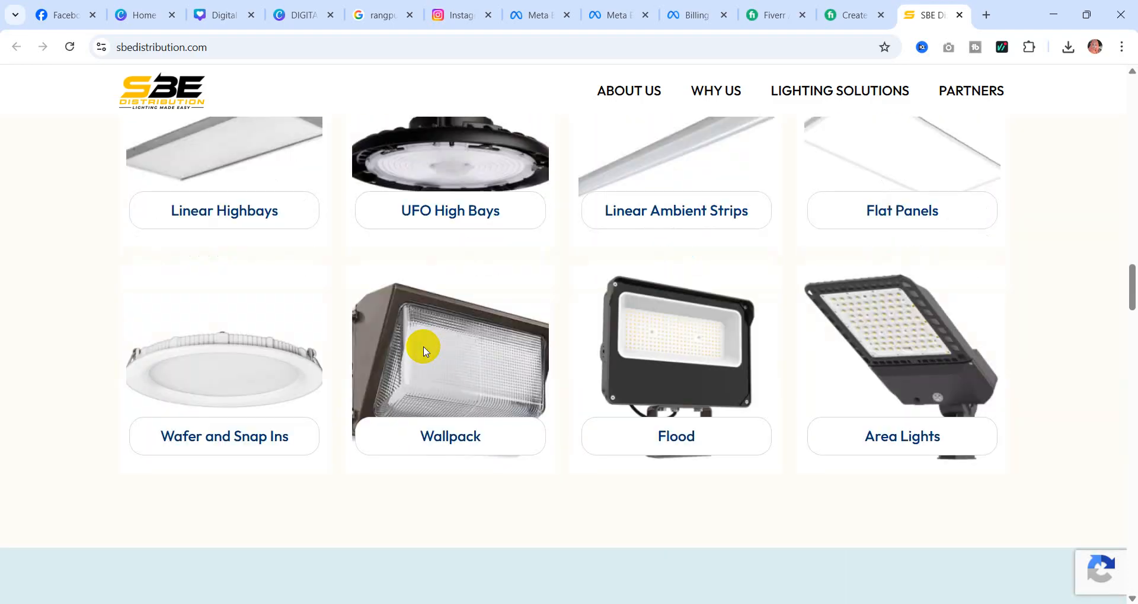
{"action": "scroll", "coordinate": [423, 350], "scroll_direction": "up", "scroll_amount": 15}
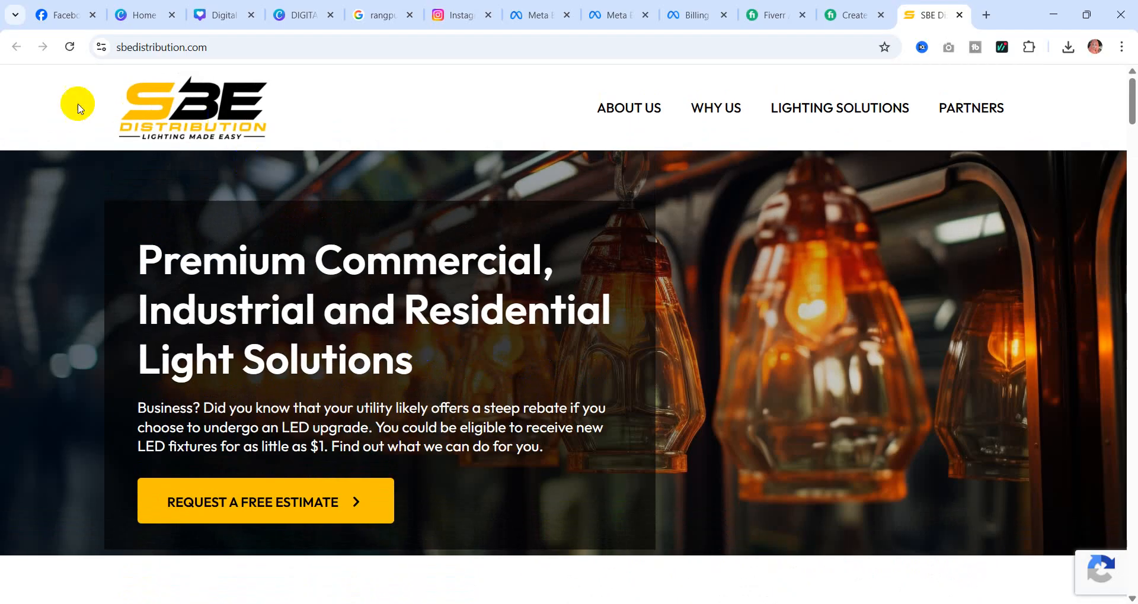
- Copy "sbedistribution" from the website's address and search Google for it in a new tab
{"action": "left_click", "coordinate": [176, 46]}
{"action": "left_click_drag", "start_coordinate": [183, 45], "coordinate": [162, 46]}
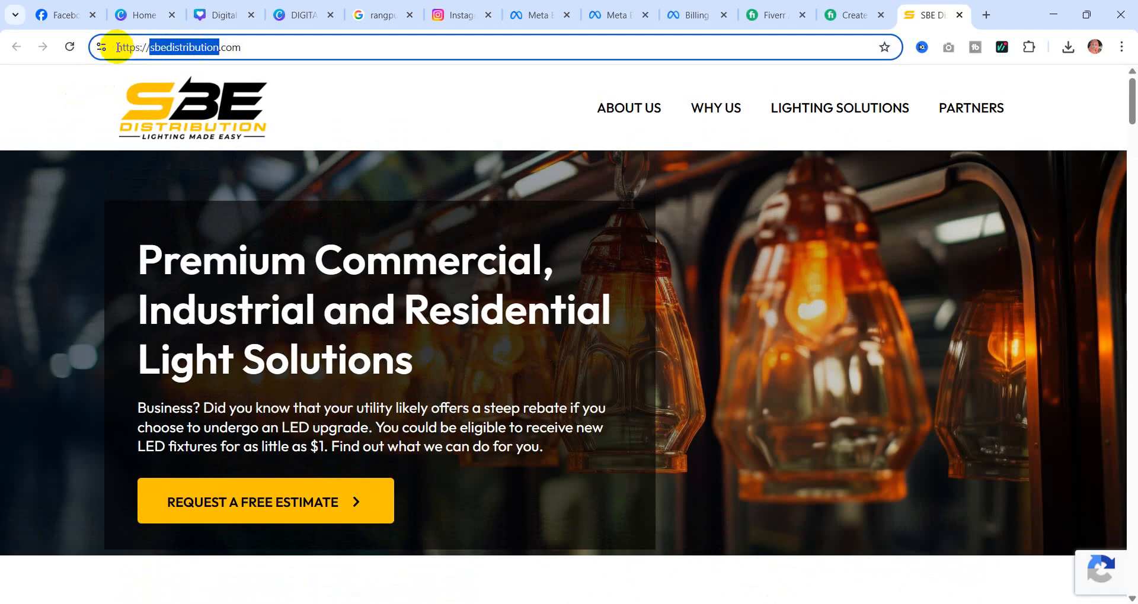
{"action": "right_click", "coordinate": [163, 47]}
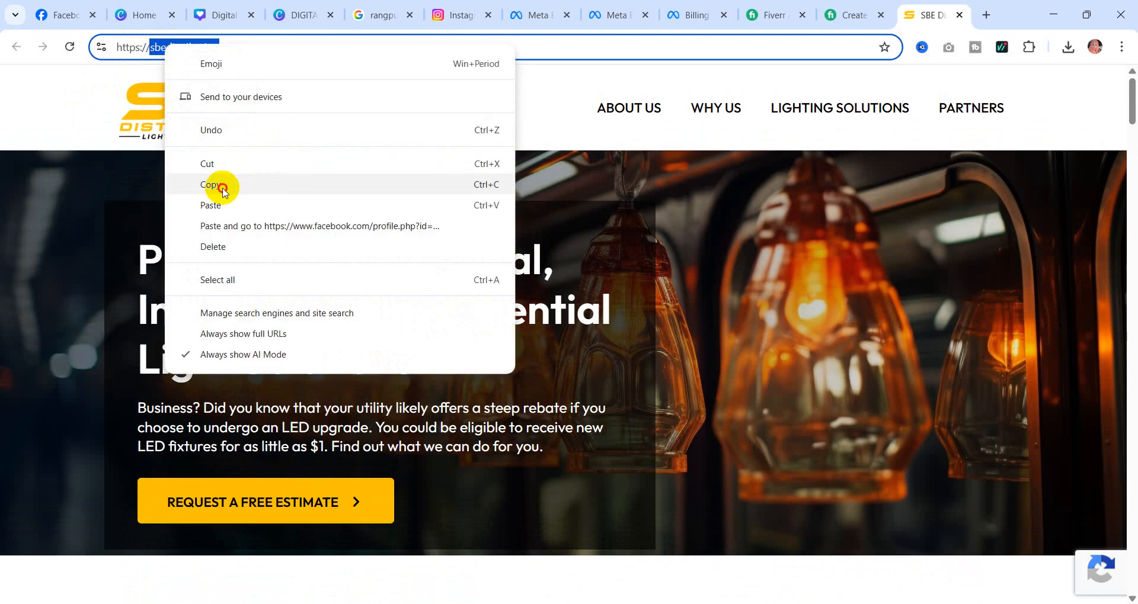
{"action": "left_click", "coordinate": [222, 190]}
{"action": "left_click", "coordinate": [986, 14]}
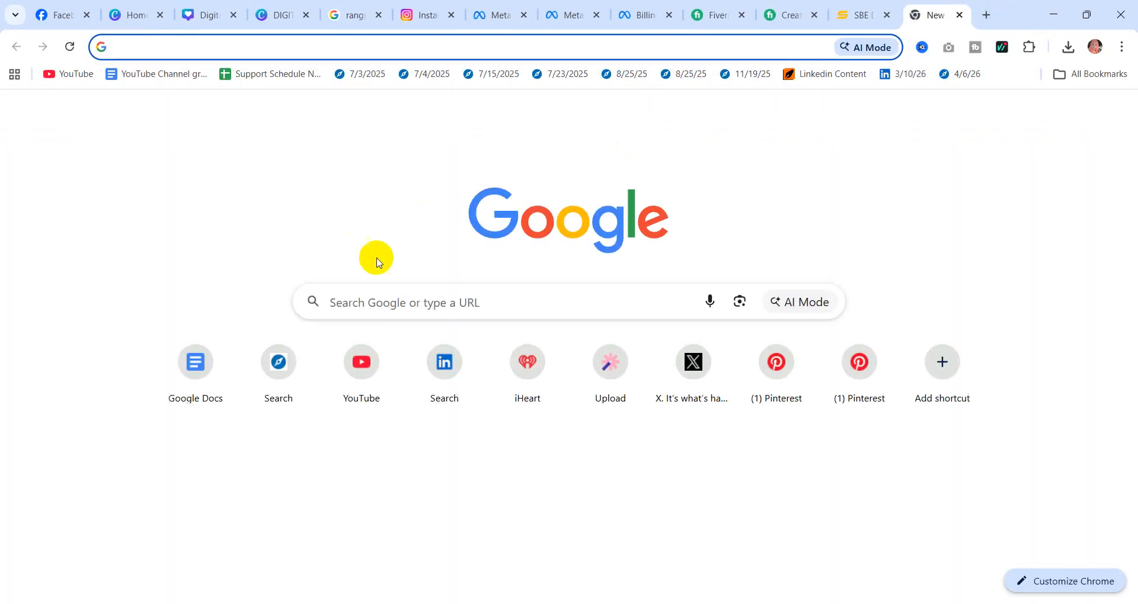
{"action": "left_click", "coordinate": [399, 303]}
{"action": "key", "text": "ctrl+v"}
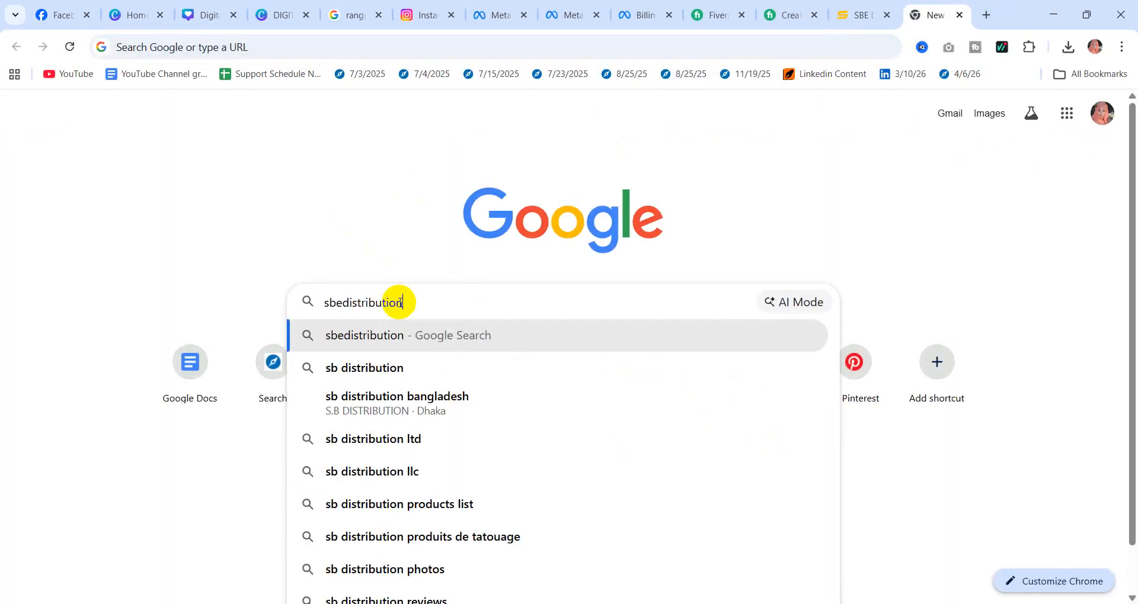
{"action": "key", "text": "Return"}
- Open the S.B.DISTRIBUTION LIMITED Facebook group from the search results in a new tab and look over its header and discussion
{"action": "scroll", "coordinate": [399, 302], "scroll_direction": "down", "scroll_amount": 5}
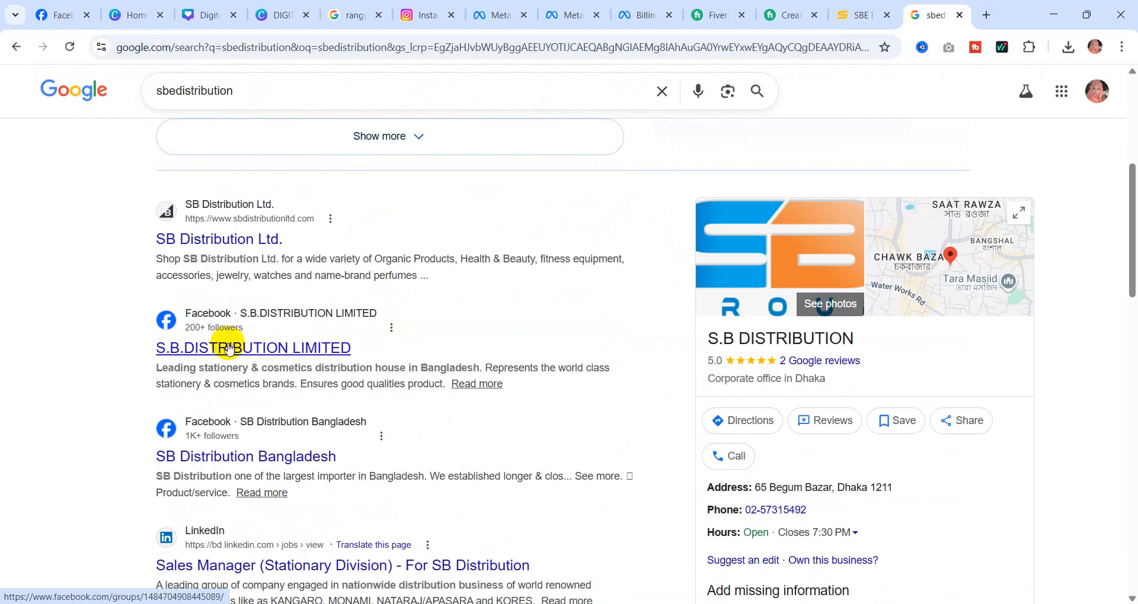
{"action": "right_click", "coordinate": [223, 354]}
{"action": "left_click", "coordinate": [298, 370]}
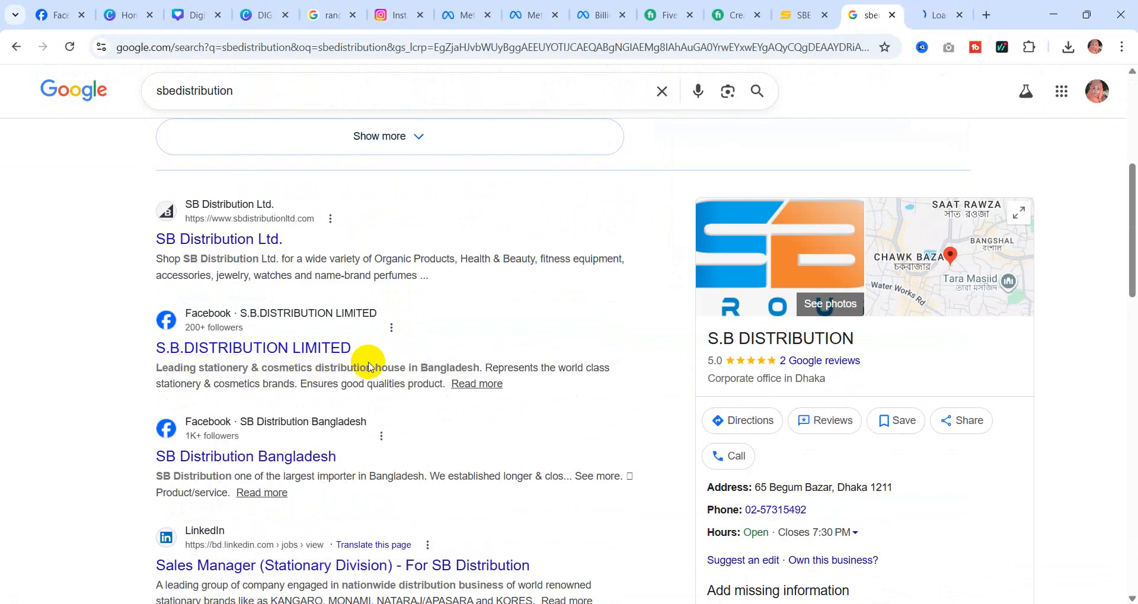
{"action": "scroll", "coordinate": [828, 285], "scroll_direction": "down", "scroll_amount": 3}
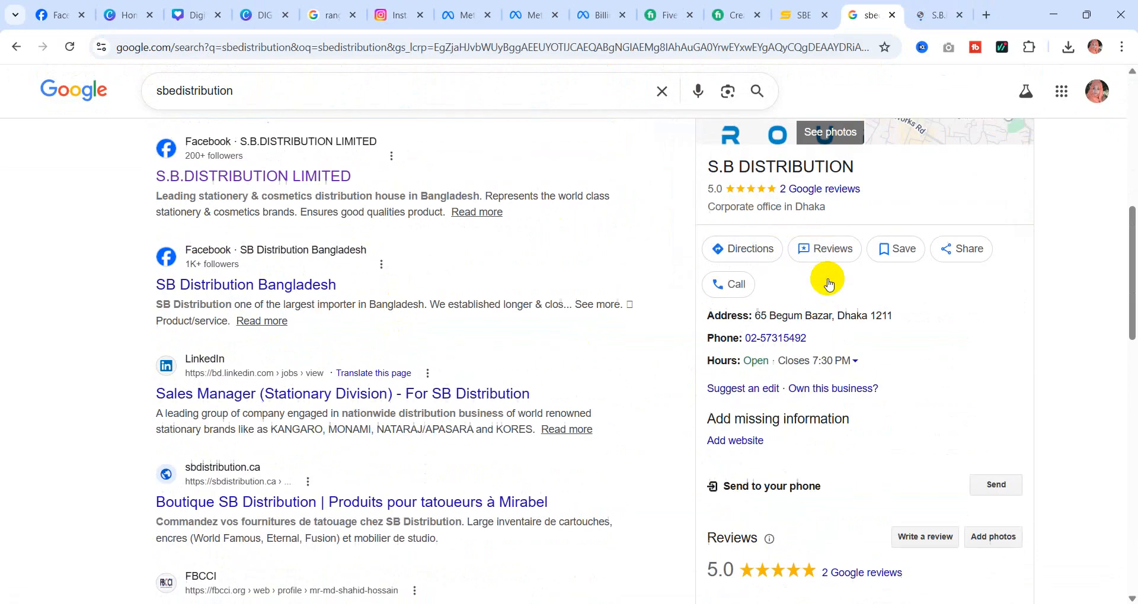
{"action": "left_click", "coordinate": [936, 16]}
{"action": "scroll", "coordinate": [497, 353], "scroll_direction": "down", "scroll_amount": 4}
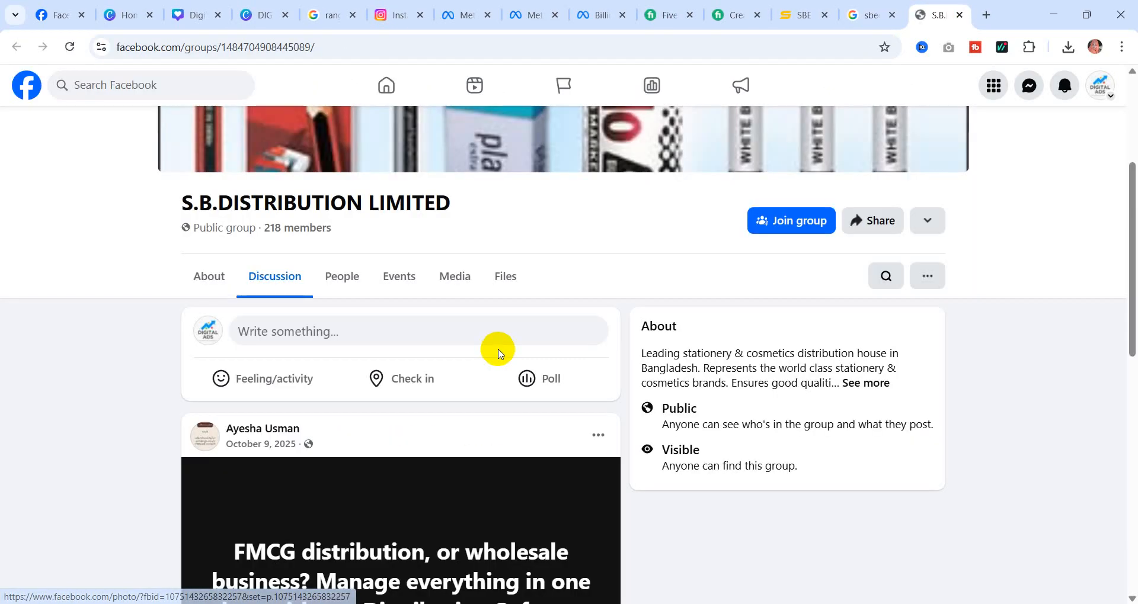
{"action": "scroll", "coordinate": [498, 353], "scroll_direction": "up", "scroll_amount": 3}
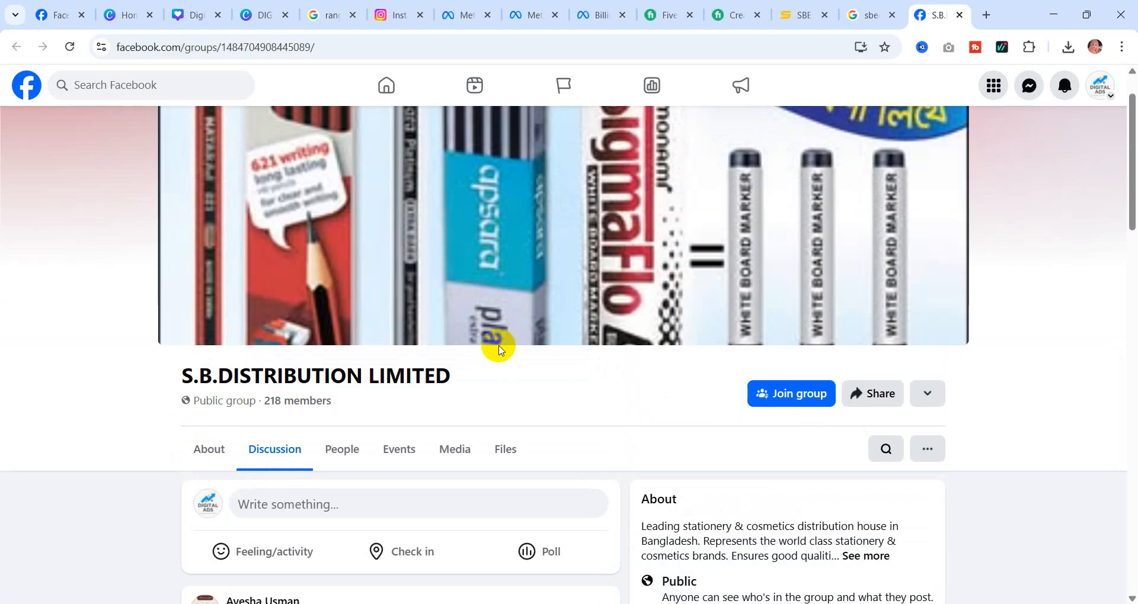
{"action": "scroll", "coordinate": [497, 350], "scroll_direction": "down", "scroll_amount": 3}
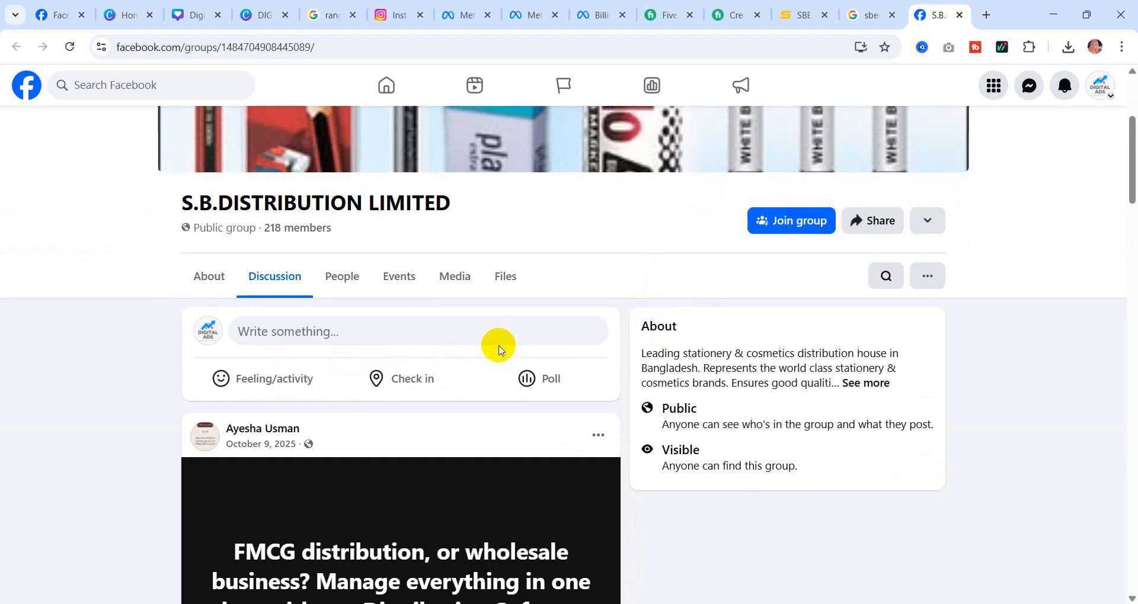
- View the group's member list with its admins, then close the group's tab
{"action": "left_click", "coordinate": [303, 229]}
{"action": "scroll", "coordinate": [639, 307], "scroll_direction": "down", "scroll_amount": 3}
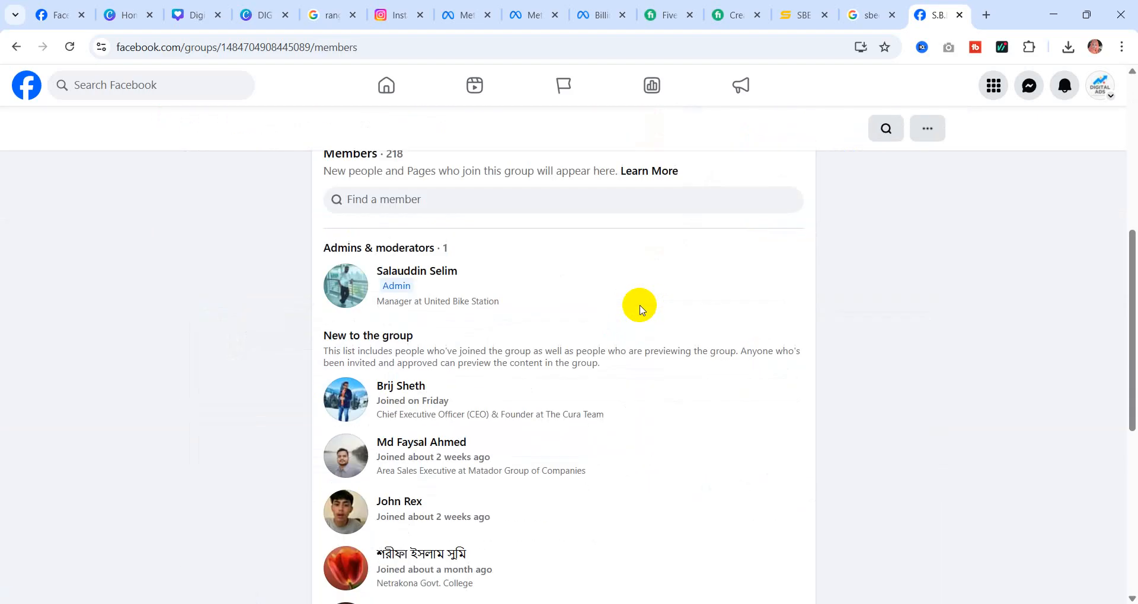
{"action": "scroll", "coordinate": [762, 259], "scroll_direction": "up", "scroll_amount": 7}
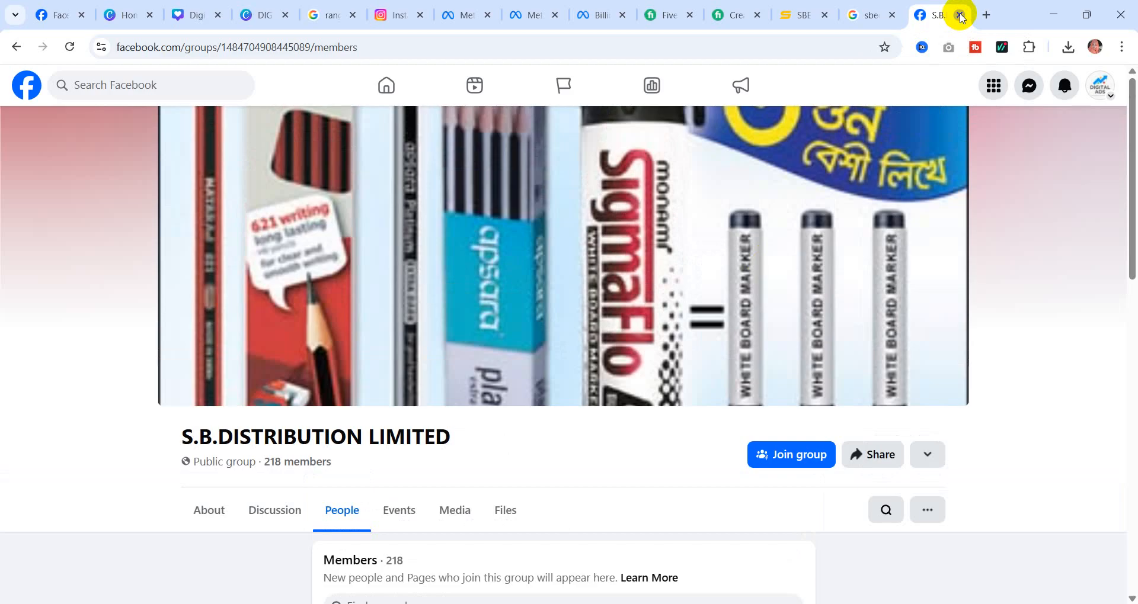
{"action": "left_click", "coordinate": [959, 15]}
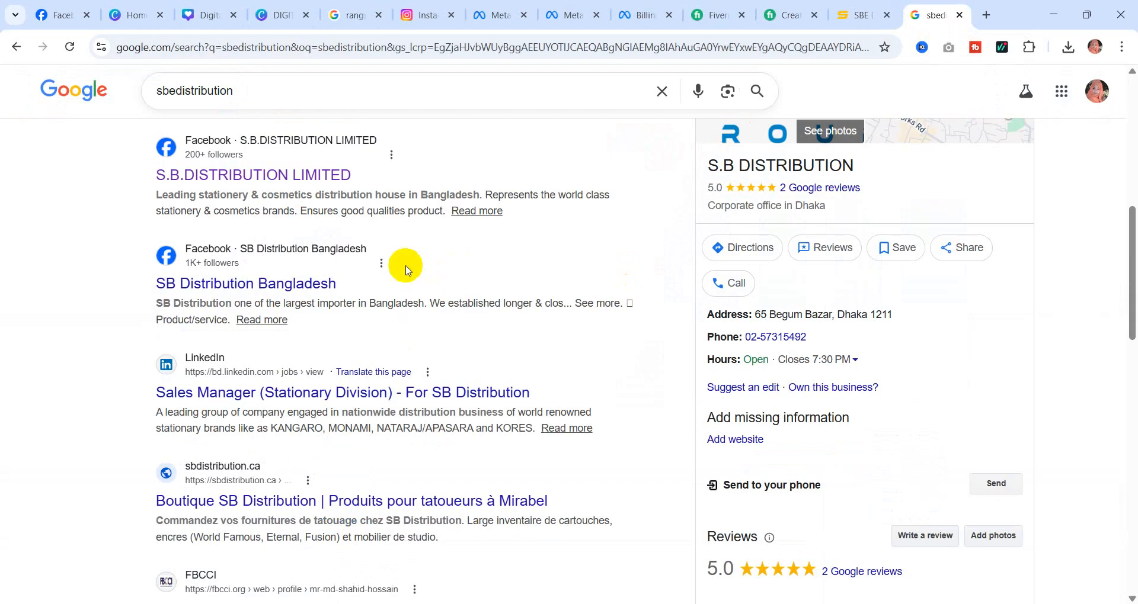
- Look through the rest of the sbedistribution search results for the lighting company's Facebook page
{"action": "scroll", "coordinate": [407, 269], "scroll_direction": "down", "scroll_amount": 12}
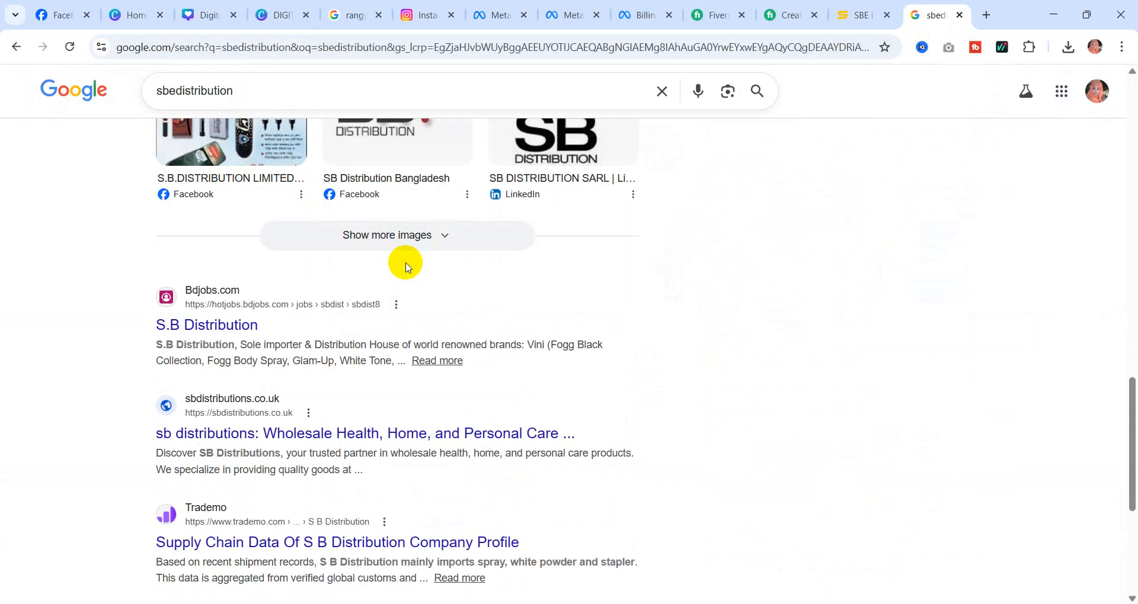
{"action": "scroll", "coordinate": [407, 267], "scroll_direction": "down", "scroll_amount": 5}
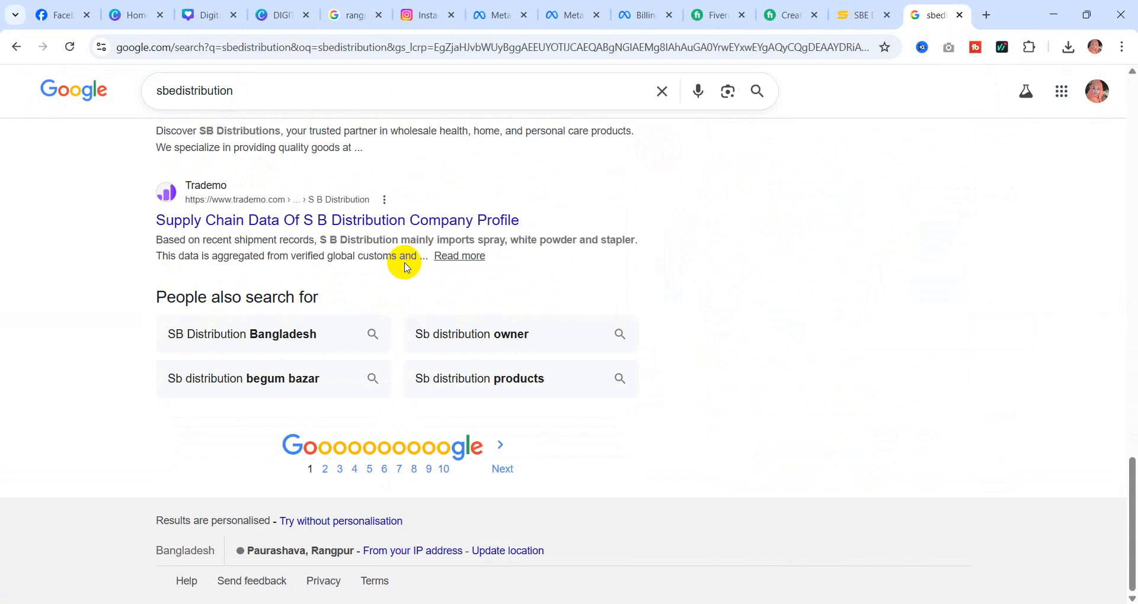
{"action": "scroll", "coordinate": [406, 268], "scroll_direction": "up", "scroll_amount": 17}
{"action": "scroll", "coordinate": [447, 285], "scroll_direction": "down", "scroll_amount": 3}
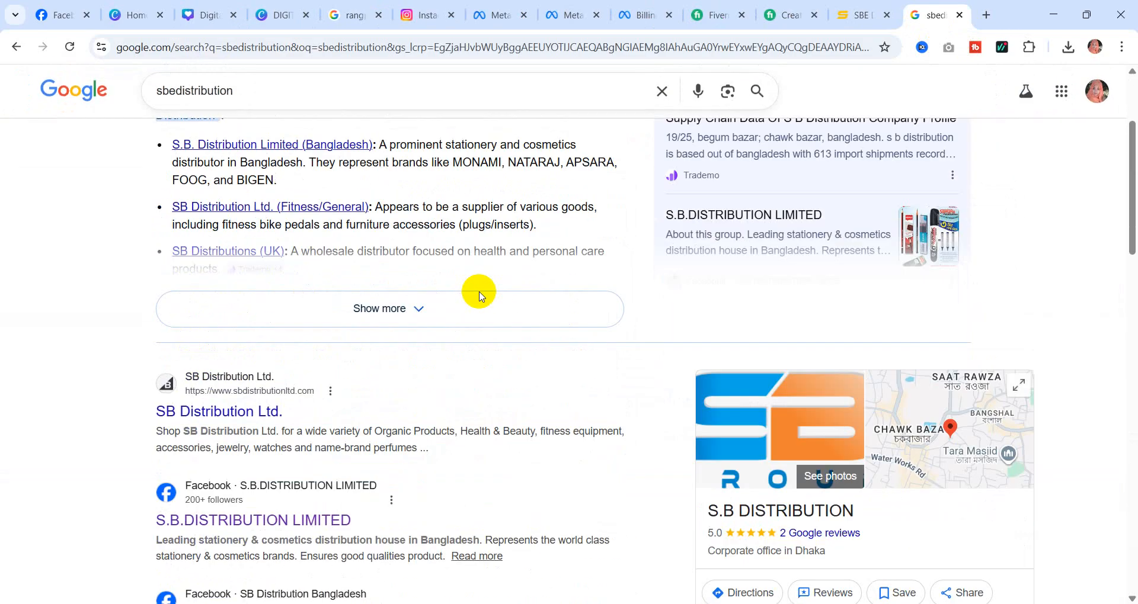
{"action": "scroll", "coordinate": [596, 348], "scroll_direction": "up", "scroll_amount": 3}
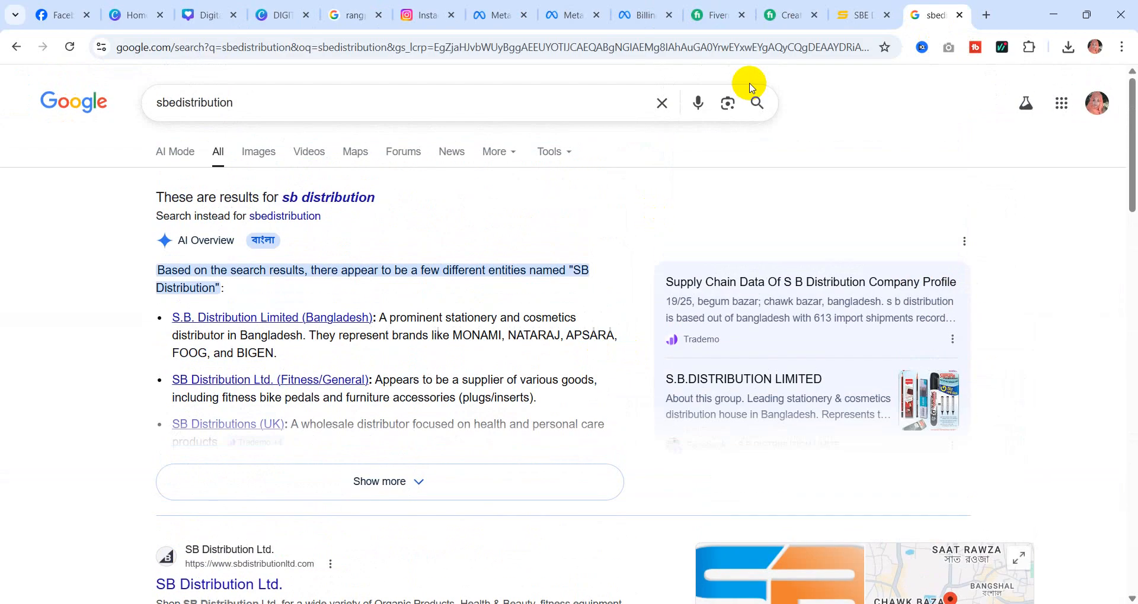
- Copy the page name "SBE Distribution / Lighting Made Easy" from the Fiverr review screenshot and search Google for it in a new tab
{"action": "left_click", "coordinate": [785, 8]}
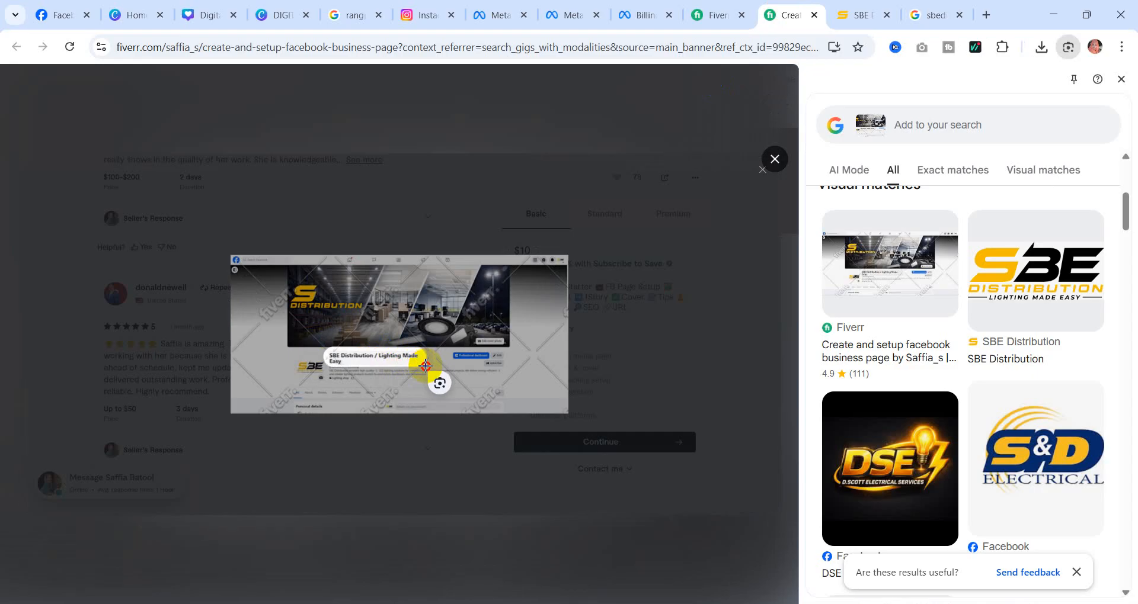
{"action": "left_click", "coordinate": [424, 363]}
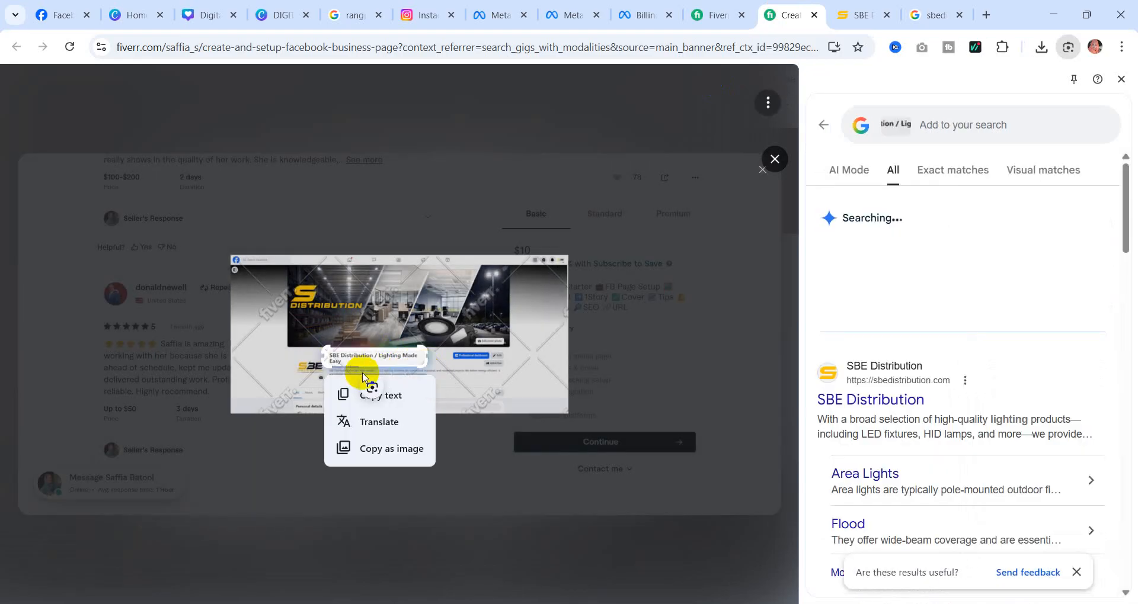
{"action": "left_click", "coordinate": [385, 397]}
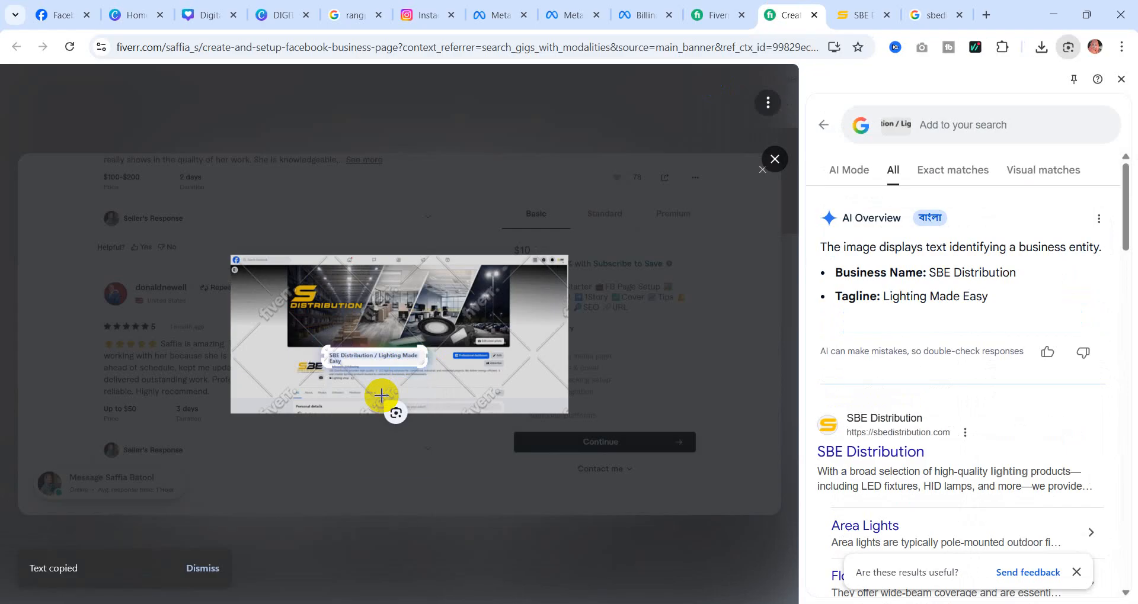
{"action": "left_click", "coordinate": [984, 15]}
{"action": "left_click", "coordinate": [375, 300]}
{"action": "key", "text": "ctrl+v"}
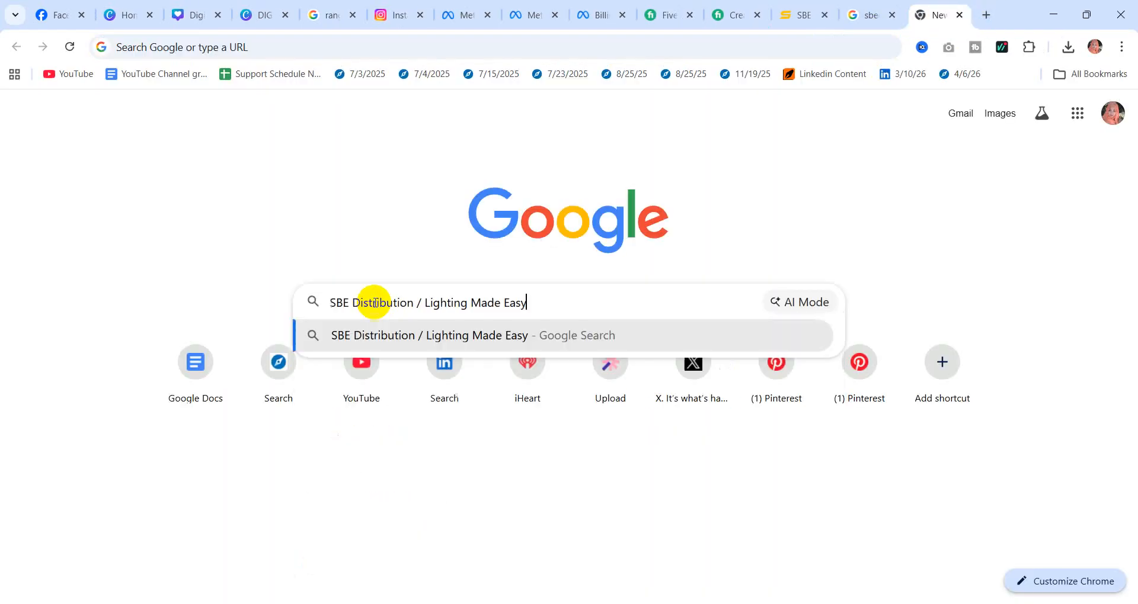
{"action": "key", "text": "Return"}
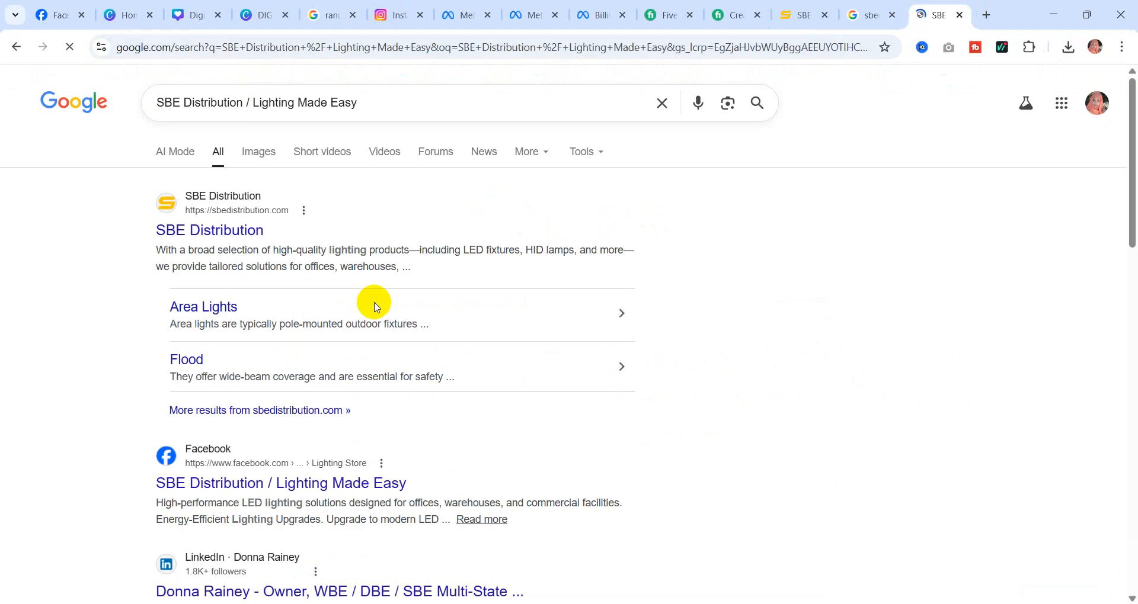
- Open the SBE Distribution / Lighting Made Easy Facebook page from the results in a new tab and compare its header with the Fiverr screenshot
{"action": "scroll", "coordinate": [374, 306], "scroll_direction": "down", "scroll_amount": 3}
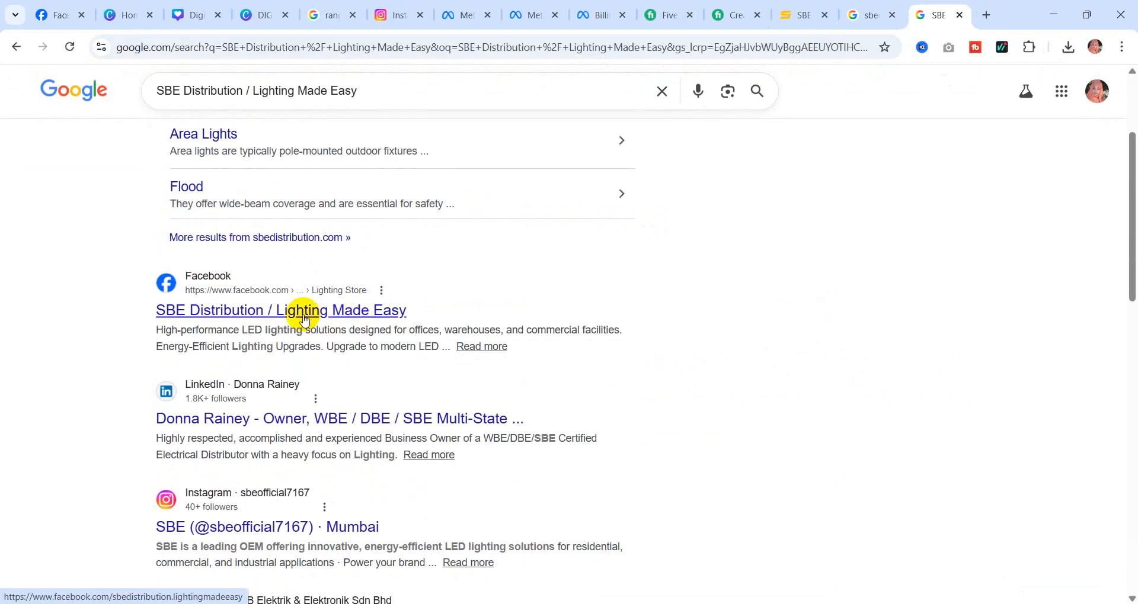
{"action": "right_click", "coordinate": [334, 312]}
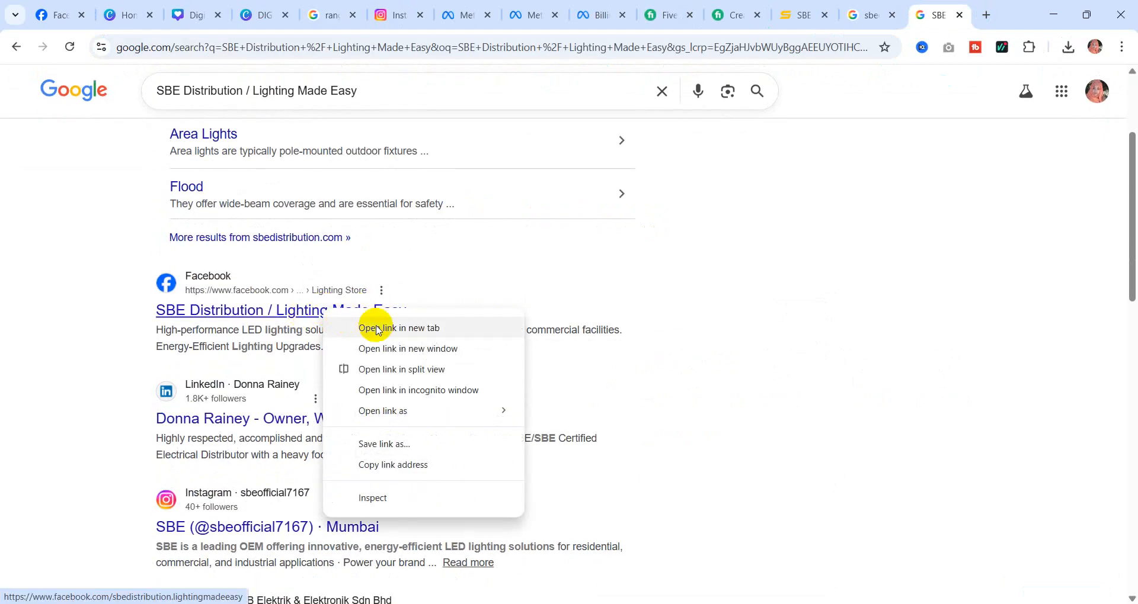
{"action": "left_click", "coordinate": [376, 325]}
{"action": "left_click", "coordinate": [931, 17]}
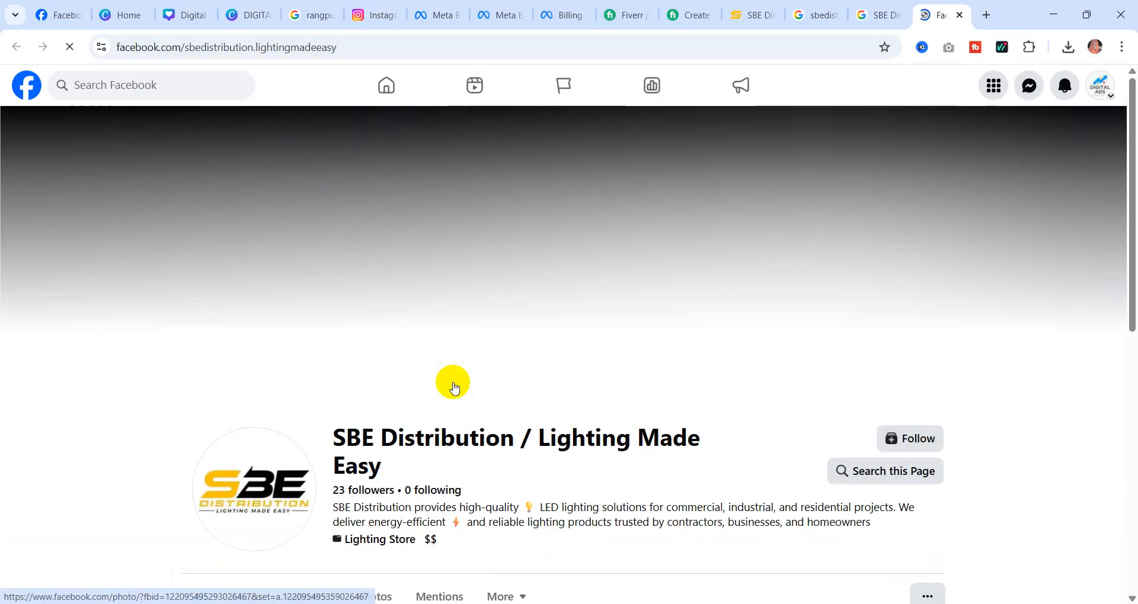
{"action": "scroll", "coordinate": [453, 386], "scroll_direction": "down", "scroll_amount": 5}
{"action": "scroll", "coordinate": [449, 379], "scroll_direction": "up", "scroll_amount": 5}
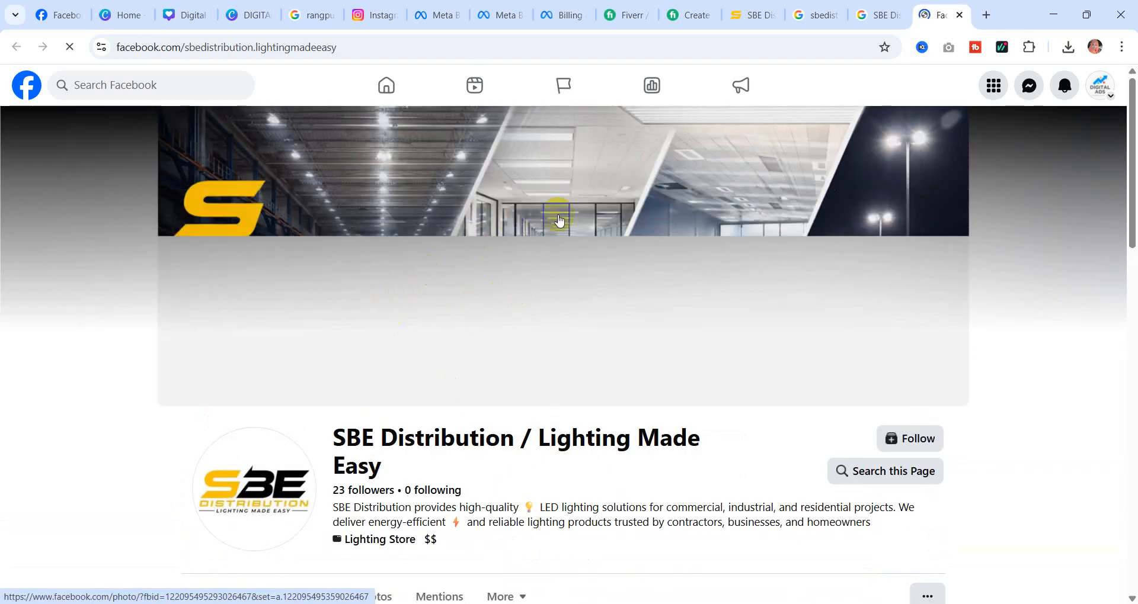
{"action": "left_click", "coordinate": [689, 17]}
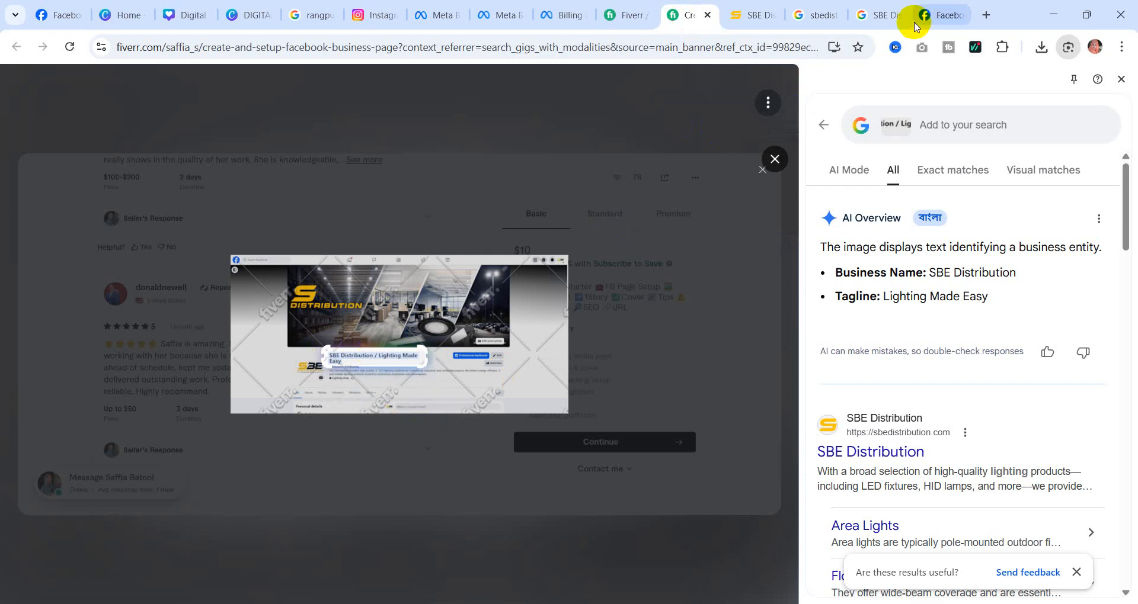
{"action": "left_click", "coordinate": [942, 14]}
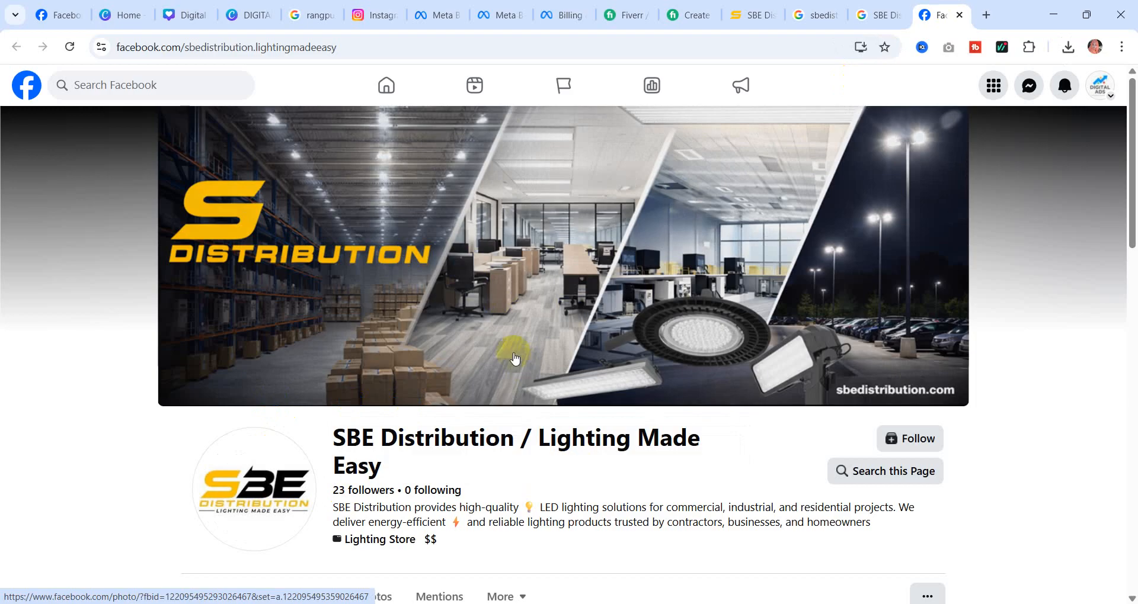
- Examine the SBE Distribution Facebook page's intro, website link, services, contact info, photos, posts and comments
{"action": "scroll", "coordinate": [409, 298], "scroll_direction": "down", "scroll_amount": 3}
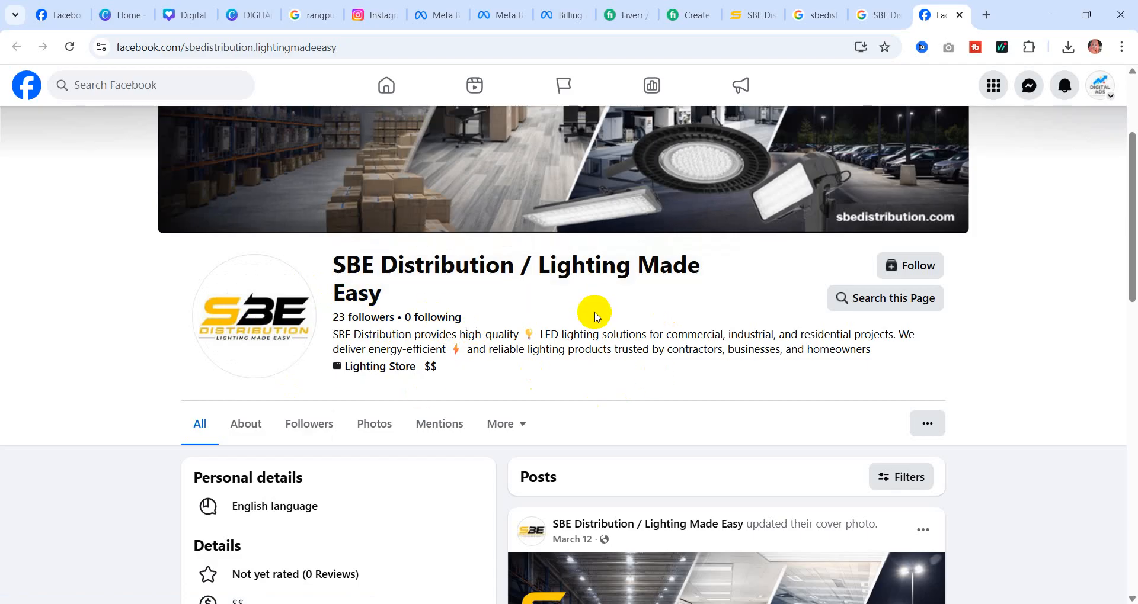
{"action": "scroll", "coordinate": [595, 314], "scroll_direction": "up", "scroll_amount": 3}
{"action": "scroll", "coordinate": [592, 309], "scroll_direction": "down", "scroll_amount": 10}
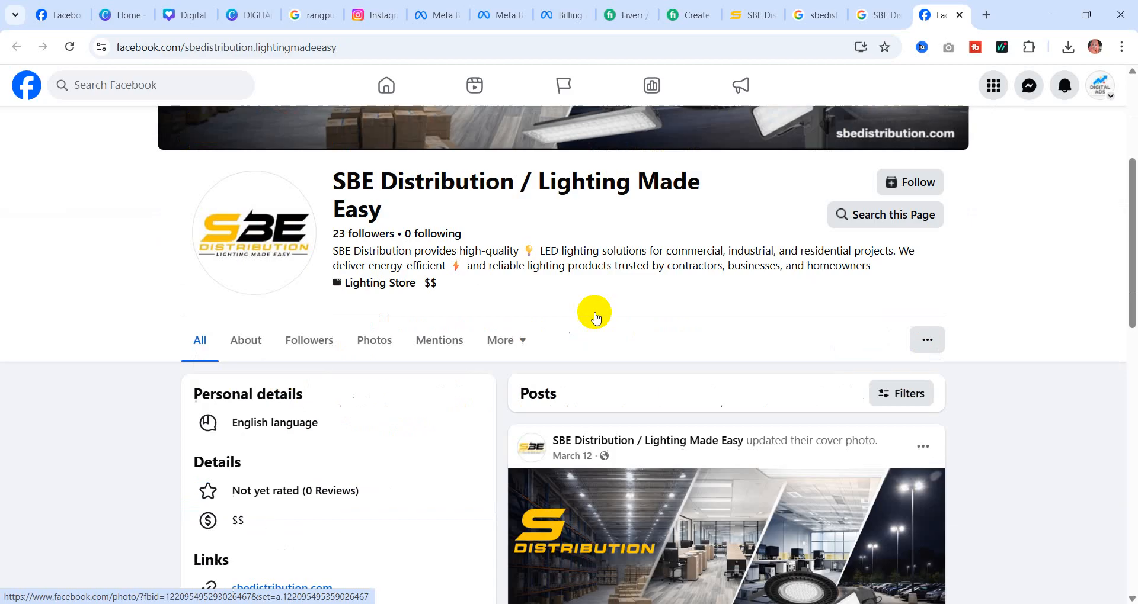
{"action": "scroll", "coordinate": [465, 318], "scroll_direction": "down", "scroll_amount": 5}
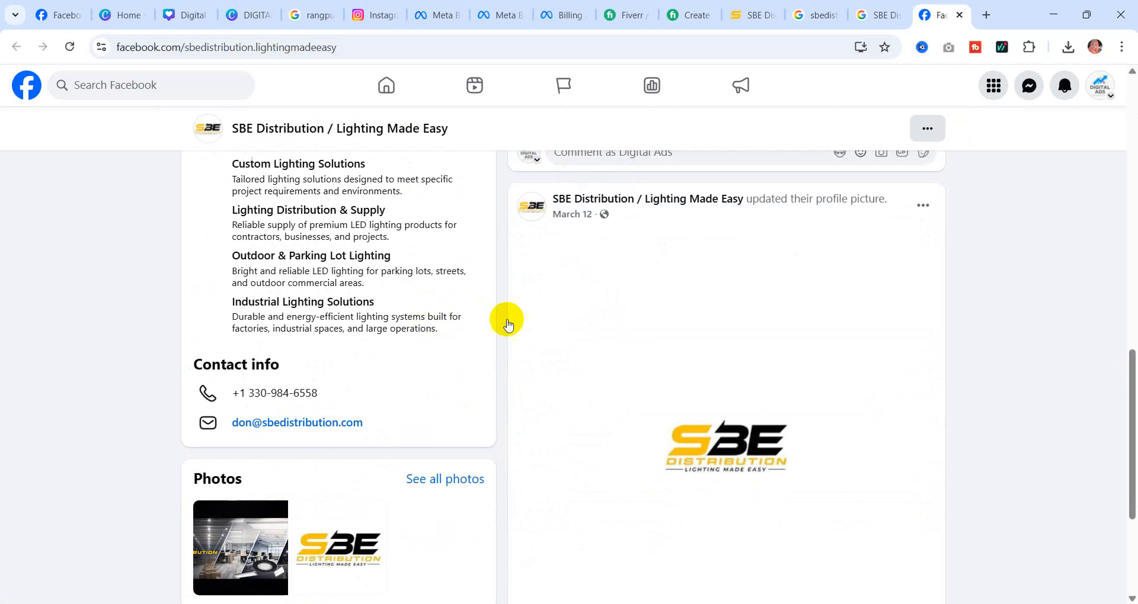
{"action": "scroll", "coordinate": [362, 318], "scroll_direction": "up", "scroll_amount": 5}
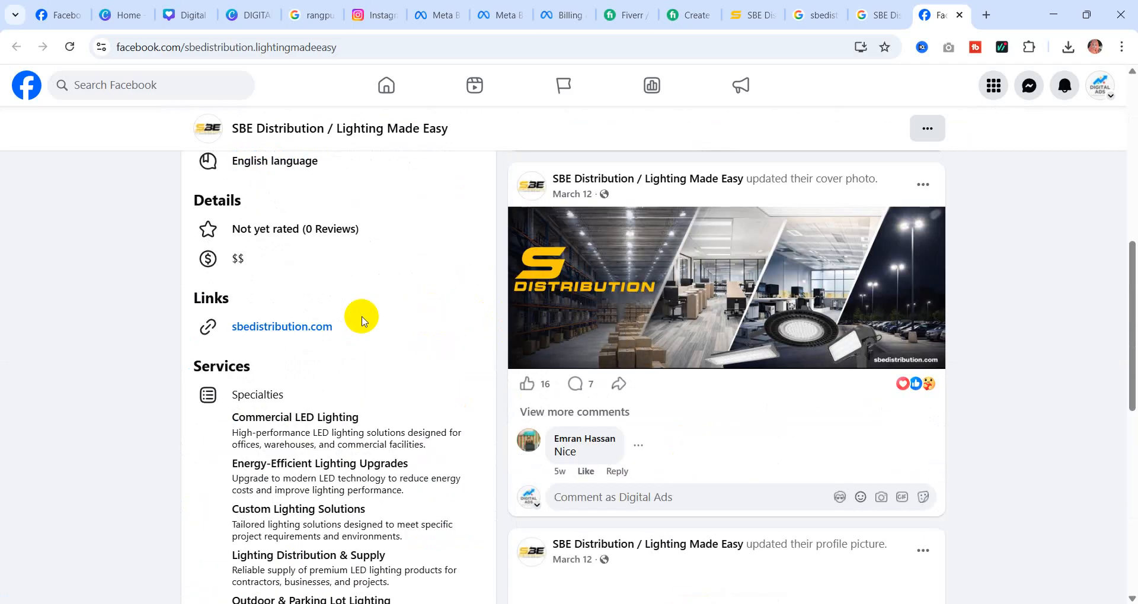
{"action": "scroll", "coordinate": [610, 317], "scroll_direction": "down", "scroll_amount": 7}
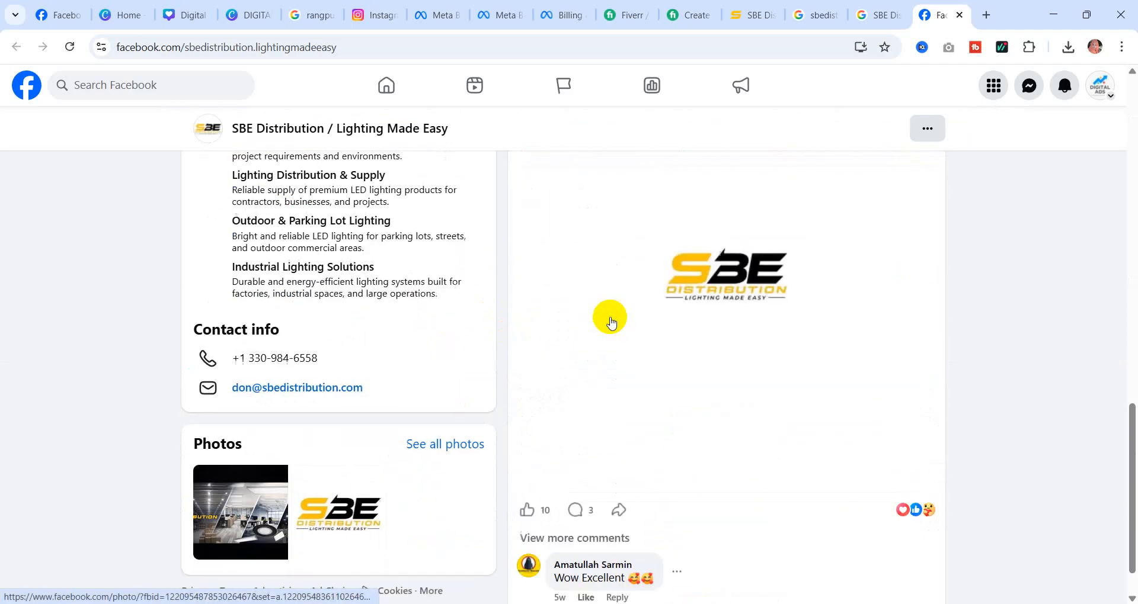
{"action": "scroll", "coordinate": [611, 320], "scroll_direction": "up", "scroll_amount": 5}
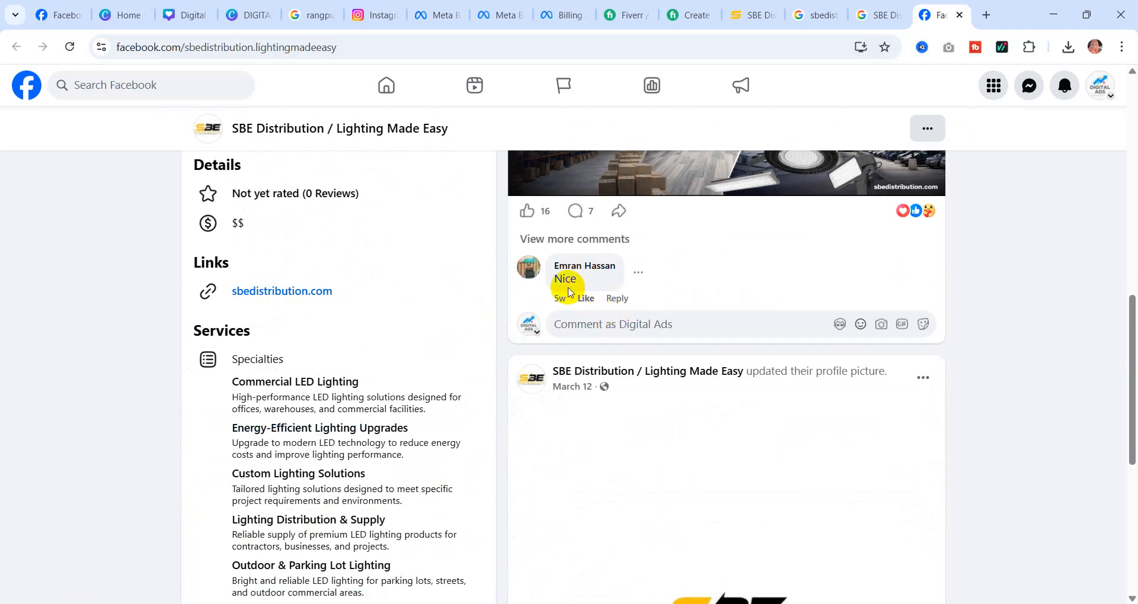
{"action": "mouse_move", "coordinate": [570, 272]}
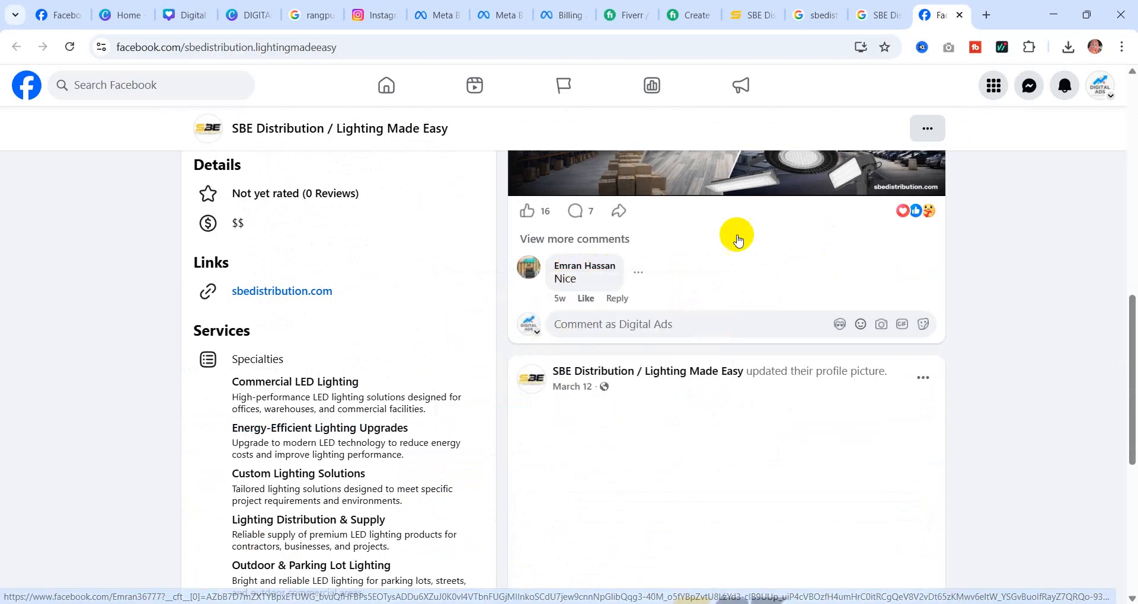
- Look through the SBE Distribution page's posts and photos, then open its About section and review the bio and followers
{"action": "scroll", "coordinate": [646, 326], "scroll_direction": "up", "scroll_amount": 5}
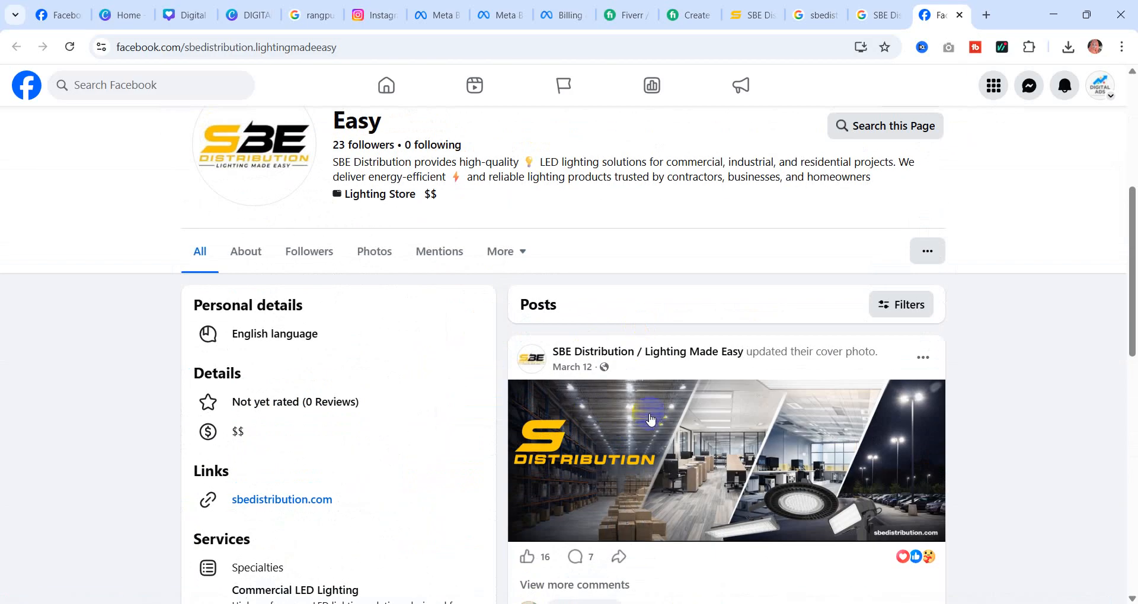
{"action": "scroll", "coordinate": [646, 415], "scroll_direction": "down", "scroll_amount": 8}
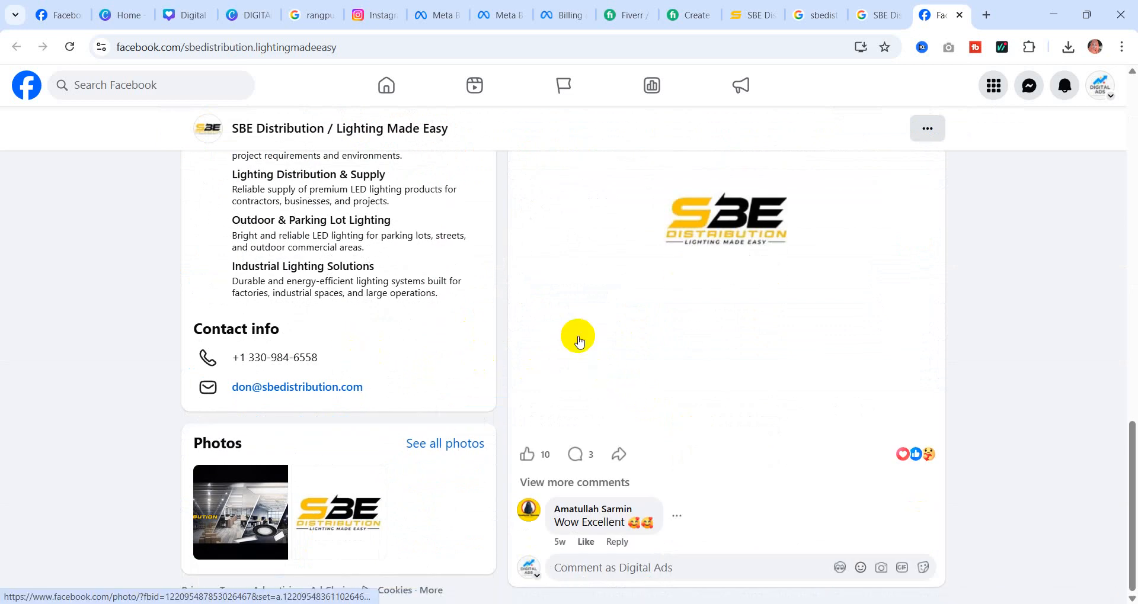
{"action": "scroll", "coordinate": [447, 330], "scroll_direction": "up", "scroll_amount": 10}
{"action": "scroll", "coordinate": [449, 336], "scroll_direction": "down", "scroll_amount": 3}
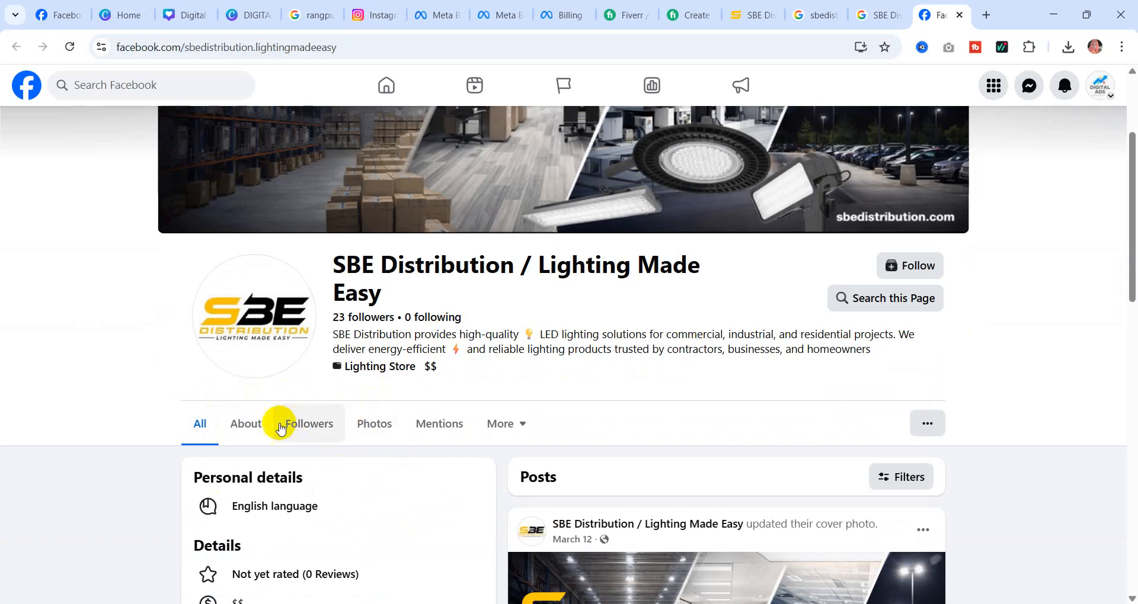
{"action": "left_click", "coordinate": [245, 424]}
{"action": "scroll", "coordinate": [586, 344], "scroll_direction": "down", "scroll_amount": 3}
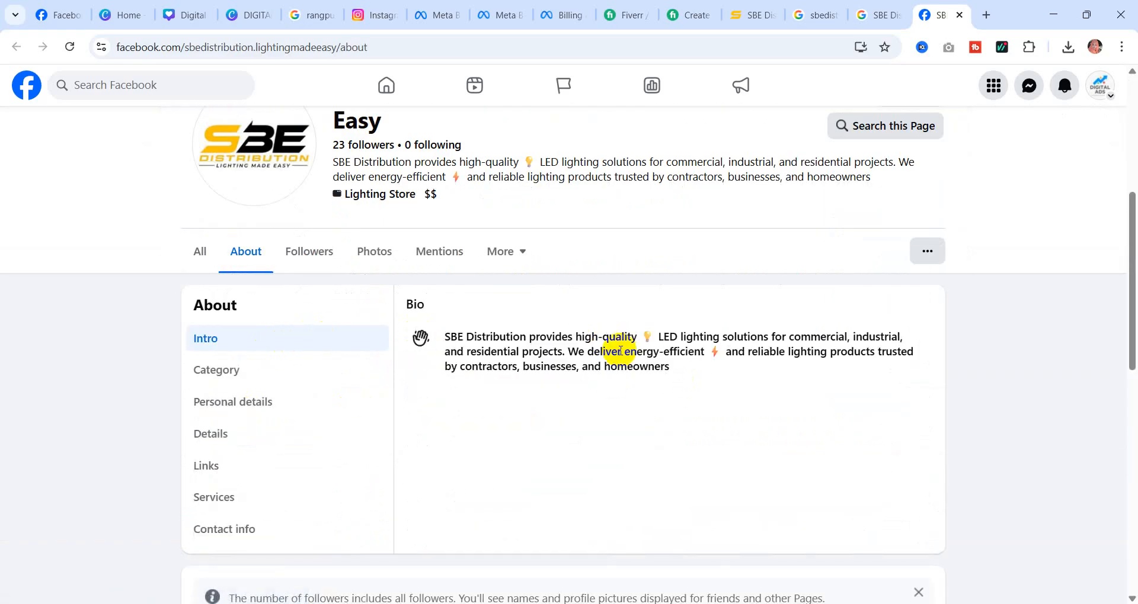
{"action": "scroll", "coordinate": [315, 353], "scroll_direction": "down", "scroll_amount": 6}
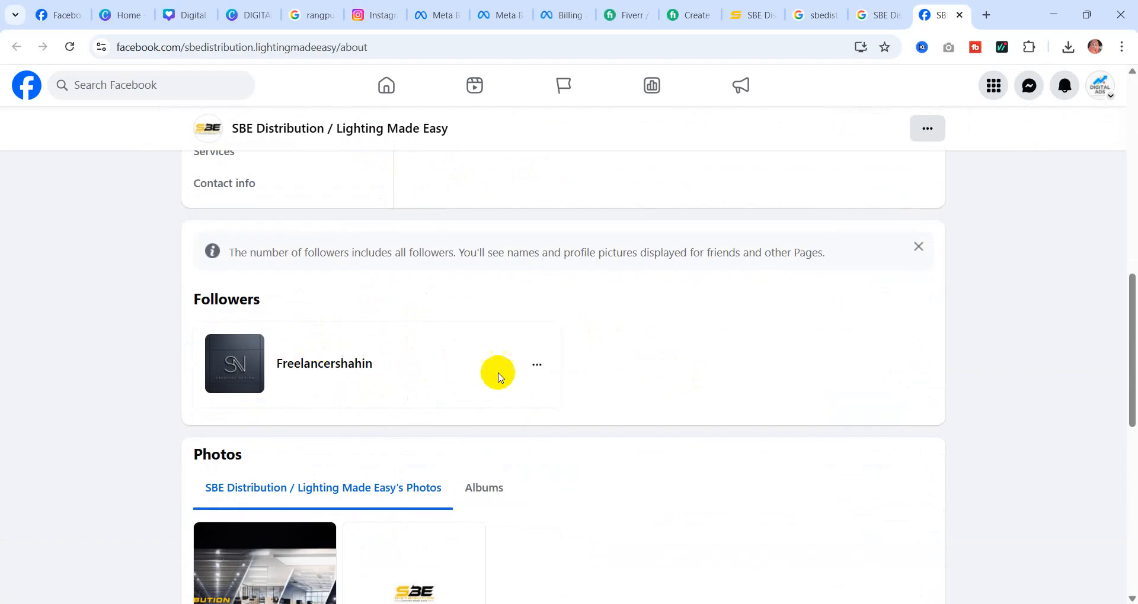
{"action": "scroll", "coordinate": [499, 377], "scroll_direction": "down", "scroll_amount": 2}
{"action": "scroll", "coordinate": [525, 377], "scroll_direction": "up", "scroll_amount": 8}
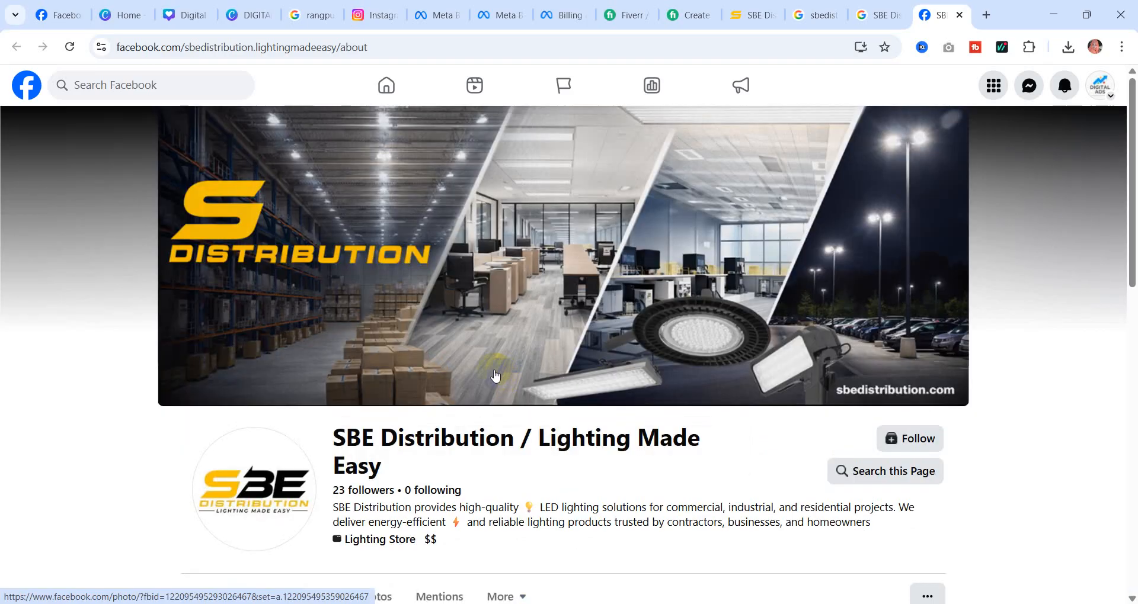
{"action": "scroll", "coordinate": [496, 369], "scroll_direction": "down", "scroll_amount": 3}
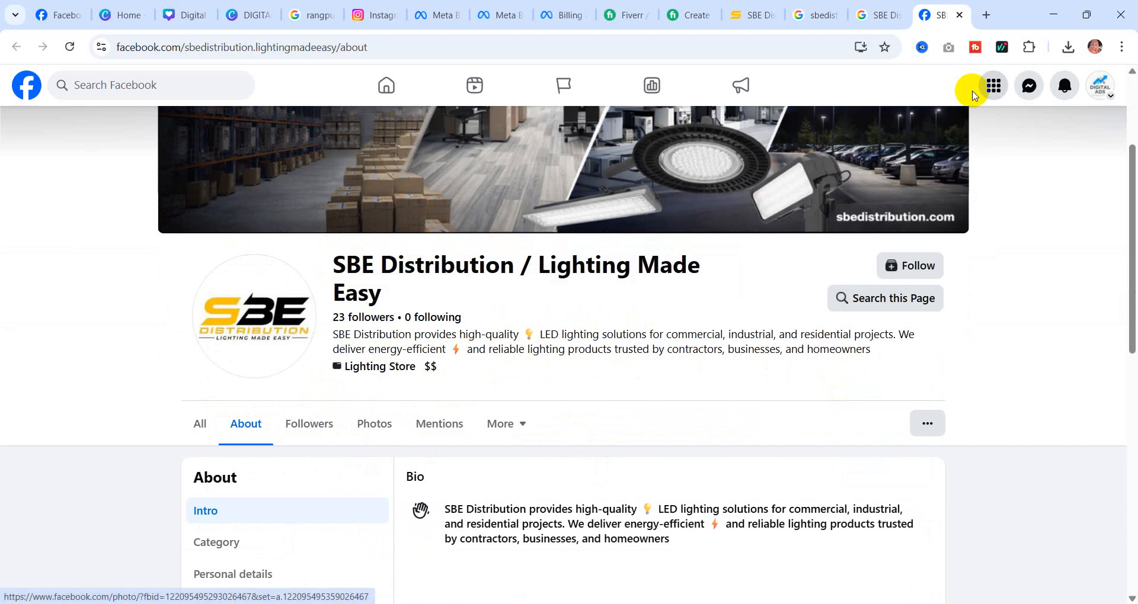
- Open Google Drive in a new tab and open the suggested file "ghjtyhUntitled spreadsheet"
{"action": "left_click", "coordinate": [986, 15]}
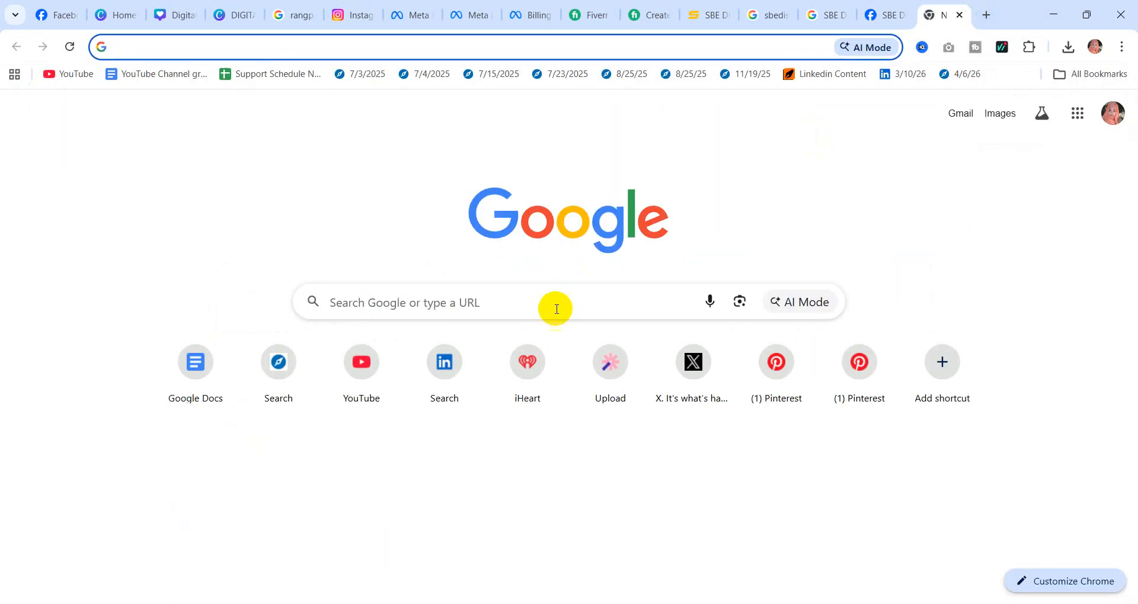
{"action": "left_click", "coordinate": [1076, 111]}
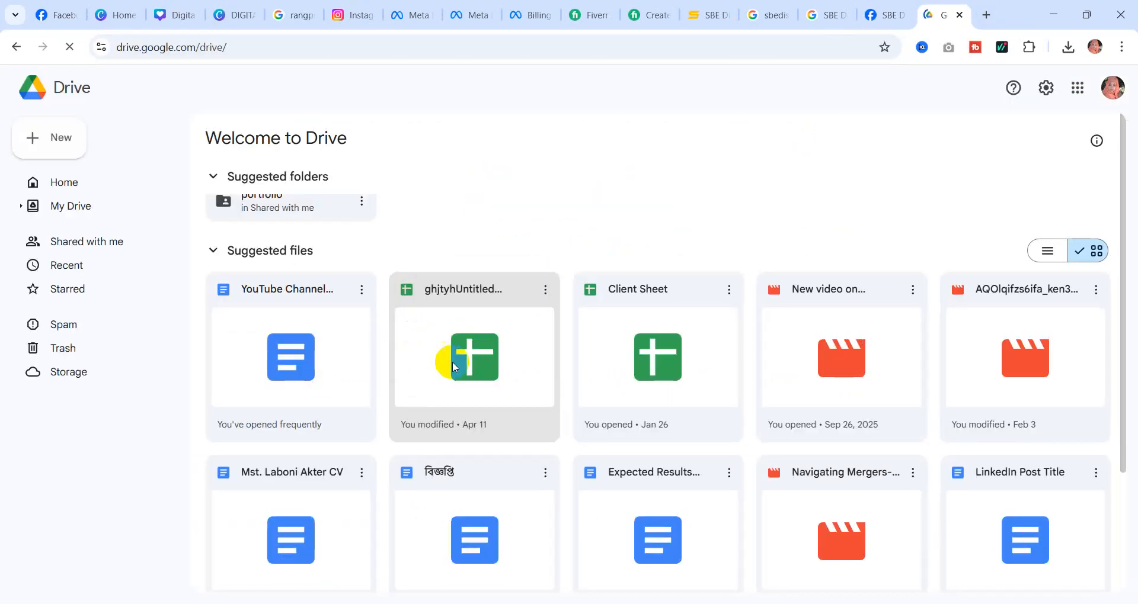
{"action": "mouse_move", "coordinate": [880, 603]}
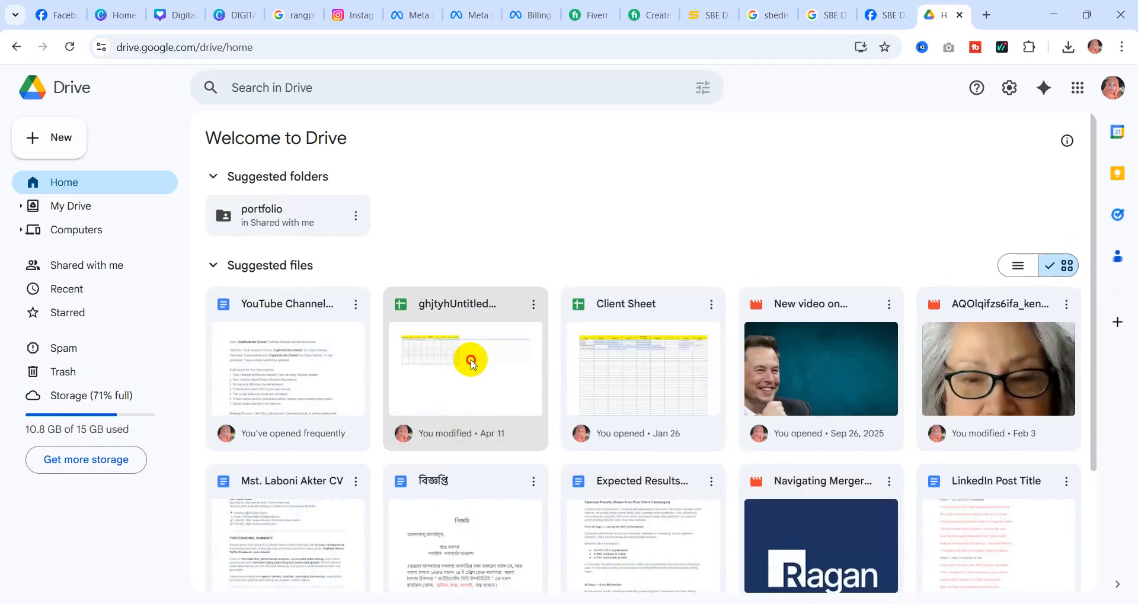
{"action": "double_click", "coordinate": [471, 361]}
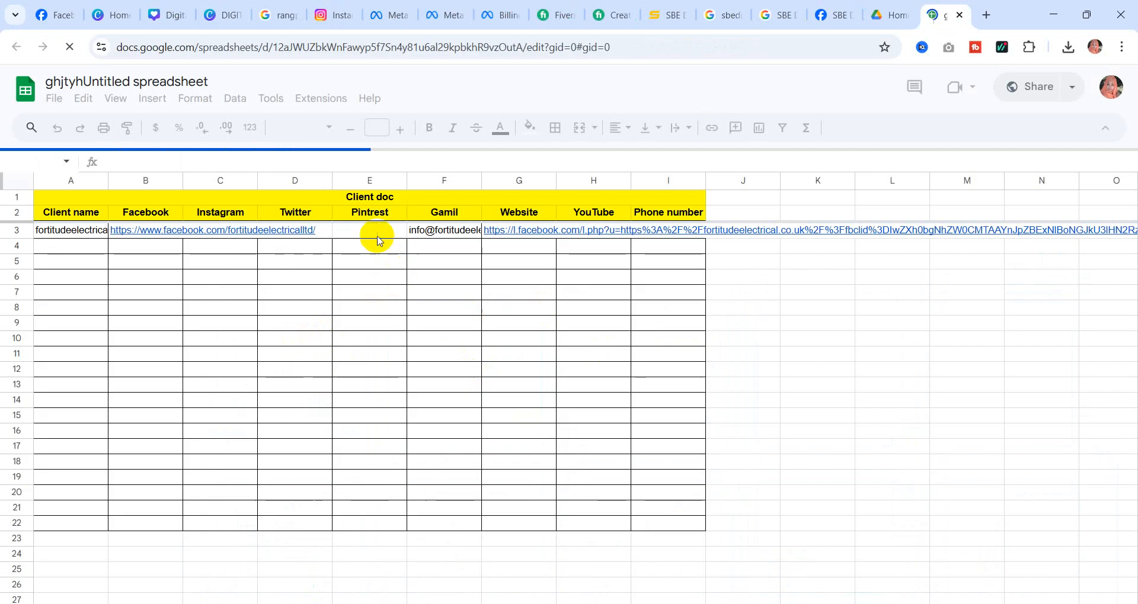
- Review the Client doc sheet's title and its column headings from Client name through Phone number
{"action": "left_click", "coordinate": [408, 196]}
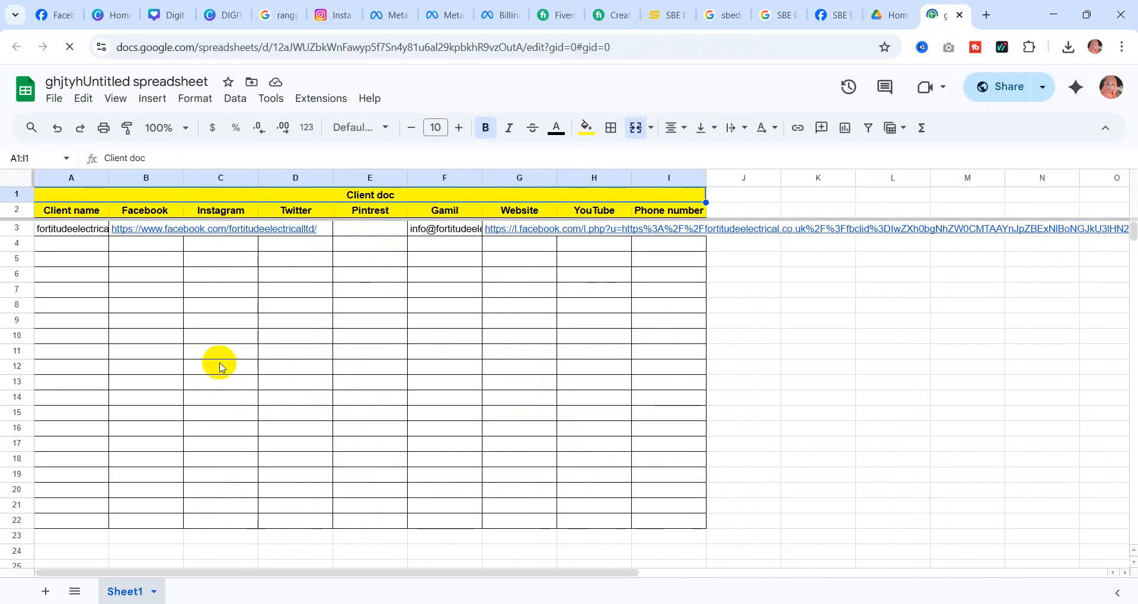
{"action": "left_click", "coordinate": [86, 217]}
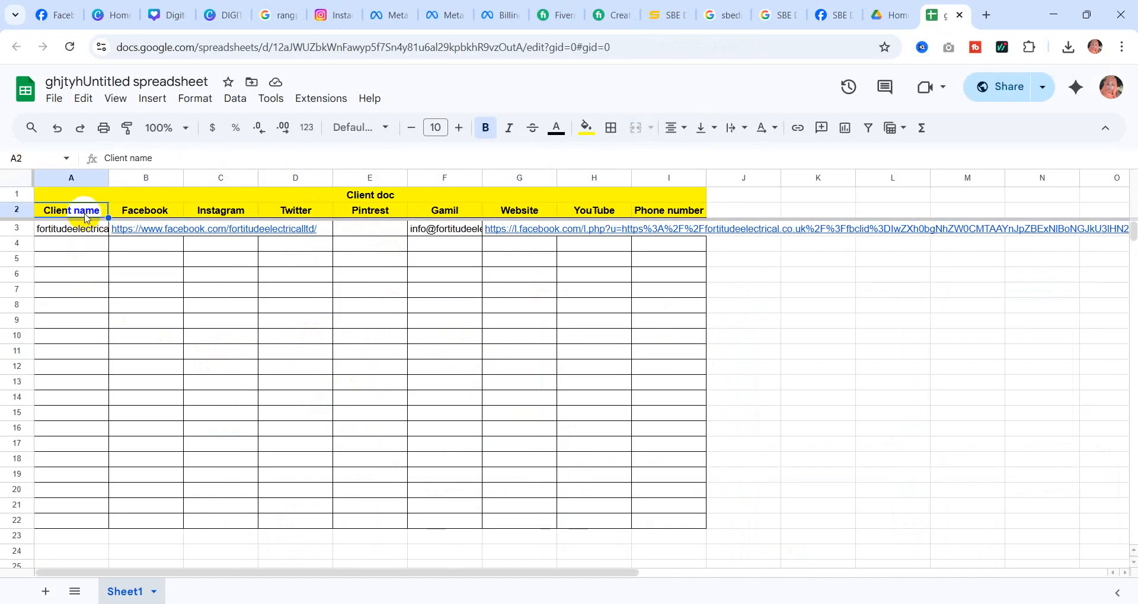
{"action": "left_click", "coordinate": [141, 217]}
{"action": "left_click", "coordinate": [227, 216]}
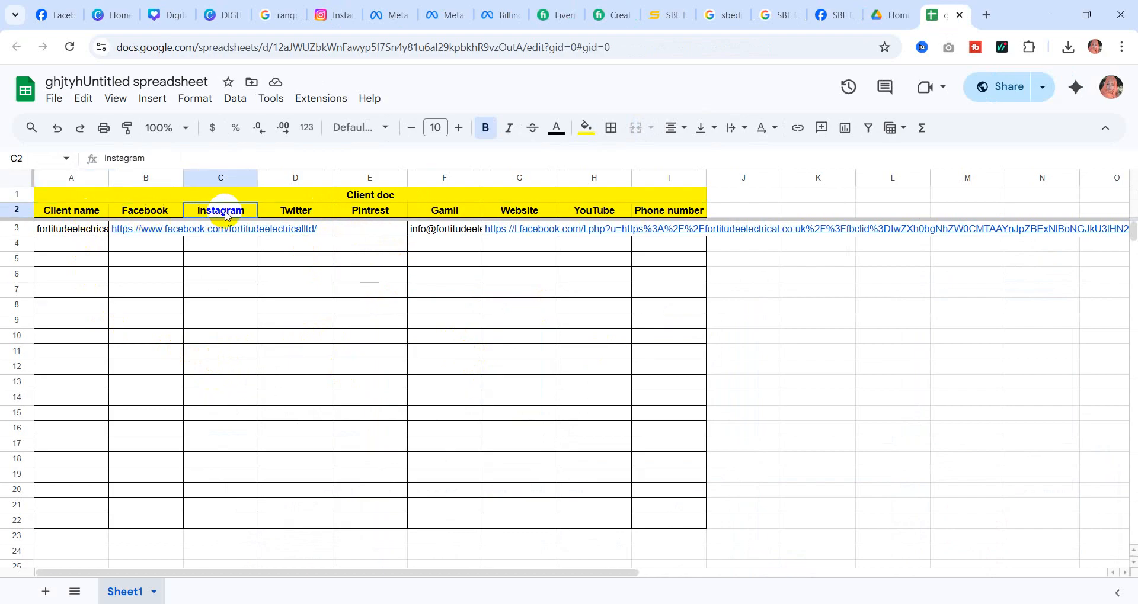
{"action": "left_click", "coordinate": [298, 217]}
{"action": "left_click", "coordinate": [373, 217]}
{"action": "left_click", "coordinate": [469, 210]}
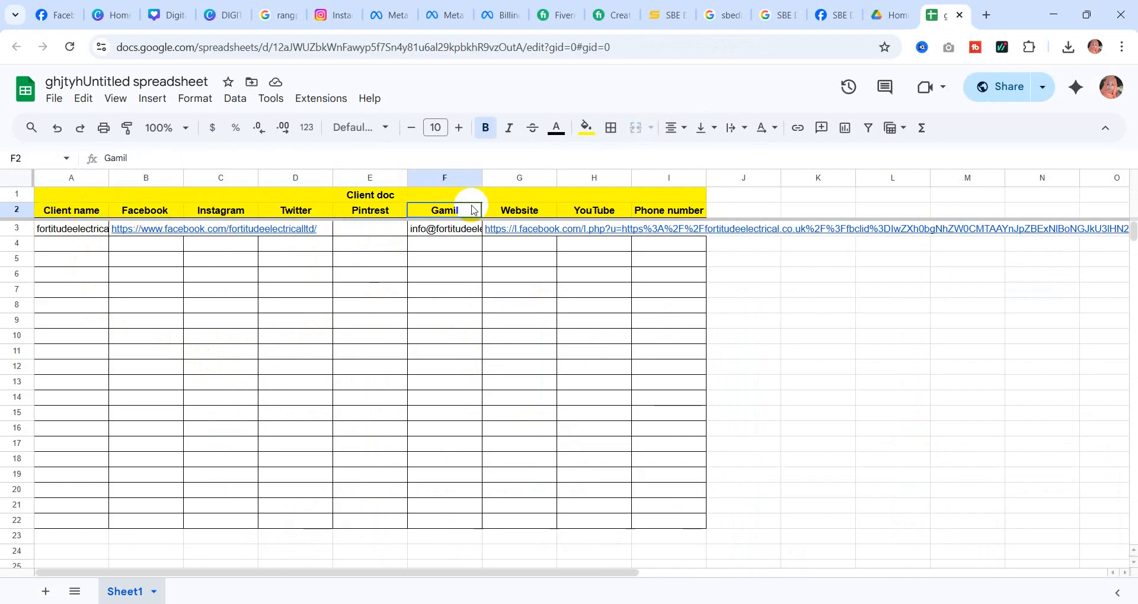
{"action": "left_click", "coordinate": [546, 208]}
{"action": "left_click", "coordinate": [604, 212]}
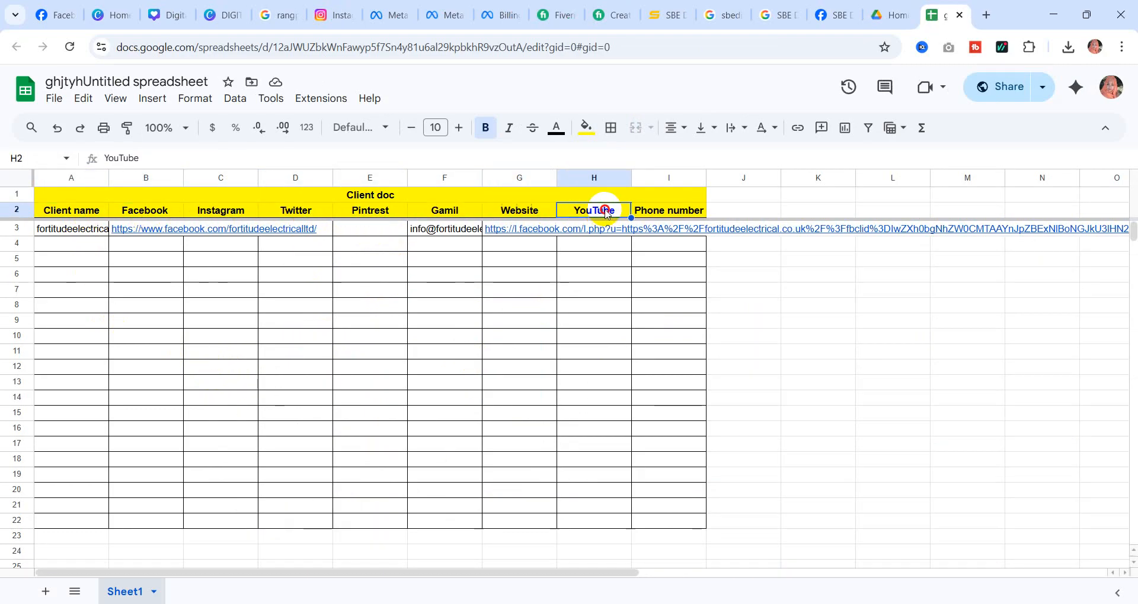
{"action": "left_click", "coordinate": [660, 213]}
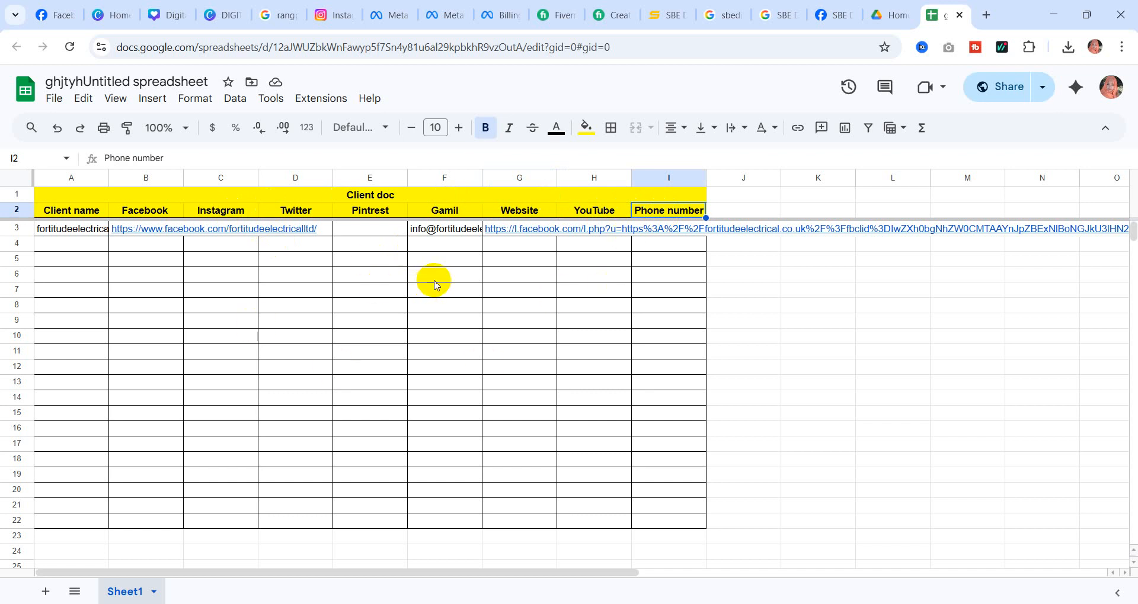
- Copy the page name "SBE Distribution / Lighting Made Easy" from Facebook into the Client name cell A4 of the client spreadsheet
{"action": "left_click", "coordinate": [835, 14]}
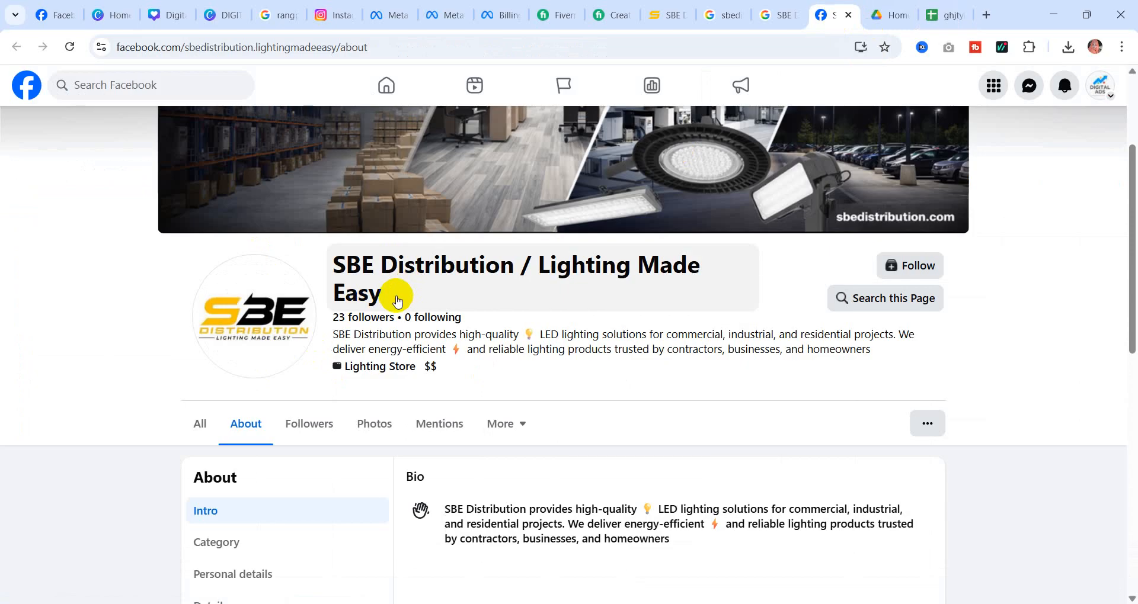
{"action": "left_click_drag", "start_coordinate": [391, 300], "coordinate": [348, 273]}
{"action": "left_click", "coordinate": [344, 272]}
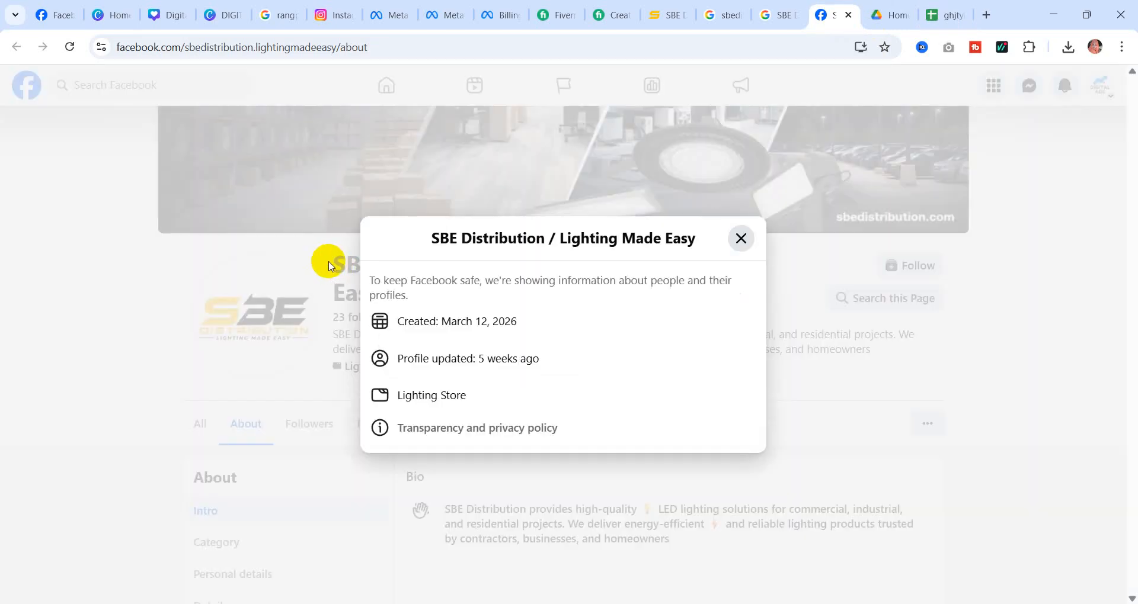
{"action": "left_click_drag", "start_coordinate": [432, 239], "coordinate": [691, 239]}
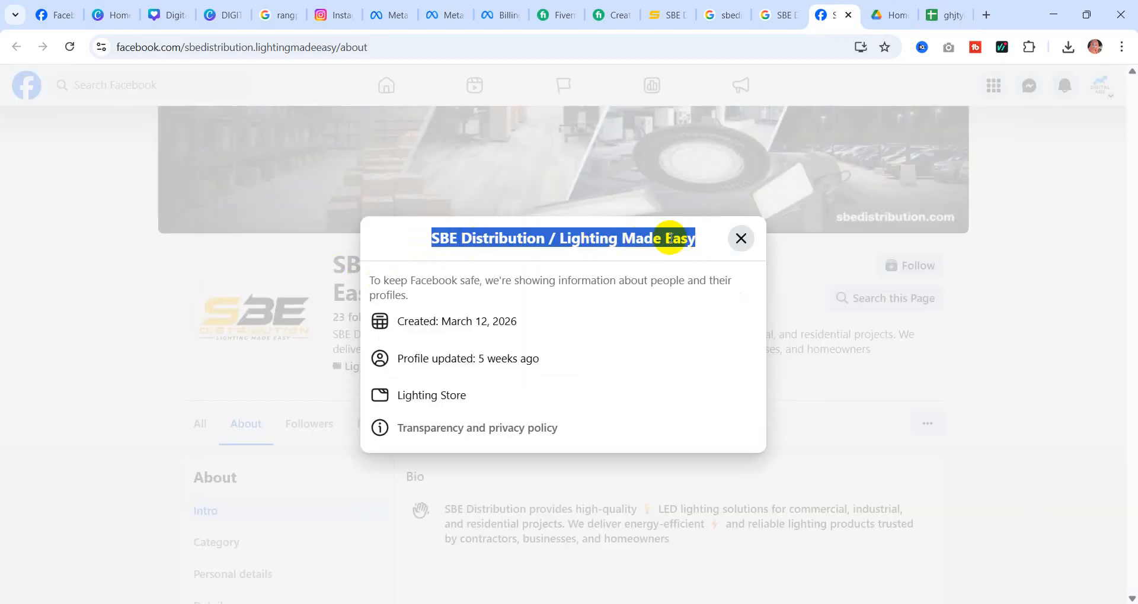
{"action": "right_click", "coordinate": [640, 245]}
{"action": "left_click", "coordinate": [665, 259]}
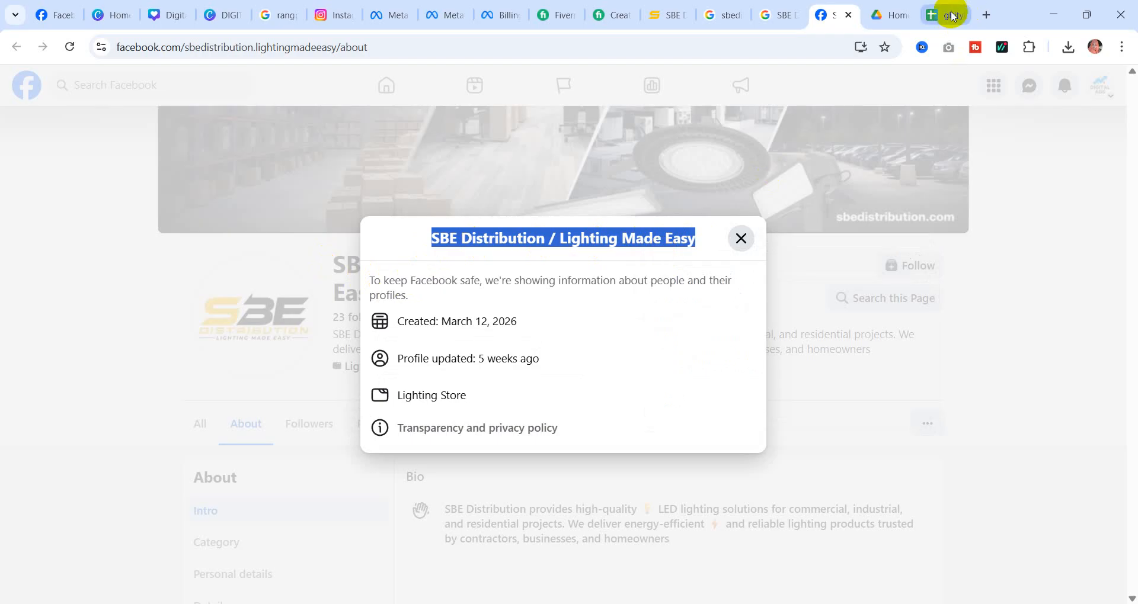
{"action": "left_click", "coordinate": [946, 15]}
{"action": "left_click", "coordinate": [83, 249]}
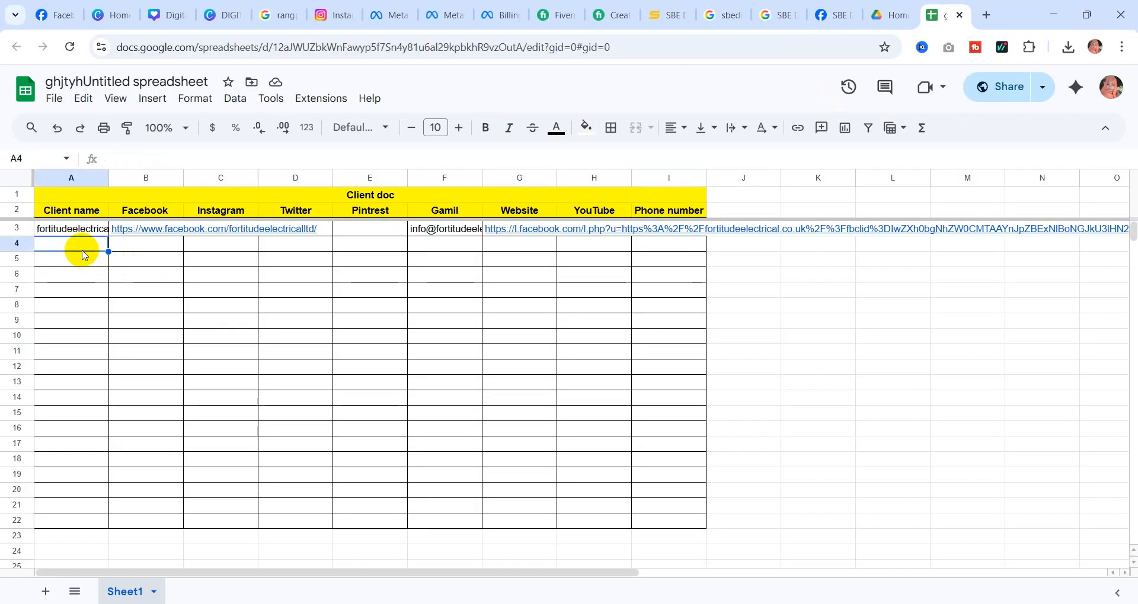
{"action": "key", "text": "ctrl+v"}
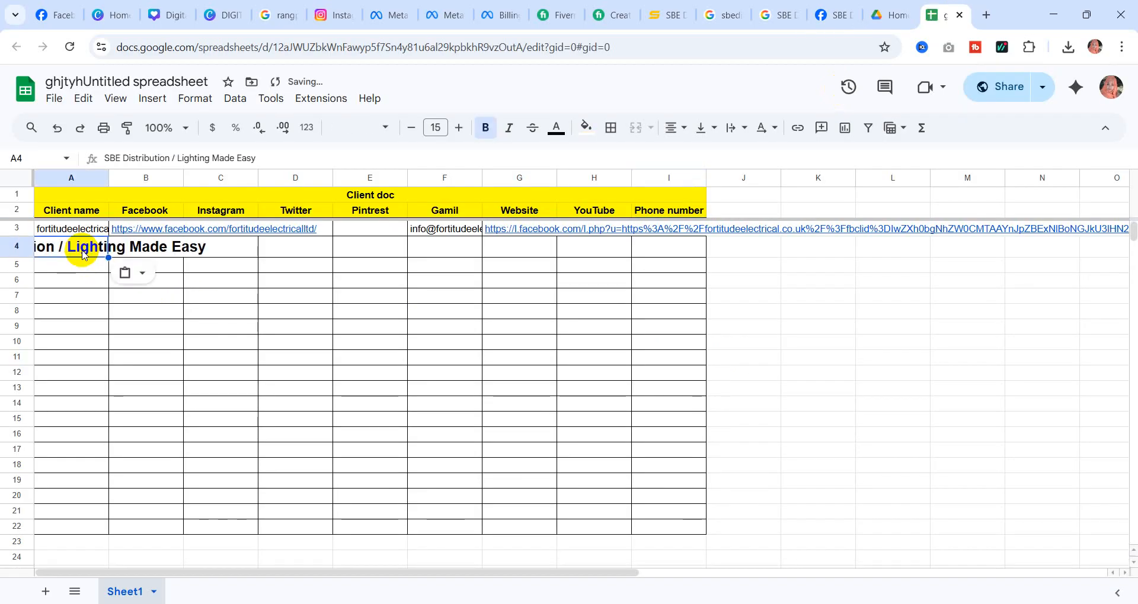
- Close the page's information dialog and copy the Facebook page's web address into cell B4 of the client spreadsheet
{"action": "left_click", "coordinate": [830, 14]}
{"action": "left_click", "coordinate": [741, 238]}
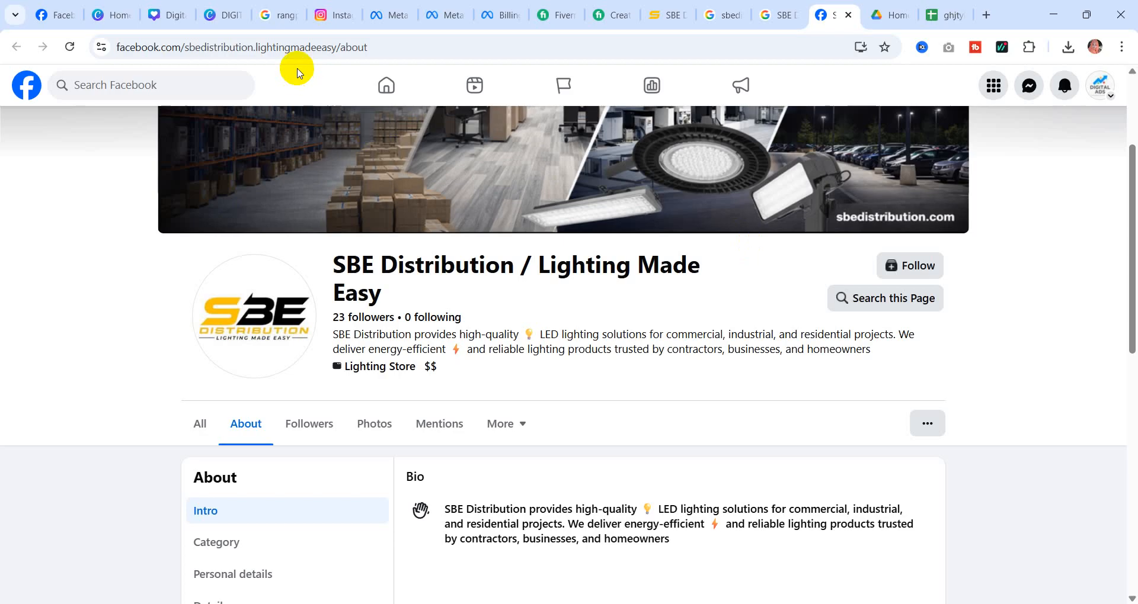
{"action": "left_click", "coordinate": [297, 46]}
{"action": "right_click", "coordinate": [279, 49]}
{"action": "left_click", "coordinate": [314, 185]}
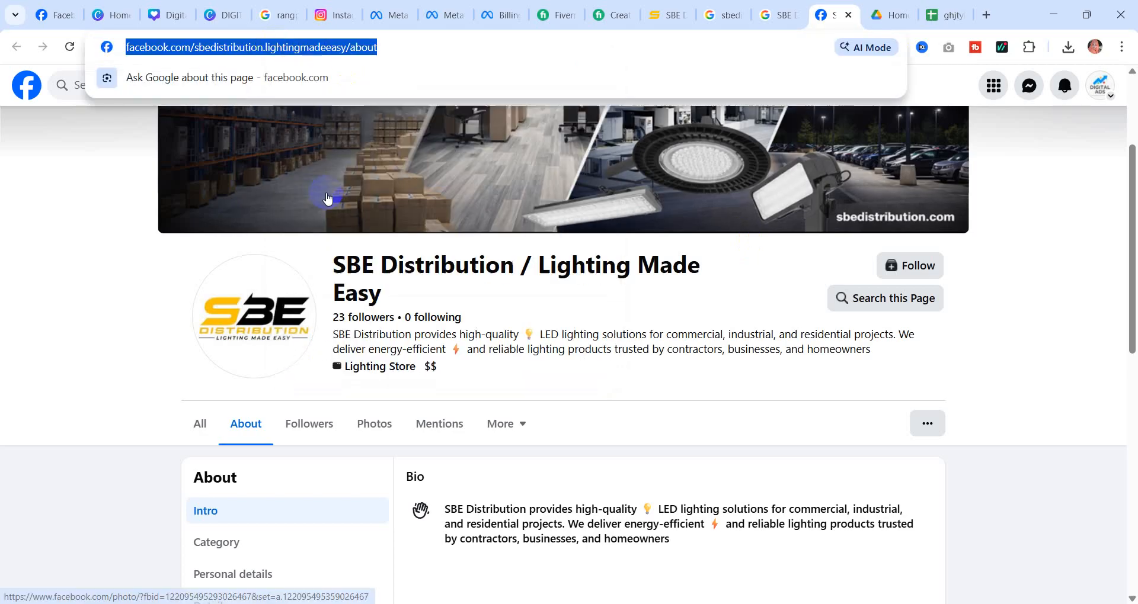
{"action": "left_click", "coordinate": [944, 15]}
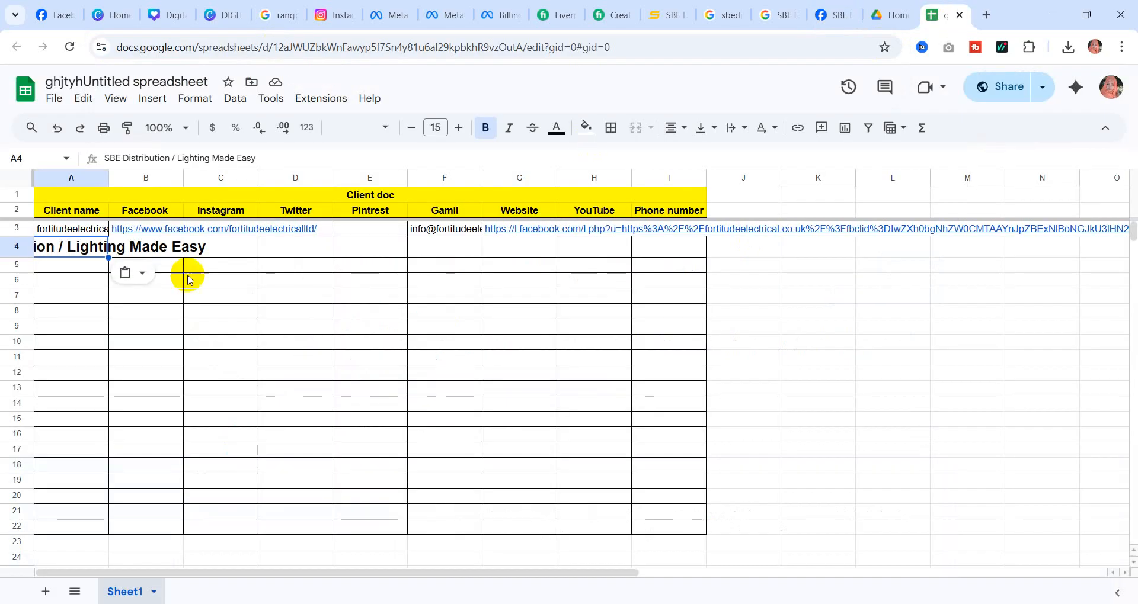
{"action": "left_click", "coordinate": [152, 254]}
{"action": "key", "text": "ctrl+v"}
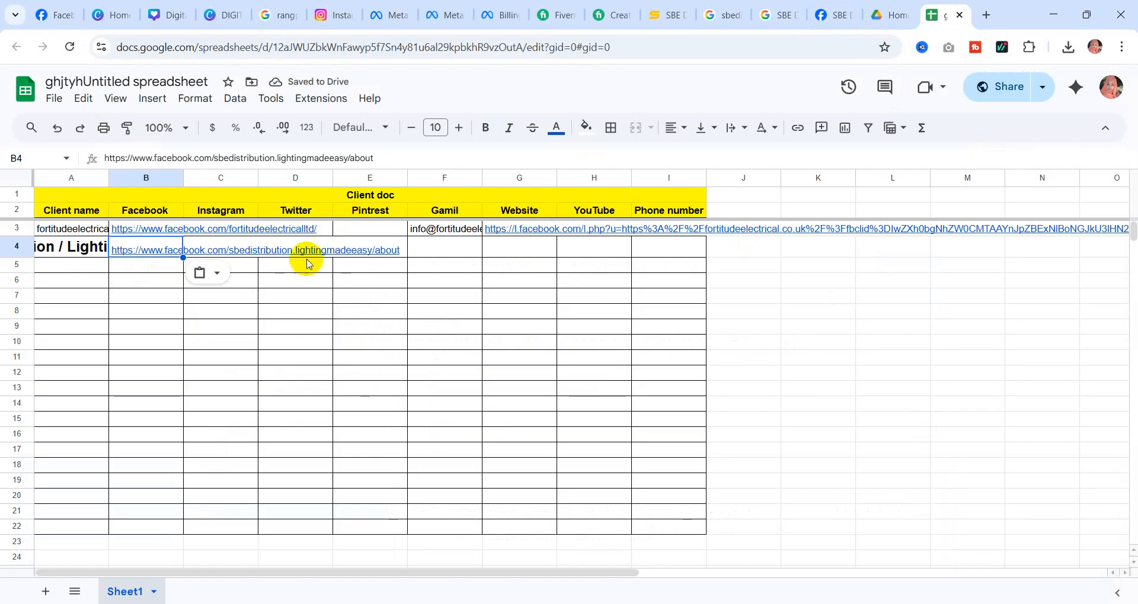
- Paste the same Facebook page address into the Pintrest cell E4 of the SBE Distribution row
{"action": "left_click", "coordinate": [244, 253]}
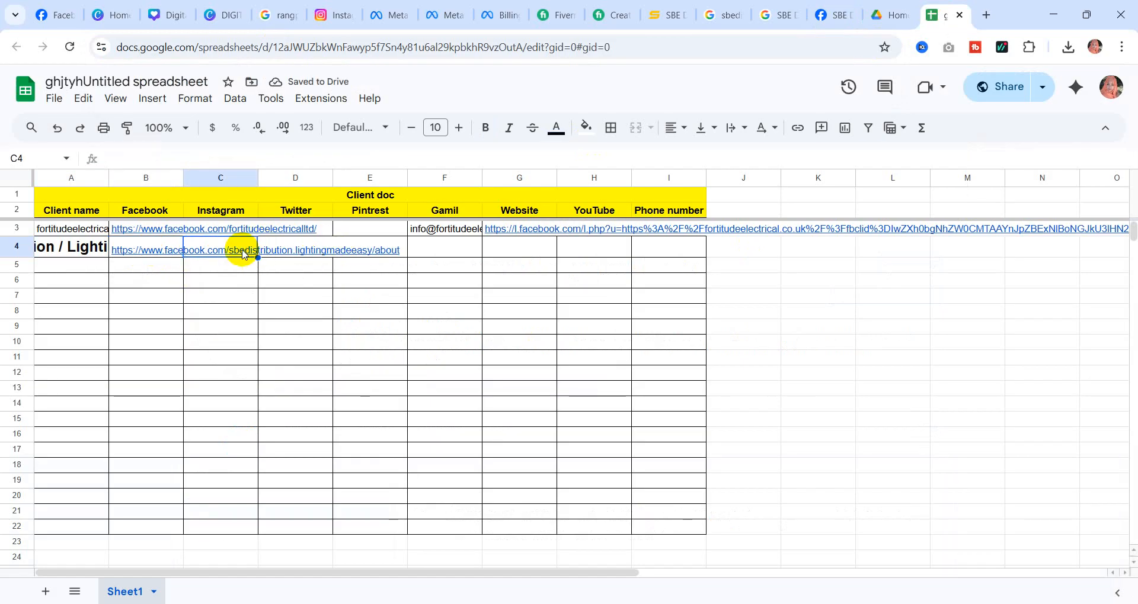
{"action": "left_click", "coordinate": [376, 249]}
{"action": "key", "text": "ctrl+v"}
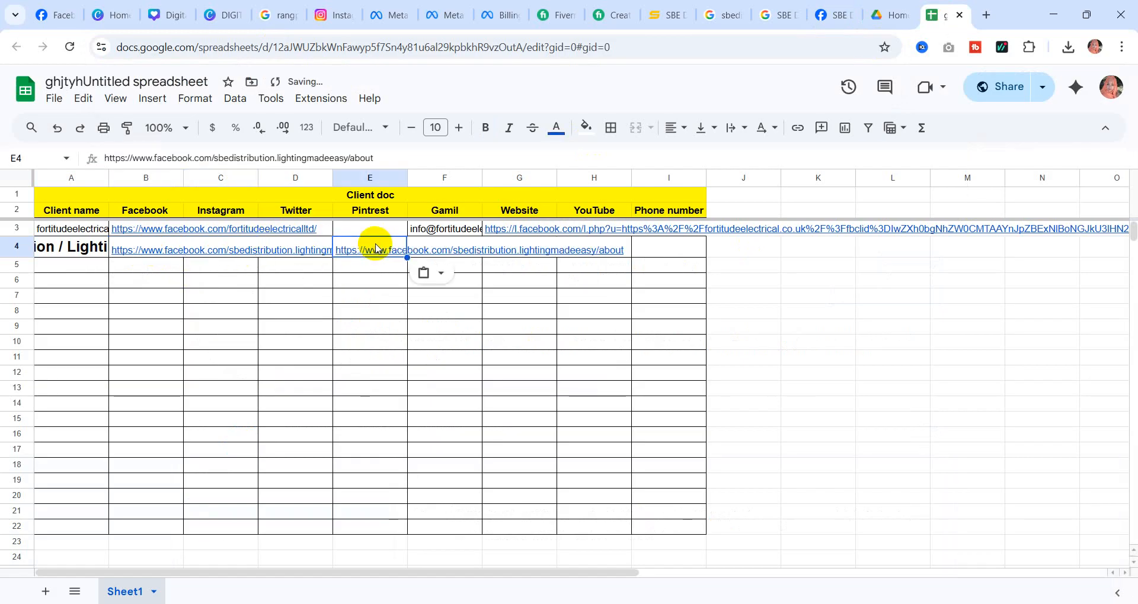
{"action": "left_click", "coordinate": [573, 373]}
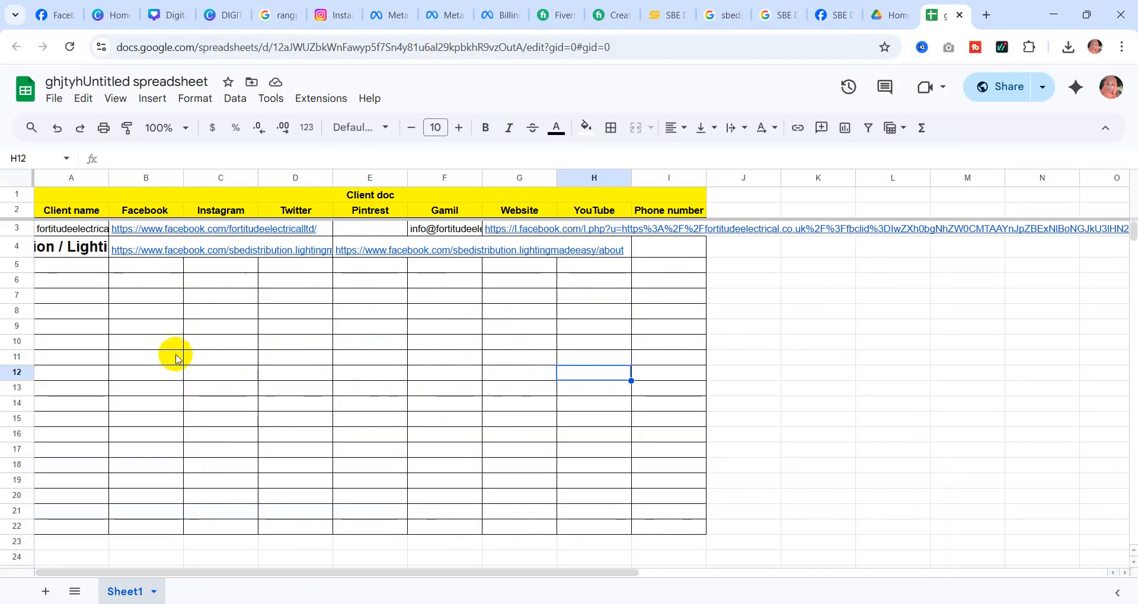
{"action": "left_click", "coordinate": [36, 344]}
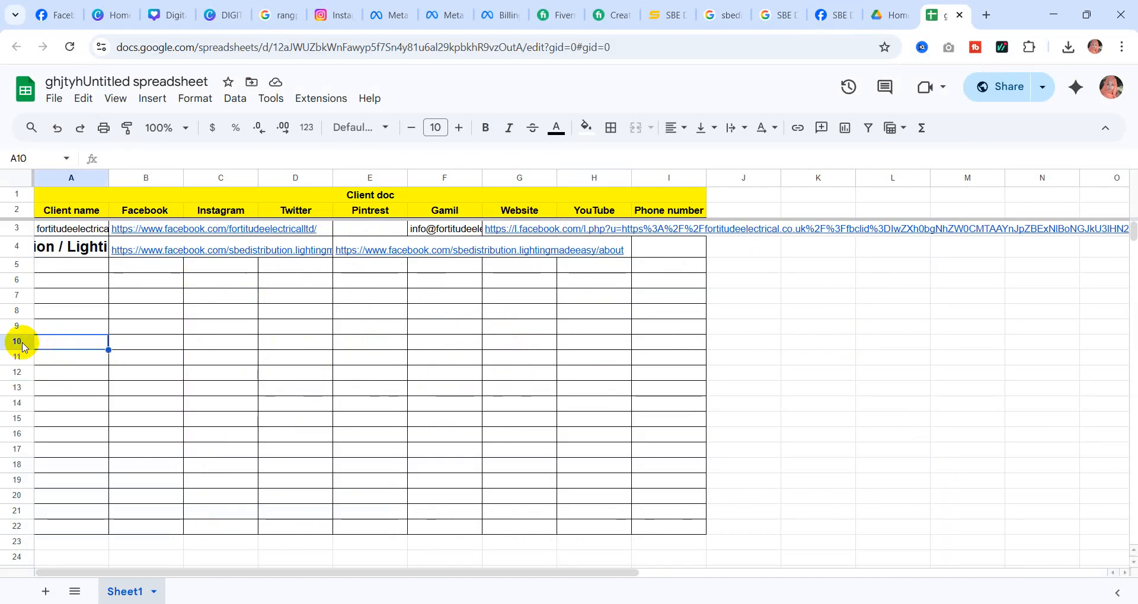
{"action": "left_click", "coordinate": [22, 343]}
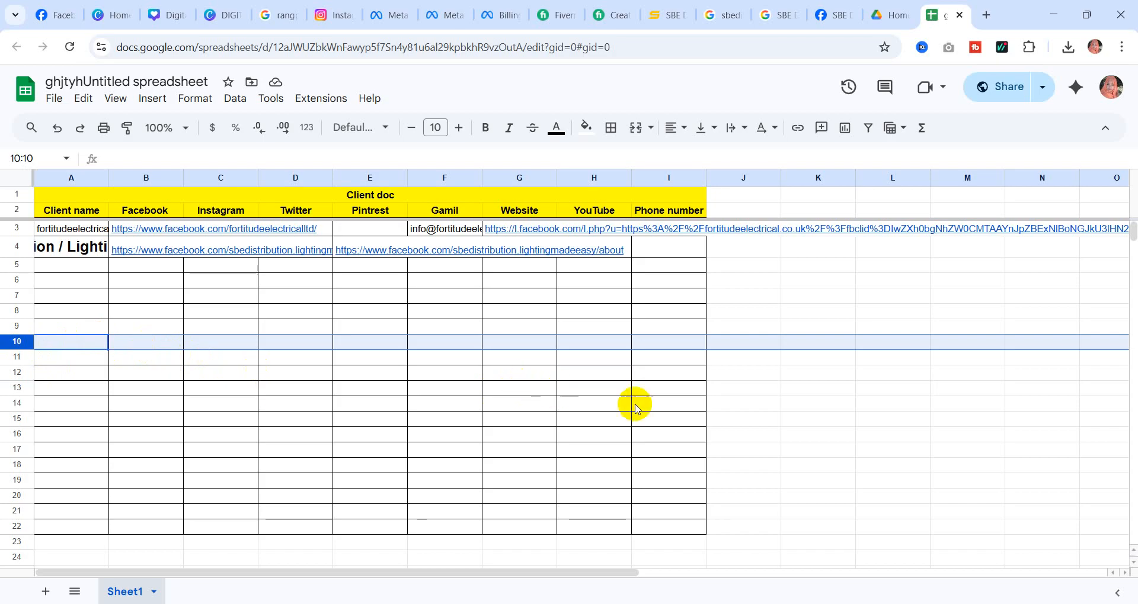
{"action": "left_click", "coordinate": [729, 345]}
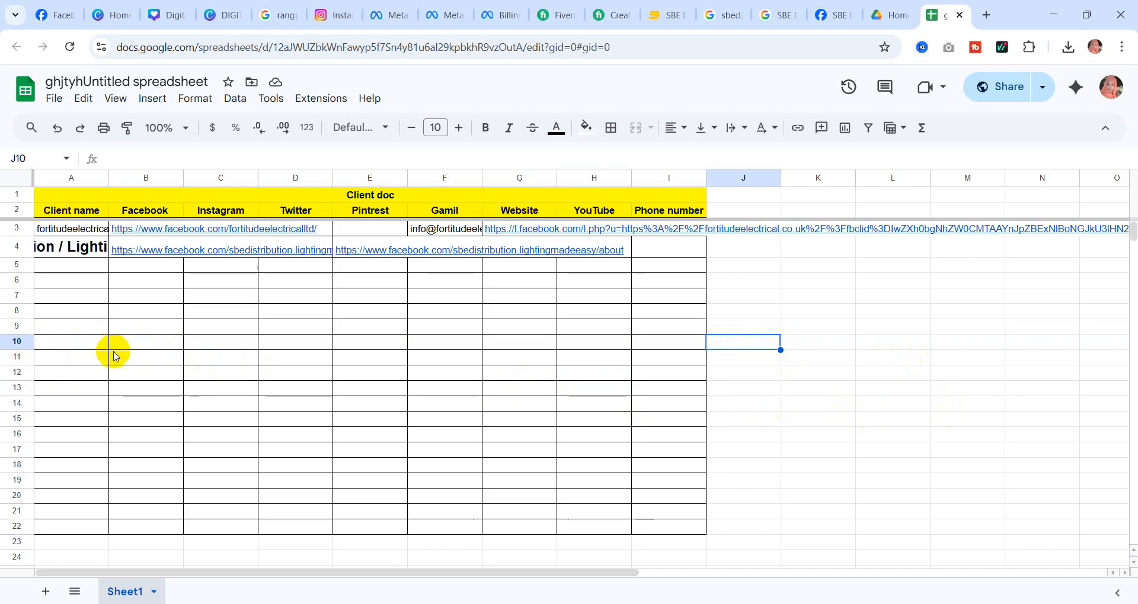
{"action": "left_click", "coordinate": [18, 341]}
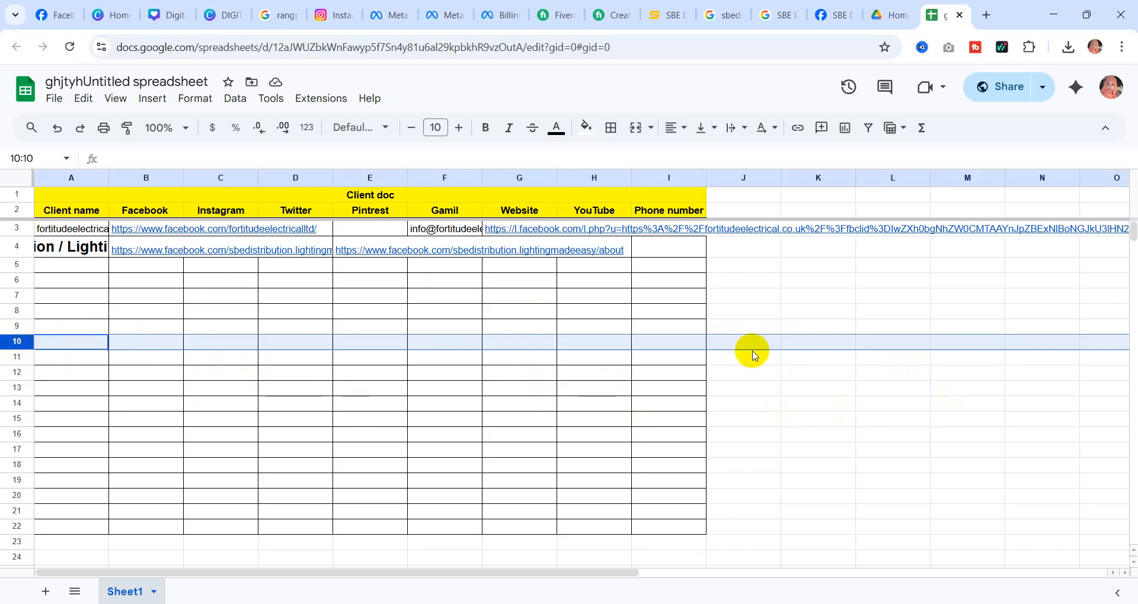
{"action": "left_click", "coordinate": [745, 344]}
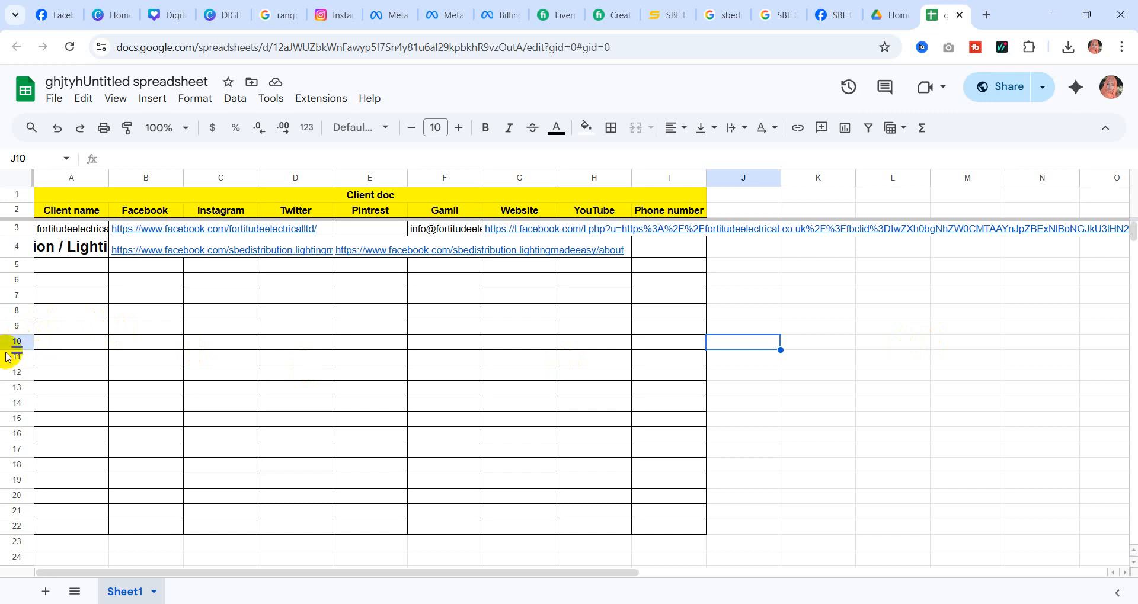
{"action": "left_click", "coordinate": [21, 342]}
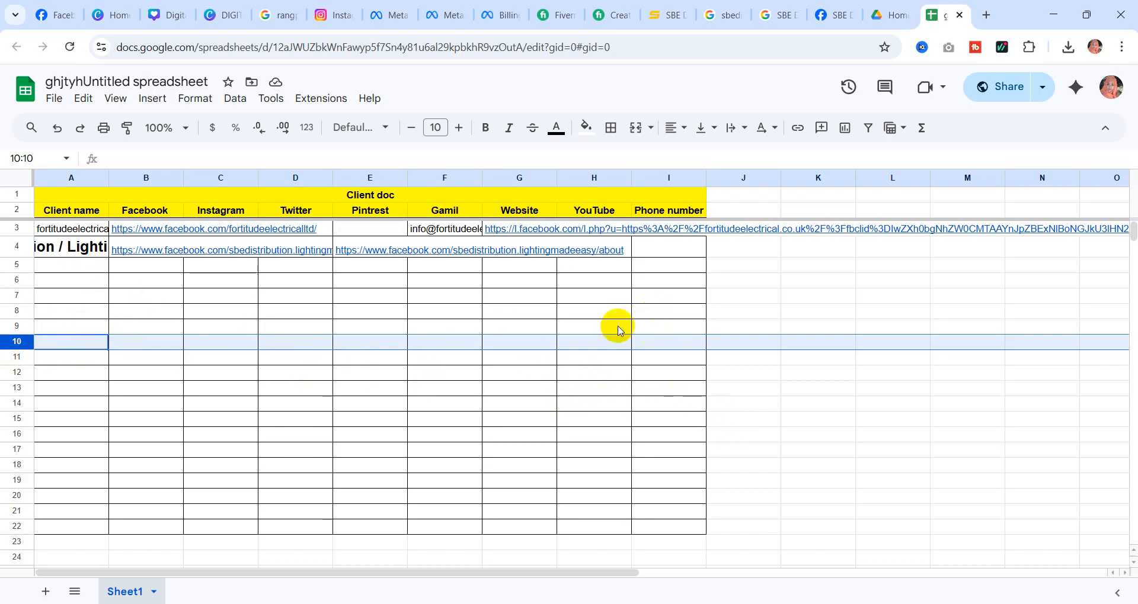
{"action": "left_click", "coordinate": [593, 328]}
{"action": "left_click", "coordinate": [836, 357]}
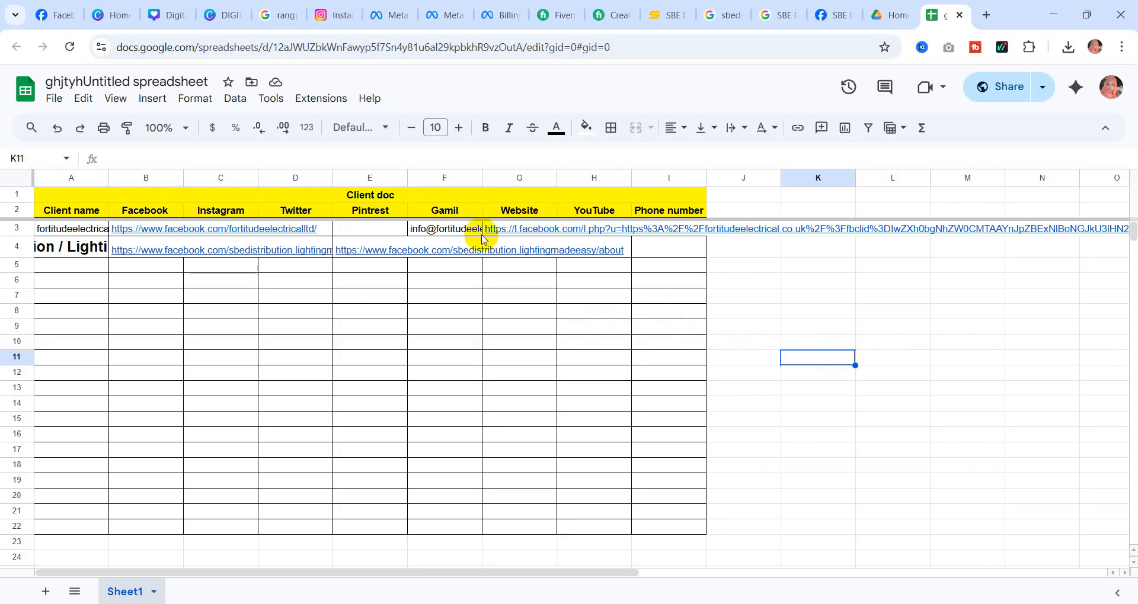
{"action": "left_click_drag", "start_coordinate": [163, 275], "coordinate": [664, 279]}
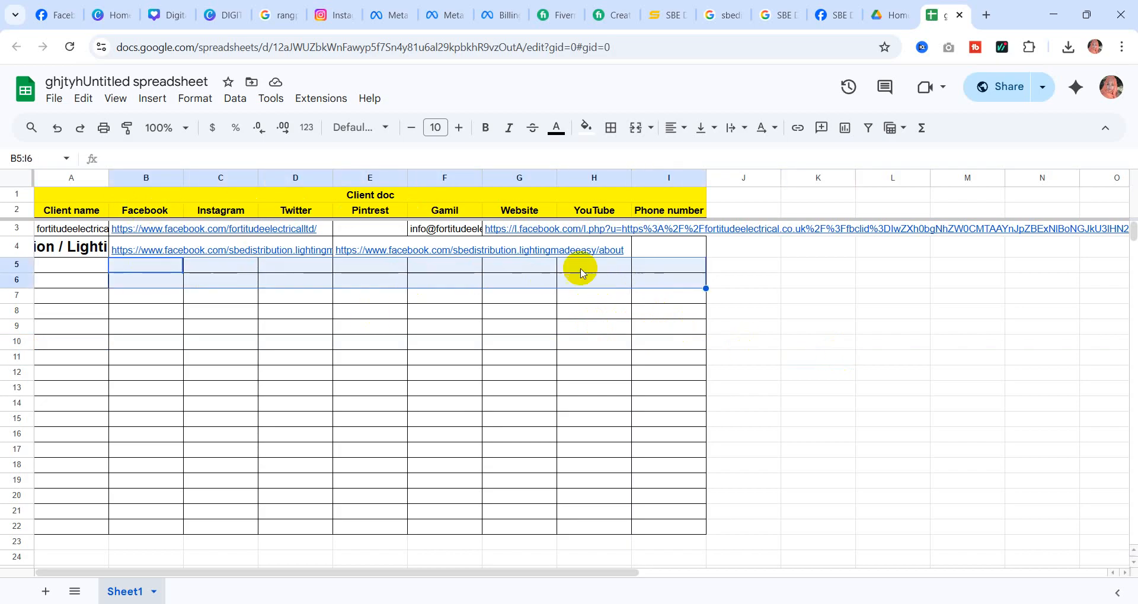
{"action": "left_click", "coordinate": [400, 366]}
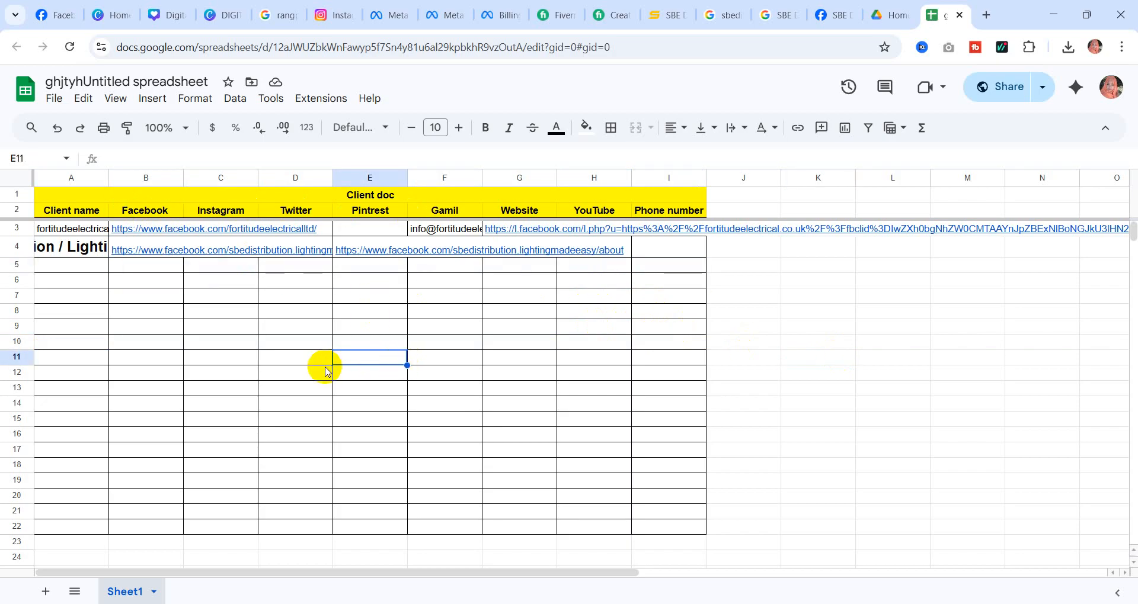
{"action": "left_click", "coordinate": [263, 343]}
{"action": "left_click", "coordinate": [142, 326]}
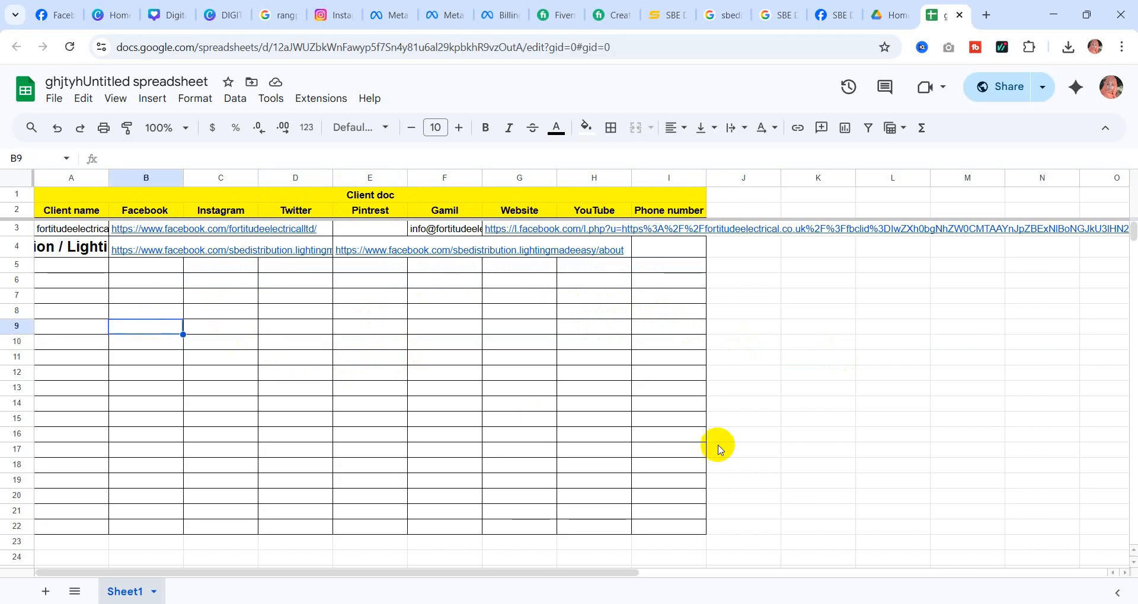